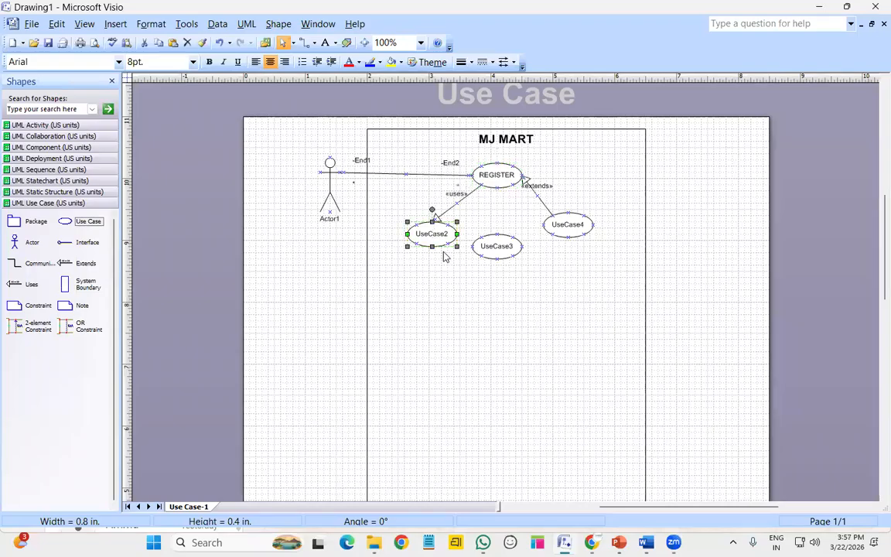
Rename UseCase2 to 'username' and UseCase3 to 'password' in their use case properties
{"action": "double_click", "coordinate": [436, 239]}
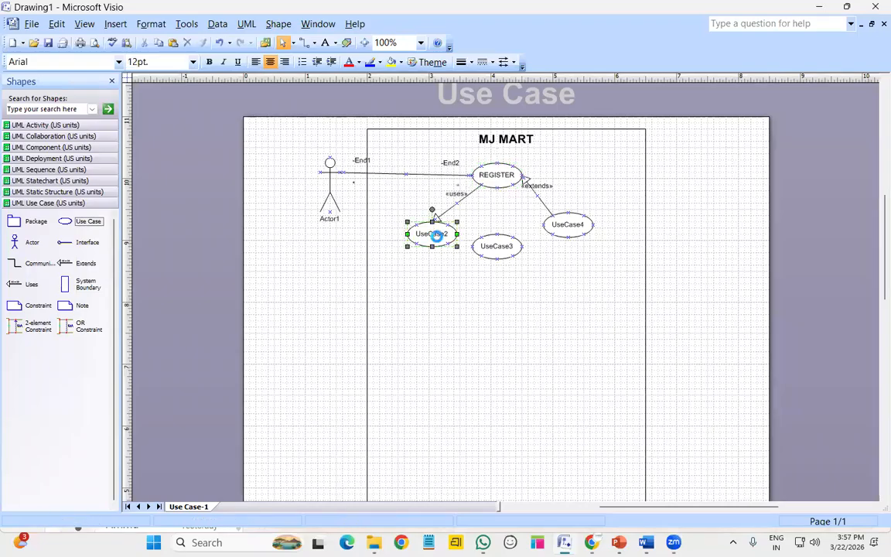
{"action": "type", "text": "username"}
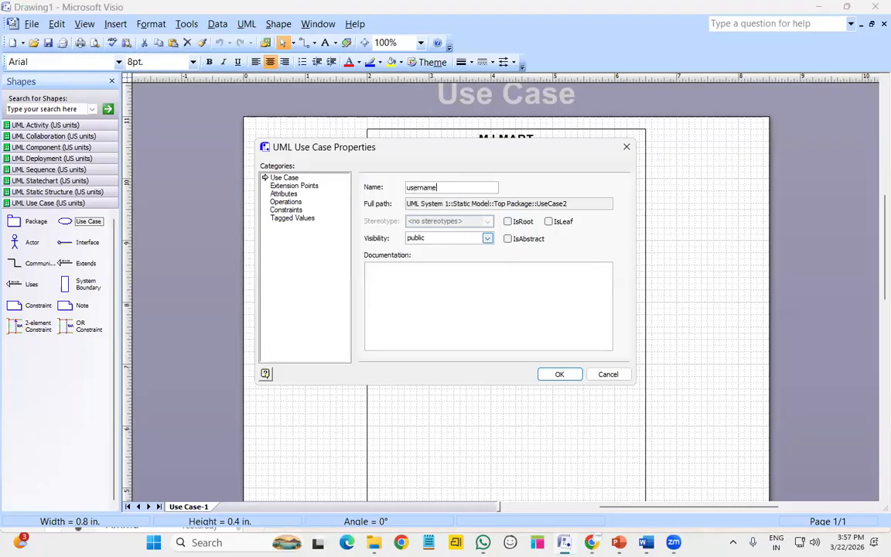
{"action": "key", "text": "Return"}
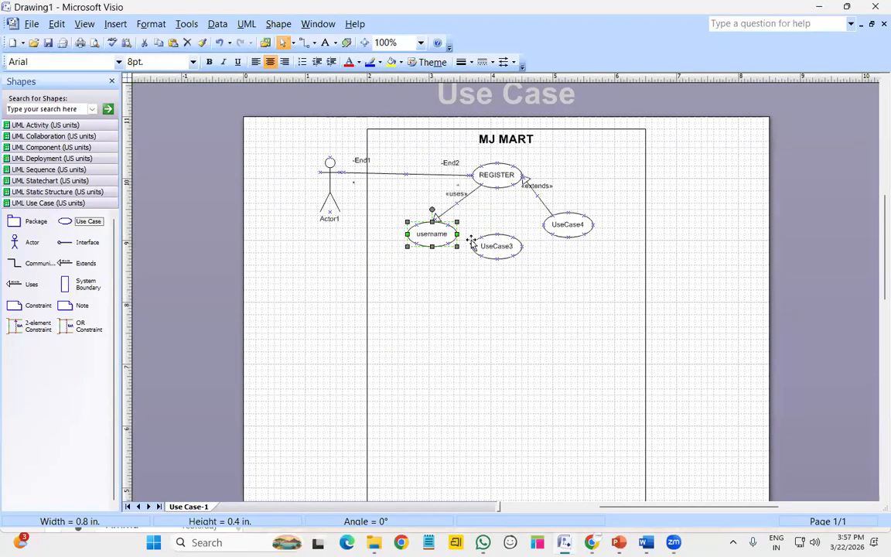
{"action": "left_click", "coordinate": [489, 249]}
{"action": "double_click", "coordinate": [490, 249]}
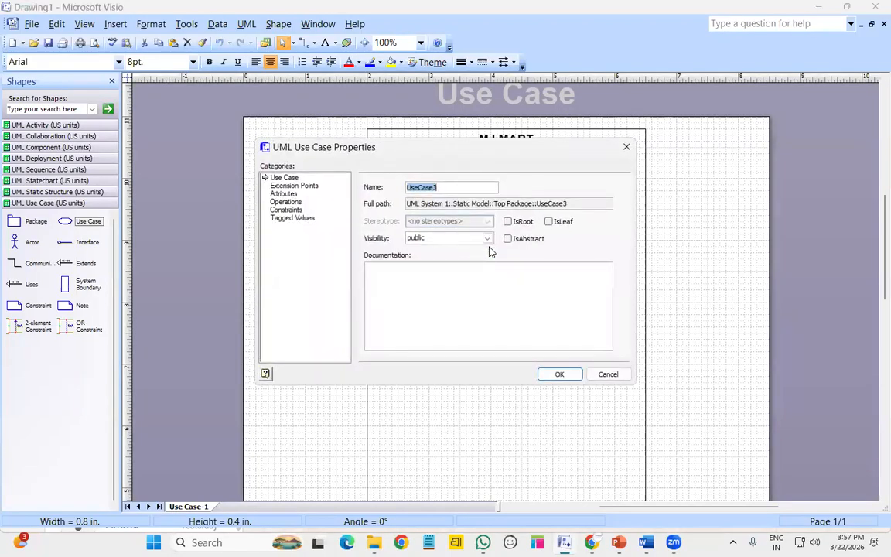
{"action": "type", "text": "password"}
{"action": "key", "text": "Return"}
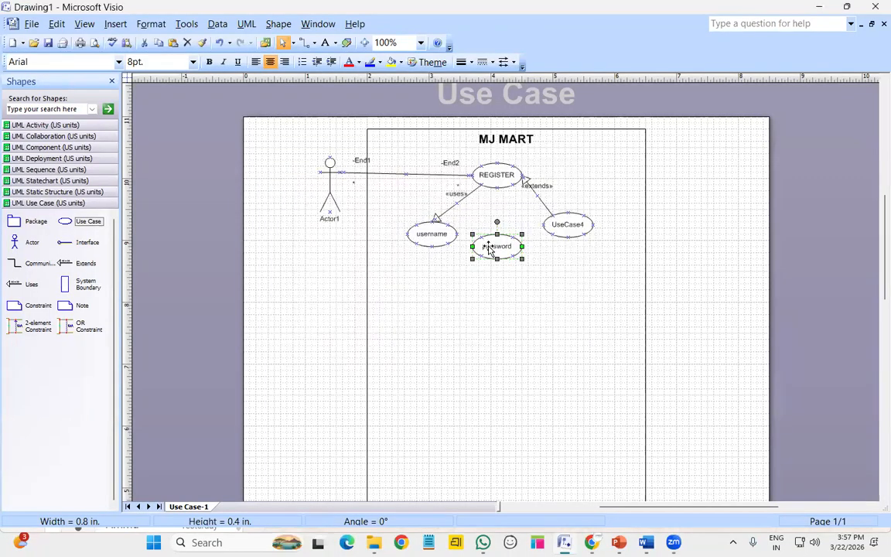
Nudge the username and password use cases into line with the arrow keys
{"action": "left_click", "coordinate": [427, 248]}
{"action": "key", "text": "Left"}
{"action": "key", "text": "Left"}
{"action": "key", "text": "Left"}
{"action": "key", "text": "Left"}
{"action": "key", "text": "Left"}
{"action": "key", "text": "Left"}
{"action": "key", "text": "Left"}
{"action": "key", "text": "Left"}
{"action": "key", "text": "Left"}
{"action": "key", "text": "Up"}
{"action": "key", "text": "Up"}
{"action": "key", "text": "Up"}
{"action": "key", "text": "Down"}
{"action": "key", "text": "Down"}
{"action": "key", "text": "Up"}
{"action": "key", "text": "Up"}
{"action": "key", "text": "Up"}
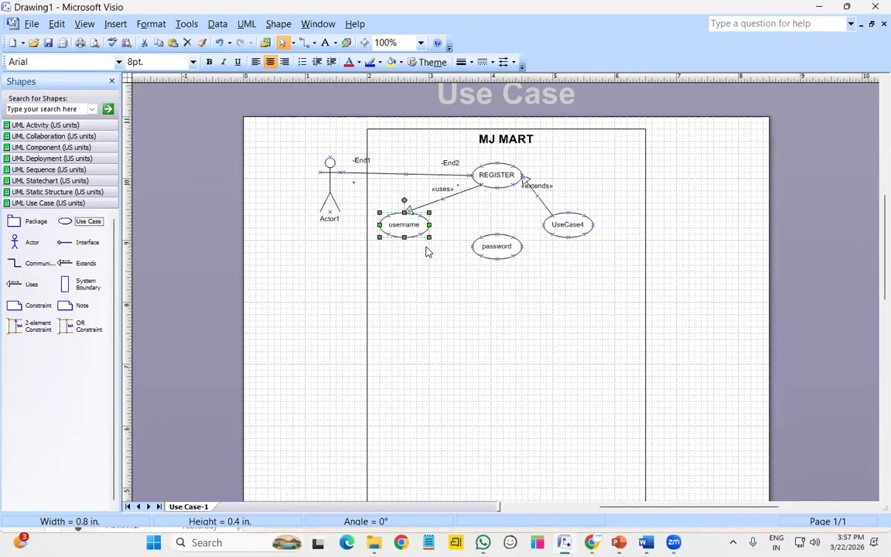
{"action": "key", "text": "Right"}
{"action": "key", "text": "Right"}
{"action": "left_click", "coordinate": [511, 249]}
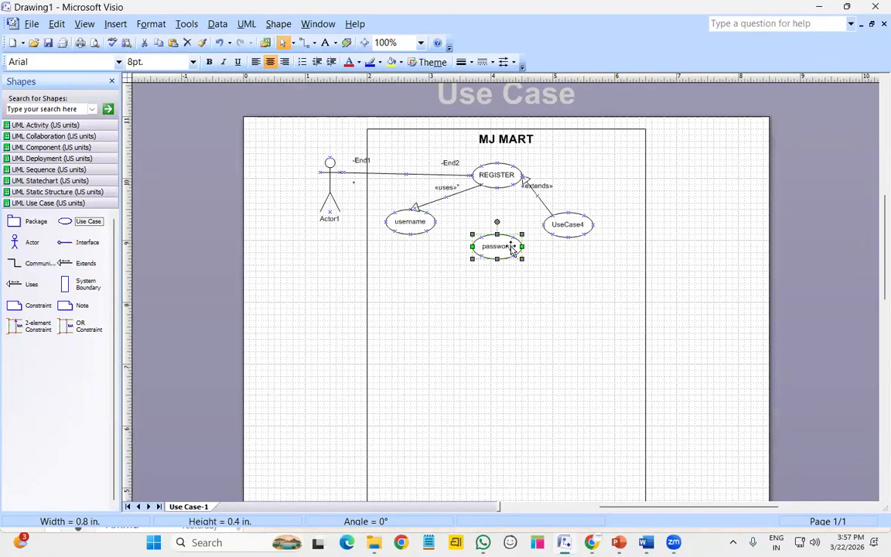
{"action": "key", "text": "Up"}
{"action": "key", "text": "Up"}
{"action": "key", "text": "Up"}
{"action": "key", "text": "Up"}
{"action": "key", "text": "Up"}
{"action": "key", "text": "Up"}
{"action": "key", "text": "Up"}
{"action": "key", "text": "Up"}
{"action": "key", "text": "Left"}
{"action": "key", "text": "Left"}
{"action": "key", "text": "Left"}
{"action": "key", "text": "Left"}
{"action": "key", "text": "Left"}
{"action": "key", "text": "Left"}
{"action": "key", "text": "Left"}
Rename UseCase4 to 'email' and drop a new use case below password
{"action": "double_click", "coordinate": [565, 223]}
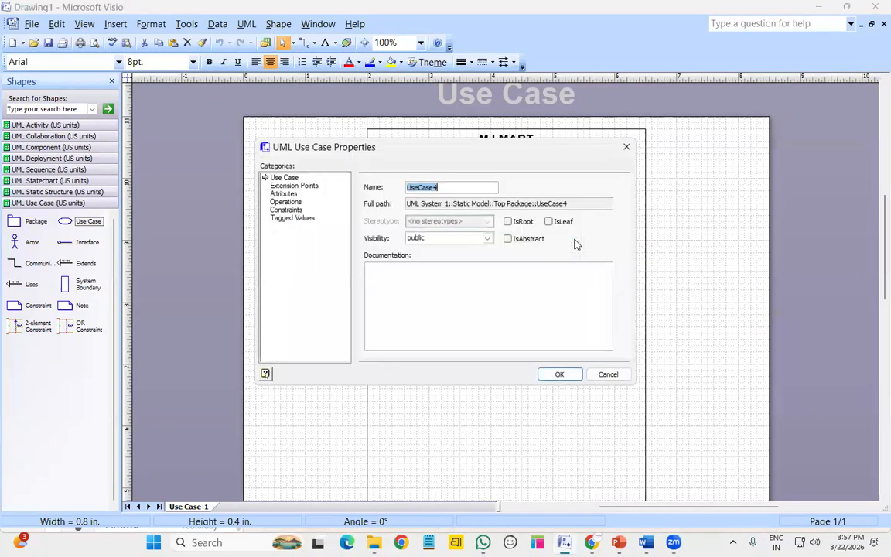
{"action": "type", "text": "email"}
{"action": "key", "text": "Return"}
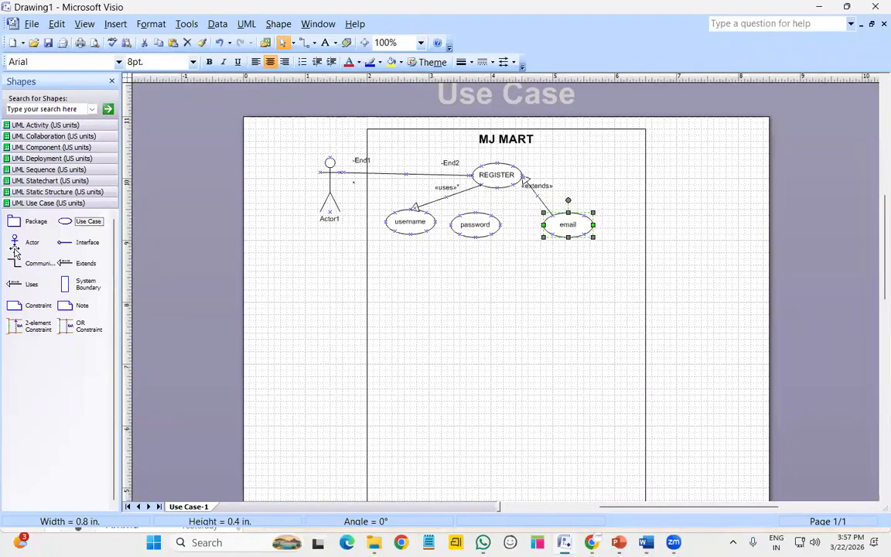
{"action": "left_click_drag", "start_coordinate": [64, 225], "coordinate": [583, 203]}
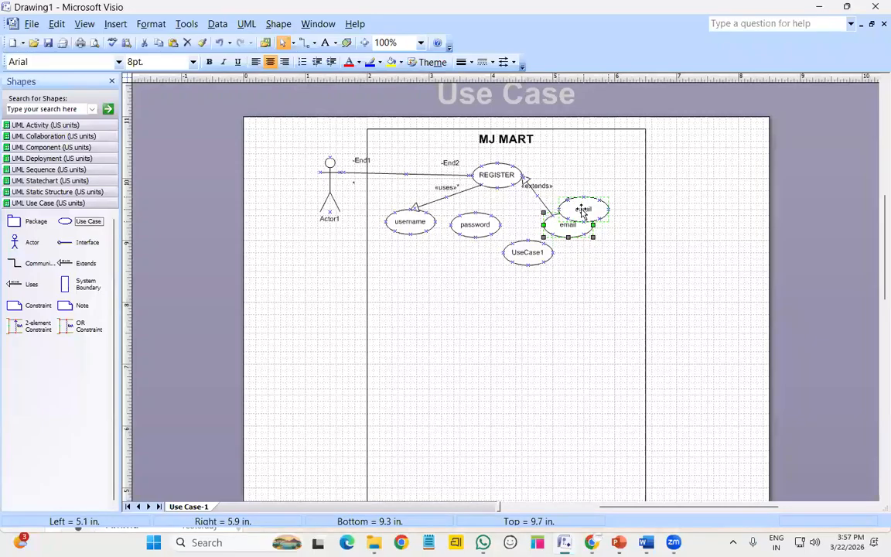
Delete the extends link to email and name the new use case 'mobile number'
{"action": "left_click", "coordinate": [539, 200]}
{"action": "key", "text": "Delete"}
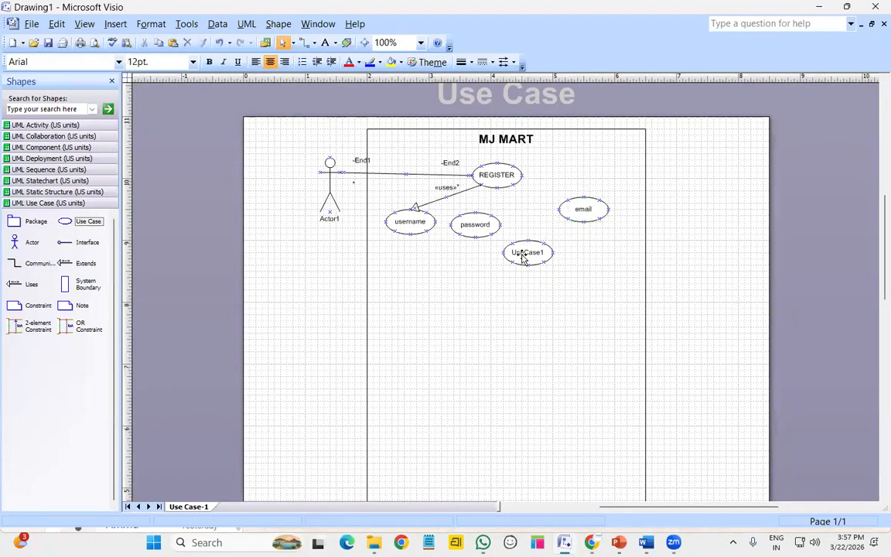
{"action": "left_click", "coordinate": [525, 253]}
{"action": "left_click_drag", "start_coordinate": [527, 252], "coordinate": [533, 226]}
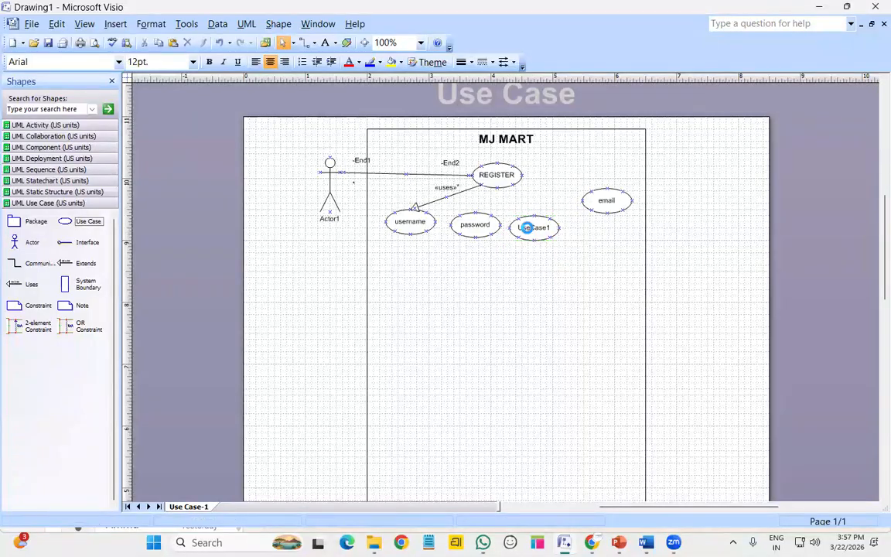
{"action": "double_click", "coordinate": [533, 227]}
{"action": "type", "text": "mobi"}
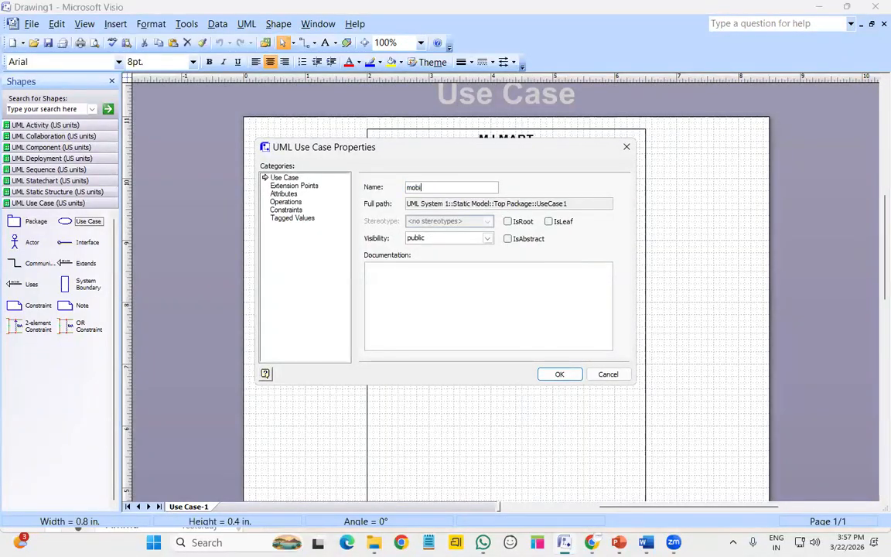
{"action": "type", "text": "le num,bner"}
{"action": "key", "text": "BackSpace"}
{"action": "key", "text": "BackSpace"}
{"action": "key", "text": "BackSpace"}
{"action": "key", "text": "BackSpace"}
{"action": "key", "text": "BackSpace"}
{"action": "type", "text": "ber"}
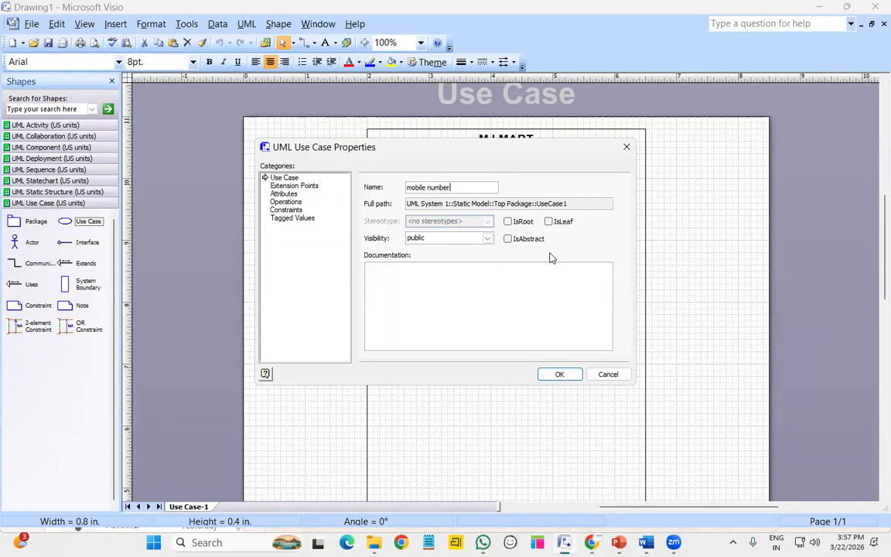
{"action": "key", "text": "Return"}
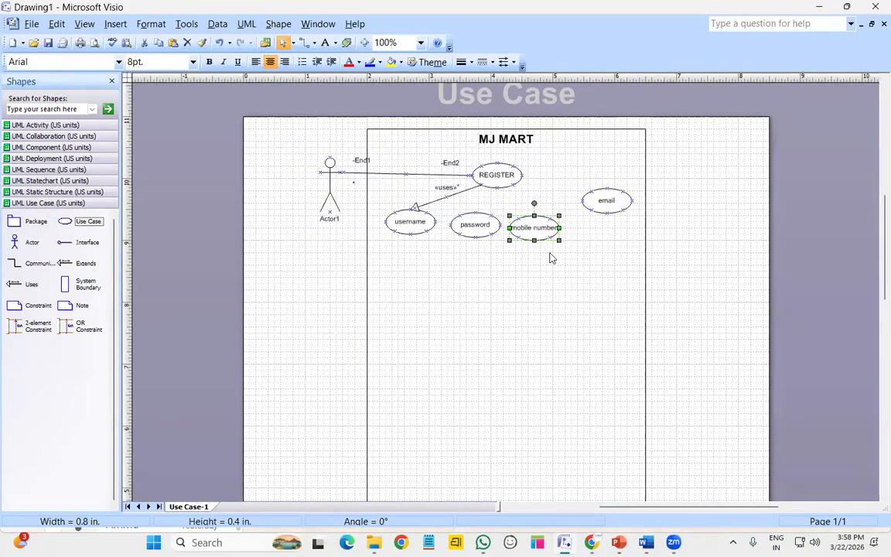
Shift email, password and mobile number slightly to tidy the layout
{"action": "left_click", "coordinate": [606, 204]}
{"action": "left_click_drag", "start_coordinate": [607, 208], "coordinate": [586, 207]}
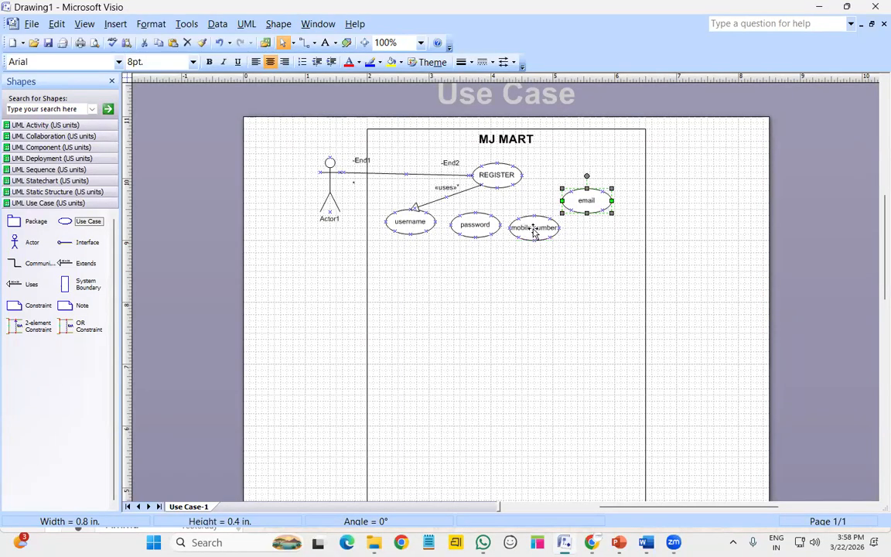
{"action": "left_click", "coordinate": [475, 226]}
{"action": "left_click_drag", "start_coordinate": [475, 226], "coordinate": [469, 226]}
{"action": "left_click", "coordinate": [555, 228]}
{"action": "left_click_drag", "start_coordinate": [554, 228], "coordinate": [556, 225]}
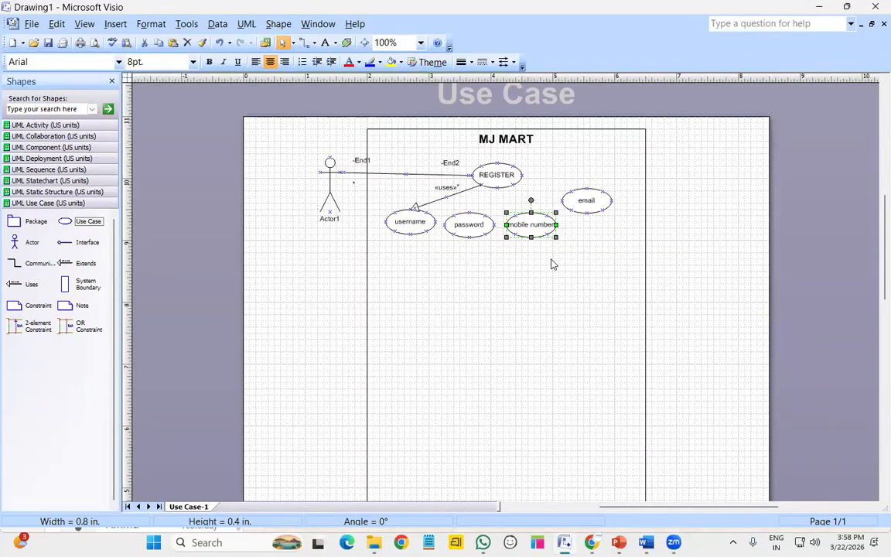
{"action": "left_click", "coordinate": [376, 494]}
Glue Uses connectors from REGISTER to password, mobile number and email, replacing one misplaced connector
{"action": "left_click_drag", "start_coordinate": [14, 284], "coordinate": [469, 210]}
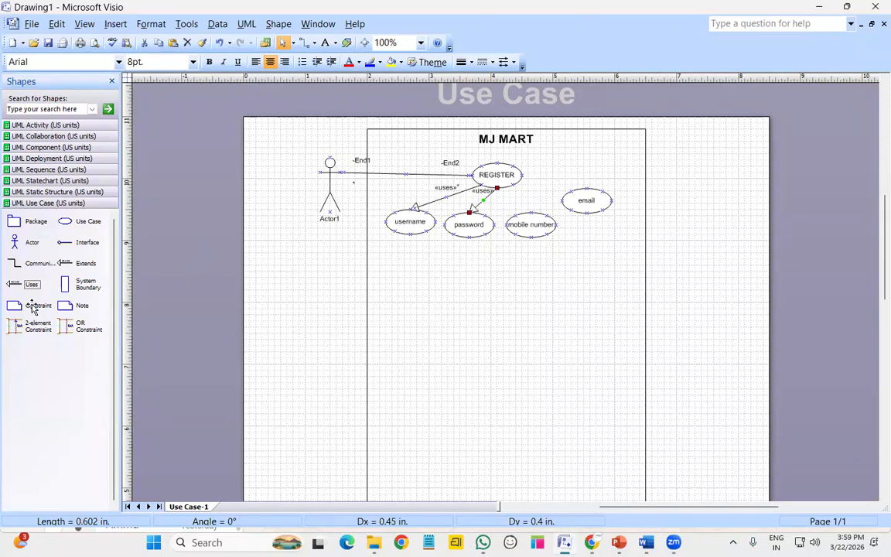
{"action": "left_click_drag", "start_coordinate": [31, 283], "coordinate": [525, 210]}
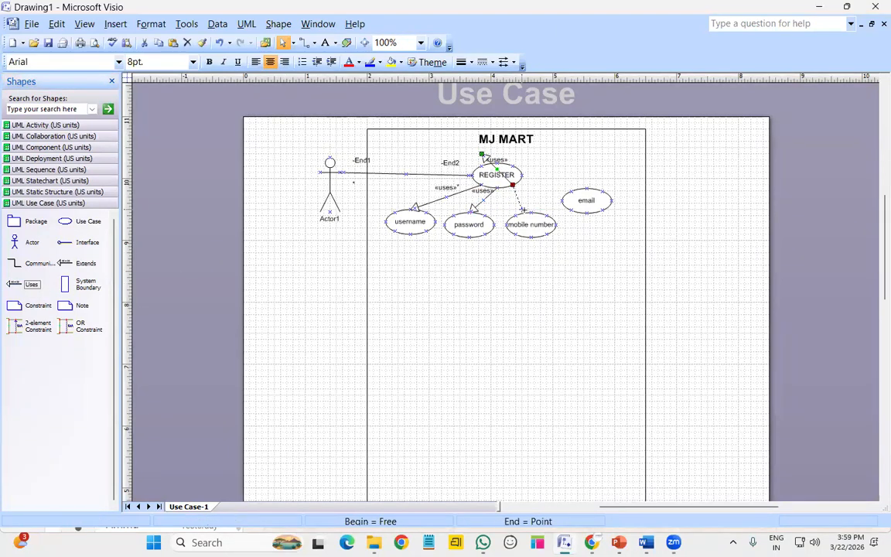
{"action": "left_click", "coordinate": [549, 286]}
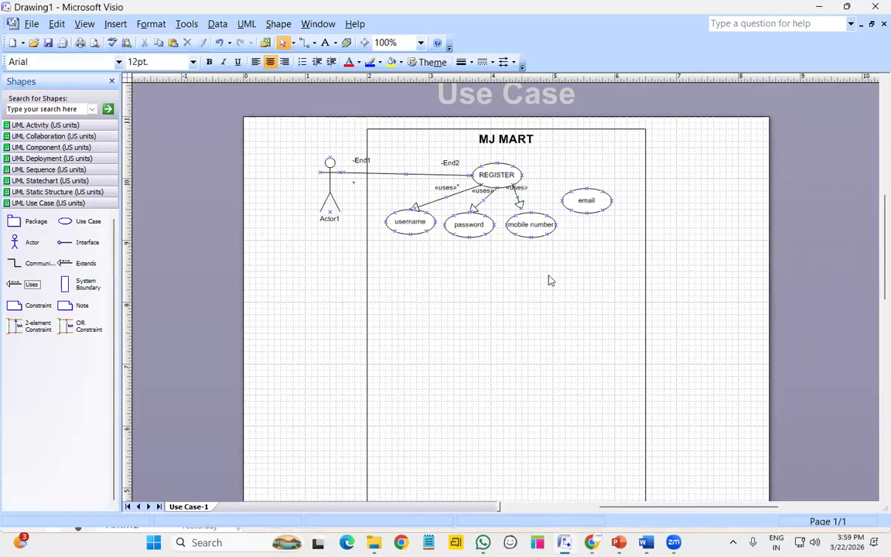
{"action": "left_click", "coordinate": [519, 202]}
{"action": "key", "text": "Down"}
{"action": "key", "text": "Down"}
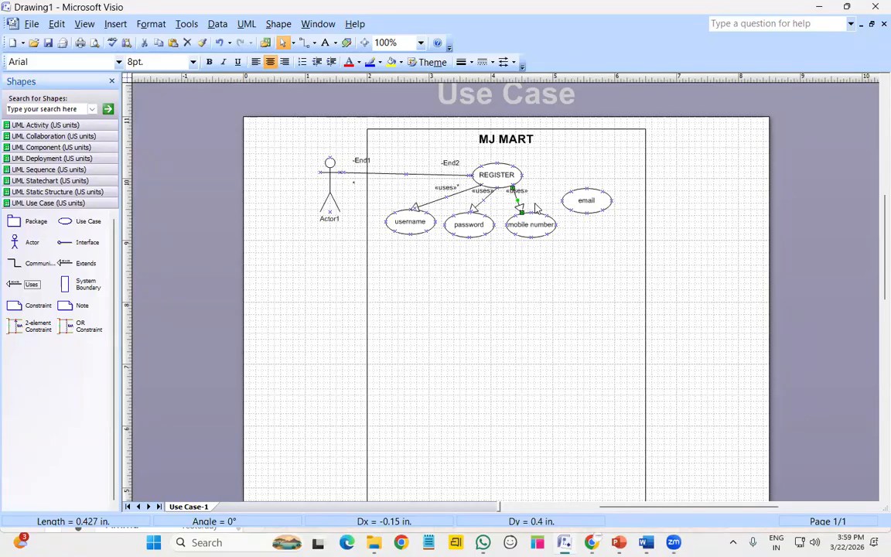
{"action": "left_click", "coordinate": [537, 193]}
{"action": "left_click_drag", "start_coordinate": [518, 194], "coordinate": [527, 197]}
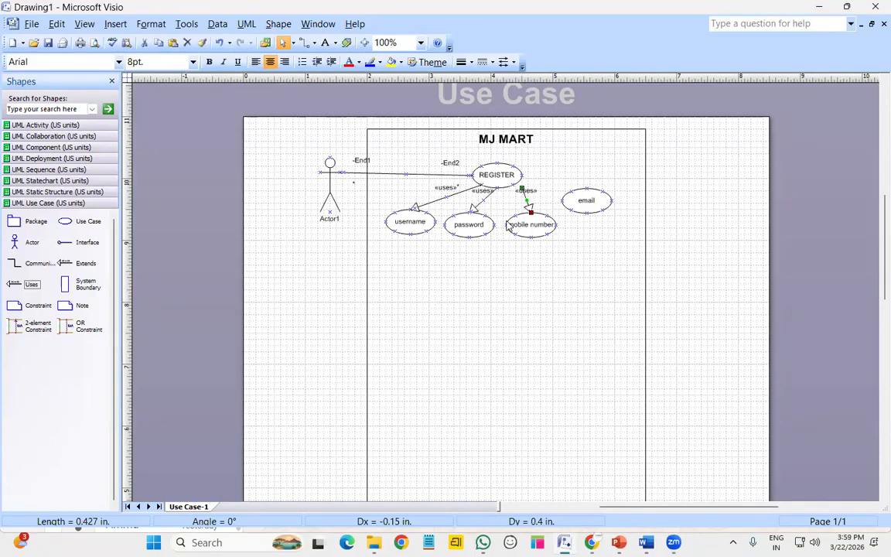
{"action": "key", "text": "Delete"}
{"action": "left_click_drag", "start_coordinate": [34, 290], "coordinate": [523, 215]}
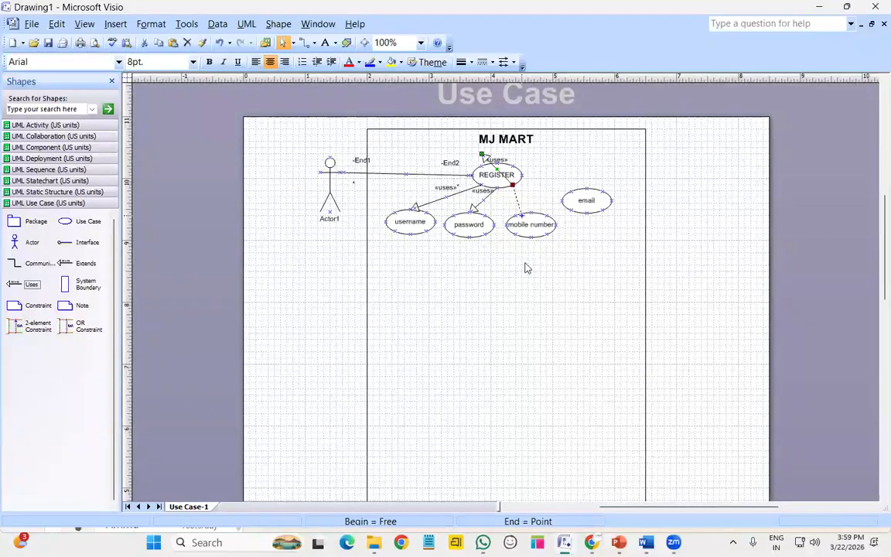
{"action": "left_click_drag", "start_coordinate": [33, 284], "coordinate": [570, 191]}
{"action": "left_click", "coordinate": [582, 246]}
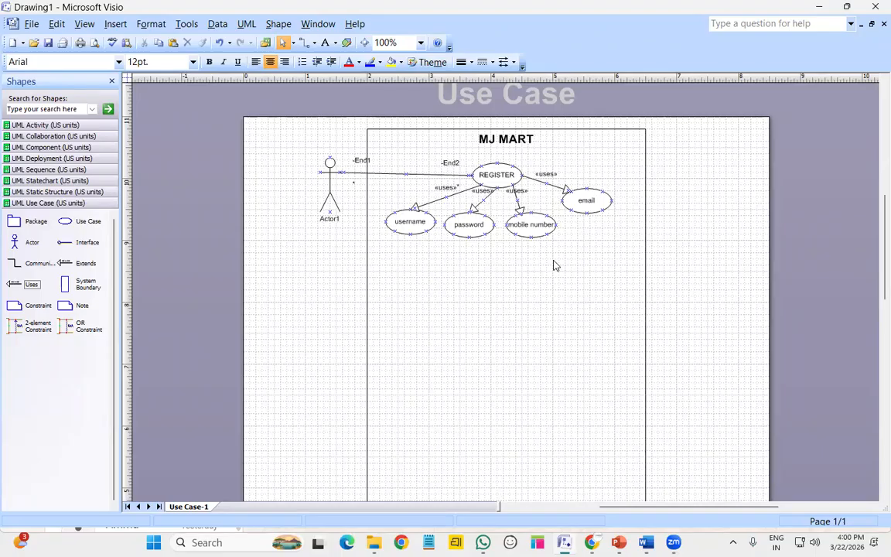
Select REGISTER and each sub-use case in turn to check their «uses» links
{"action": "left_click", "coordinate": [502, 170]}
{"action": "left_click", "coordinate": [416, 219]}
{"action": "left_click", "coordinate": [478, 228]}
{"action": "left_click", "coordinate": [521, 225]}
{"action": "left_click", "coordinate": [591, 204]}
{"action": "left_click", "coordinate": [518, 230]}
{"action": "left_click", "coordinate": [407, 219]}
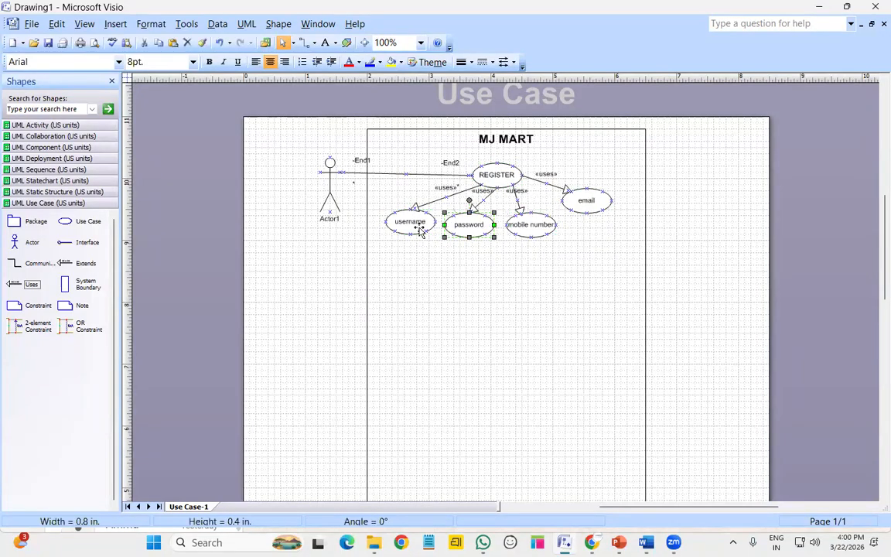
{"action": "left_click", "coordinate": [486, 175]}
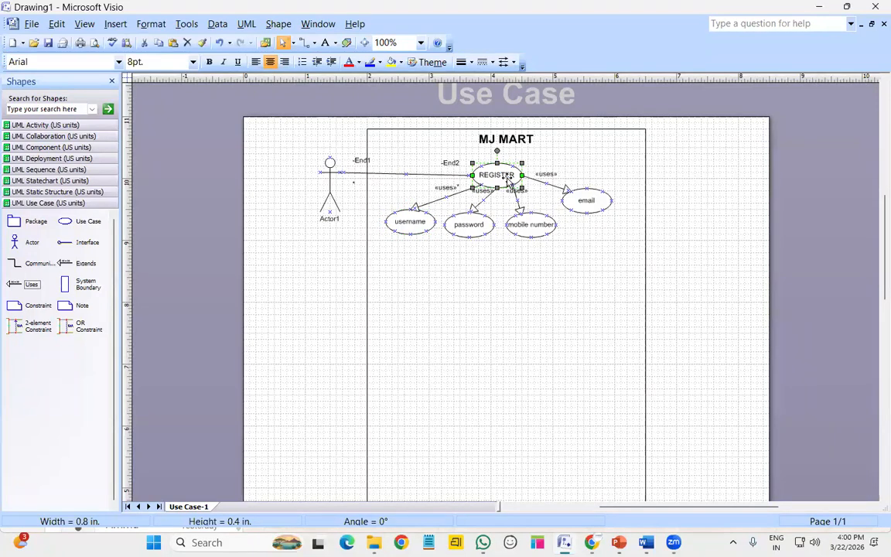
{"action": "left_click", "coordinate": [561, 283]}
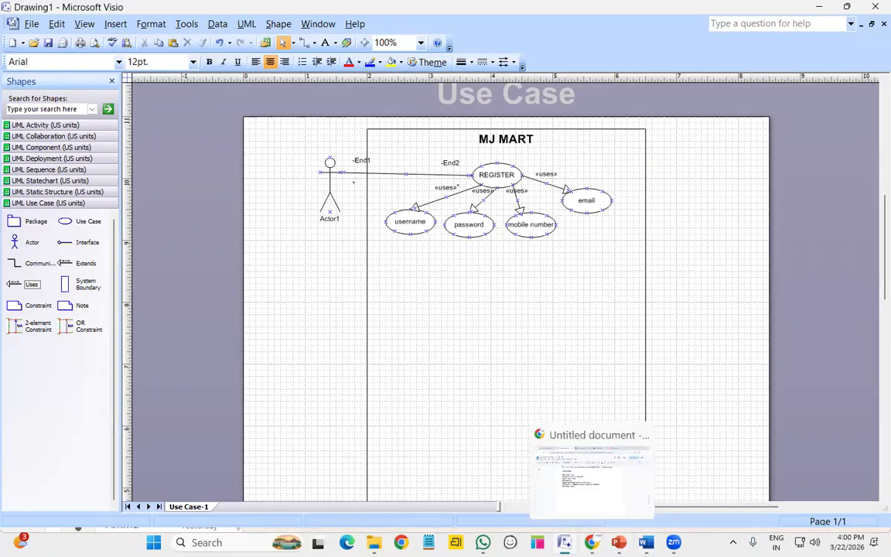
{"action": "left_click", "coordinate": [592, 542]}
{"action": "scroll", "coordinate": [374, 313], "scroll_direction": "up", "scroll_amount": 15}
{"action": "scroll", "coordinate": [375, 314], "scroll_direction": "down", "scroll_amount": 6}
{"action": "scroll", "coordinate": [374, 314], "scroll_direction": "up", "scroll_amount": 3}
{"action": "scroll", "coordinate": [374, 314], "scroll_direction": "down", "scroll_amount": 3}
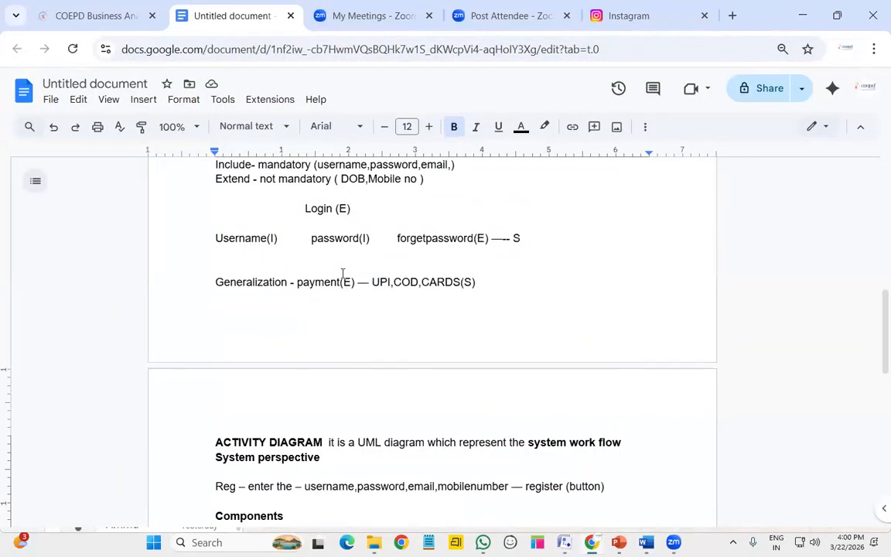
{"action": "scroll", "coordinate": [342, 279], "scroll_direction": "up", "scroll_amount": 4}
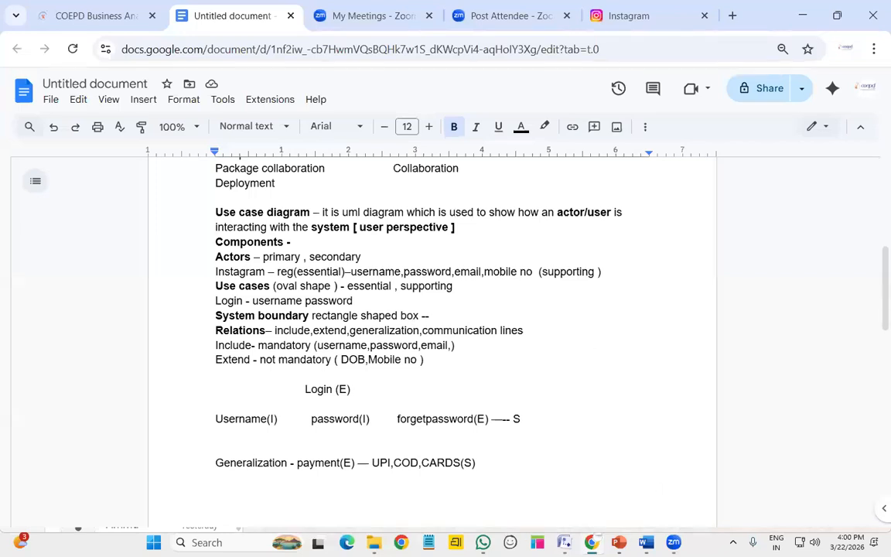
{"action": "left_click", "coordinate": [564, 542]}
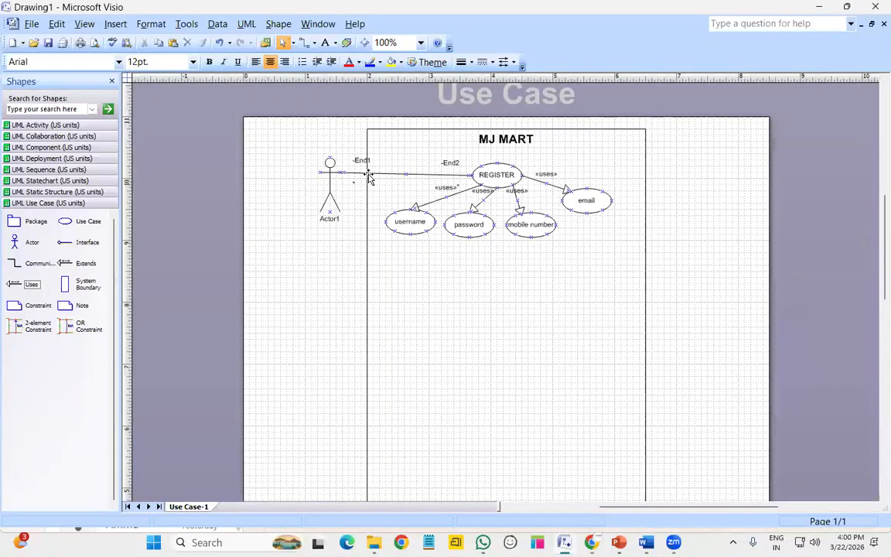
Rename the left actor to 'user'
{"action": "double_click", "coordinate": [331, 188]}
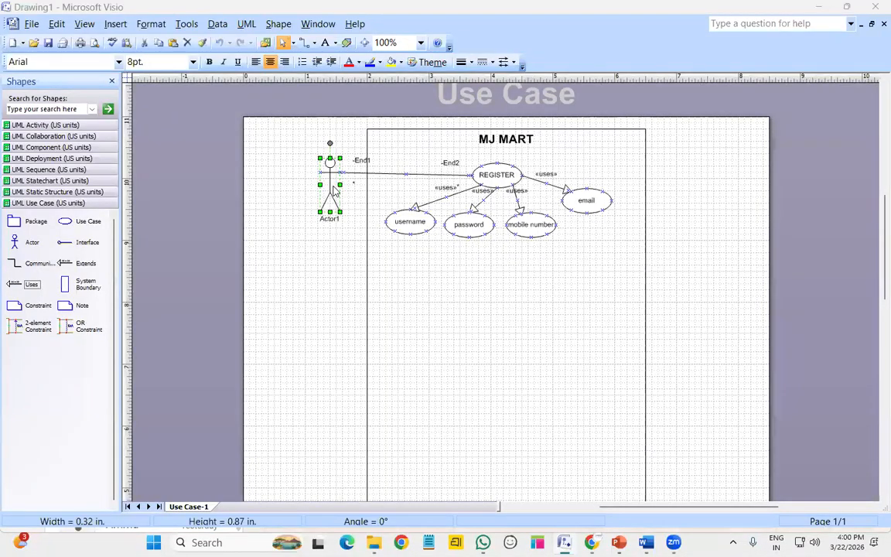
{"action": "type", "text": "user"}
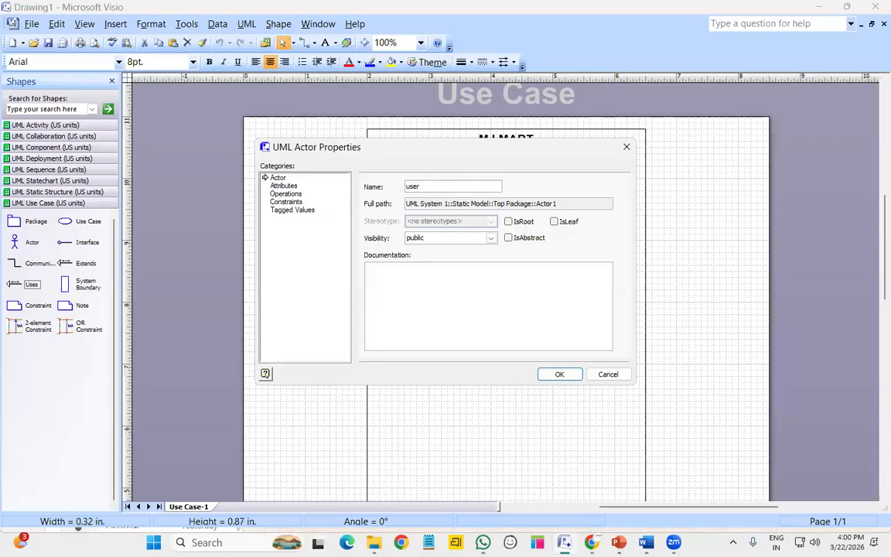
{"action": "key", "text": "Return"}
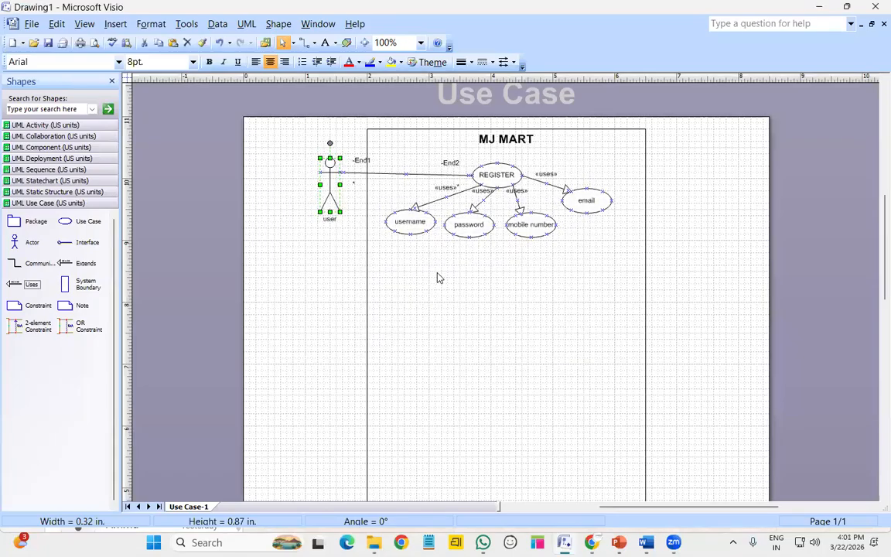
{"action": "left_click", "coordinate": [468, 261]}
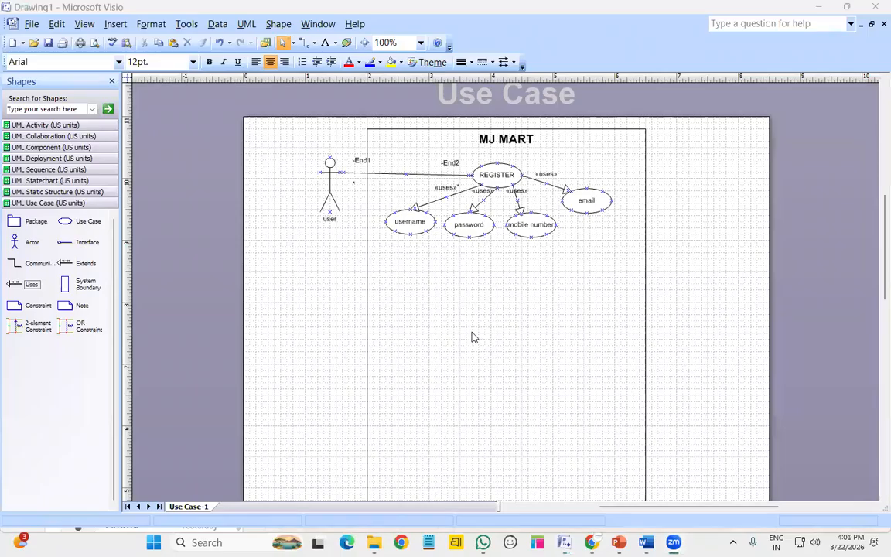
Place a second actor right of the boundary, link it to REGISTER, and name it 'DB ADMIN'
{"action": "left_click", "coordinate": [32, 241]}
{"action": "left_click_drag", "start_coordinate": [520, 308], "coordinate": [682, 186]}
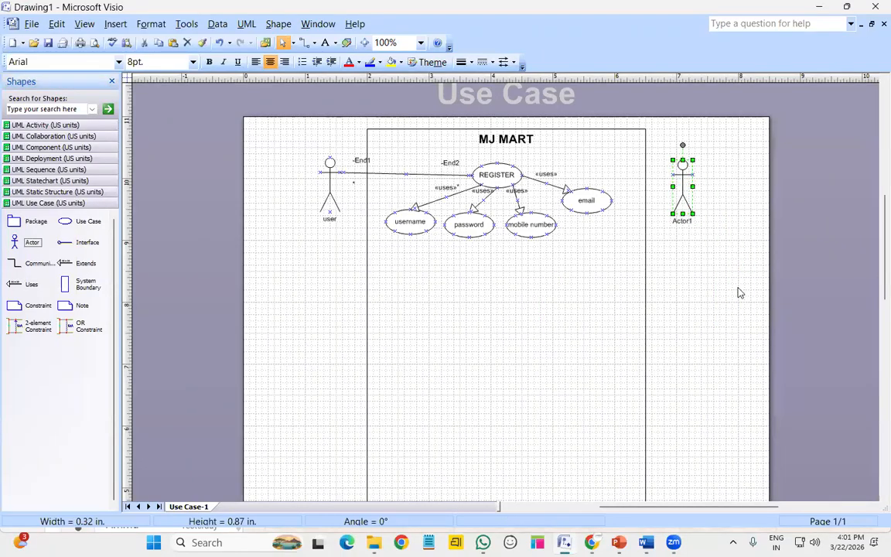
{"action": "left_click", "coordinate": [696, 302]}
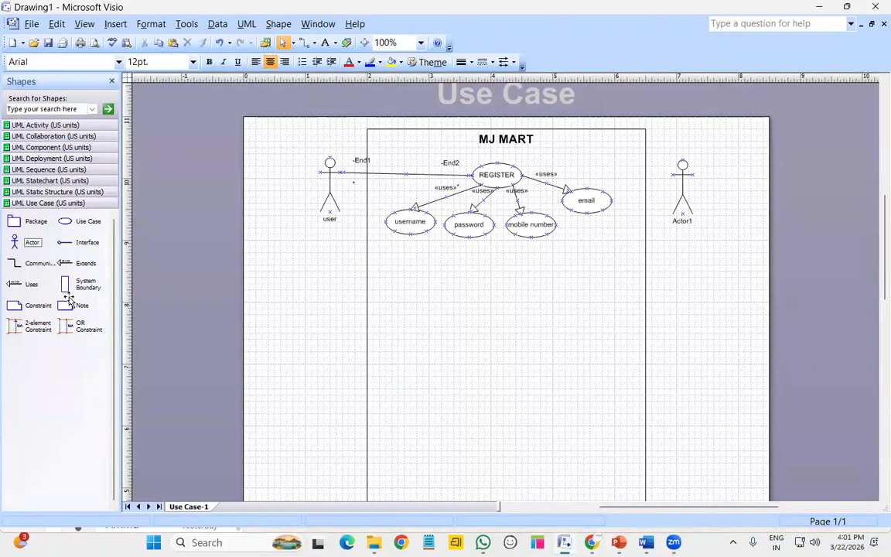
{"action": "left_click", "coordinate": [35, 263]}
{"action": "left_click_drag", "start_coordinate": [500, 191], "coordinate": [672, 177]}
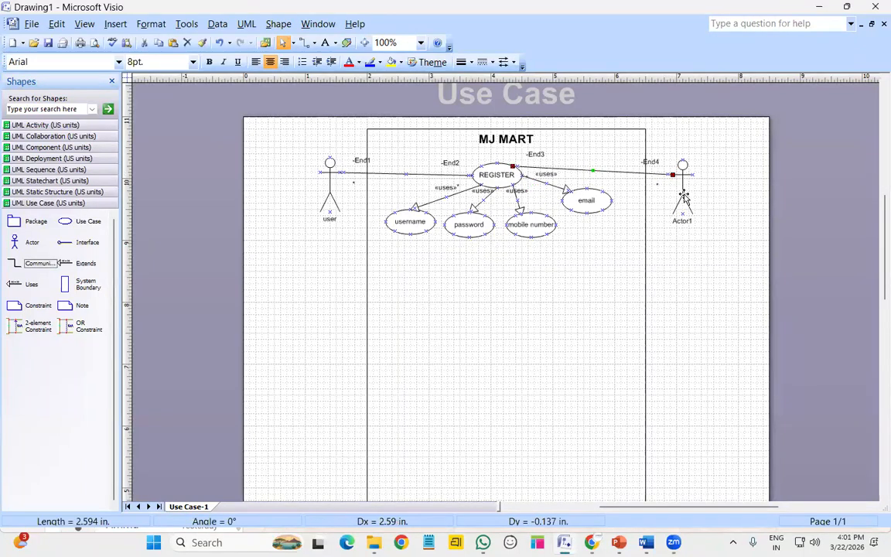
{"action": "double_click", "coordinate": [684, 197]}
{"action": "type", "text": "DB ADMIN"}
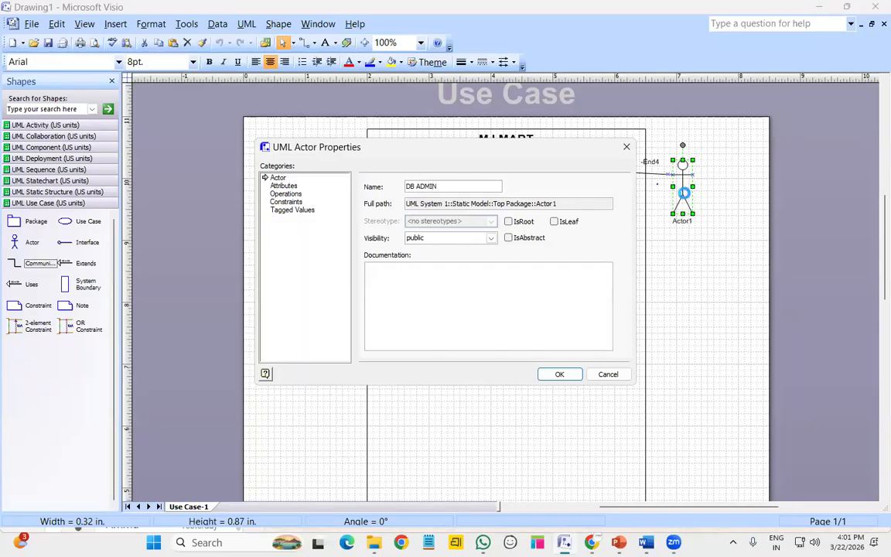
{"action": "key", "text": "Return"}
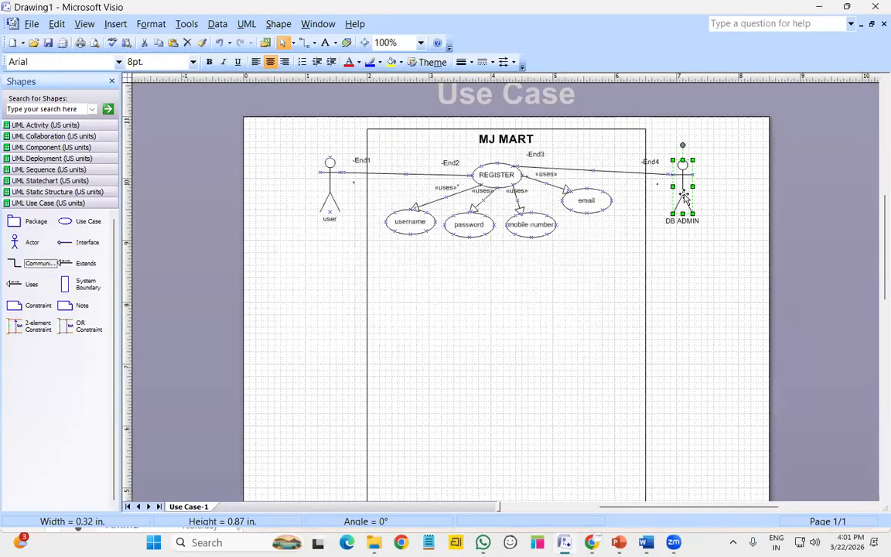
{"action": "left_click", "coordinate": [705, 344]}
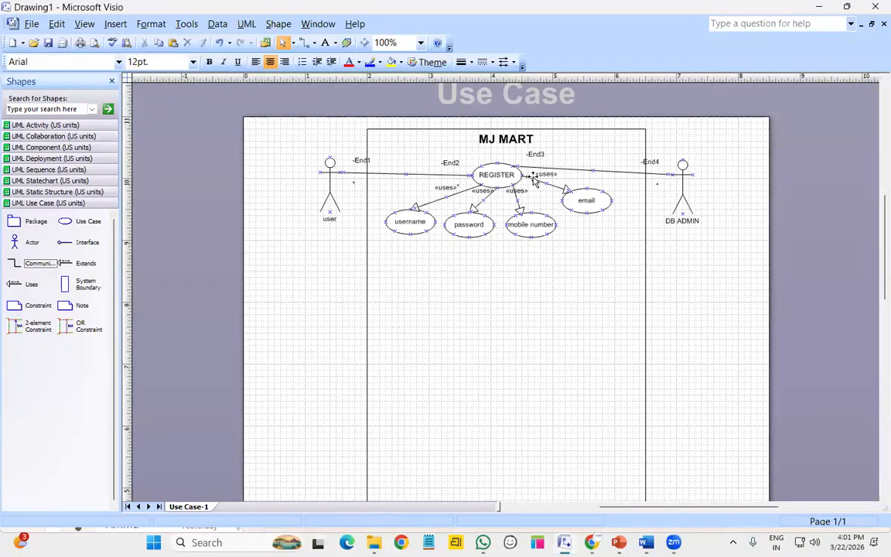
Change REGISTER's fill from yellow to a light green swatch from the Fill Color choices
{"action": "left_click", "coordinate": [490, 180]}
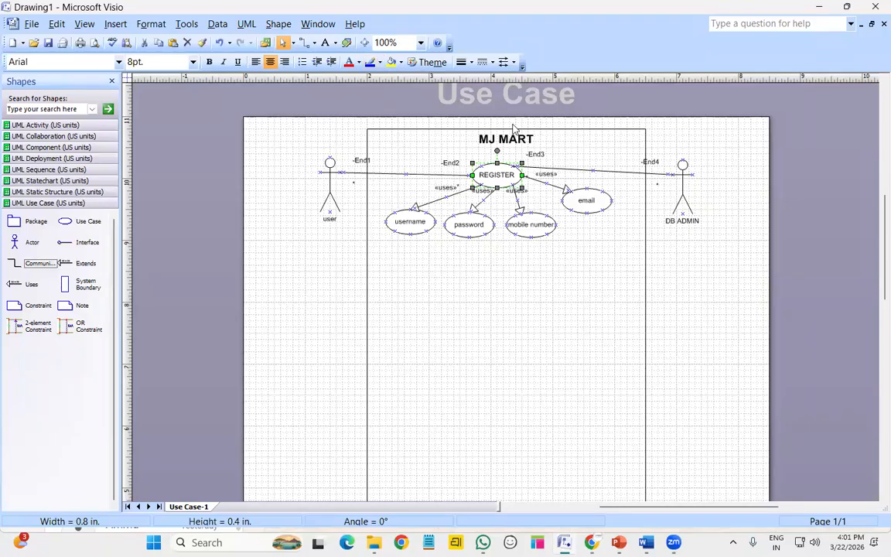
{"action": "left_click", "coordinate": [391, 62]}
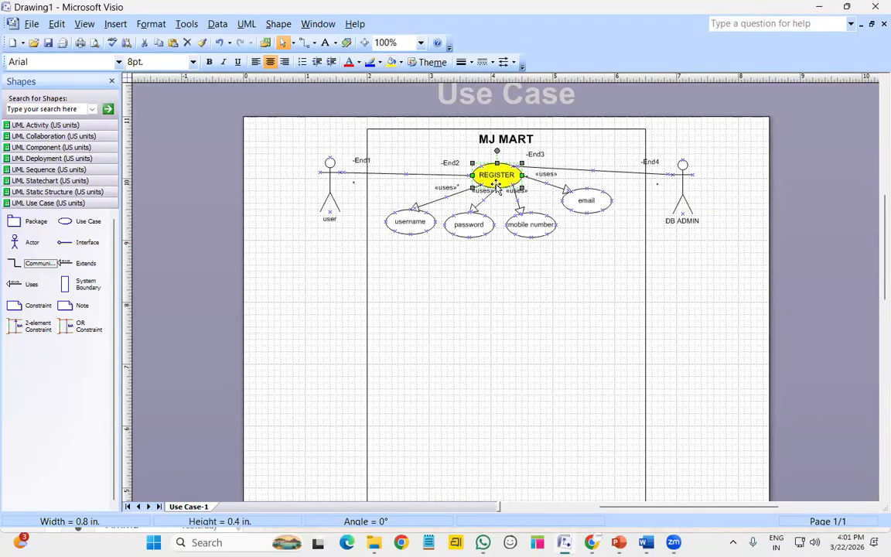
{"action": "left_click", "coordinate": [400, 62]}
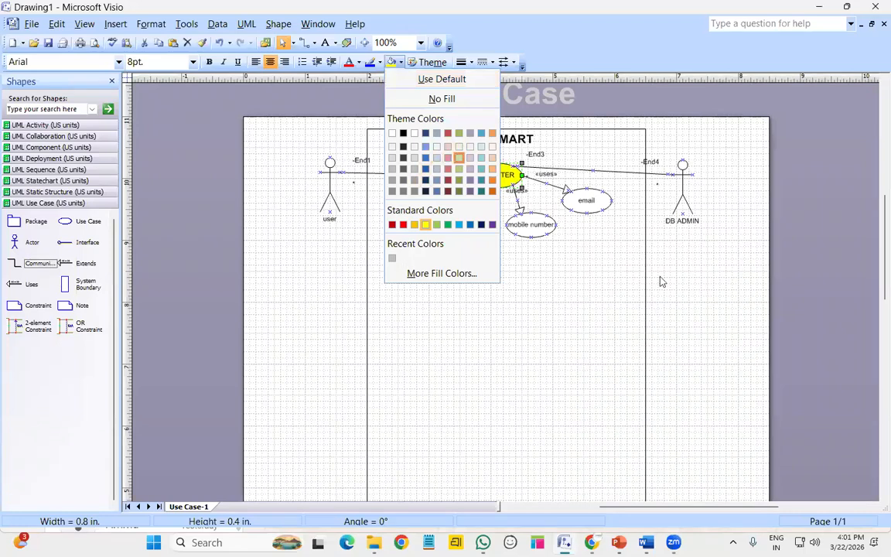
{"action": "left_click", "coordinate": [458, 158]}
{"action": "left_click", "coordinate": [539, 269]}
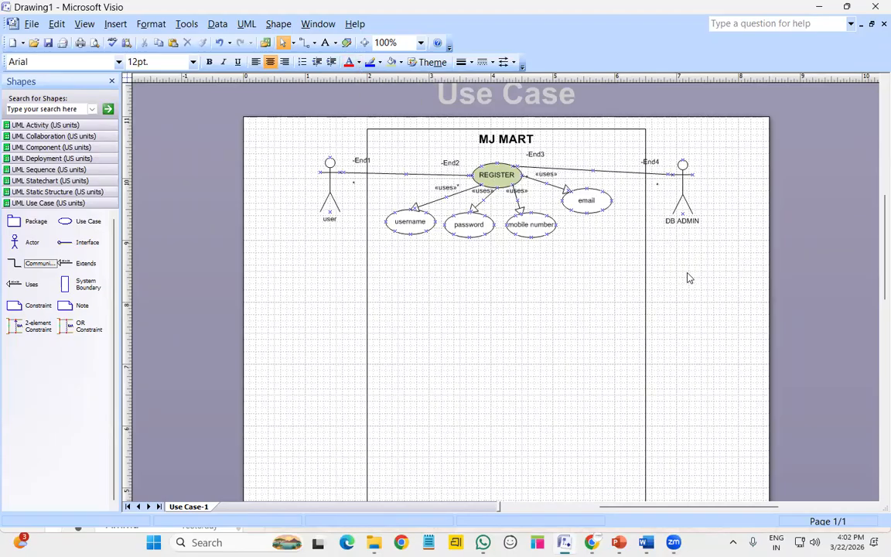
{"action": "scroll", "coordinate": [689, 277], "scroll_direction": "down", "scroll_amount": 1}
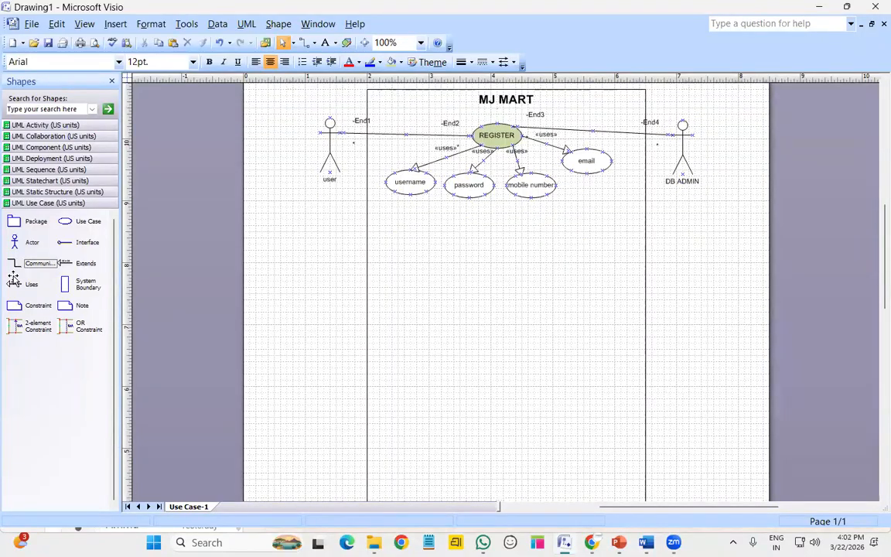
Add a use case below password and name it 'LOGIN'
{"action": "left_click_drag", "start_coordinate": [86, 227], "coordinate": [497, 225]}
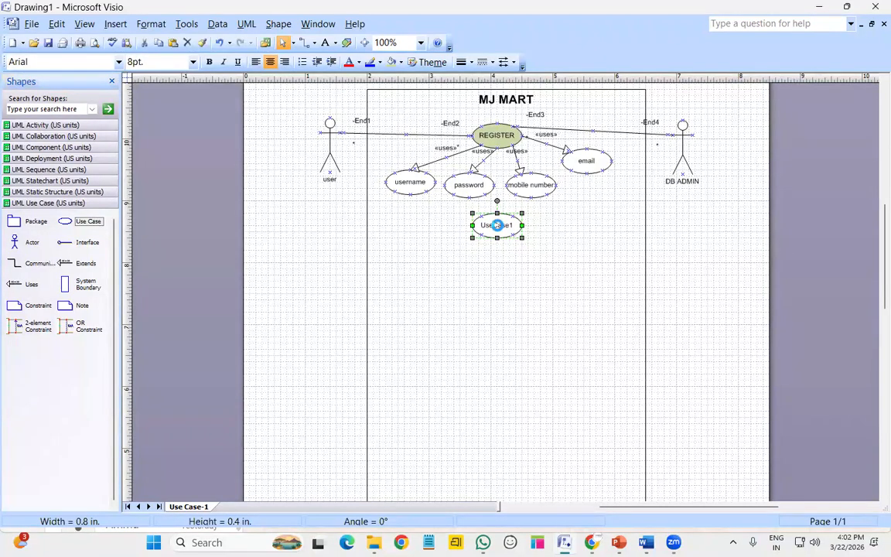
{"action": "double_click", "coordinate": [498, 226]}
{"action": "key", "text": "BackSpace"}
{"action": "type", "text": "logi"}
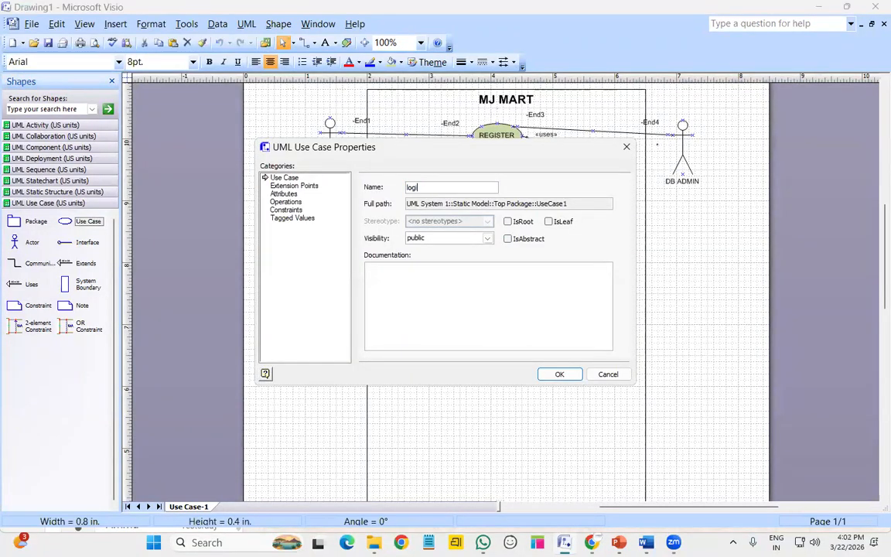
{"action": "key", "text": "BackSpace"}
{"action": "key", "text": "BackSpace"}
{"action": "key", "text": "BackSpace"}
{"action": "key", "text": "BackSpace"}
{"action": "key", "text": "BackSpace"}
{"action": "type", "text": "LOGIN"}
{"action": "key", "text": "Return"}
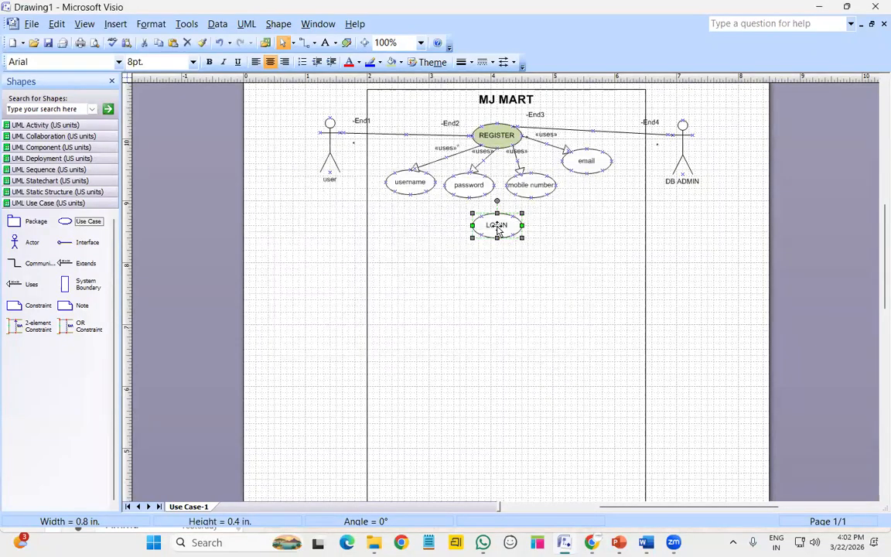
Add three more use cases below LOGIN and line them up
{"action": "left_click_drag", "start_coordinate": [86, 222], "coordinate": [511, 285]}
{"action": "left_click_drag", "start_coordinate": [87, 221], "coordinate": [577, 269]}
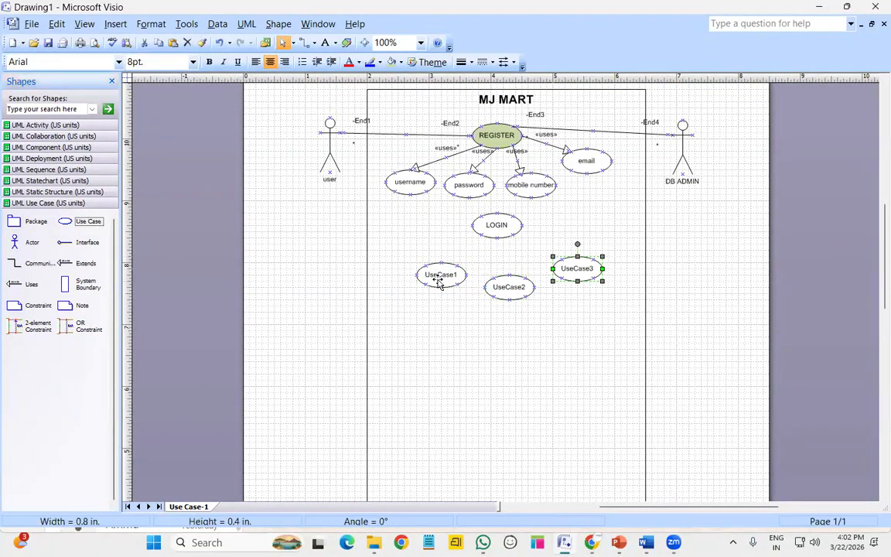
{"action": "left_click", "coordinate": [439, 283]}
{"action": "left_click_drag", "start_coordinate": [439, 284], "coordinate": [423, 281]}
{"action": "left_click", "coordinate": [500, 292]}
{"action": "left_click_drag", "start_coordinate": [500, 293], "coordinate": [494, 290]}
{"action": "left_click_drag", "start_coordinate": [580, 279], "coordinate": [578, 282]}
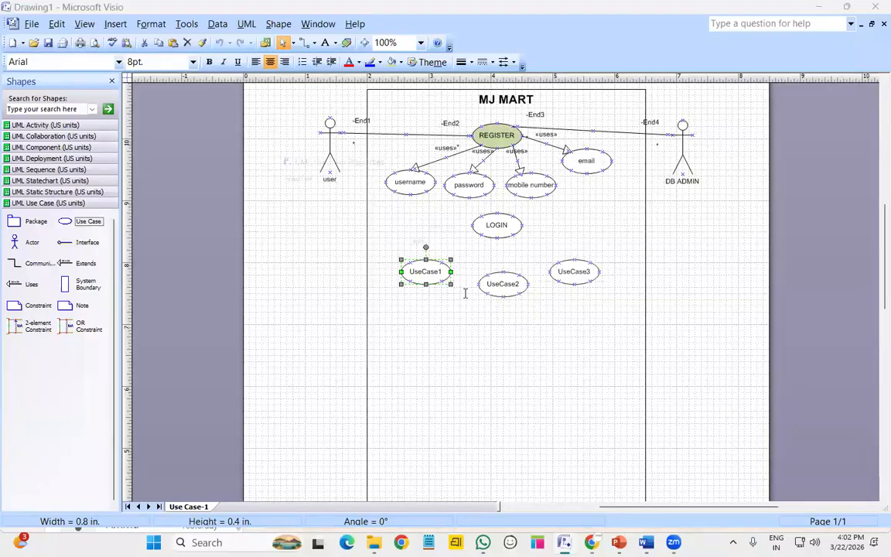
Name the three new use cases 'username', 'password' and 'f_password'
{"action": "double_click", "coordinate": [426, 271]}
{"action": "type", "text": "username"}
{"action": "key", "text": "Return"}
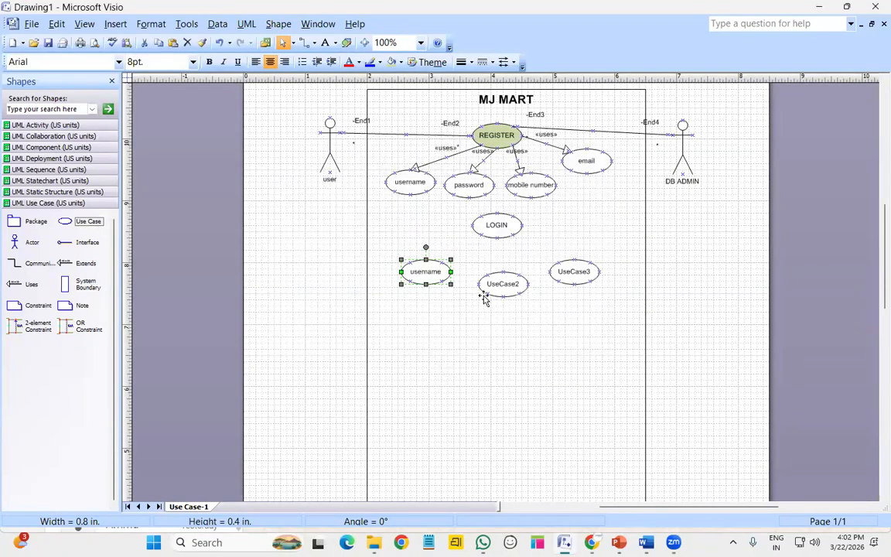
{"action": "double_click", "coordinate": [489, 290]}
{"action": "type", "text": "password"}
{"action": "key", "text": "Return"}
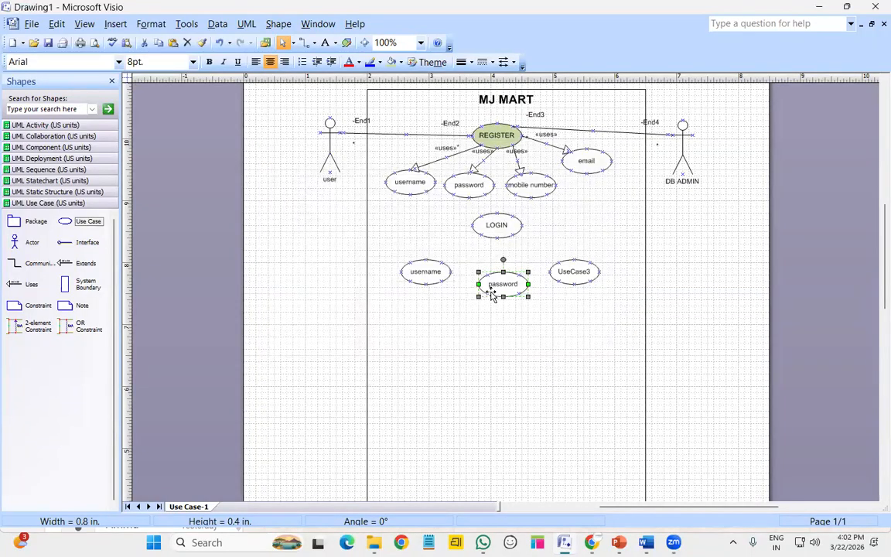
{"action": "double_click", "coordinate": [571, 272]}
{"action": "type", "text": "f_password"}
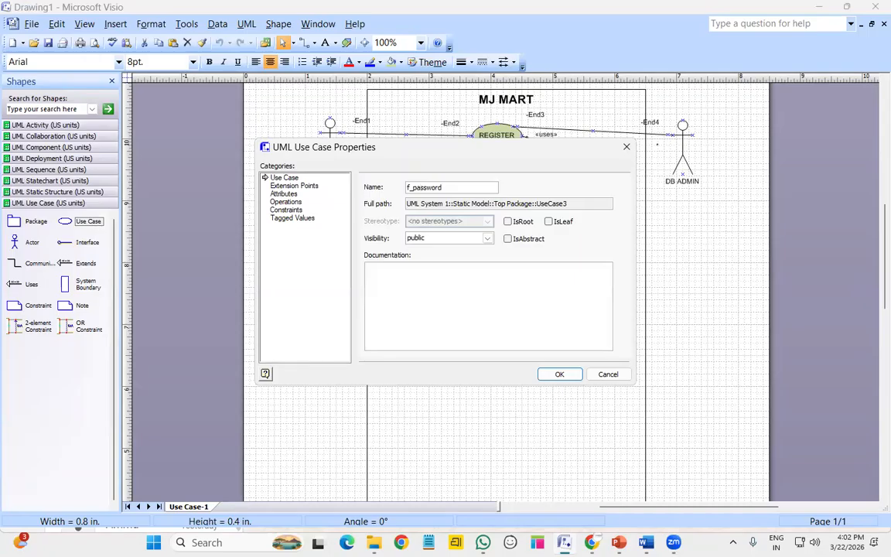
{"action": "key", "text": "Return"}
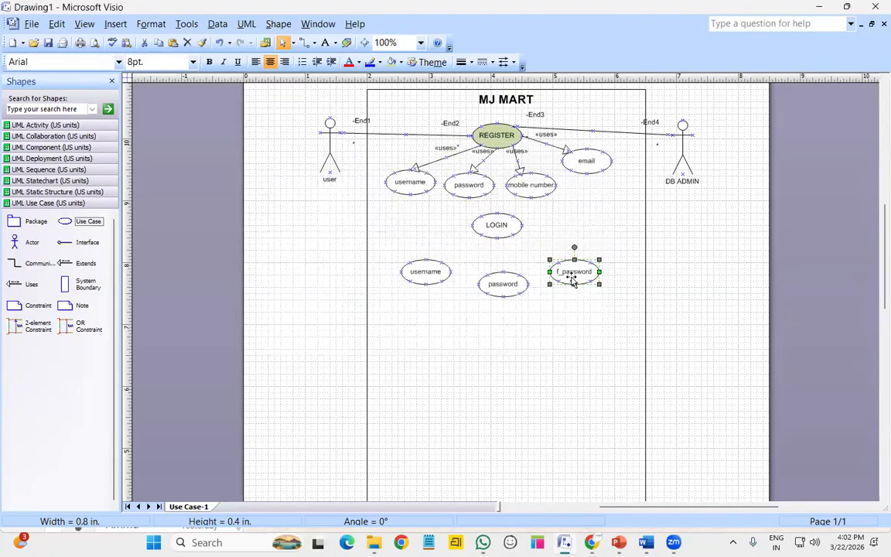
{"action": "left_click", "coordinate": [458, 331]}
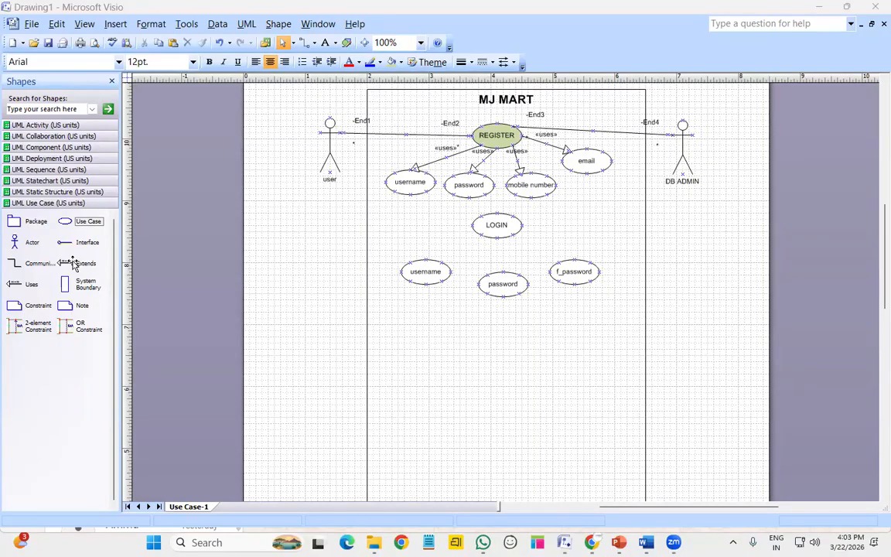
Attach an extends link between LOGIN and f_password, then nudge f_password and password into place
{"action": "left_click_drag", "start_coordinate": [73, 264], "coordinate": [543, 250]}
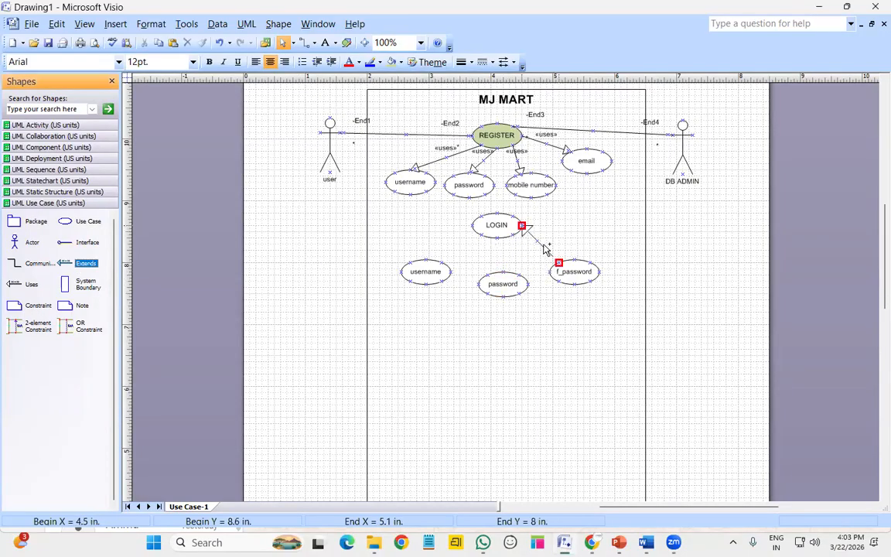
{"action": "left_click_drag", "start_coordinate": [530, 231], "coordinate": [521, 229]}
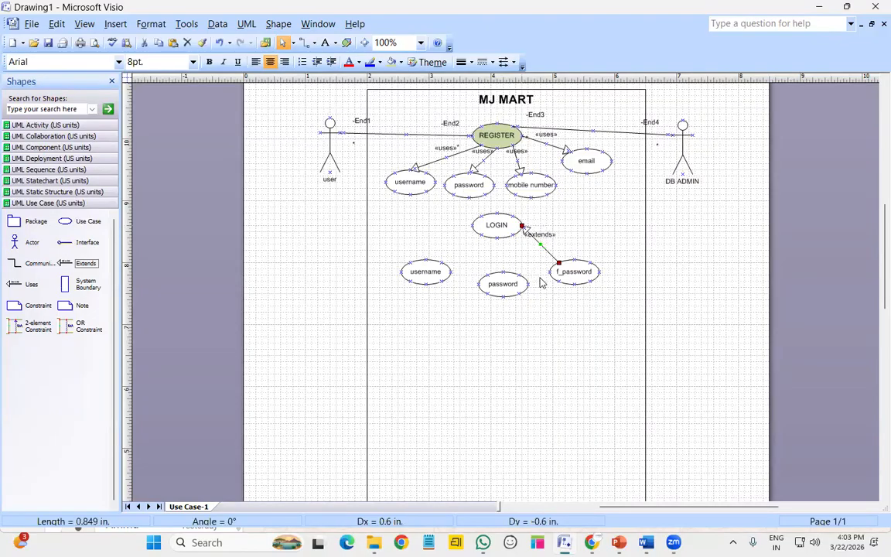
{"action": "left_click", "coordinate": [567, 271]}
{"action": "left_click_drag", "start_coordinate": [567, 271], "coordinate": [561, 265]}
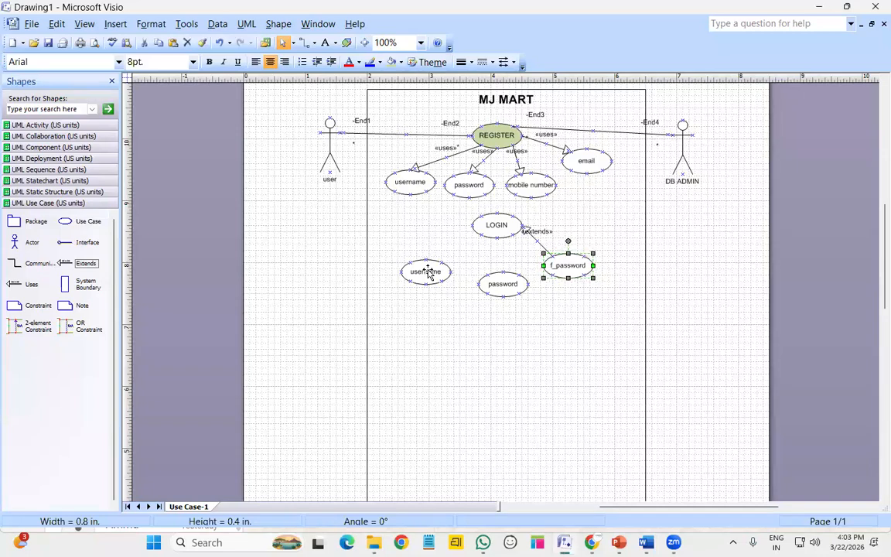
{"action": "left_click", "coordinate": [492, 288]}
{"action": "left_click_drag", "start_coordinate": [492, 289], "coordinate": [486, 290]}
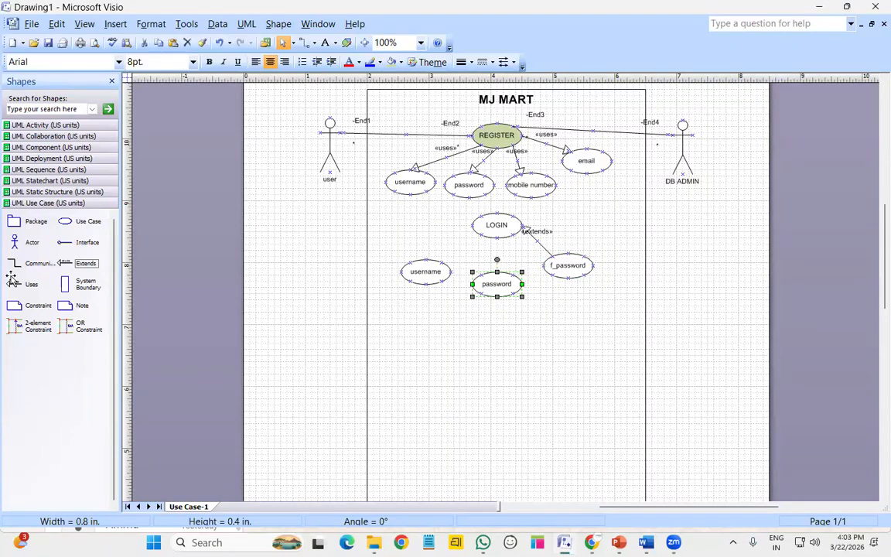
Connect the lower username and password to LOGIN with «uses» connectors
{"action": "left_click_drag", "start_coordinate": [32, 284], "coordinate": [443, 280]}
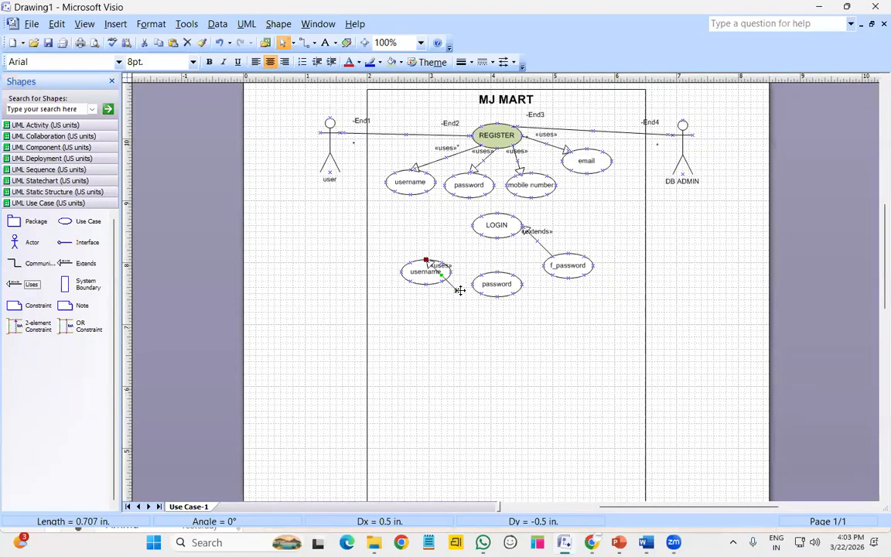
{"action": "left_click_drag", "start_coordinate": [426, 261], "coordinate": [471, 232]}
{"action": "left_click", "coordinate": [477, 314]}
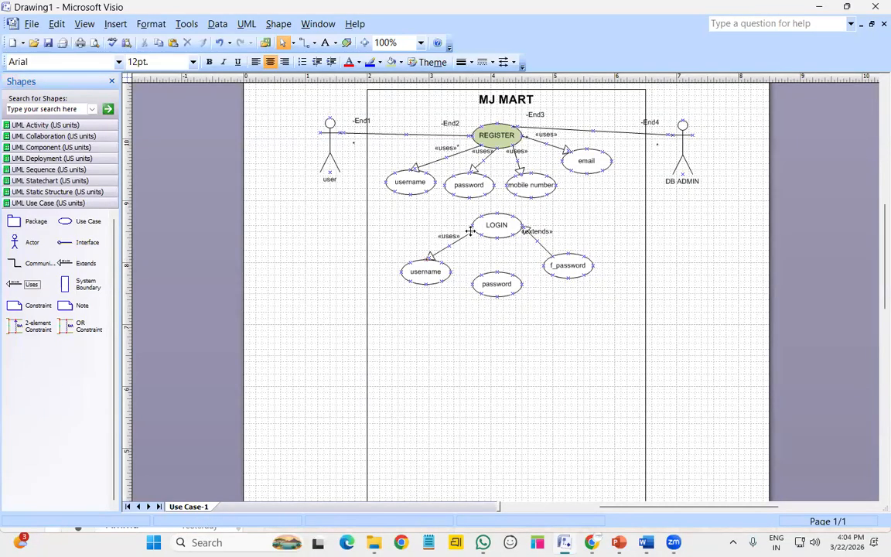
{"action": "left_click", "coordinate": [469, 231]}
{"action": "left_click_drag", "start_coordinate": [473, 231], "coordinate": [482, 235]}
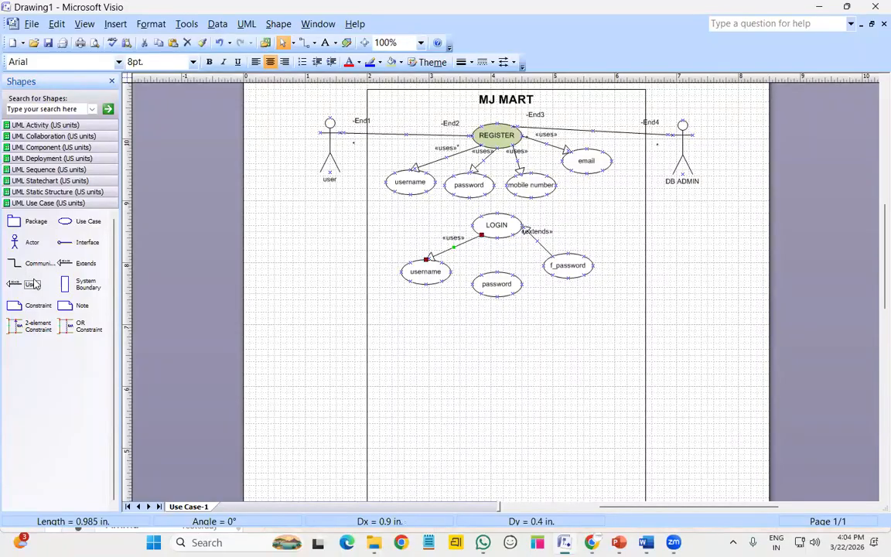
{"action": "left_click_drag", "start_coordinate": [31, 283], "coordinate": [497, 268]}
{"action": "left_click", "coordinate": [617, 301]}
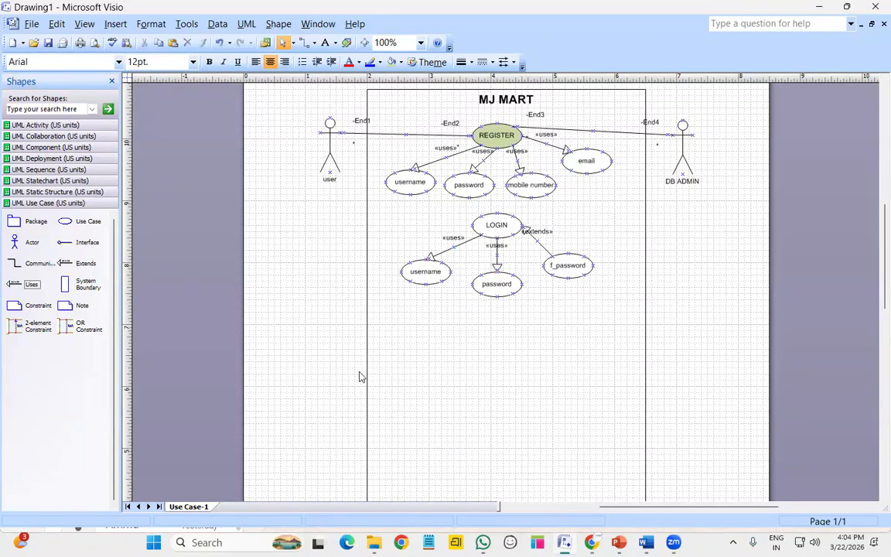
{"action": "left_click_drag", "start_coordinate": [34, 267], "coordinate": [361, 152]}
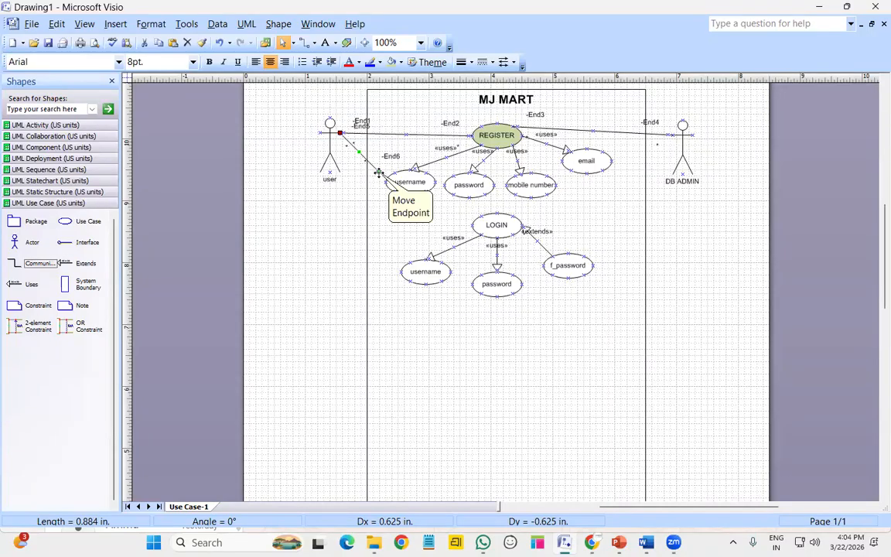
Connect the user's communication link to LOGIN and make it a right-angle connector
{"action": "left_click_drag", "start_coordinate": [379, 171], "coordinate": [472, 222]}
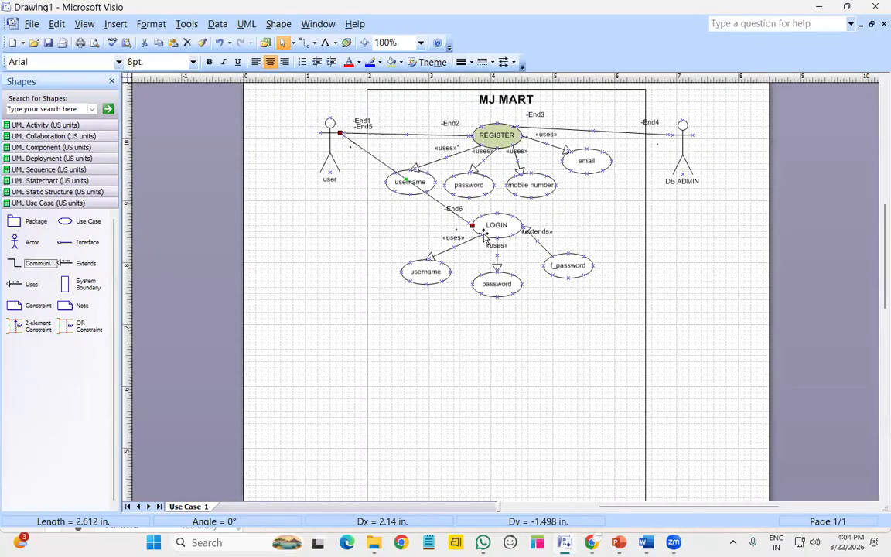
{"action": "right_click", "coordinate": [378, 156]}
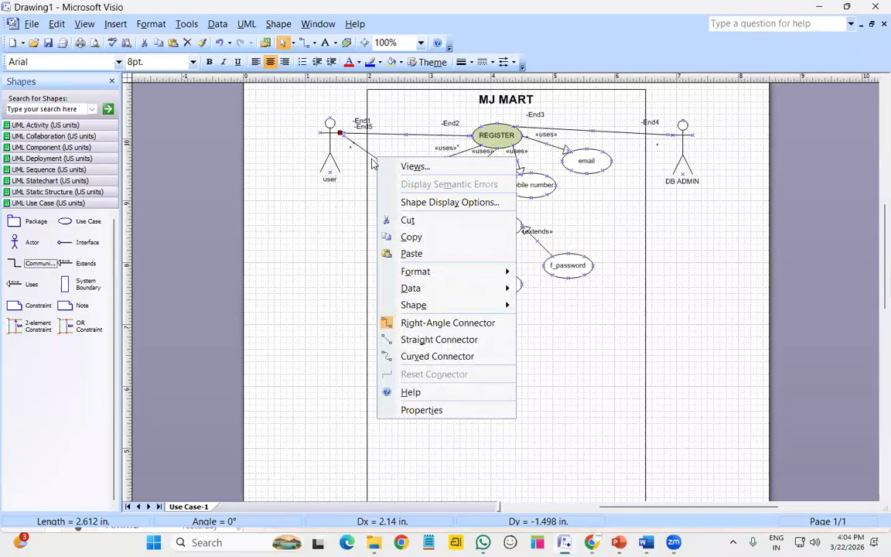
{"action": "left_click", "coordinate": [576, 220]}
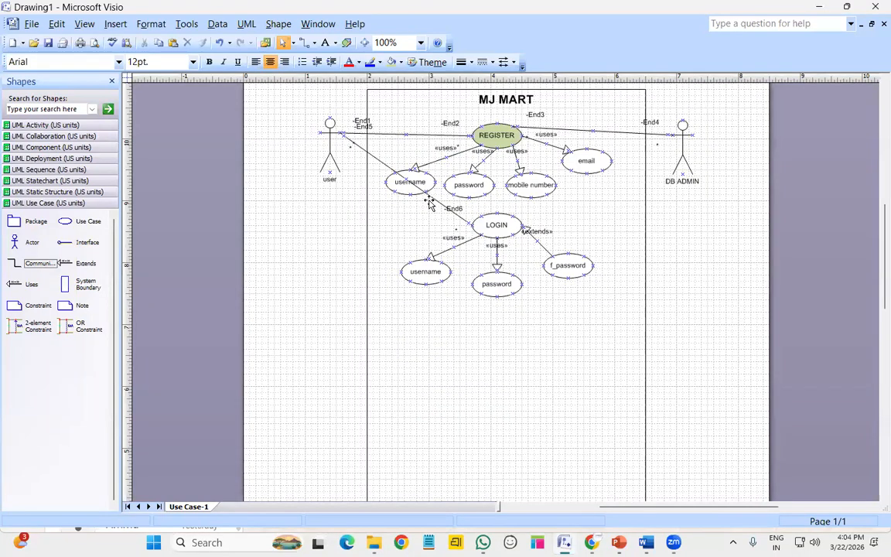
{"action": "right_click", "coordinate": [433, 201]}
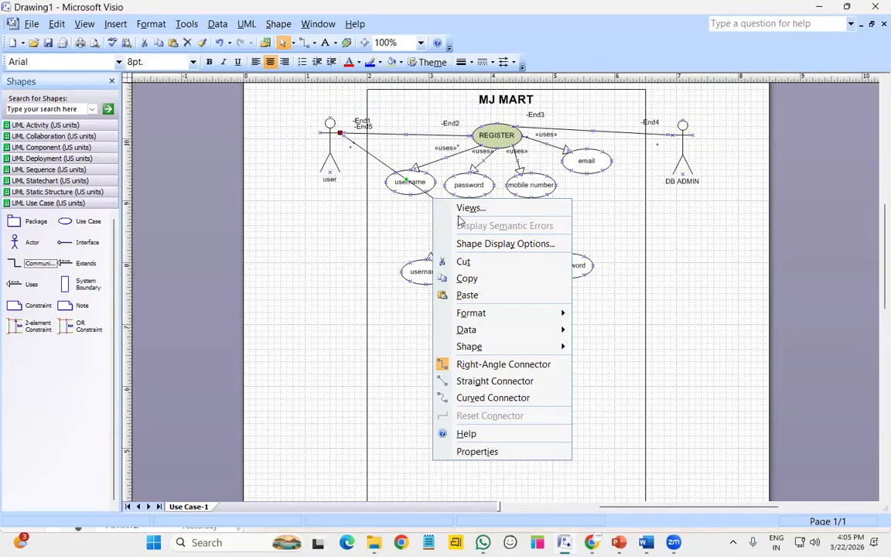
{"action": "left_click", "coordinate": [524, 364]}
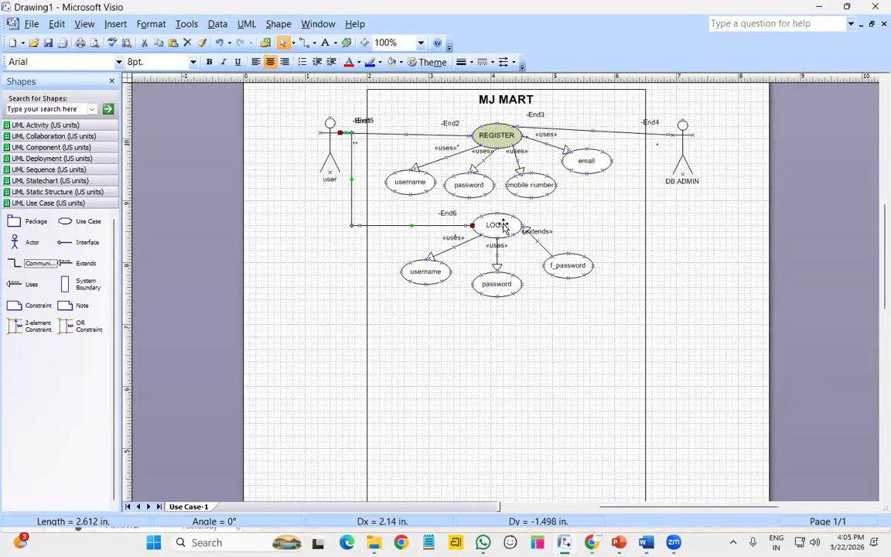
Link DB ADMIN to LOGIN with a communication connector and place a new use case below password
{"action": "left_click", "coordinate": [35, 263]}
{"action": "left_click_drag", "start_coordinate": [571, 212], "coordinate": [686, 154]}
{"action": "left_click_drag", "start_coordinate": [612, 198], "coordinate": [521, 225]}
{"action": "left_click", "coordinate": [563, 373]}
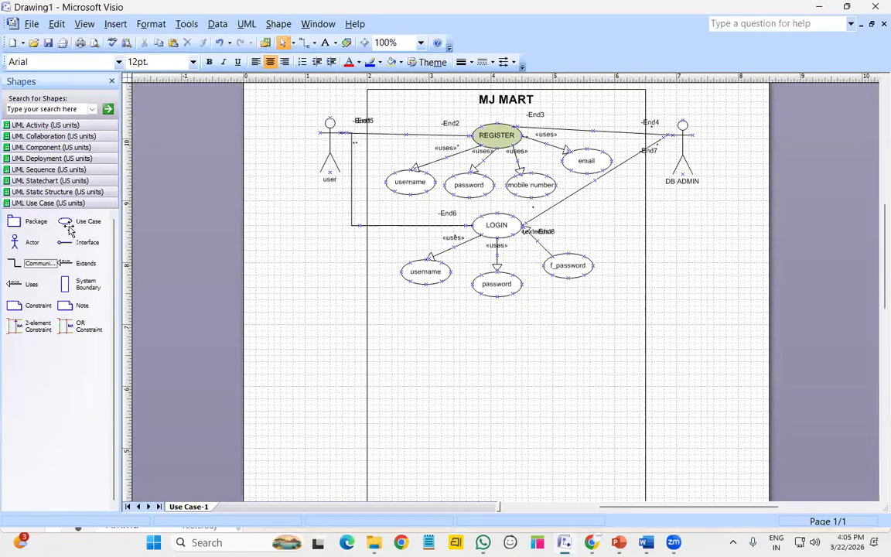
{"action": "left_click_drag", "start_coordinate": [65, 221], "coordinate": [330, 293]}
{"action": "left_click_drag", "start_coordinate": [545, 317], "coordinate": [502, 328]}
Rename the new use case to PRODUCT CATALOG
{"action": "double_click", "coordinate": [502, 328]}
{"action": "type", "text": "p"}
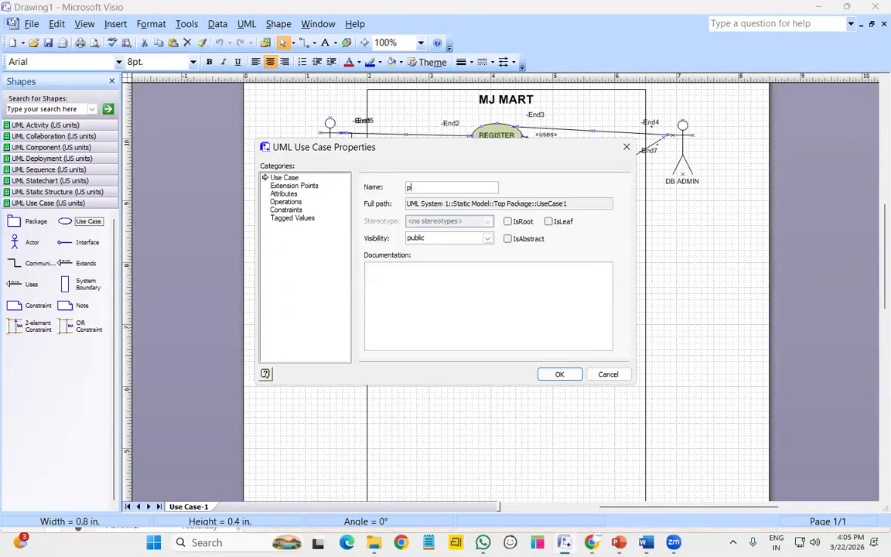
{"action": "type", "text": "PRODU"}
{"action": "type", "text": "ATALOG"}
{"action": "key", "text": "Return"}
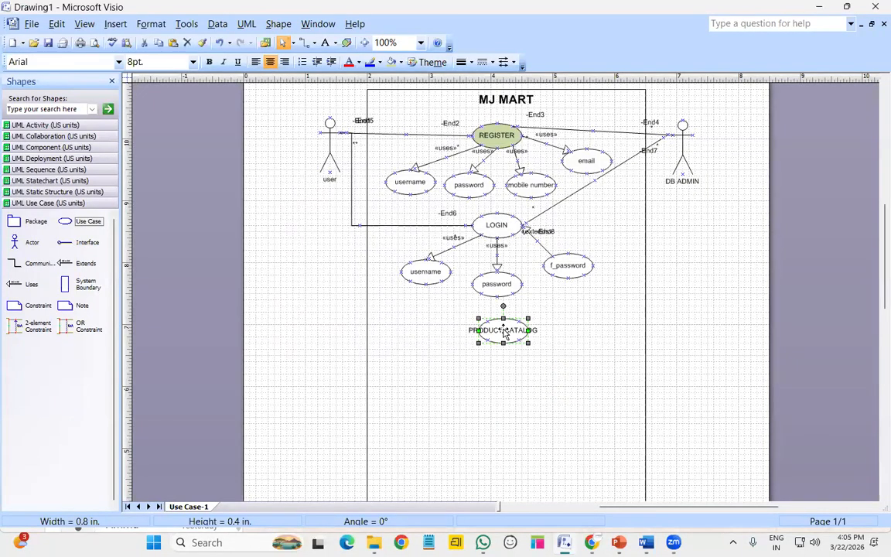
Enlarge PRODUCT CATALOG to about 1.3 by 0.65 in and nudge it slightly upward
{"action": "left_click", "coordinate": [571, 428]}
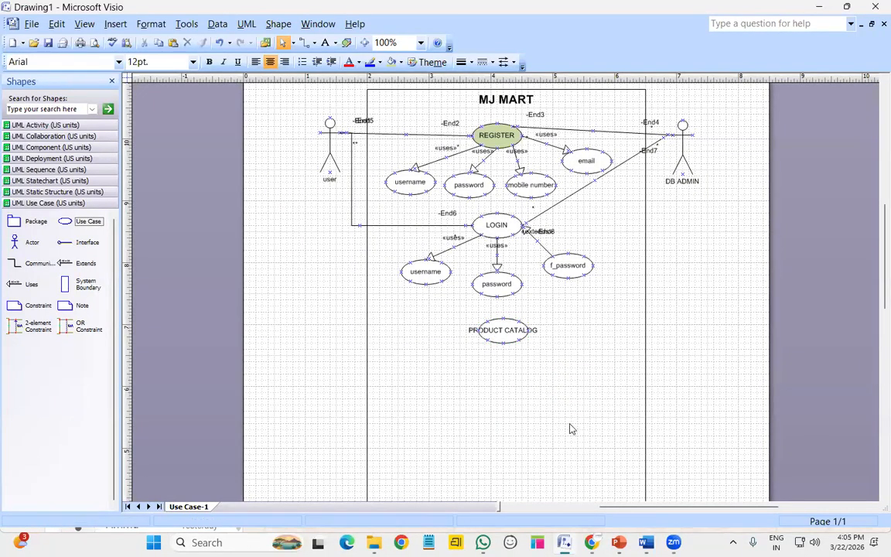
{"action": "left_click", "coordinate": [487, 333]}
{"action": "mouse_move", "coordinate": [472, 331]}
{"action": "left_mouse_down"}
{"action": "mouse_move", "coordinate": [436, 328]}
{"action": "mouse_move", "coordinate": [461, 330]}
{"action": "left_mouse_up"}
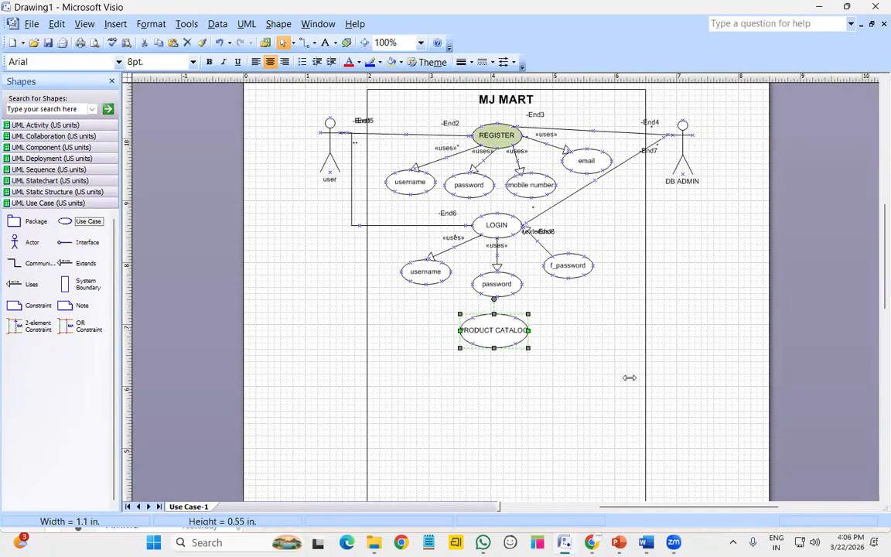
{"action": "left_click", "coordinate": [559, 374]}
{"action": "left_click", "coordinate": [526, 333]}
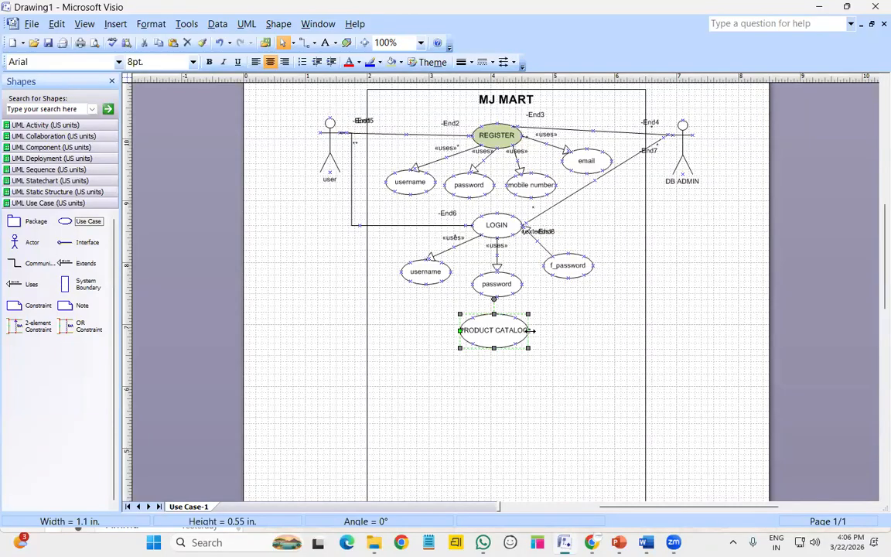
{"action": "left_click_drag", "start_coordinate": [531, 330], "coordinate": [541, 331]}
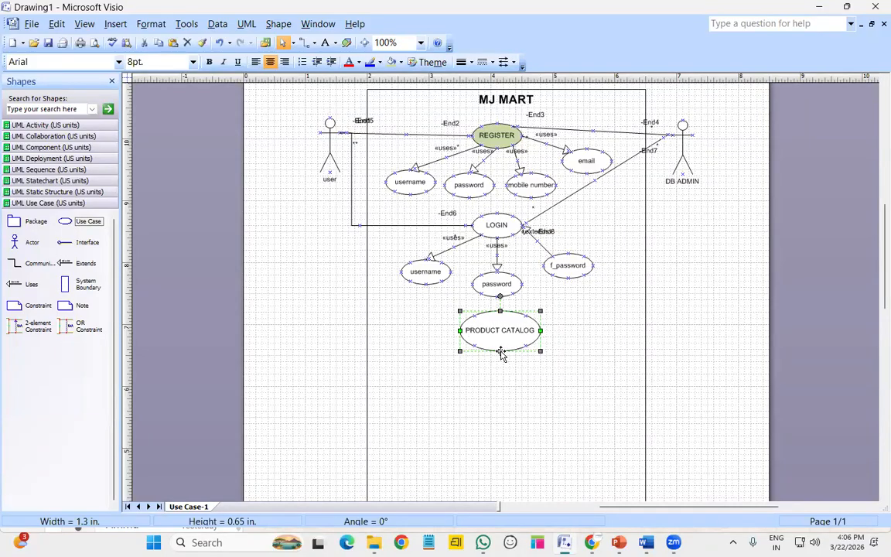
{"action": "left_click", "coordinate": [509, 318]}
{"action": "left_click", "coordinate": [501, 312]}
{"action": "left_click_drag", "start_coordinate": [542, 350], "coordinate": [547, 341]}
{"action": "left_click", "coordinate": [257, 409]}
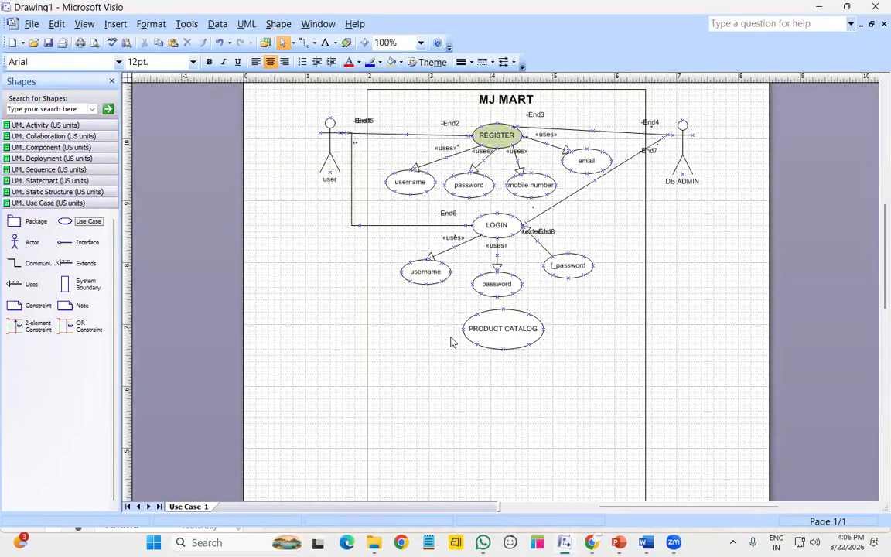
Add two use cases below PRODUCT CATALOG named SEARCH and filter, side by side
{"action": "left_click_drag", "start_coordinate": [89, 226], "coordinate": [452, 389]}
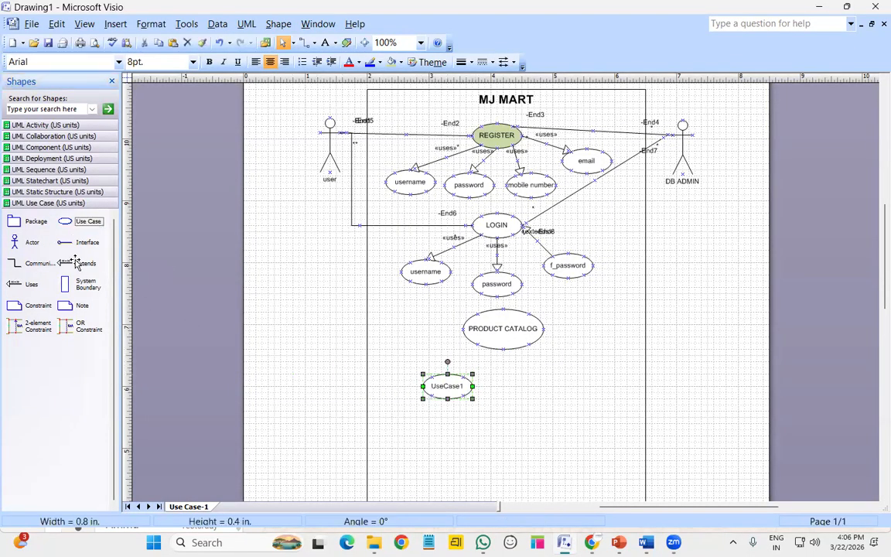
{"action": "left_click_drag", "start_coordinate": [595, 389], "coordinate": [546, 391]}
{"action": "double_click", "coordinate": [446, 387]}
{"action": "type", "text": "SEARCH"}
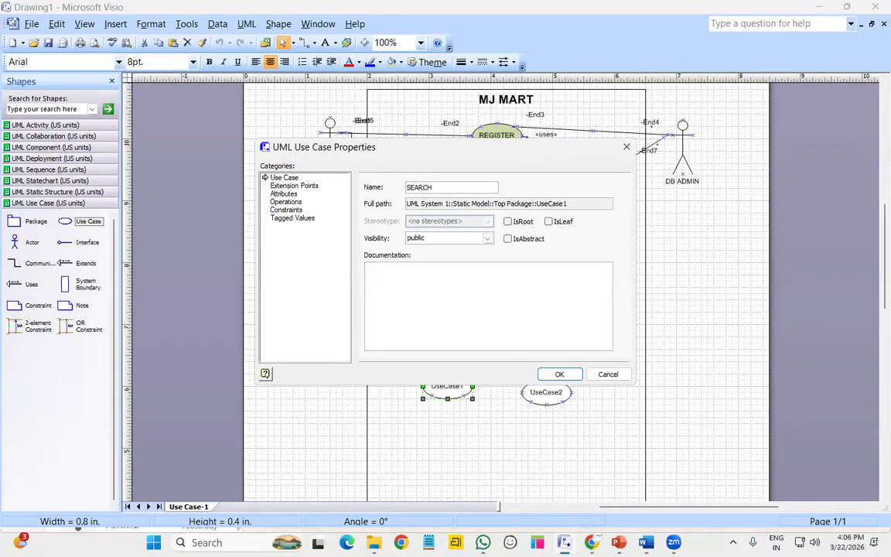
{"action": "left_click", "coordinate": [558, 374]}
{"action": "left_click", "coordinate": [548, 395]}
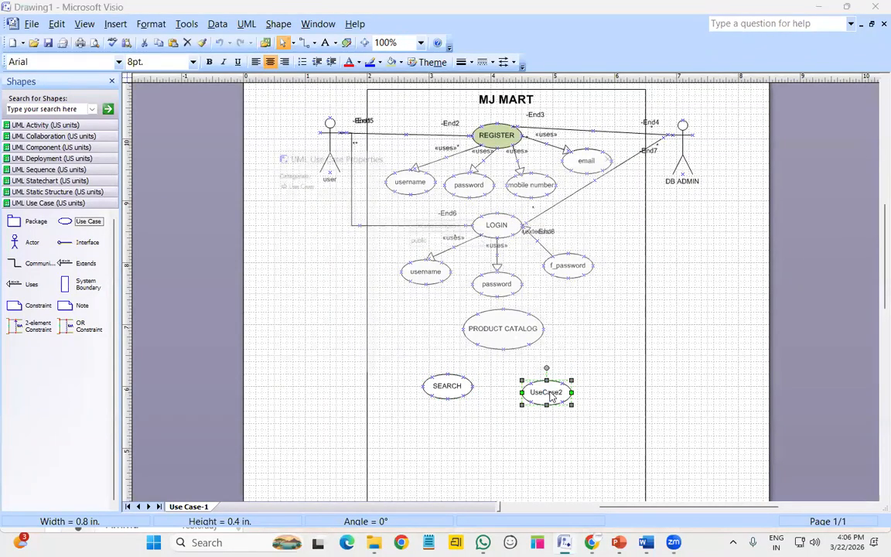
{"action": "type", "text": "filter"}
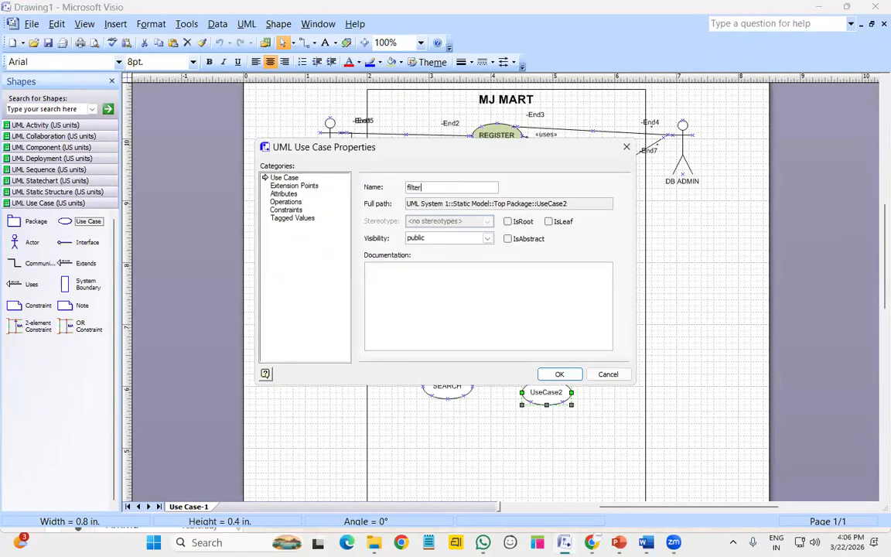
{"action": "key", "text": "Return"}
{"action": "left_click_drag", "start_coordinate": [550, 393], "coordinate": [517, 394]}
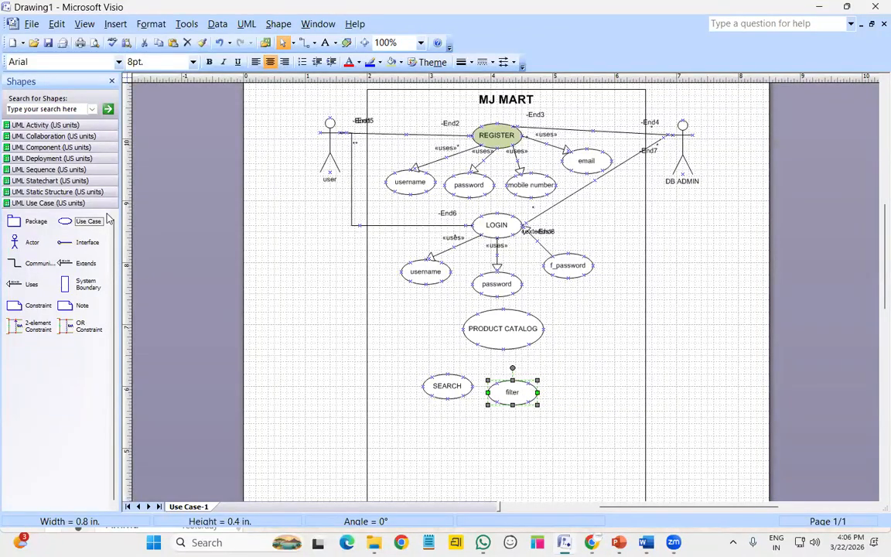
Add an 'Add to cart' use case beside filter and align SEARCH, filter and Add to cart
{"action": "left_click_drag", "start_coordinate": [86, 221], "coordinate": [588, 377]}
{"action": "double_click", "coordinate": [588, 379]}
{"action": "type", "text": "AAdd"}
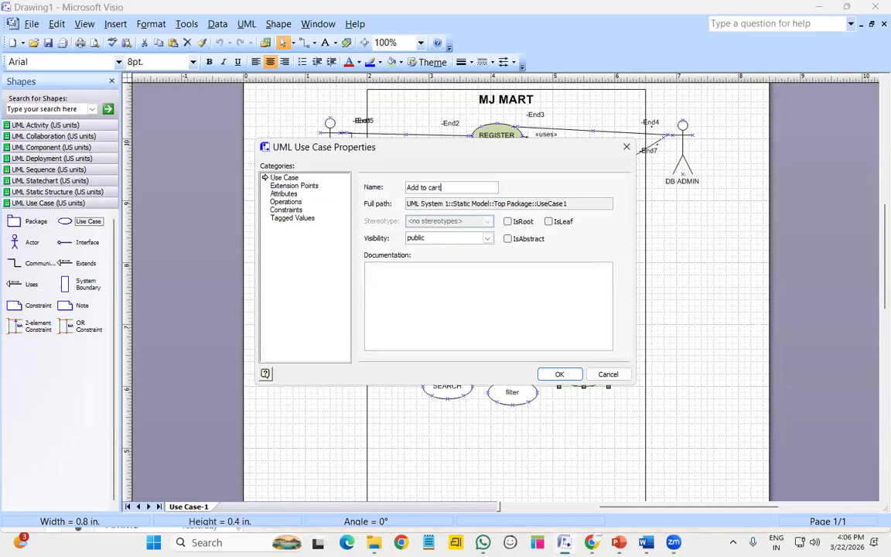
{"action": "key", "text": "Return"}
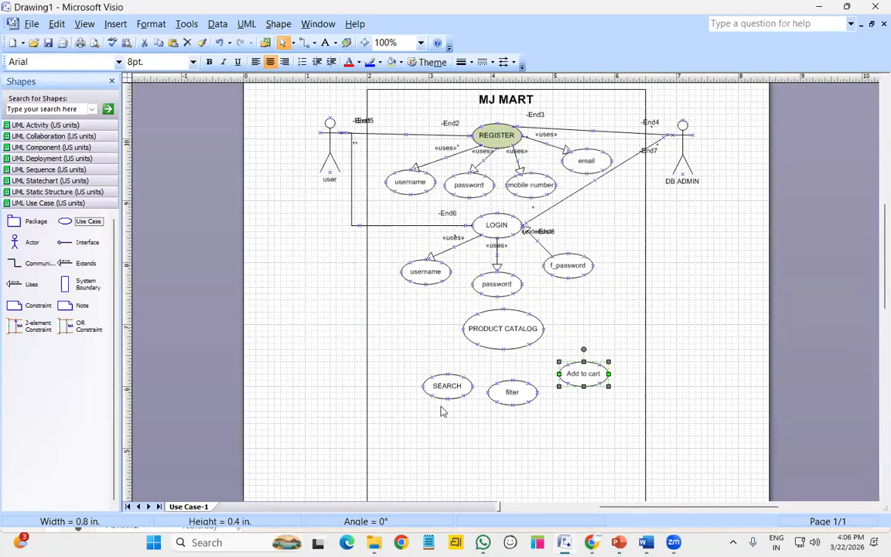
{"action": "left_click_drag", "start_coordinate": [456, 391], "coordinate": [450, 385]}
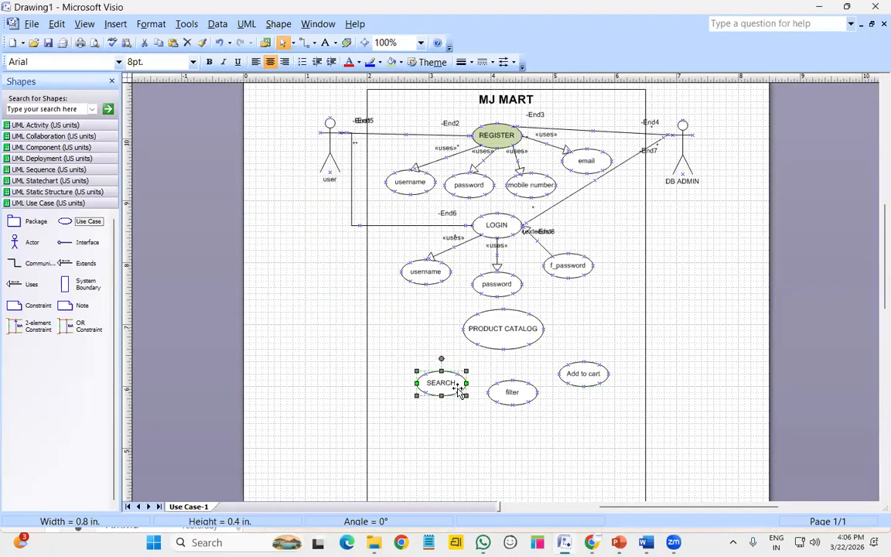
{"action": "left_click_drag", "start_coordinate": [525, 404], "coordinate": [525, 401]}
{"action": "left_click_drag", "start_coordinate": [603, 374], "coordinate": [599, 371]}
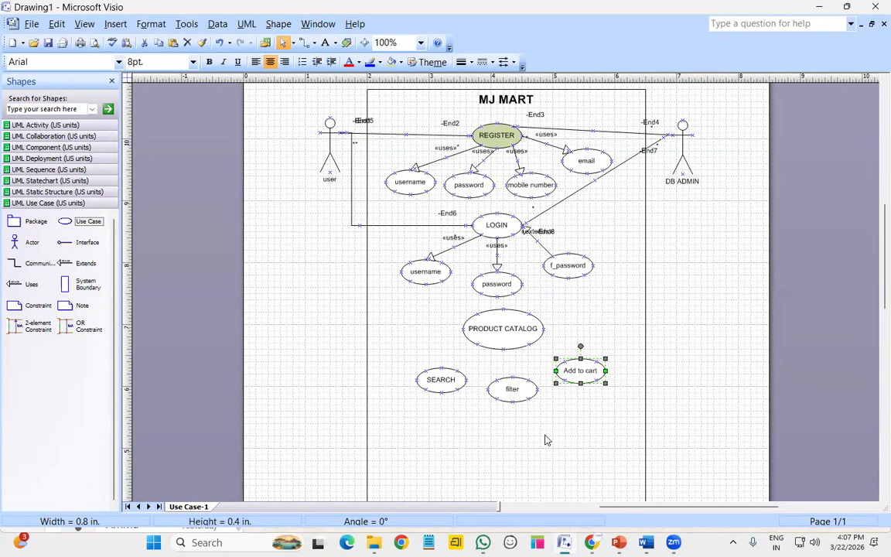
Nudge the SEARCH and filter use cases slightly up and left
{"action": "left_click", "coordinate": [443, 389]}
{"action": "left_click_drag", "start_coordinate": [443, 391], "coordinate": [436, 384]}
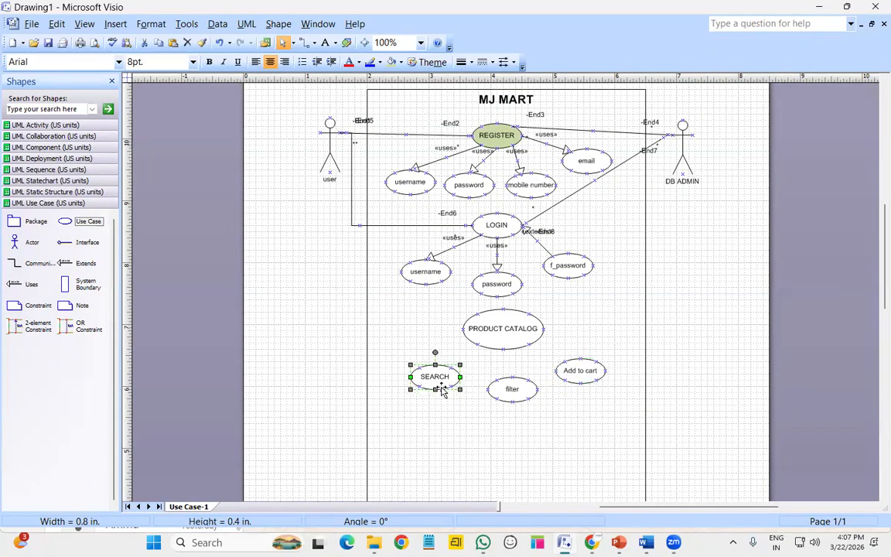
{"action": "left_click", "coordinate": [504, 391]}
{"action": "left_click_drag", "start_coordinate": [504, 391], "coordinate": [501, 388]}
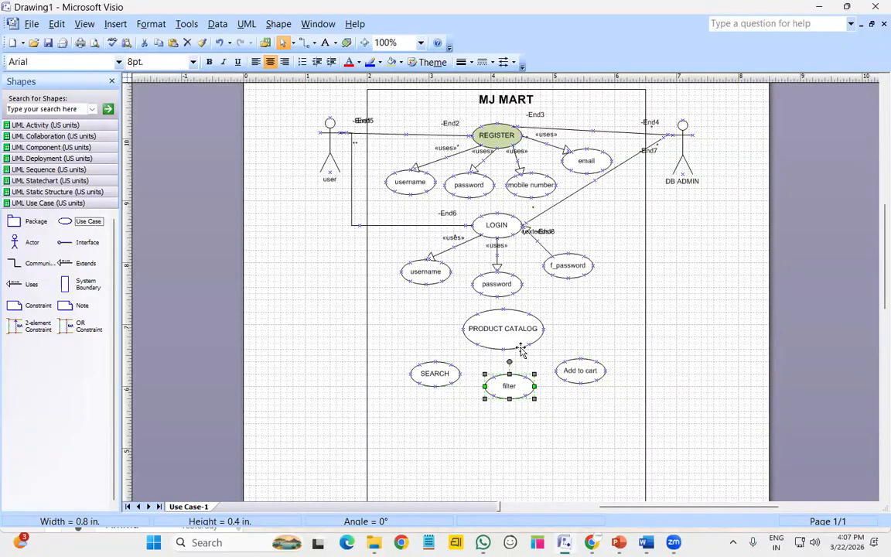
{"action": "left_click", "coordinate": [292, 371]}
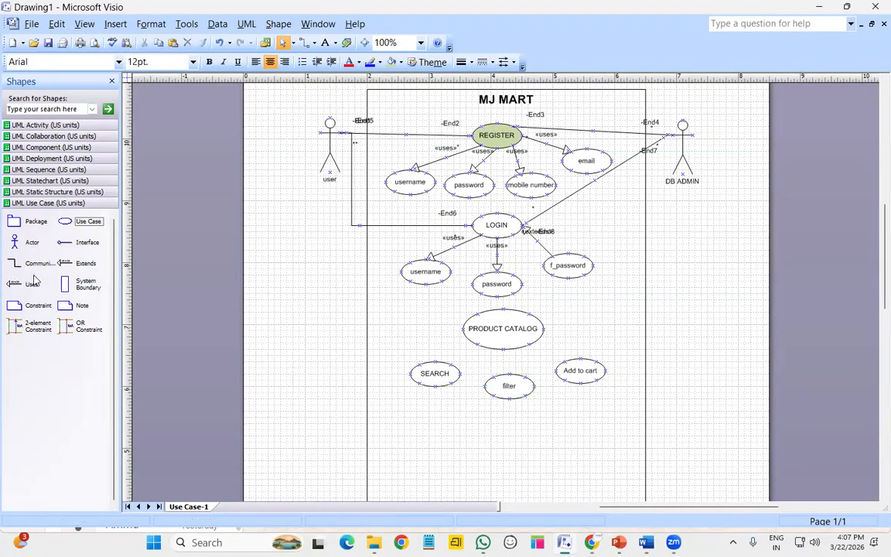
Link SEARCH to PRODUCT CATALOG with an extends relationship
{"action": "left_click_drag", "start_coordinate": [81, 265], "coordinate": [506, 353]}
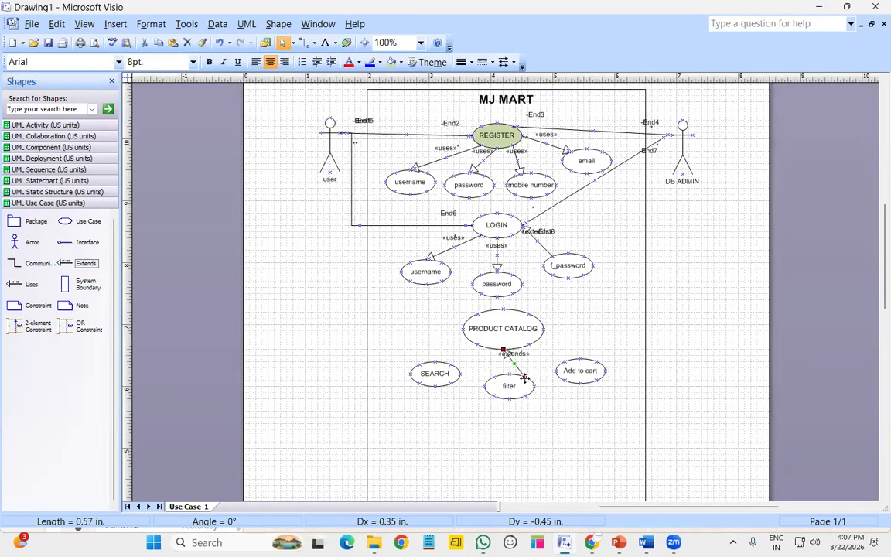
{"action": "left_click", "coordinate": [83, 267]}
{"action": "left_click_drag", "start_coordinate": [83, 267], "coordinate": [510, 333]}
{"action": "left_click", "coordinate": [511, 334]}
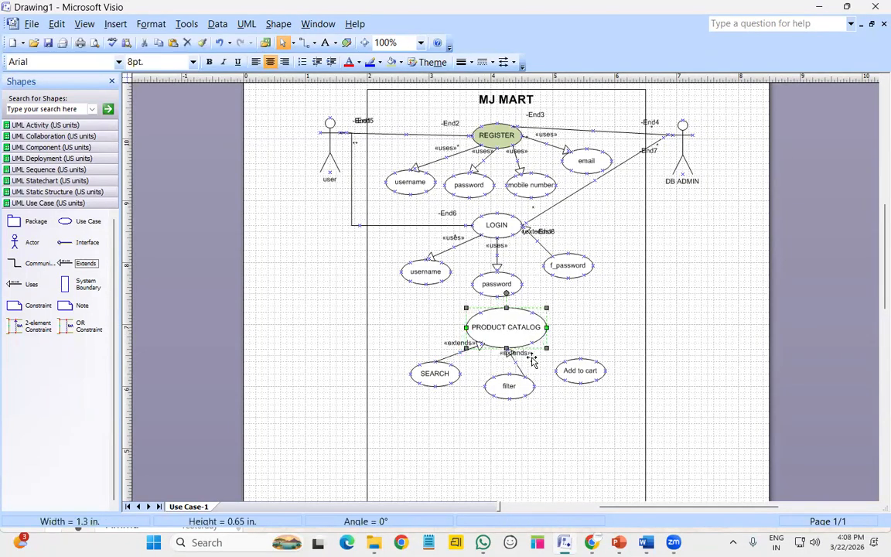
{"action": "left_click", "coordinate": [522, 396]}
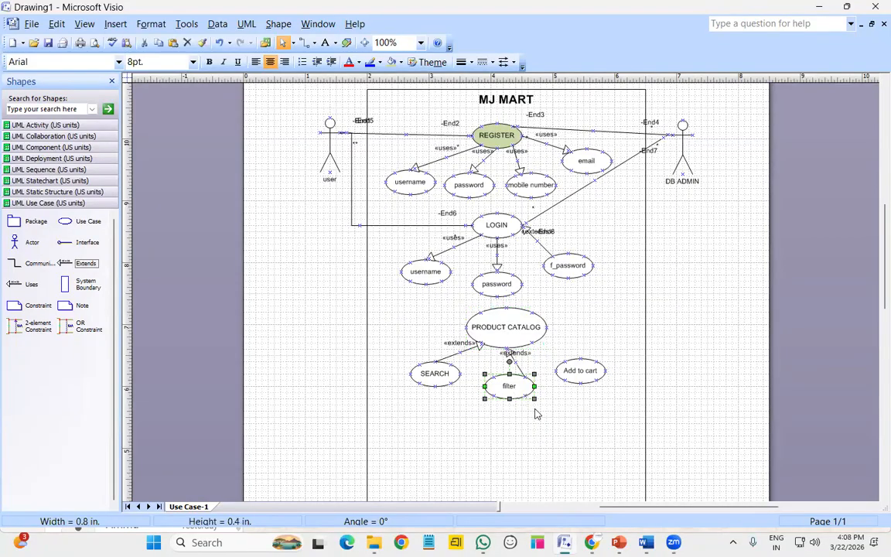
{"action": "left_click", "coordinate": [550, 450]}
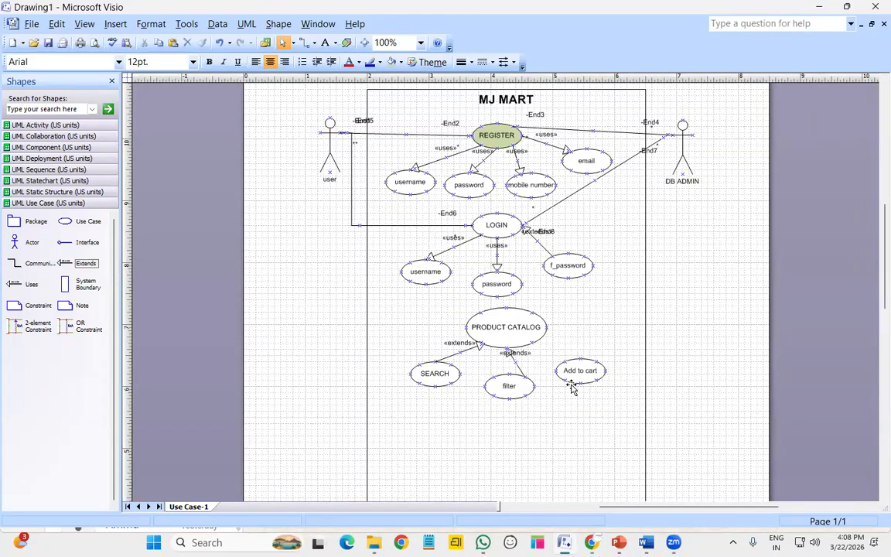
Link Add to cart to PRODUCT CATALOG with an extends relationship
{"action": "left_click_drag", "start_coordinate": [86, 264], "coordinate": [563, 350]}
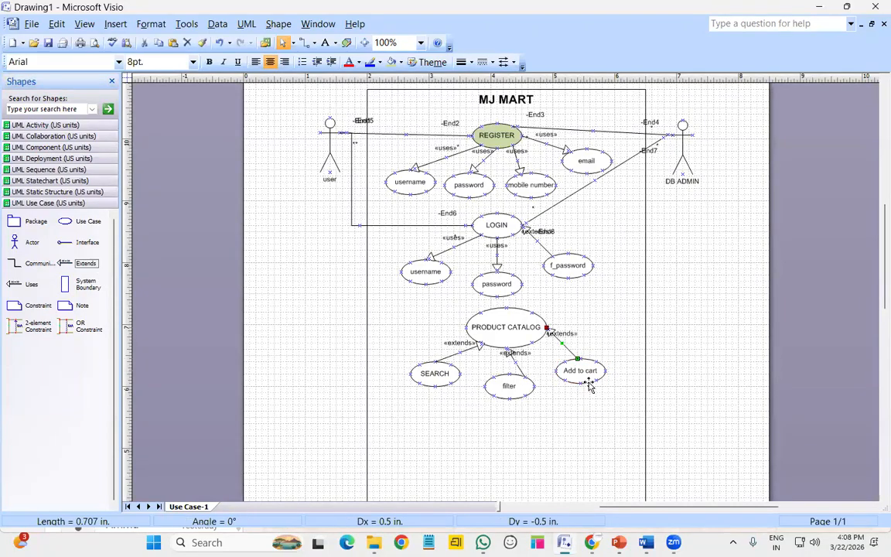
{"action": "left_click", "coordinate": [589, 433]}
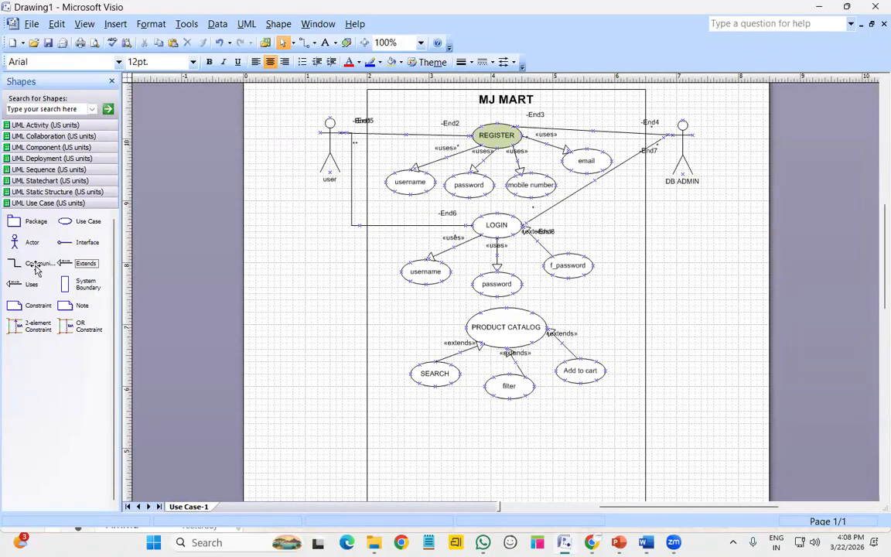
{"action": "left_click_drag", "start_coordinate": [34, 263], "coordinate": [269, 263]}
Draw communication links from user and from DB ADMIN to PRODUCT CATALOG, each made a Right-Angle Connector
{"action": "left_click_drag", "start_coordinate": [330, 209], "coordinate": [465, 327]}
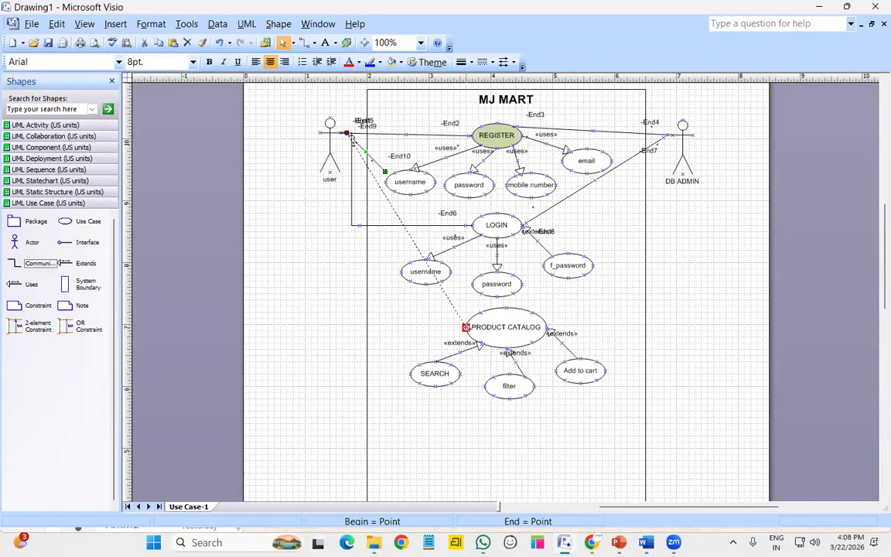
{"action": "right_click", "coordinate": [391, 206]}
{"action": "left_click", "coordinate": [433, 371]}
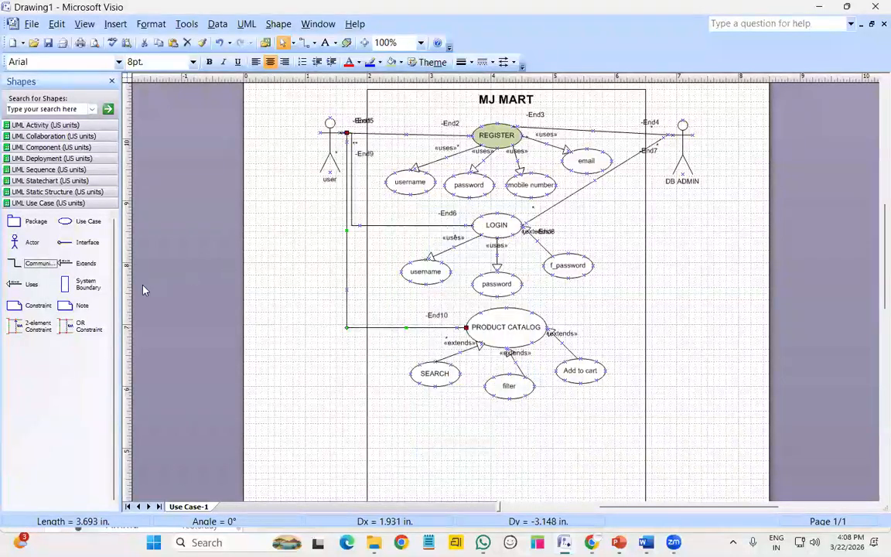
{"action": "left_click_drag", "start_coordinate": [39, 263], "coordinate": [541, 318]}
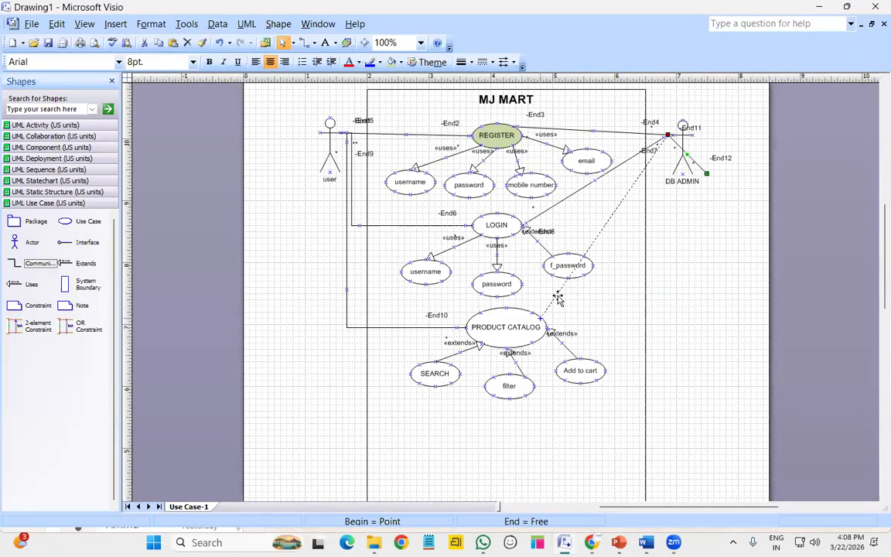
{"action": "right_click", "coordinate": [626, 199]}
{"action": "left_click", "coordinate": [658, 363]}
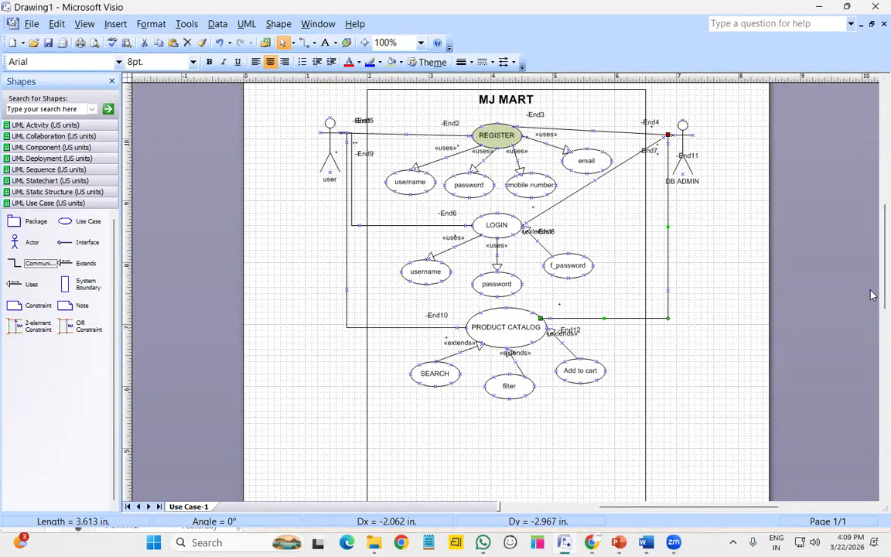
Place a use case named ADD TO CART below the filter use case
{"action": "scroll", "coordinate": [597, 345], "scroll_direction": "down", "scroll_amount": 5}
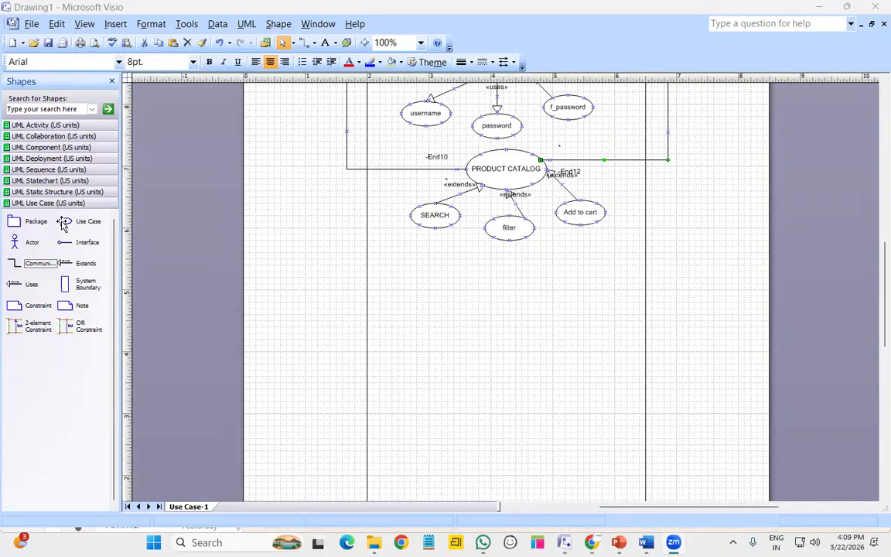
{"action": "left_click_drag", "start_coordinate": [65, 222], "coordinate": [503, 275]}
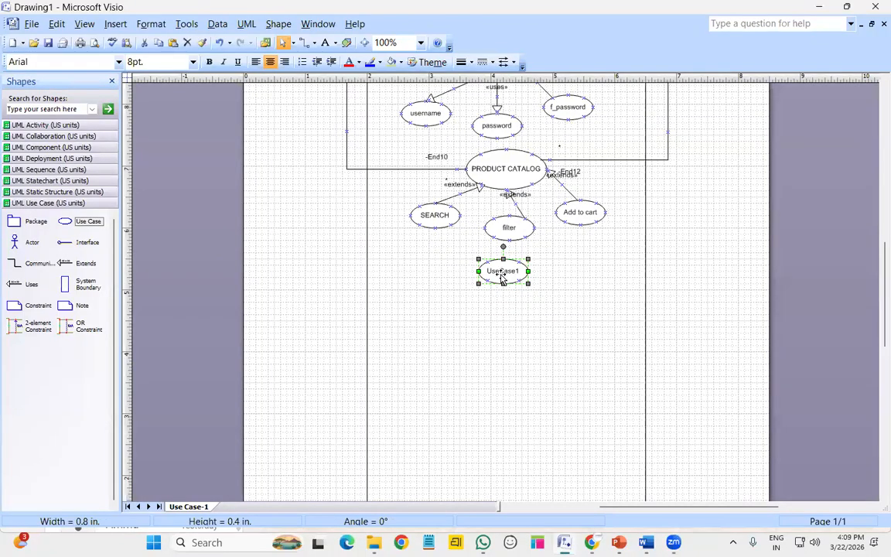
{"action": "double_click", "coordinate": [502, 277]}
{"action": "type", "text": "A"}
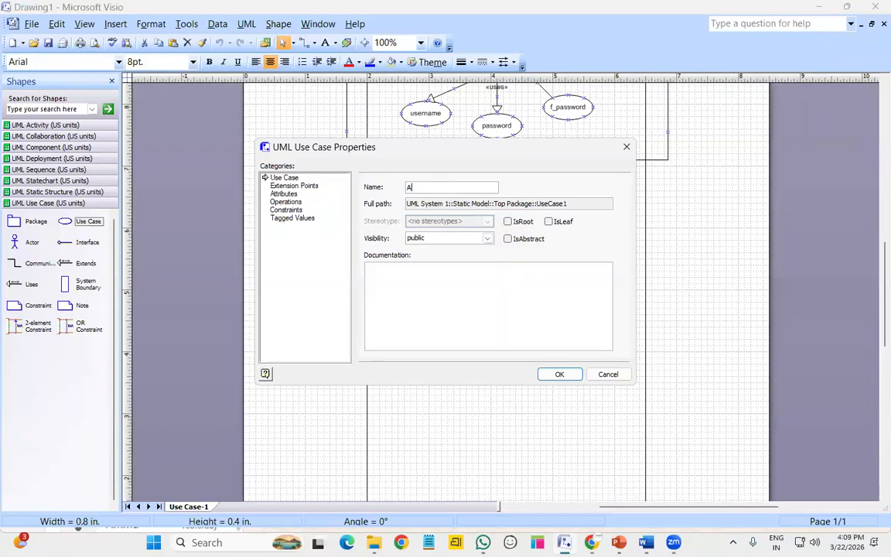
{"action": "type", "text": "DD TO CART"}
{"action": "key", "text": "Return"}
Add three use cases below ADD TO CART named FAV, BUY and BUY LATER
{"action": "left_click_drag", "start_coordinate": [88, 223], "coordinate": [445, 325]}
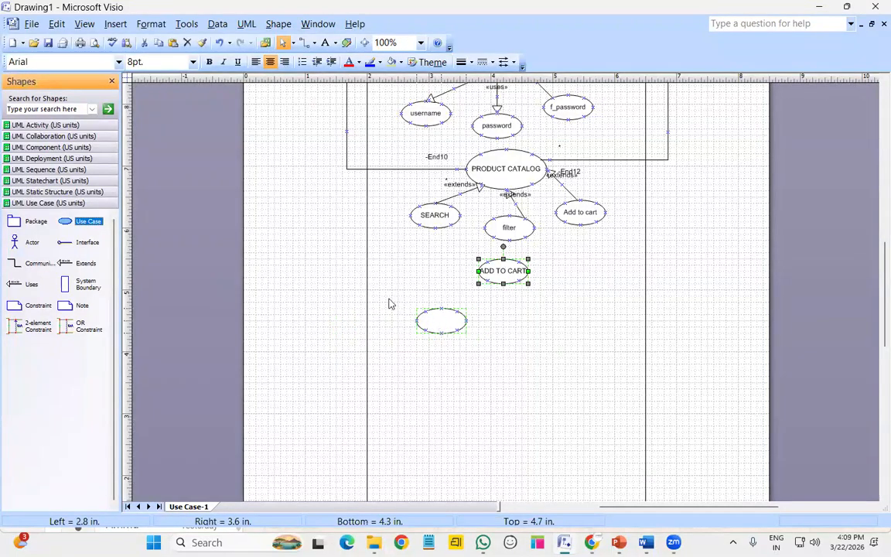
{"action": "left_click_drag", "start_coordinate": [93, 227], "coordinate": [563, 315]}
{"action": "double_click", "coordinate": [437, 325]}
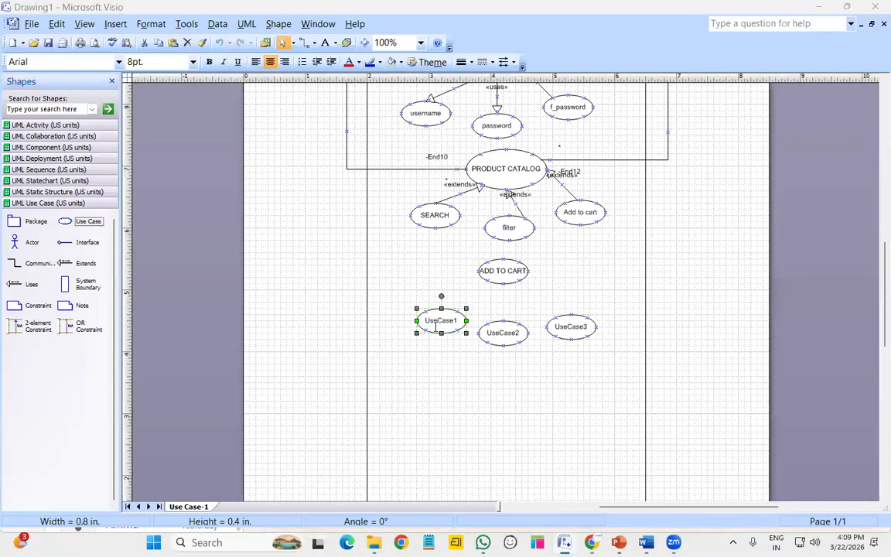
{"action": "type", "text": "FAV"}
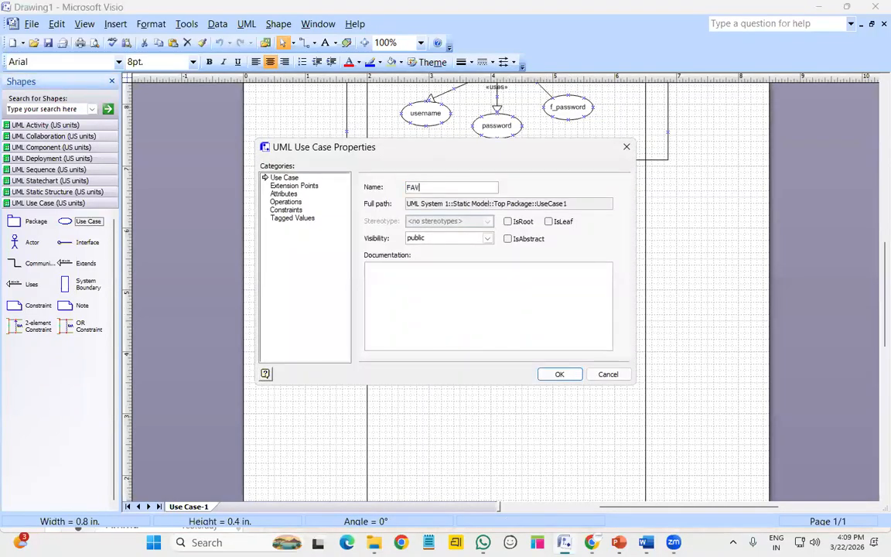
{"action": "key", "text": "Return"}
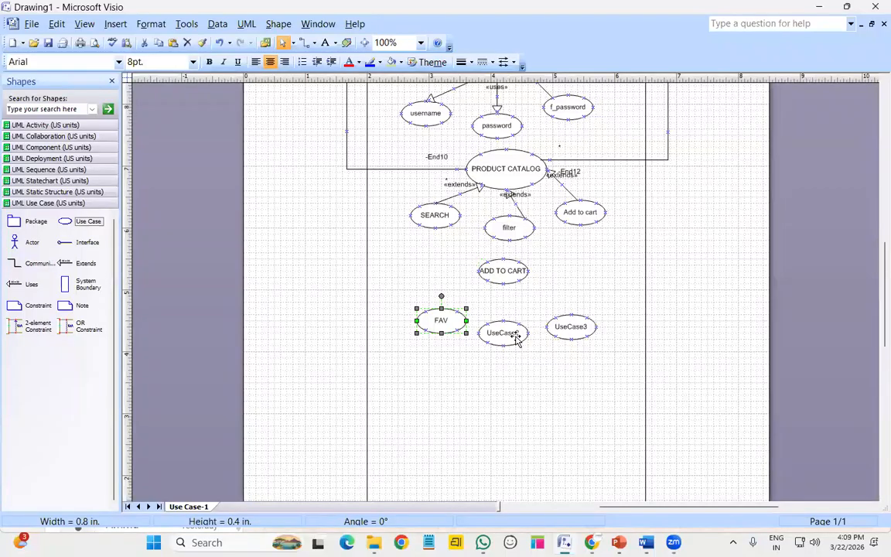
{"action": "double_click", "coordinate": [515, 334]}
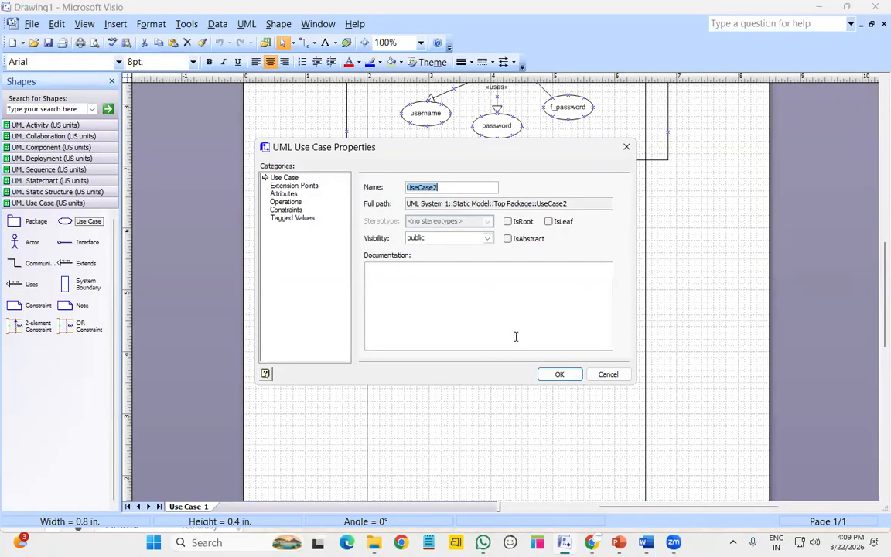
{"action": "type", "text": "BUY"}
{"action": "key", "text": "Return"}
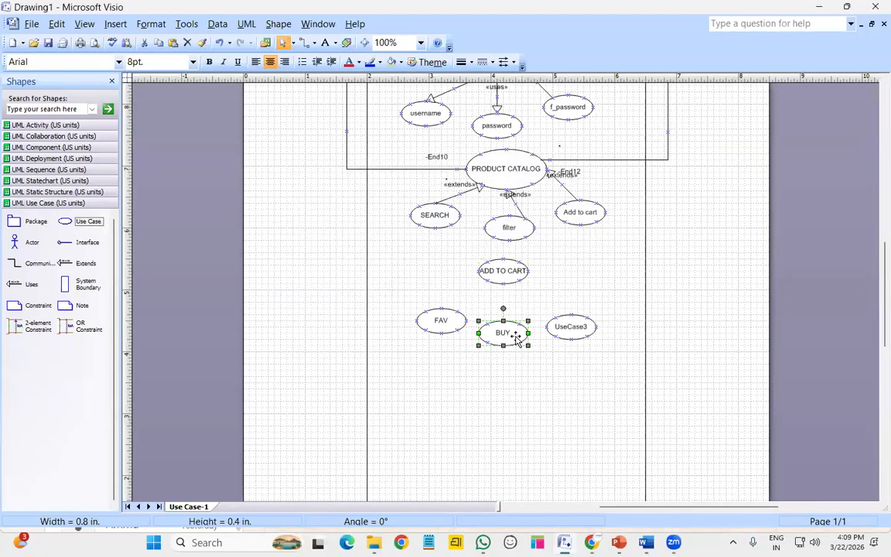
{"action": "double_click", "coordinate": [571, 326]}
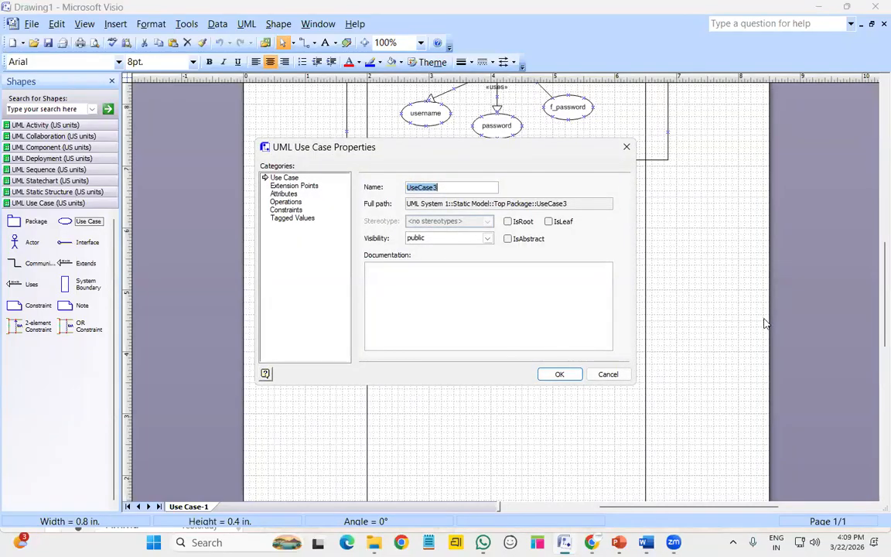
{"action": "type", "text": "BUY LATER"}
{"action": "key", "text": "Return"}
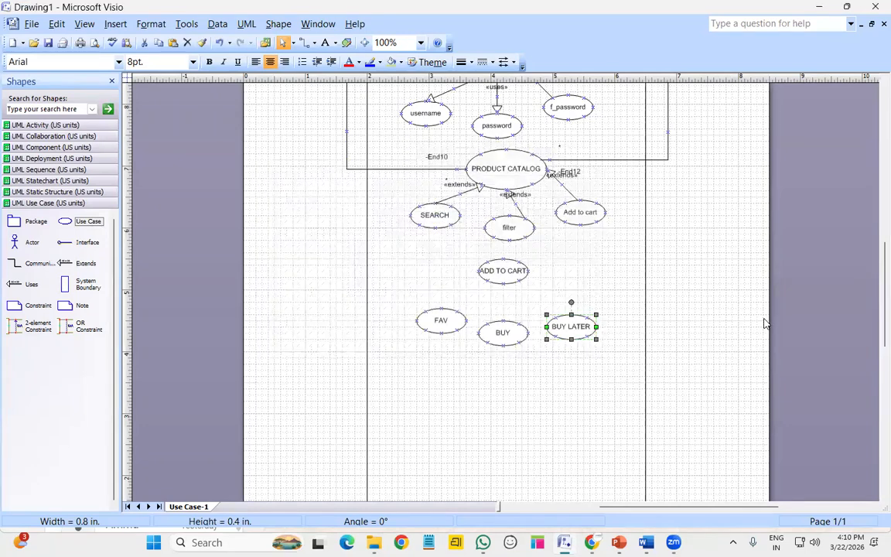
{"action": "left_click", "coordinate": [434, 324]}
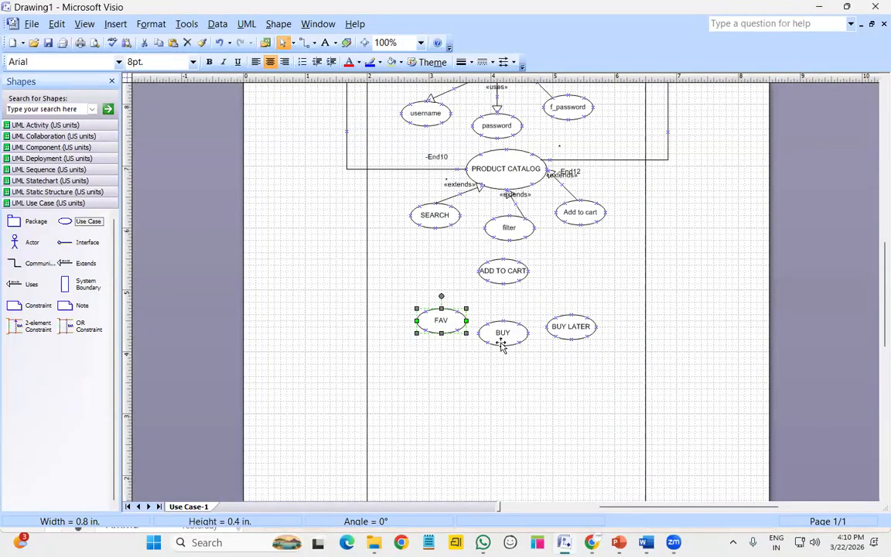
{"action": "left_click", "coordinate": [502, 343]}
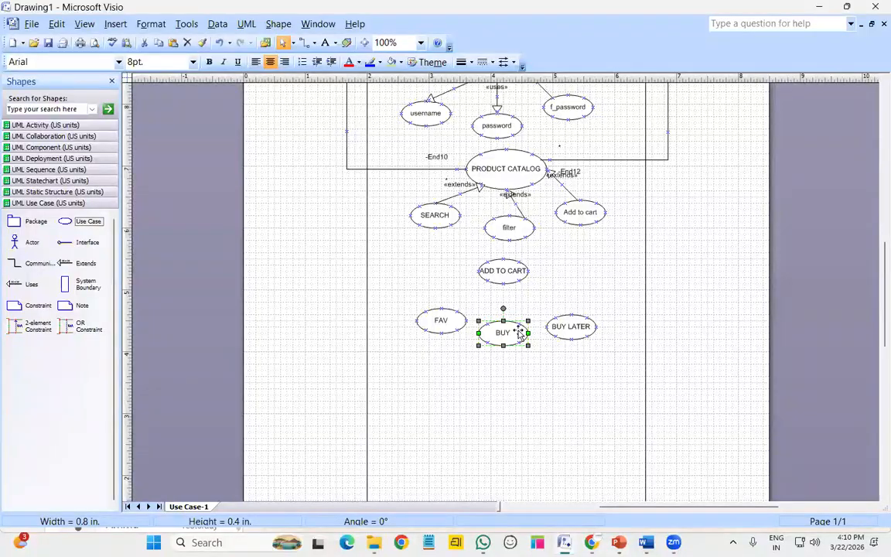
{"action": "left_click", "coordinate": [572, 327]}
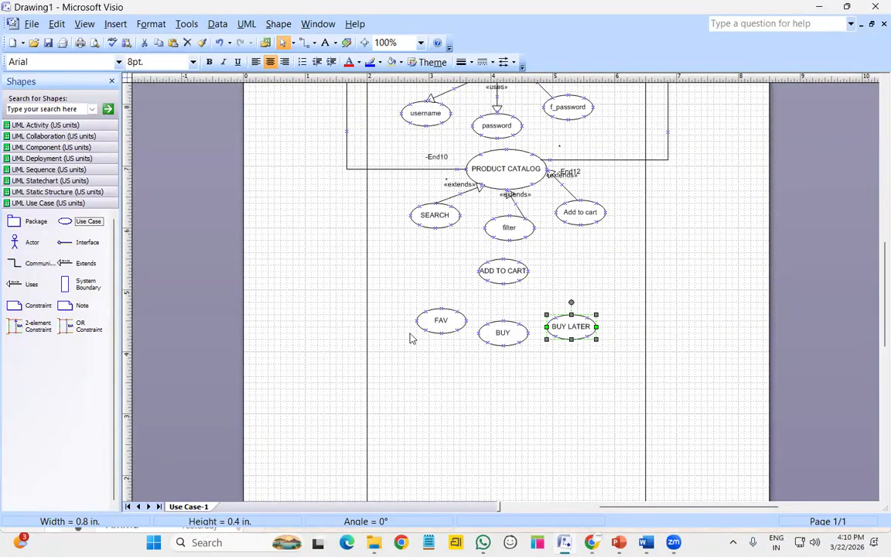
Connect BUY LATER, BUY and FAV to ADD TO CART with extends relationships
{"action": "left_click", "coordinate": [550, 397]}
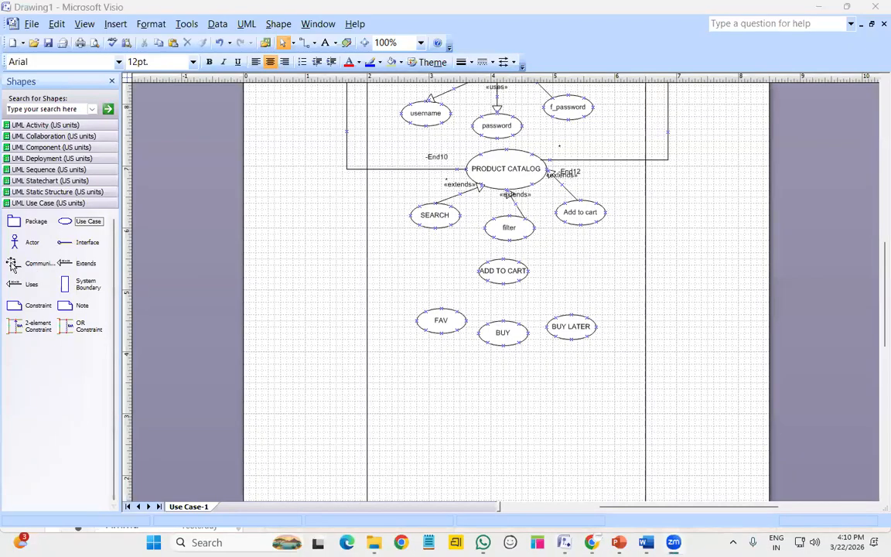
{"action": "left_click_drag", "start_coordinate": [85, 268], "coordinate": [538, 300]}
{"action": "left_click_drag", "start_coordinate": [85, 263], "coordinate": [473, 291]}
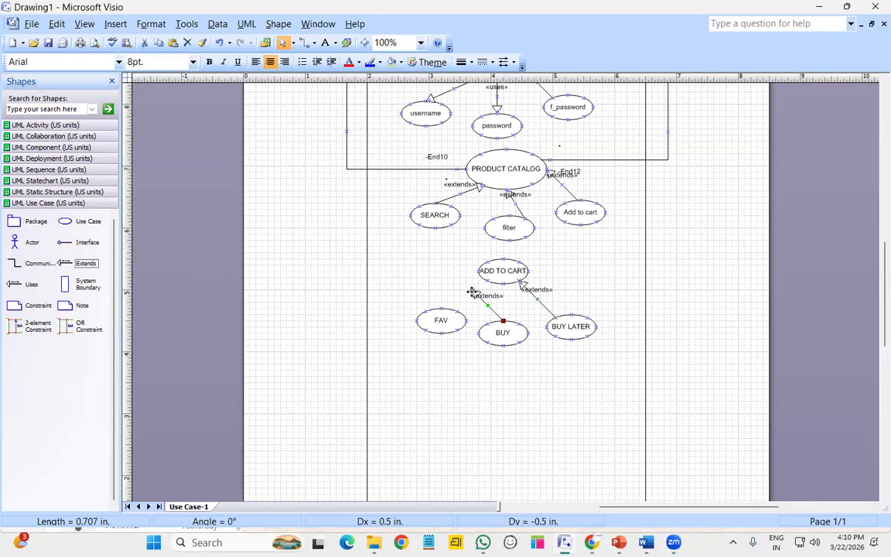
{"action": "left_click_drag", "start_coordinate": [501, 289], "coordinate": [503, 285]}
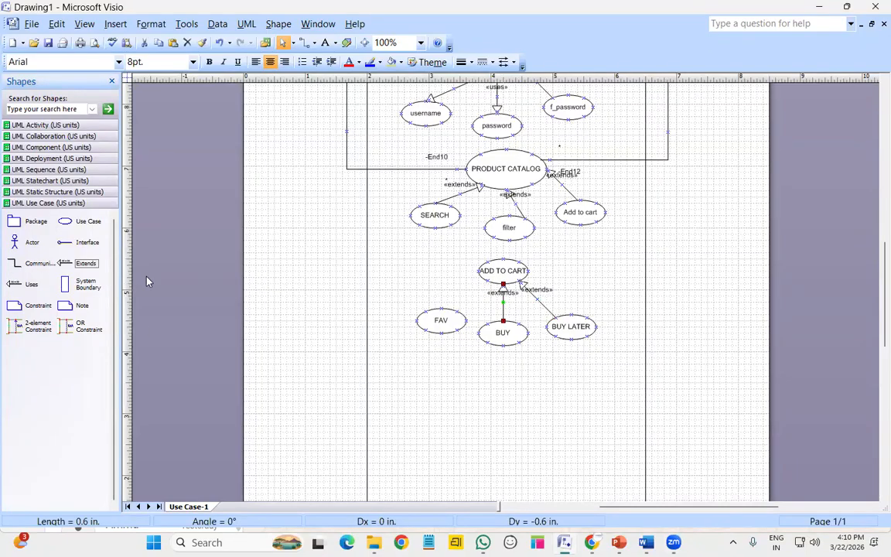
{"action": "left_click_drag", "start_coordinate": [86, 263], "coordinate": [488, 281]}
{"action": "left_click", "coordinate": [468, 390]}
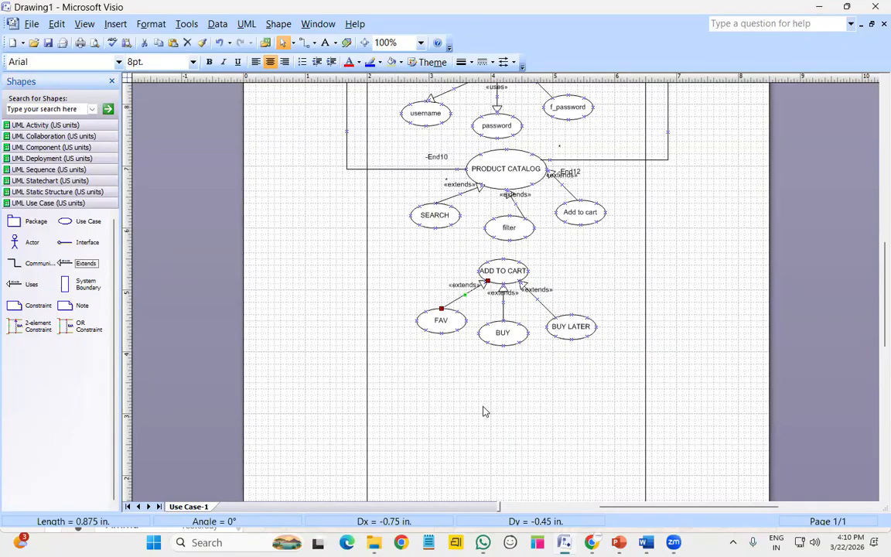
Link the user actor to ADD TO CART with a right-angled communication connector
{"action": "scroll", "coordinate": [451, 385], "scroll_direction": "up", "scroll_amount": 4}
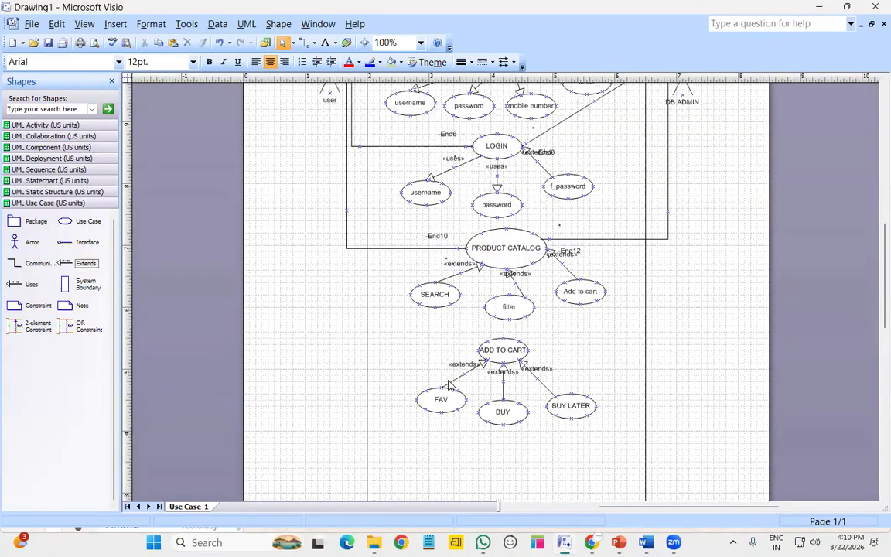
{"action": "left_click_drag", "start_coordinate": [34, 263], "coordinate": [268, 263]}
{"action": "left_click_drag", "start_coordinate": [353, 211], "coordinate": [477, 430]}
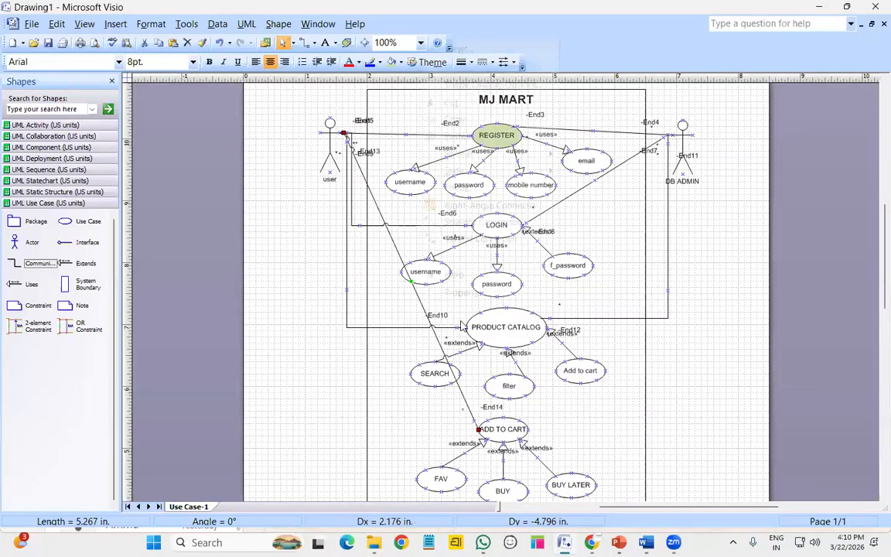
{"action": "right_click", "coordinate": [420, 302]}
{"action": "left_click", "coordinate": [491, 205]}
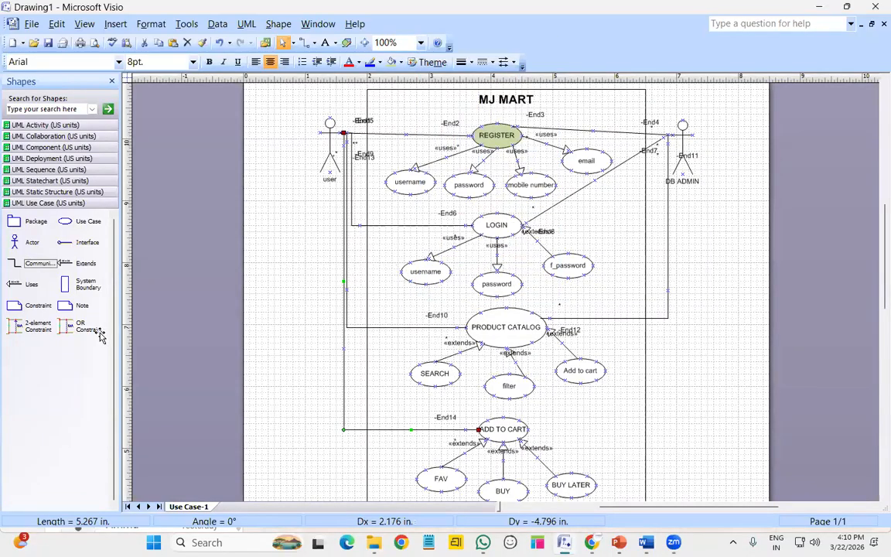
Draw a communication line from DB ADMIN to ADD TO CART and make it a Right-Angle Connector
{"action": "left_click", "coordinate": [32, 263]}
{"action": "left_click_drag", "start_coordinate": [604, 356], "coordinate": [684, 156]}
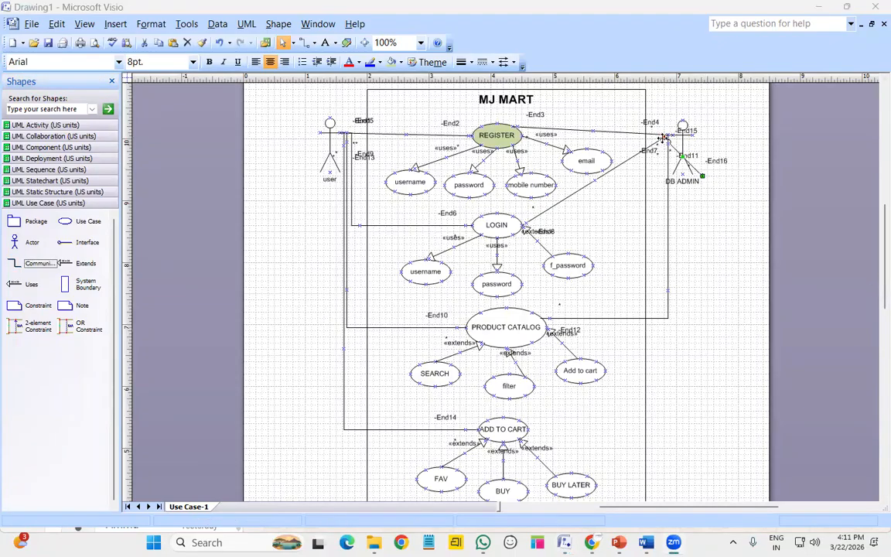
{"action": "left_click_drag", "start_coordinate": [662, 138], "coordinate": [668, 135]}
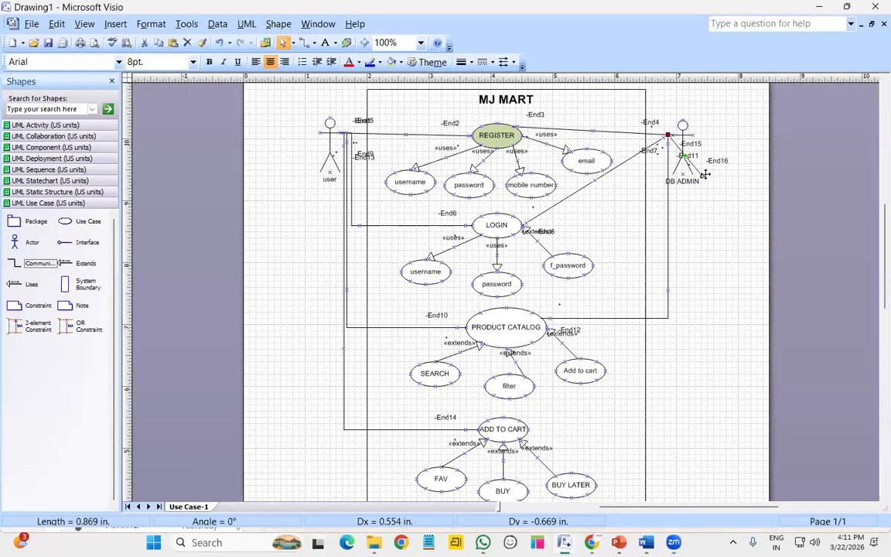
{"action": "left_click_drag", "start_coordinate": [702, 176], "coordinate": [520, 422]}
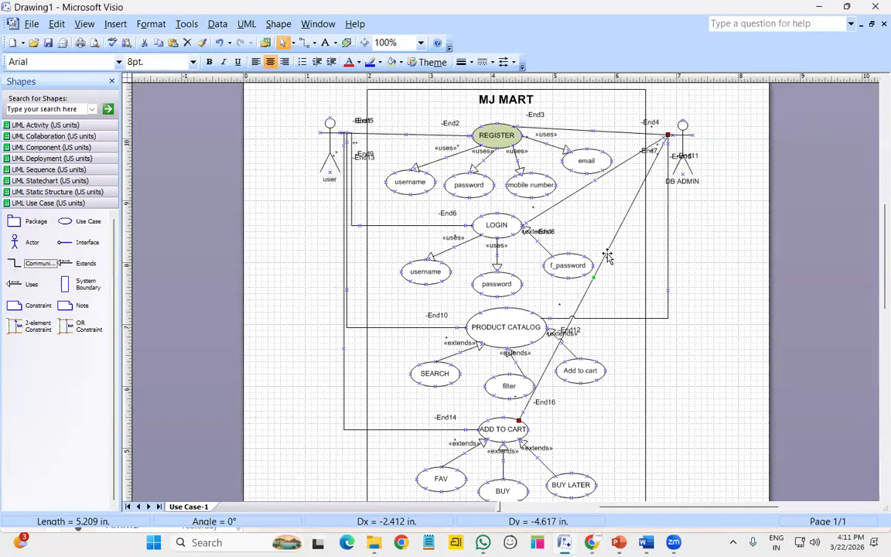
{"action": "right_click", "coordinate": [608, 256]}
{"action": "left_click", "coordinate": [658, 418]}
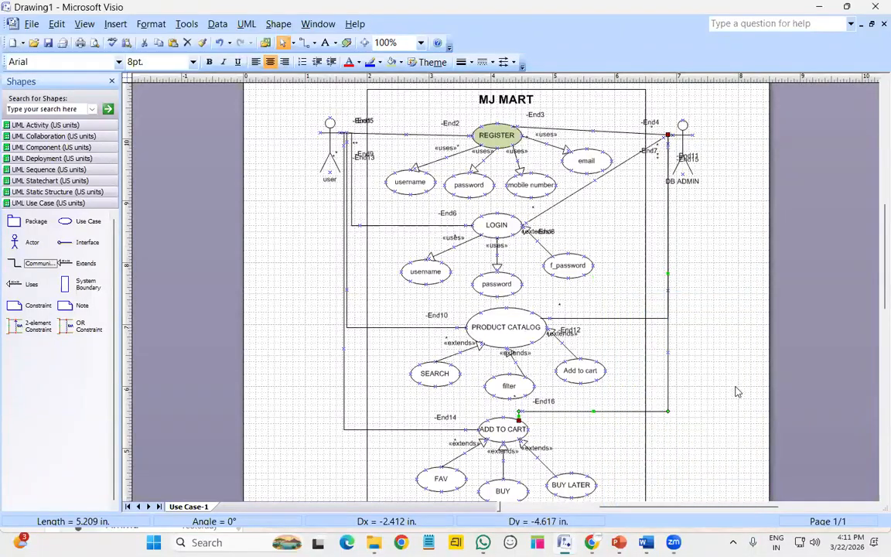
{"action": "scroll", "coordinate": [730, 376], "scroll_direction": "down", "scroll_amount": 1}
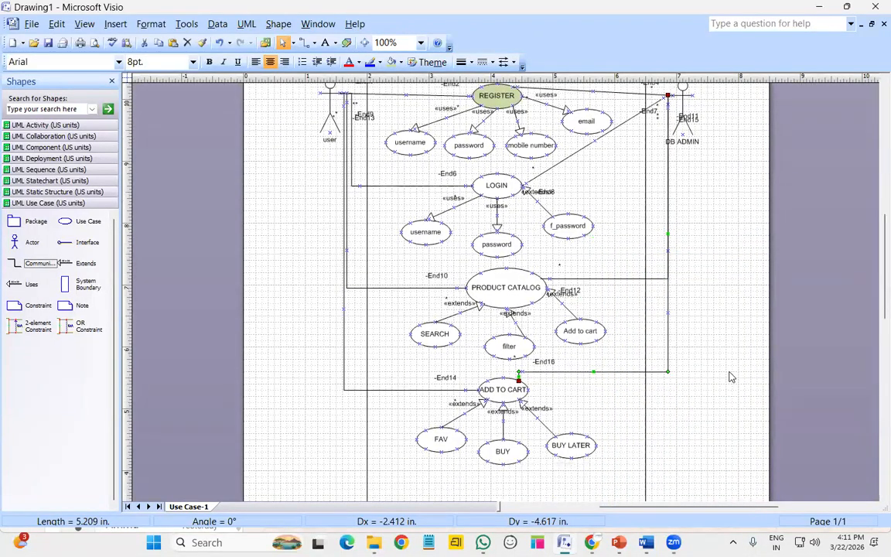
{"action": "left_click", "coordinate": [685, 399]}
Place a use case named PAYMENT below BUY
{"action": "scroll", "coordinate": [689, 398], "scroll_direction": "down", "scroll_amount": 5}
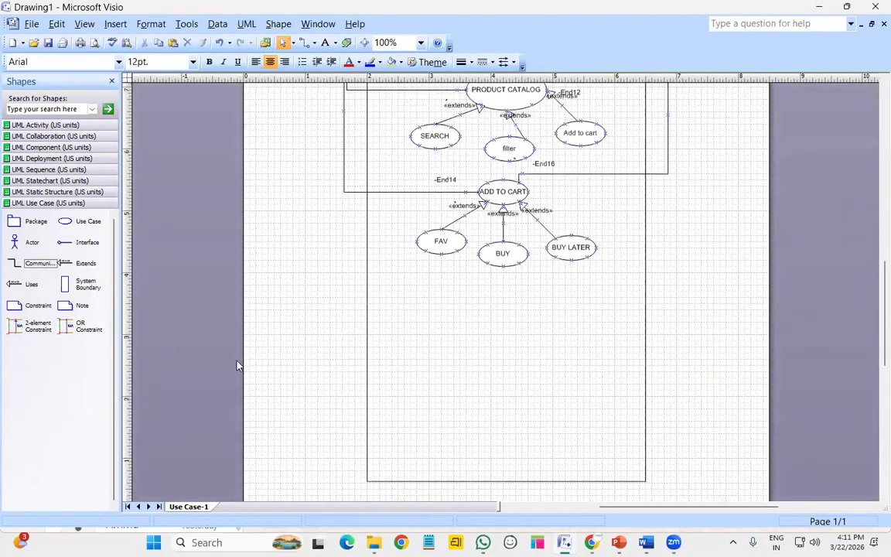
{"action": "left_click_drag", "start_coordinate": [77, 221], "coordinate": [506, 310]}
{"action": "double_click", "coordinate": [509, 312]}
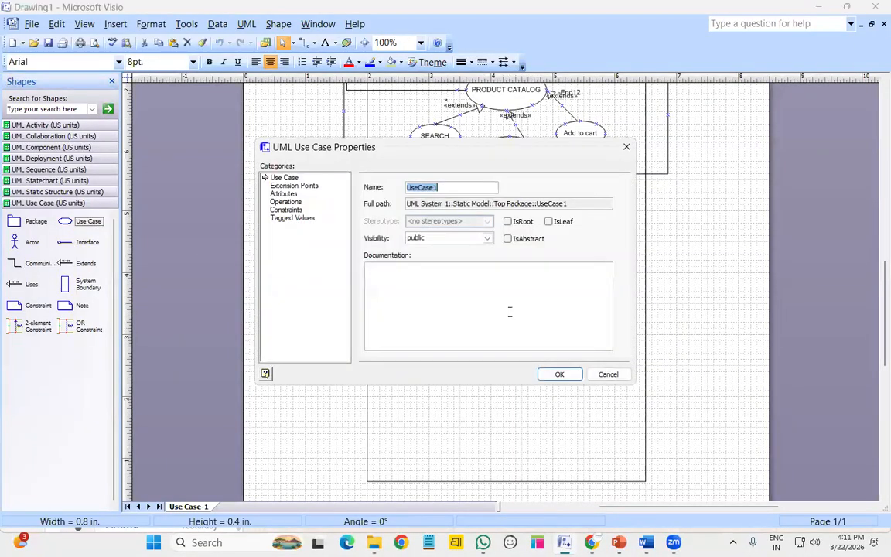
{"action": "key", "text": "BackSpace"}
{"action": "key", "text": "Return"}
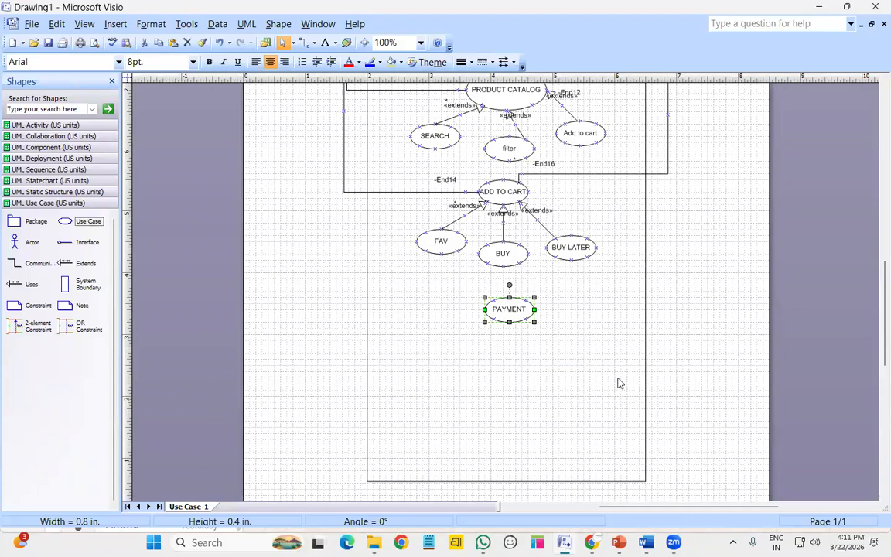
{"action": "left_click", "coordinate": [75, 182]}
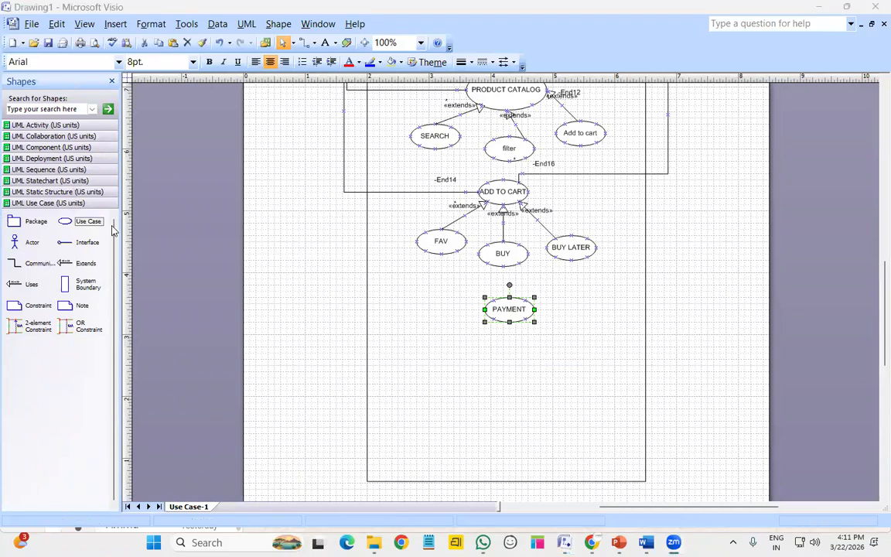
Add three use cases beneath PAYMENT named UPI, COD and CARDS
{"action": "left_click_drag", "start_coordinate": [85, 222], "coordinate": [449, 352]}
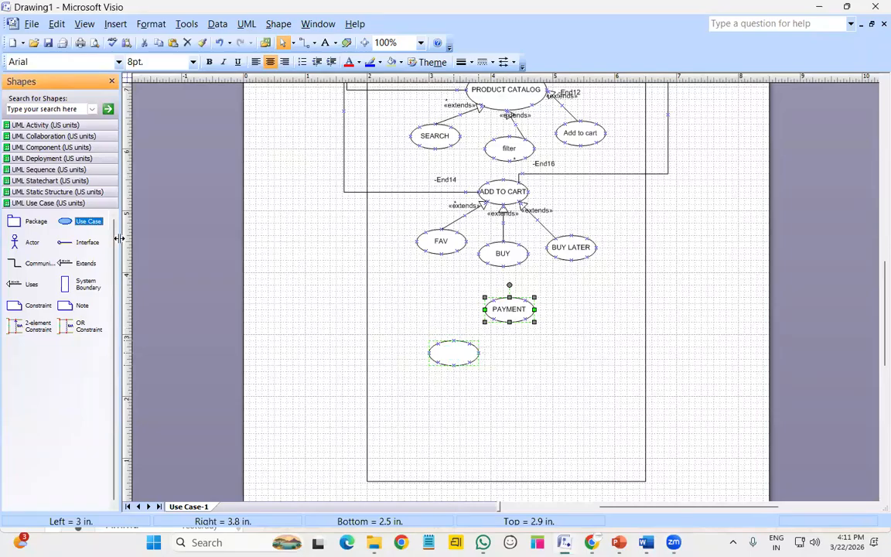
{"action": "left_click_drag", "start_coordinate": [87, 222], "coordinate": [577, 352]}
{"action": "left_click", "coordinate": [470, 357]}
{"action": "double_click", "coordinate": [469, 357]}
{"action": "type", "text": "UPI"}
{"action": "key", "text": "Return"}
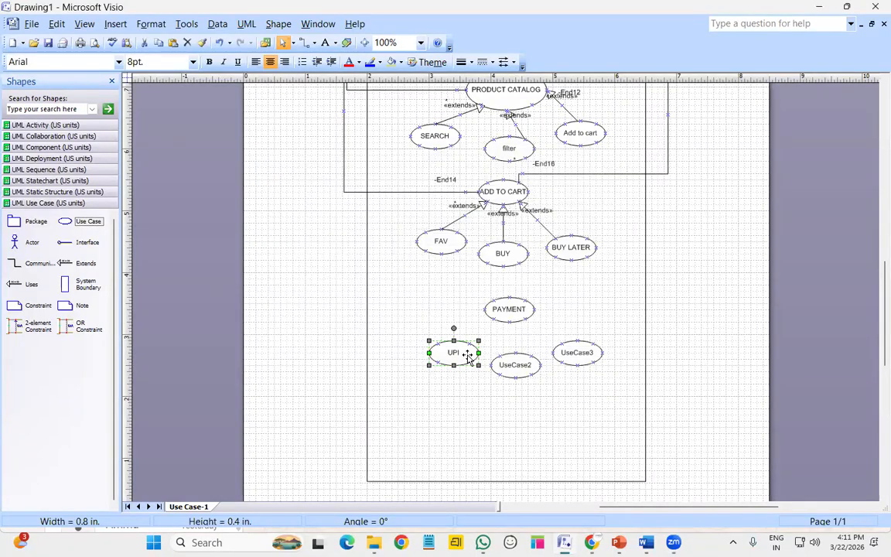
{"action": "left_click", "coordinate": [508, 362]}
{"action": "double_click", "coordinate": [508, 365]}
{"action": "type", "text": "COD"}
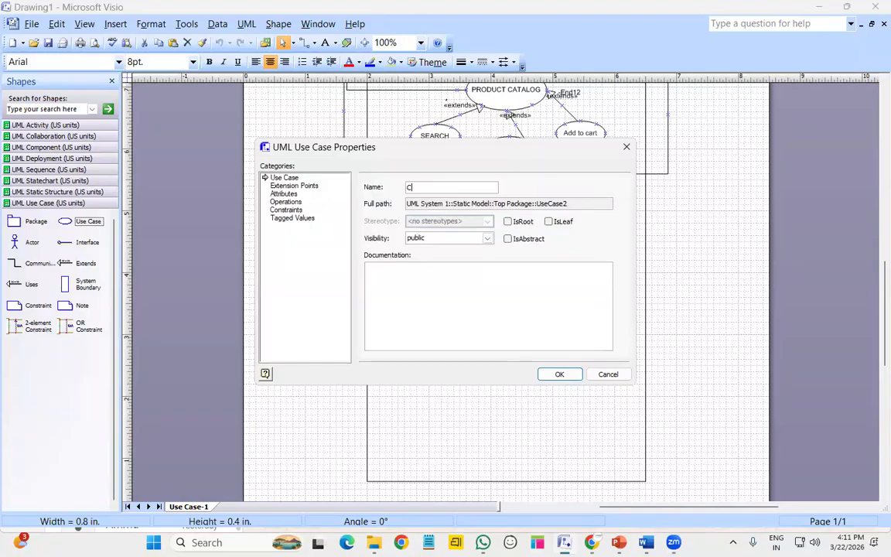
{"action": "key", "text": "Return"}
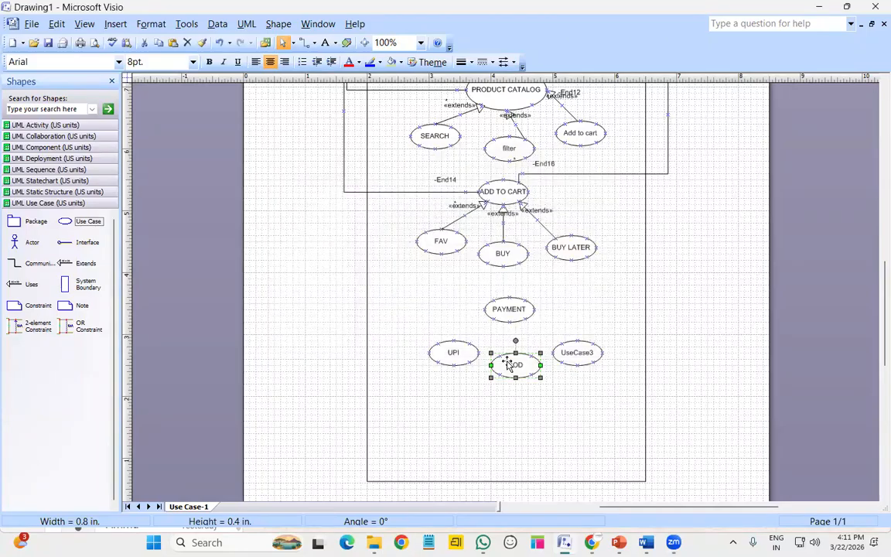
{"action": "double_click", "coordinate": [577, 357]}
{"action": "type", "text": "CARDS"}
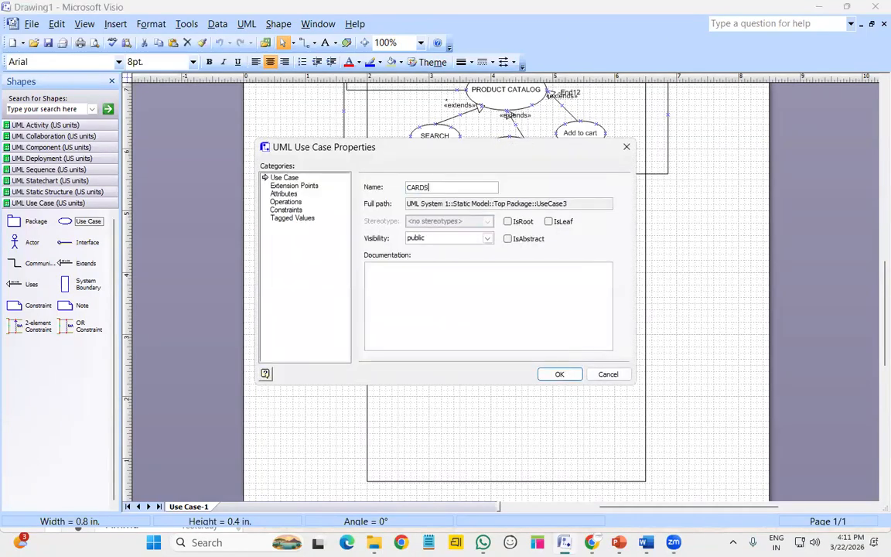
{"action": "key", "text": "Return"}
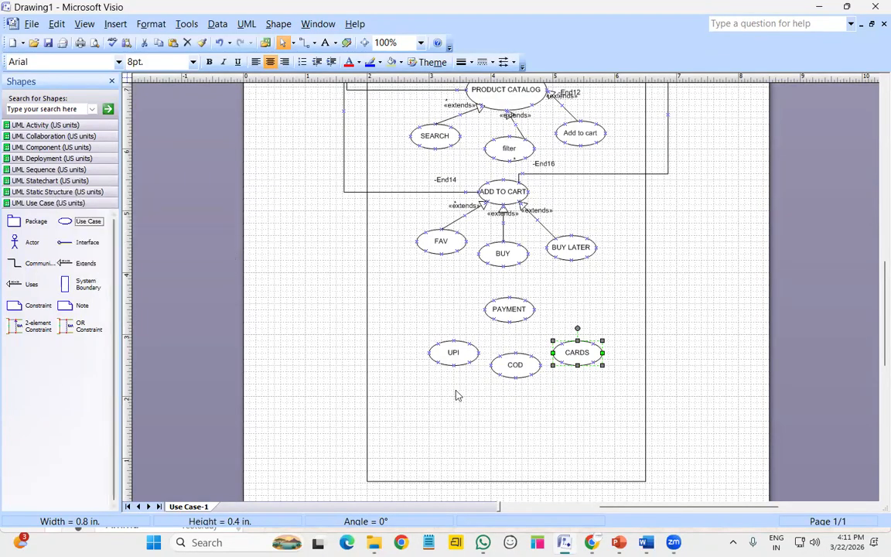
Nudge UPI, COD and CARDS into a tidy row beneath PAYMENT
{"action": "left_click", "coordinate": [438, 357]}
{"action": "left_click_drag", "start_coordinate": [438, 357], "coordinate": [429, 353]}
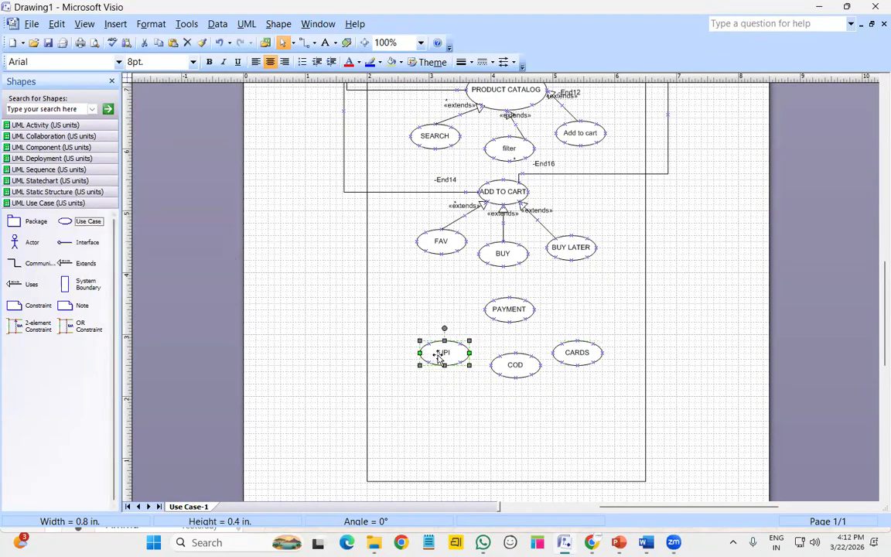
{"action": "left_click", "coordinate": [529, 372]}
{"action": "left_click_drag", "start_coordinate": [528, 372], "coordinate": [522, 372]}
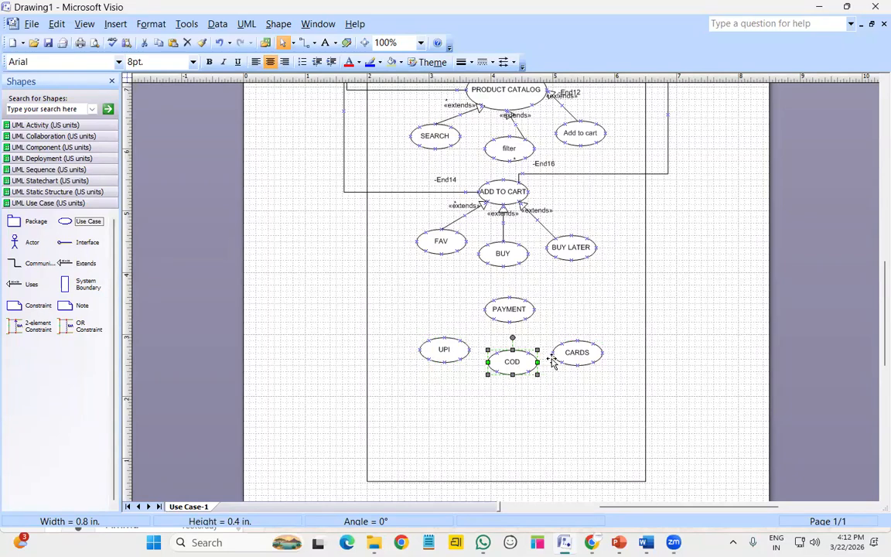
{"action": "left_click", "coordinate": [569, 354]}
{"action": "left_click_drag", "start_coordinate": [568, 354], "coordinate": [569, 351]}
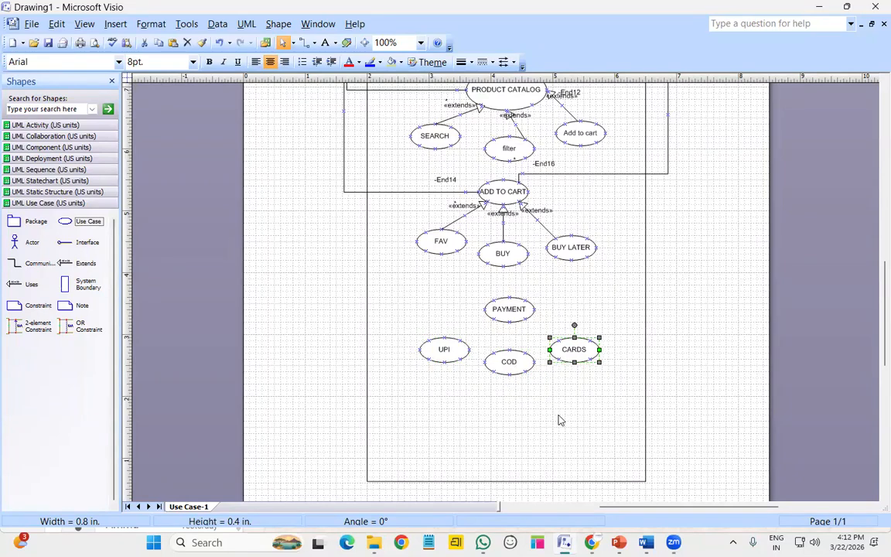
{"action": "left_click", "coordinate": [559, 420]}
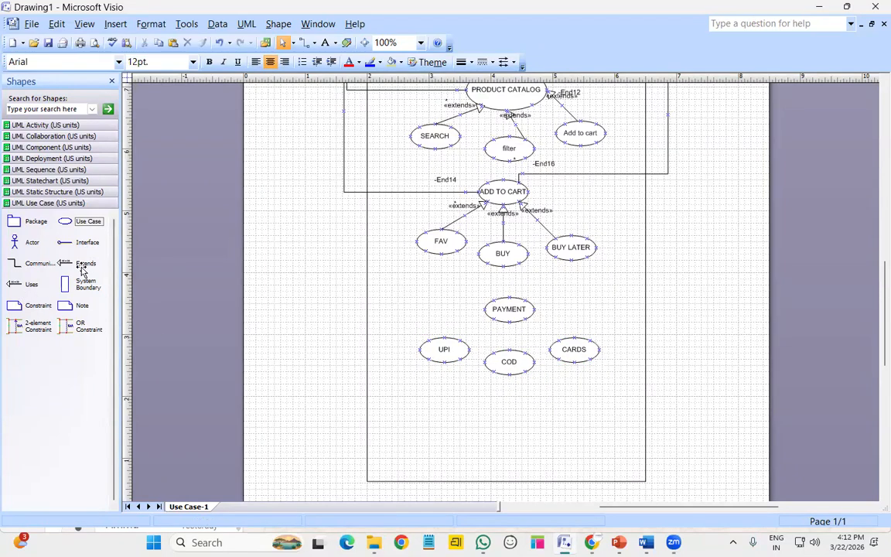
Link CARDS to PAYMENT with an Extends connector and blank its stereotype
{"action": "left_click_drag", "start_coordinate": [80, 268], "coordinate": [551, 329]}
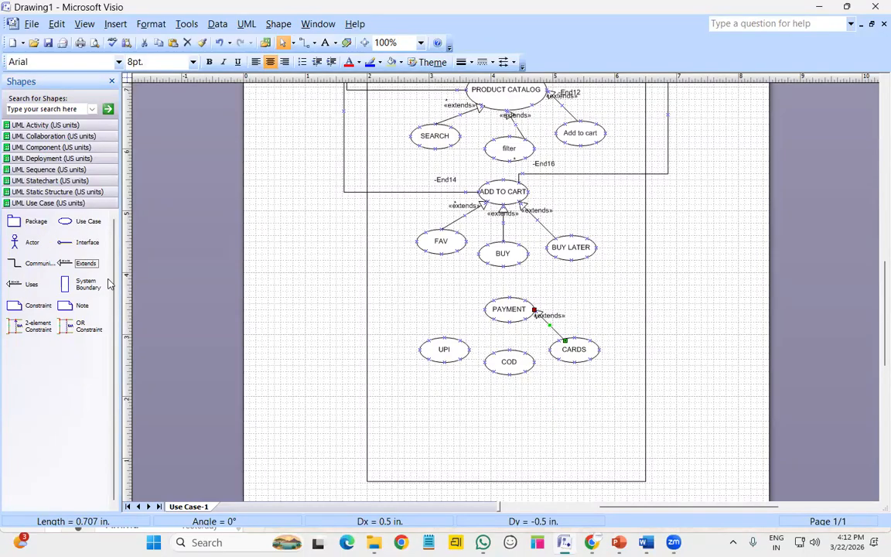
{"action": "double_click", "coordinate": [548, 324]}
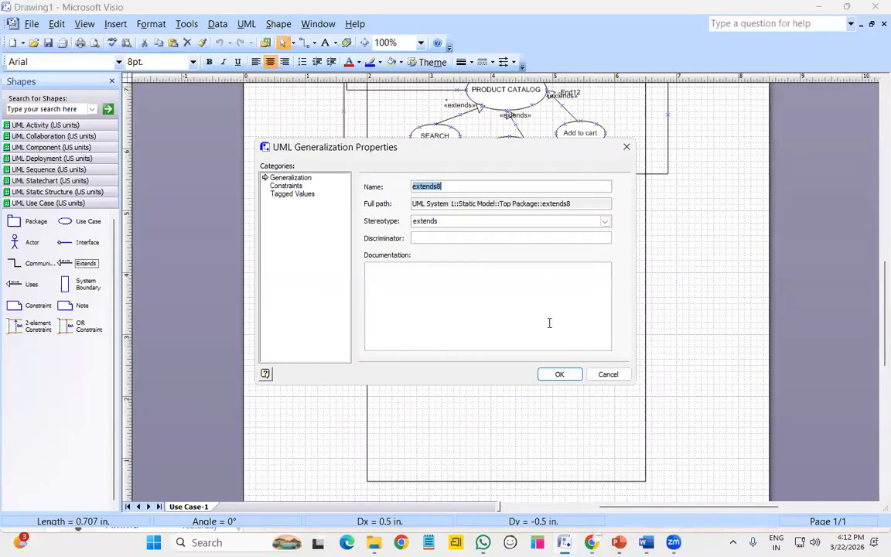
{"action": "left_click", "coordinate": [469, 223]}
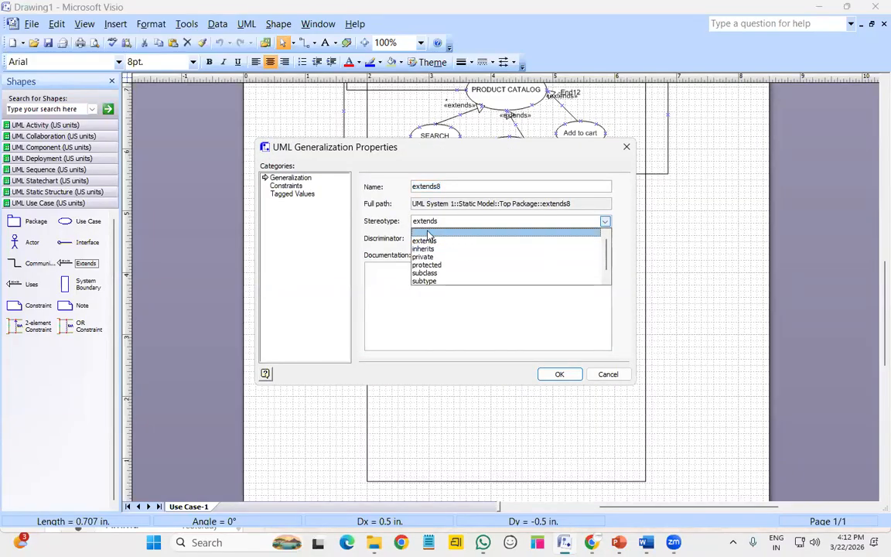
{"action": "left_click", "coordinate": [445, 232]}
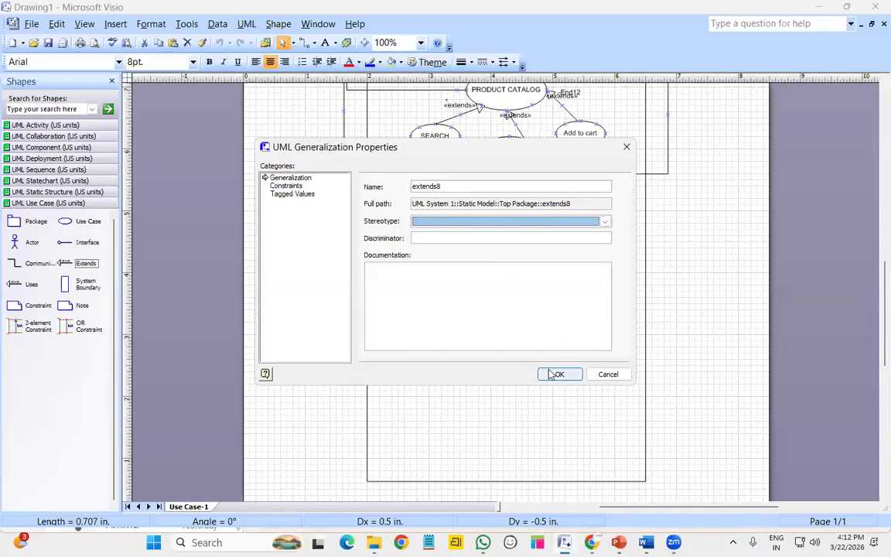
{"action": "left_click", "coordinate": [557, 373]}
{"action": "left_click", "coordinate": [555, 398]}
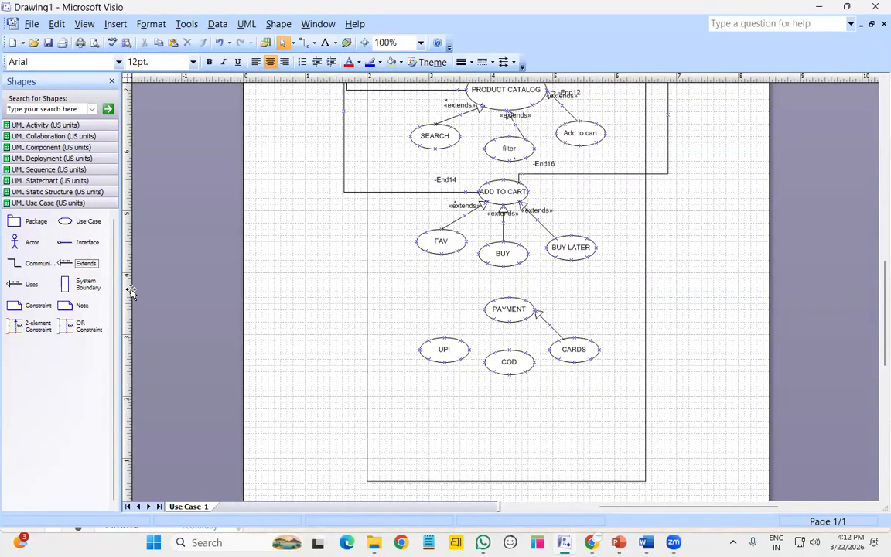
Add an Extends link from COD to PAYMENT, shifting COD and CARDS into position
{"action": "left_click_drag", "start_coordinate": [77, 263], "coordinate": [537, 379]}
{"action": "key", "text": "Left"}
{"action": "key", "text": "Left"}
{"action": "key", "text": "Up"}
{"action": "key", "text": "Up"}
{"action": "key", "text": "Up"}
{"action": "key", "text": "Up"}
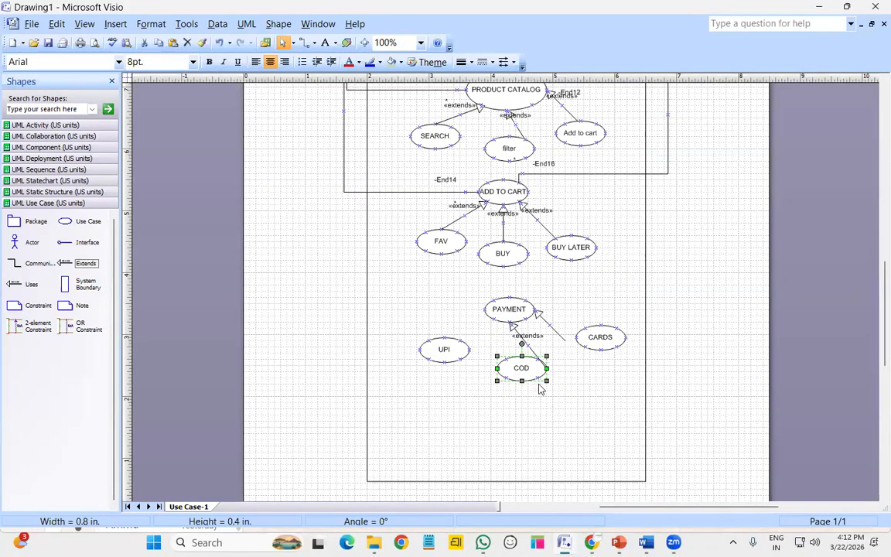
{"action": "key", "text": "Left"}
{"action": "key", "text": "Left"}
{"action": "left_click", "coordinate": [588, 343]}
{"action": "left_click_drag", "start_coordinate": [588, 343], "coordinate": [569, 364]}
{"action": "left_click", "coordinate": [553, 401]}
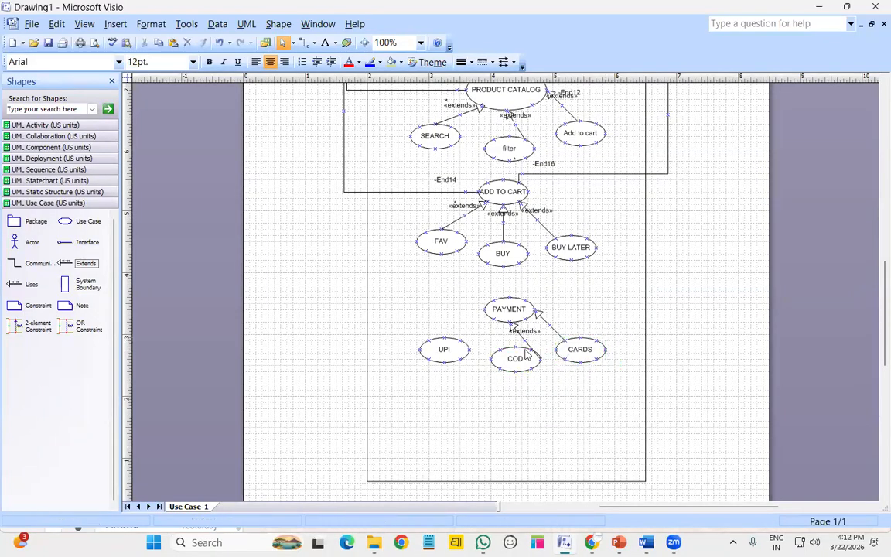
Reattach the COD link to the top of COD and clear its «extends» stereotype
{"action": "left_click", "coordinate": [520, 337]}
{"action": "left_click_drag", "start_coordinate": [540, 359], "coordinate": [516, 345]}
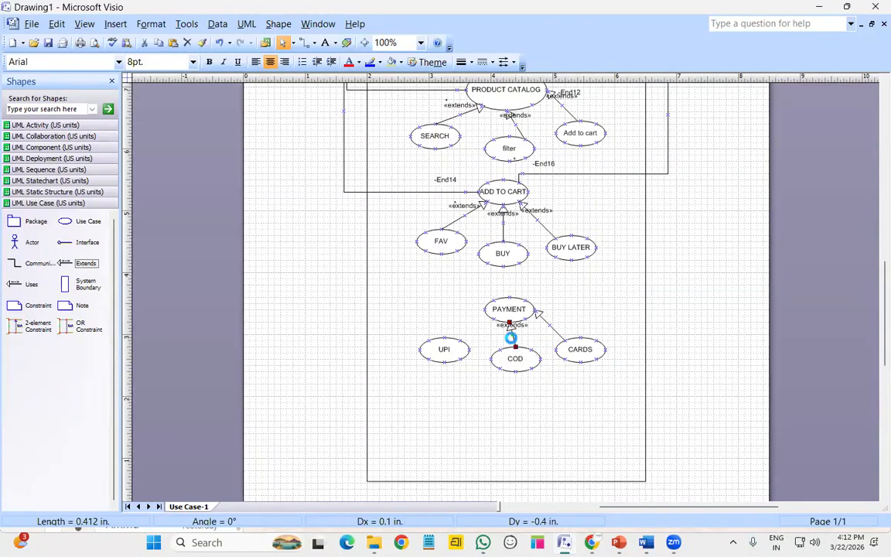
{"action": "double_click", "coordinate": [511, 336]}
{"action": "left_click", "coordinate": [447, 222]}
{"action": "scroll", "coordinate": [439, 239], "scroll_direction": "up", "scroll_amount": 1}
{"action": "left_click", "coordinate": [438, 233]}
{"action": "left_click", "coordinate": [562, 375]}
Connect UPI to PAYMENT with an Extends connector set to a blank stereotype
{"action": "left_click_drag", "start_coordinate": [83, 263], "coordinate": [493, 319]}
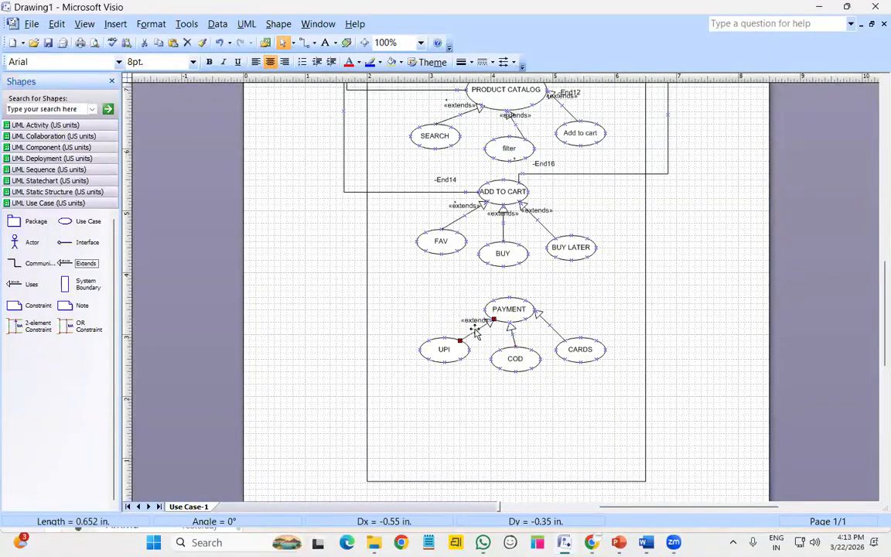
{"action": "double_click", "coordinate": [475, 331]}
{"action": "left_click", "coordinate": [442, 222]}
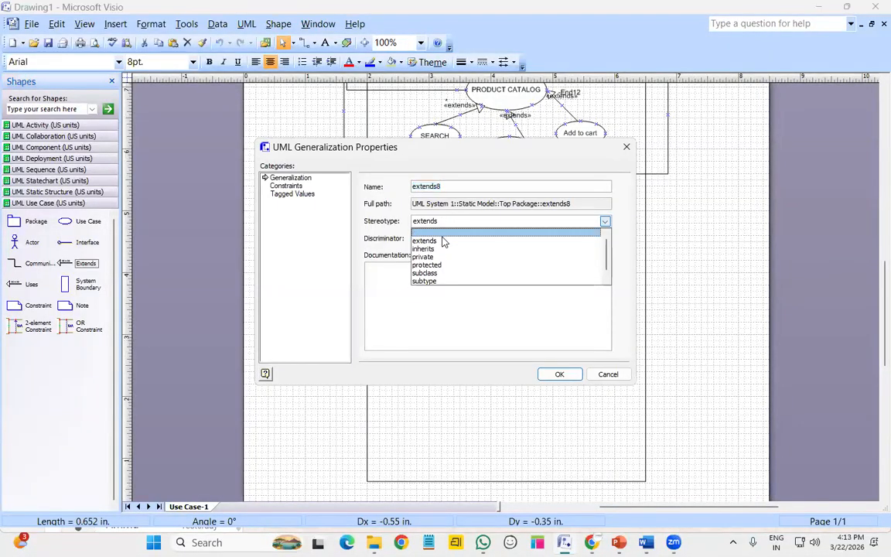
{"action": "left_click", "coordinate": [446, 232]}
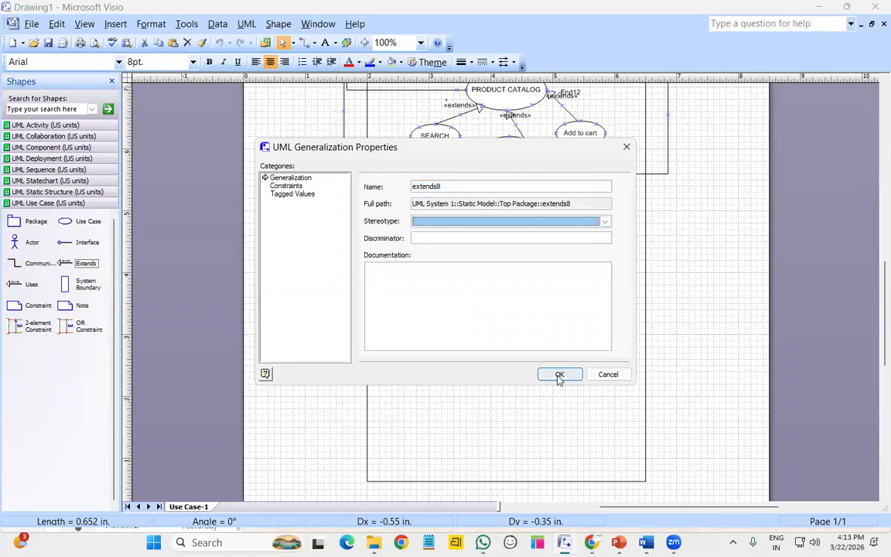
{"action": "left_click", "coordinate": [559, 375]}
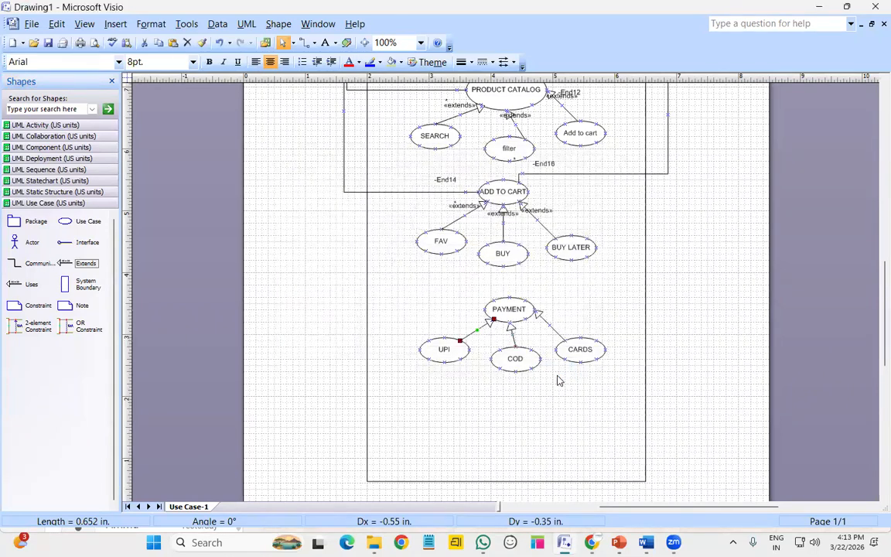
{"action": "left_click", "coordinate": [521, 416]}
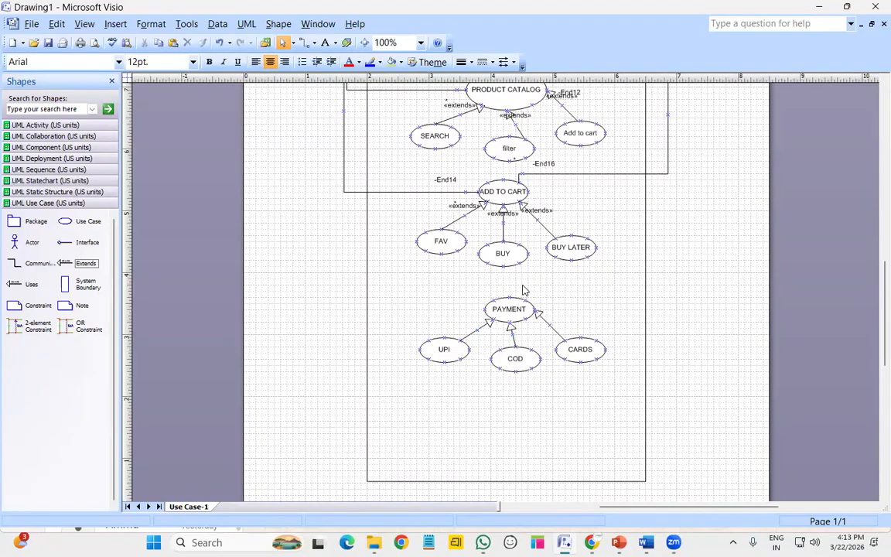
{"action": "scroll", "coordinate": [523, 290], "scroll_direction": "up", "scroll_amount": 2}
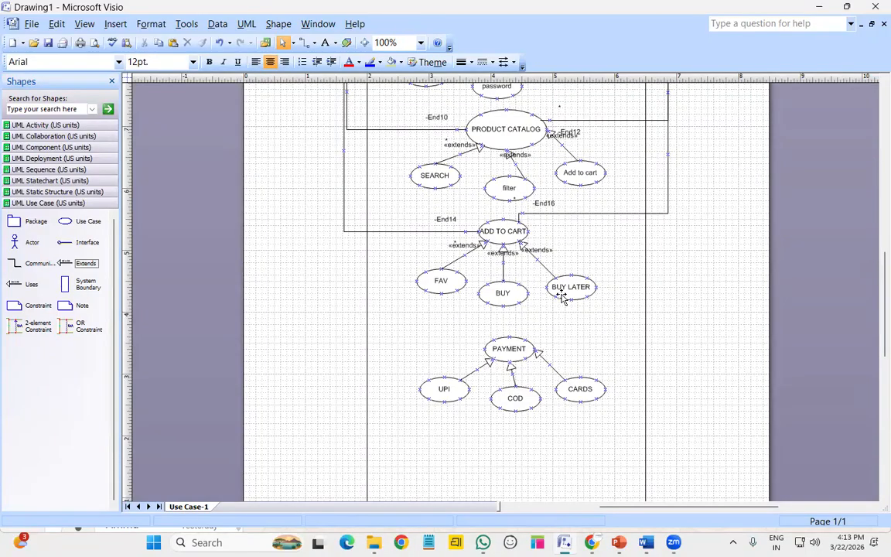
{"action": "scroll", "coordinate": [573, 270], "scroll_direction": "up", "scroll_amount": 3}
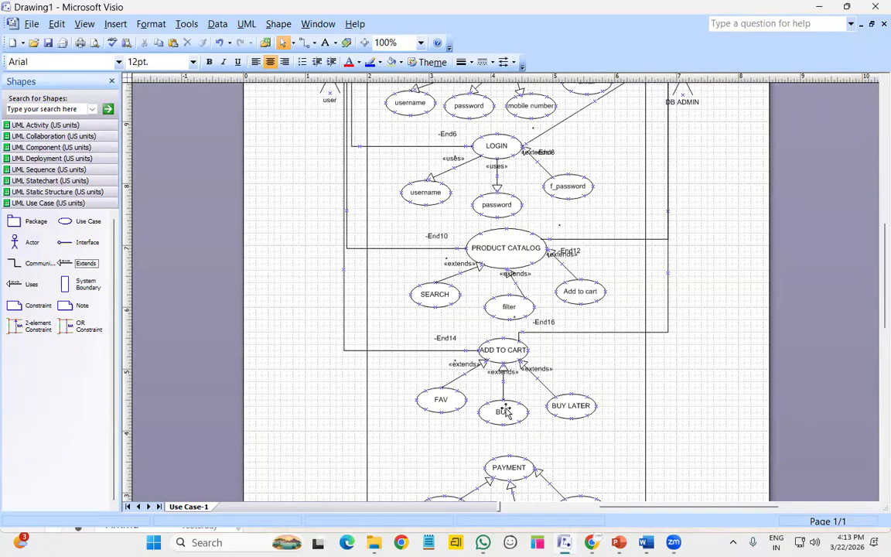
{"action": "scroll", "coordinate": [468, 300], "scroll_direction": "up", "scroll_amount": 1}
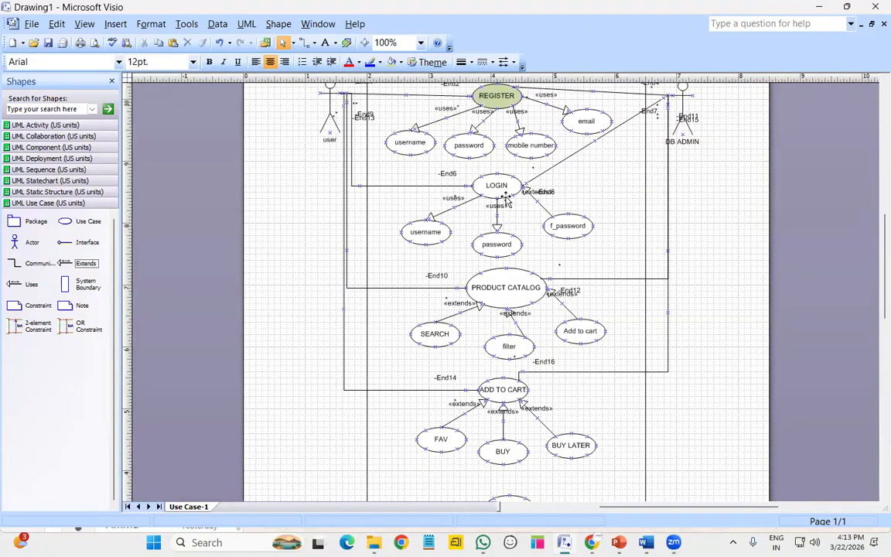
{"action": "scroll", "coordinate": [564, 361], "scroll_direction": "down", "scroll_amount": 2}
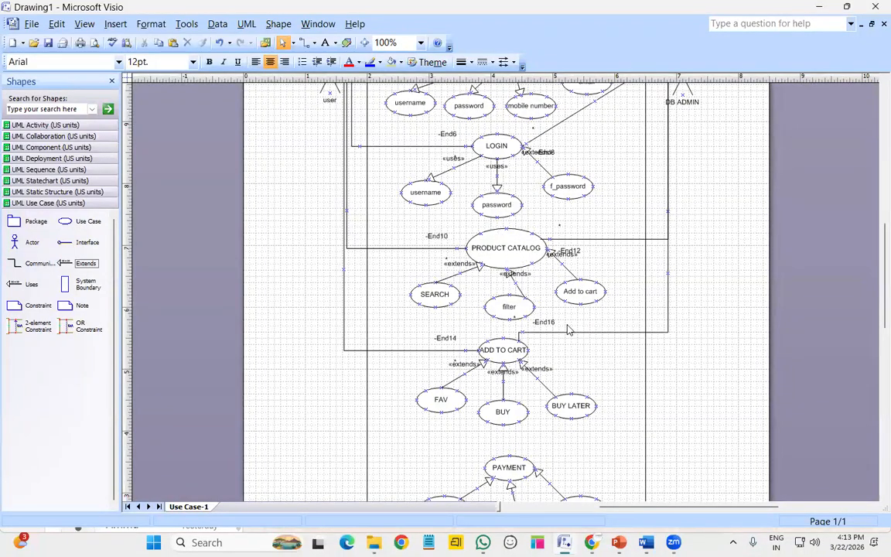
{"action": "scroll", "coordinate": [512, 295], "scroll_direction": "down", "scroll_amount": 1}
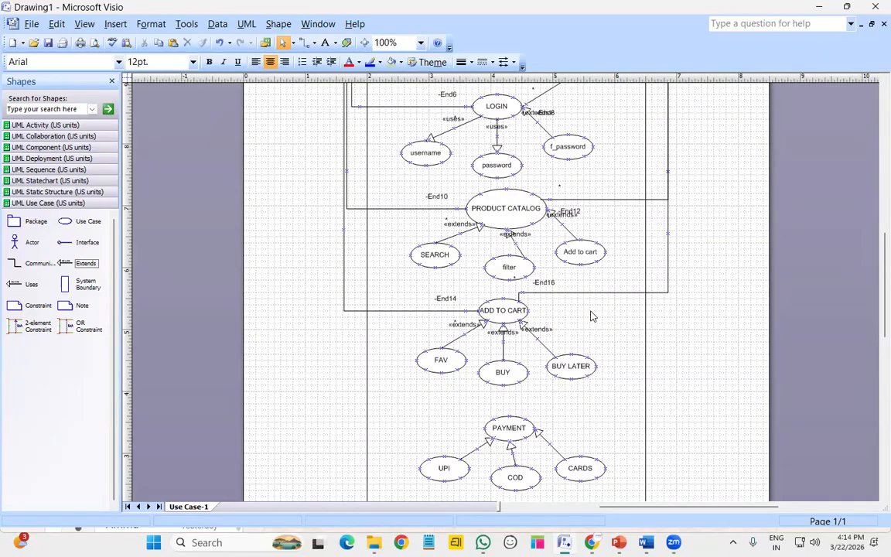
{"action": "left_click", "coordinate": [518, 274]}
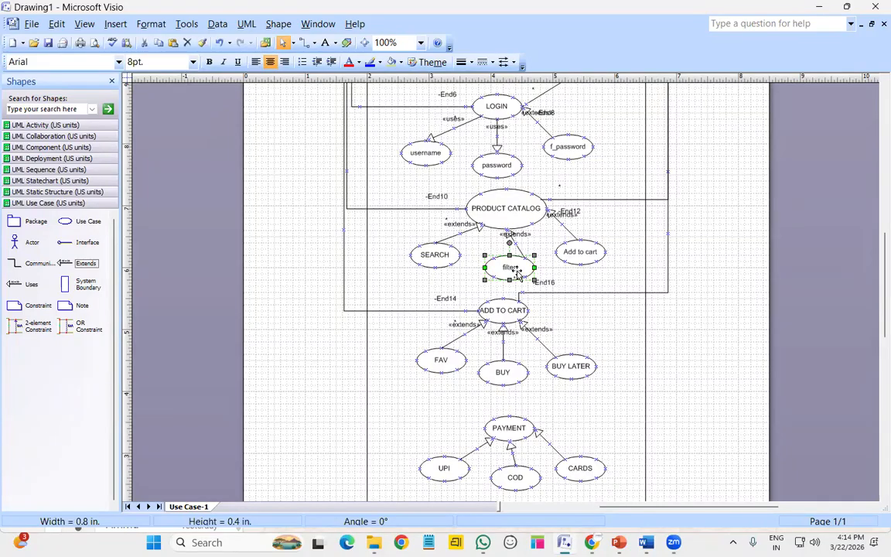
{"action": "left_click", "coordinate": [409, 341]}
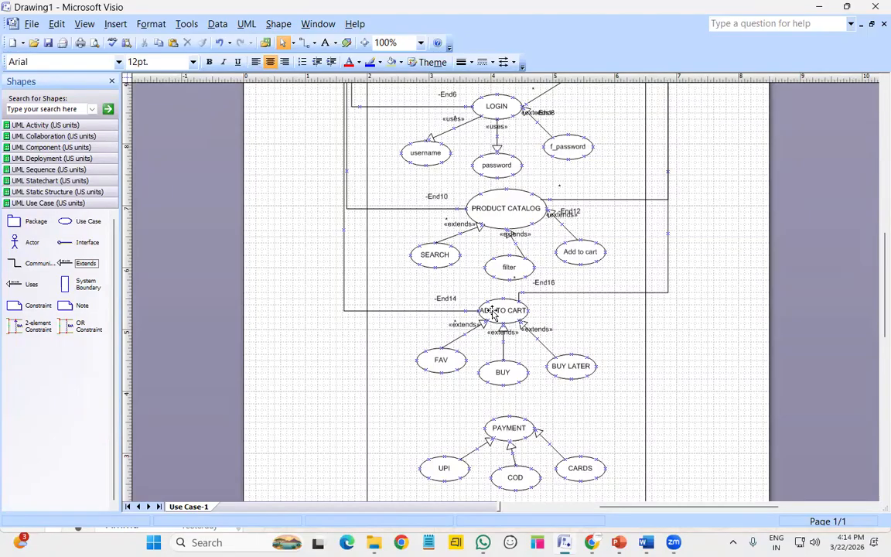
{"action": "scroll", "coordinate": [492, 312], "scroll_direction": "down", "scroll_amount": 1}
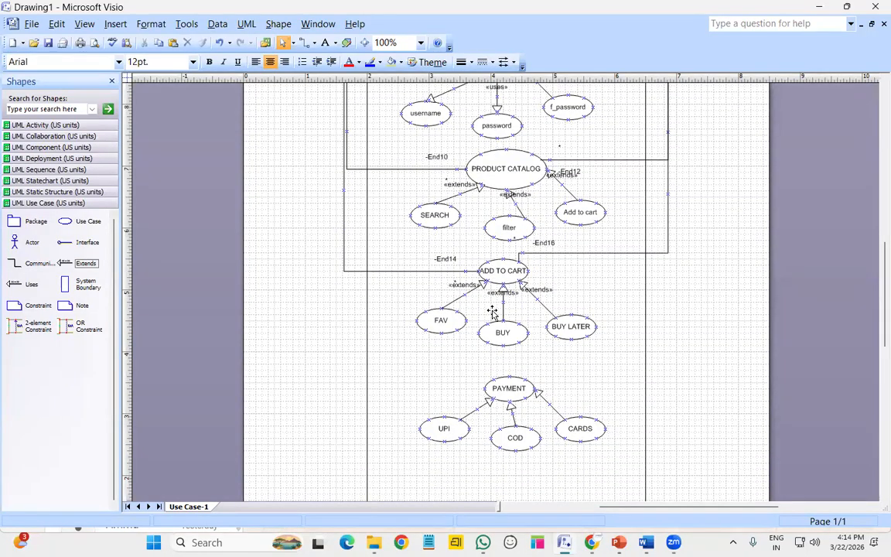
Nudge PAYMENT, UPI, COD and CARDS upward toward BUY
{"action": "scroll", "coordinate": [492, 311], "scroll_direction": "down", "scroll_amount": 2}
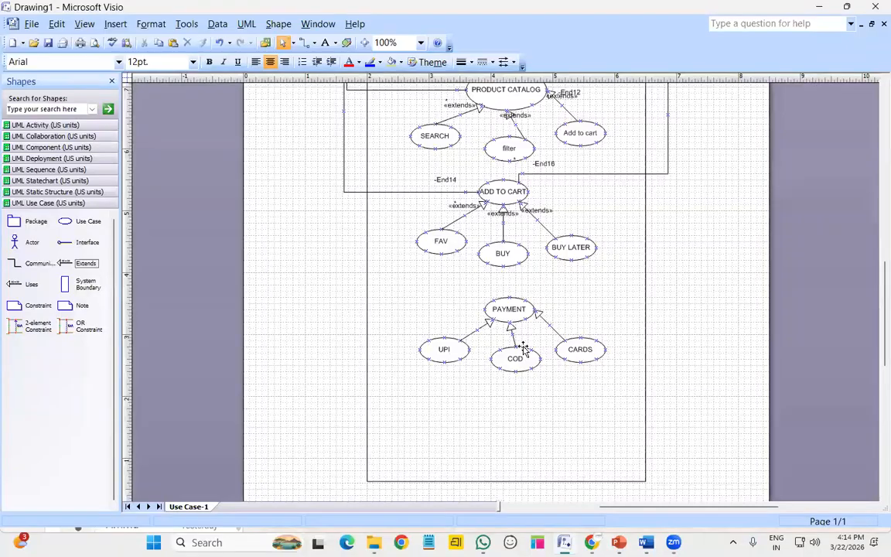
{"action": "left_click", "coordinate": [517, 311]}
{"action": "key", "text": "Up"}
{"action": "key", "text": "Up"}
{"action": "key", "text": "Up"}
{"action": "key", "text": "Up"}
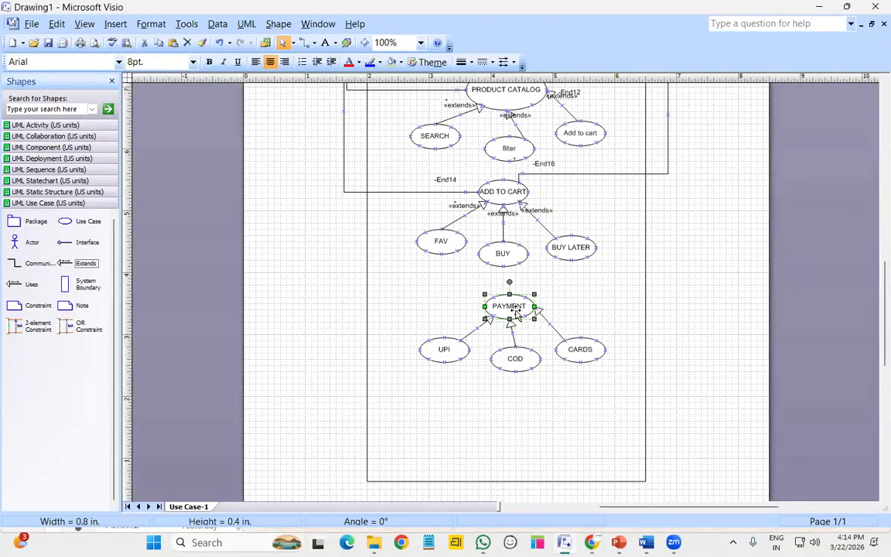
{"action": "key", "text": "Left"}
{"action": "key", "text": "Left"}
{"action": "key", "text": "Up"}
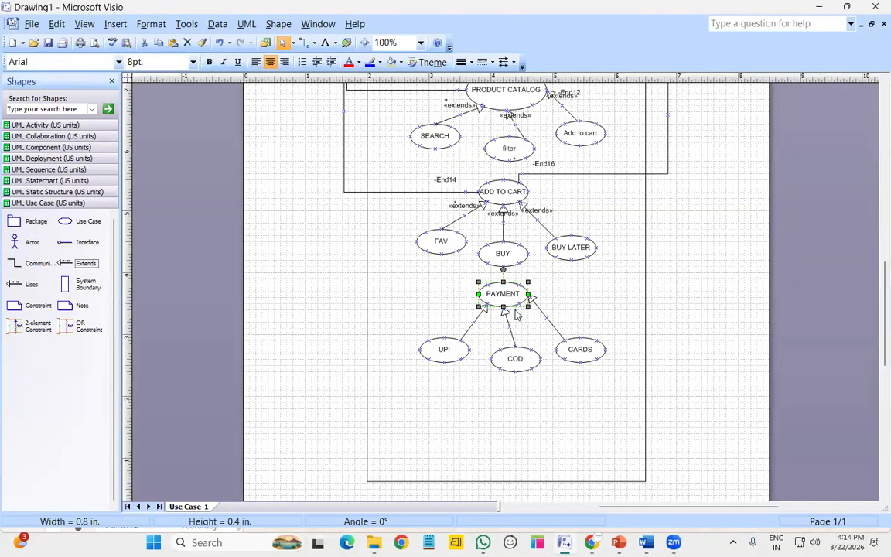
{"action": "left_click", "coordinate": [439, 349]}
{"action": "key", "text": "Up"}
{"action": "key", "text": "Up"}
{"action": "key", "text": "Up"}
{"action": "key", "text": "Up"}
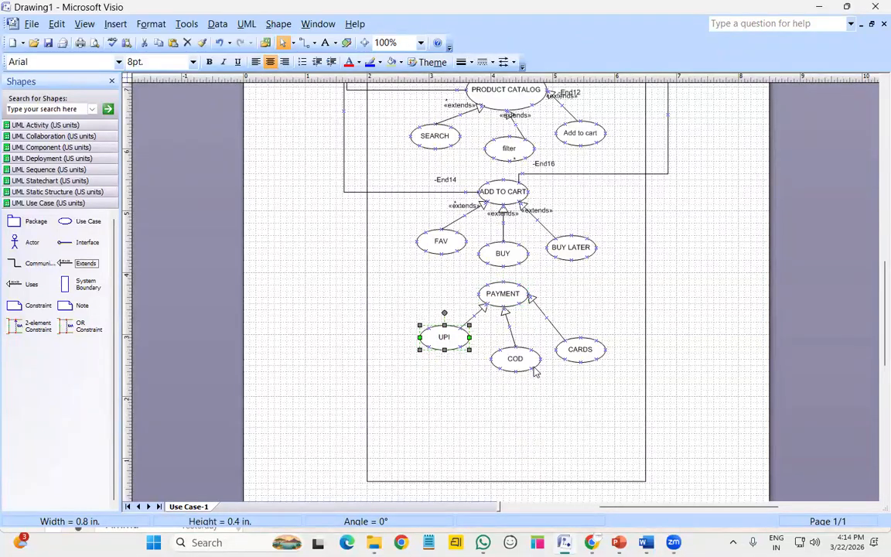
{"action": "left_click", "coordinate": [530, 368]}
{"action": "key", "text": "Up"}
{"action": "key", "text": "Up"}
{"action": "key", "text": "Up"}
{"action": "left_click", "coordinate": [580, 350]}
{"action": "key", "text": "Up"}
{"action": "key", "text": "Up"}
{"action": "key", "text": "Up"}
{"action": "key", "text": "Left"}
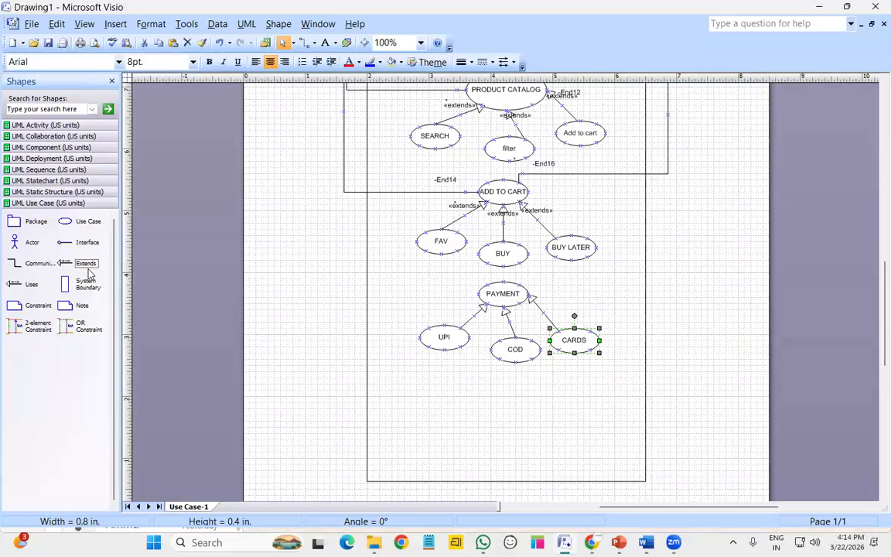
Drop a loose Extends connector on the page with a blank stereotype
{"action": "left_click", "coordinate": [86, 263]}
{"action": "left_click_drag", "start_coordinate": [325, 323], "coordinate": [320, 321]}
{"action": "double_click", "coordinate": [321, 321]}
{"action": "left_click", "coordinate": [604, 221]}
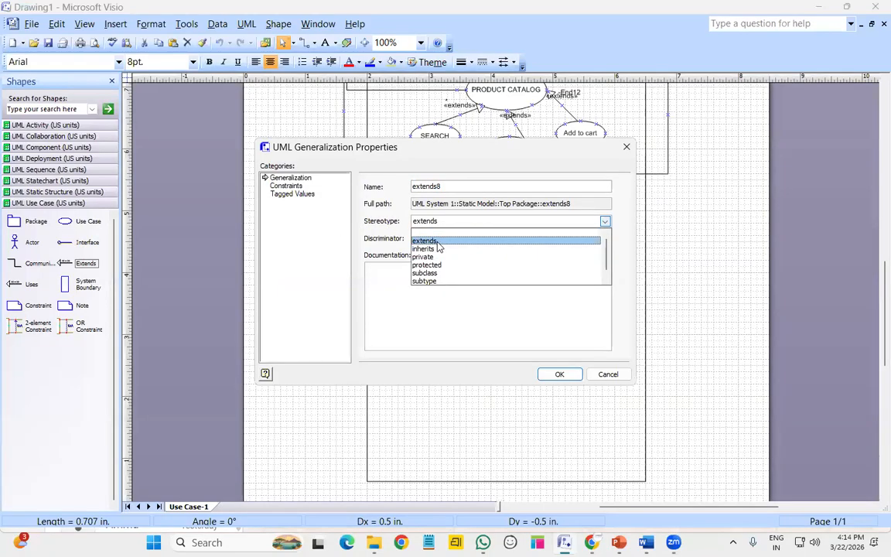
{"action": "left_click", "coordinate": [438, 241]}
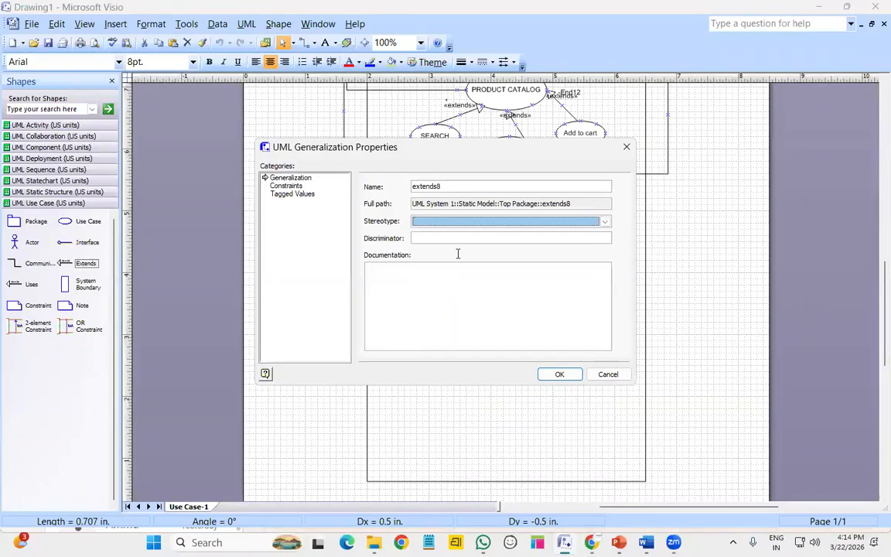
{"action": "left_click", "coordinate": [558, 375]}
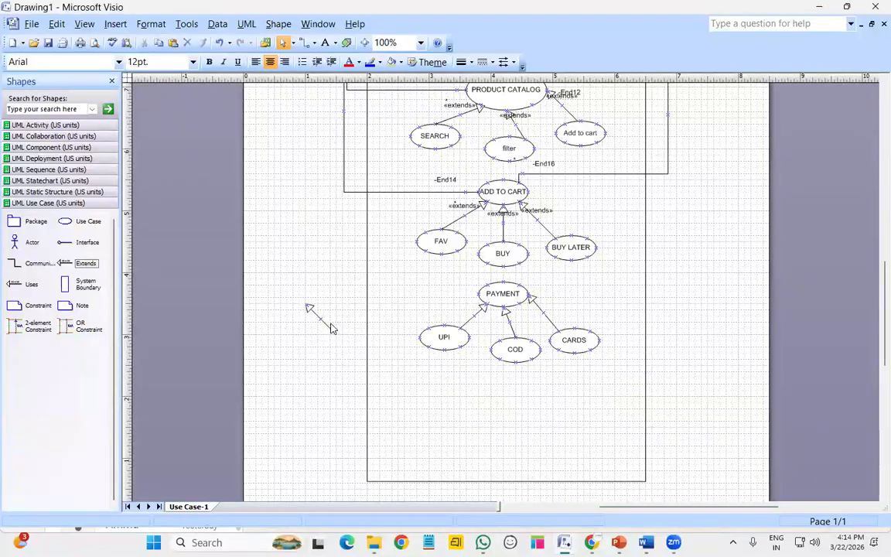
{"action": "left_click", "coordinate": [325, 325]}
Delete the stray connector and add a use case named ORDER DET below COD
{"action": "key", "text": "Delete"}
{"action": "left_click_drag", "start_coordinate": [77, 221], "coordinate": [455, 372]}
{"action": "left_click_drag", "start_coordinate": [526, 397], "coordinate": [510, 390]}
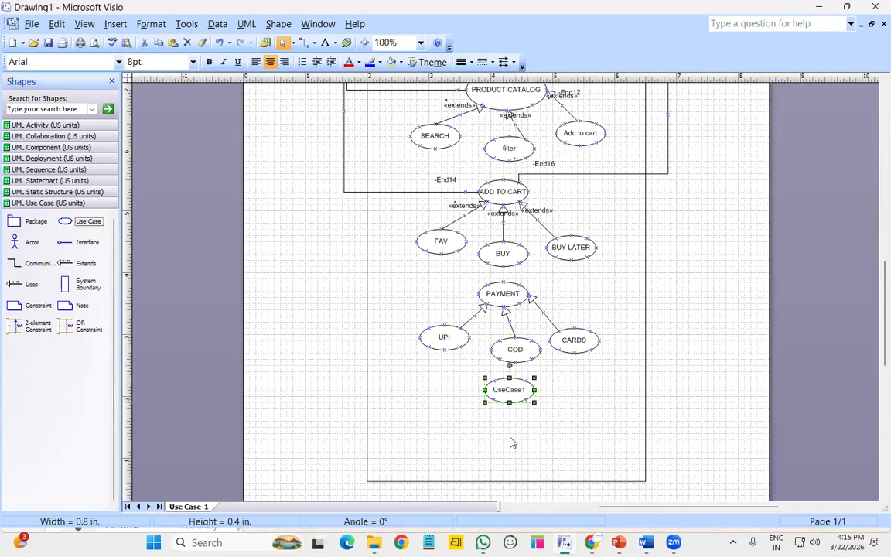
{"action": "double_click", "coordinate": [503, 389]}
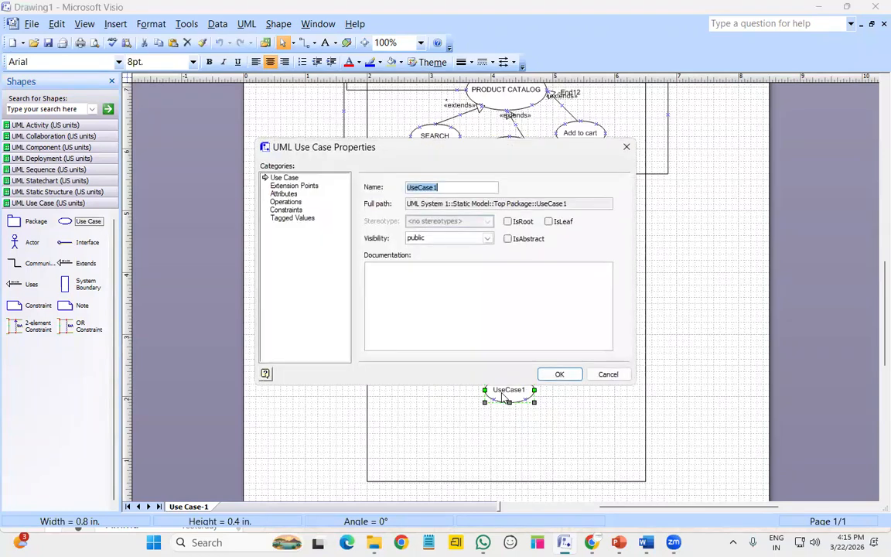
{"action": "type", "text": "ORDER DET"}
{"action": "key", "text": "Return"}
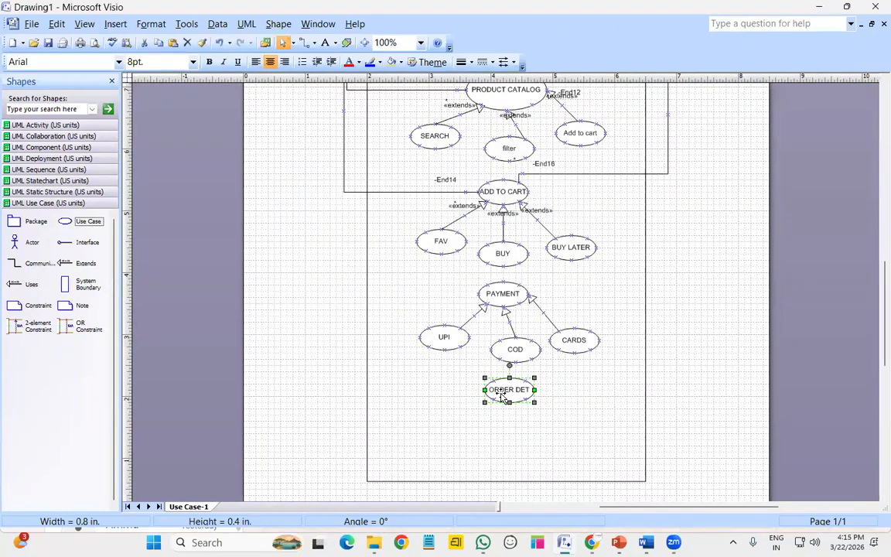
Add UseCase1 and UseCase2 side by side beneath ORDER DET
{"action": "left_click_drag", "start_coordinate": [86, 223], "coordinate": [447, 439]}
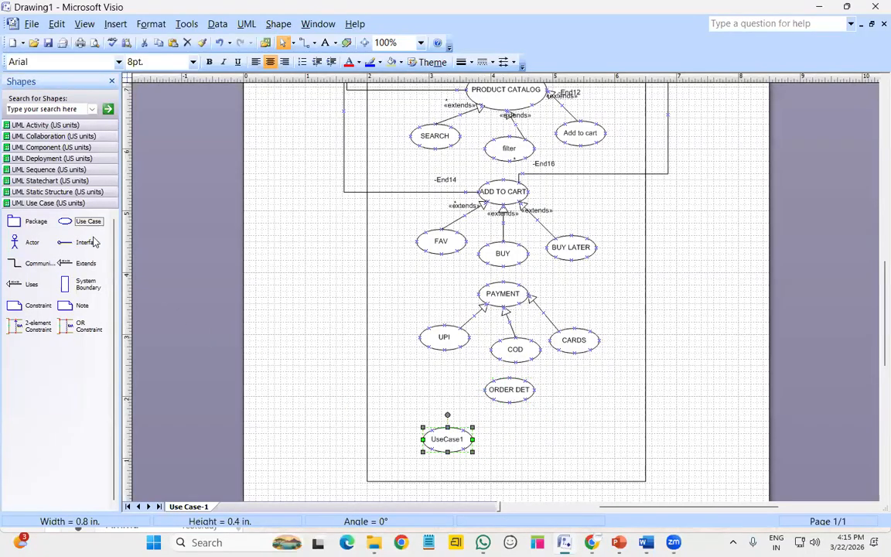
{"action": "left_click_drag", "start_coordinate": [85, 222], "coordinate": [534, 446]}
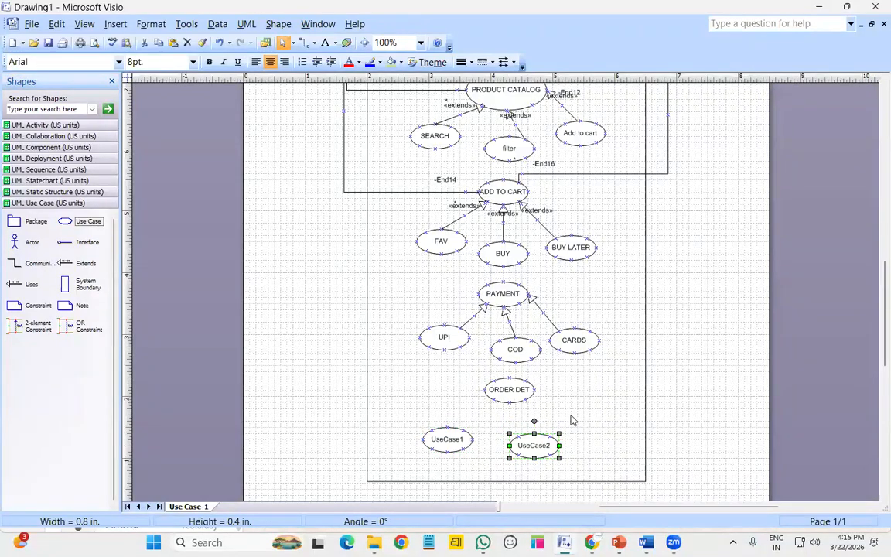
{"action": "left_click", "coordinate": [571, 420]}
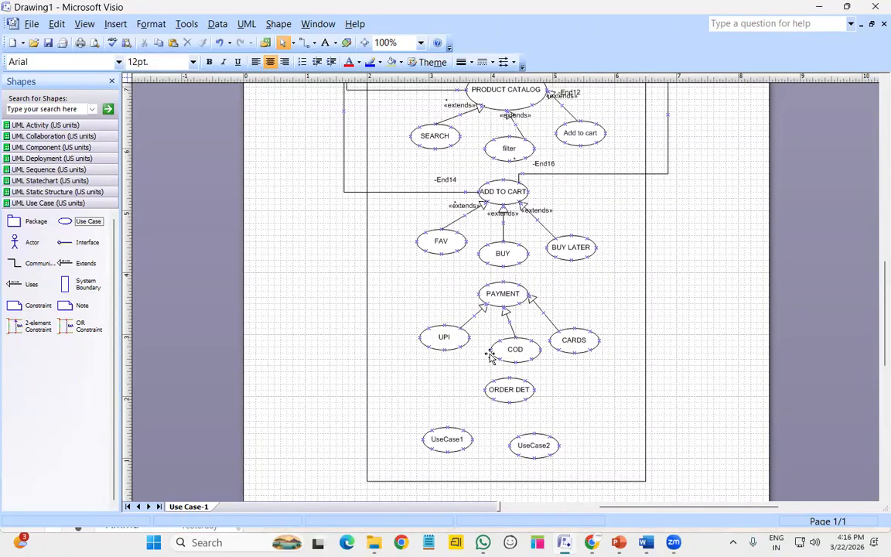
Rename UseCase1 to SMS and UseCase2 to MAIL, adjusting their positions
{"action": "left_click", "coordinate": [527, 444]}
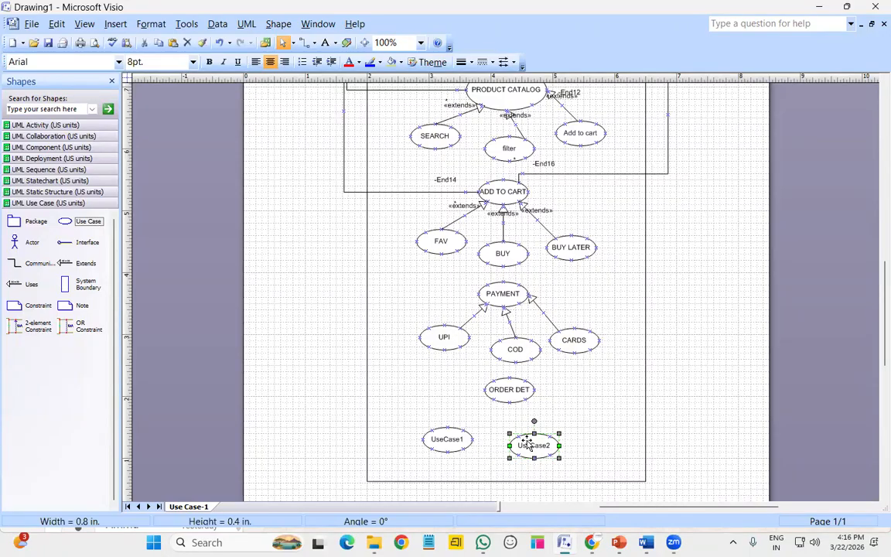
{"action": "left_click_drag", "start_coordinate": [527, 444], "coordinate": [531, 441]}
{"action": "double_click", "coordinate": [450, 439]}
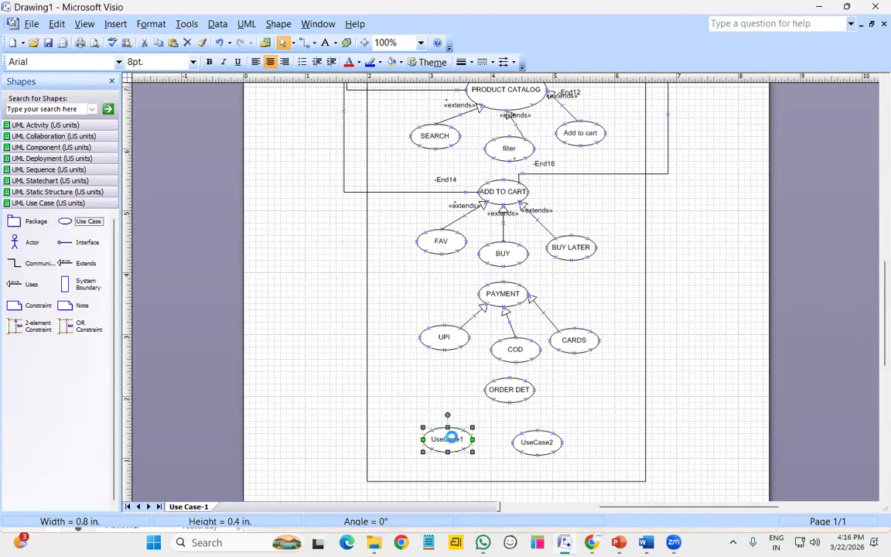
{"action": "type", "text": "SMS"}
{"action": "key", "text": "Return"}
{"action": "double_click", "coordinate": [537, 444]}
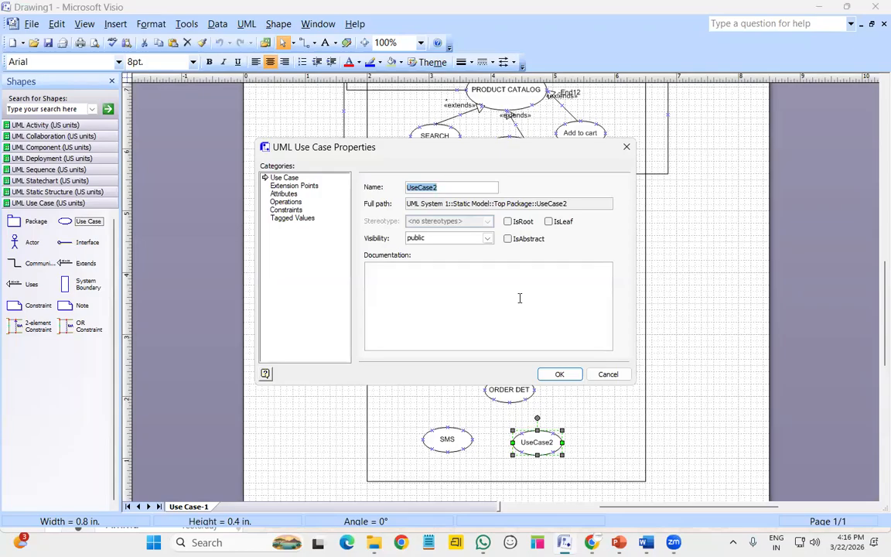
{"action": "type", "text": "MAIL"}
{"action": "key", "text": "Return"}
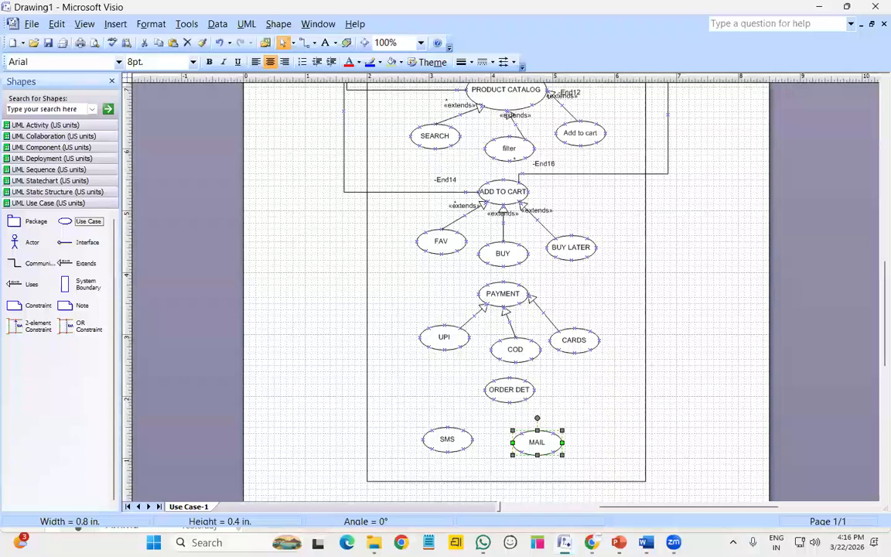
{"action": "left_click_drag", "start_coordinate": [534, 454], "coordinate": [542, 448]}
{"action": "left_click_drag", "start_coordinate": [446, 440], "coordinate": [448, 437]}
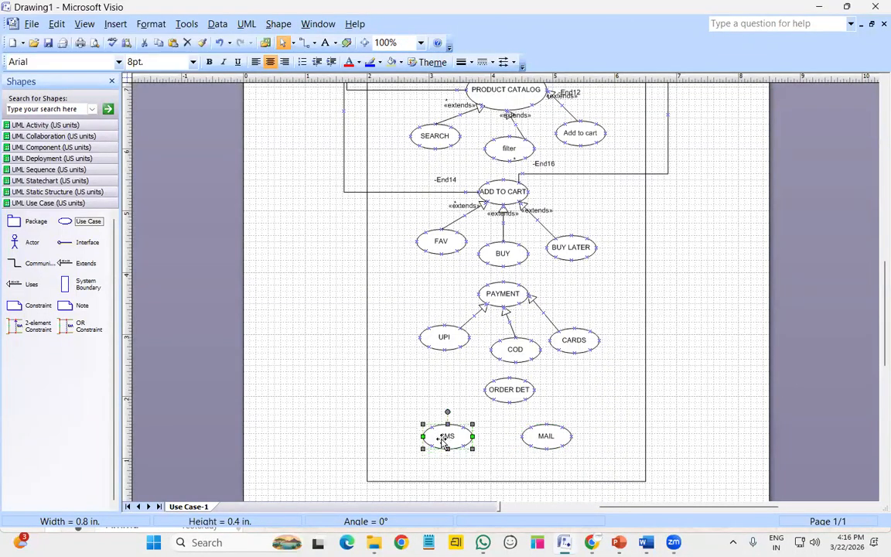
{"action": "left_click", "coordinate": [565, 386]}
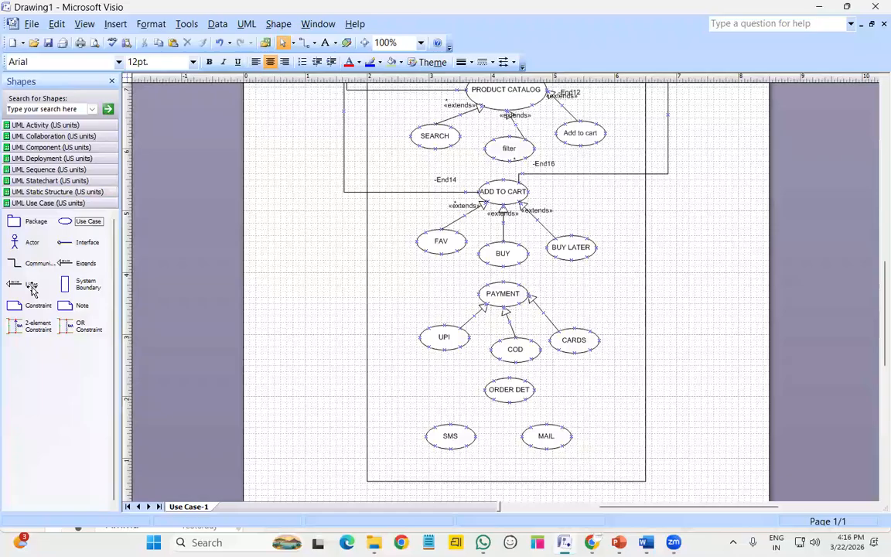
Draw «uses» links from ORDER DET to SMS and to MAIL
{"action": "left_click_drag", "start_coordinate": [31, 284], "coordinate": [493, 399]}
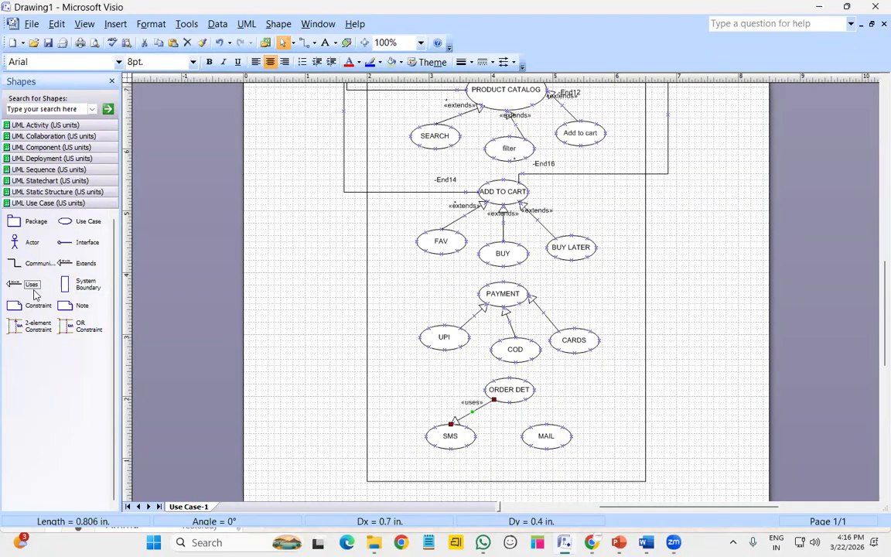
{"action": "left_click_drag", "start_coordinate": [31, 284], "coordinate": [546, 423]}
{"action": "left_click", "coordinate": [592, 458]}
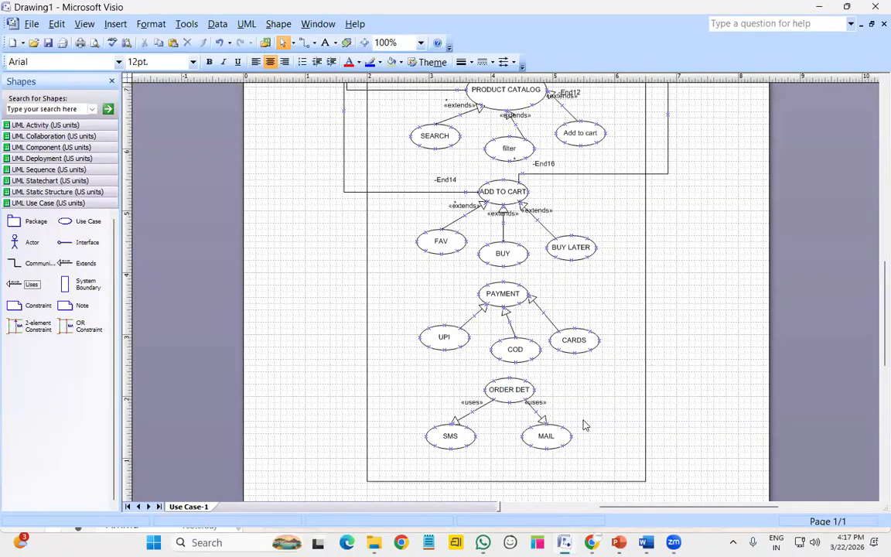
Connect the user actor to PAYMENT with a right-angle communication line
{"action": "scroll", "coordinate": [586, 425], "scroll_direction": "up", "scroll_amount": 5}
{"action": "scroll", "coordinate": [585, 422], "scroll_direction": "down", "scroll_amount": 1}
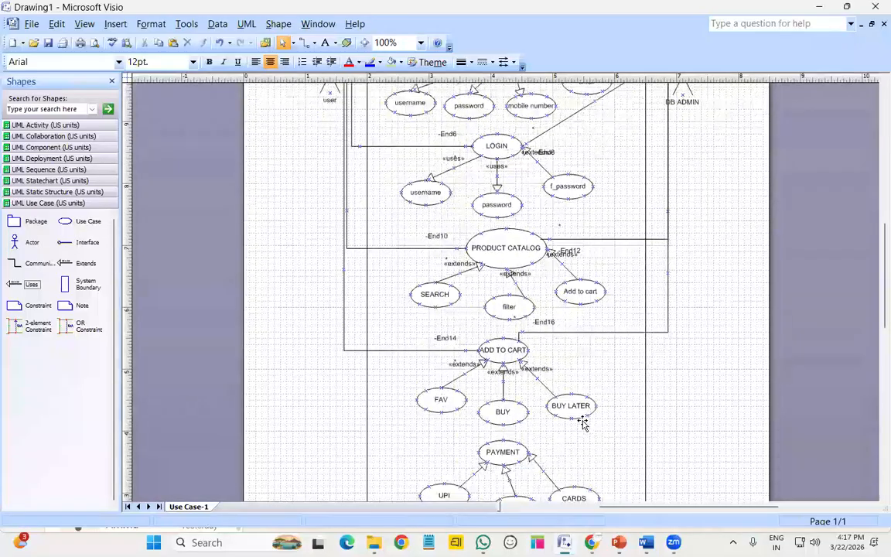
{"action": "scroll", "coordinate": [584, 424], "scroll_direction": "up", "scroll_amount": 3}
{"action": "left_click_drag", "start_coordinate": [39, 263], "coordinate": [364, 192]}
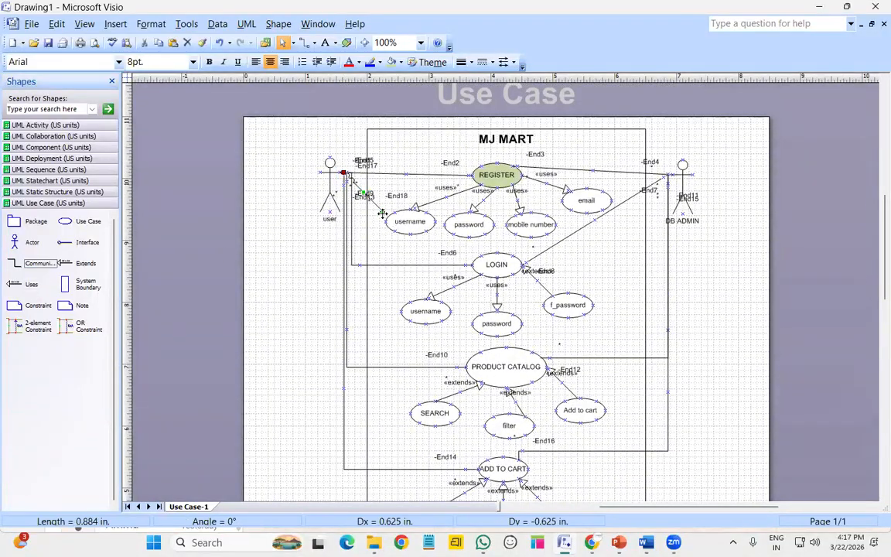
{"action": "mouse_move", "coordinate": [379, 252]}
{"action": "left_mouse_down"}
{"action": "mouse_move", "coordinate": [415, 435]}
{"action": "mouse_move", "coordinate": [438, 496]}
{"action": "mouse_move", "coordinate": [484, 503]}
{"action": "mouse_move", "coordinate": [474, 358]}
{"action": "left_mouse_up"}
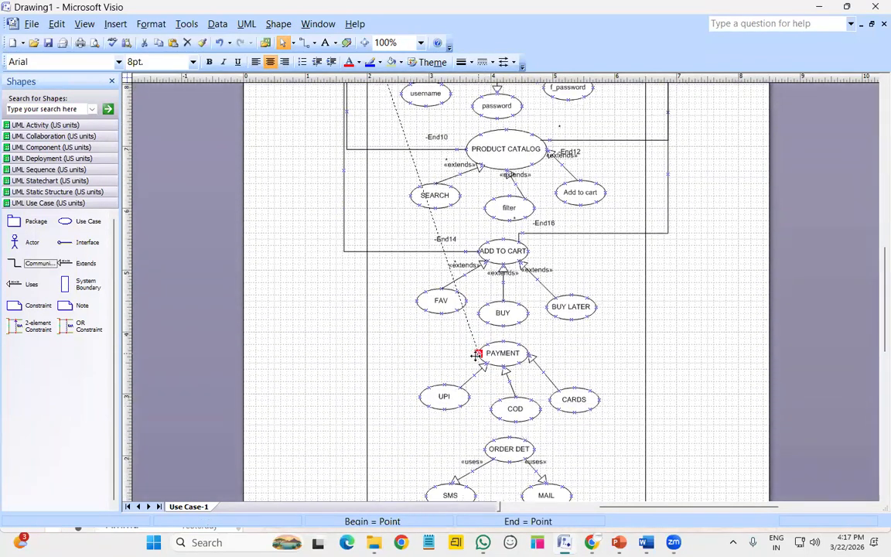
{"action": "right_click", "coordinate": [435, 221]}
{"action": "left_click", "coordinate": [473, 386]}
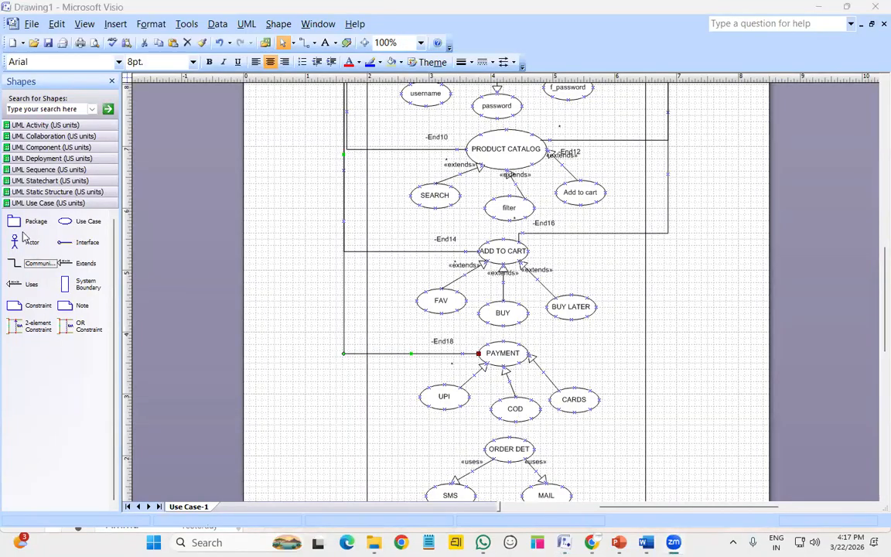
Add a 'Payment gateway' actor right of PAYMENT and link it to PAYMENT
{"action": "left_click_drag", "start_coordinate": [17, 246], "coordinate": [694, 363]}
{"action": "double_click", "coordinate": [694, 363]}
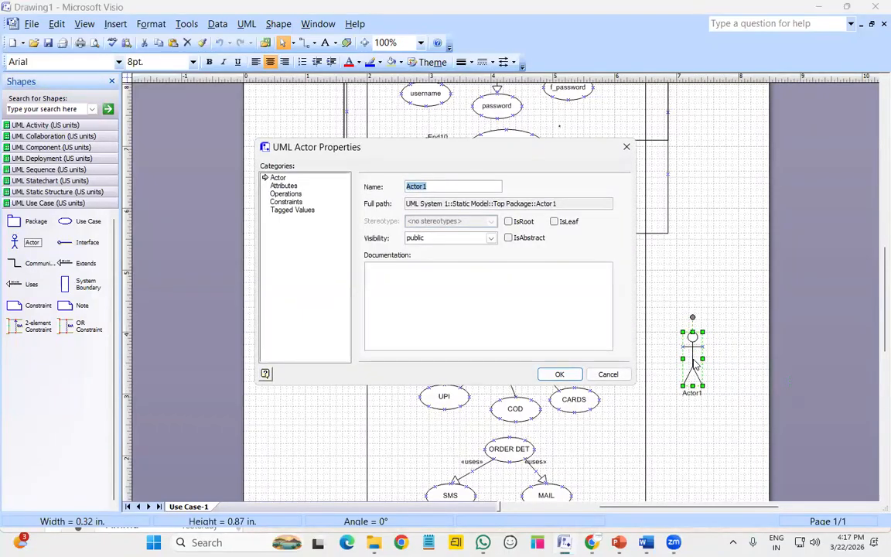
{"action": "type", "text": "Payment gateway"}
{"action": "key", "text": "Return"}
{"action": "left_click", "coordinate": [731, 294]}
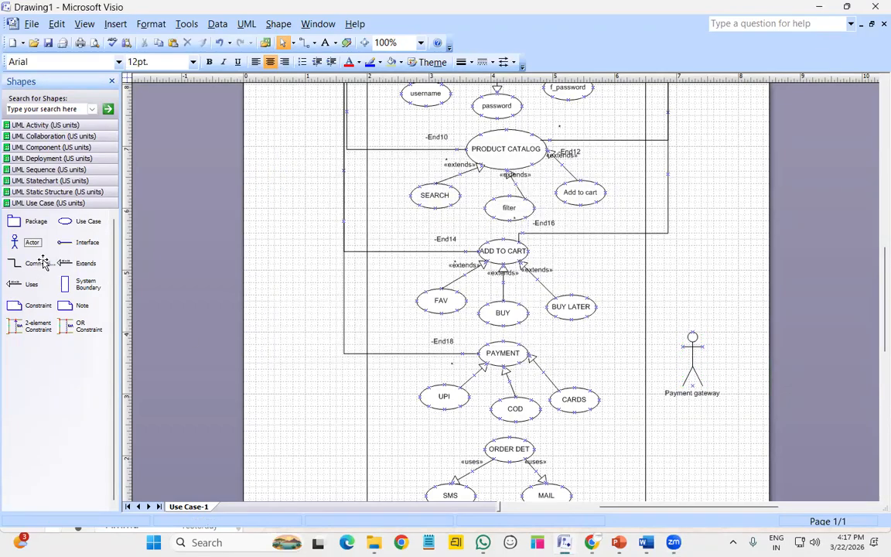
{"action": "left_click_drag", "start_coordinate": [35, 263], "coordinate": [530, 360]}
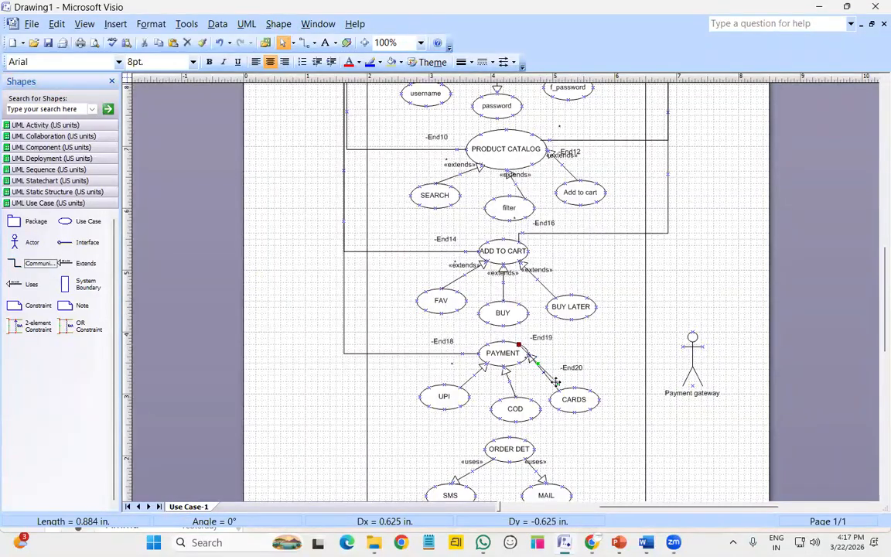
{"action": "left_click_drag", "start_coordinate": [661, 351], "coordinate": [691, 345]}
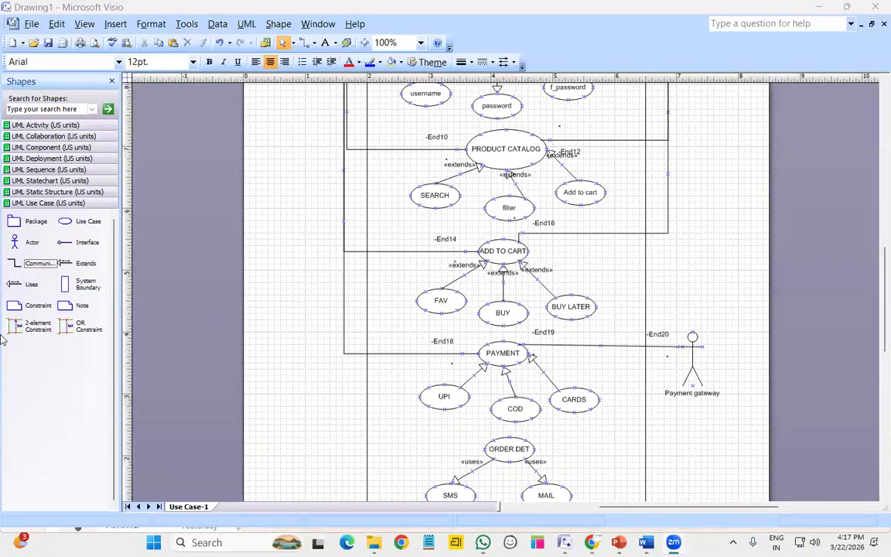
Add a DELIVERY actor below Payment gateway and connect it to ORDER DET
{"action": "left_click_drag", "start_coordinate": [33, 246], "coordinate": [692, 461]}
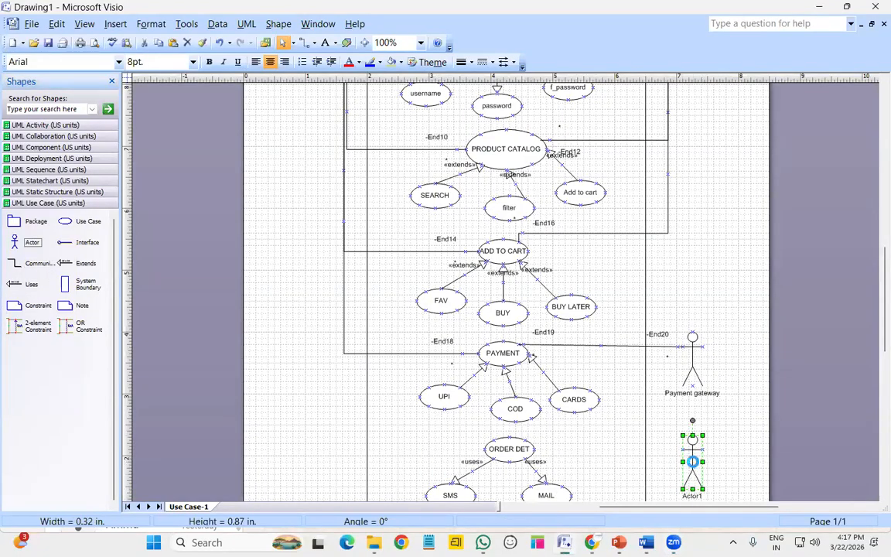
{"action": "double_click", "coordinate": [693, 462]}
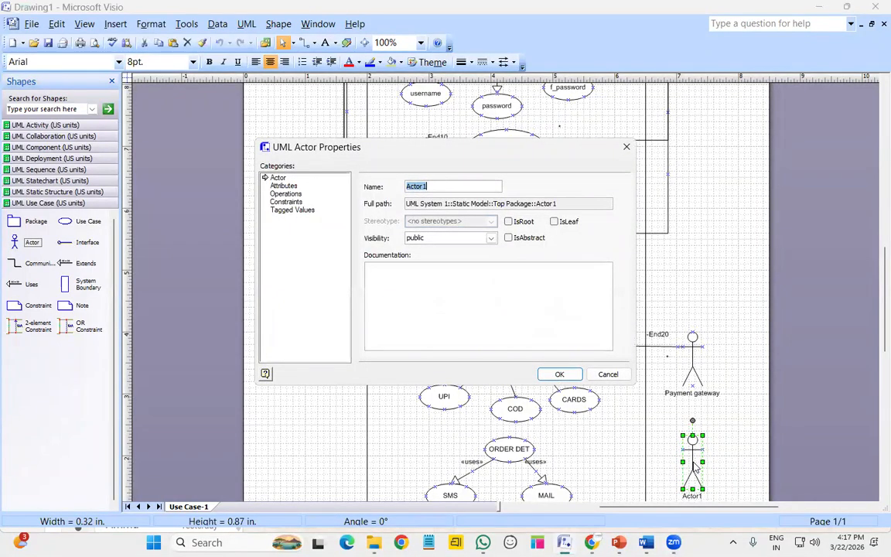
{"action": "type", "text": "DELIVERY"}
{"action": "key", "text": "Return"}
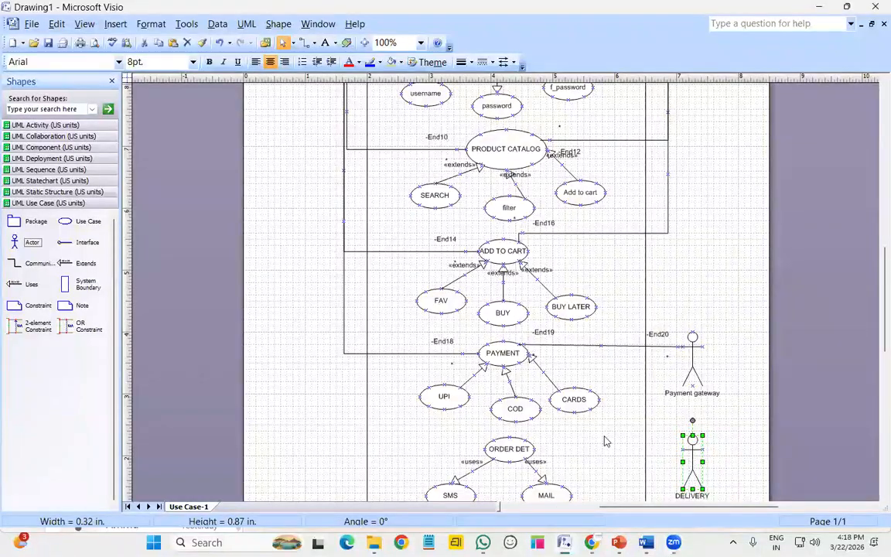
{"action": "scroll", "coordinate": [552, 430], "scroll_direction": "down", "scroll_amount": 2}
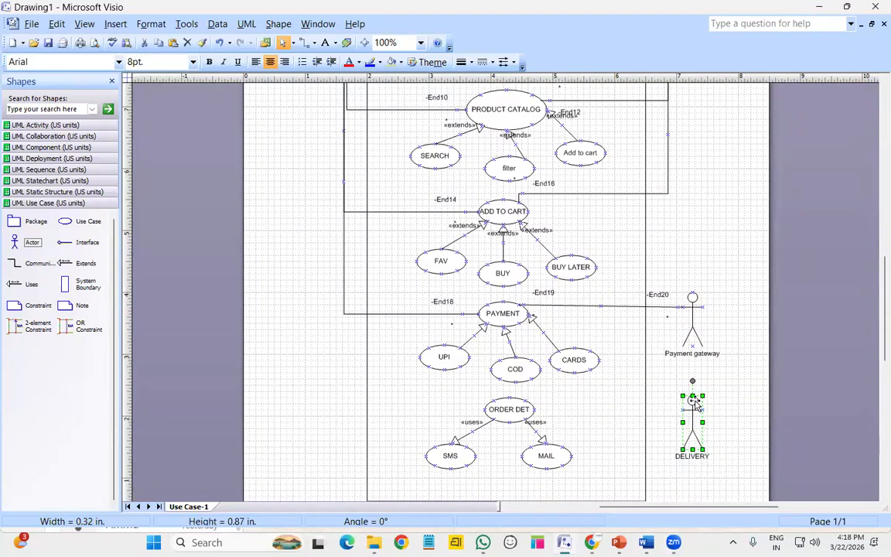
{"action": "left_click", "coordinate": [719, 418]}
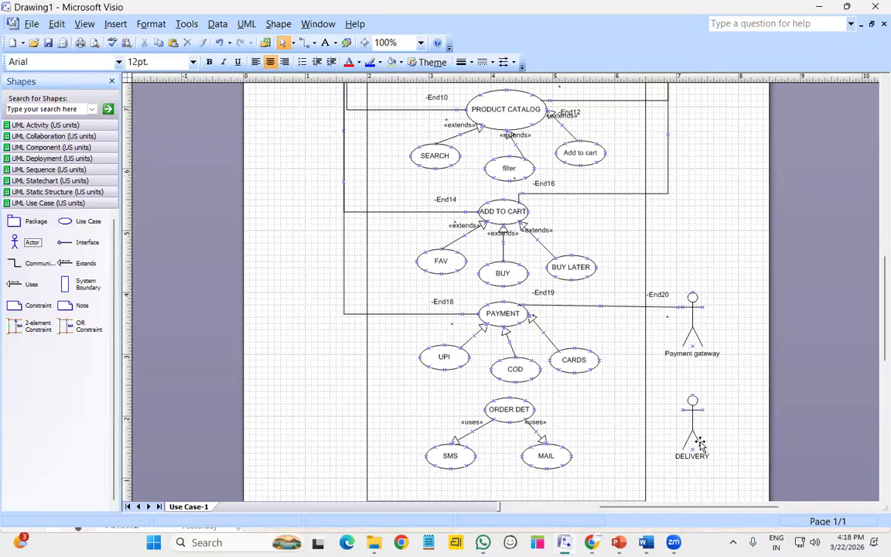
{"action": "left_click_drag", "start_coordinate": [467, 375], "coordinate": [683, 409]}
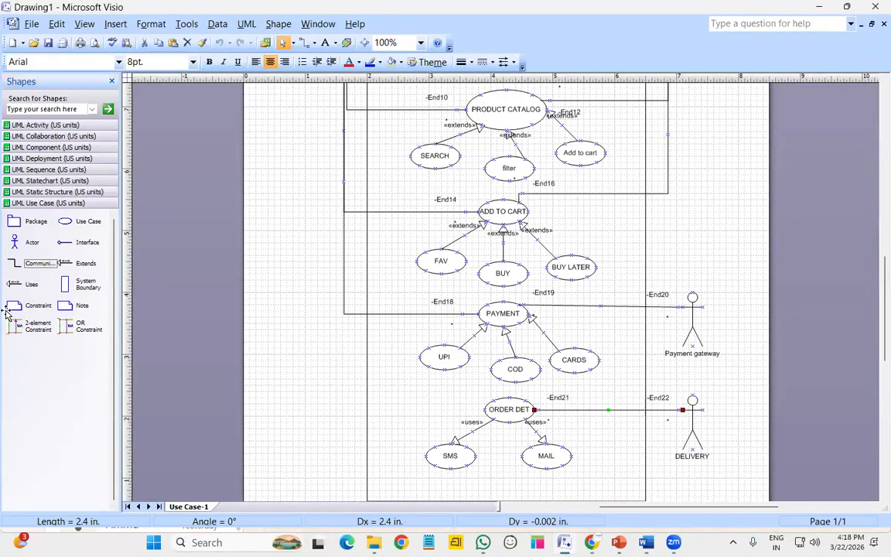
Link the user actor to ORDER DET with a right-angle communication line
{"action": "left_click", "coordinate": [35, 264]}
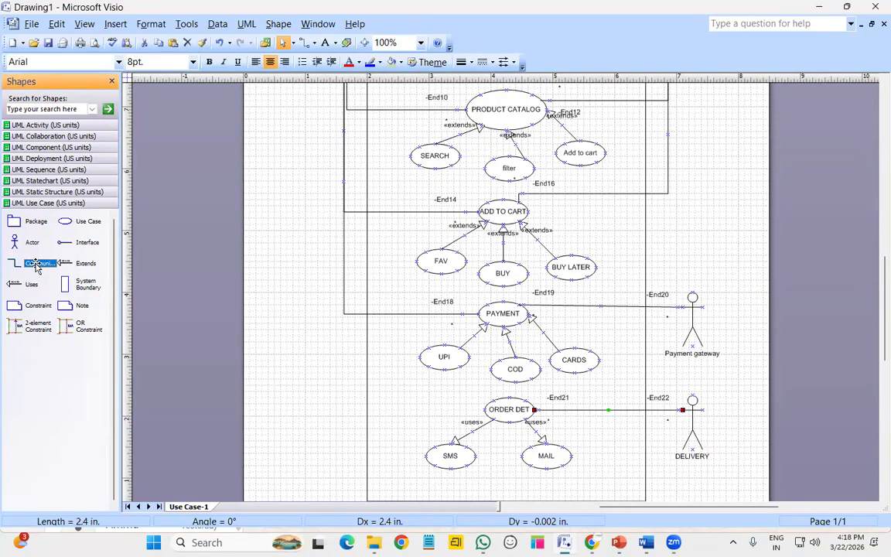
{"action": "scroll", "coordinate": [210, 248], "scroll_direction": "up", "scroll_amount": 5}
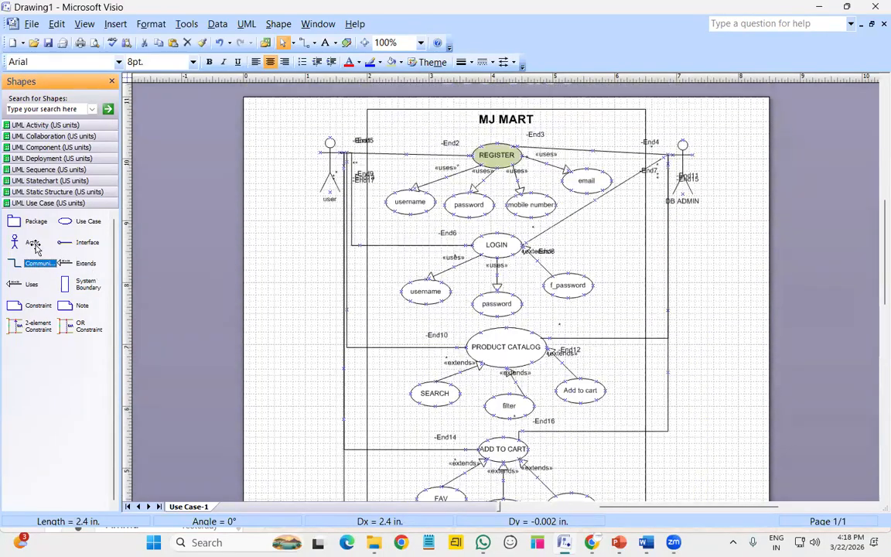
{"action": "left_click_drag", "start_coordinate": [37, 262], "coordinate": [408, 535]}
{"action": "left_click_drag", "start_coordinate": [405, 500], "coordinate": [485, 469]}
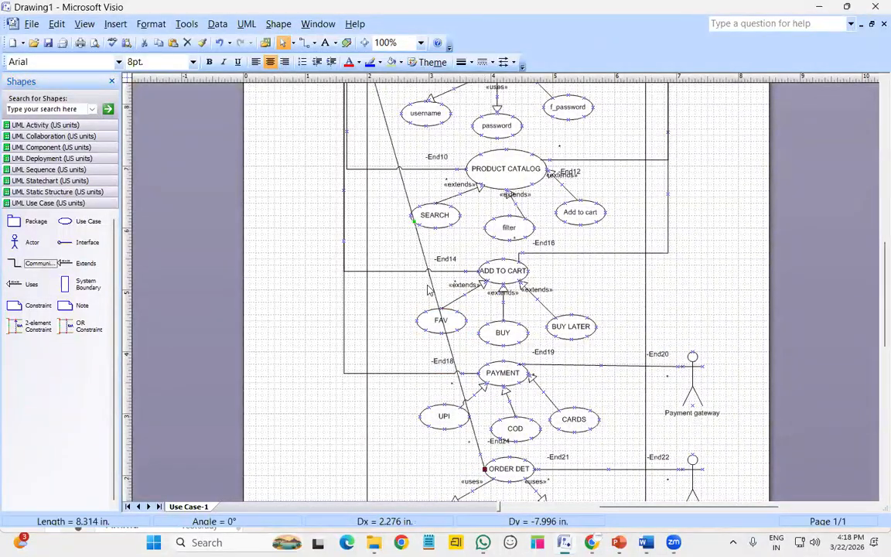
{"action": "right_click", "coordinate": [429, 284]}
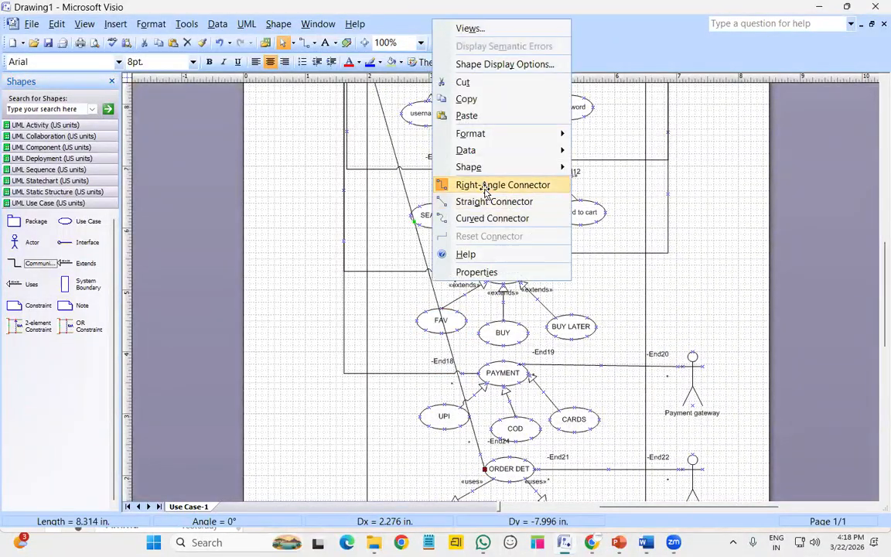
{"action": "left_click", "coordinate": [485, 185]}
Zoom the page out to 75%
{"action": "scroll", "coordinate": [571, 324], "scroll_direction": "up", "scroll_amount": 3}
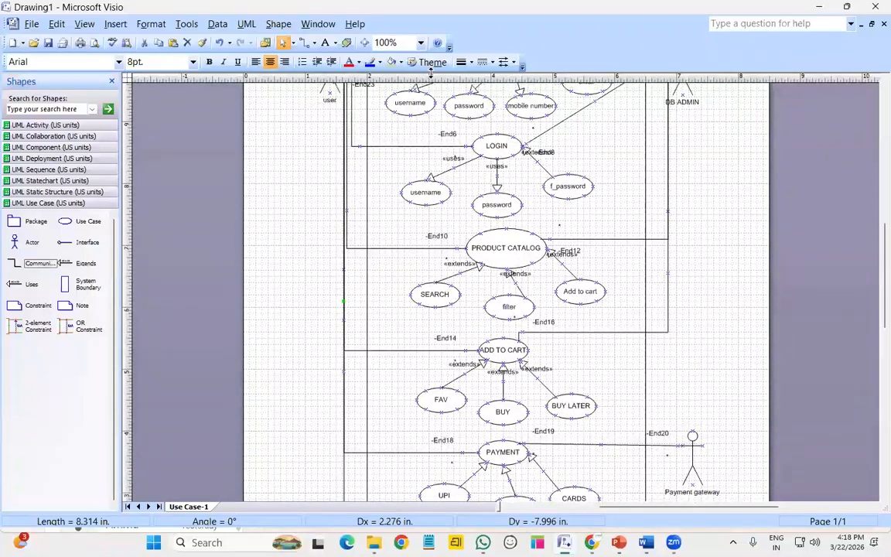
{"action": "left_click", "coordinate": [421, 42]}
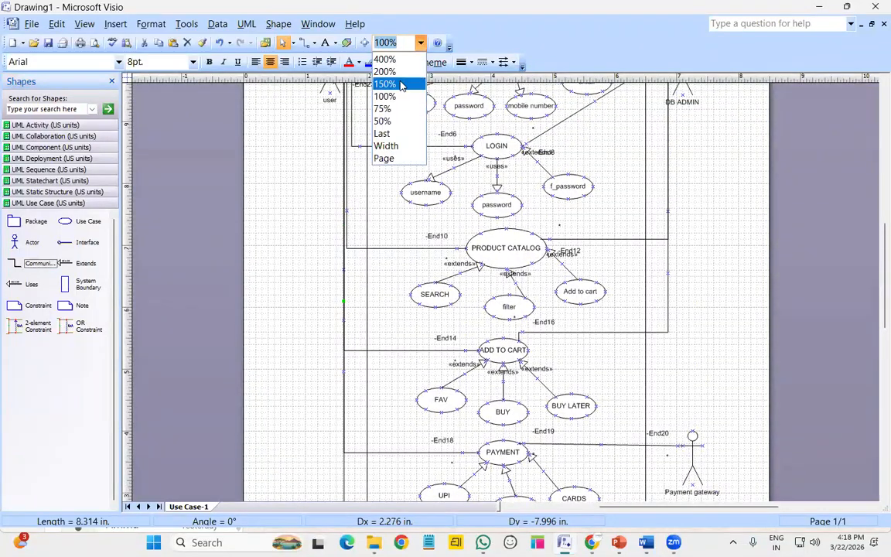
{"action": "left_click", "coordinate": [383, 109]}
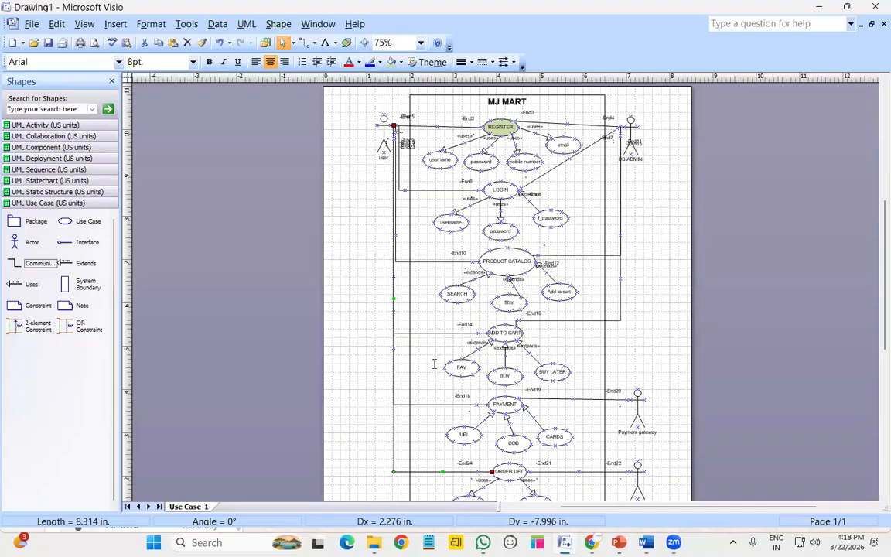
{"action": "left_click", "coordinate": [776, 349]}
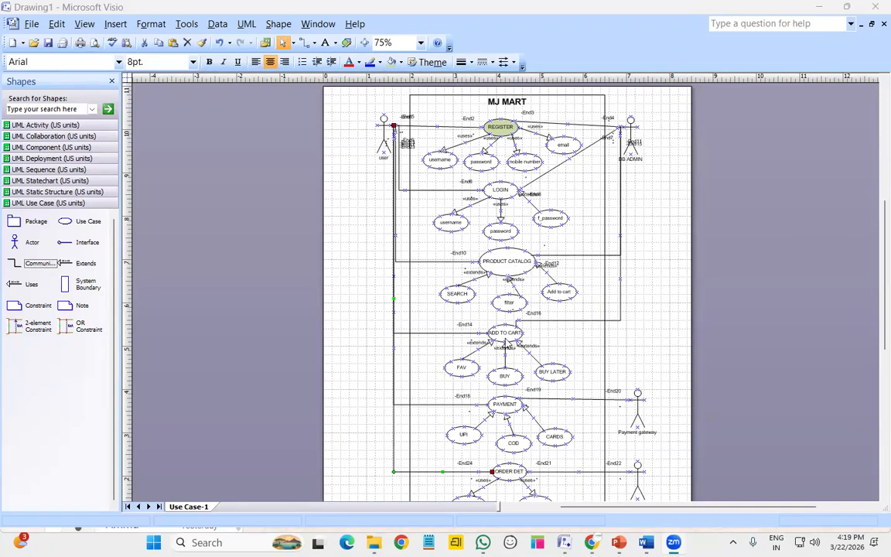
{"action": "scroll", "coordinate": [505, 346], "scroll_direction": "down", "scroll_amount": 1}
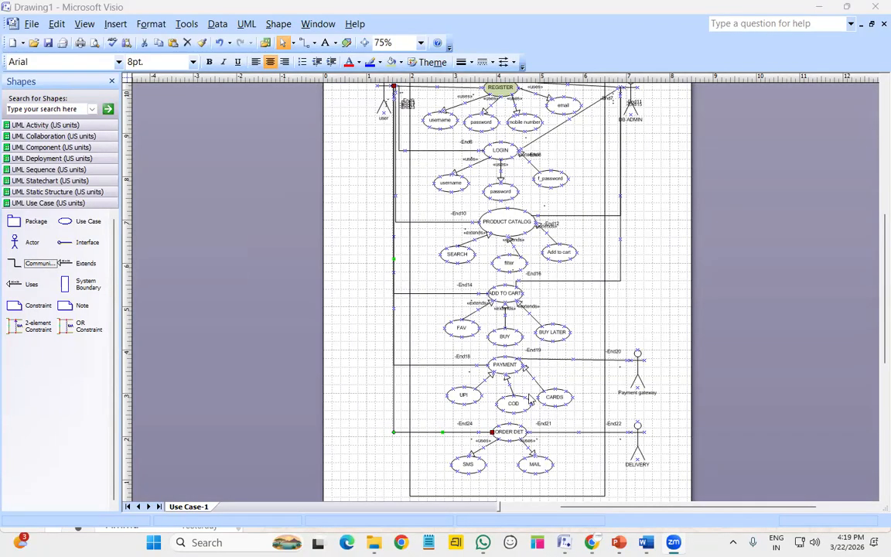
{"action": "left_click", "coordinate": [536, 444]}
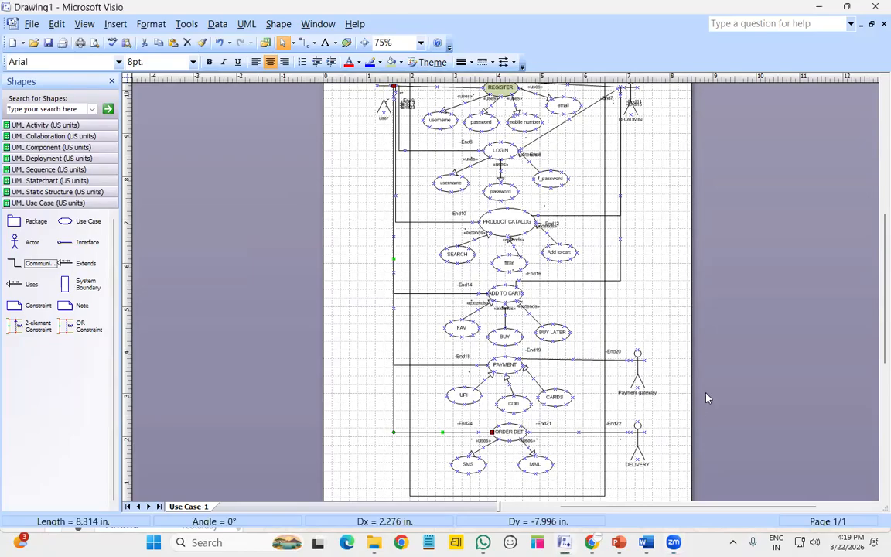
{"action": "left_click", "coordinate": [652, 336]}
{"action": "scroll", "coordinate": [652, 336], "scroll_direction": "up", "scroll_amount": 2}
{"action": "scroll", "coordinate": [652, 336], "scroll_direction": "down", "scroll_amount": 2}
{"action": "scroll", "coordinate": [652, 336], "scroll_direction": "up", "scroll_amount": 1}
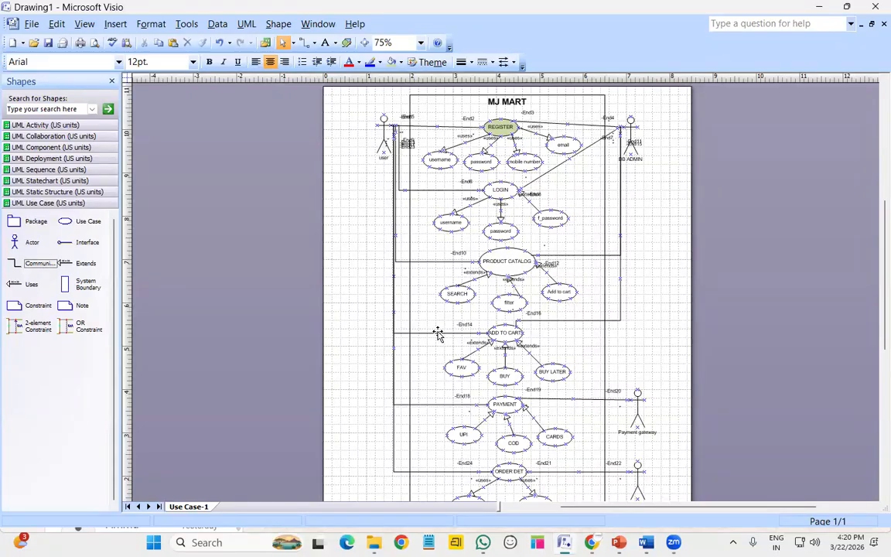
{"action": "scroll", "coordinate": [463, 328], "scroll_direction": "down", "scroll_amount": 3}
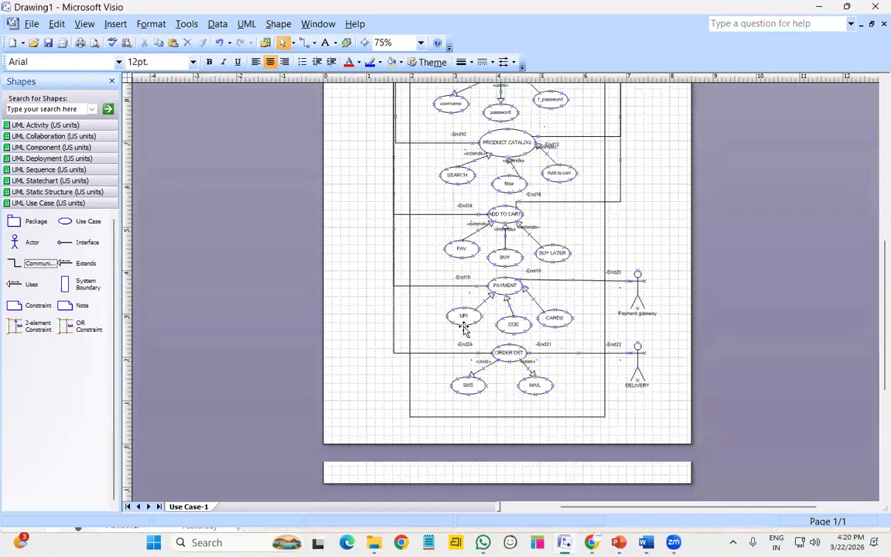
{"action": "scroll", "coordinate": [464, 329], "scroll_direction": "up", "scroll_amount": 6}
{"action": "scroll", "coordinate": [464, 329], "scroll_direction": "down", "scroll_amount": 3}
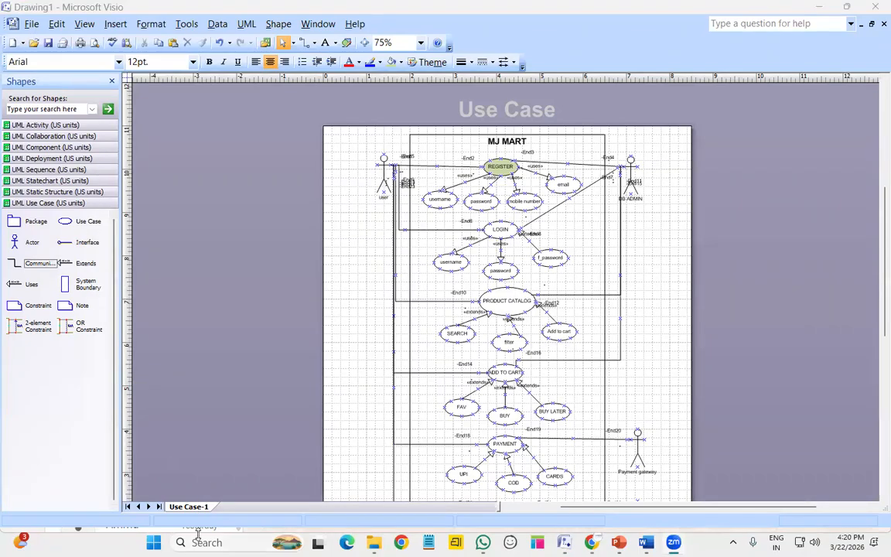
Insert a new page from the page tab's menu, keeping the default name Page-2
{"action": "right_click", "coordinate": [199, 506]}
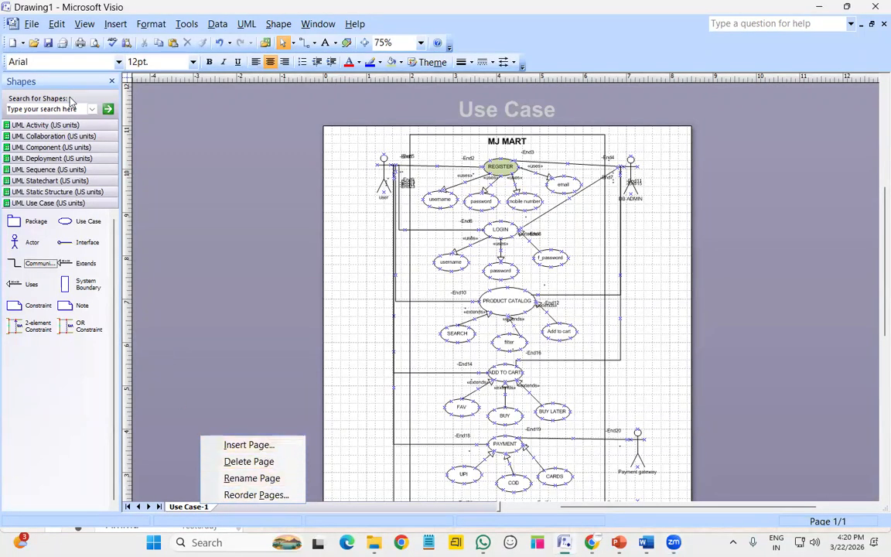
{"action": "left_click", "coordinate": [151, 238]}
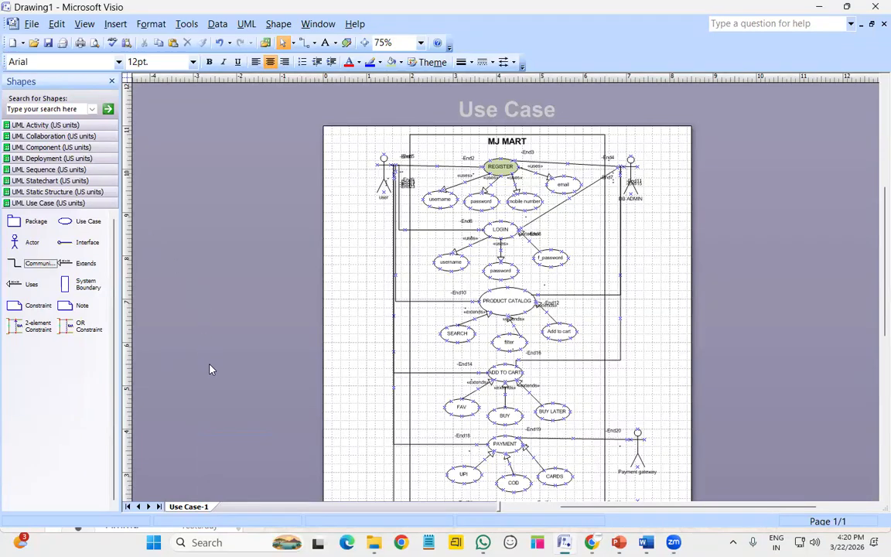
{"action": "left_click", "coordinate": [32, 24]}
{"action": "mouse_move", "coordinate": [85, 43]}
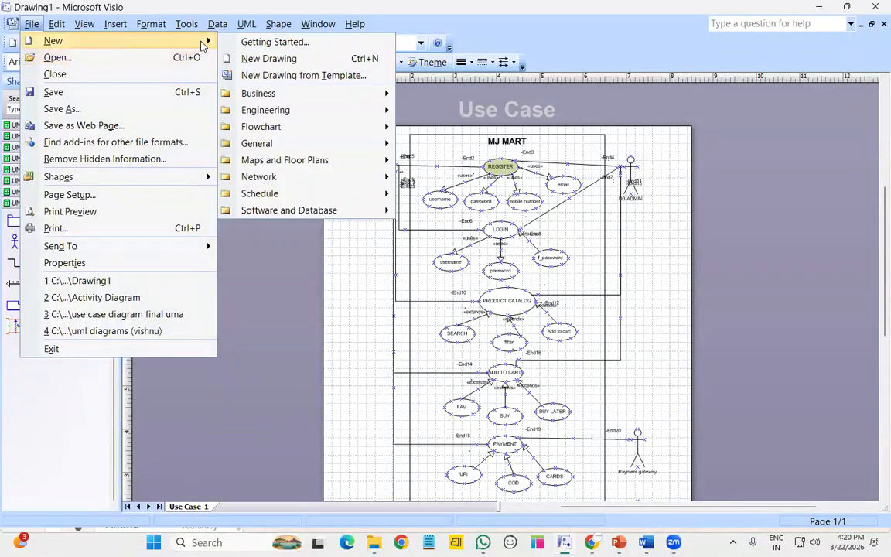
{"action": "left_click", "coordinate": [265, 323]}
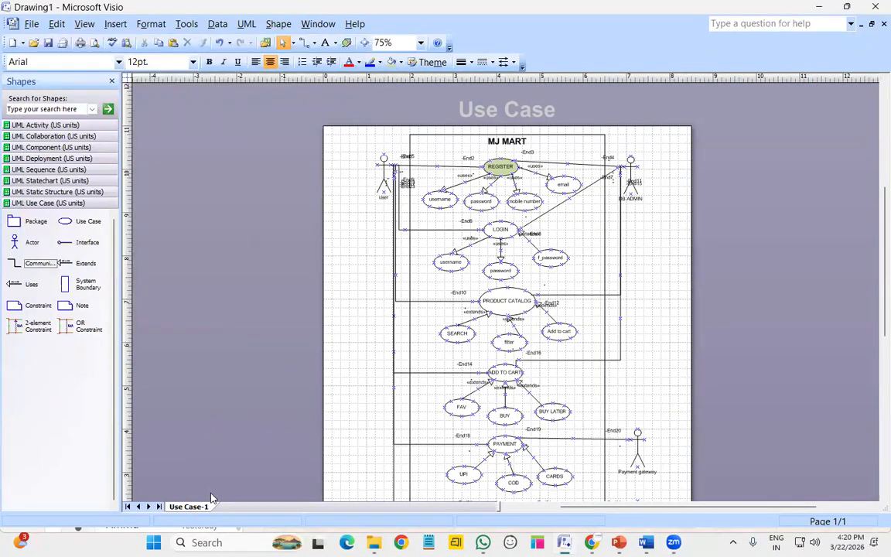
{"action": "right_click", "coordinate": [189, 506]}
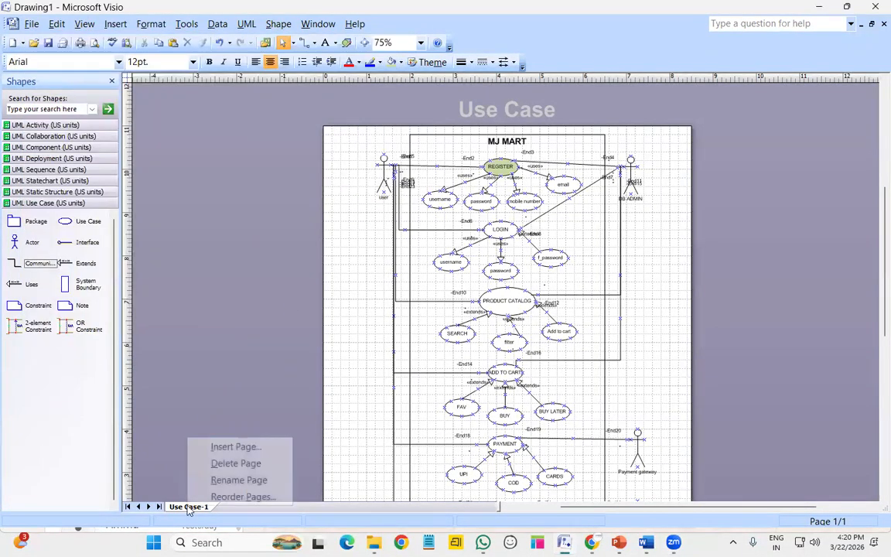
{"action": "left_click", "coordinate": [253, 448]}
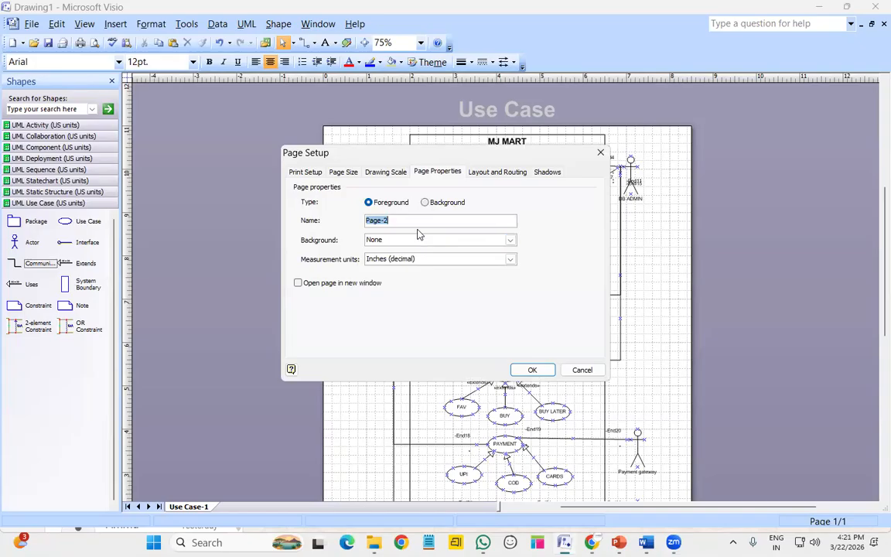
{"action": "left_click", "coordinate": [532, 370]}
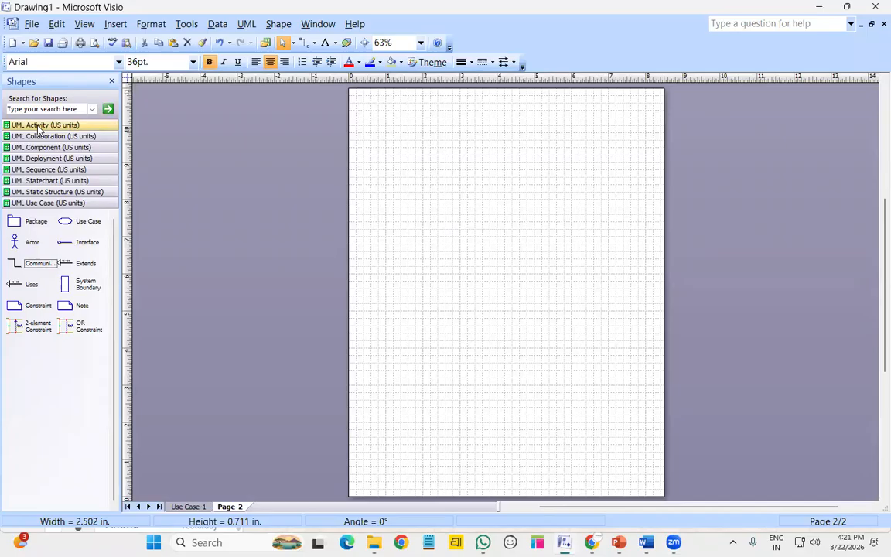
Show the UML Activity stencil and set the zoom to 100%
{"action": "left_click", "coordinate": [37, 127]}
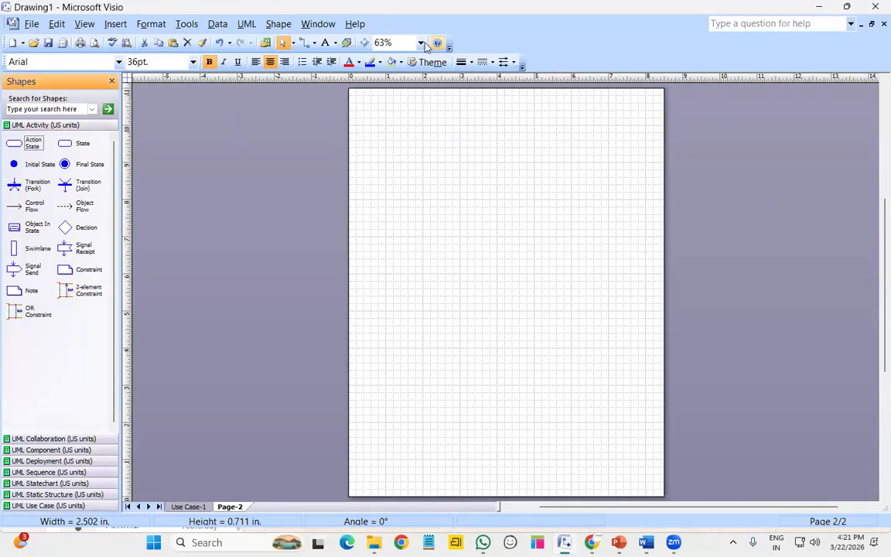
{"action": "left_click", "coordinate": [387, 43]}
{"action": "left_click", "coordinate": [391, 96]}
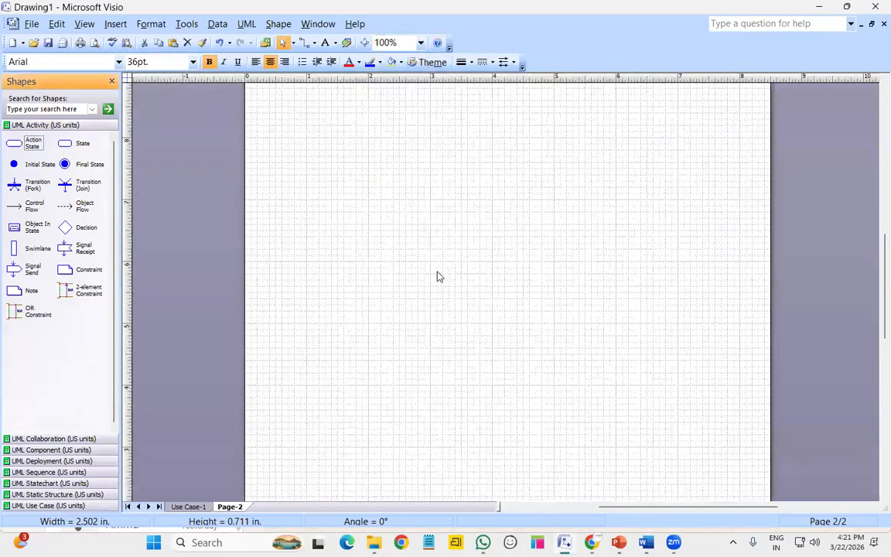
{"action": "scroll", "coordinate": [437, 276], "scroll_direction": "up", "scroll_amount": 3}
{"action": "scroll", "coordinate": [437, 276], "scroll_direction": "down", "scroll_amount": 3}
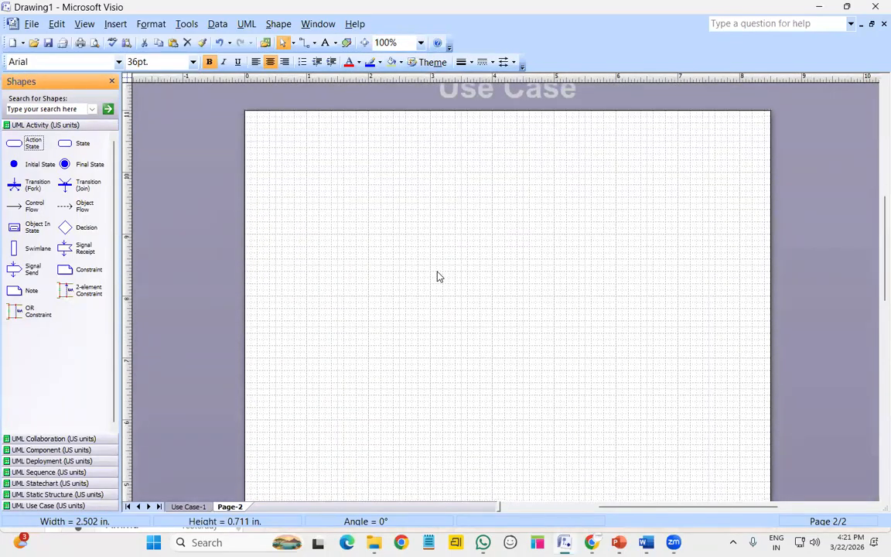
Place a trial initial state, action state, control flow, and widened fork and join bars
{"action": "left_click_drag", "start_coordinate": [15, 164], "coordinate": [416, 204]}
{"action": "left_click_drag", "start_coordinate": [487, 185], "coordinate": [493, 159]}
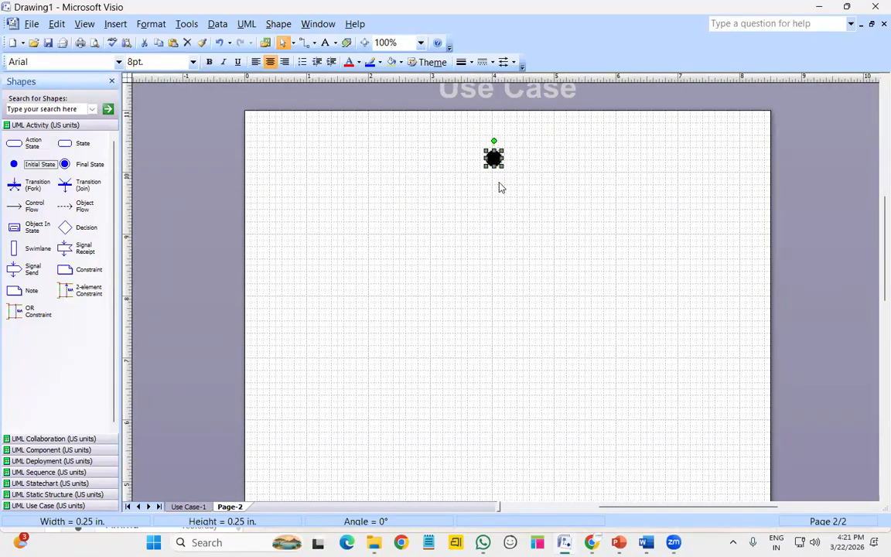
{"action": "left_click_drag", "start_coordinate": [33, 144], "coordinate": [495, 215]}
{"action": "left_click", "coordinate": [453, 320]}
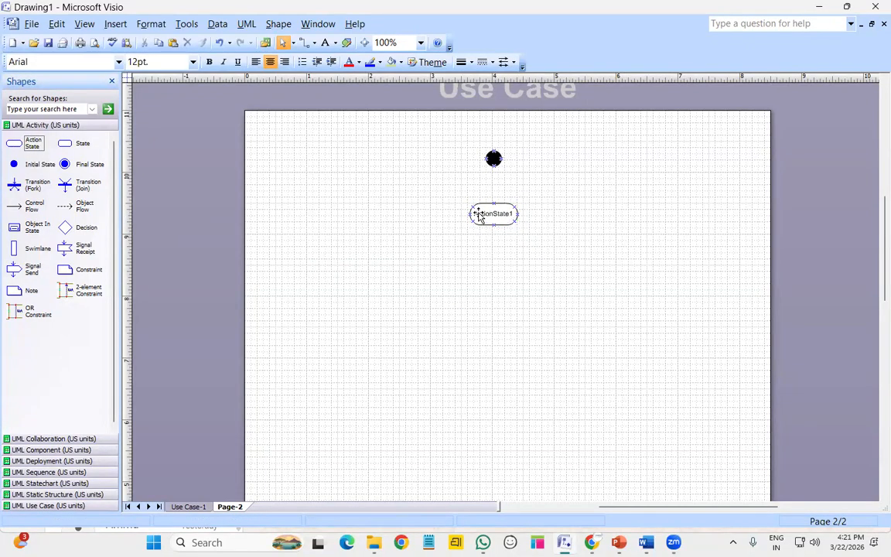
{"action": "left_click_drag", "start_coordinate": [34, 207], "coordinate": [539, 165]}
{"action": "left_click_drag", "start_coordinate": [499, 197], "coordinate": [494, 203]}
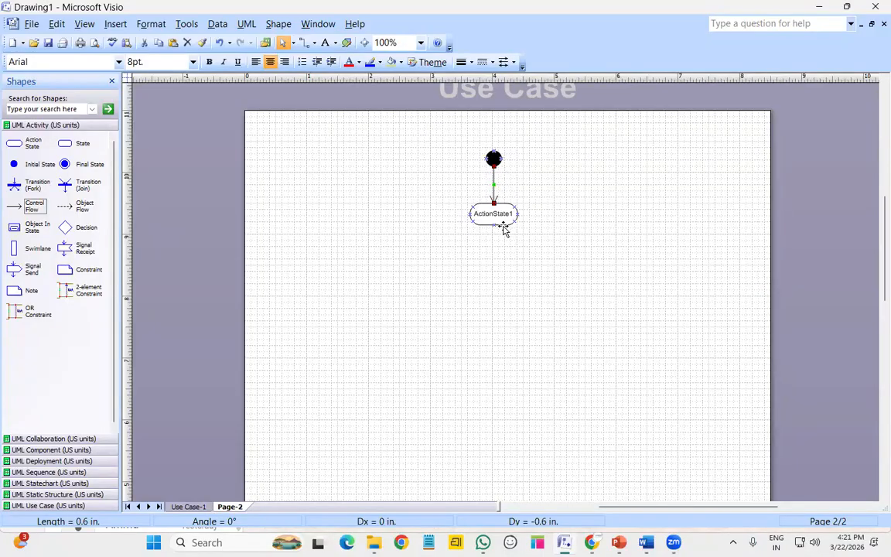
{"action": "left_click_drag", "start_coordinate": [19, 184], "coordinate": [514, 280]}
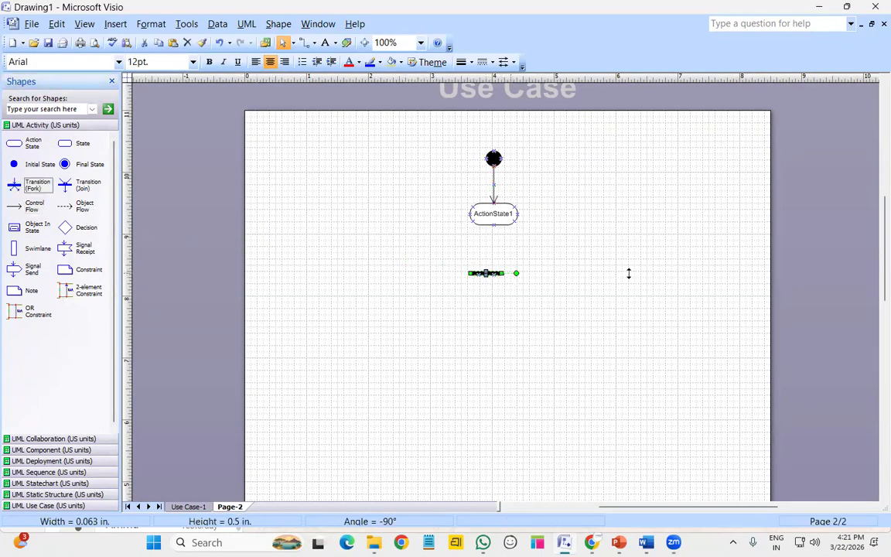
{"action": "left_click_drag", "start_coordinate": [629, 273], "coordinate": [630, 273]}
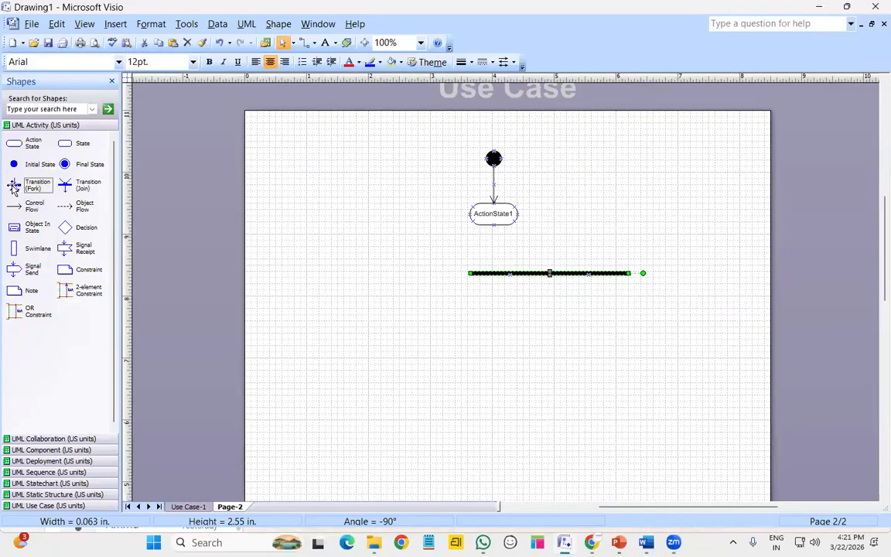
{"action": "left_click_drag", "start_coordinate": [90, 204], "coordinate": [551, 339]}
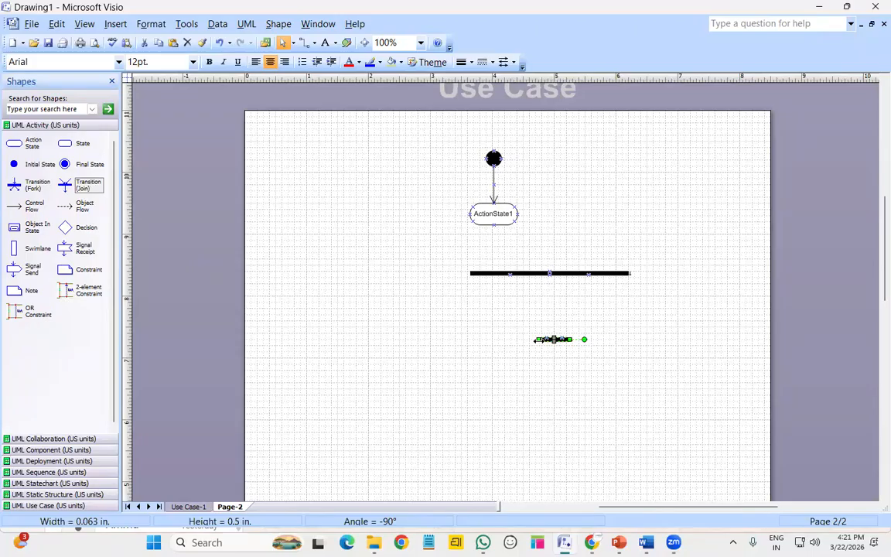
{"action": "left_click_drag", "start_coordinate": [474, 331], "coordinate": [472, 335]}
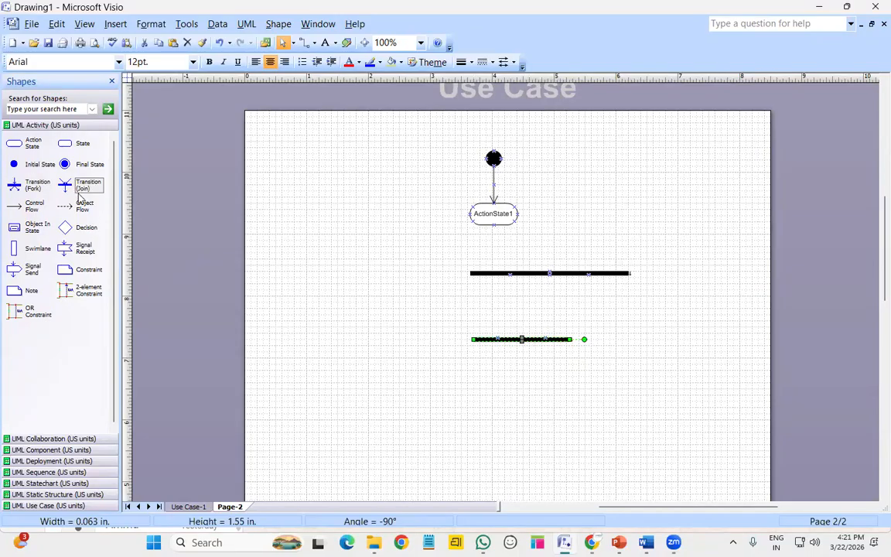
{"action": "left_click_drag", "start_coordinate": [599, 339], "coordinate": [620, 338]}
Add a trial decision diamond, final state and control flow, then delete every shape on the page
{"action": "left_click_drag", "start_coordinate": [82, 226], "coordinate": [397, 295]}
{"action": "left_click", "coordinate": [415, 344]}
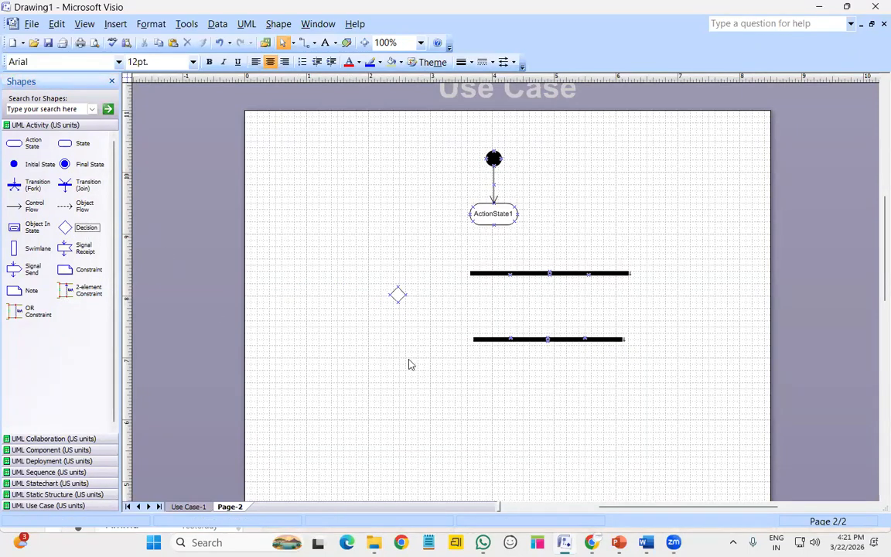
{"action": "left_click", "coordinate": [397, 306]}
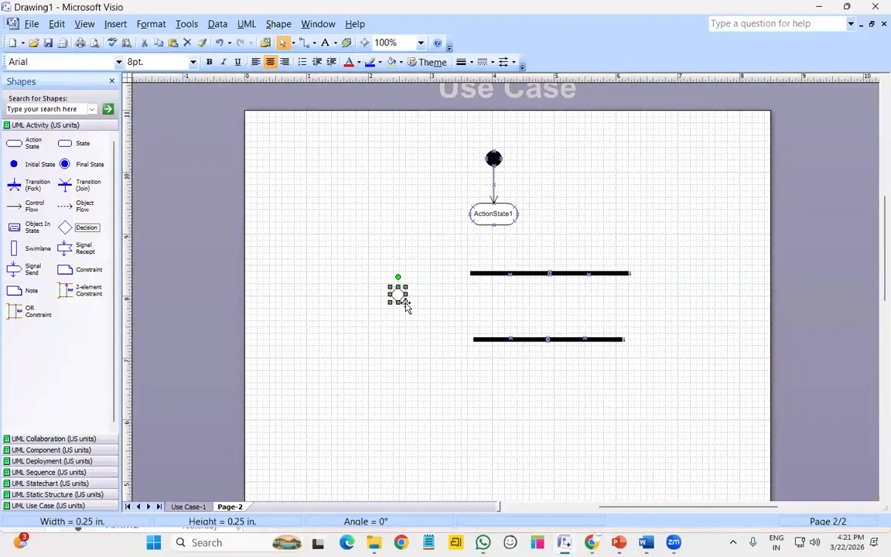
{"action": "left_click_drag", "start_coordinate": [407, 305], "coordinate": [418, 318]}
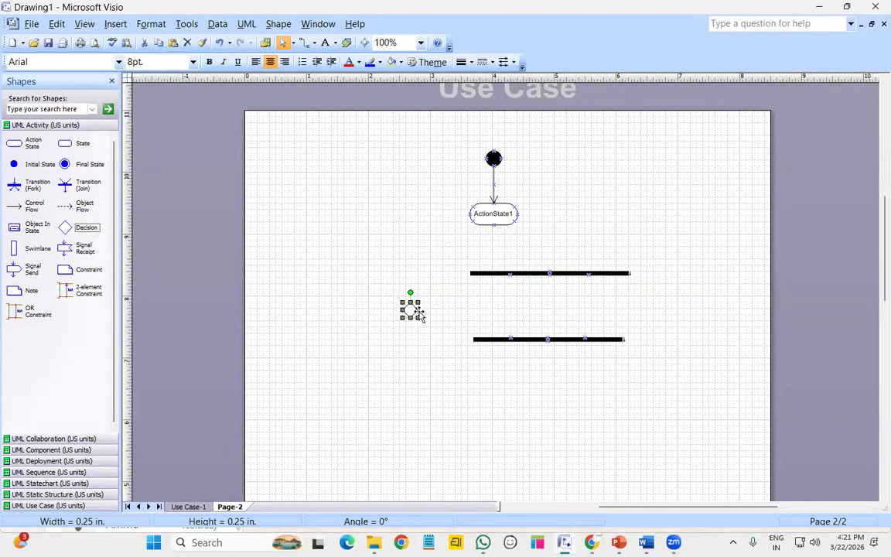
{"action": "left_click", "coordinate": [429, 368]}
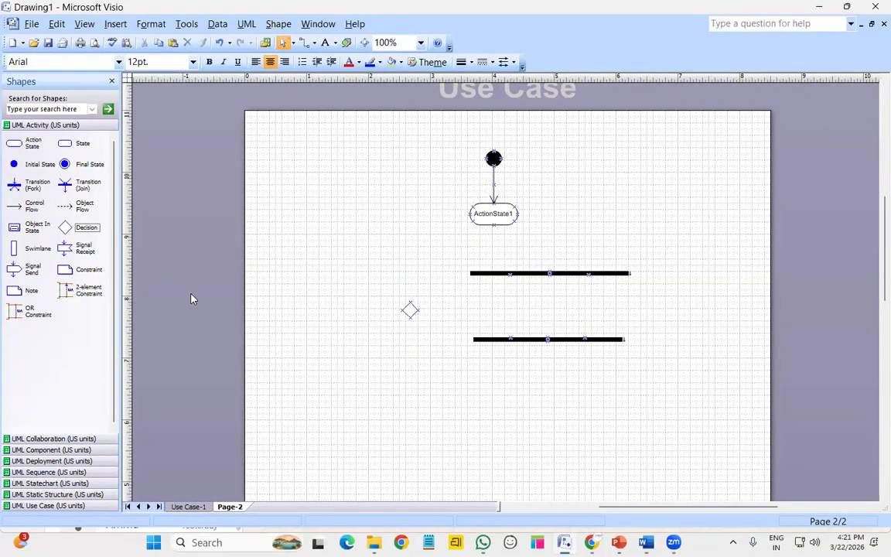
{"action": "left_click_drag", "start_coordinate": [64, 164], "coordinate": [512, 417]}
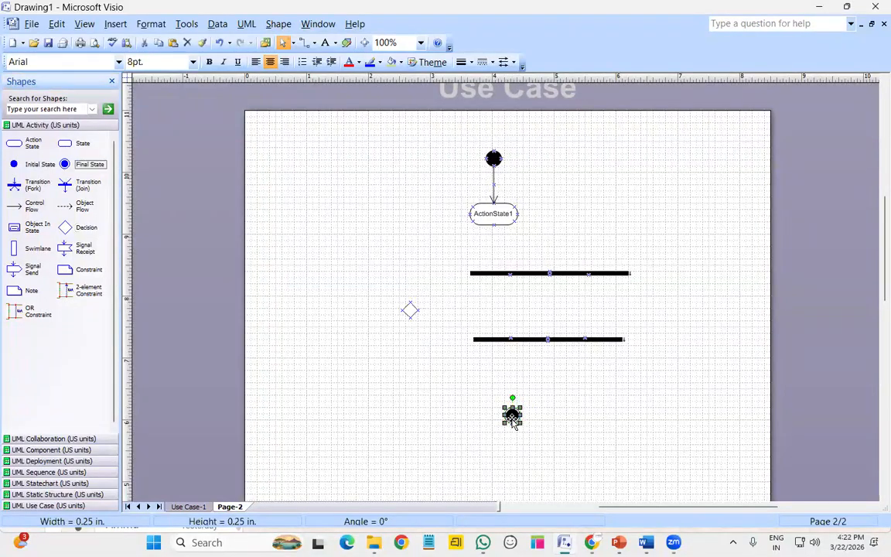
{"action": "left_click_drag", "start_coordinate": [28, 202], "coordinate": [426, 287]}
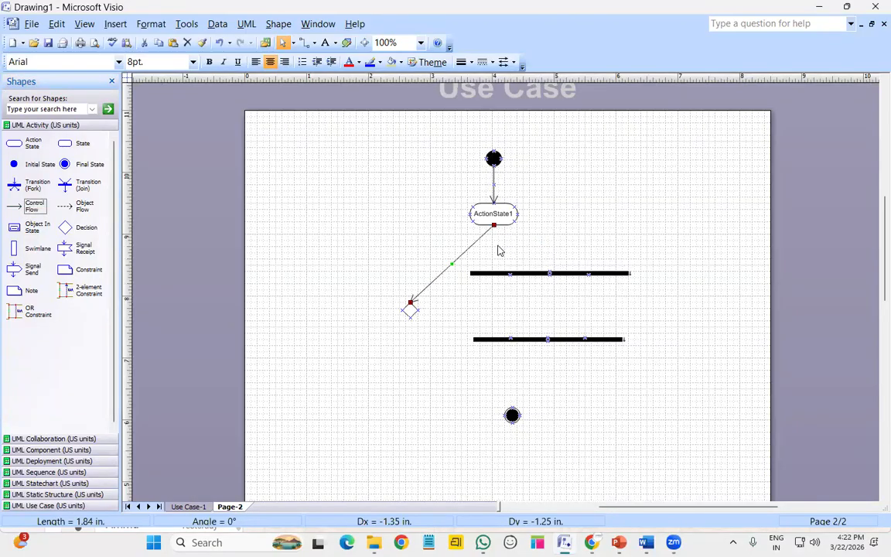
{"action": "left_click", "coordinate": [412, 314]}
{"action": "key", "text": "Right"}
{"action": "key", "text": "Right"}
{"action": "key", "text": "Right"}
{"action": "key", "text": "Right"}
{"action": "key", "text": "Right"}
{"action": "key", "text": "Right"}
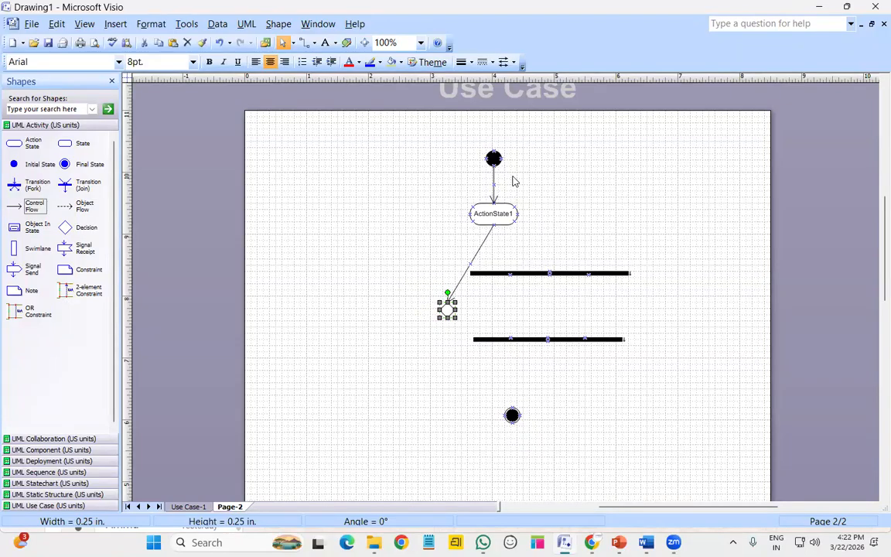
{"action": "key", "text": "ctrl+a"}
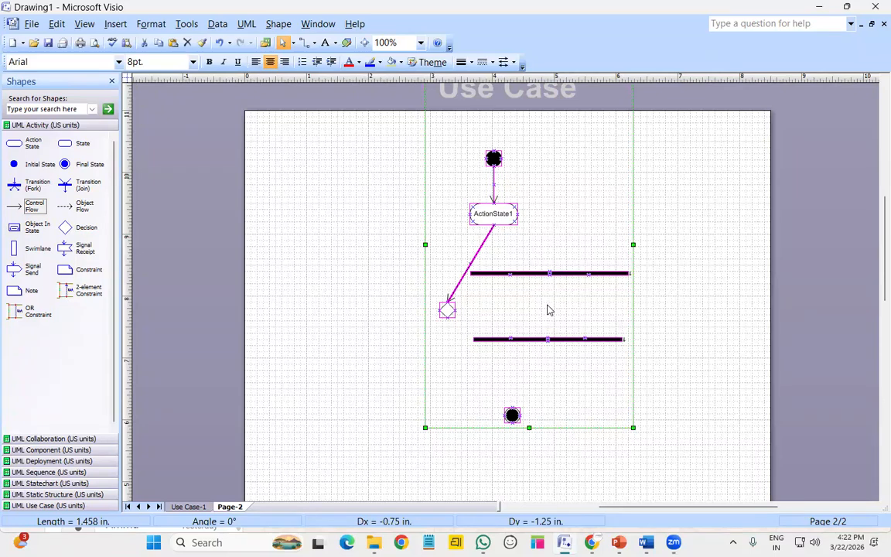
{"action": "key", "text": "Delete"}
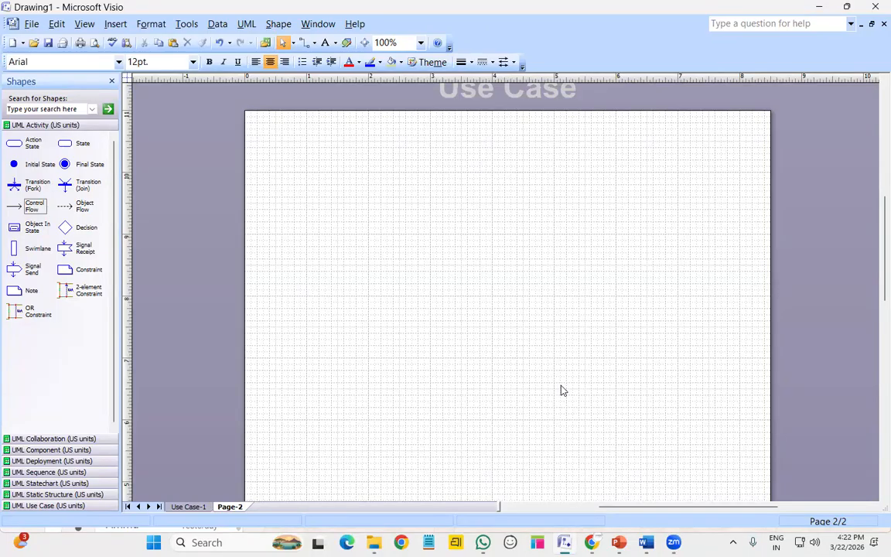
Place an initial state at the top of Page-2 and an action state named REGISTER below it
{"action": "left_click_drag", "start_coordinate": [40, 164], "coordinate": [484, 154]}
{"action": "left_click_drag", "start_coordinate": [17, 147], "coordinate": [483, 229]}
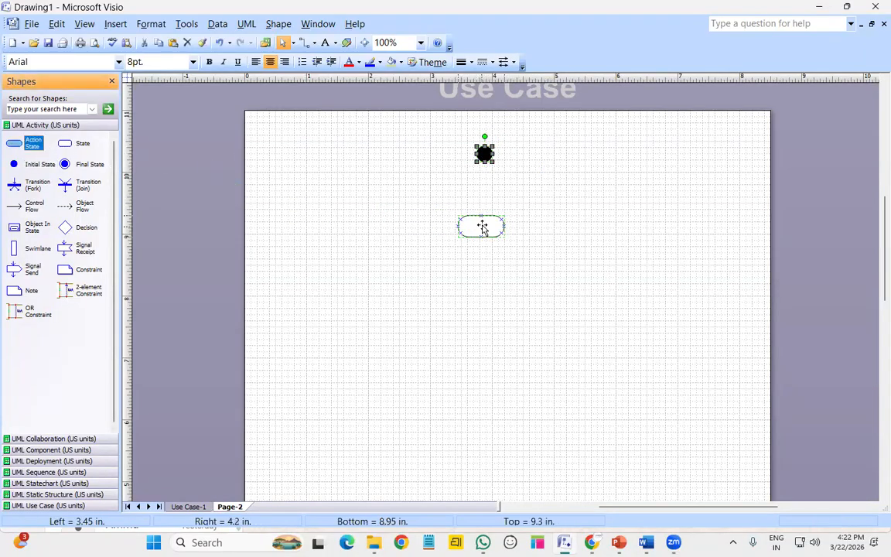
{"action": "double_click", "coordinate": [482, 227]}
{"action": "type", "text": "REGISTE"}
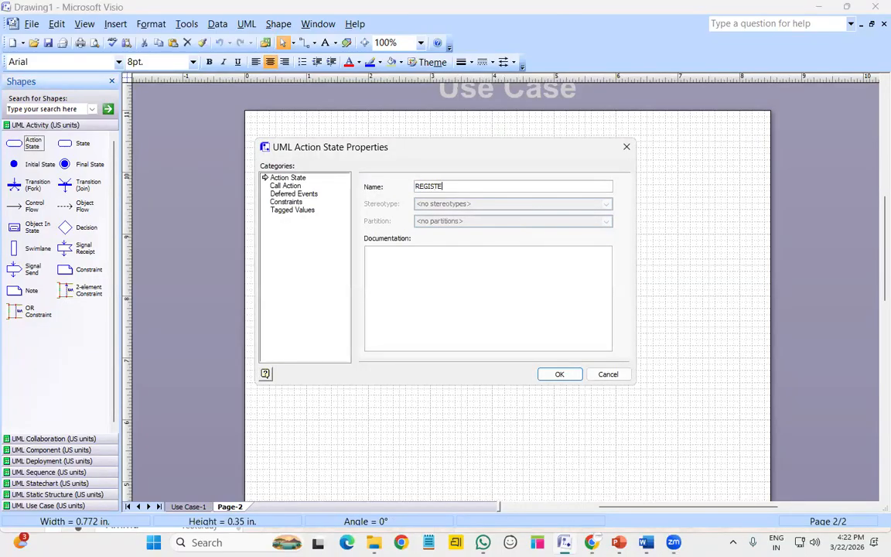
{"action": "type", "text": "R"}
{"action": "key", "text": "Return"}
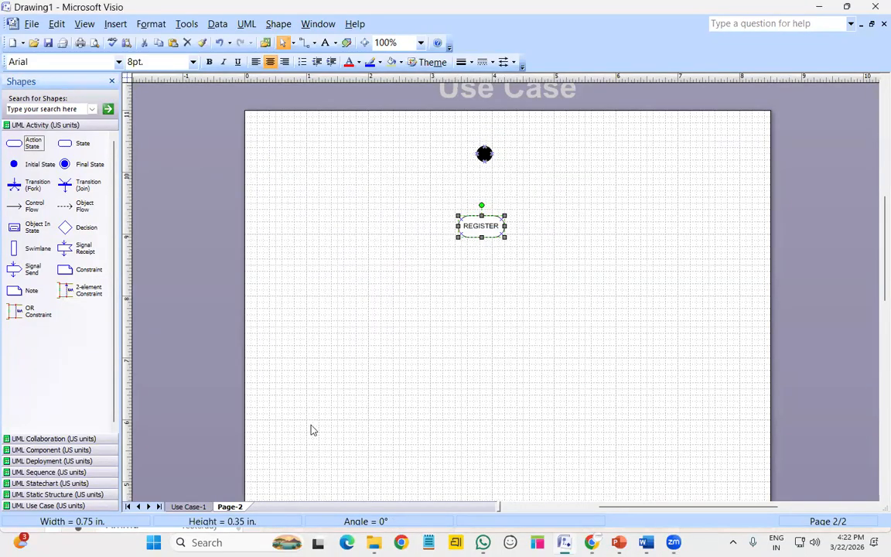
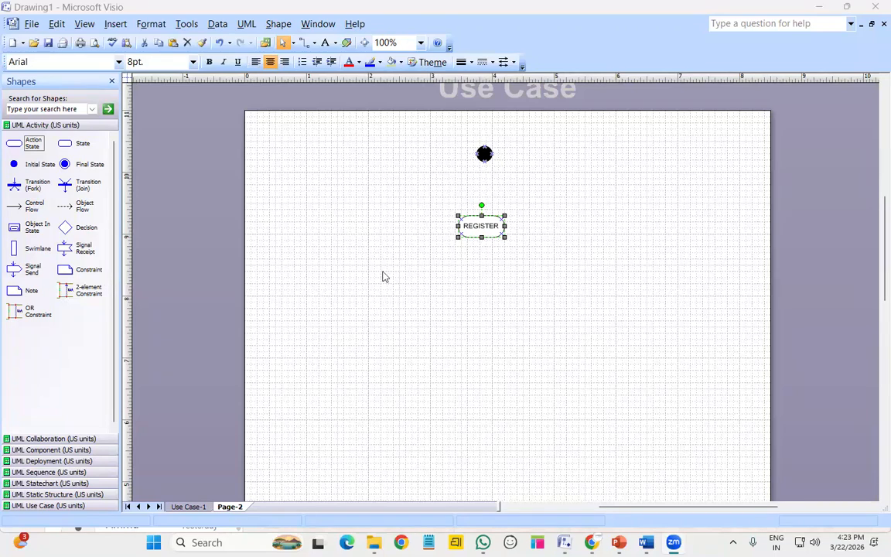
Add action states named username and password below REGISTER
{"action": "left_click", "coordinate": [539, 244]}
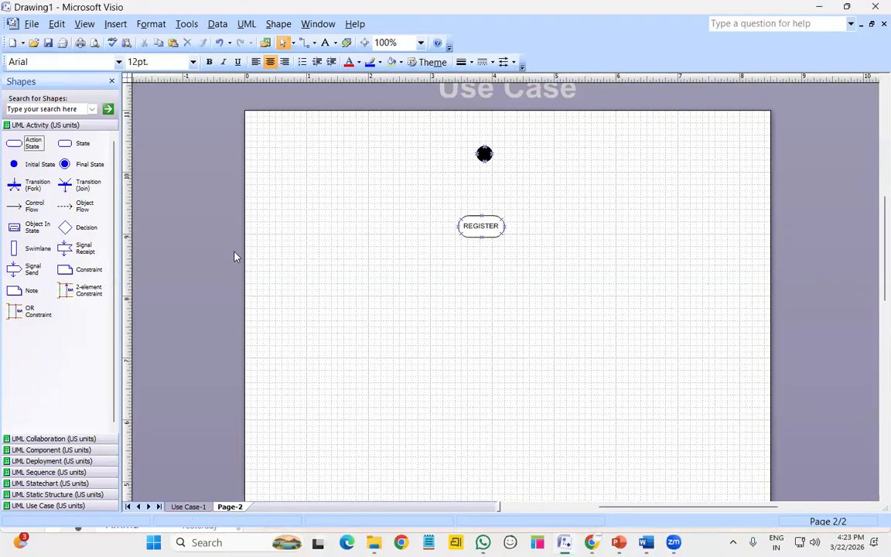
{"action": "left_click_drag", "start_coordinate": [32, 142], "coordinate": [350, 285]}
{"action": "left_click_drag", "start_coordinate": [497, 304], "coordinate": [481, 283]}
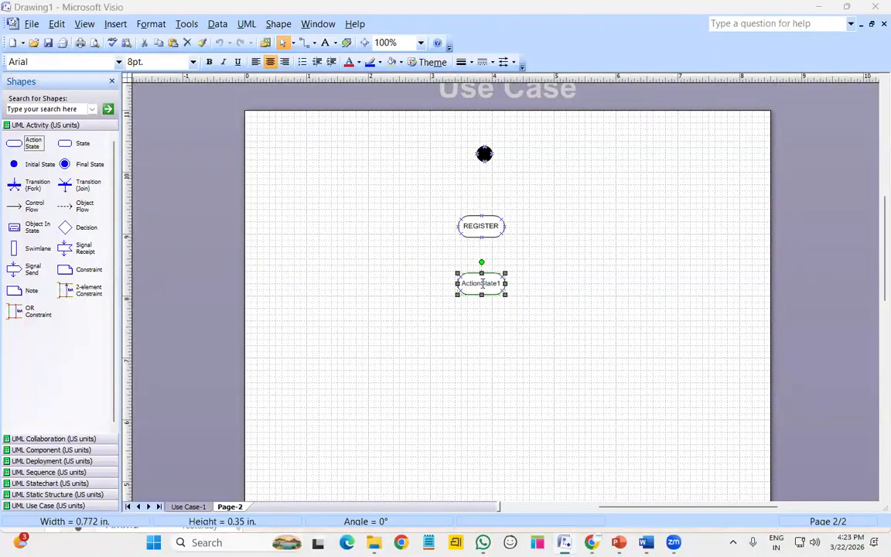
{"action": "double_click", "coordinate": [481, 283]}
{"action": "type", "text": "us"}
{"action": "key", "text": "Return"}
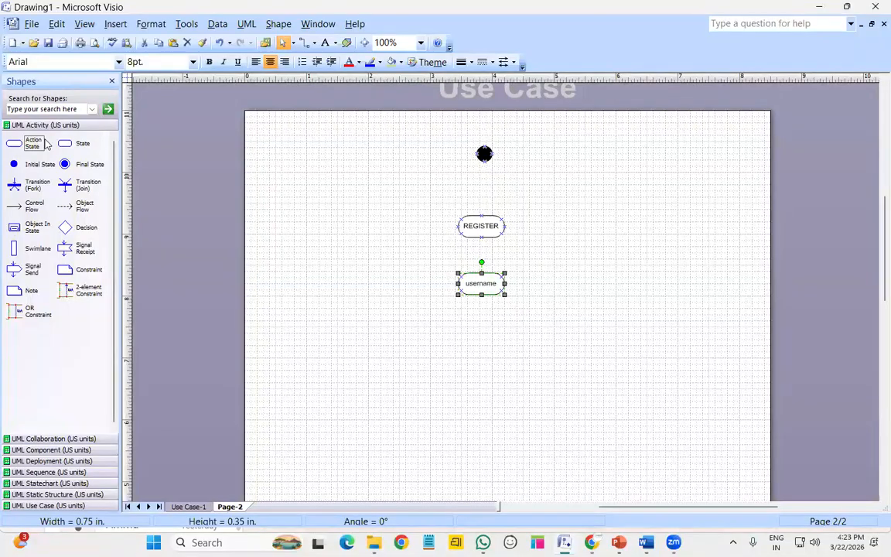
{"action": "left_click_drag", "start_coordinate": [33, 143], "coordinate": [481, 349]}
{"action": "double_click", "coordinate": [482, 350]}
{"action": "type", "text": "password"}
{"action": "key", "text": "Return"}
Add email and mobile num action states beneath password
{"action": "left_click_drag", "start_coordinate": [19, 147], "coordinate": [479, 406]}
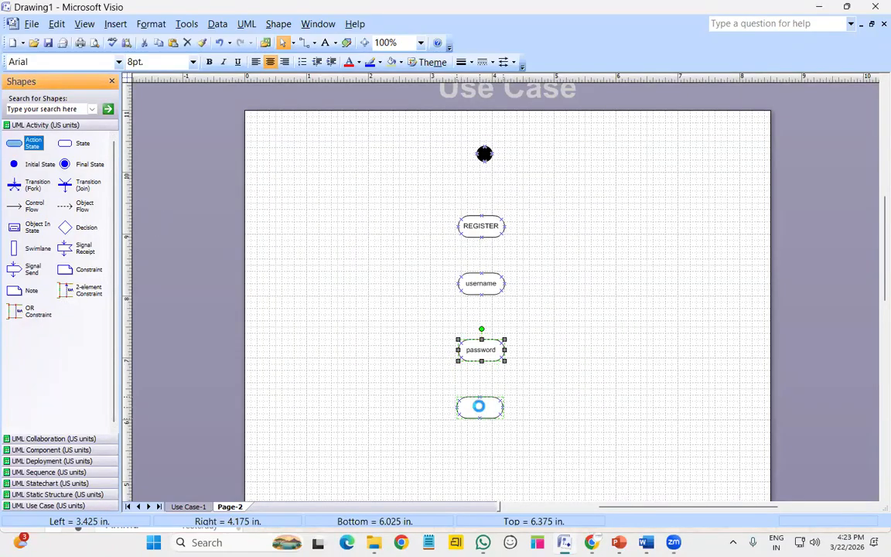
{"action": "double_click", "coordinate": [479, 406]}
{"action": "type", "text": "email"}
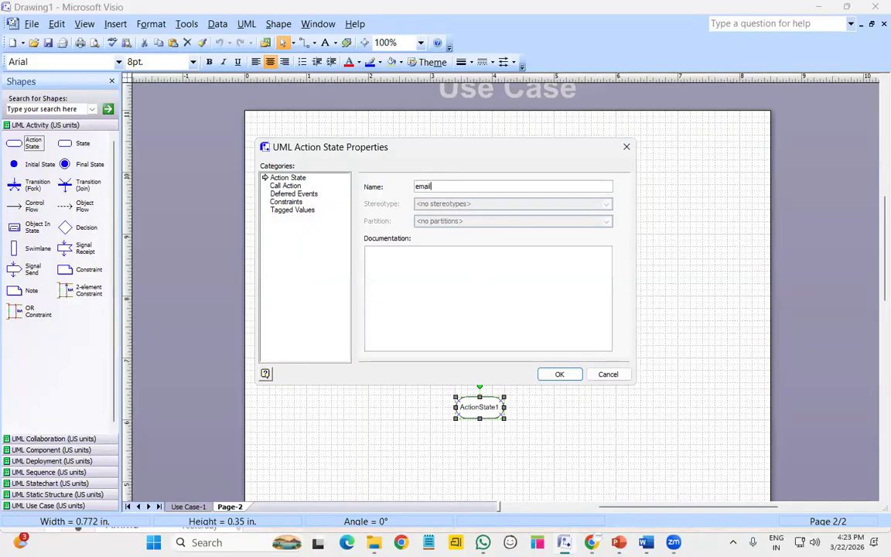
{"action": "key", "text": "Return"}
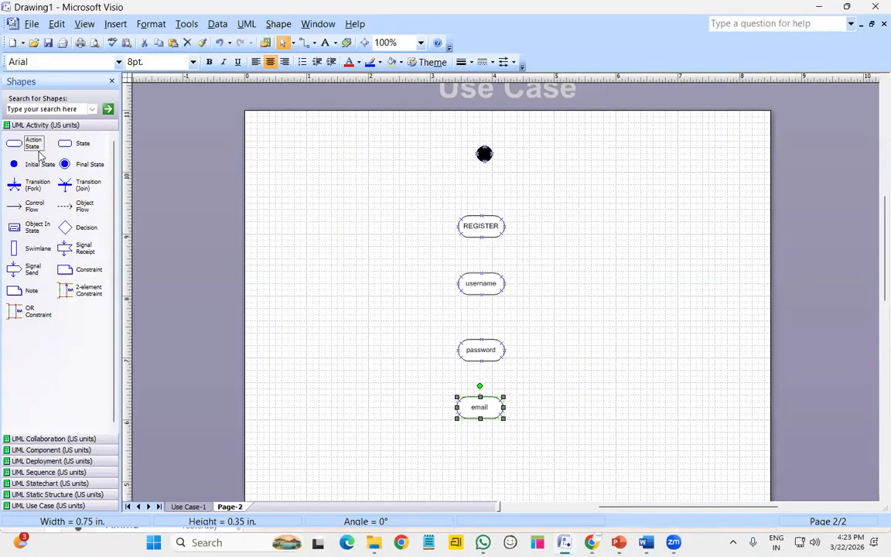
{"action": "left_click_drag", "start_coordinate": [37, 149], "coordinate": [484, 466]}
{"action": "double_click", "coordinate": [485, 464]}
{"action": "type", "text": "mobile num"}
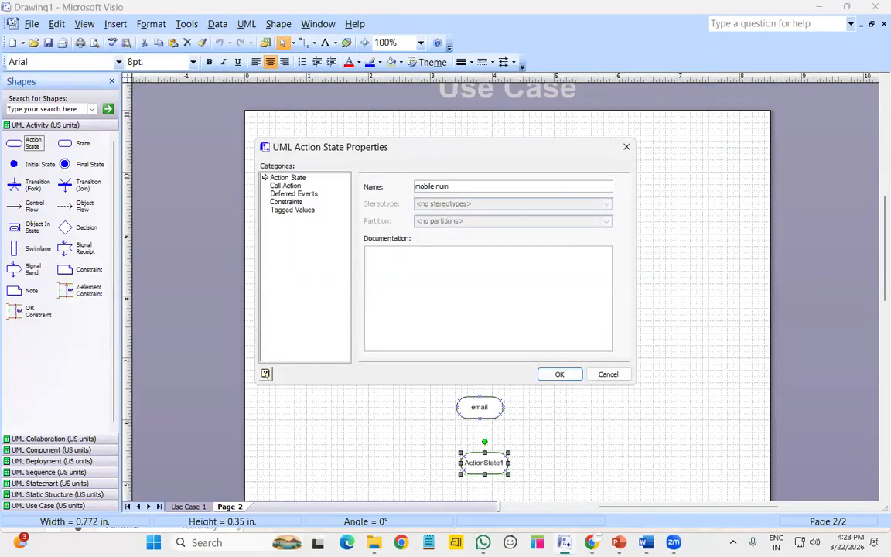
{"action": "key", "text": "Return"}
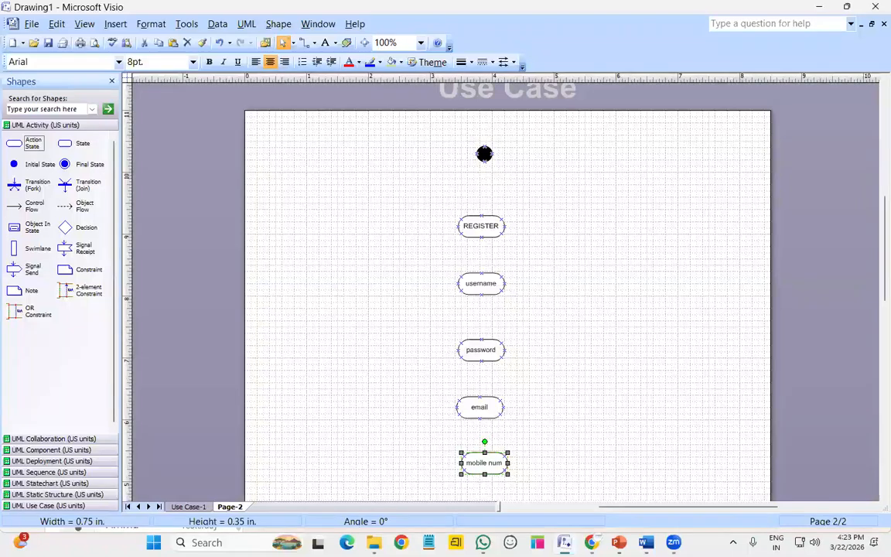
Tighten the column by shifting REGISTER, username, password, email and mobile num upward
{"action": "left_click_drag", "start_coordinate": [481, 234], "coordinate": [481, 237]}
{"action": "key", "text": "Up"}
{"action": "key", "text": "Up"}
{"action": "key", "text": "Up"}
{"action": "key", "text": "Up"}
{"action": "key", "text": "Up"}
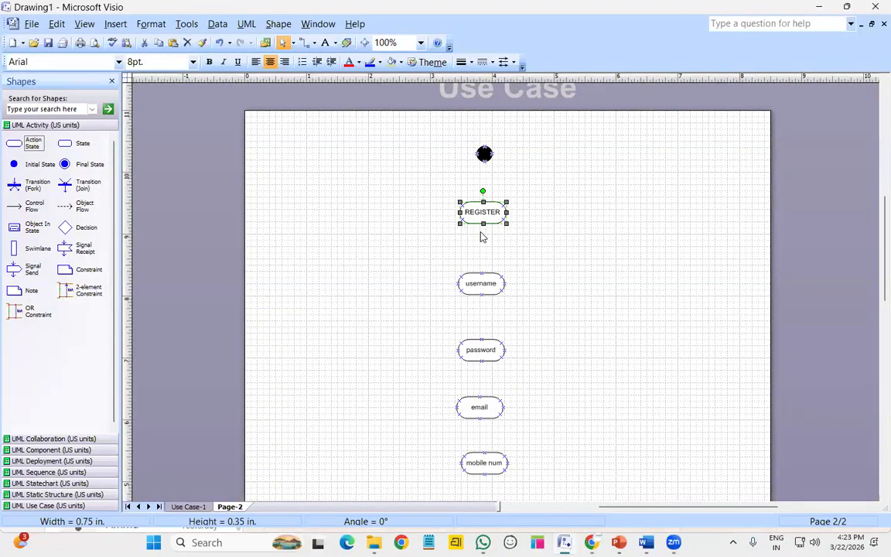
{"action": "key", "text": "Right"}
{"action": "left_click", "coordinate": [485, 294]}
{"action": "key", "text": "Up"}
{"action": "key", "text": "Up"}
{"action": "key", "text": "Up"}
{"action": "key", "text": "Up"}
{"action": "key", "text": "Up"}
{"action": "key", "text": "Up"}
{"action": "key", "text": "Up"}
{"action": "key", "text": "Up"}
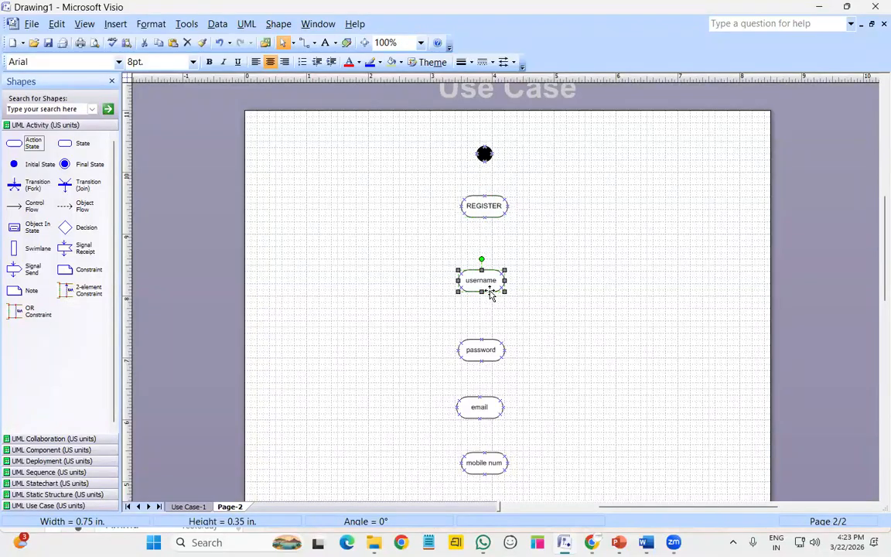
{"action": "left_click_drag", "start_coordinate": [480, 349], "coordinate": [486, 316]}
{"action": "left_click_drag", "start_coordinate": [477, 415], "coordinate": [484, 383]}
{"action": "left_click_drag", "start_coordinate": [487, 464], "coordinate": [490, 438]}
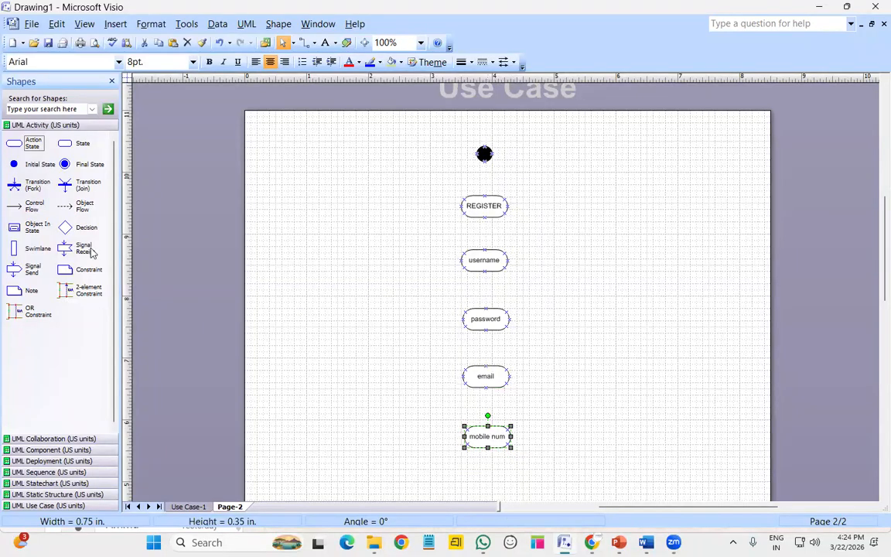
Place a final state below mobile num
{"action": "left_click_drag", "start_coordinate": [75, 168], "coordinate": [490, 494]}
{"action": "left_click", "coordinate": [495, 323]}
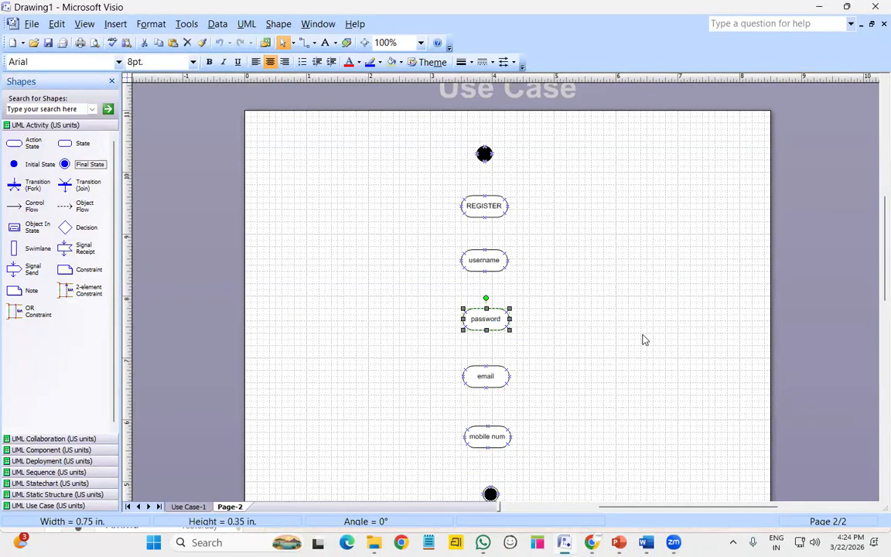
{"action": "left_click", "coordinate": [621, 270]}
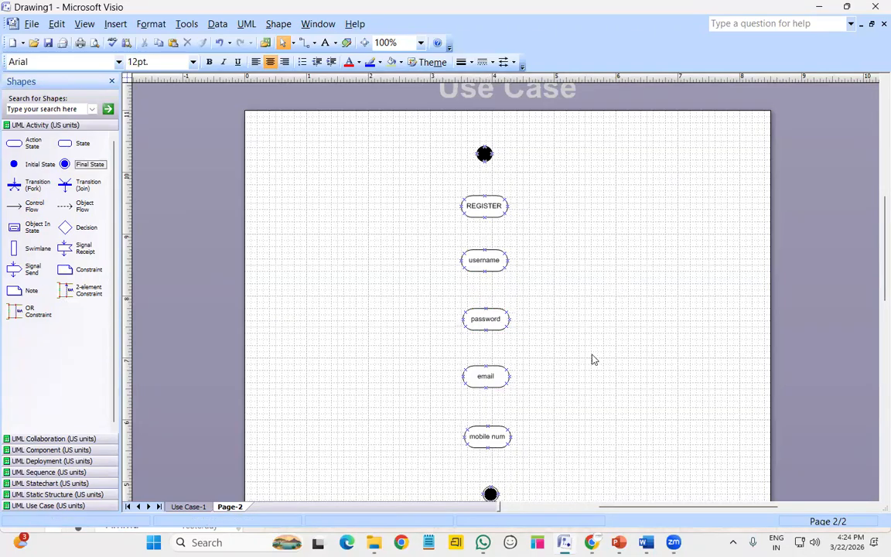
{"action": "left_click", "coordinate": [494, 499]}
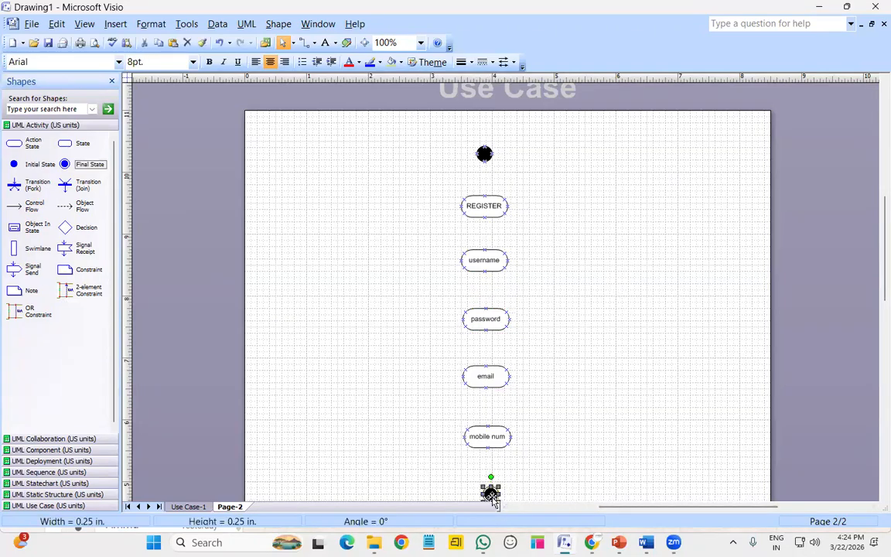
{"action": "left_click", "coordinate": [585, 362]}
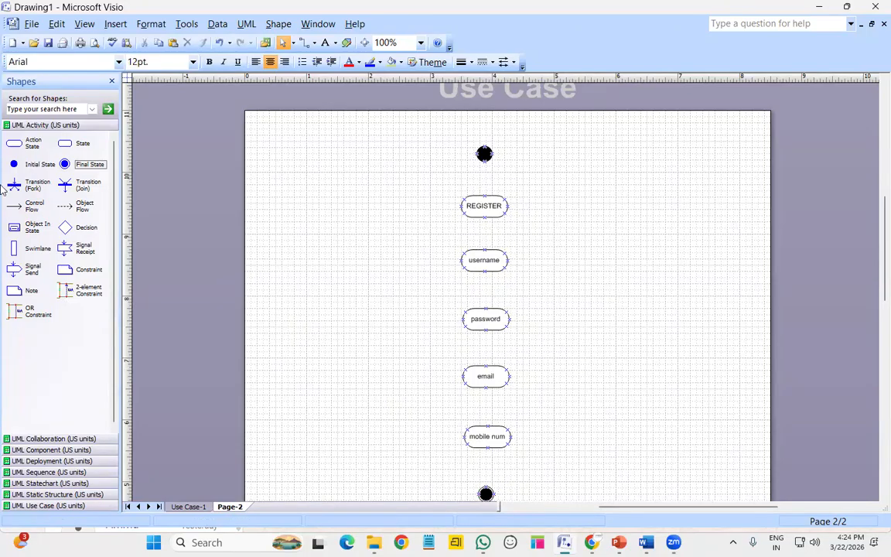
Chain the start node, REGISTER, username and password with control-flow arrows
{"action": "left_click_drag", "start_coordinate": [28, 205], "coordinate": [484, 195]}
{"action": "left_click", "coordinate": [572, 187]}
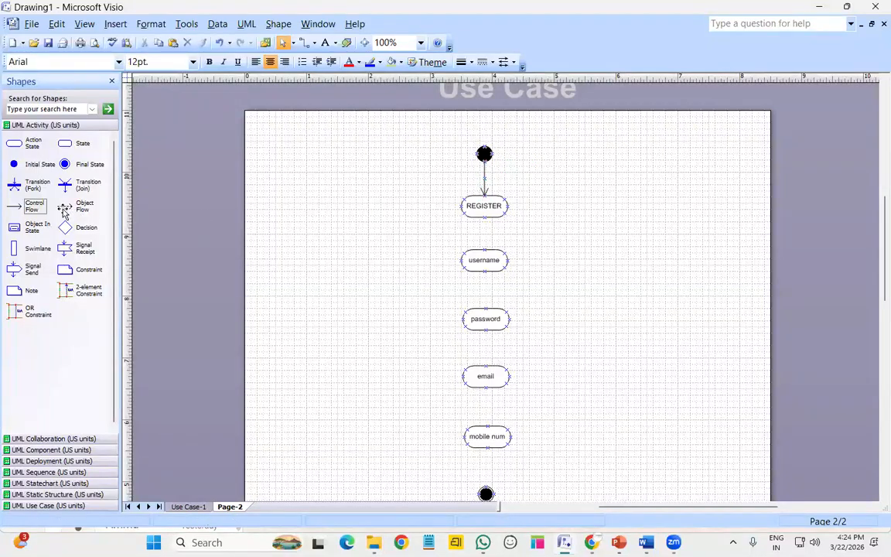
{"action": "left_click_drag", "start_coordinate": [34, 205], "coordinate": [484, 249]}
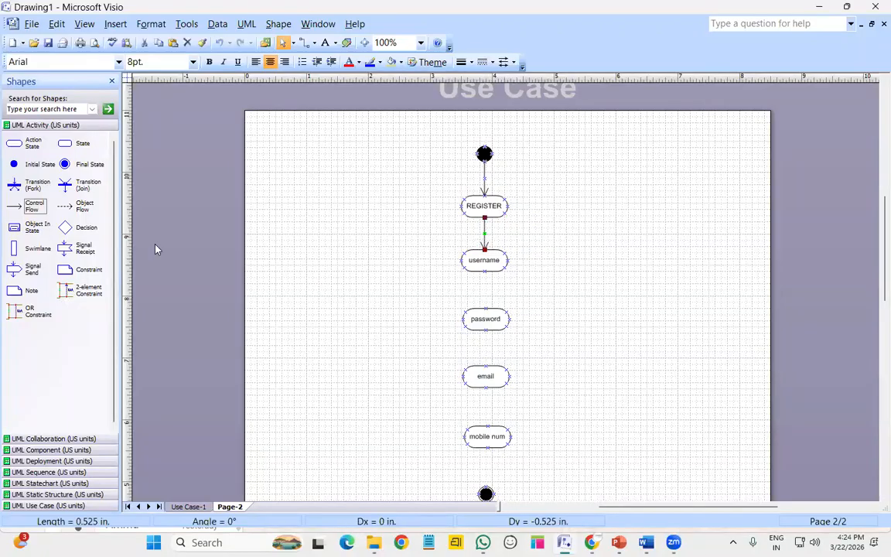
{"action": "left_click_drag", "start_coordinate": [34, 205], "coordinate": [486, 308]}
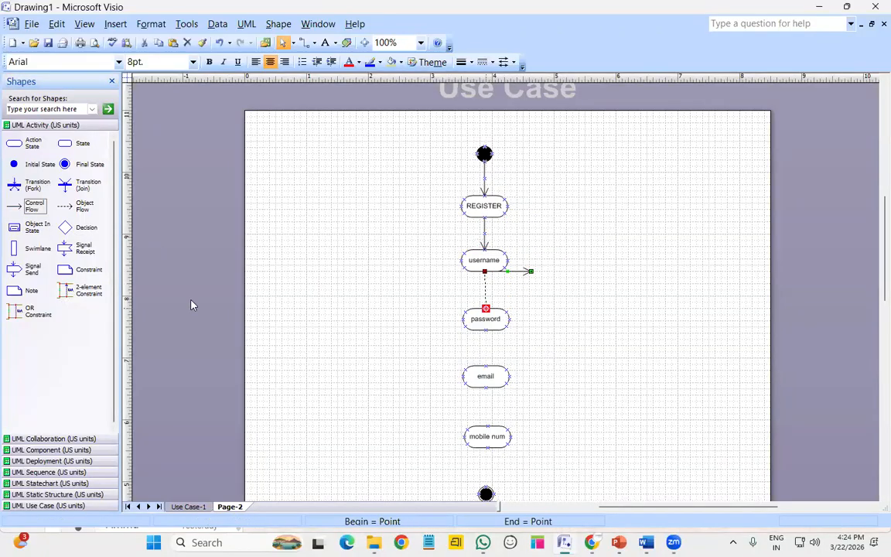
{"action": "left_click_drag", "start_coordinate": [29, 206], "coordinate": [486, 365]}
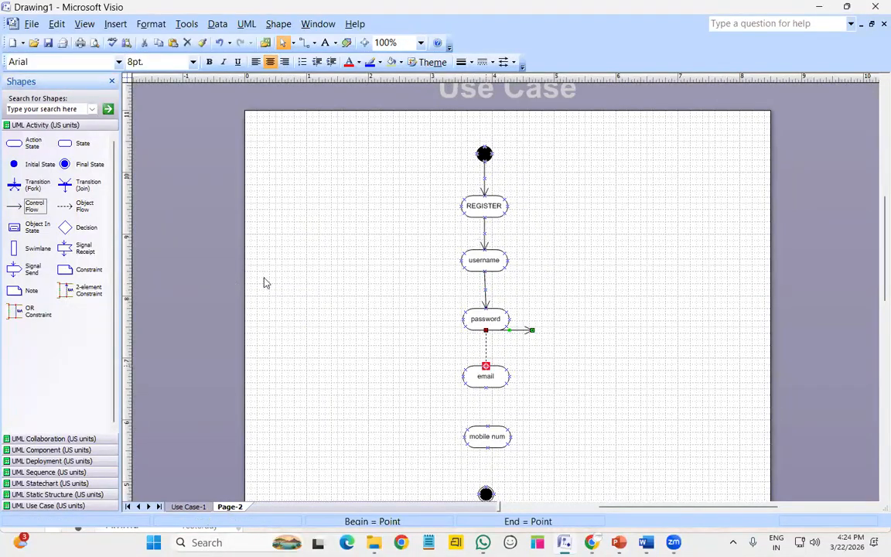
Link password to email, email to mobile num, and mobile num to the end node, straightening the last arrow
{"action": "left_click_drag", "start_coordinate": [34, 210], "coordinate": [488, 427]}
{"action": "left_click", "coordinate": [643, 419]}
{"action": "left_click_drag", "start_coordinate": [31, 208], "coordinate": [487, 488]}
{"action": "left_click", "coordinate": [486, 492]}
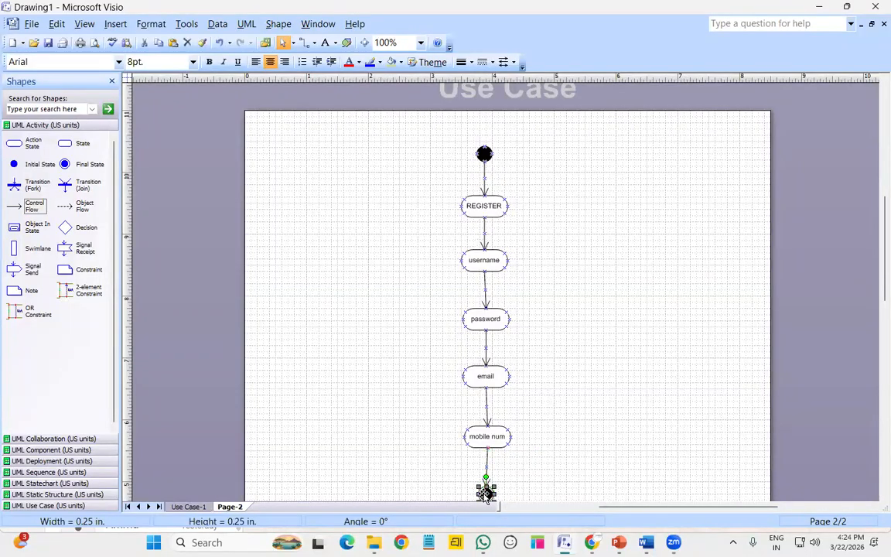
{"action": "key", "text": "Left"}
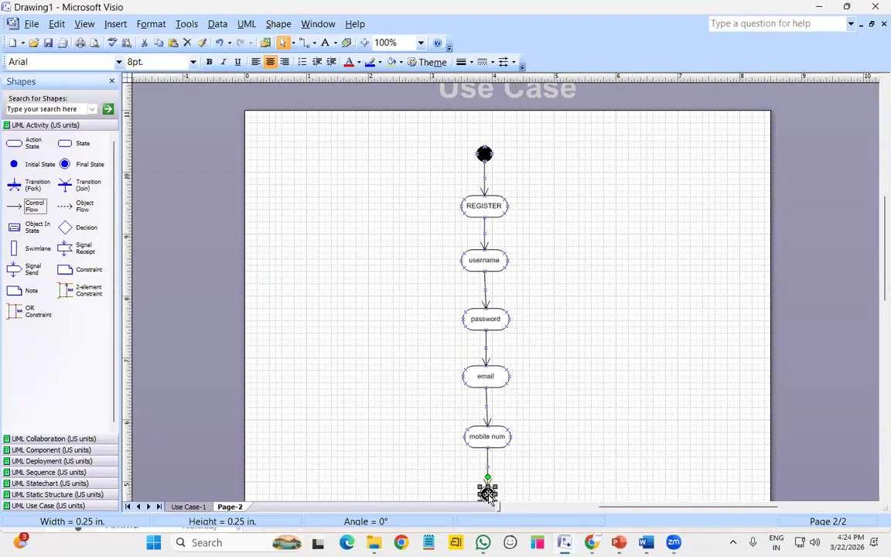
{"action": "left_click", "coordinate": [689, 449]}
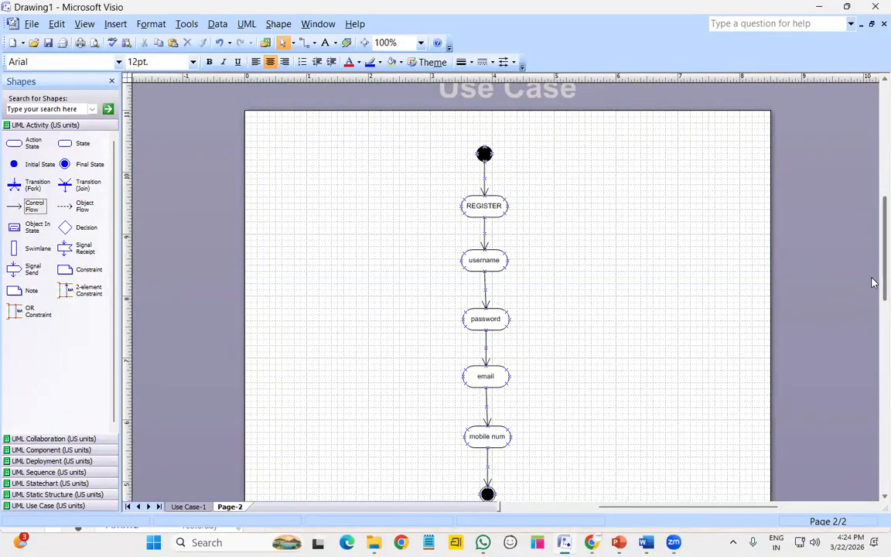
{"action": "scroll", "coordinate": [874, 283], "scroll_direction": "down", "scroll_amount": 1}
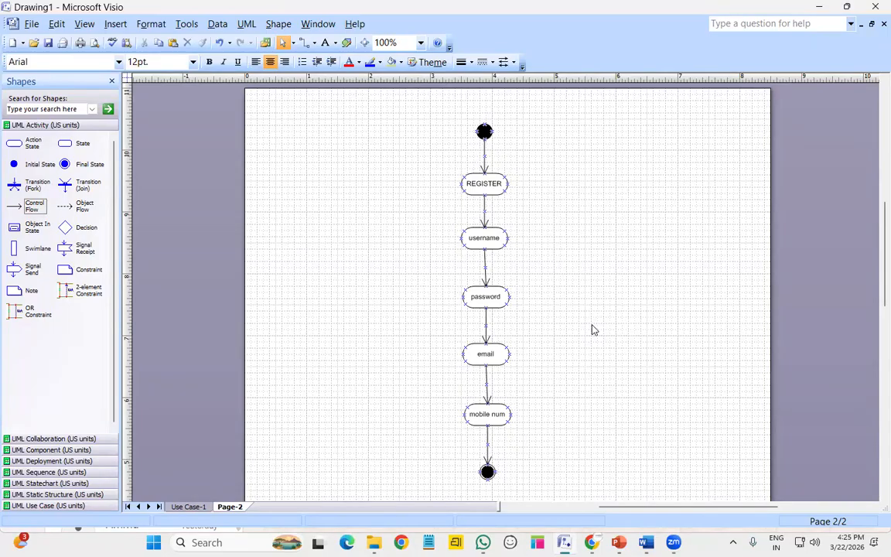
Insert Page-3, place a start node on it and zoom to 100%
{"action": "right_click", "coordinate": [257, 505]}
{"action": "left_click", "coordinate": [286, 445]}
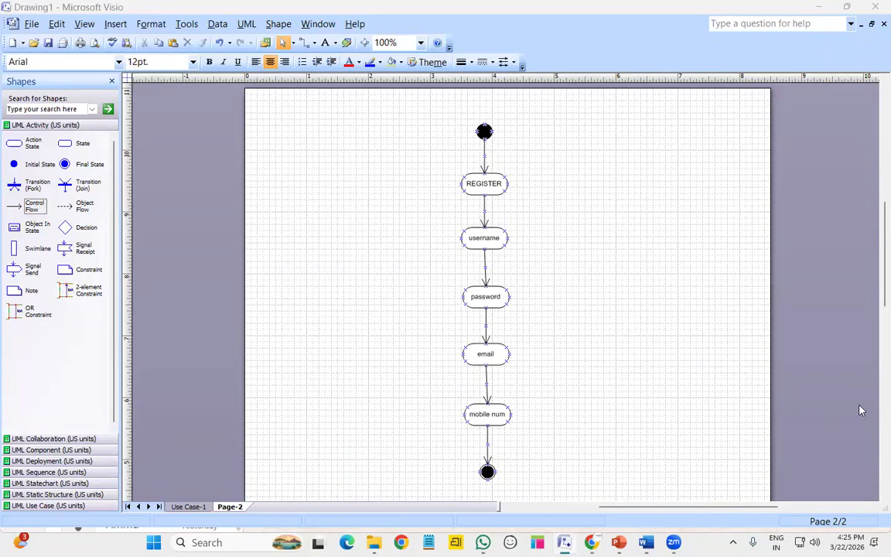
{"action": "left_click", "coordinate": [550, 373]}
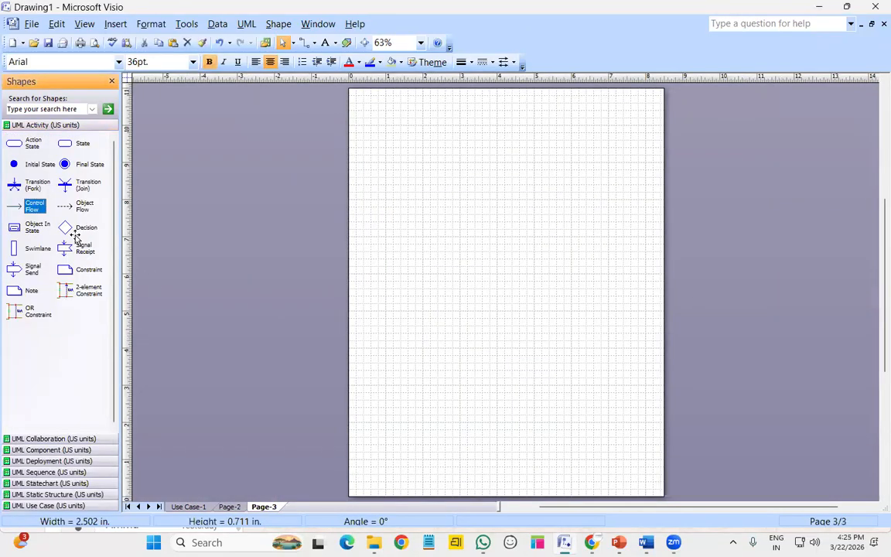
{"action": "left_click_drag", "start_coordinate": [31, 162], "coordinate": [507, 123]}
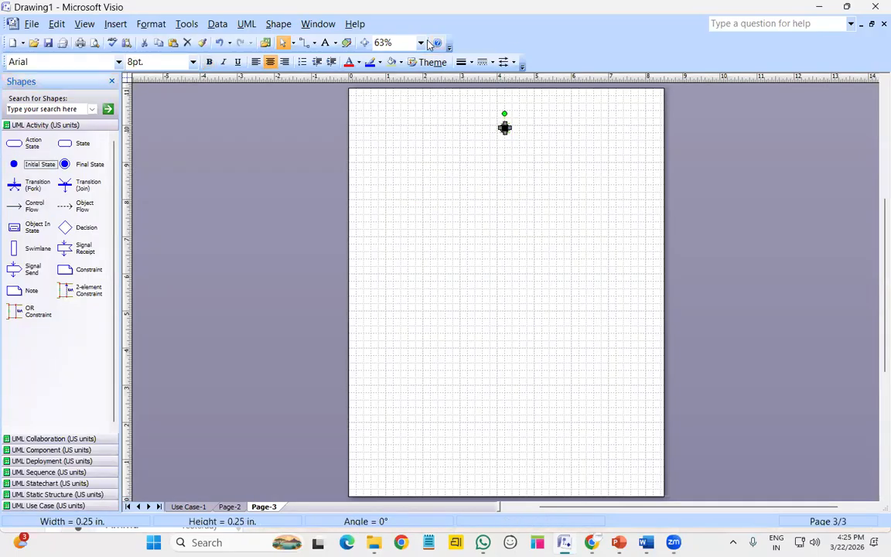
{"action": "left_click", "coordinate": [422, 43]}
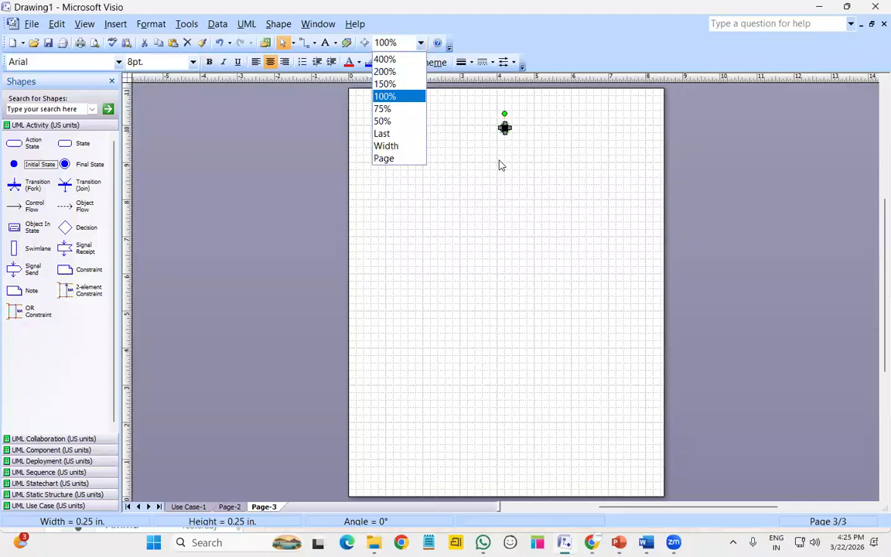
{"action": "key", "text": "Return"}
{"action": "scroll", "coordinate": [501, 272], "scroll_direction": "up", "scroll_amount": 3}
{"action": "left_click_drag", "start_coordinate": [505, 136], "coordinate": [485, 104]}
{"action": "scroll", "coordinate": [523, 284], "scroll_direction": "up", "scroll_amount": 1}
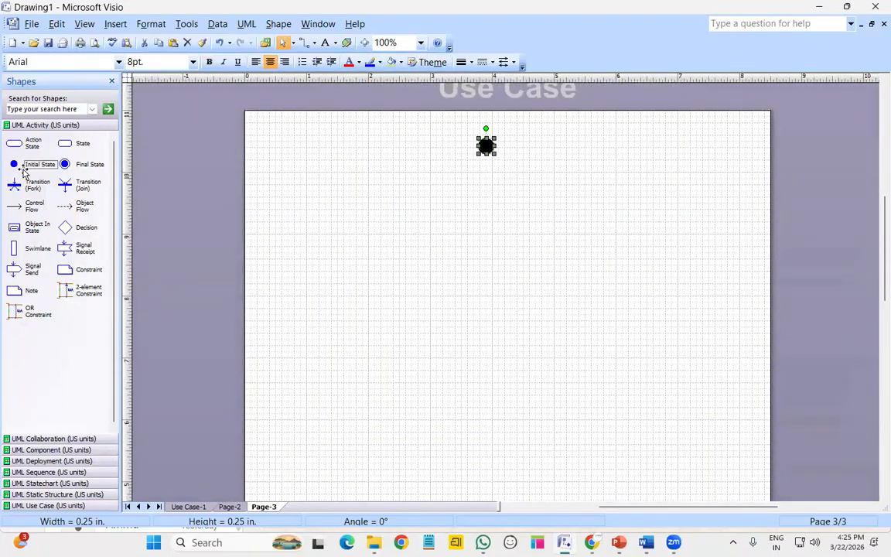
Add an action state named Login below the start node
{"action": "left_click_drag", "start_coordinate": [16, 139], "coordinate": [488, 214]}
{"action": "key", "text": "Left"}
{"action": "key", "text": "Left"}
{"action": "key", "text": "Left"}
{"action": "key", "text": "Left"}
{"action": "double_click", "coordinate": [488, 210]}
{"action": "type", "text": "L"}
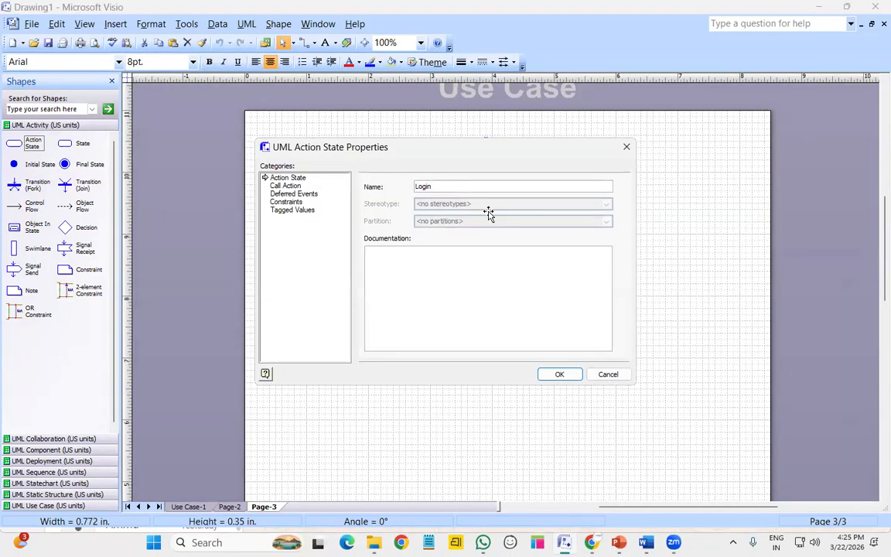
{"action": "key", "text": "Return"}
{"action": "left_click", "coordinate": [523, 349]}
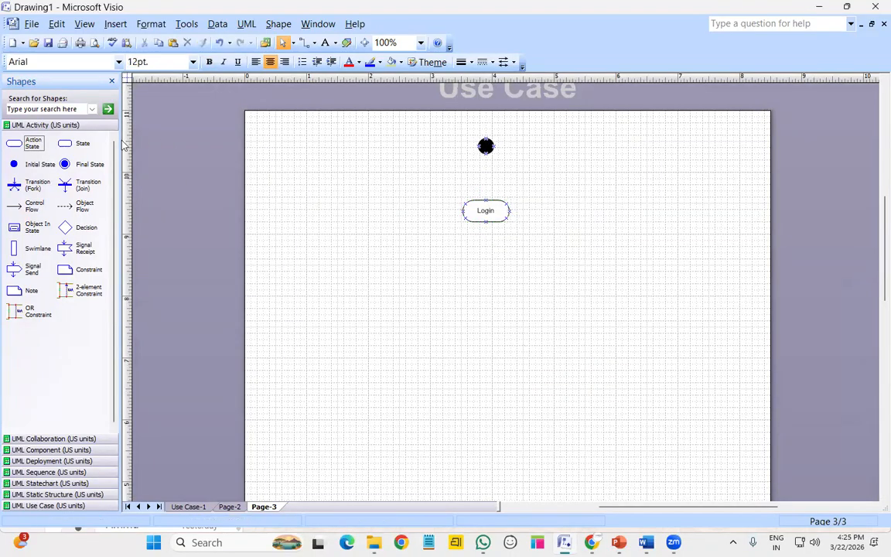
Add two action states below Login named Username and Password
{"action": "left_click_drag", "start_coordinate": [31, 145], "coordinate": [485, 269]}
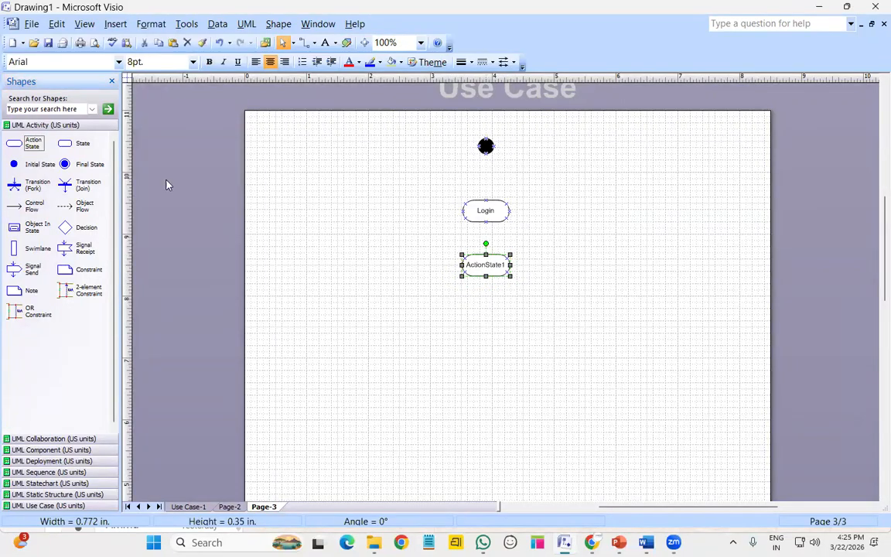
{"action": "left_click_drag", "start_coordinate": [32, 146], "coordinate": [483, 303]}
{"action": "double_click", "coordinate": [486, 267]}
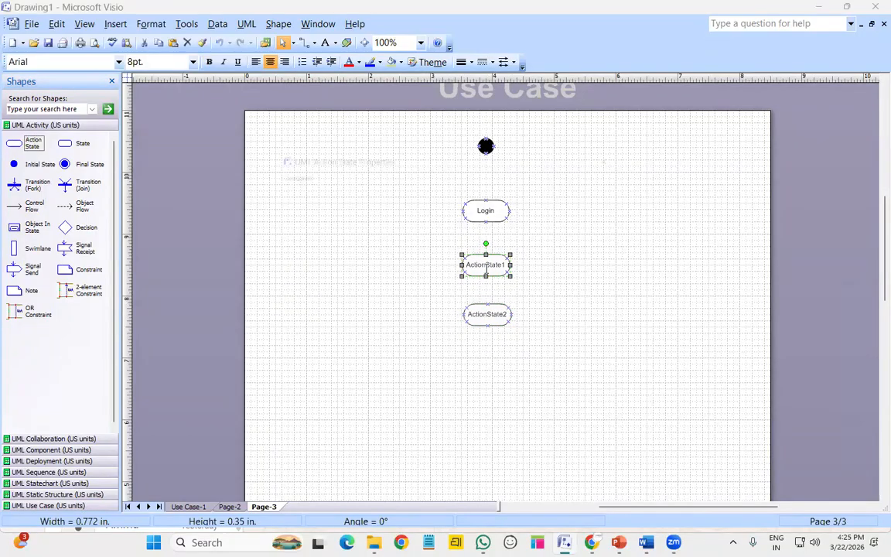
{"action": "type", "text": "Usernam"}
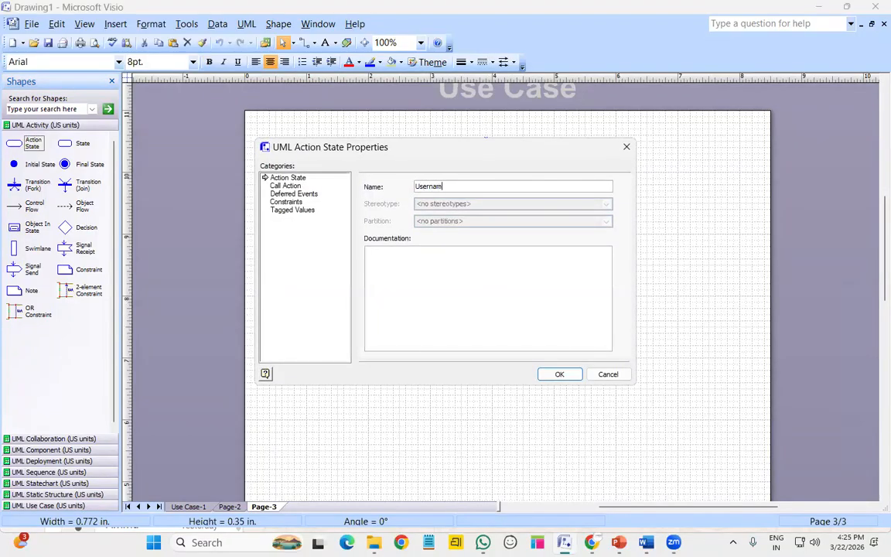
{"action": "type", "text": "e"}
{"action": "key", "text": "Return"}
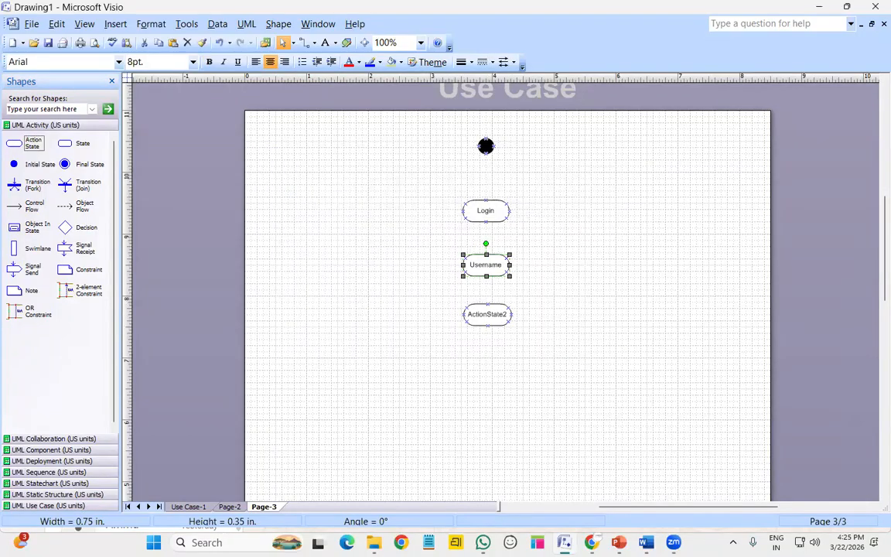
{"action": "double_click", "coordinate": [479, 312]}
{"action": "type", "text": "Password"}
{"action": "key", "text": "Return"}
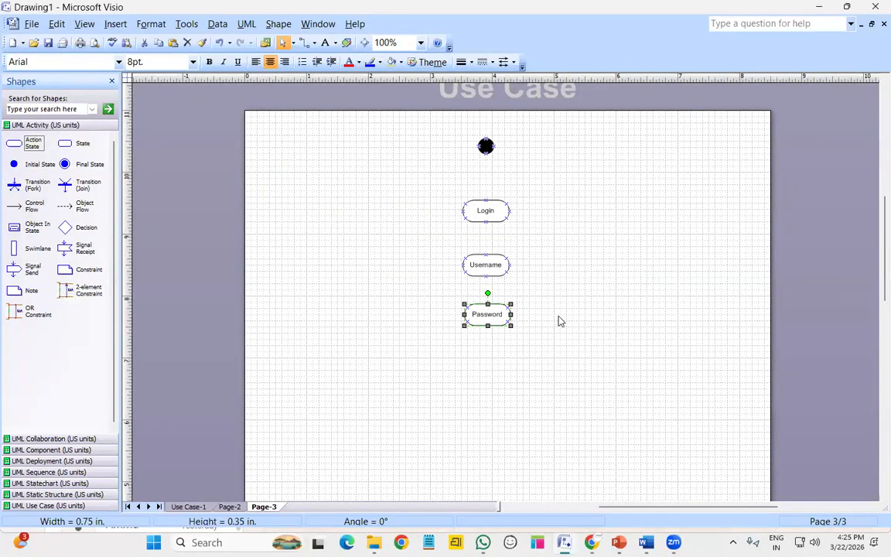
Connect start node to Login, Login to Username, and Username to Password, aligning Username under Login
{"action": "left_click", "coordinate": [578, 321]}
{"action": "left_click_drag", "start_coordinate": [31, 205], "coordinate": [535, 159]}
{"action": "left_click_drag", "start_coordinate": [485, 191], "coordinate": [494, 216]}
{"action": "left_click", "coordinate": [489, 217]}
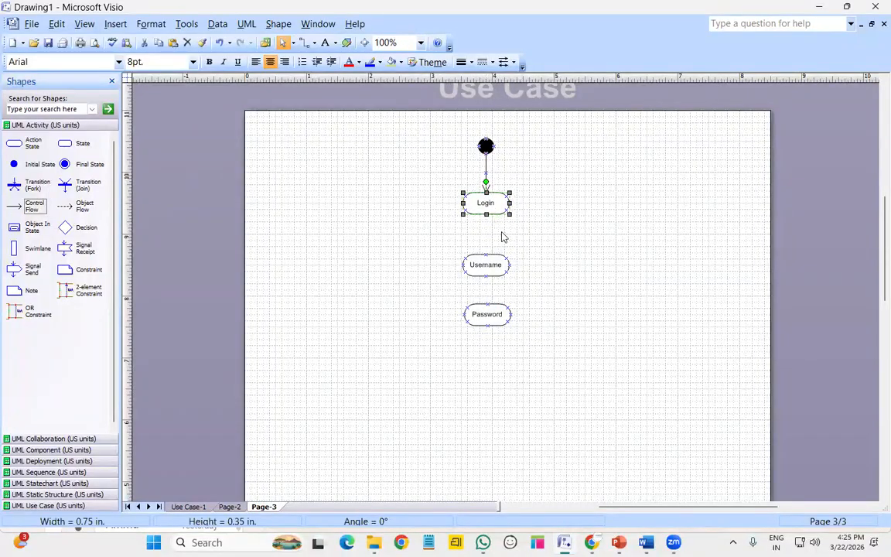
{"action": "left_click", "coordinate": [498, 264]}
{"action": "left_click_drag", "start_coordinate": [497, 264], "coordinate": [496, 260]}
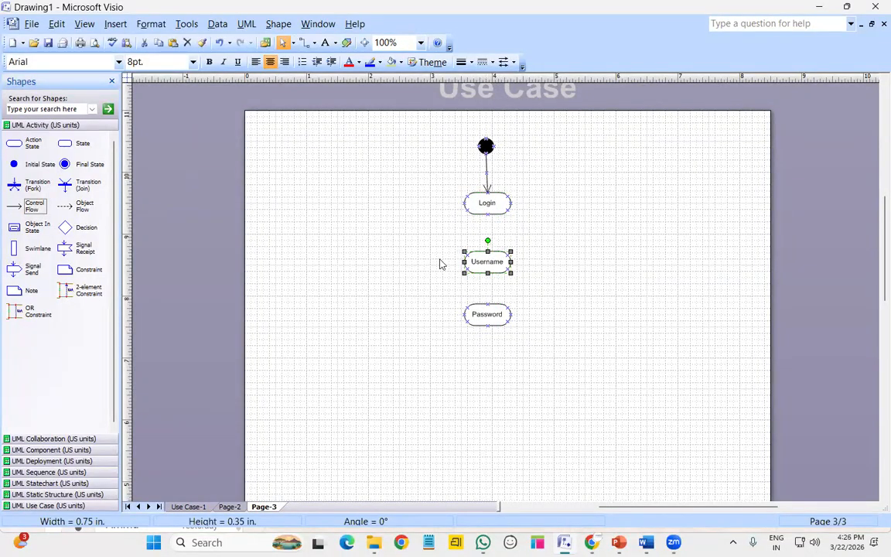
{"action": "left_click_drag", "start_coordinate": [35, 201], "coordinate": [487, 252]}
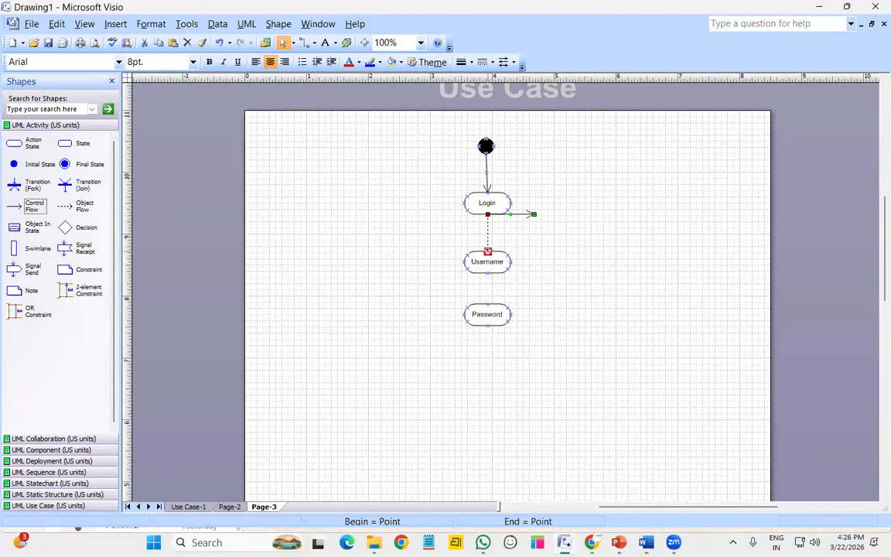
{"action": "left_click_drag", "start_coordinate": [34, 204], "coordinate": [488, 304]}
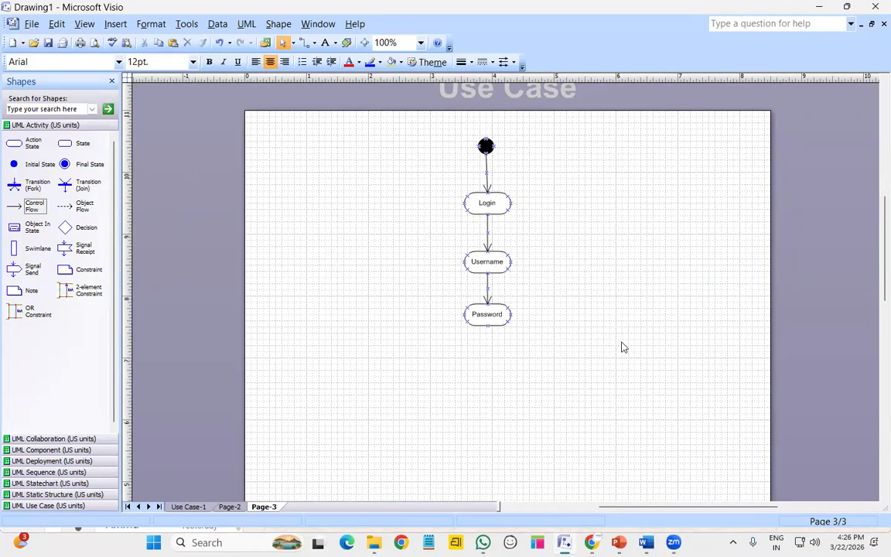
{"action": "left_click", "coordinate": [485, 145]}
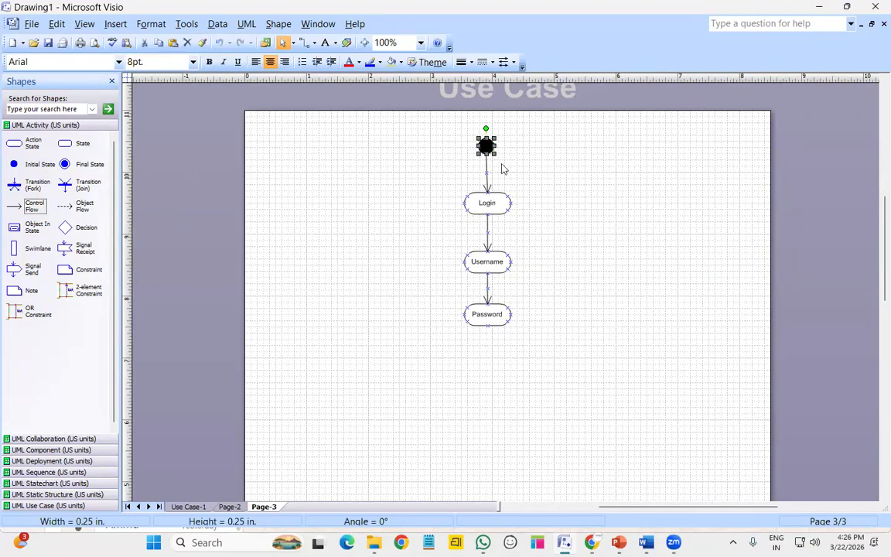
Place a decision diamond below Password and connect Password to it
{"action": "left_click", "coordinate": [213, 248]}
{"action": "left_click_drag", "start_coordinate": [65, 227], "coordinate": [485, 378]}
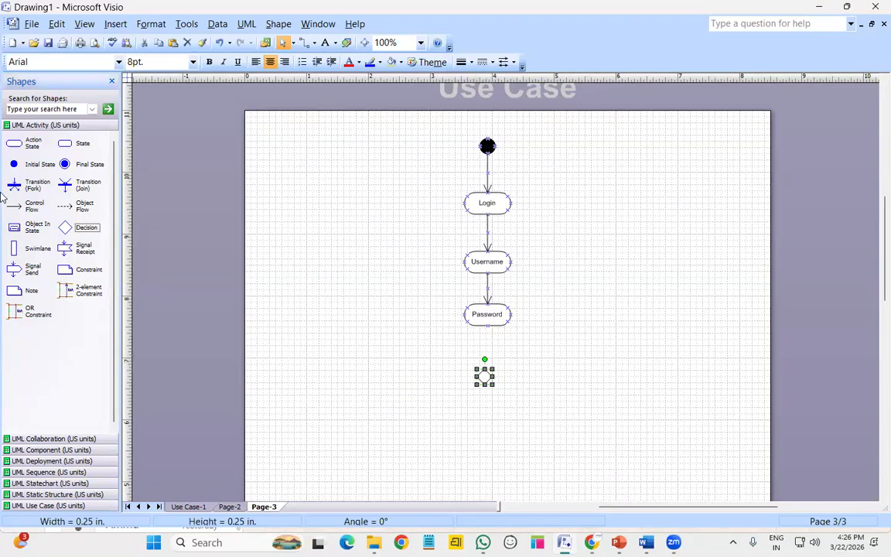
{"action": "left_click_drag", "start_coordinate": [31, 205], "coordinate": [485, 370]}
{"action": "key", "text": "Right"}
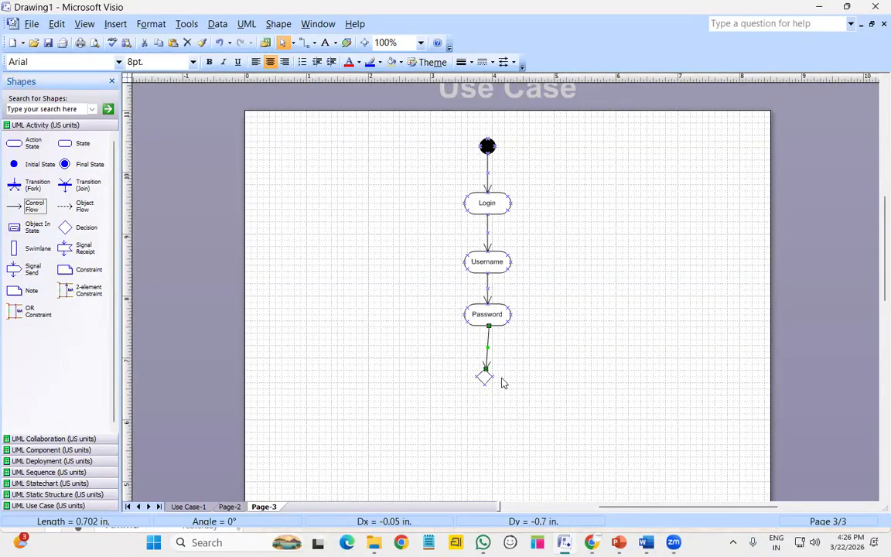
{"action": "left_click", "coordinate": [485, 378]}
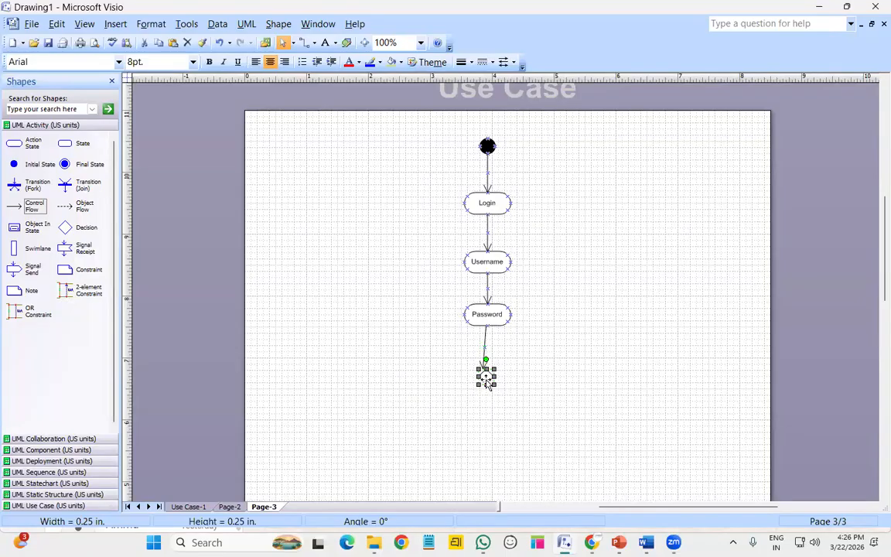
{"action": "left_click", "coordinate": [483, 363]}
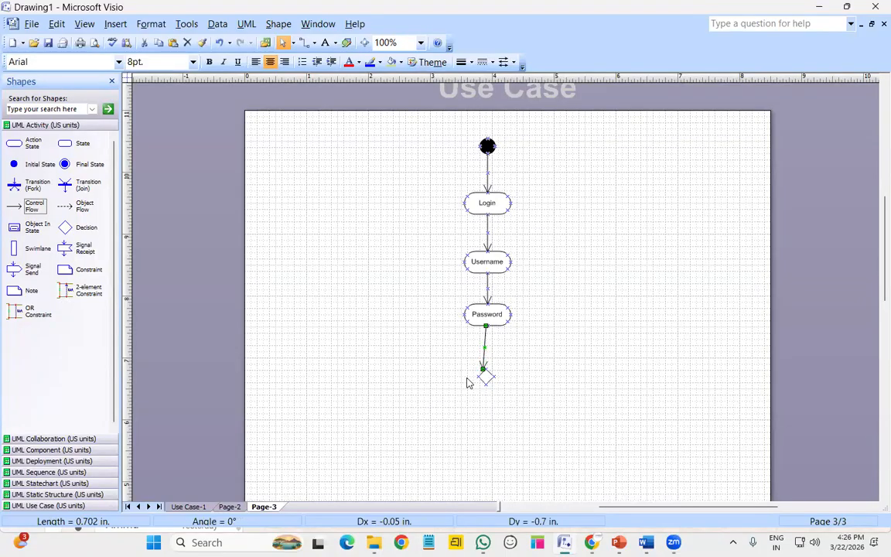
{"action": "left_click_drag", "start_coordinate": [483, 365], "coordinate": [519, 375]}
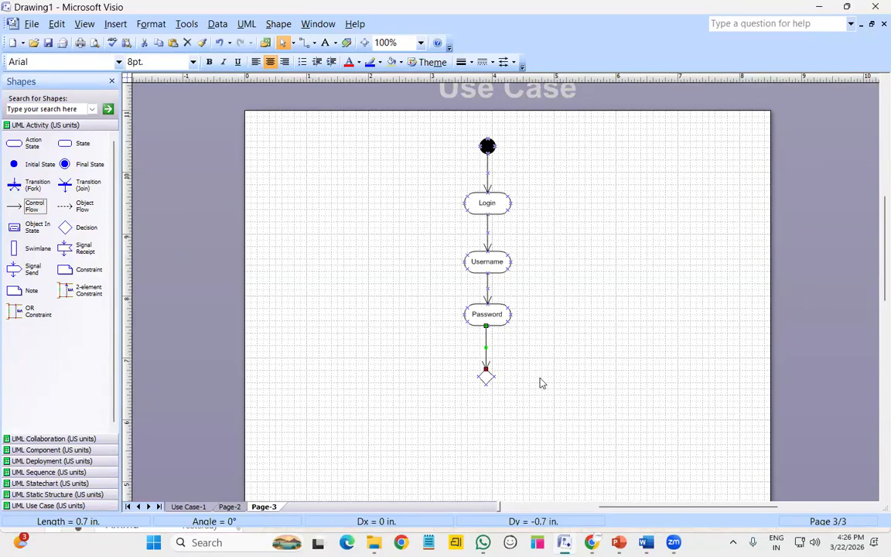
Add a LOGIN SUCC action state under the diamond and link the diamond to it
{"action": "left_click_drag", "start_coordinate": [25, 148], "coordinate": [489, 447]}
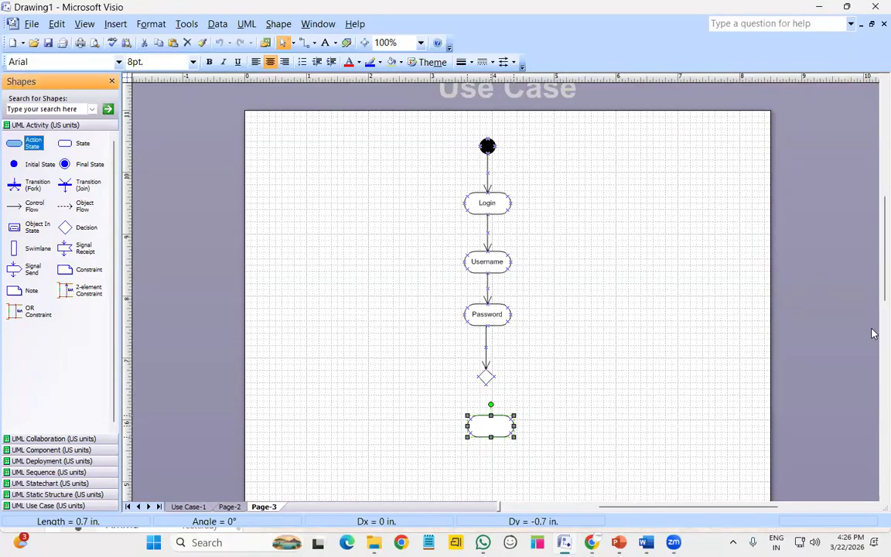
{"action": "double_click", "coordinate": [499, 423]}
{"action": "double_click", "coordinate": [501, 428]}
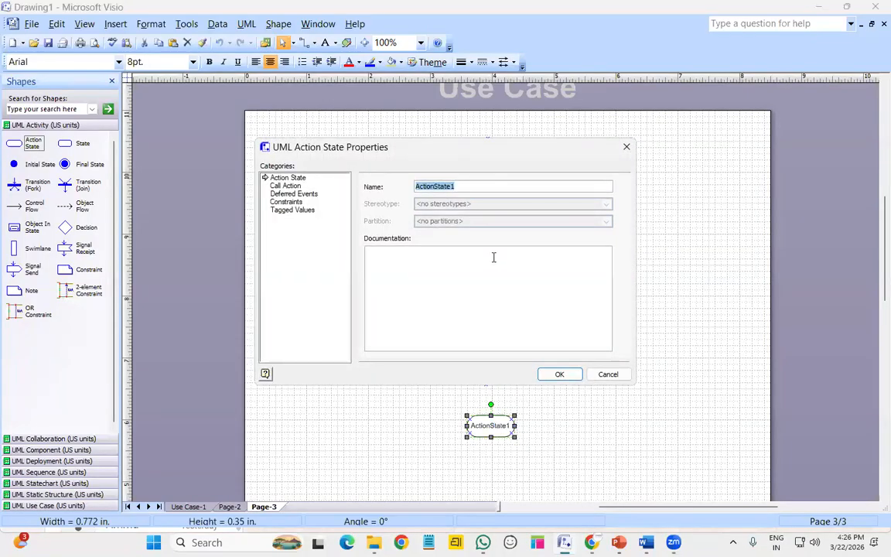
{"action": "type", "text": "LOGIN SUCC"}
{"action": "key", "text": "Return"}
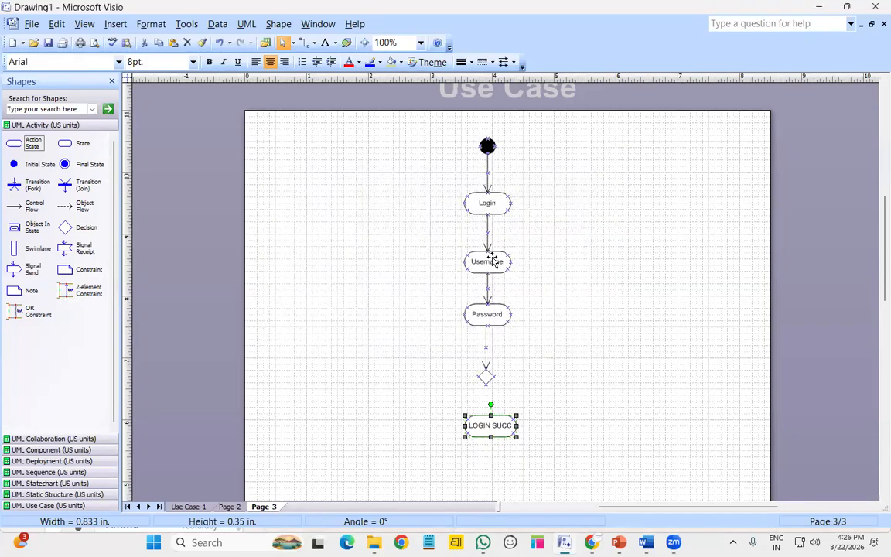
{"action": "left_click_drag", "start_coordinate": [34, 209], "coordinate": [535, 383]}
{"action": "left_click_drag", "start_coordinate": [496, 414], "coordinate": [496, 452]}
{"action": "left_click", "coordinate": [502, 435]}
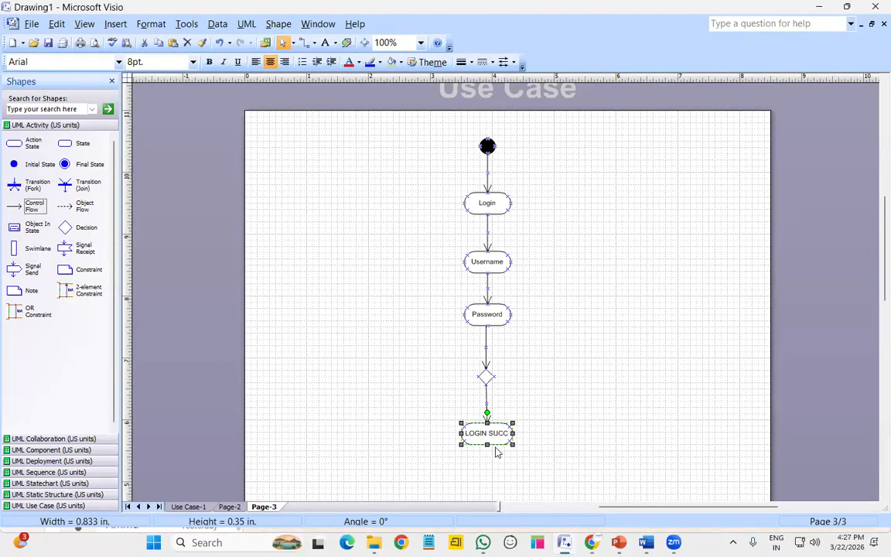
Add an end node below LOGIN SUCC with an arrow, and stretch a return arrow from the diamond toward Login
{"action": "left_click_drag", "start_coordinate": [87, 164], "coordinate": [489, 441]}
{"action": "left_click_drag", "start_coordinate": [499, 485], "coordinate": [491, 493]}
{"action": "left_click_drag", "start_coordinate": [23, 206], "coordinate": [490, 490]}
{"action": "left_click", "coordinate": [580, 322]}
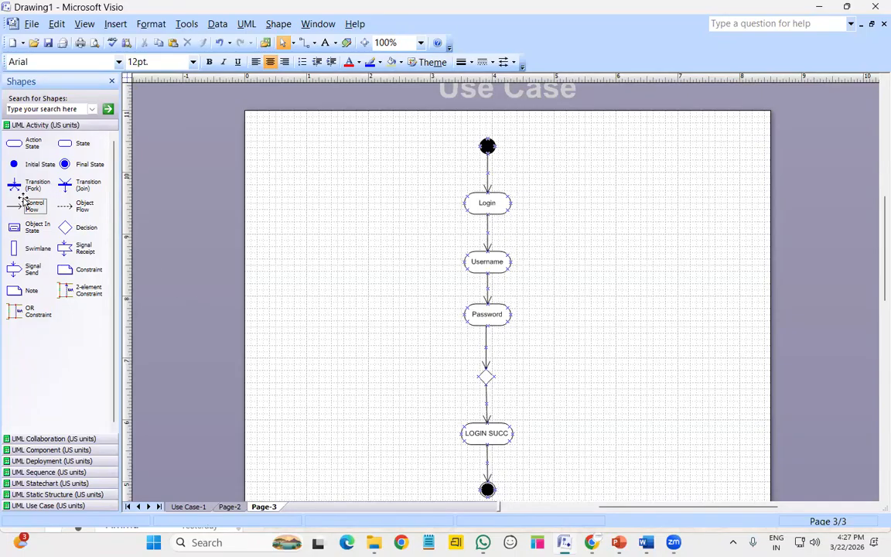
{"action": "left_click_drag", "start_coordinate": [34, 206], "coordinate": [485, 325]}
{"action": "left_click_drag", "start_coordinate": [523, 384], "coordinate": [511, 203]}
Make the diamond-to-Login return arrow right-angled and push its loop out to the right
{"action": "right_click", "coordinate": [507, 236]}
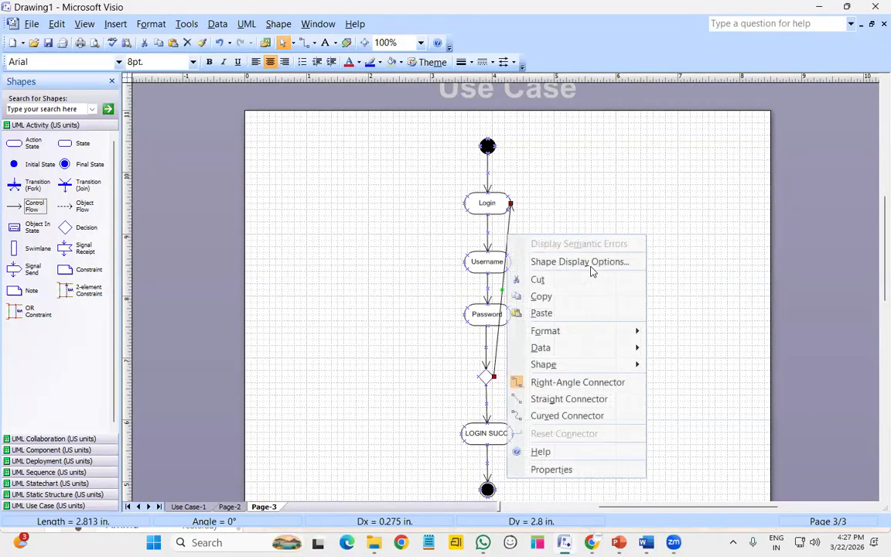
{"action": "left_click", "coordinate": [596, 380]}
{"action": "left_click_drag", "start_coordinate": [518, 290], "coordinate": [654, 299]}
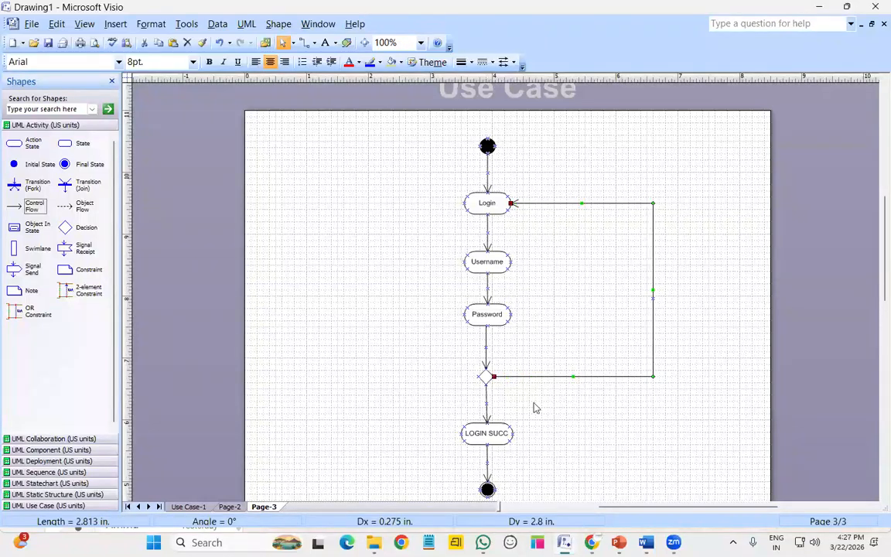
{"action": "left_click", "coordinate": [698, 313]}
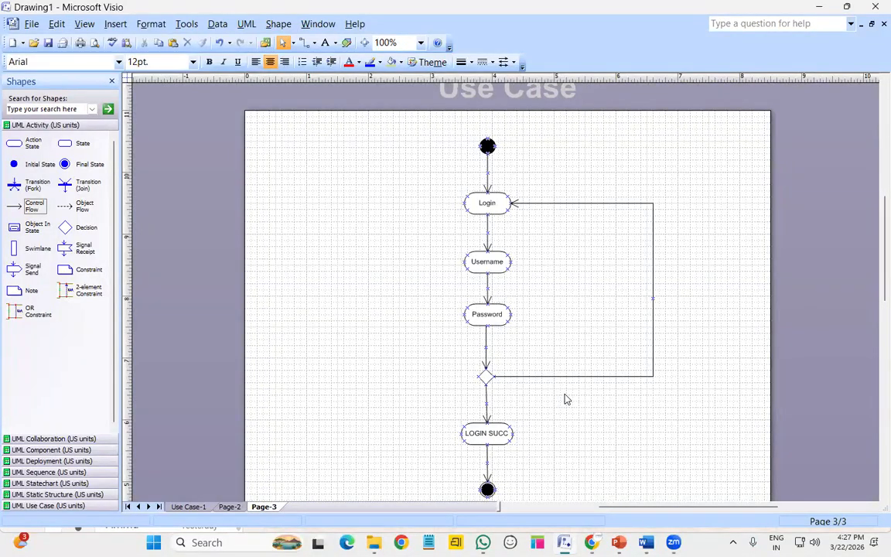
{"action": "double_click", "coordinate": [487, 403]}
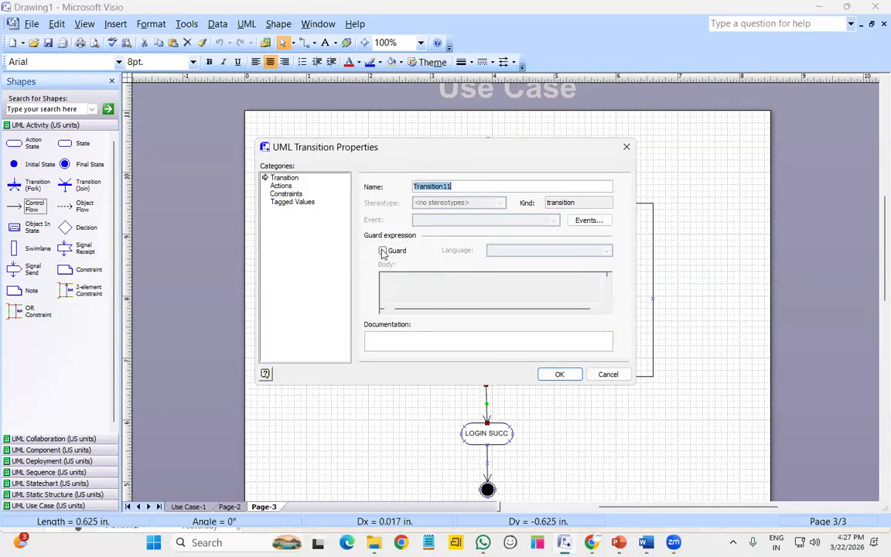
Give the arrow to LOGIN SUCC a VALID guard and move the diamond up slightly
{"action": "left_click", "coordinate": [383, 251]}
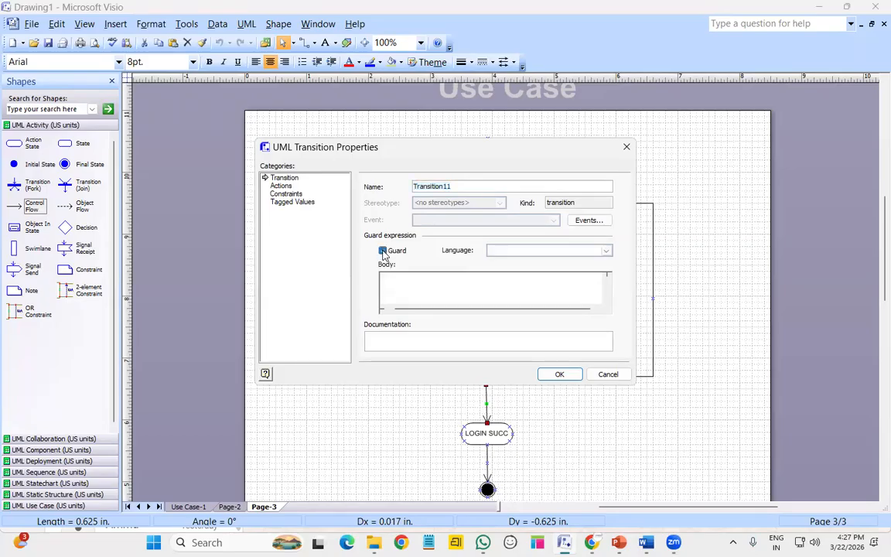
{"action": "left_click", "coordinate": [404, 283]}
{"action": "type", "text": "VALID"}
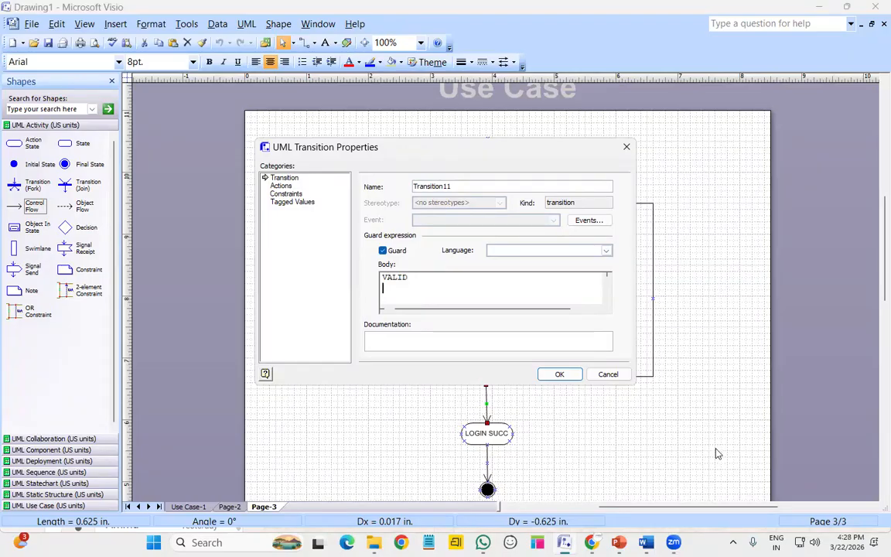
{"action": "left_click", "coordinate": [560, 377]}
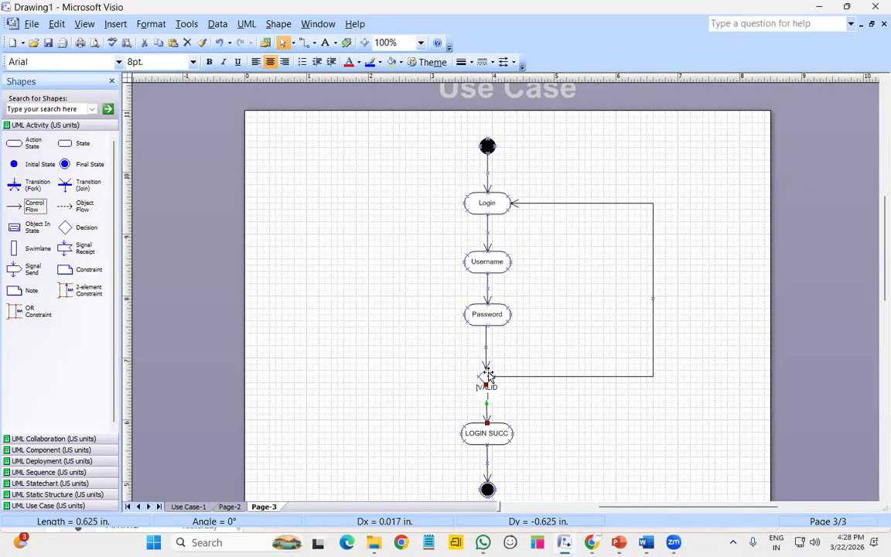
{"action": "left_click_drag", "start_coordinate": [489, 377], "coordinate": [489, 362]}
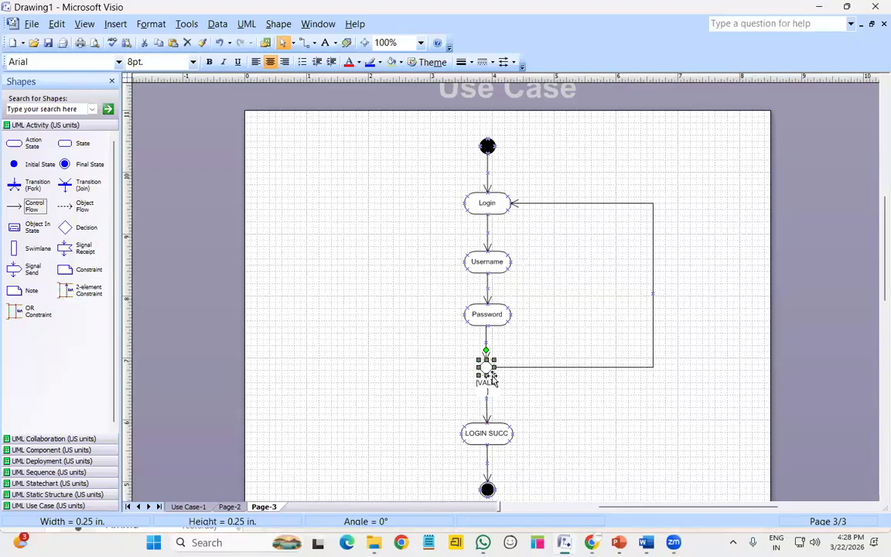
{"action": "left_click", "coordinate": [538, 420]}
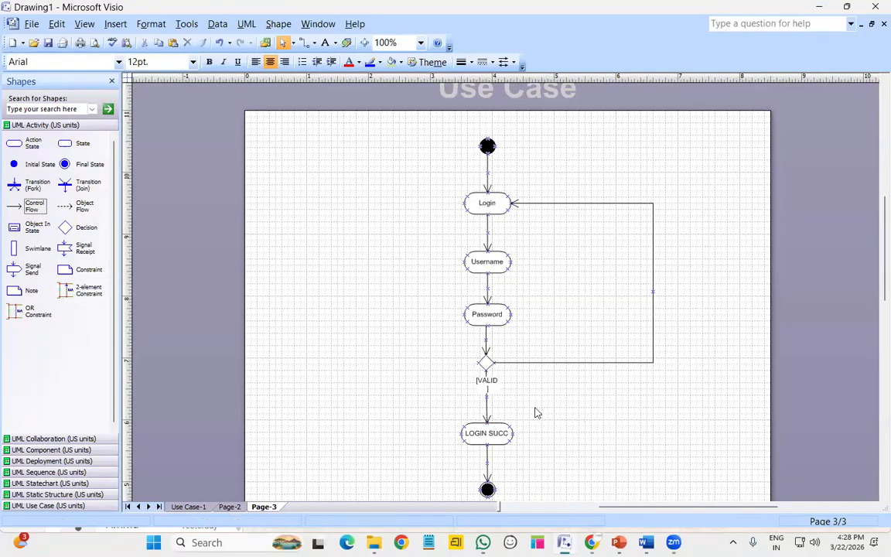
{"action": "scroll", "coordinate": [511, 398], "scroll_direction": "down", "scroll_amount": 1}
{"action": "scroll", "coordinate": [507, 391], "scroll_direction": "down", "scroll_amount": 1}
{"action": "scroll", "coordinate": [542, 402], "scroll_direction": "up", "scroll_amount": 2}
Give the return loop arrow to Login an IN-VALID guard
{"action": "double_click", "coordinate": [652, 279]}
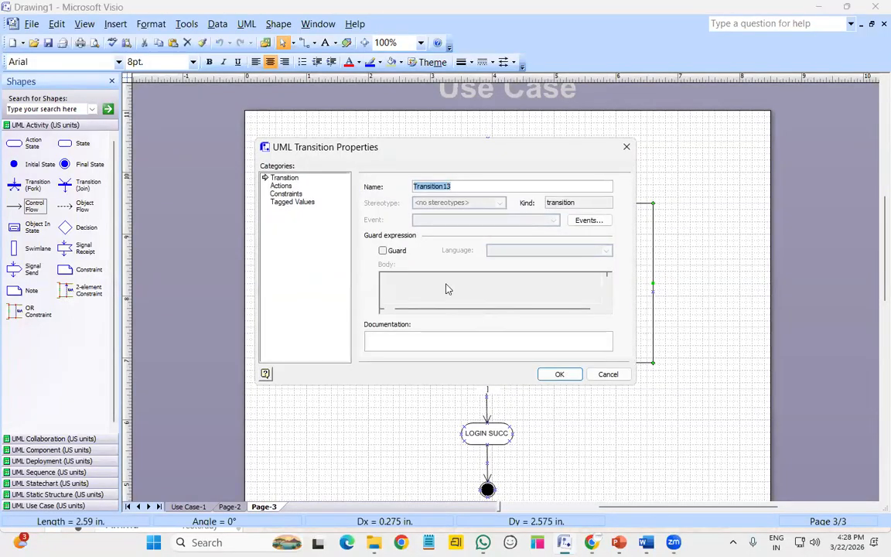
{"action": "left_click", "coordinate": [382, 251]}
{"action": "left_click", "coordinate": [454, 280]}
{"action": "type", "text": "i"}
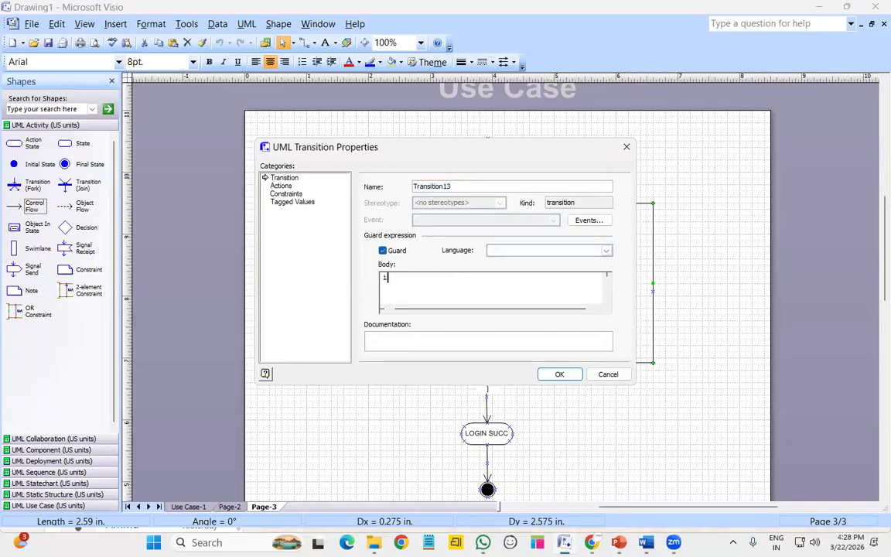
{"action": "type", "text": "N-VALID"}
{"action": "key", "text": "Return"}
{"action": "left_click", "coordinate": [560, 374]}
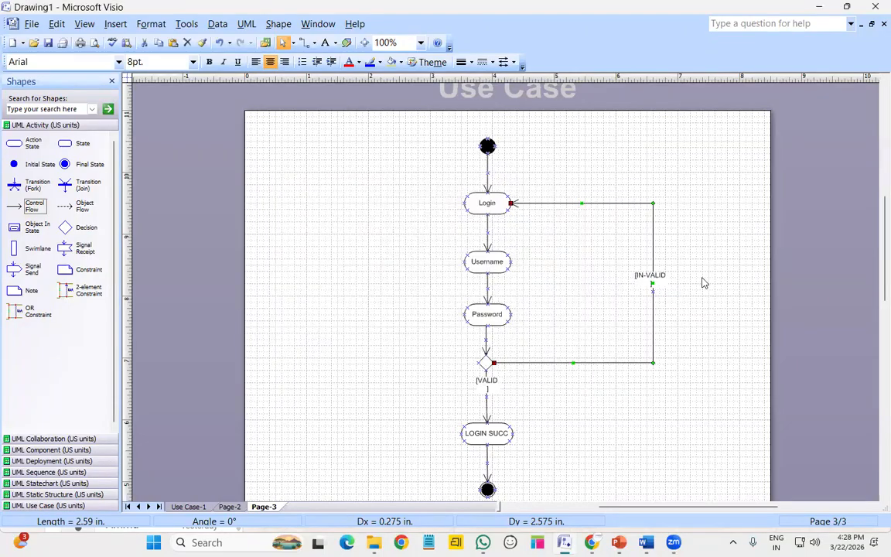
{"action": "left_click", "coordinate": [661, 302]}
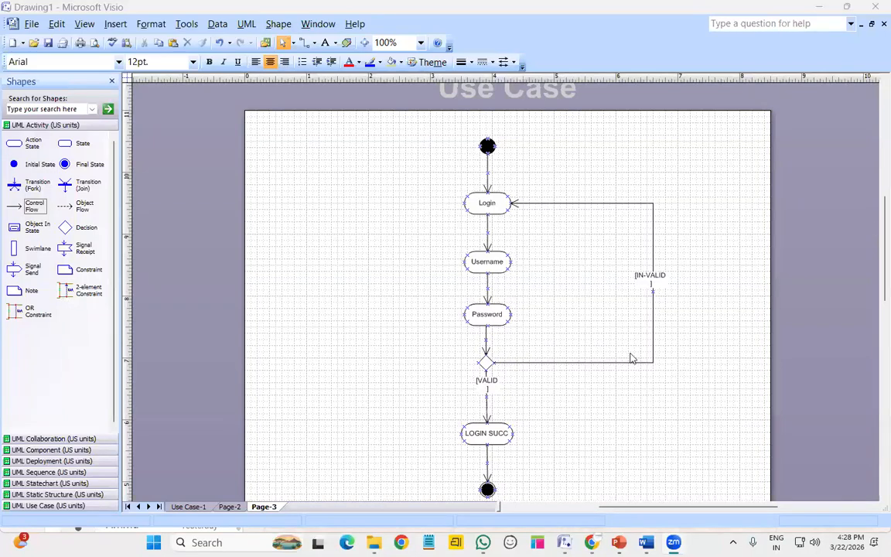
Draw a right-angled connector from Password back to Login, then delete it
{"action": "left_click_drag", "start_coordinate": [42, 213], "coordinate": [509, 198]}
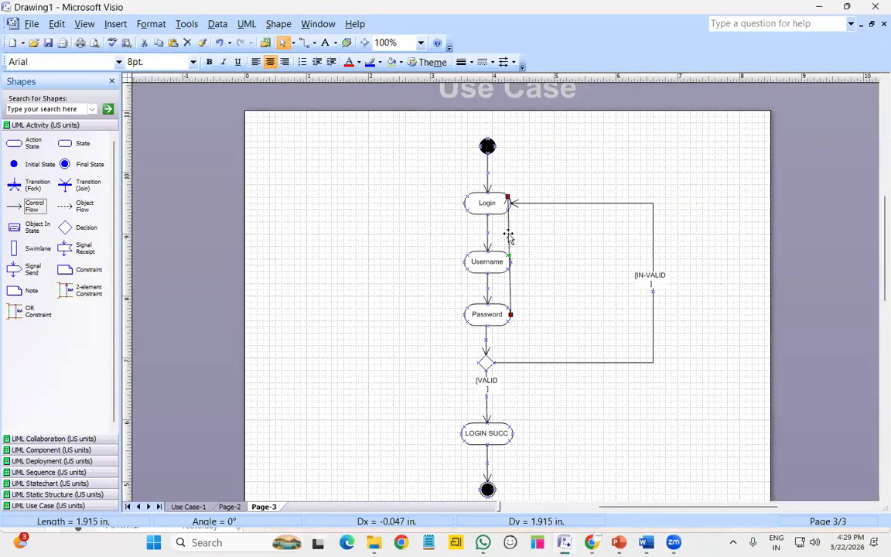
{"action": "right_click", "coordinate": [509, 234]}
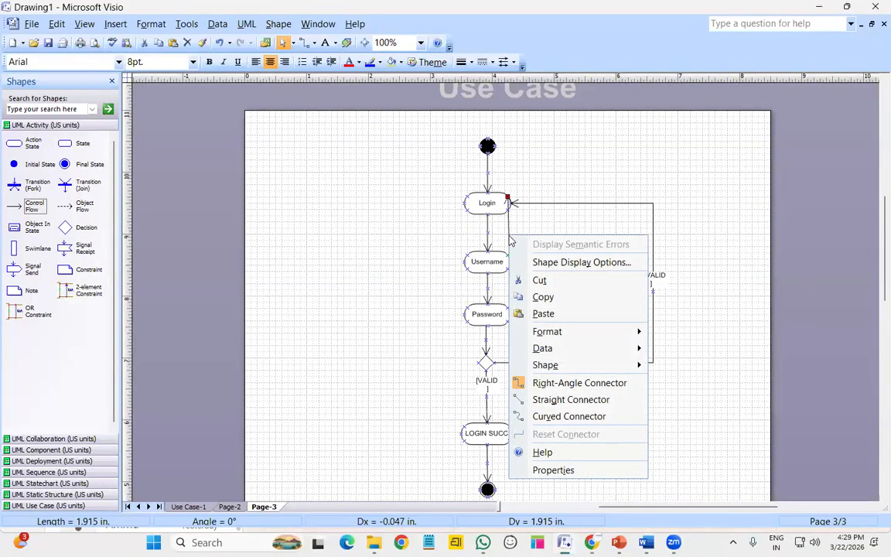
{"action": "left_click", "coordinate": [576, 383]}
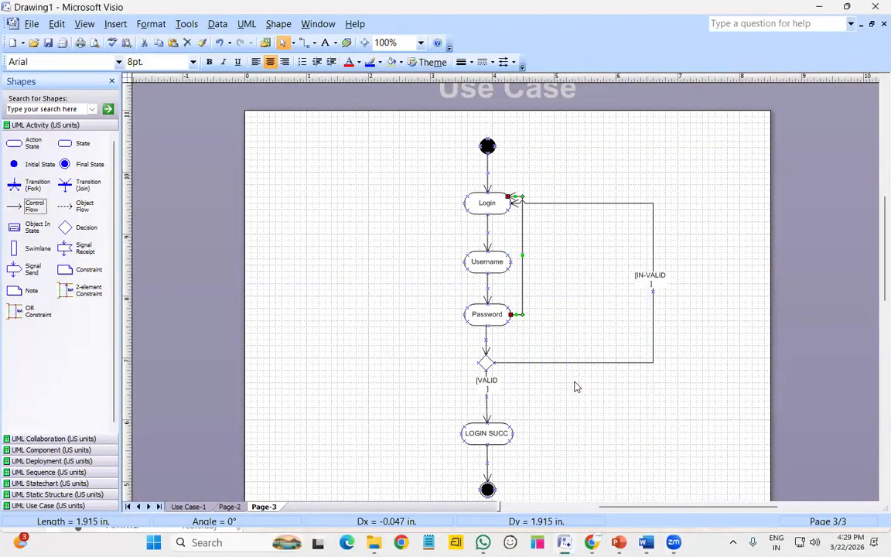
{"action": "left_click_drag", "start_coordinate": [522, 255], "coordinate": [641, 255]}
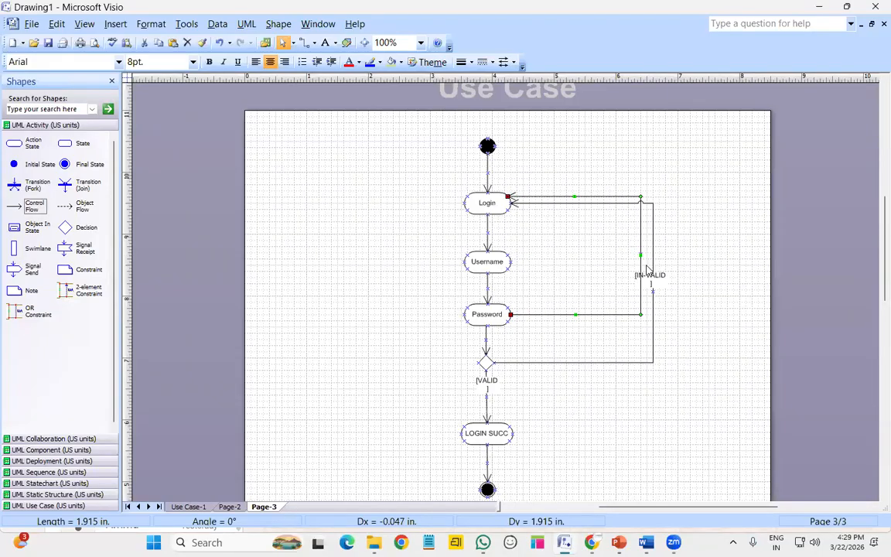
{"action": "key", "text": "Delete"}
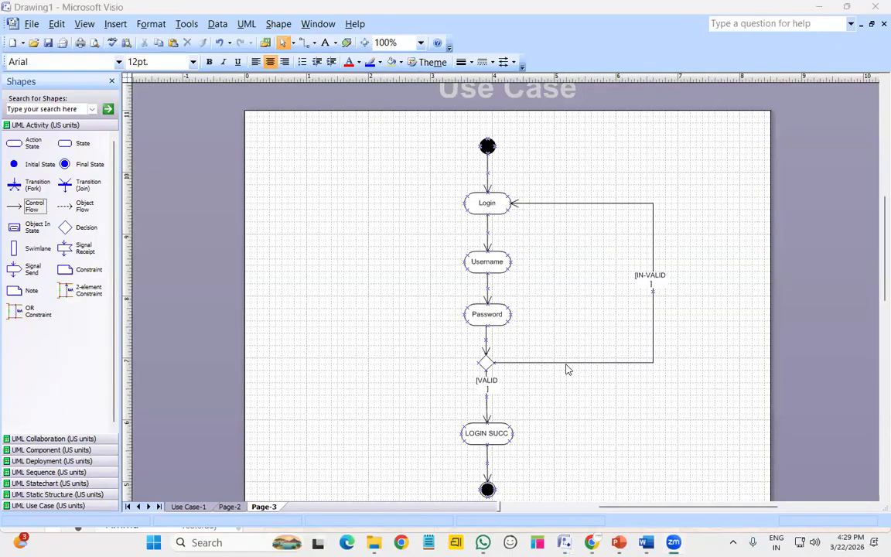
{"action": "left_click", "coordinate": [594, 318]}
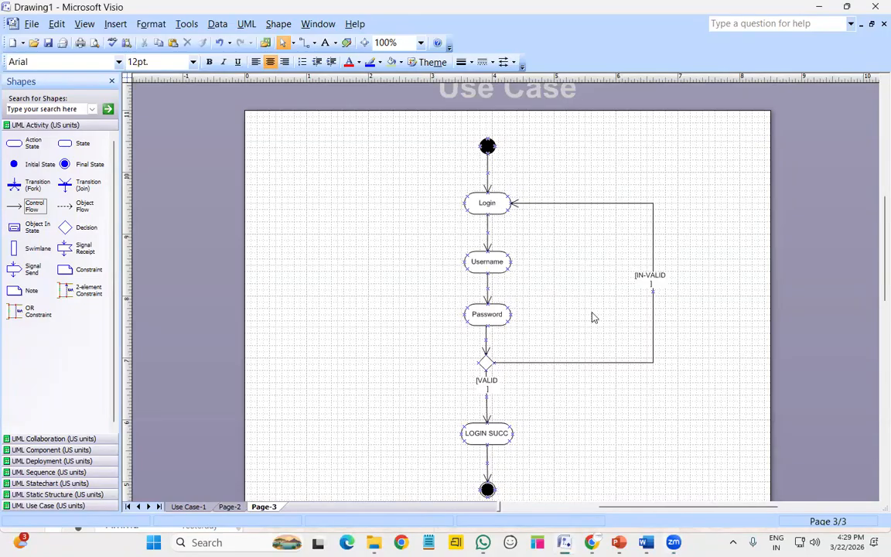
Insert a new Page-4 and view it at 100% zoom
{"action": "left_click", "coordinate": [267, 509]}
{"action": "right_click", "coordinate": [267, 510]}
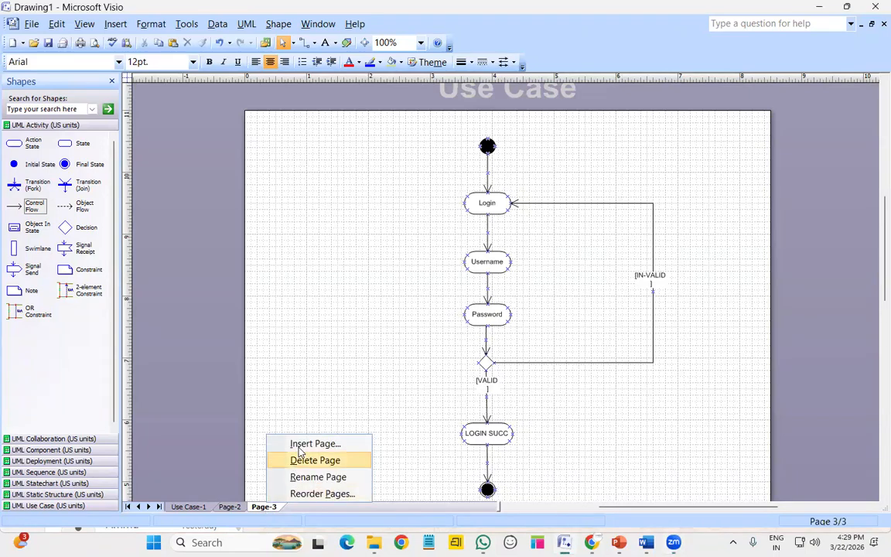
{"action": "left_click", "coordinate": [408, 413]}
{"action": "left_click", "coordinate": [533, 372]}
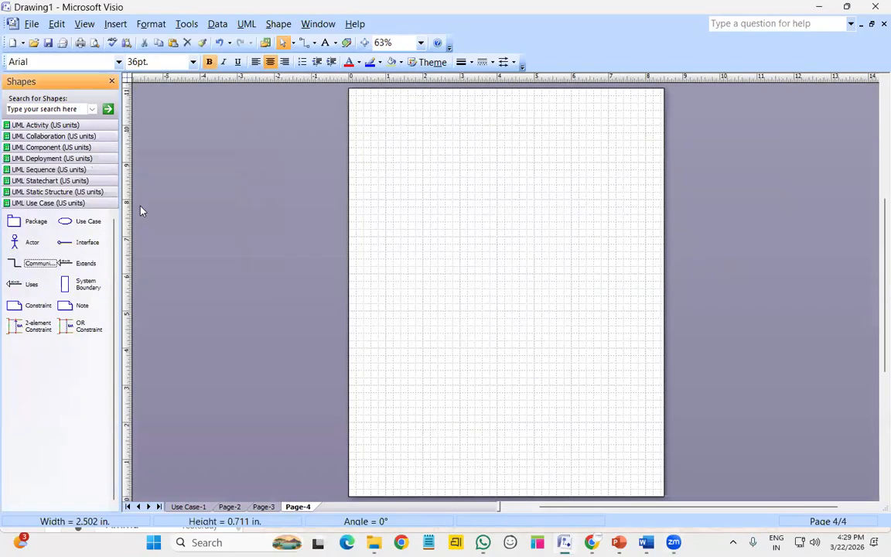
{"action": "left_click", "coordinate": [421, 43]}
{"action": "left_click", "coordinate": [405, 94]}
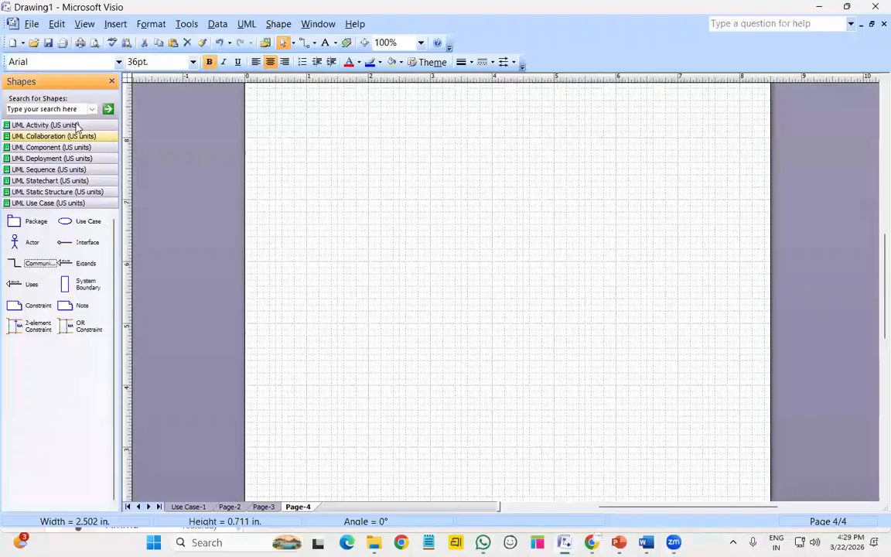
Place an initial state near the top with an action state named 'orderr details' beneath it
{"action": "left_click", "coordinate": [52, 124]}
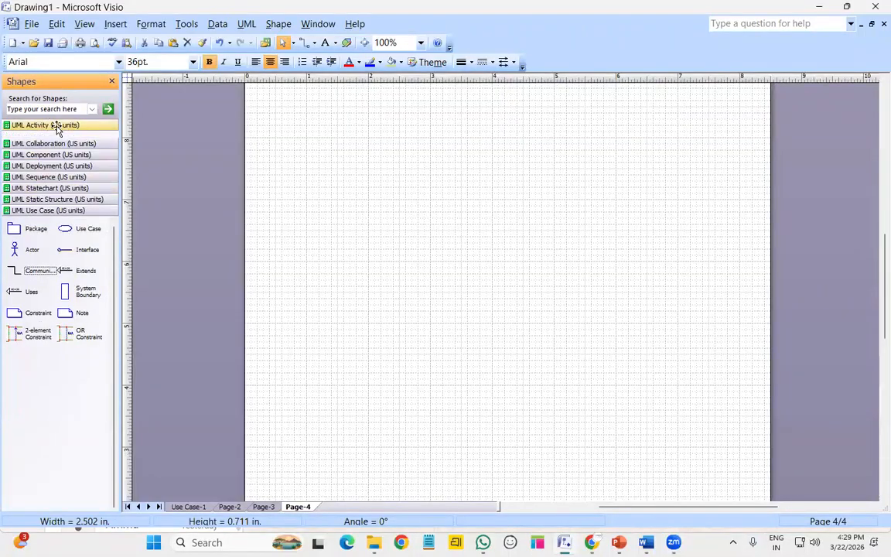
{"action": "left_click_drag", "start_coordinate": [14, 164], "coordinate": [512, 147]}
{"action": "scroll", "coordinate": [512, 148], "scroll_direction": "up", "scroll_amount": 2}
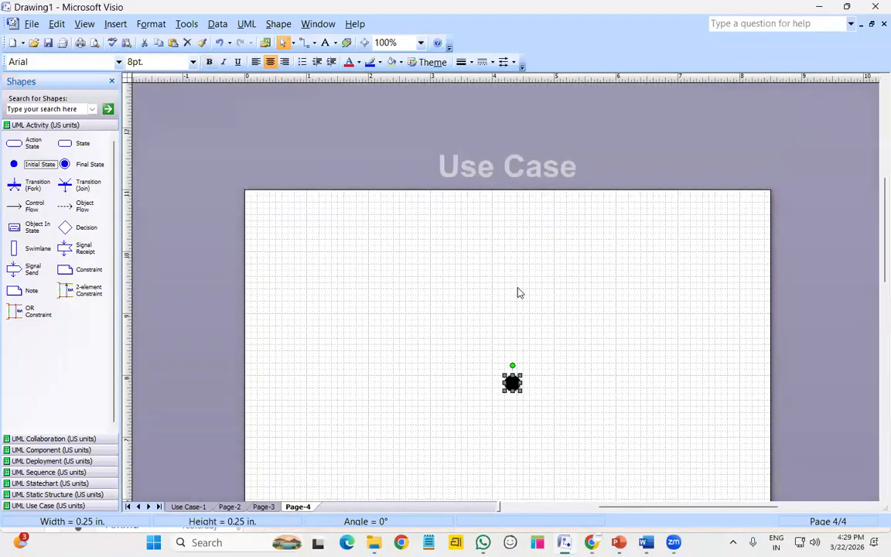
{"action": "left_click_drag", "start_coordinate": [511, 380], "coordinate": [498, 238]}
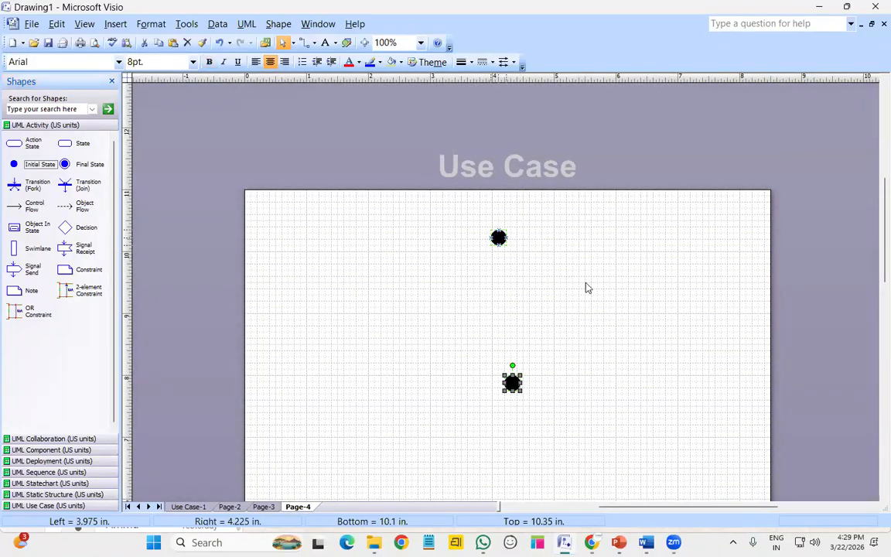
{"action": "left_click", "coordinate": [586, 288]}
{"action": "left_click_drag", "start_coordinate": [20, 145], "coordinate": [498, 294]}
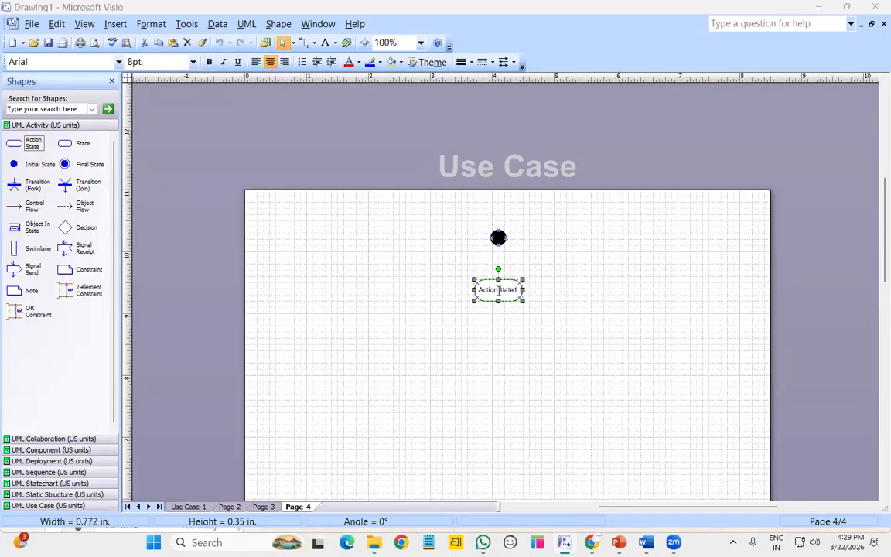
{"action": "double_click", "coordinate": [498, 292]}
{"action": "type", "text": "orderr"}
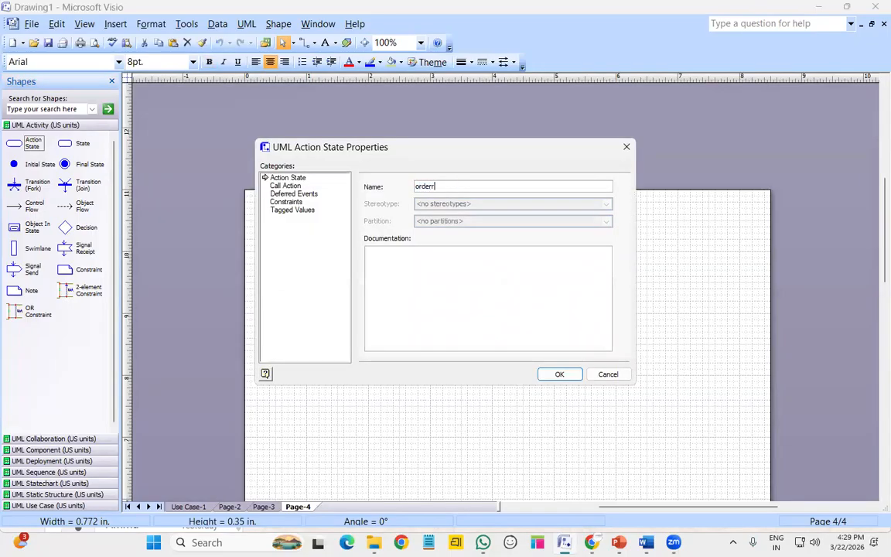
{"action": "type", "text": " details"}
{"action": "key", "text": "Return"}
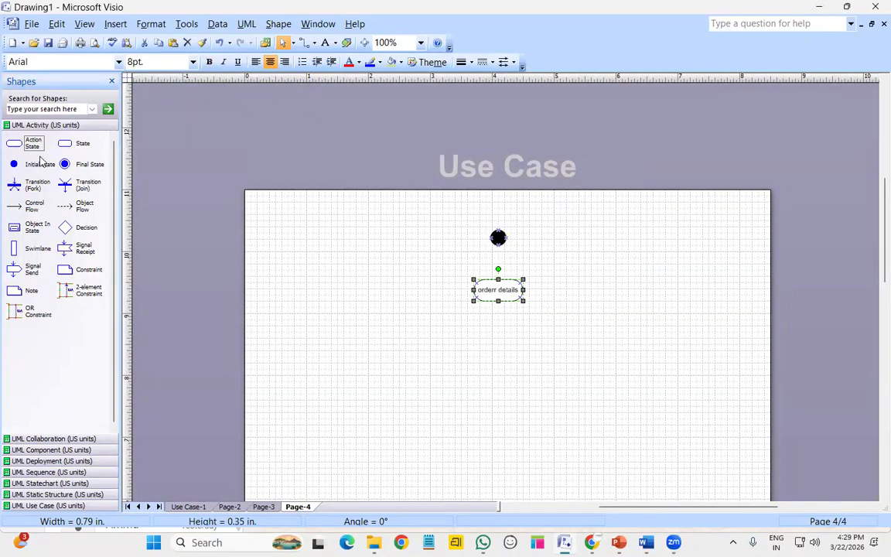
Place a Transition (Fork) bar under orderr details, stretched much wider and shifted slightly left
{"action": "left_click", "coordinate": [163, 244]}
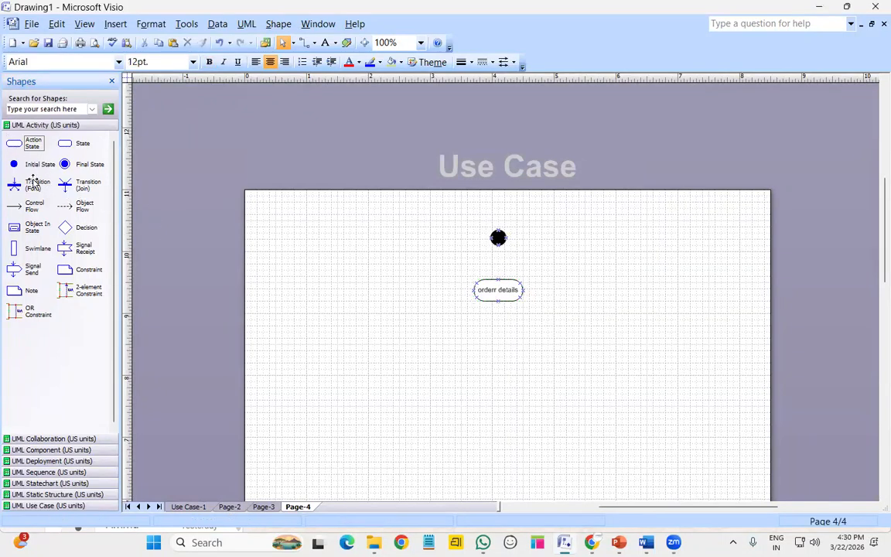
{"action": "left_click_drag", "start_coordinate": [32, 188], "coordinate": [678, 361]}
{"action": "left_click_drag", "start_coordinate": [479, 345], "coordinate": [404, 345]}
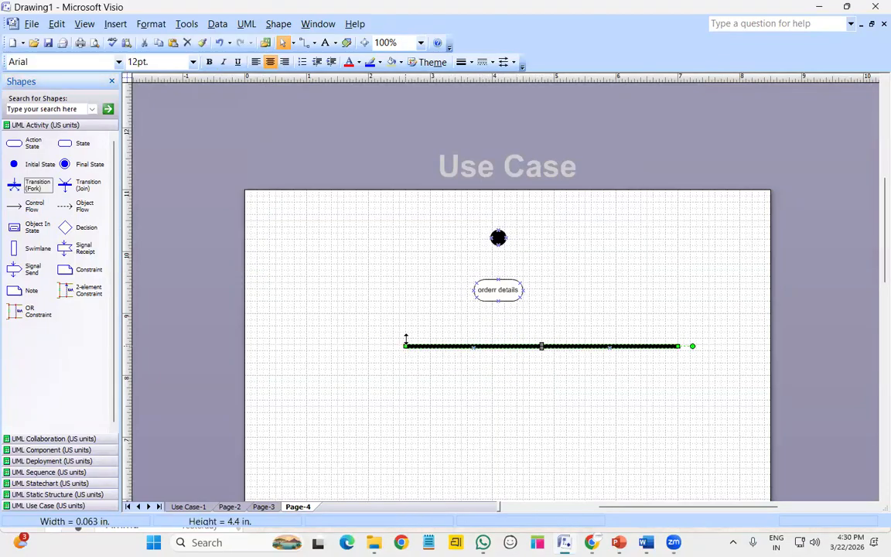
{"action": "left_click_drag", "start_coordinate": [521, 346], "coordinate": [497, 339]}
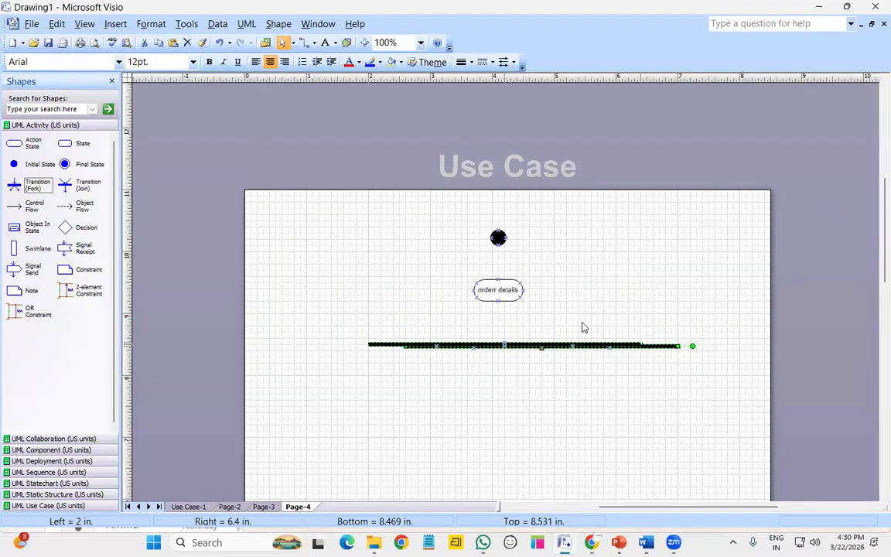
{"action": "left_click", "coordinate": [706, 418]}
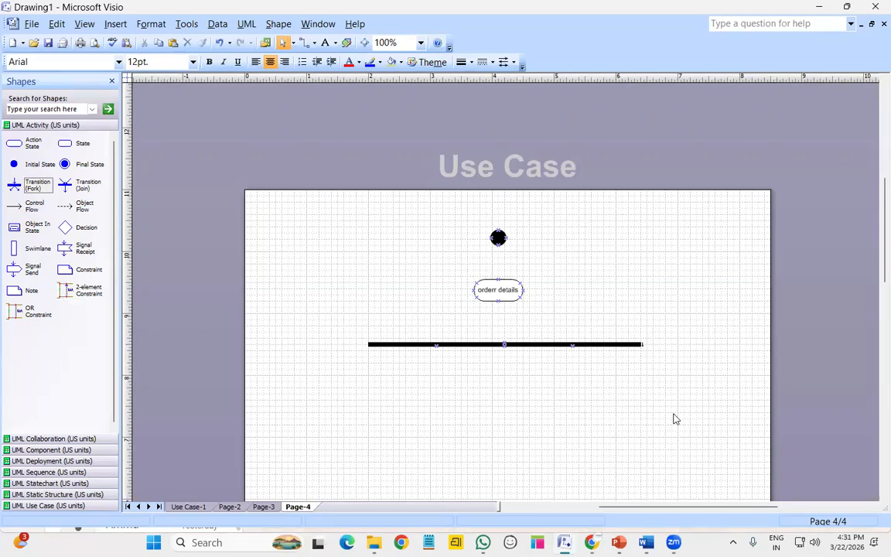
{"action": "left_click", "coordinate": [186, 507]}
{"action": "scroll", "coordinate": [550, 372], "scroll_direction": "down", "scroll_amount": 3}
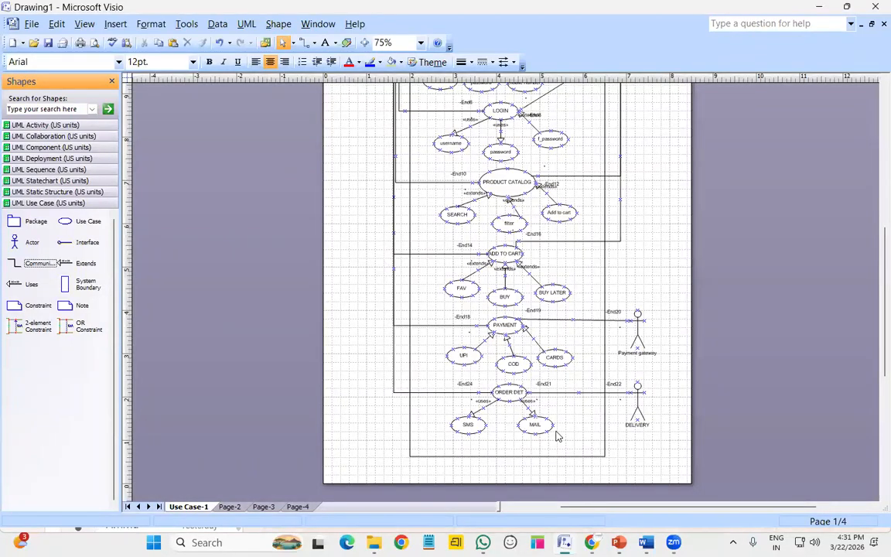
{"action": "left_click", "coordinate": [298, 507]}
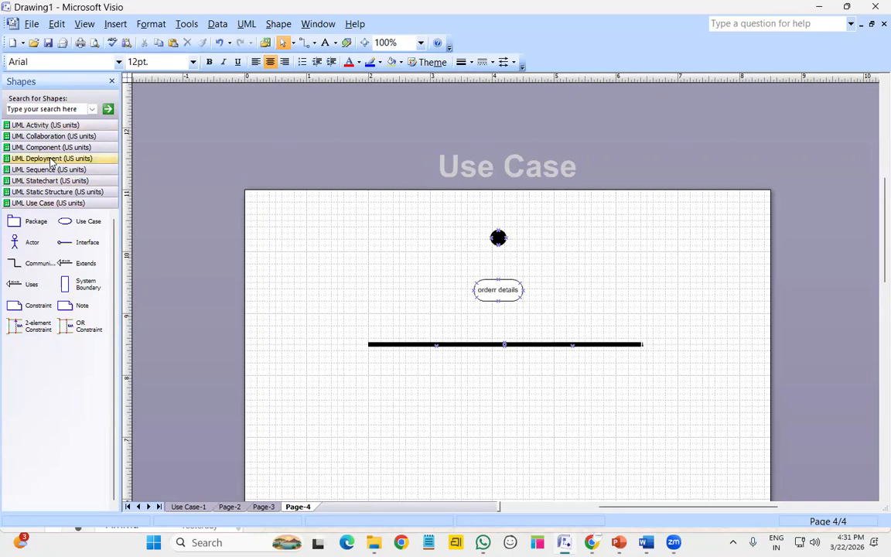
Drop two Action State shapes below the fork and name the right one EMAIL
{"action": "left_click", "coordinate": [71, 127]}
{"action": "left_click_drag", "start_coordinate": [24, 145], "coordinate": [430, 414]}
{"action": "left_click_drag", "start_coordinate": [25, 145], "coordinate": [569, 418]}
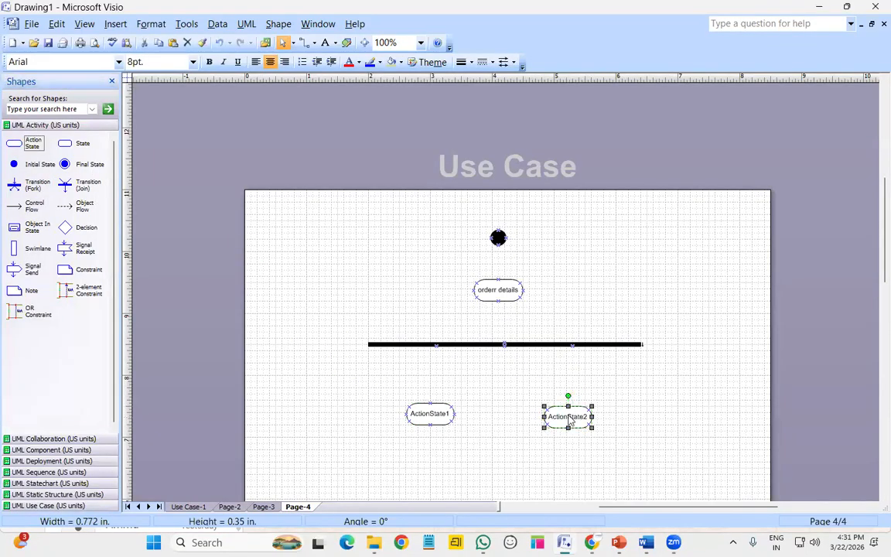
{"action": "double_click", "coordinate": [569, 419]}
{"action": "type", "text": "EM"}
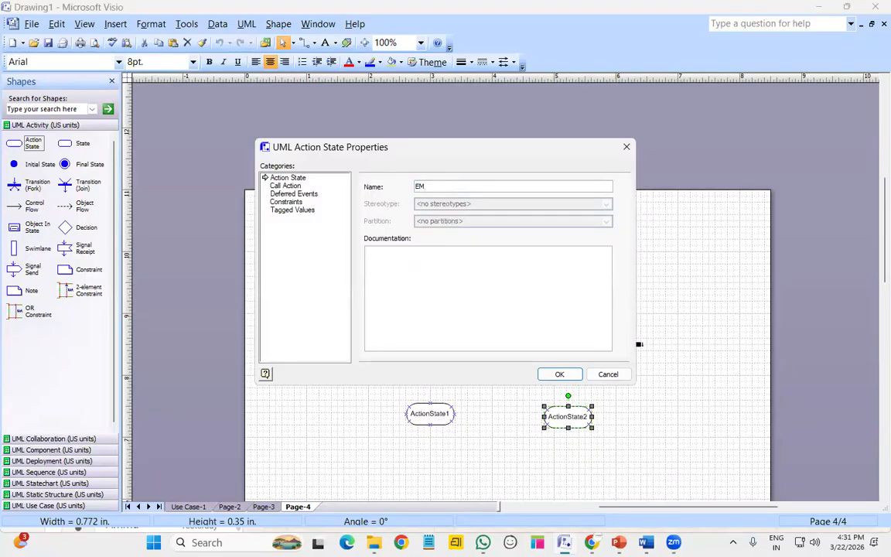
{"action": "type", "text": "AIK"}
{"action": "key", "text": "Return"}
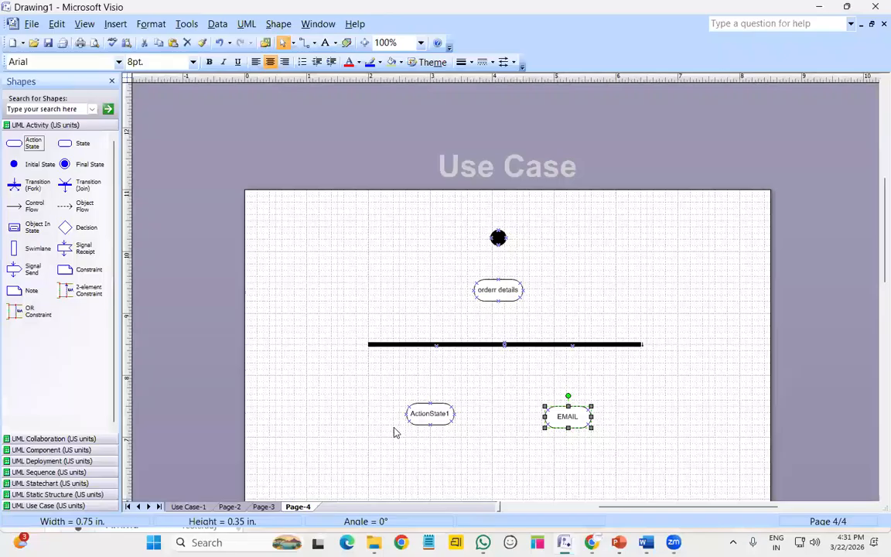
Name the left action state SMS
{"action": "left_click", "coordinate": [433, 416]}
{"action": "double_click", "coordinate": [434, 418]}
{"action": "type", "text": "SN"}
{"action": "type", "text": "SMS"}
{"action": "key", "text": "Return"}
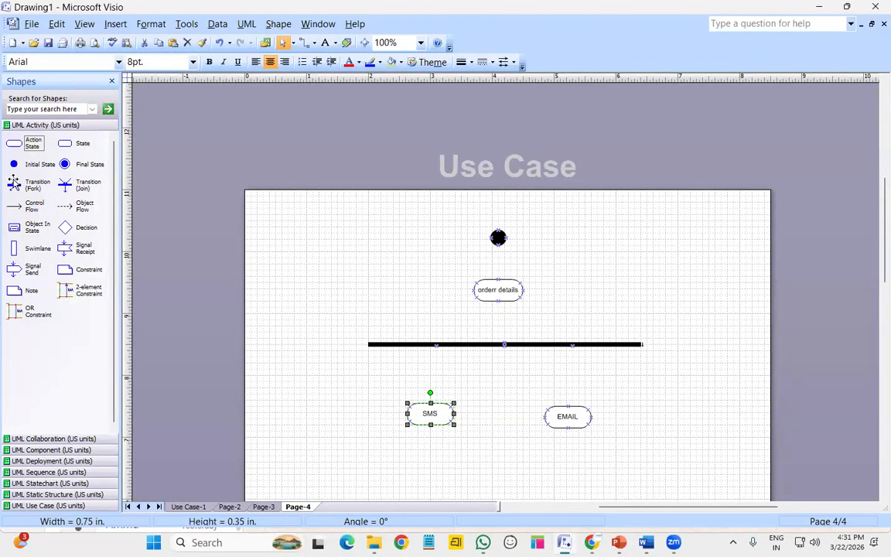
Add control flows from orderr details to the fork bar and from the fork to SMS and EMAIL
{"action": "left_click_drag", "start_coordinate": [31, 209], "coordinate": [500, 342]}
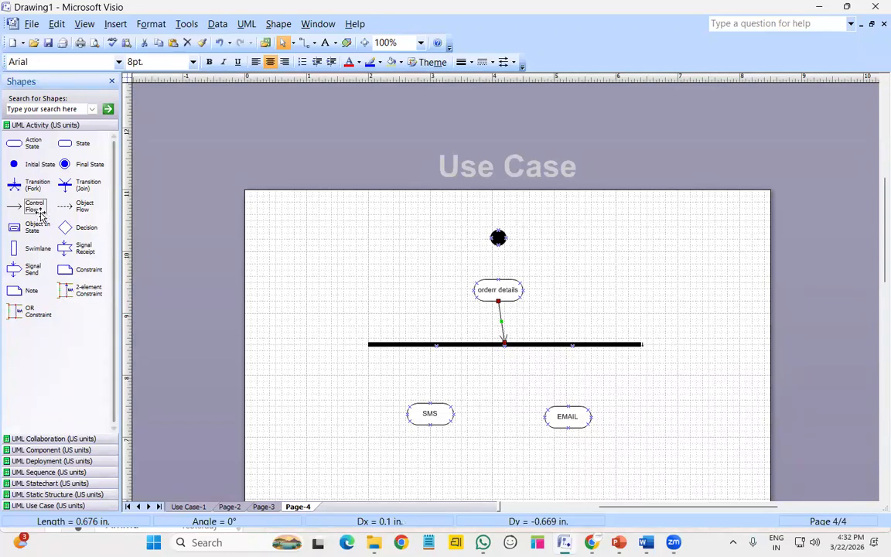
{"action": "left_click_drag", "start_coordinate": [32, 208], "coordinate": [430, 403]}
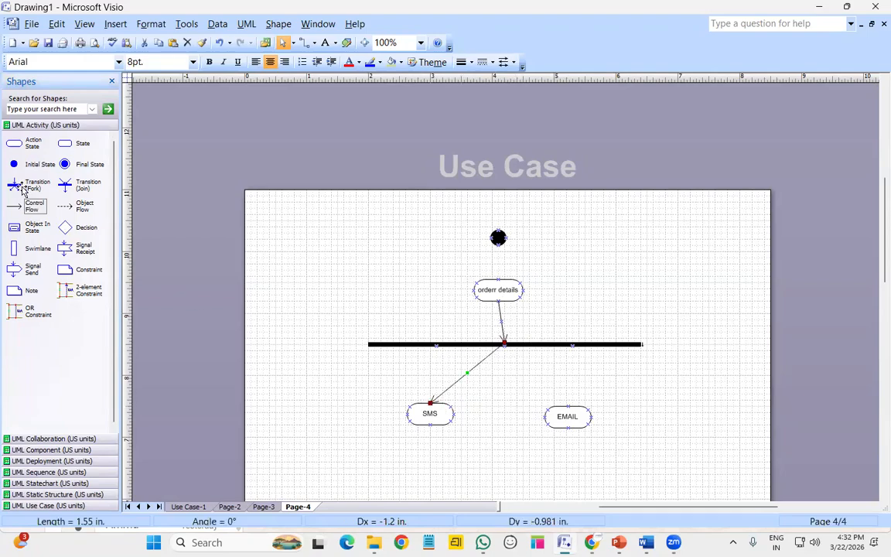
{"action": "mouse_move", "coordinate": [34, 206]}
{"action": "left_mouse_down"}
{"action": "mouse_move", "coordinate": [531, 360]}
{"action": "mouse_move", "coordinate": [504, 344]}
{"action": "mouse_move", "coordinate": [543, 350]}
{"action": "mouse_move", "coordinate": [543, 360]}
{"action": "mouse_move", "coordinate": [539, 352]}
{"action": "mouse_move", "coordinate": [550, 357]}
{"action": "mouse_move", "coordinate": [549, 346]}
{"action": "mouse_move", "coordinate": [567, 360]}
{"action": "mouse_move", "coordinate": [568, 406]}
{"action": "left_mouse_up"}
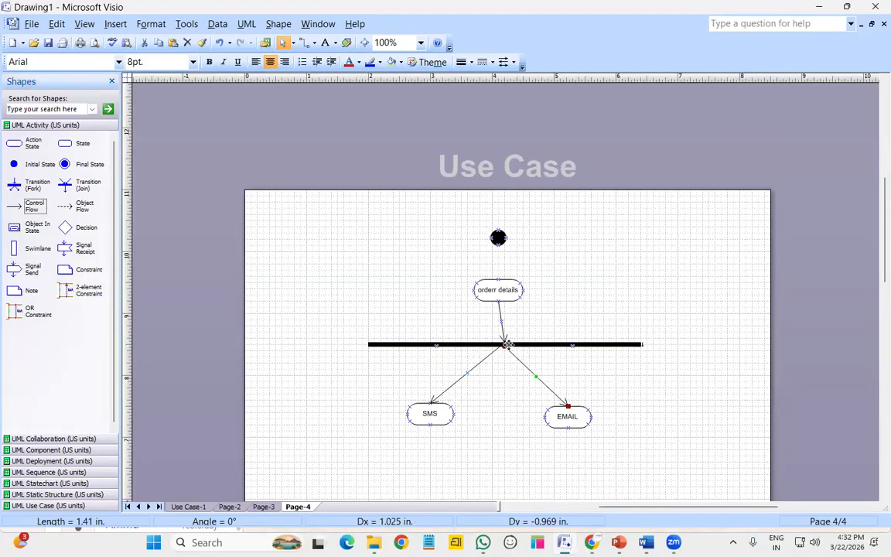
{"action": "mouse_move", "coordinate": [505, 344]}
{"action": "left_mouse_down"}
{"action": "mouse_move", "coordinate": [516, 345]}
{"action": "mouse_move", "coordinate": [504, 345]}
{"action": "left_mouse_up"}
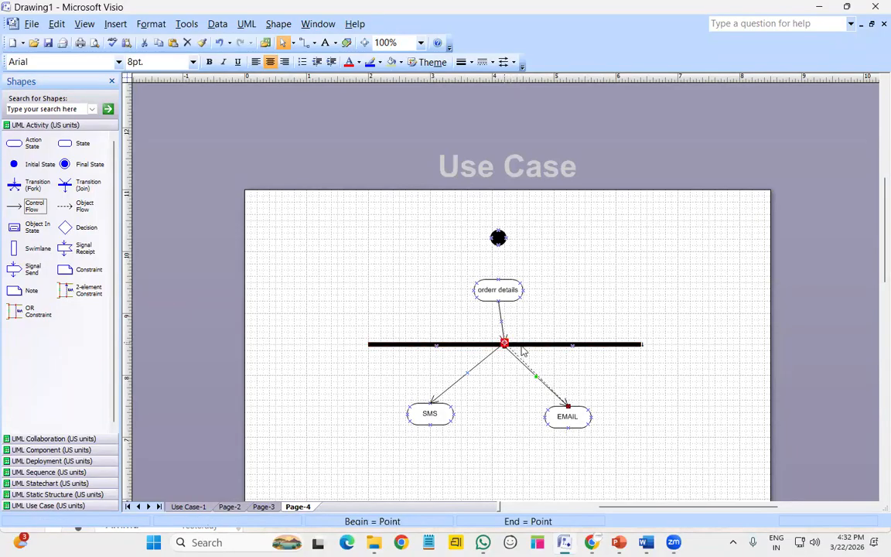
Center orderr details and connect the initial state down to it with a control flow
{"action": "left_click", "coordinate": [580, 421]}
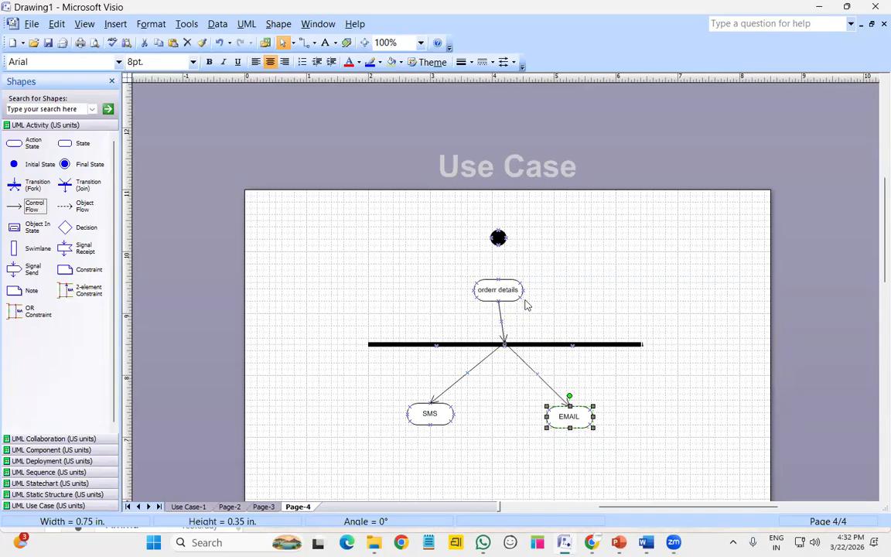
{"action": "left_click", "coordinate": [502, 292]}
{"action": "left_click_drag", "start_coordinate": [502, 291], "coordinate": [507, 292]}
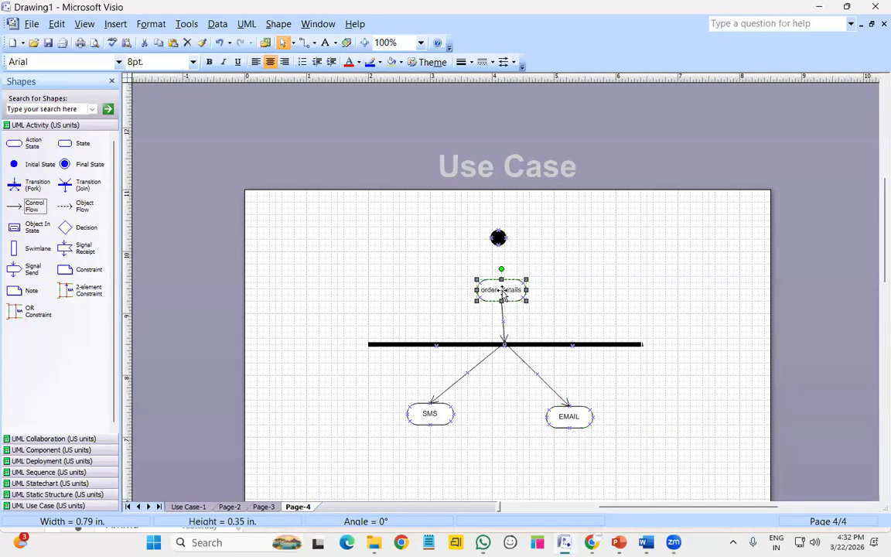
{"action": "left_click", "coordinate": [501, 239]}
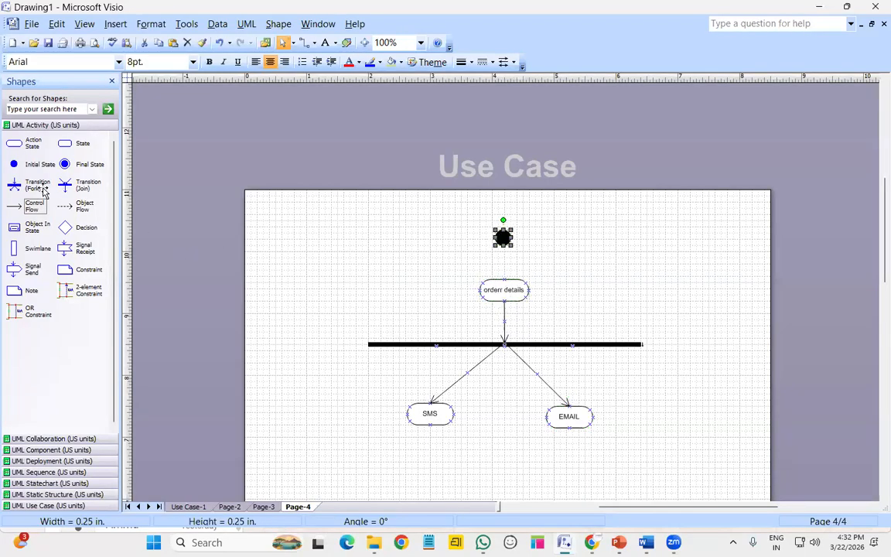
{"action": "left_click_drag", "start_coordinate": [34, 206], "coordinate": [615, 232]}
{"action": "left_click_drag", "start_coordinate": [553, 251], "coordinate": [505, 280]}
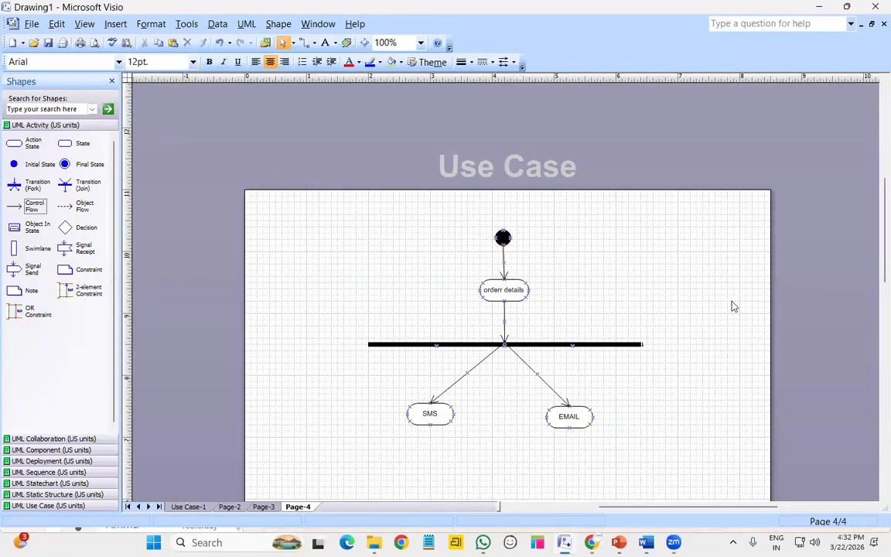
{"action": "scroll", "coordinate": [706, 351], "scroll_direction": "down", "scroll_amount": 3}
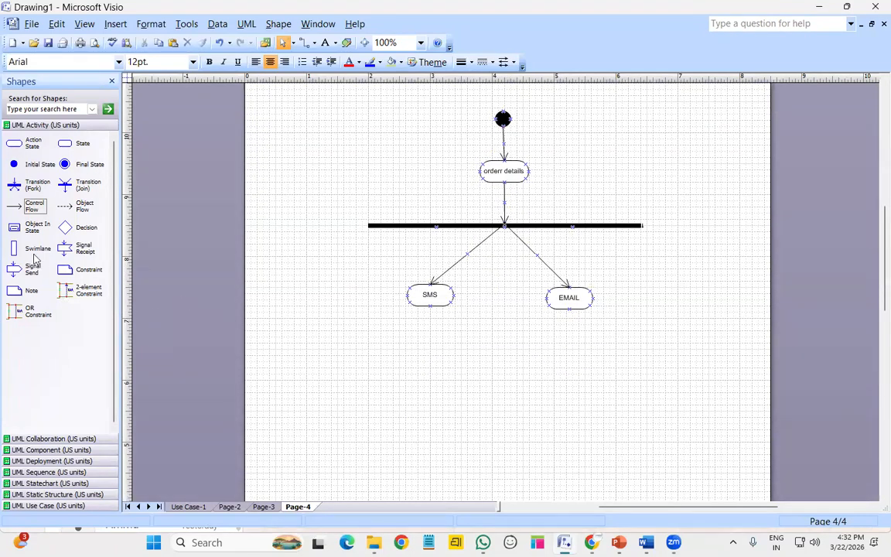
Place a Transition (Join) bar below SMS and EMAIL, lengthened to span both actions
{"action": "left_click_drag", "start_coordinate": [65, 164], "coordinate": [359, 351]}
{"action": "left_click_drag", "start_coordinate": [445, 362], "coordinate": [373, 378]}
{"action": "left_click_drag", "start_coordinate": [518, 378], "coordinate": [637, 384]}
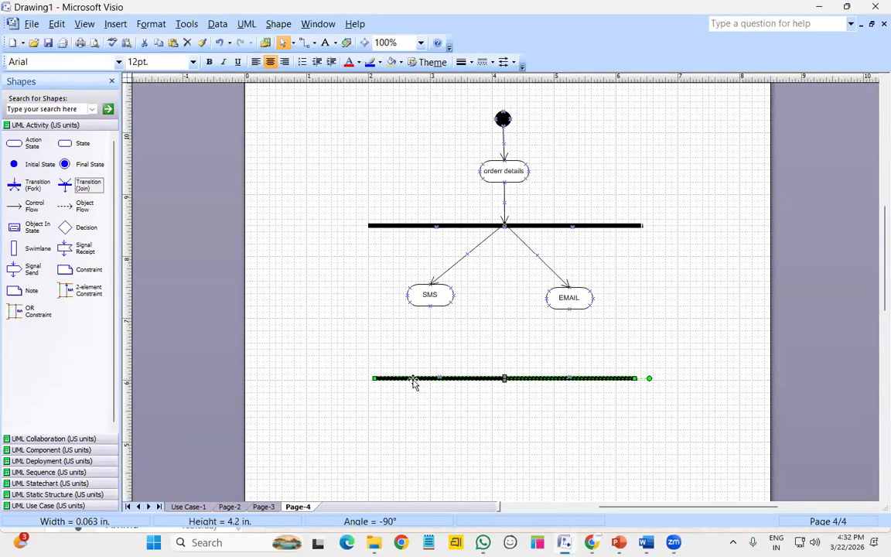
{"action": "left_click", "coordinate": [571, 455]}
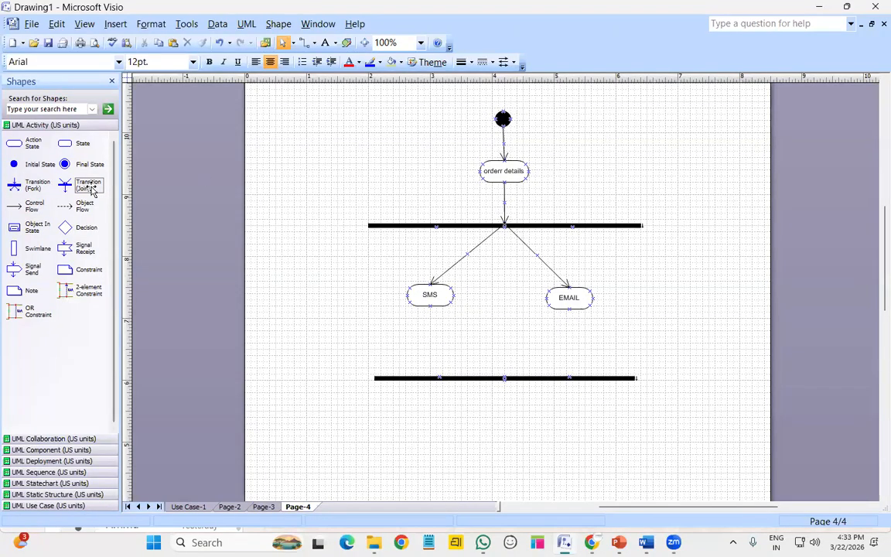
Connect SMS and EMAIL into the join bar and drop a new action state below it
{"action": "left_click_drag", "start_coordinate": [35, 205], "coordinate": [504, 377]}
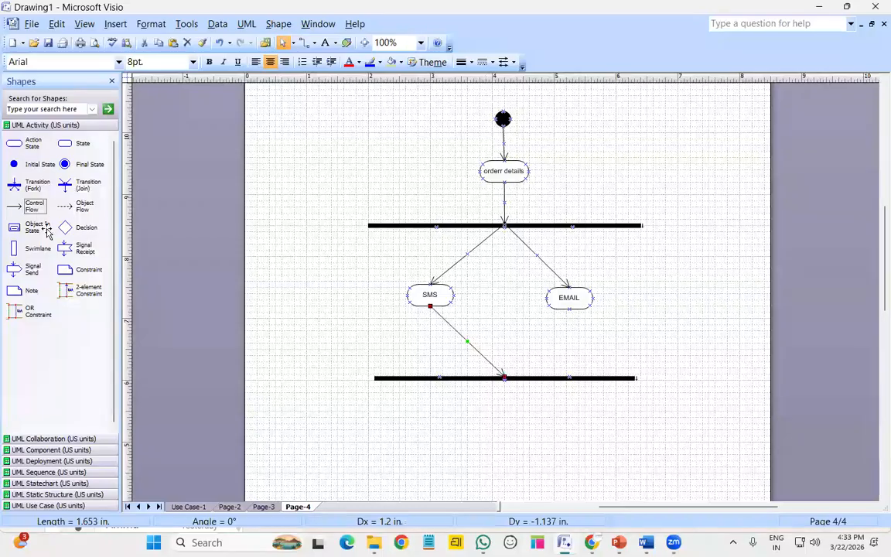
{"action": "left_click_drag", "start_coordinate": [34, 205], "coordinate": [504, 378]}
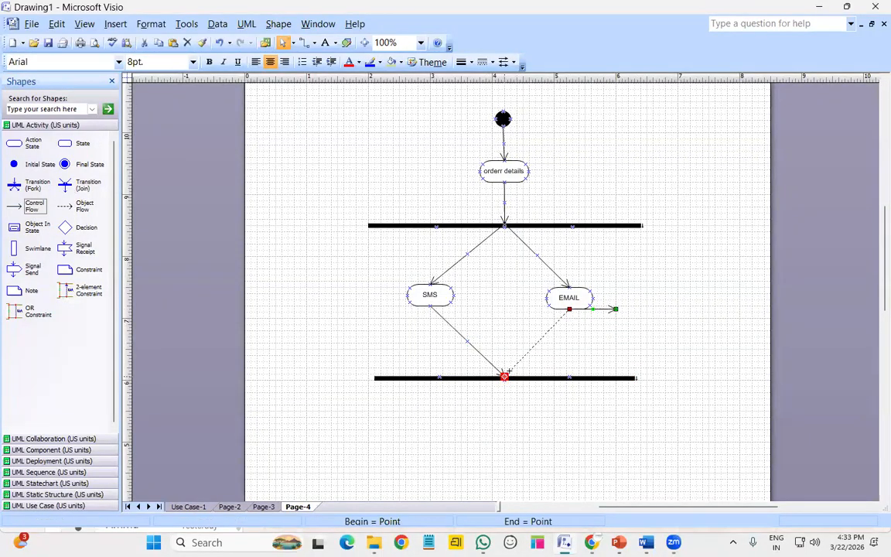
{"action": "left_click", "coordinate": [683, 325]}
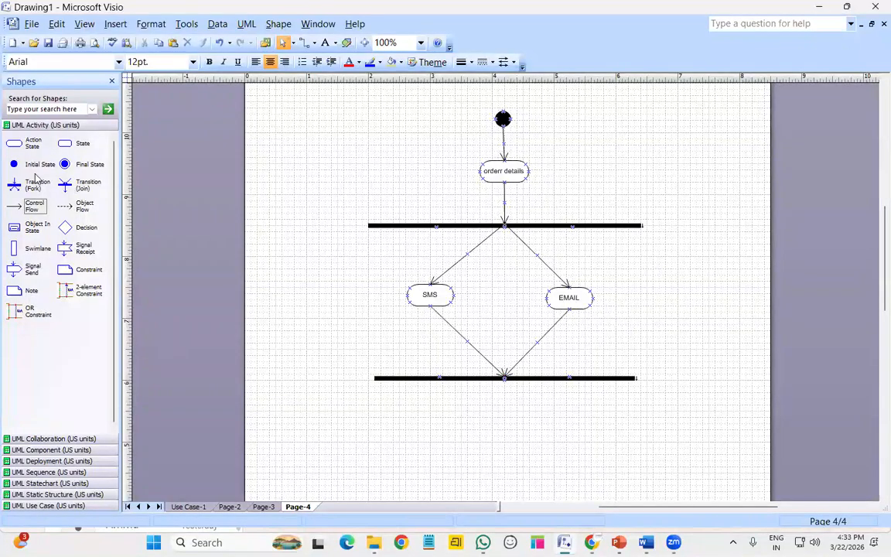
{"action": "left_click_drag", "start_coordinate": [33, 144], "coordinate": [505, 443]}
Name the new action state SENT TO USER
{"action": "double_click", "coordinate": [505, 441]}
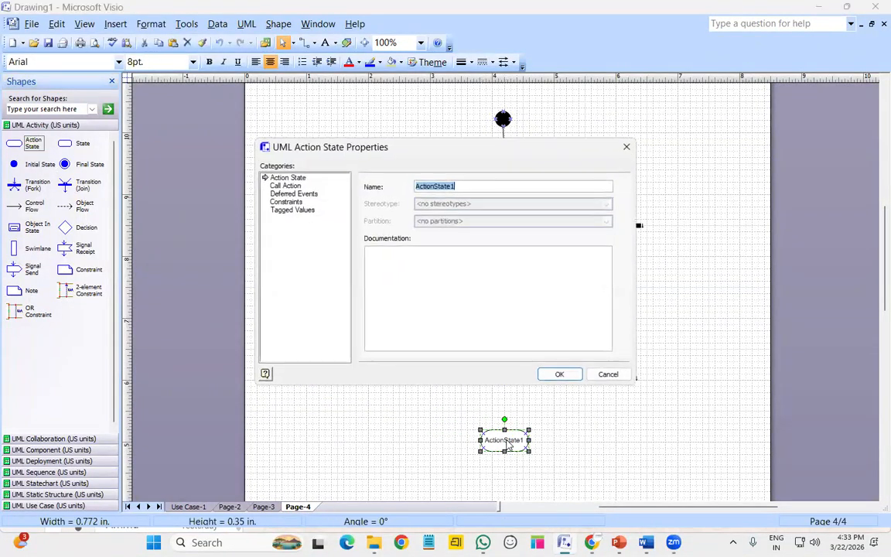
{"action": "type", "text": "SENT TO USER"}
{"action": "key", "text": "Return"}
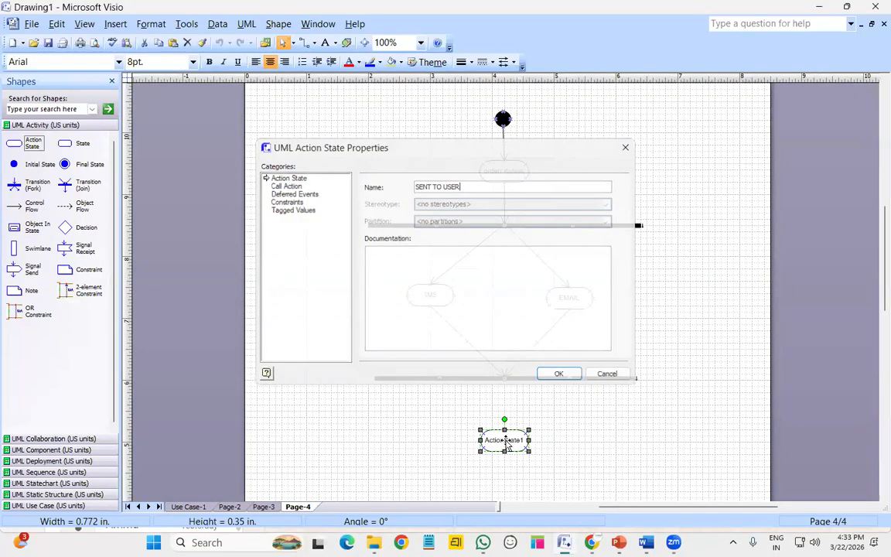
Add a final state below SENT TO USER, linked by an arrow and nudged closer
{"action": "left_click_drag", "start_coordinate": [66, 162], "coordinate": [498, 508]}
{"action": "left_click_drag", "start_coordinate": [23, 205], "coordinate": [505, 496]}
{"action": "left_click", "coordinate": [504, 496]}
{"action": "key", "text": "Up"}
{"action": "key", "text": "Up"}
{"action": "key", "text": "Up"}
{"action": "key", "text": "Up"}
{"action": "key", "text": "Up"}
{"action": "key", "text": "Up"}
{"action": "key", "text": "Up"}
{"action": "key", "text": "Up"}
{"action": "key", "text": "Up"}
{"action": "key", "text": "Up"}
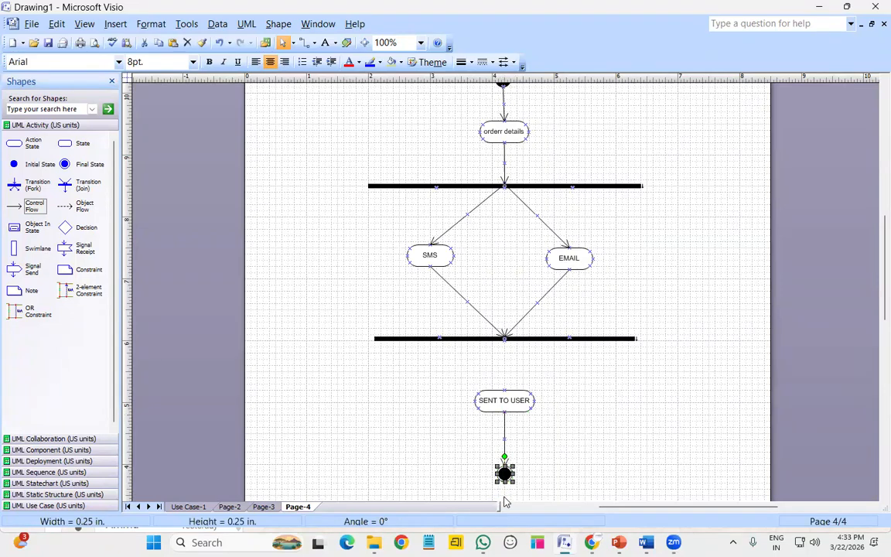
{"action": "key", "text": "Up"}
{"action": "key", "text": "Up"}
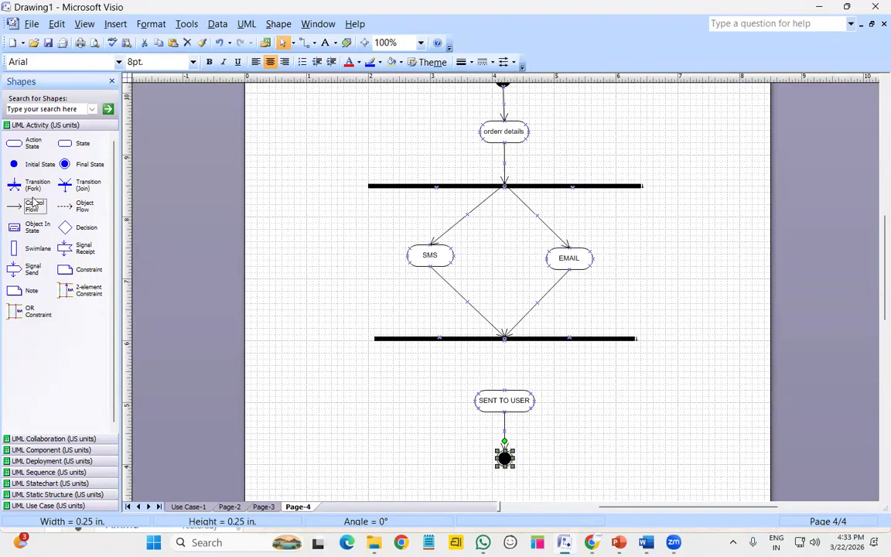
Connect the join bar down to the top of SENT TO USER with a control flow
{"action": "left_click_drag", "start_coordinate": [35, 206], "coordinate": [504, 391]}
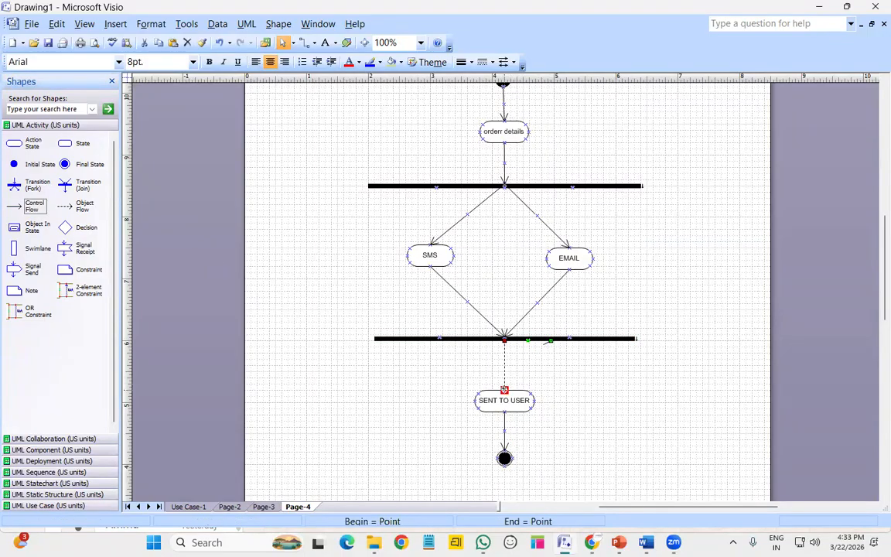
{"action": "left_click", "coordinate": [571, 384]}
{"action": "scroll", "coordinate": [585, 379], "scroll_direction": "up", "scroll_amount": 1}
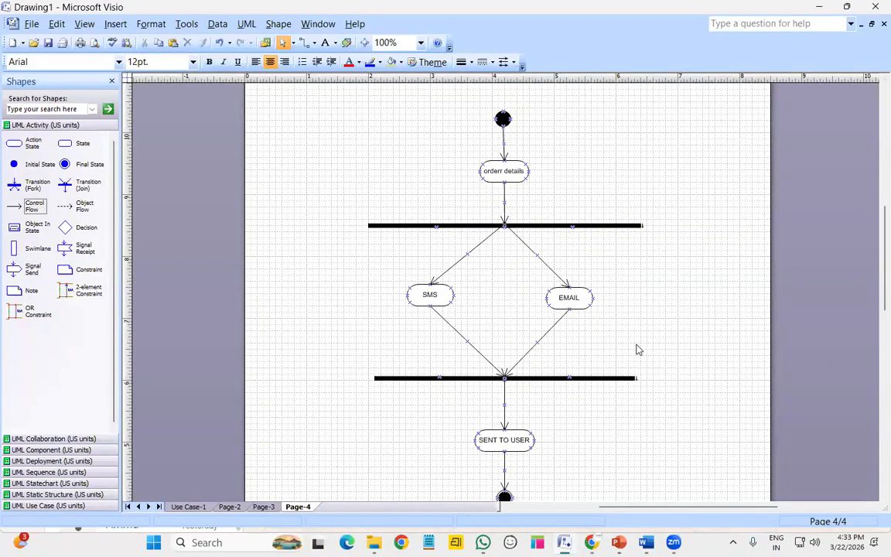
Insert a new page named Page-5
{"action": "right_click", "coordinate": [300, 506]}
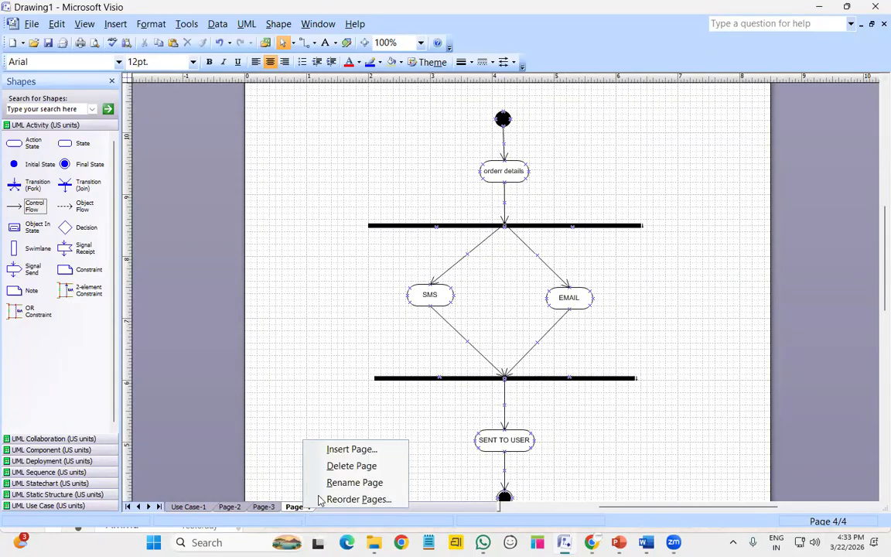
{"action": "left_click", "coordinate": [366, 450]}
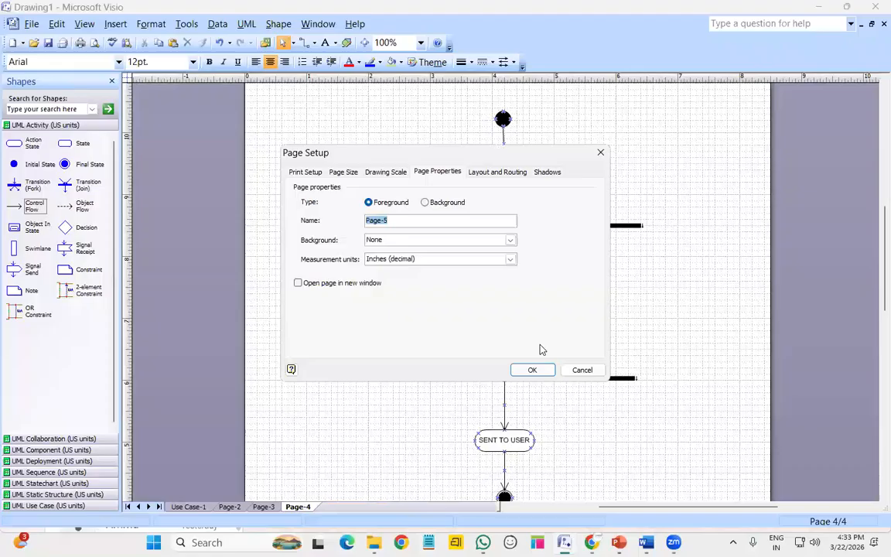
{"action": "left_click", "coordinate": [533, 371]}
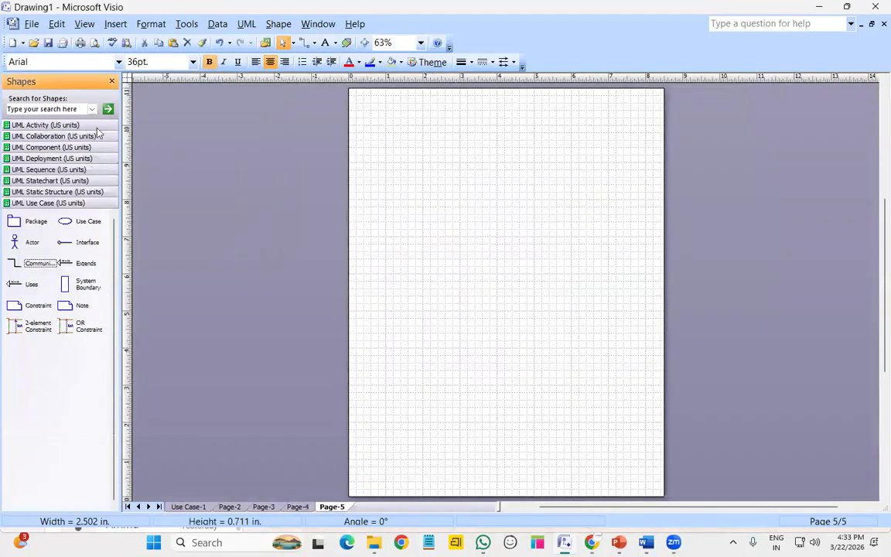
Place an Initial State near the top of Page-5 and view it at 100% zoom
{"action": "left_click", "coordinate": [81, 126]}
{"action": "left_click_drag", "start_coordinate": [26, 166], "coordinate": [500, 103]}
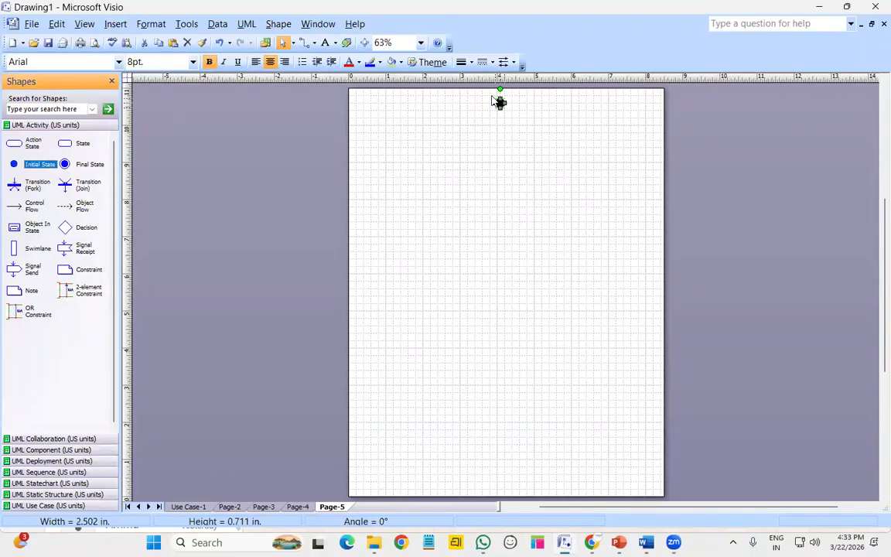
{"action": "left_click", "coordinate": [421, 42]}
{"action": "left_click", "coordinate": [406, 96]}
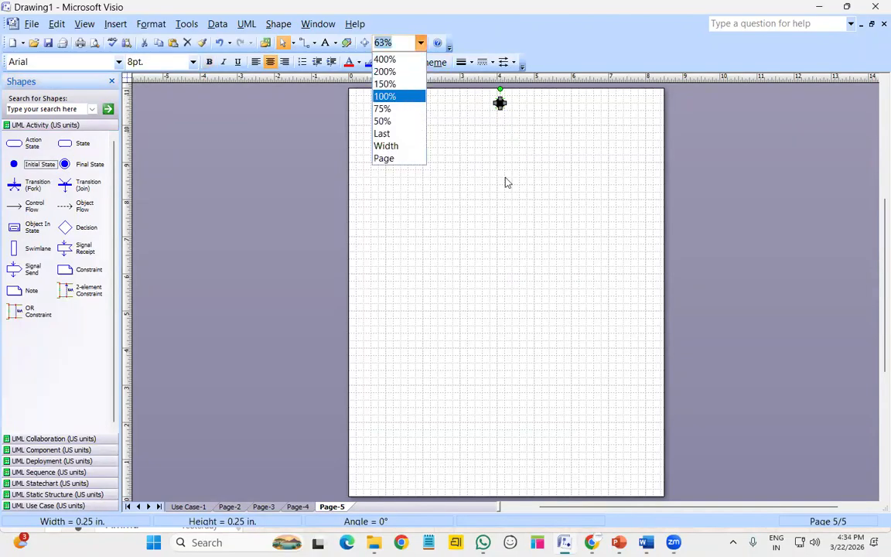
{"action": "scroll", "coordinate": [555, 356], "scroll_direction": "up", "scroll_amount": 4}
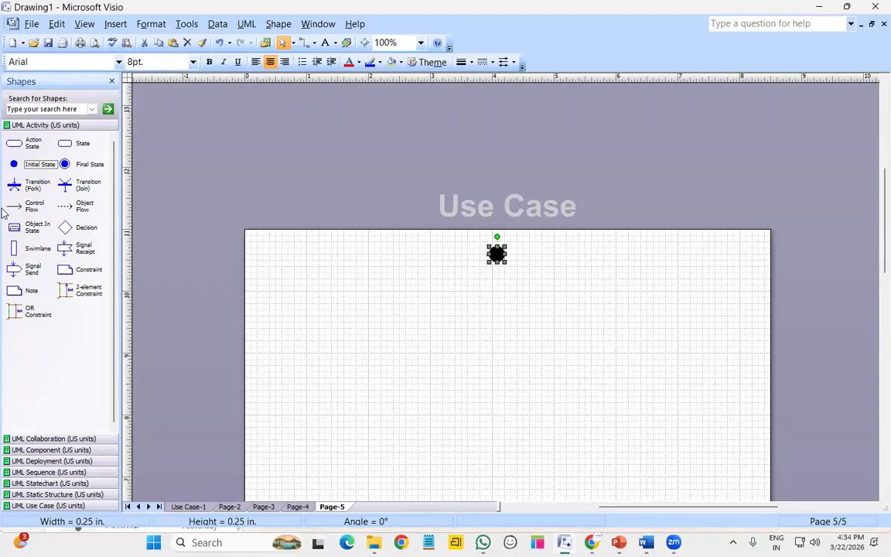
Add an action state named Payment below the start node, with a decision diamond beneath it
{"action": "left_click_drag", "start_coordinate": [28, 147], "coordinate": [496, 321]}
{"action": "double_click", "coordinate": [495, 314]}
{"action": "type", "text": "Payment"}
{"action": "key", "text": "Return"}
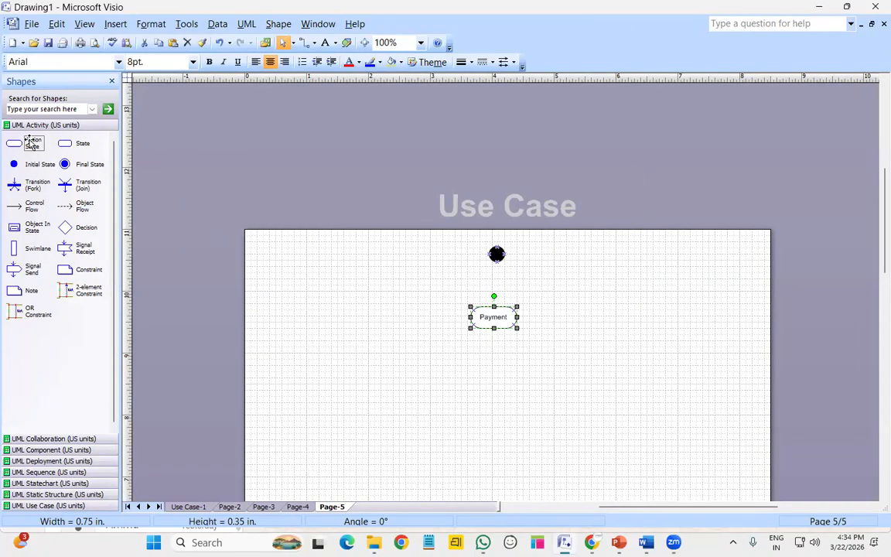
{"action": "left_click_drag", "start_coordinate": [77, 227], "coordinate": [494, 375]}
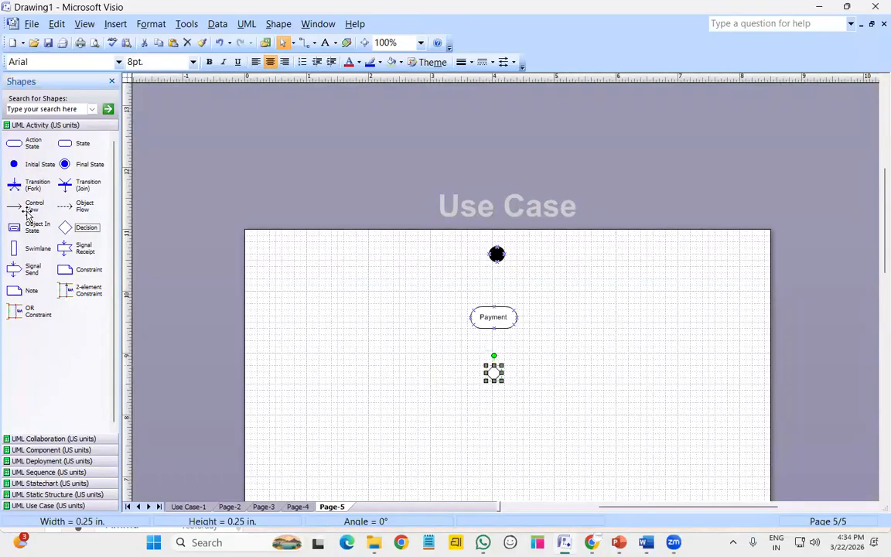
Link the start node to Payment and Payment to the decision diamond with control flows
{"action": "left_click_drag", "start_coordinate": [31, 206], "coordinate": [494, 305]}
{"action": "left_click", "coordinate": [506, 322]}
{"action": "key", "text": "Right"}
{"action": "key", "text": "Right"}
{"action": "key", "text": "Right"}
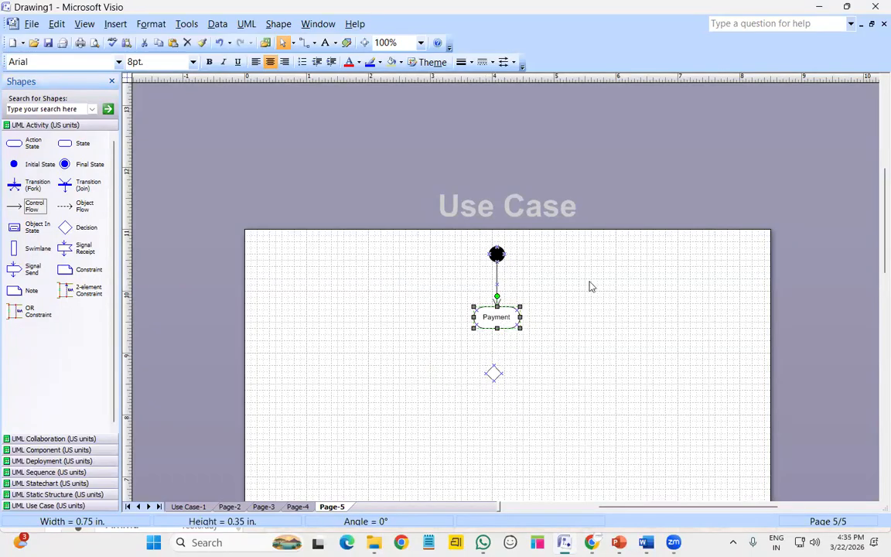
{"action": "scroll", "coordinate": [589, 285], "scroll_direction": "down", "scroll_amount": 2}
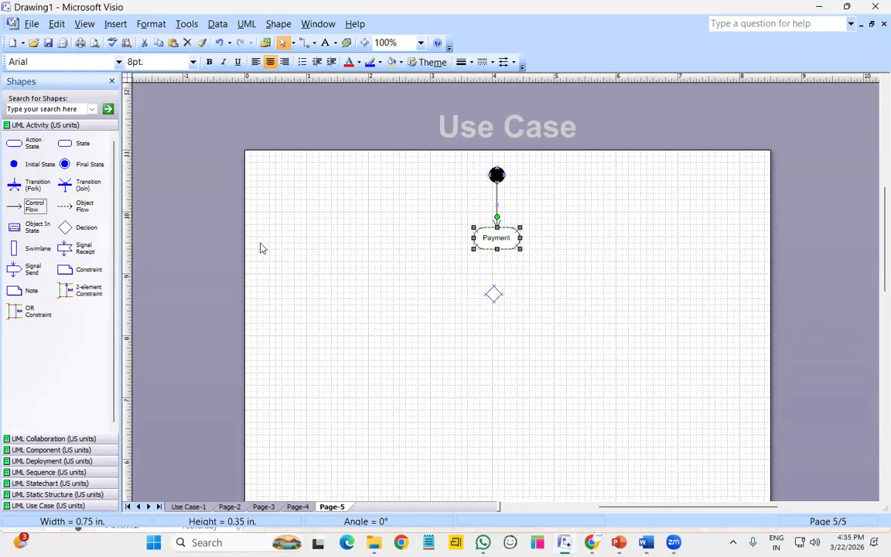
{"action": "left_click_drag", "start_coordinate": [34, 209], "coordinate": [495, 285]}
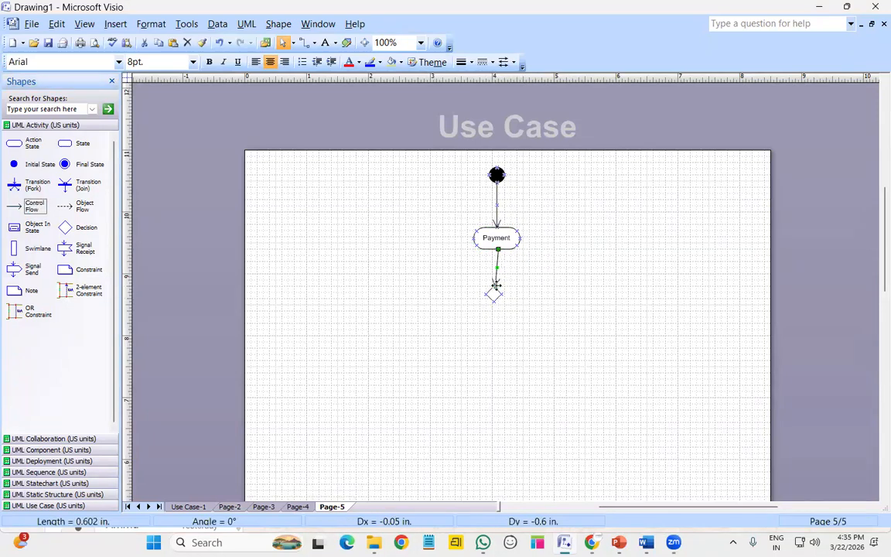
{"action": "left_click", "coordinate": [493, 295]}
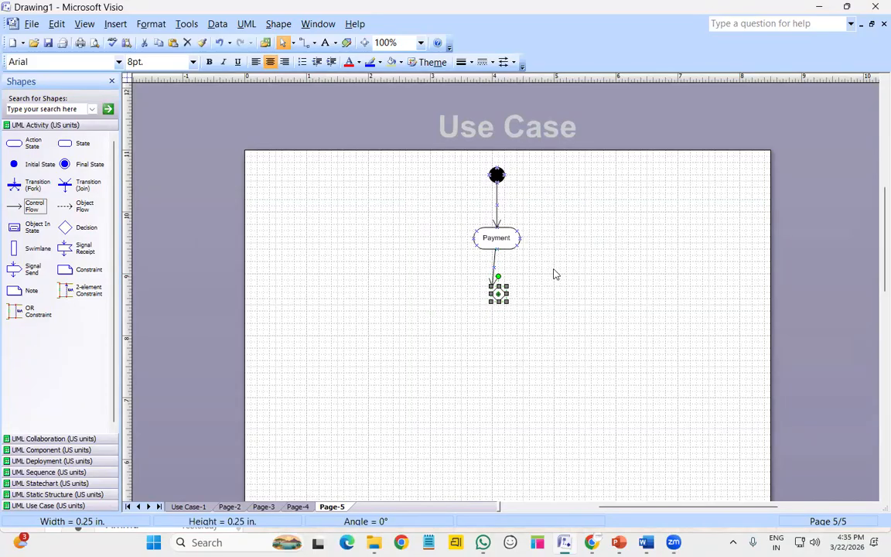
{"action": "left_click", "coordinate": [494, 279]}
{"action": "left_click_drag", "start_coordinate": [493, 286], "coordinate": [499, 287]}
{"action": "left_click", "coordinate": [584, 296]}
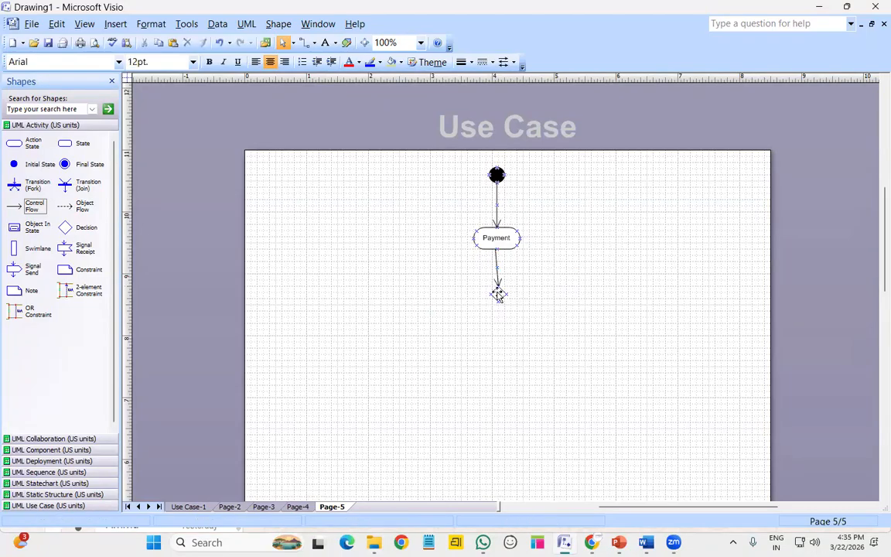
{"action": "left_click", "coordinate": [498, 294]}
Drop three Action State shapes in a row below the decision diamond
{"action": "left_click_drag", "start_coordinate": [23, 151], "coordinate": [426, 358]}
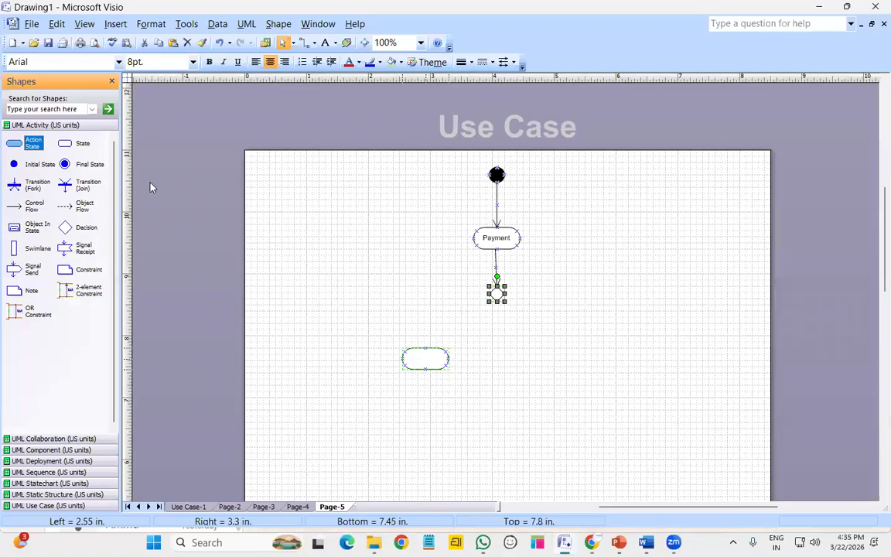
{"action": "left_click_drag", "start_coordinate": [29, 143], "coordinate": [503, 362]}
{"action": "left_click_drag", "start_coordinate": [27, 144], "coordinate": [597, 360]}
Name the three actions UPI, COD and CARDS from left to right
{"action": "double_click", "coordinate": [444, 361]}
{"action": "type", "text": "UPI"}
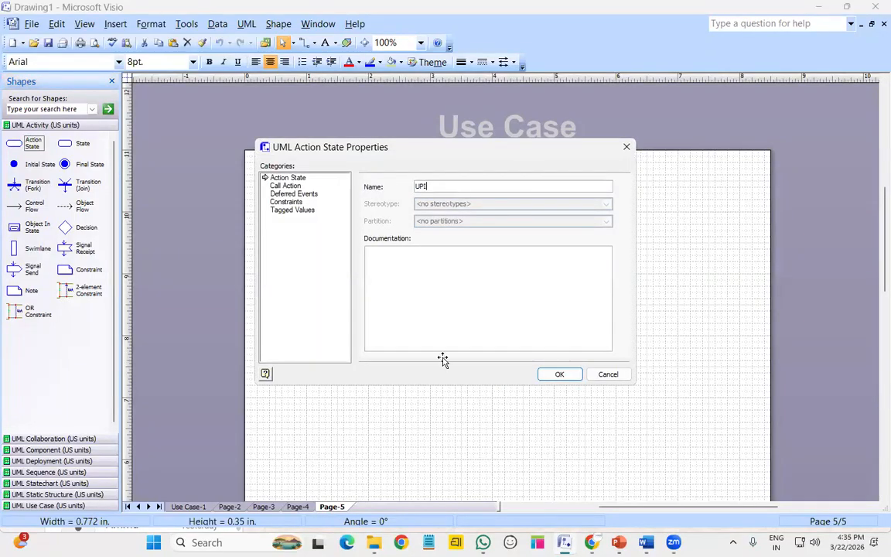
{"action": "key", "text": "Return"}
{"action": "double_click", "coordinate": [501, 364]}
{"action": "type", "text": "COD"}
{"action": "key", "text": "Return"}
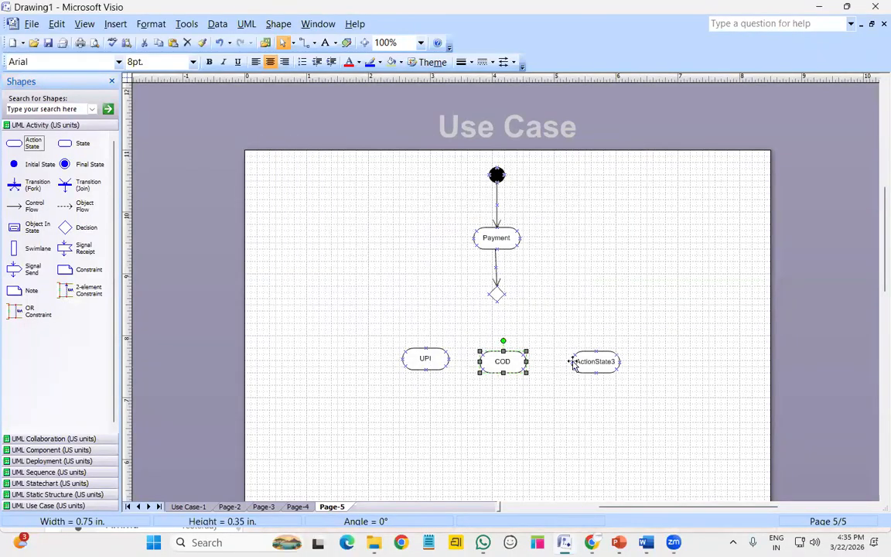
{"action": "double_click", "coordinate": [594, 362]}
{"action": "type", "text": "CARDS"}
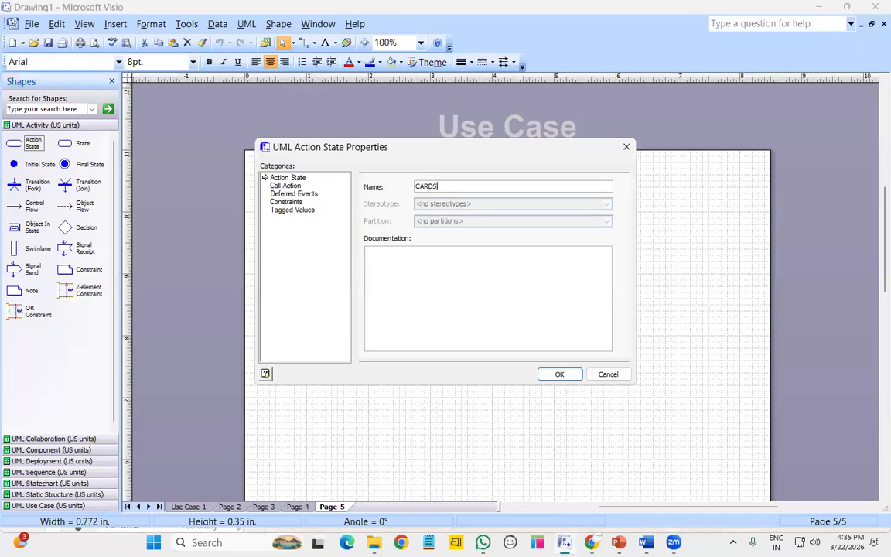
{"action": "key", "text": "Return"}
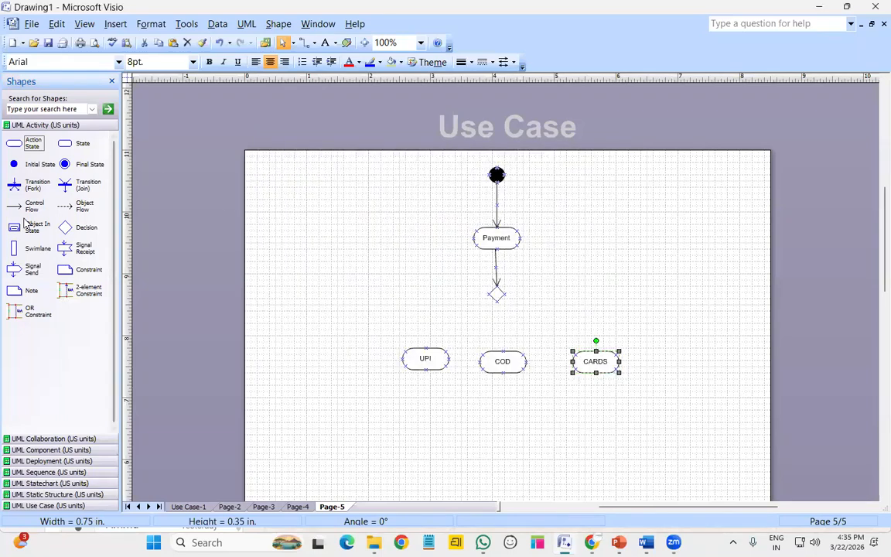
Connect the decision diamond to COD, CARDS and UPI with control flows
{"action": "left_click_drag", "start_coordinate": [24, 205], "coordinate": [502, 352]}
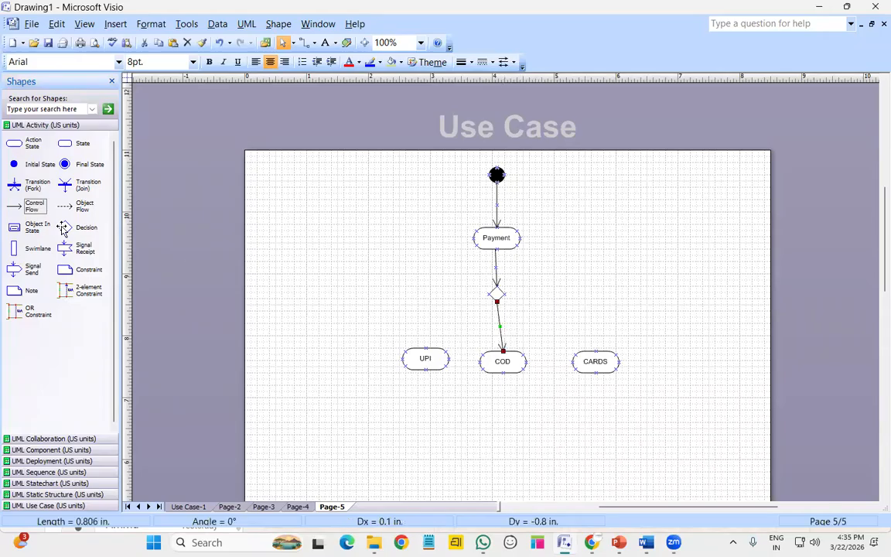
{"action": "left_click_drag", "start_coordinate": [24, 208], "coordinate": [595, 352]}
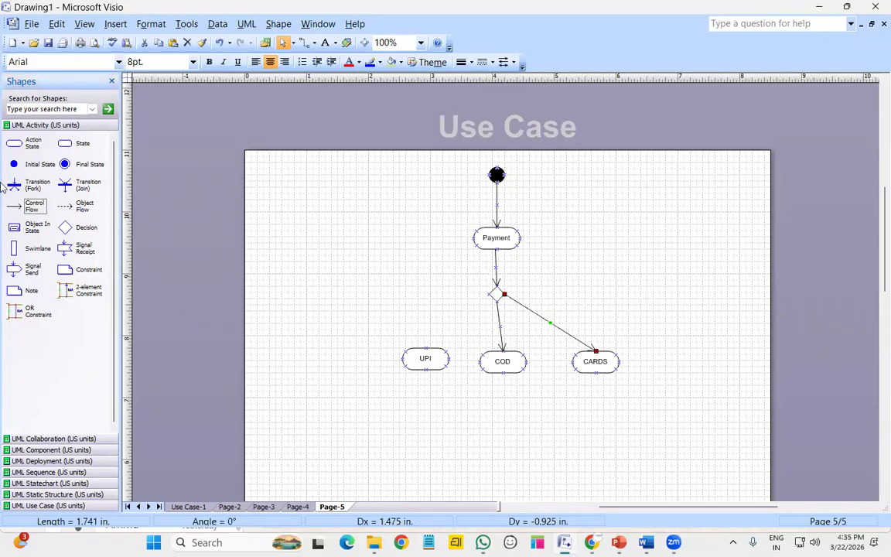
{"action": "left_click_drag", "start_coordinate": [27, 209], "coordinate": [426, 348]}
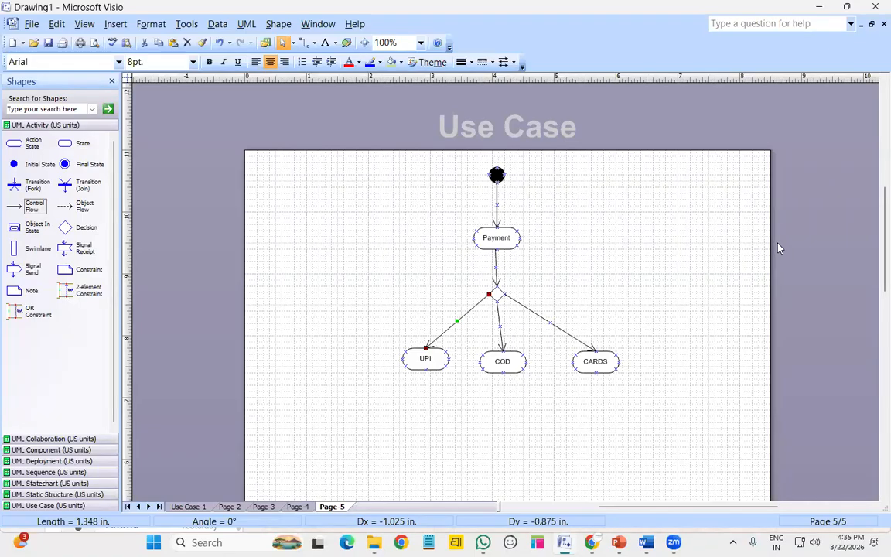
Make the UPI and CARDS branch arrows Right-Angle Connectors
{"action": "right_click", "coordinate": [448, 330]}
{"action": "left_click", "coordinate": [529, 234]}
{"action": "right_click", "coordinate": [567, 331]}
{"action": "left_click", "coordinate": [622, 236]}
Nudge COD and UPI so their incoming arrows run straight down
{"action": "left_click_drag", "start_coordinate": [508, 369], "coordinate": [503, 368]}
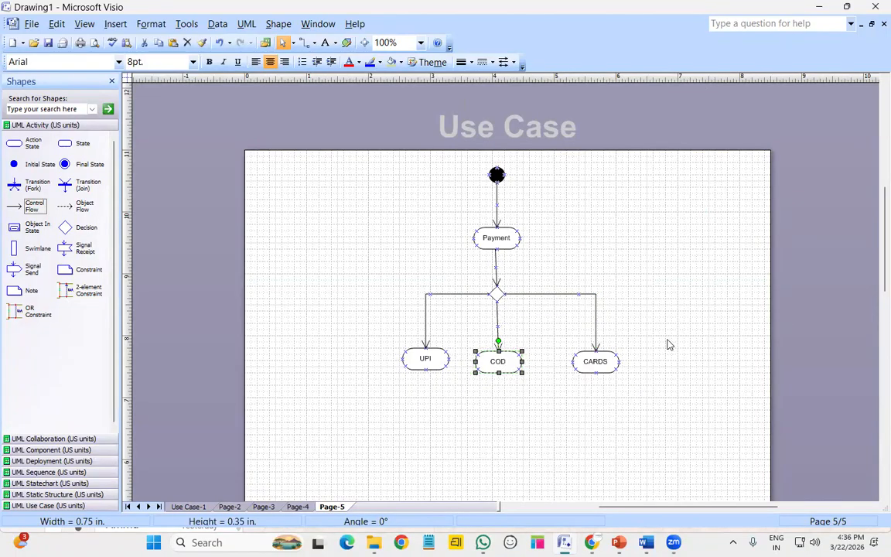
{"action": "left_click", "coordinate": [279, 342]}
{"action": "left_click_drag", "start_coordinate": [414, 360], "coordinate": [406, 362]}
{"action": "left_click", "coordinate": [516, 341]}
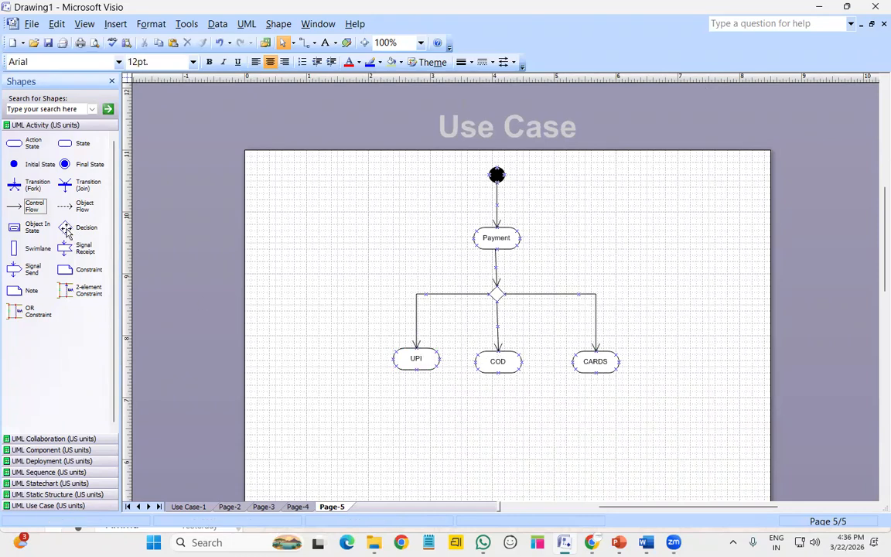
Place a merge diamond below COD and route arrows from UPI and CARDS into it
{"action": "left_click_drag", "start_coordinate": [69, 233], "coordinate": [499, 442]}
{"action": "left_click_drag", "start_coordinate": [31, 206], "coordinate": [491, 442]}
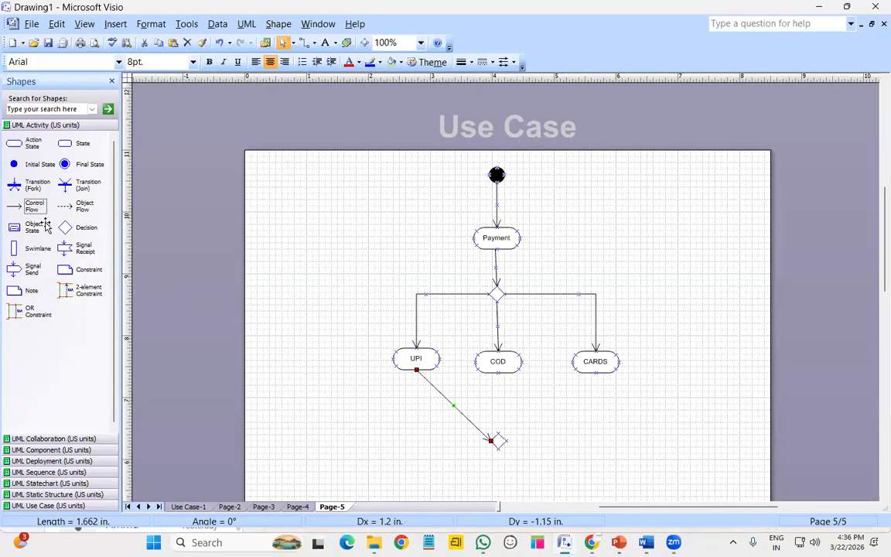
{"action": "left_click_drag", "start_coordinate": [19, 206], "coordinate": [498, 433]}
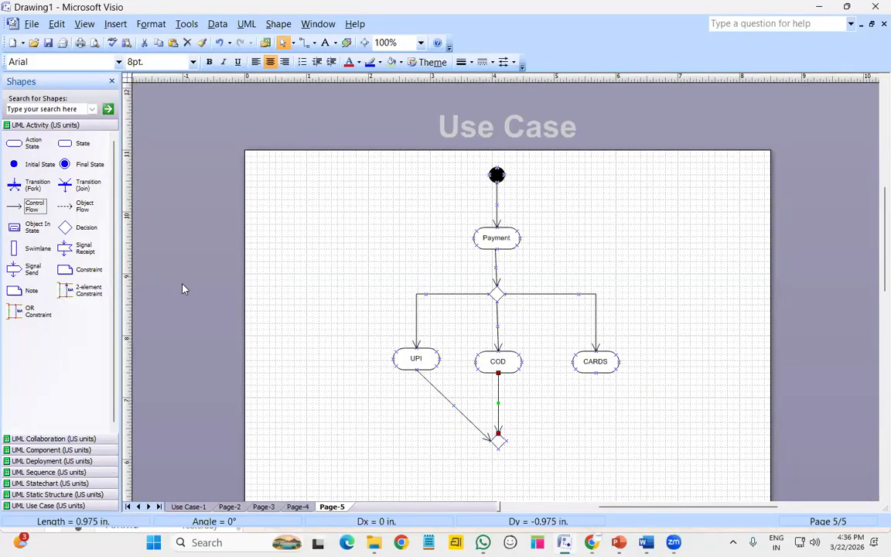
{"action": "left_click_drag", "start_coordinate": [18, 206], "coordinate": [505, 438]}
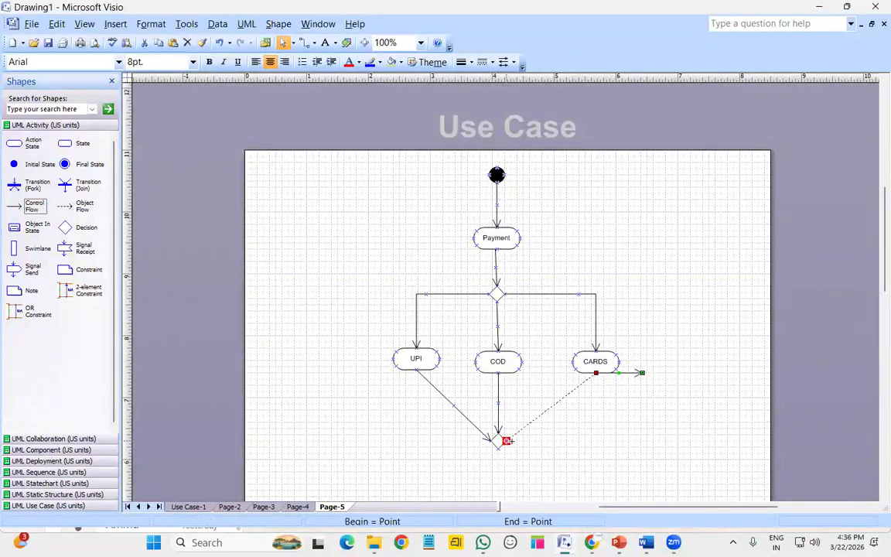
{"action": "left_click", "coordinate": [584, 448]}
Center the merge diamond directly under COD
{"action": "left_click", "coordinate": [503, 365]}
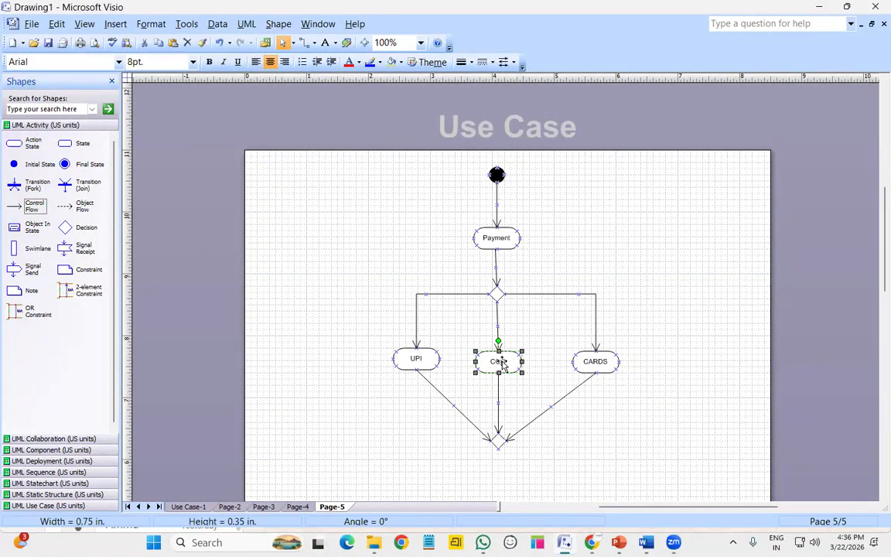
{"action": "left_click", "coordinate": [501, 444]}
{"action": "left_click_drag", "start_coordinate": [502, 444], "coordinate": [501, 444]}
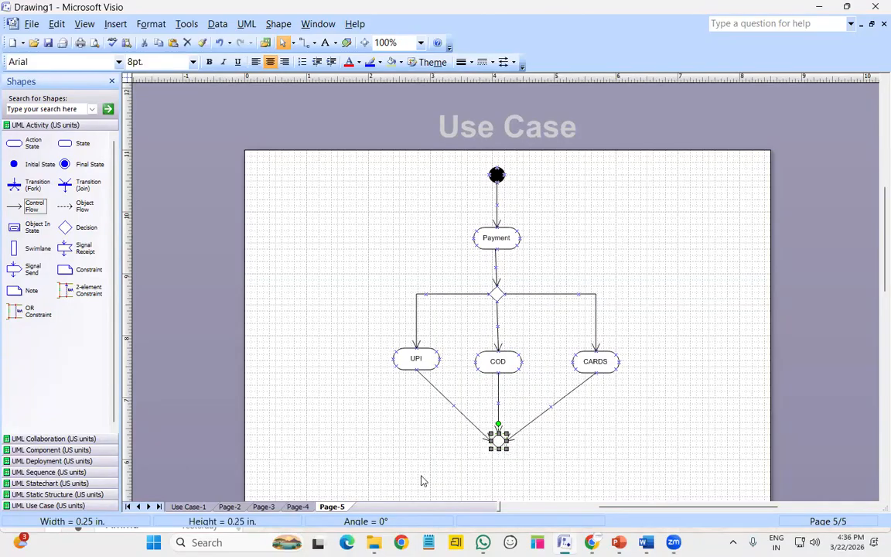
{"action": "left_click", "coordinate": [804, 325]}
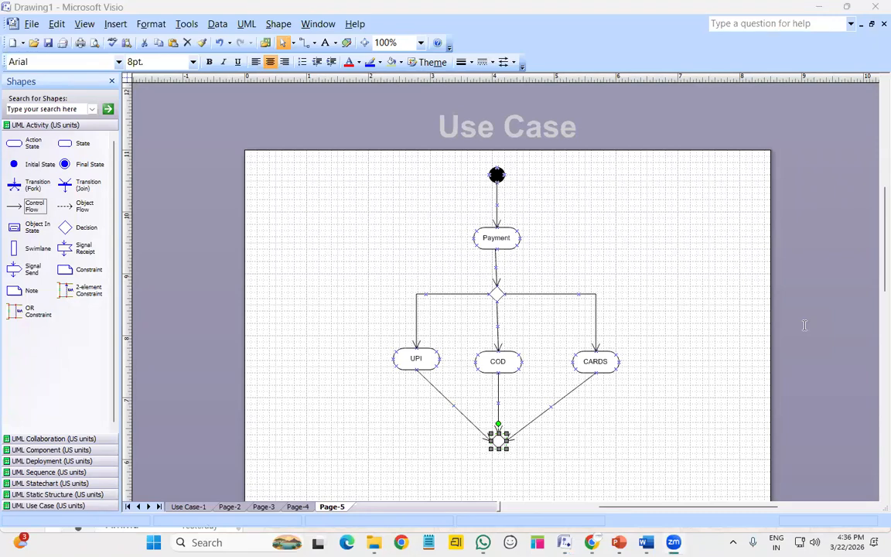
{"action": "left_click", "coordinate": [589, 437]}
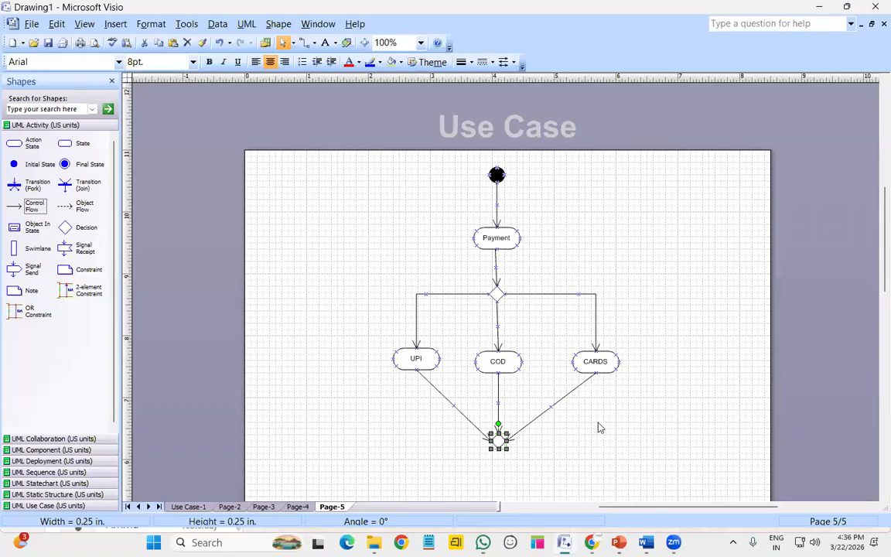
Change the CARDS and UPI arrows into the merge diamond to Right-Angle Connectors
{"action": "right_click", "coordinate": [571, 396]}
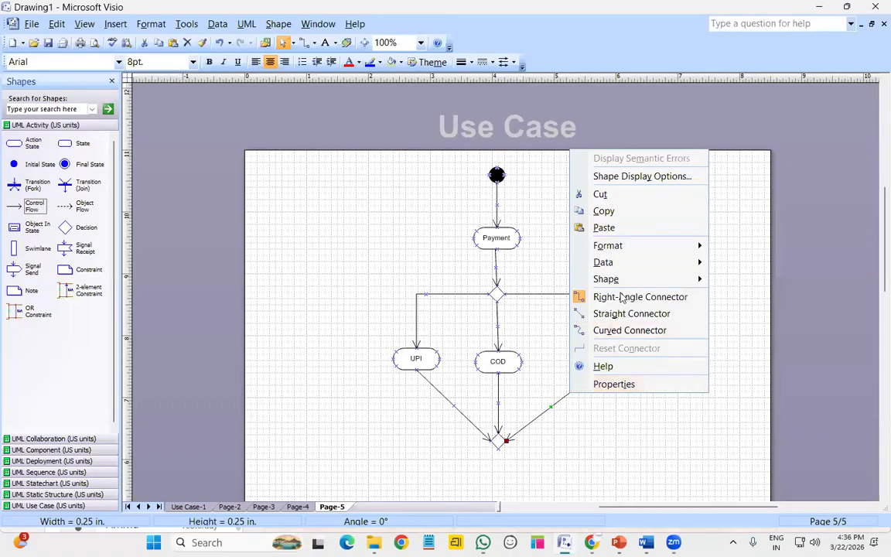
{"action": "left_click", "coordinate": [561, 267]}
{"action": "right_click", "coordinate": [441, 395]}
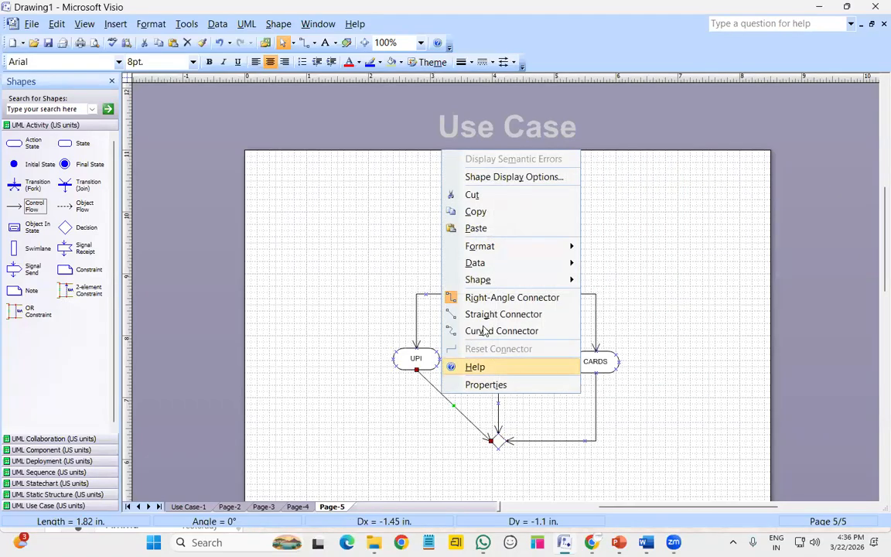
{"action": "left_click", "coordinate": [498, 297]}
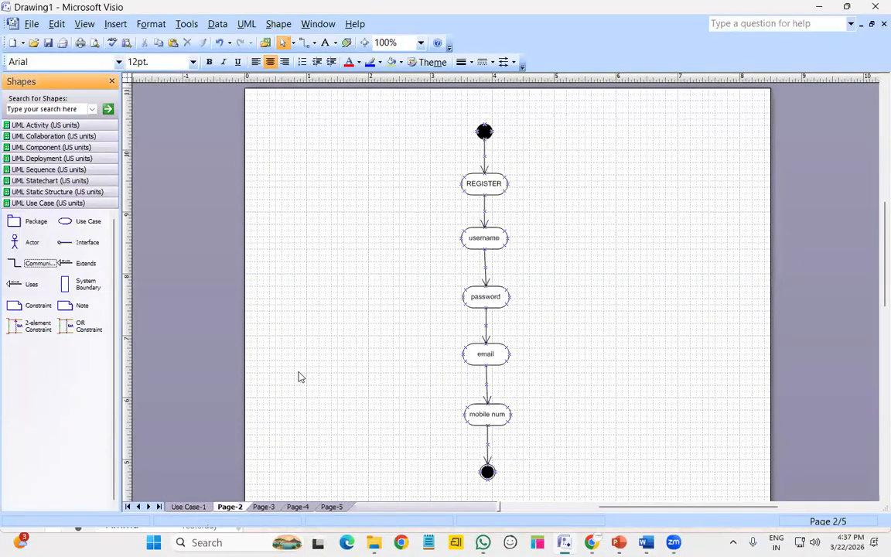
Go from Page-2 back to the Page-5 payment diagram and show the UML Activity (US units) stencil
{"action": "left_click", "coordinate": [265, 507]}
{"action": "left_click", "coordinate": [301, 509]}
{"action": "left_click", "coordinate": [333, 506]}
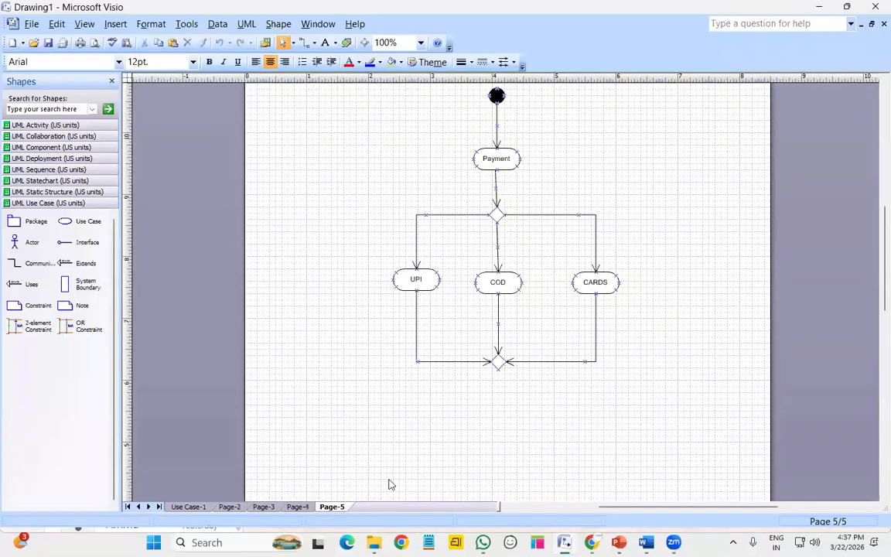
{"action": "scroll", "coordinate": [464, 409], "scroll_direction": "up", "scroll_amount": 3}
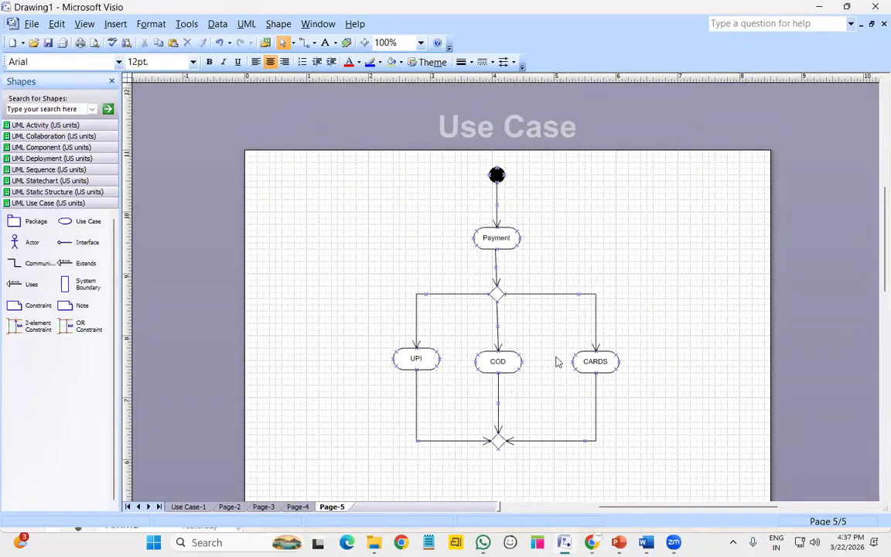
{"action": "scroll", "coordinate": [550, 366], "scroll_direction": "down", "scroll_amount": 3}
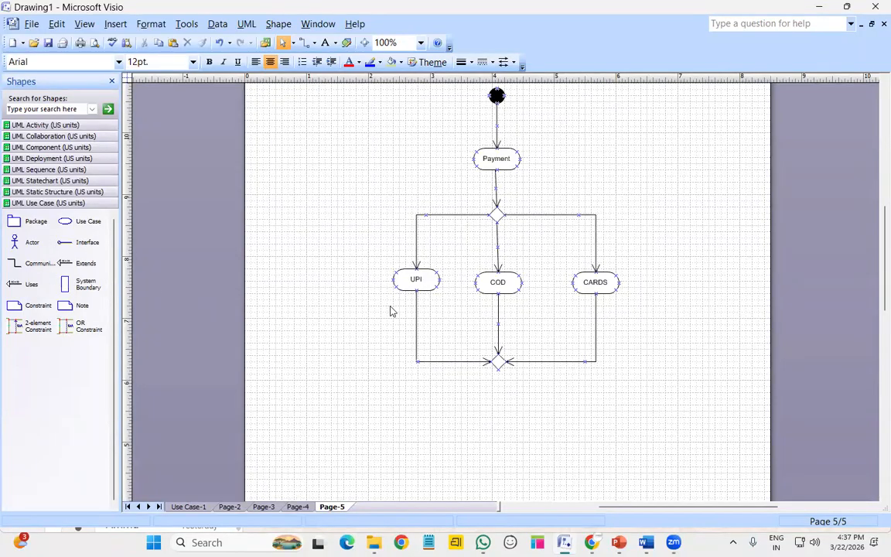
{"action": "left_click", "coordinate": [47, 124]}
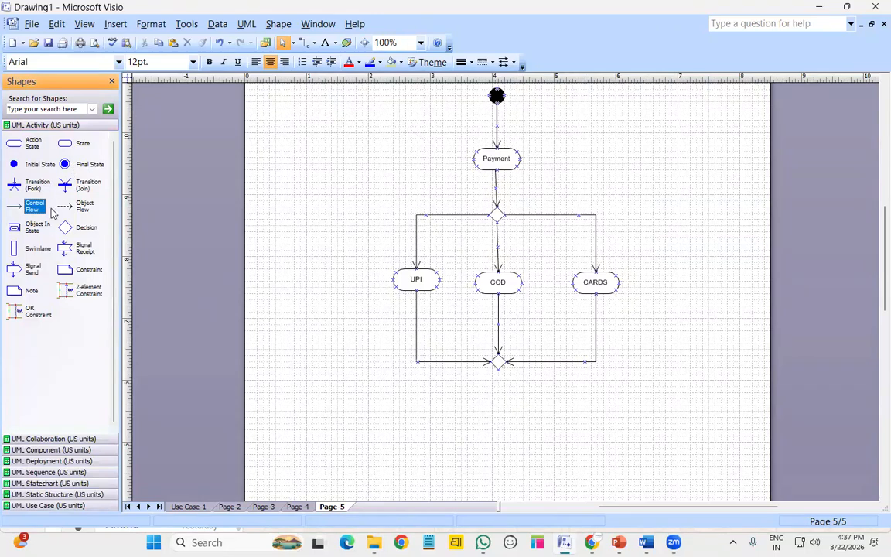
Add a control flow below the merge leading to a new action state named 'payment succ'
{"action": "left_click_drag", "start_coordinate": [31, 205], "coordinate": [498, 410]}
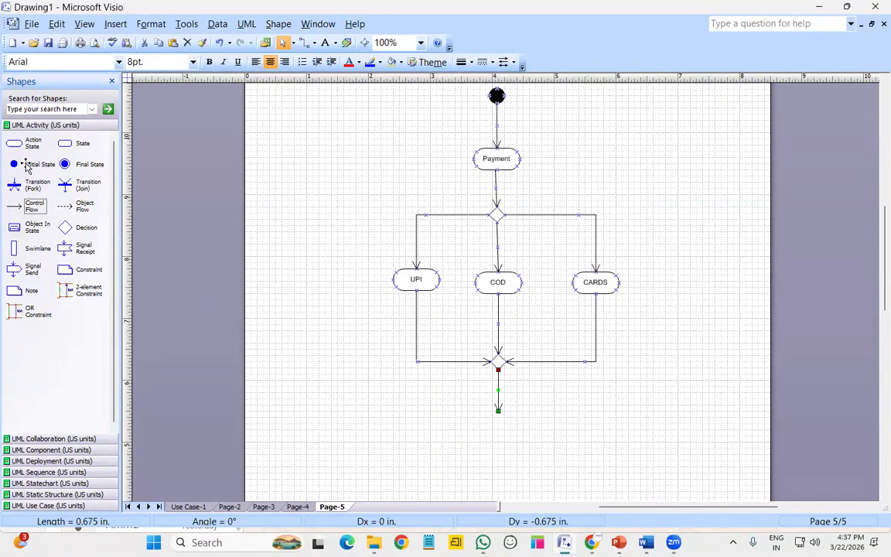
{"action": "left_click_drag", "start_coordinate": [23, 143], "coordinate": [498, 430]}
{"action": "double_click", "coordinate": [498, 427]}
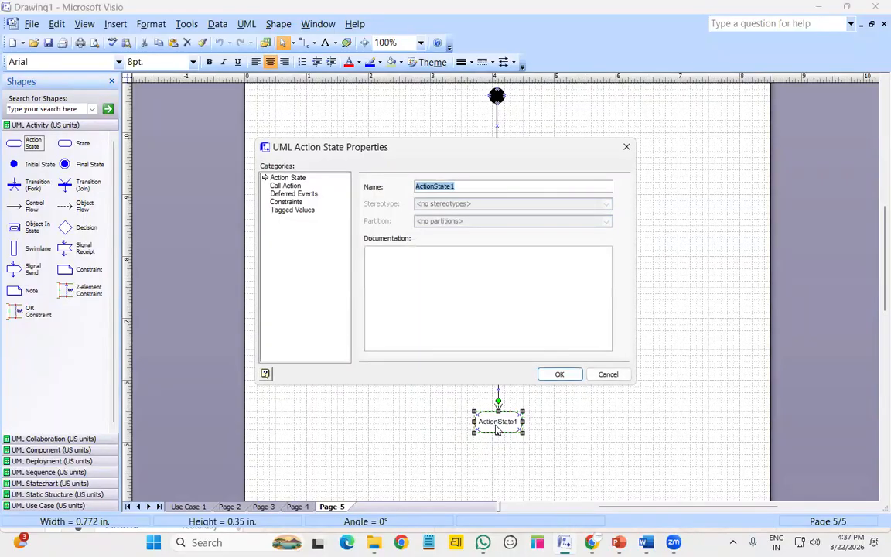
{"action": "type", "text": "payment"}
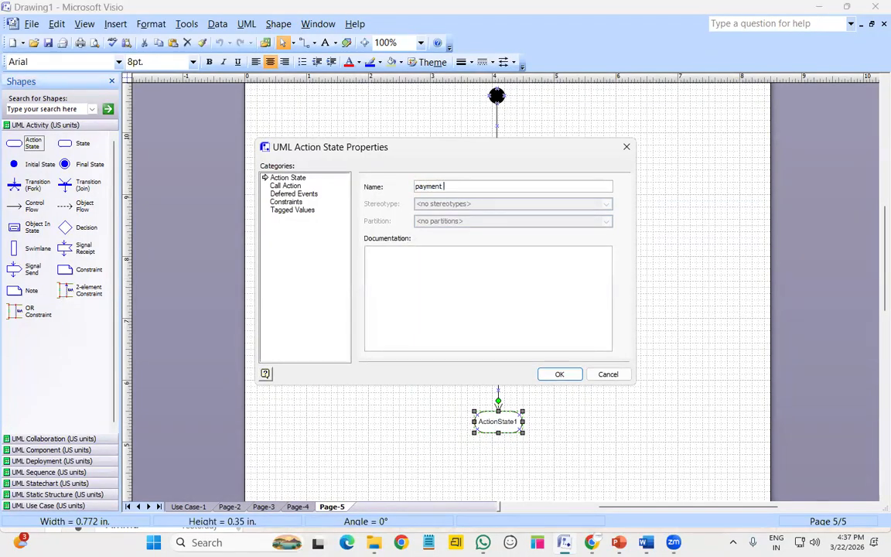
{"action": "type", "text": " succ"}
{"action": "key", "text": "Return"}
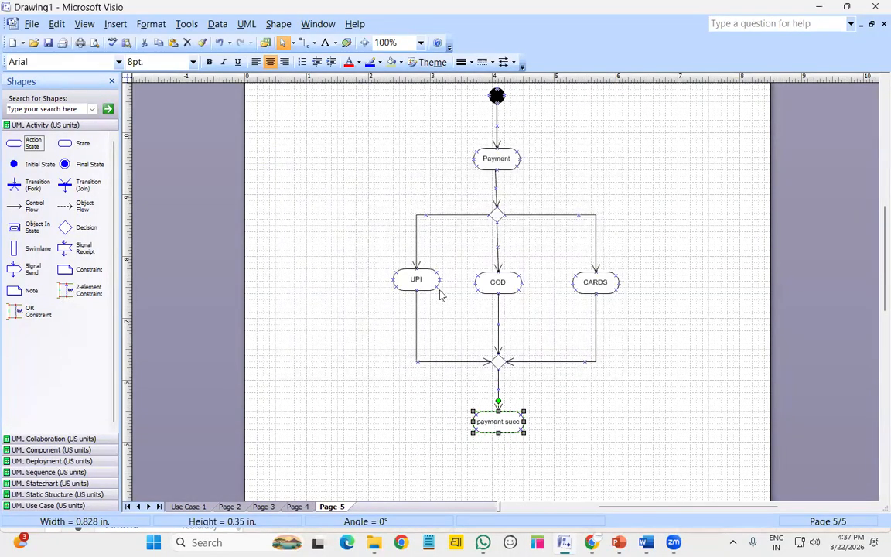
Place a Final State end node below payment succ and delete the stray arrow beside it
{"action": "left_click_drag", "start_coordinate": [90, 168], "coordinate": [499, 479]}
{"action": "left_click_drag", "start_coordinate": [27, 205], "coordinate": [540, 447]}
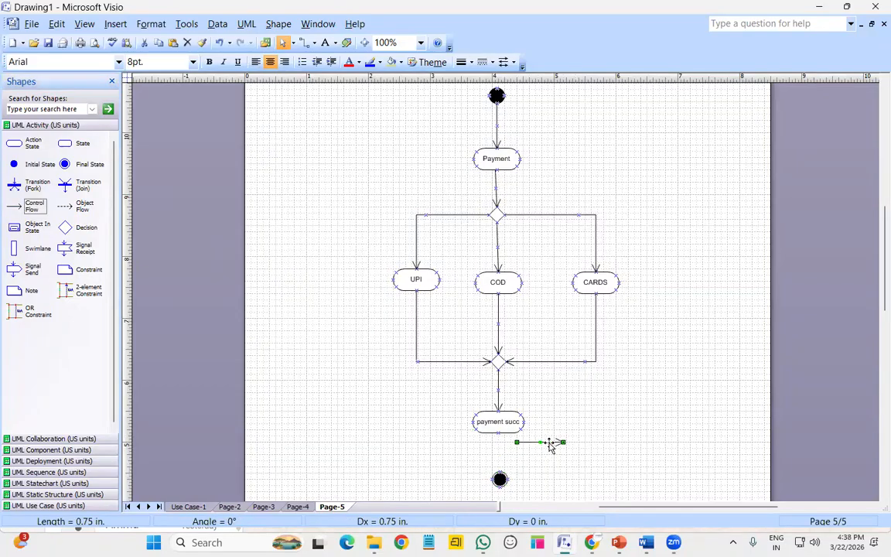
{"action": "key", "text": "Delete"}
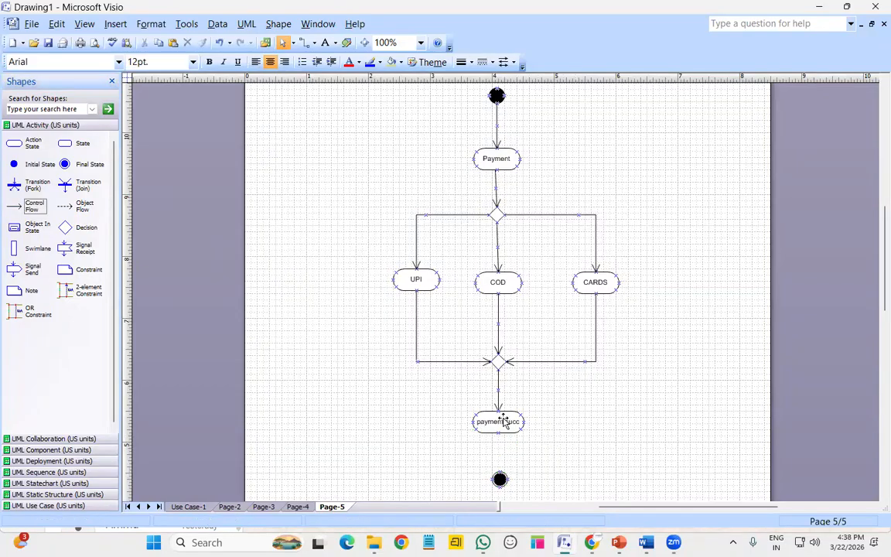
Move payment succ to the lower left, delete its incoming arrow, and place a decision diamond below the merge
{"action": "left_click", "coordinate": [504, 422]}
{"action": "left_click_drag", "start_coordinate": [504, 422], "coordinate": [325, 452]}
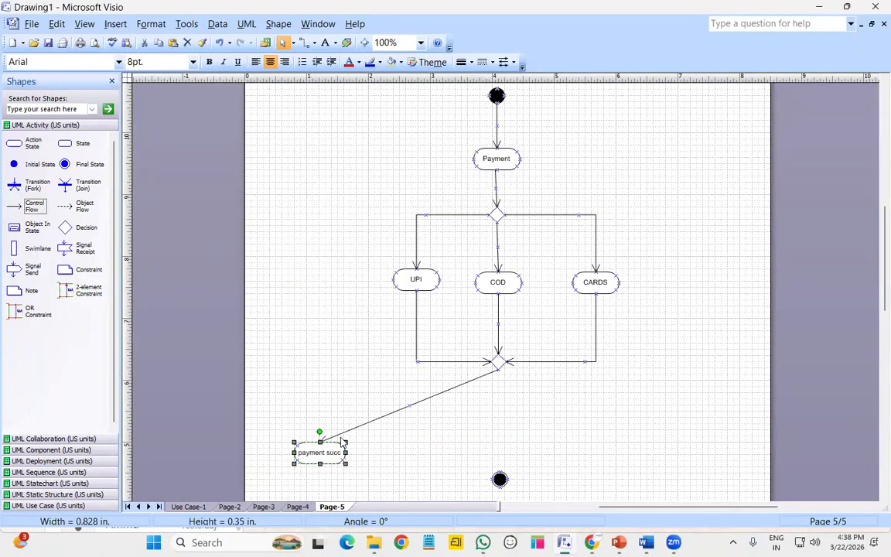
{"action": "left_click", "coordinate": [360, 426]}
{"action": "key", "text": "Delete"}
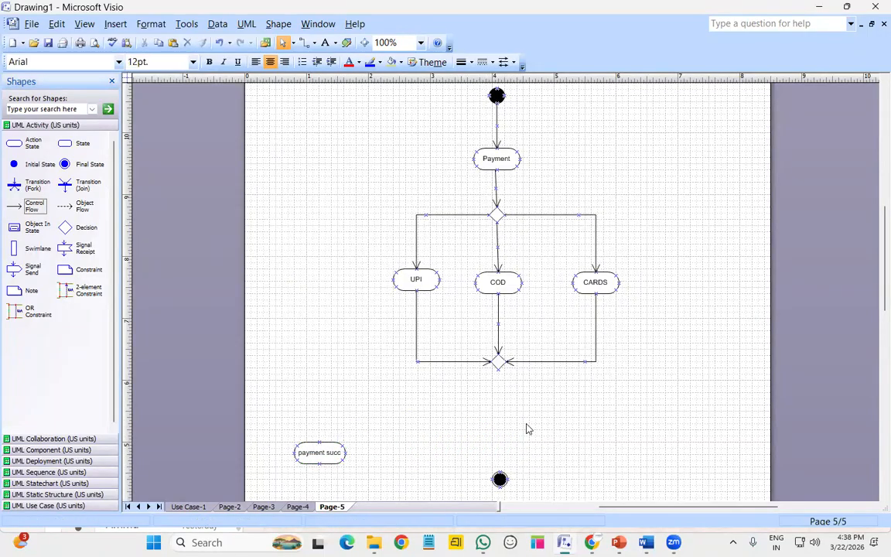
{"action": "left_click_drag", "start_coordinate": [65, 228], "coordinate": [500, 413]}
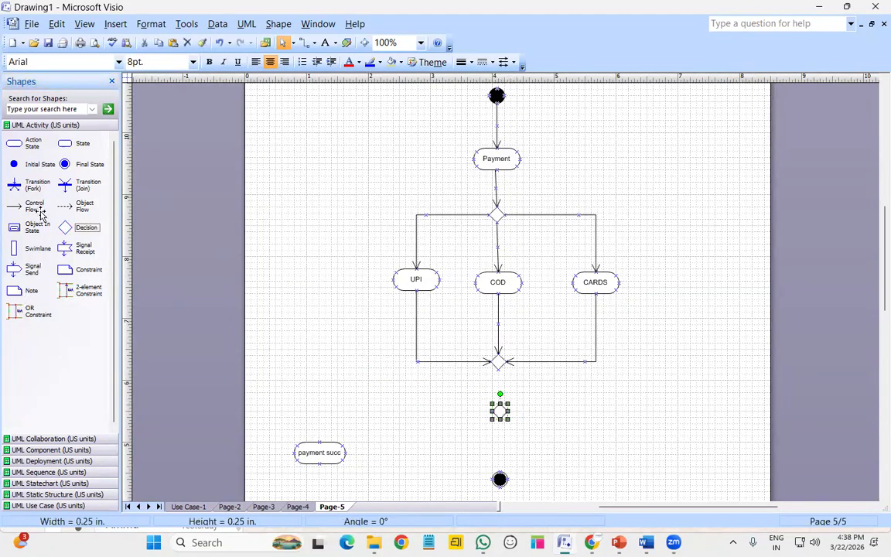
Link the merge to the new decision, bring payment succ under it, and replace the end node
{"action": "left_click_drag", "start_coordinate": [34, 206], "coordinate": [500, 404]}
{"action": "left_click", "coordinate": [499, 410]}
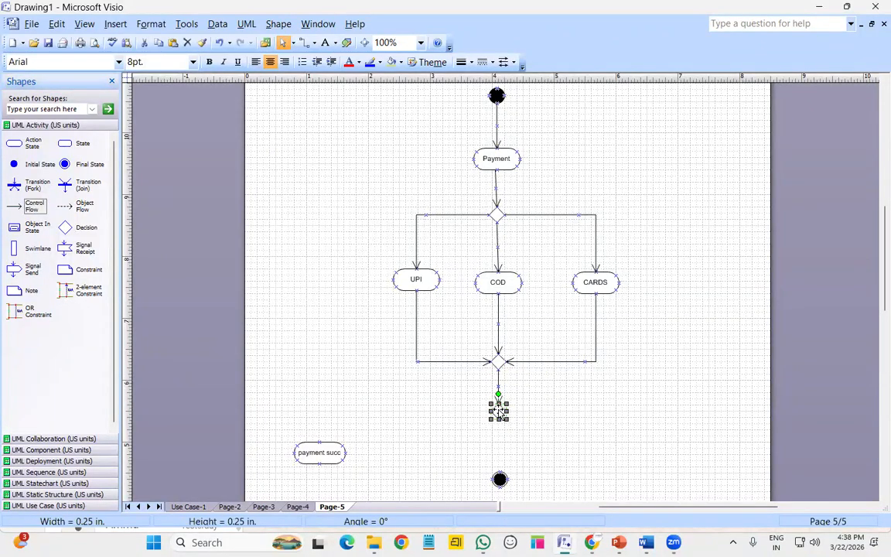
{"action": "left_click_drag", "start_coordinate": [31, 206], "coordinate": [499, 472]}
{"action": "left_click", "coordinate": [500, 478]}
{"action": "key", "text": "Delete"}
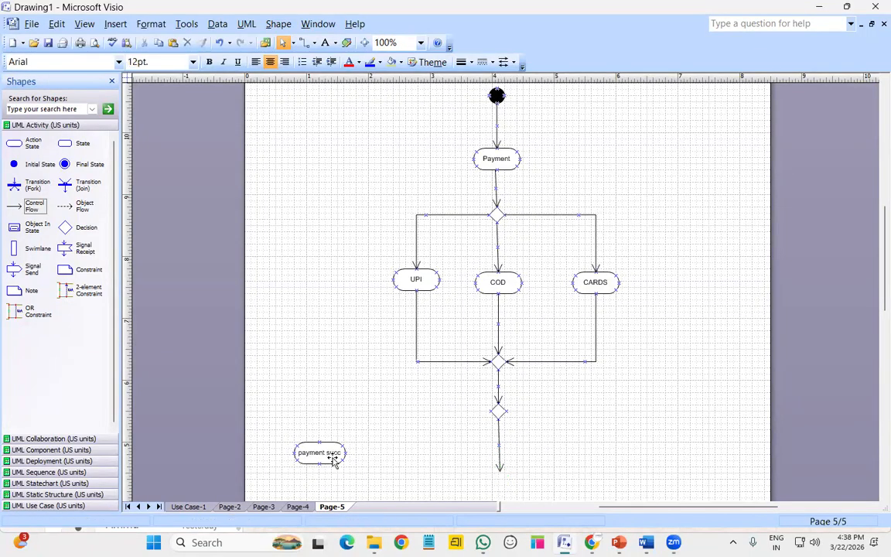
{"action": "left_click_drag", "start_coordinate": [334, 458], "coordinate": [561, 456]}
{"action": "scroll", "coordinate": [561, 456], "scroll_direction": "down", "scroll_amount": 2}
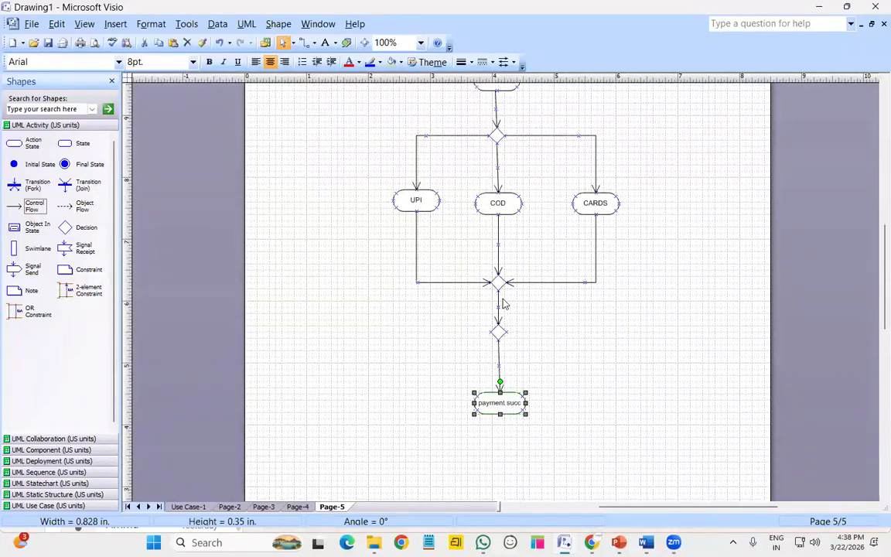
{"action": "left_click_drag", "start_coordinate": [67, 168], "coordinate": [499, 451]}
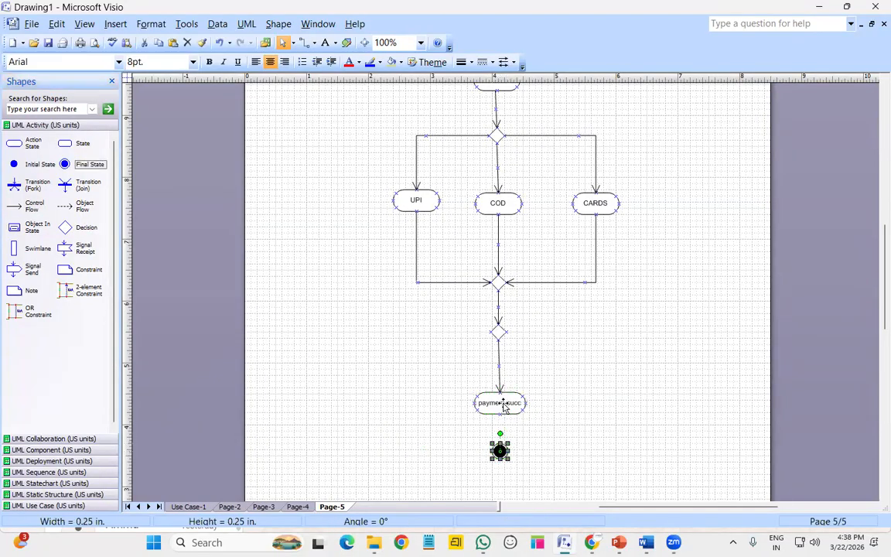
Connect payment succ to the end node and start a retry arrow from the decision's right side
{"action": "left_click_drag", "start_coordinate": [23, 206], "coordinate": [464, 430]}
{"action": "left_click_drag", "start_coordinate": [528, 420], "coordinate": [546, 413]}
{"action": "left_click_drag", "start_coordinate": [502, 434], "coordinate": [500, 443]}
{"action": "left_click", "coordinate": [540, 382]}
{"action": "left_click_drag", "start_coordinate": [28, 206], "coordinate": [535, 94]}
Route the retry arrow back to Payment as a right-angle connector outside the CARDS action
{"action": "left_click_drag", "start_coordinate": [533, 131], "coordinate": [520, 141]}
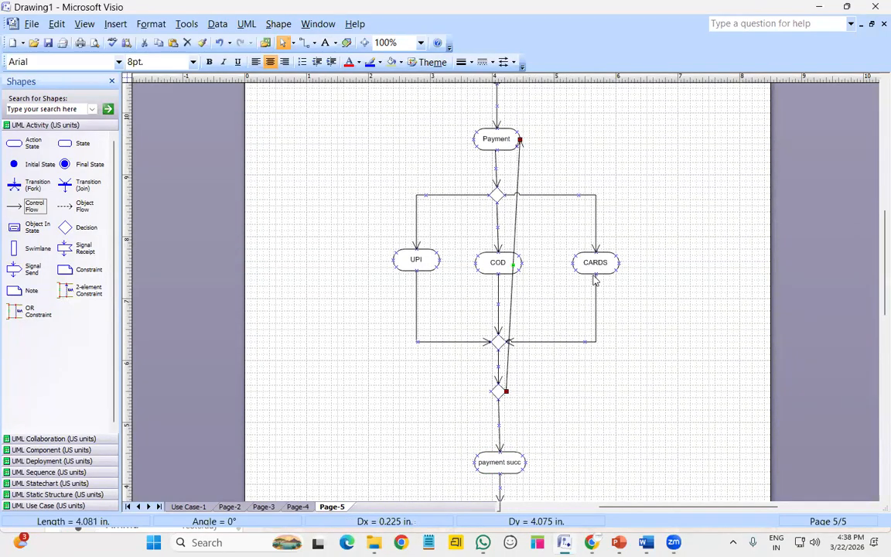
{"action": "right_click", "coordinate": [520, 172]}
{"action": "left_click", "coordinate": [573, 318]}
{"action": "left_click_drag", "start_coordinate": [526, 264], "coordinate": [632, 264]}
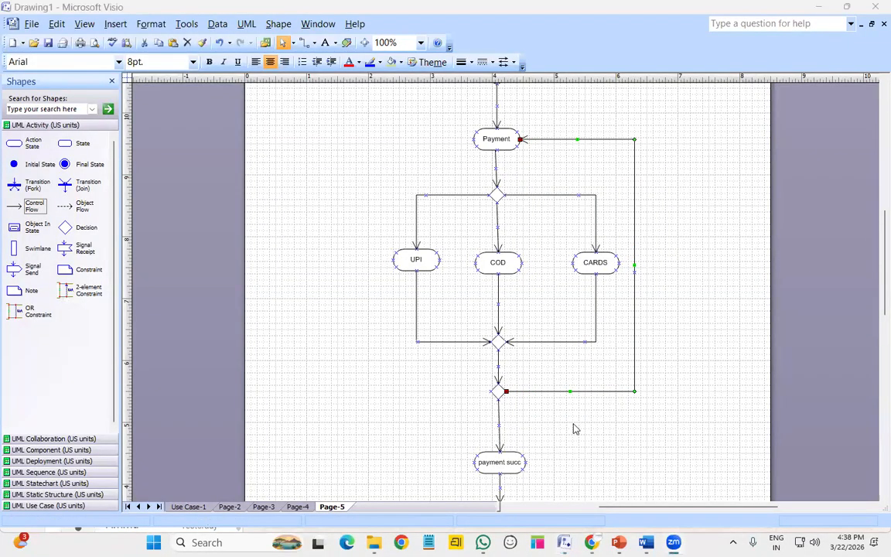
Add a [YES] guard on the transition to payment succ and a [NOT] guard on the loop
{"action": "double_click", "coordinate": [499, 424]}
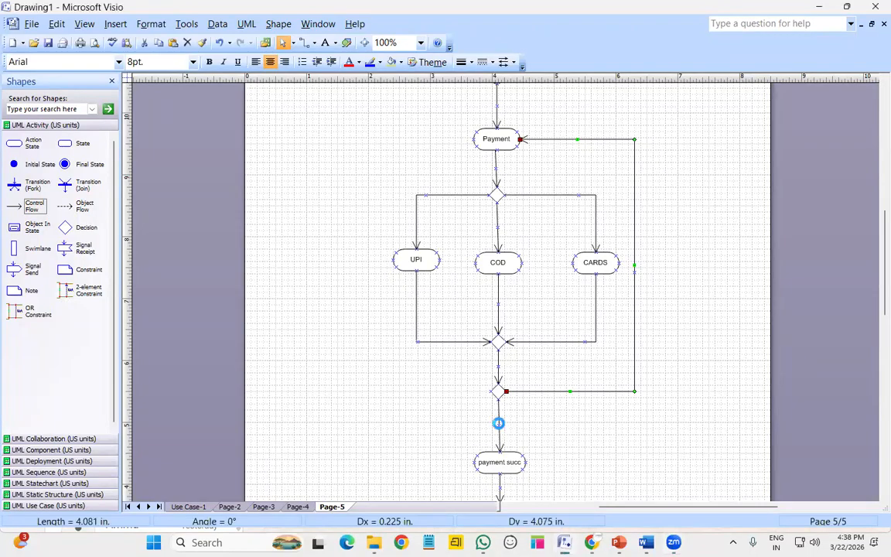
{"action": "left_click", "coordinate": [382, 250]}
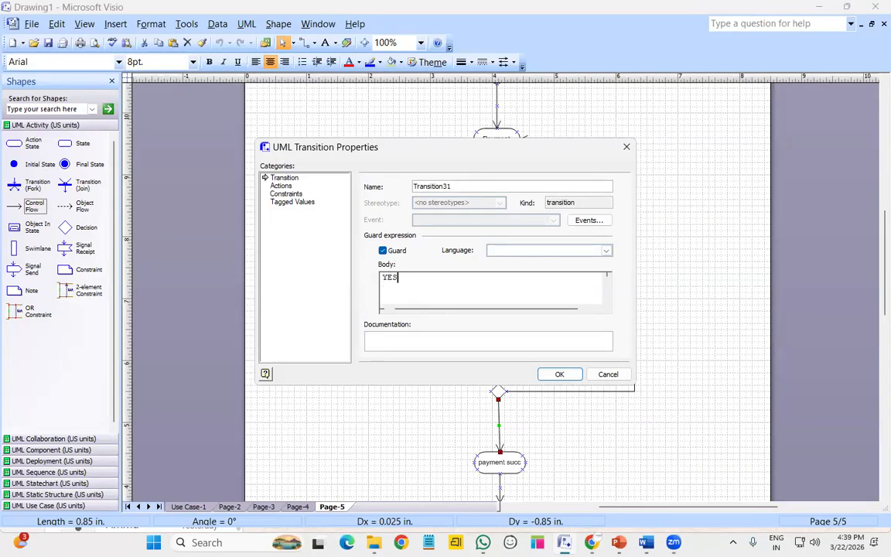
{"action": "left_click", "coordinate": [562, 375]}
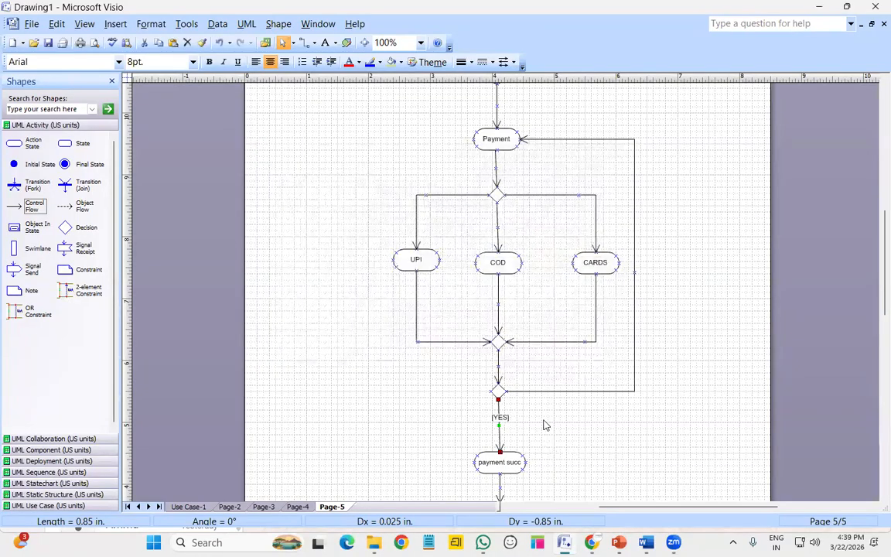
{"action": "double_click", "coordinate": [634, 254]}
{"action": "left_click", "coordinate": [384, 252]}
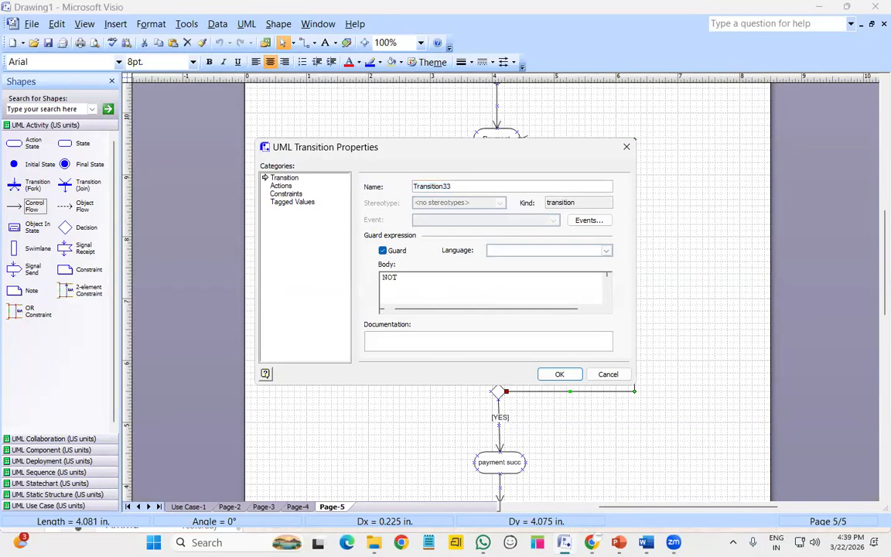
{"action": "left_click", "coordinate": [559, 373]}
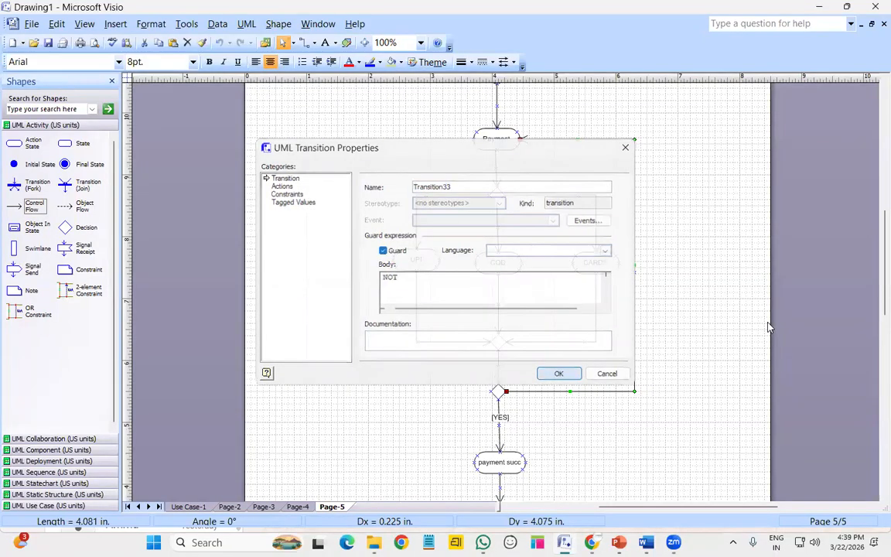
{"action": "left_click", "coordinate": [718, 464]}
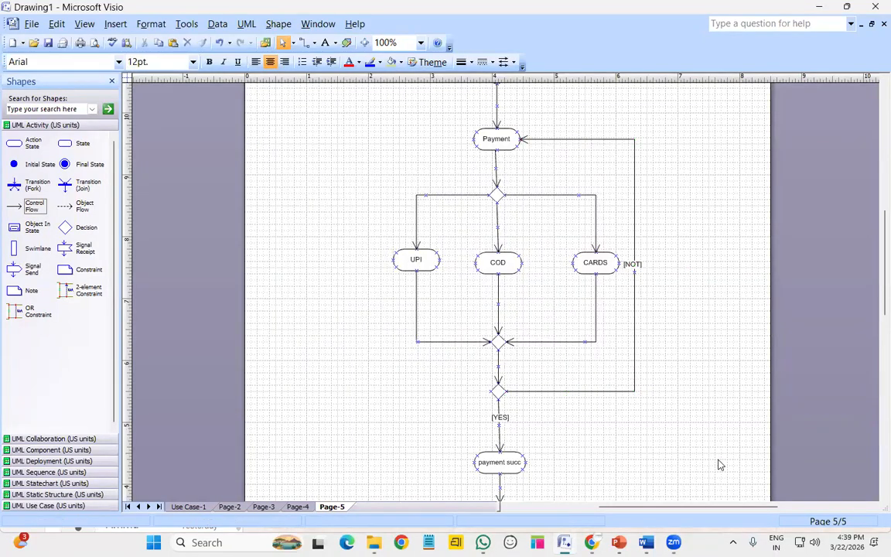
{"action": "scroll", "coordinate": [683, 439], "scroll_direction": "up", "scroll_amount": 3}
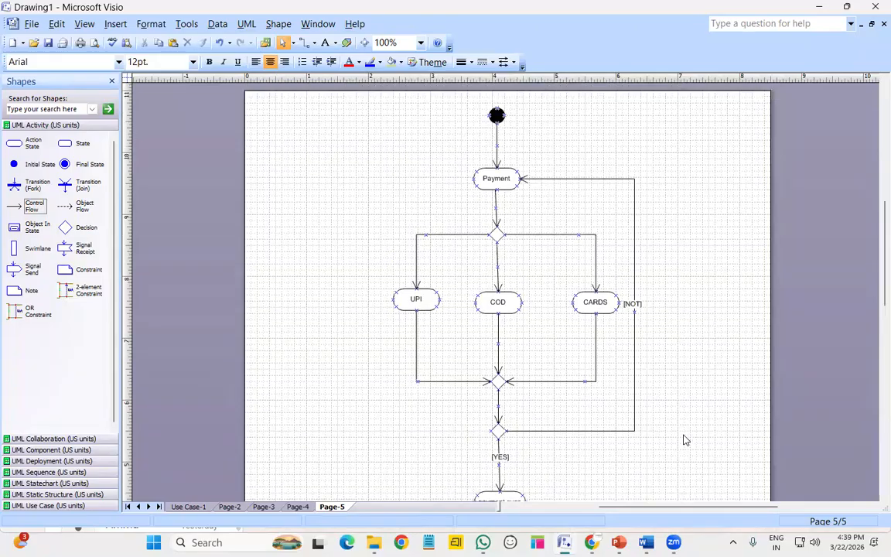
{"action": "scroll", "coordinate": [684, 440], "scroll_direction": "down", "scroll_amount": 6}
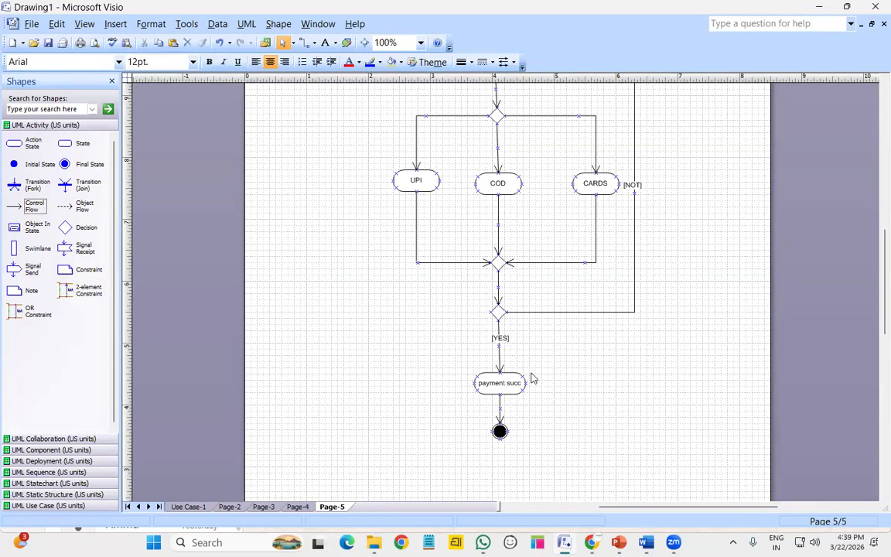
{"action": "scroll", "coordinate": [532, 378], "scroll_direction": "up", "scroll_amount": 5}
{"action": "scroll", "coordinate": [533, 378], "scroll_direction": "down", "scroll_amount": 5}
{"action": "left_click", "coordinate": [229, 506]}
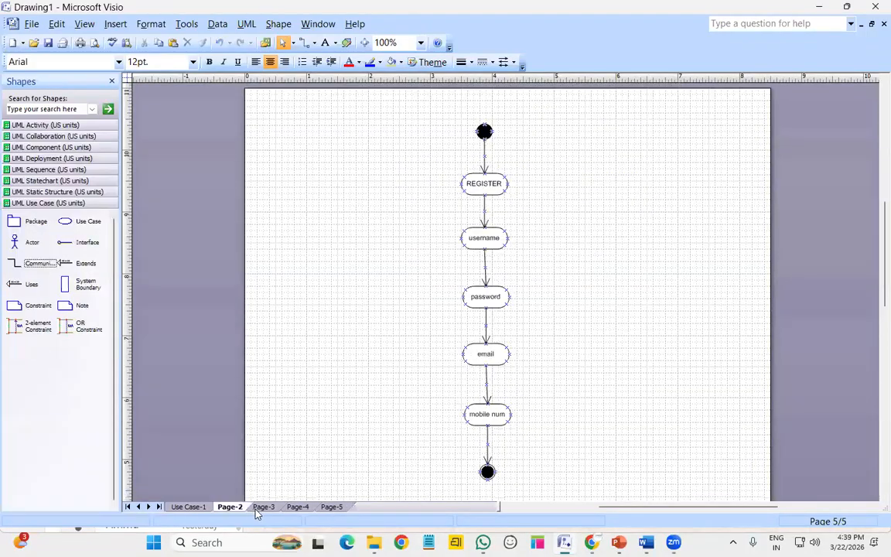
{"action": "left_click", "coordinate": [263, 507]}
{"action": "left_click", "coordinate": [298, 507]}
{"action": "left_click", "coordinate": [332, 506]}
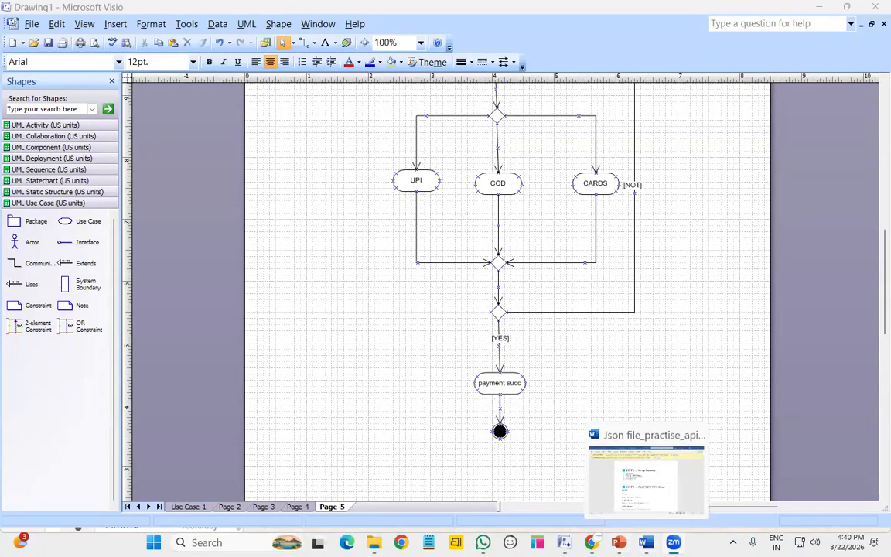
Insert a blank line after 'End node - circle' in the Google Docs UML notes, then return to Visio
{"action": "mouse_move", "coordinate": [591, 542]}
{"action": "left_click", "coordinate": [534, 480]}
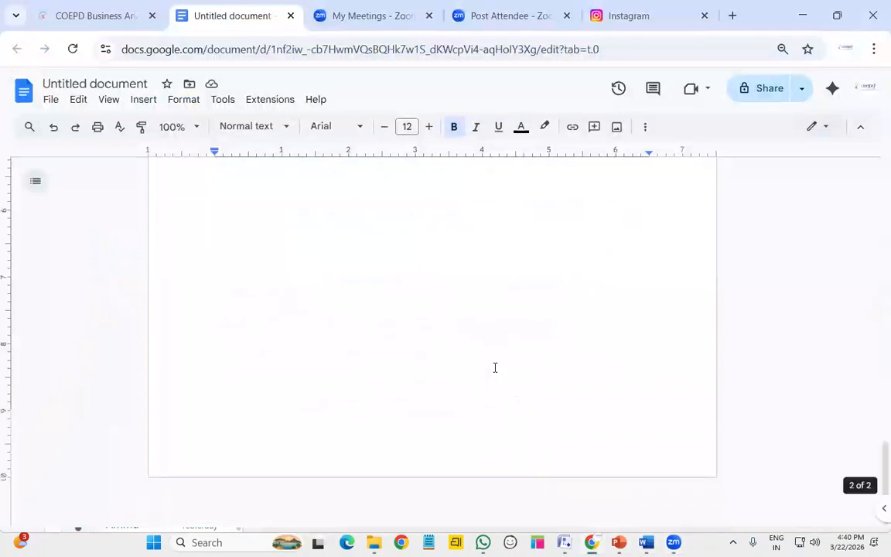
{"action": "scroll", "coordinate": [495, 368], "scroll_direction": "up", "scroll_amount": 7}
{"action": "scroll", "coordinate": [495, 367], "scroll_direction": "down", "scroll_amount": 5}
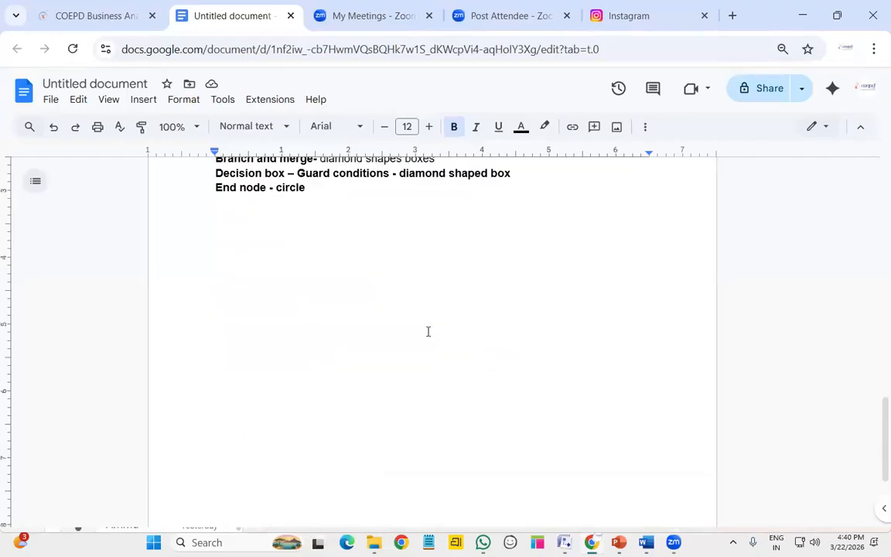
{"action": "key", "text": "Return"}
{"action": "scroll", "coordinate": [360, 353], "scroll_direction": "up", "scroll_amount": 6}
{"action": "scroll", "coordinate": [360, 354], "scroll_direction": "up", "scroll_amount": 5}
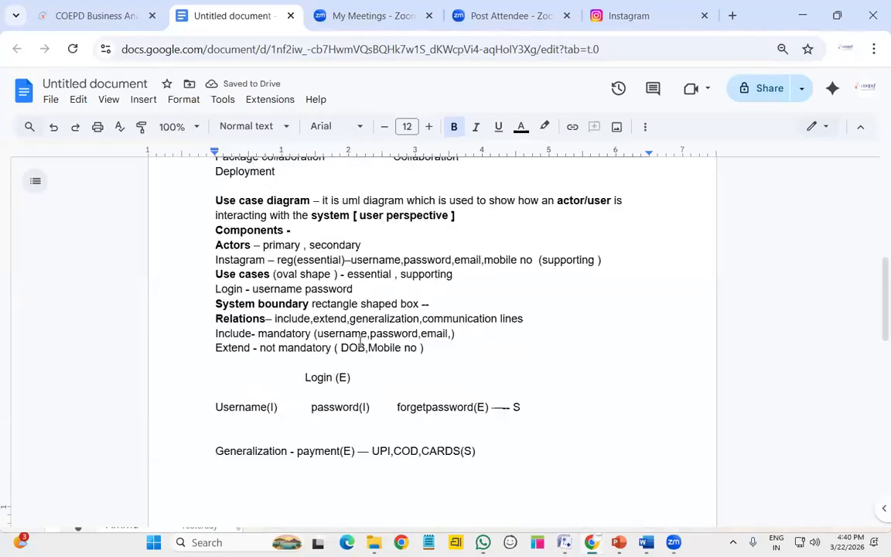
{"action": "scroll", "coordinate": [359, 344], "scroll_direction": "up", "scroll_amount": 1}
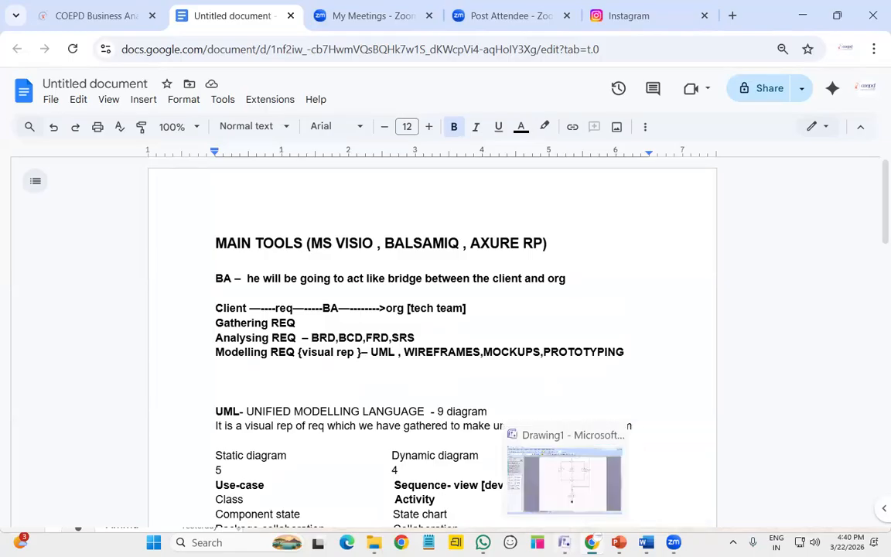
{"action": "left_click", "coordinate": [508, 488]}
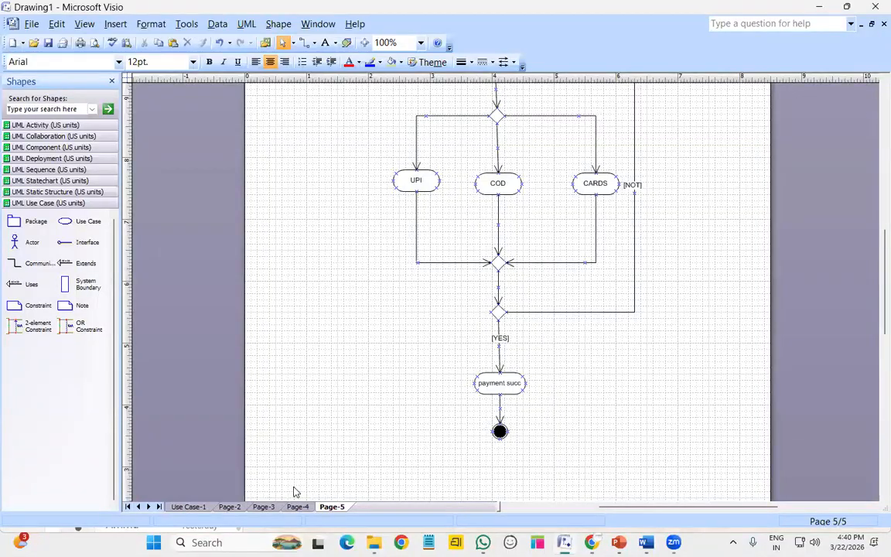
{"action": "scroll", "coordinate": [465, 379], "scroll_direction": "up", "scroll_amount": 3}
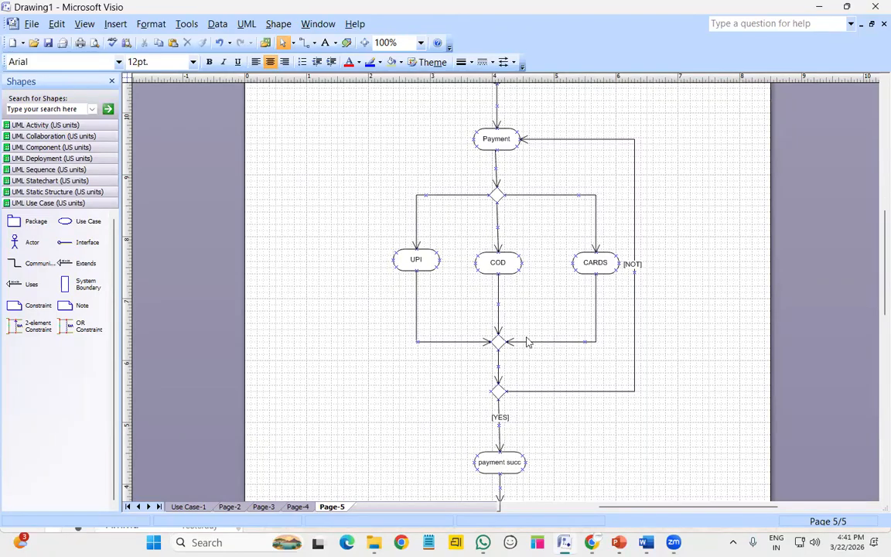
{"action": "left_click", "coordinate": [298, 507]}
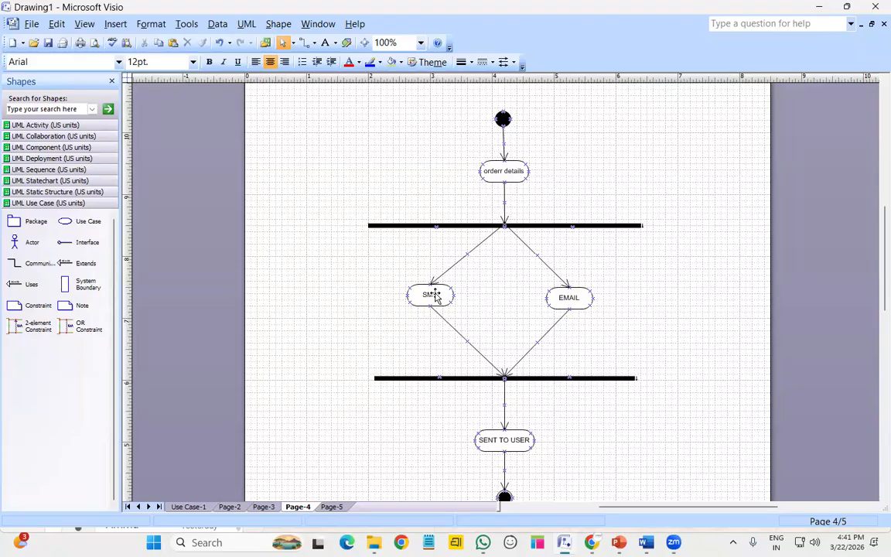
{"action": "left_click", "coordinate": [331, 507]}
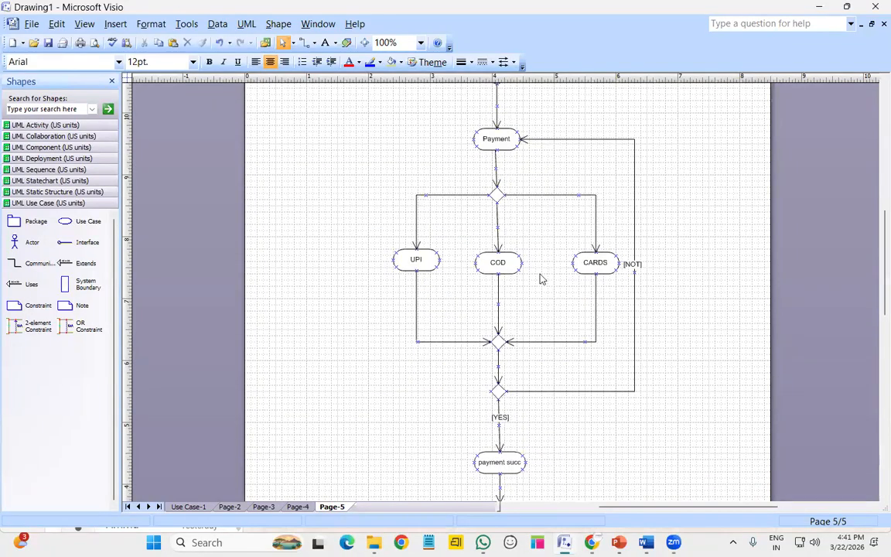
{"action": "scroll", "coordinate": [502, 464], "scroll_direction": "down", "scroll_amount": 1}
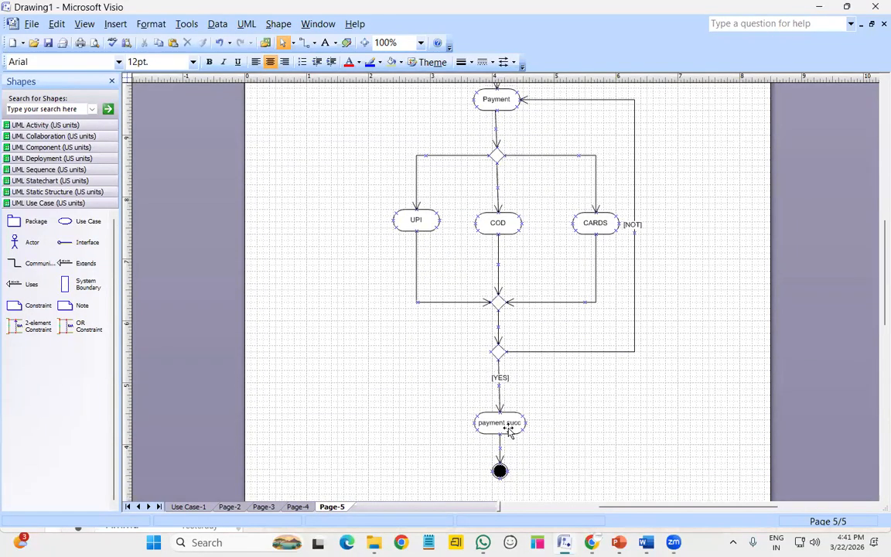
{"action": "left_click", "coordinate": [298, 506]}
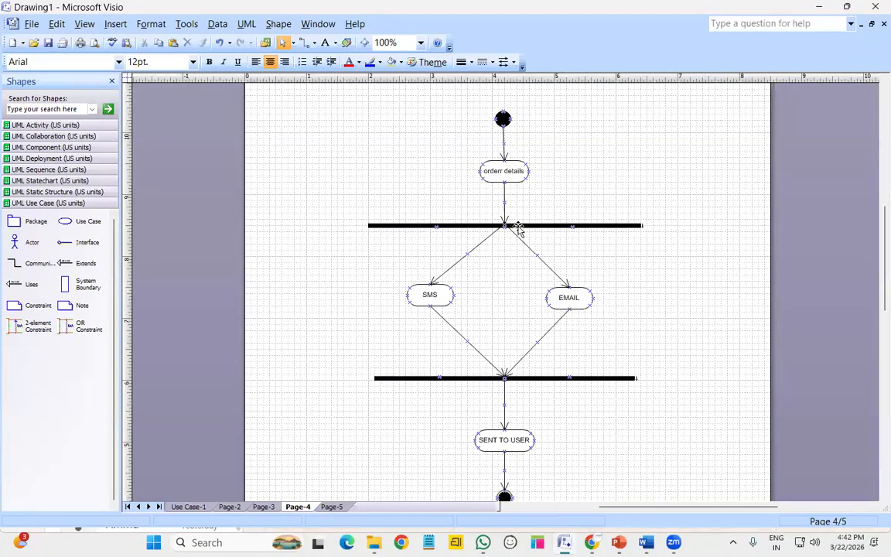
{"action": "left_click", "coordinate": [442, 295]}
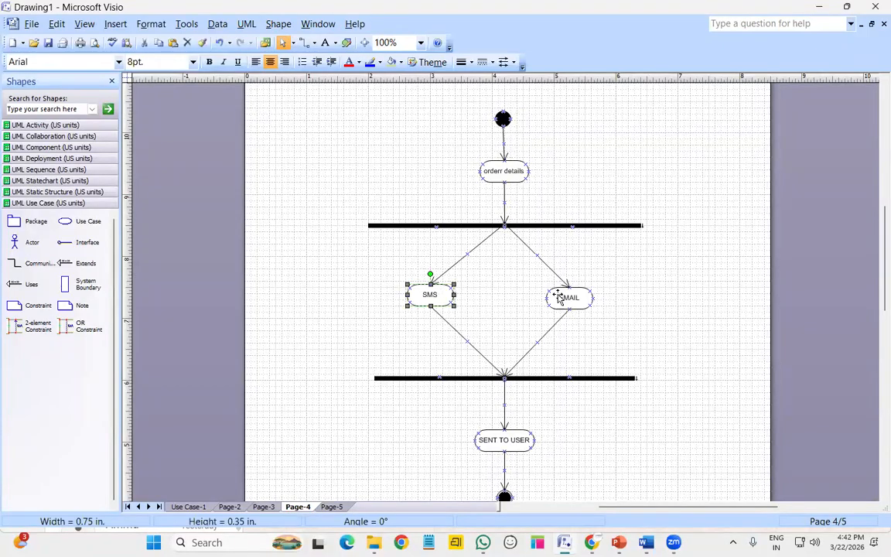
{"action": "left_click", "coordinate": [567, 298]}
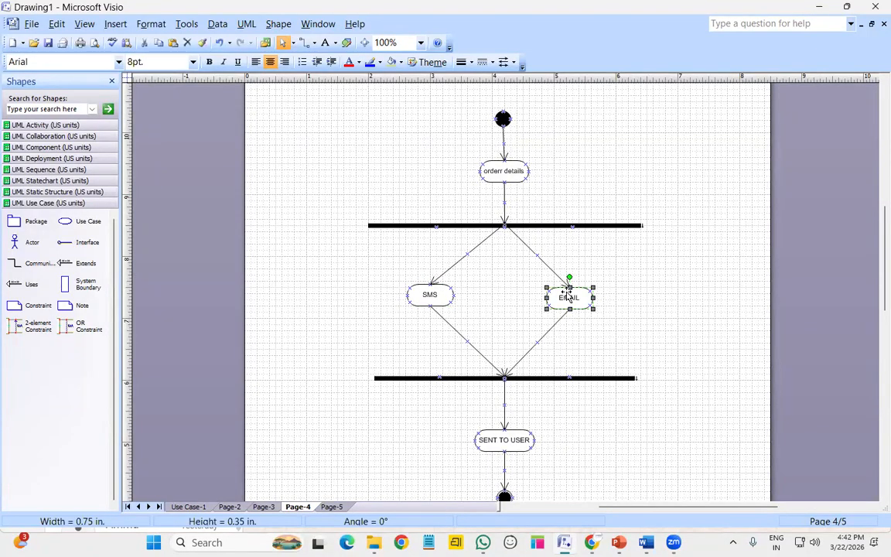
{"action": "left_click", "coordinate": [517, 172]}
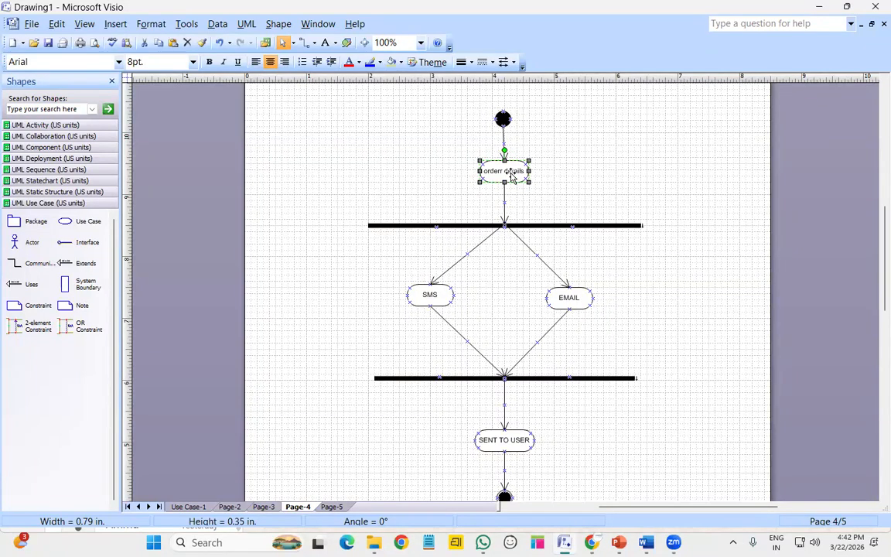
{"action": "left_click", "coordinate": [433, 305]}
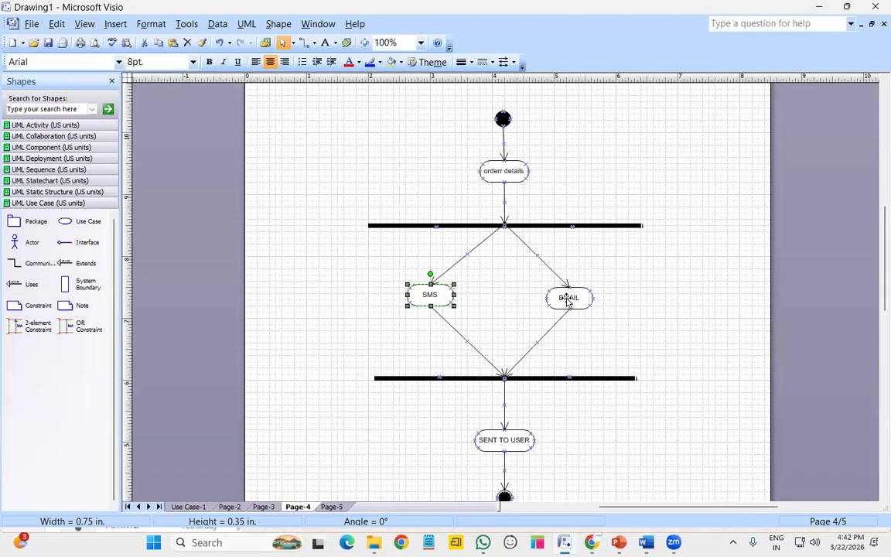
{"action": "left_click", "coordinate": [569, 302]}
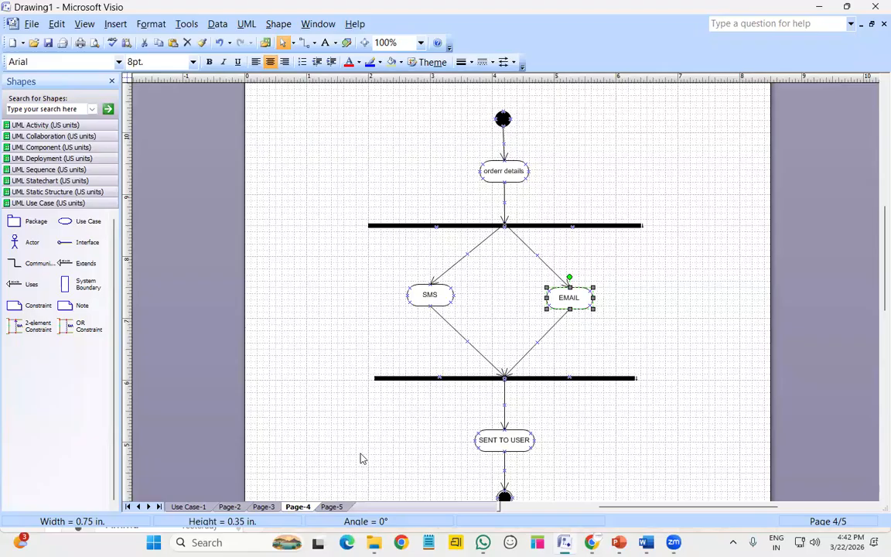
{"action": "left_click", "coordinate": [332, 506]}
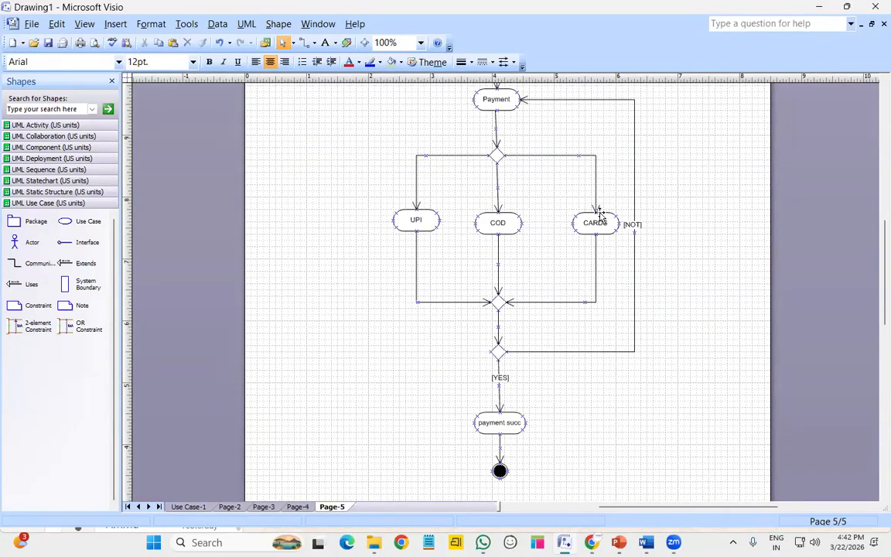
{"action": "left_click", "coordinate": [407, 222]}
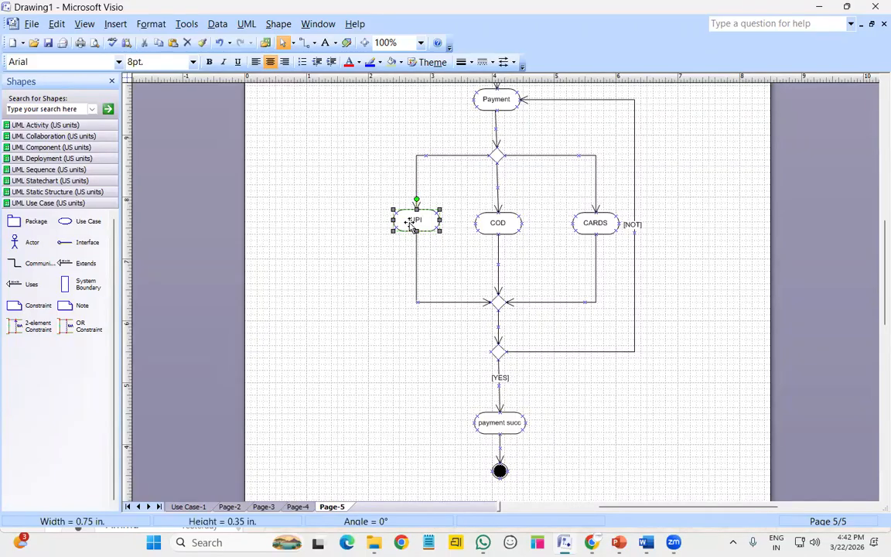
{"action": "left_click", "coordinate": [499, 224]}
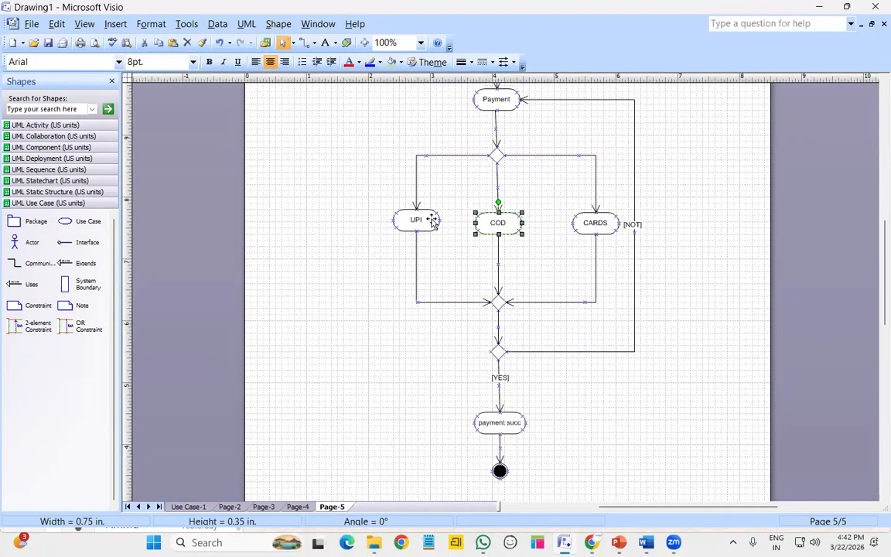
{"action": "left_click", "coordinate": [433, 221]}
{"action": "left_click", "coordinate": [495, 223]}
{"action": "left_click", "coordinate": [597, 223]}
{"action": "left_click", "coordinate": [546, 334]}
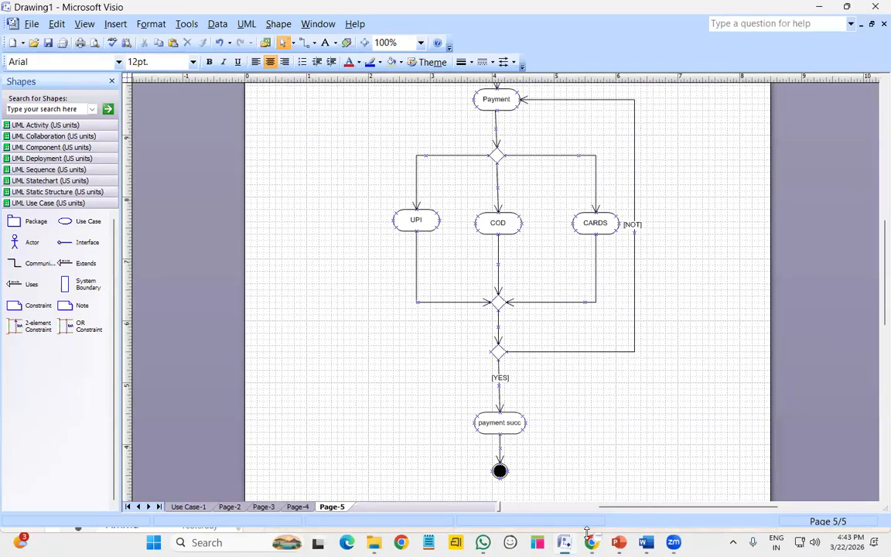
{"action": "mouse_move", "coordinate": [591, 539]}
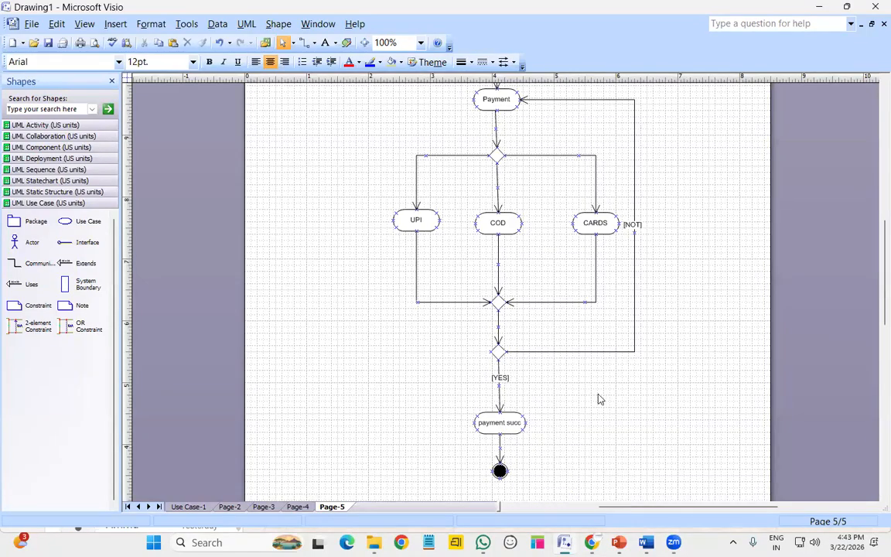
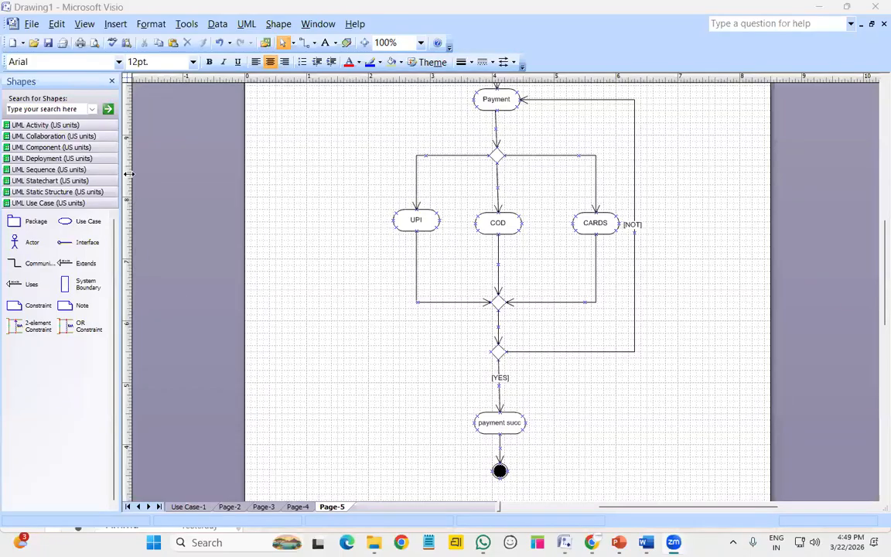
Expand the UML Activity (US units) stencil in the Shapes panel
{"action": "left_click", "coordinate": [85, 126]}
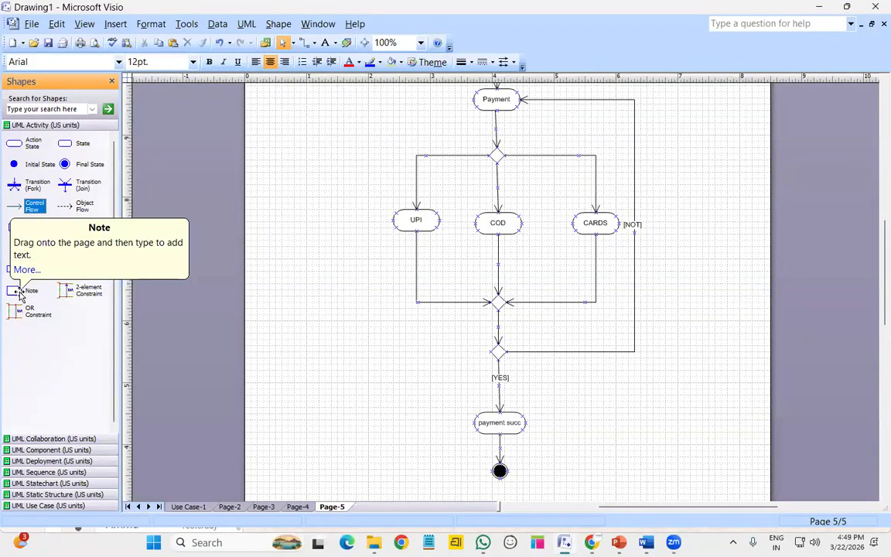
{"action": "left_click_drag", "start_coordinate": [19, 293], "coordinate": [292, 137]}
{"action": "left_click", "coordinate": [307, 254]}
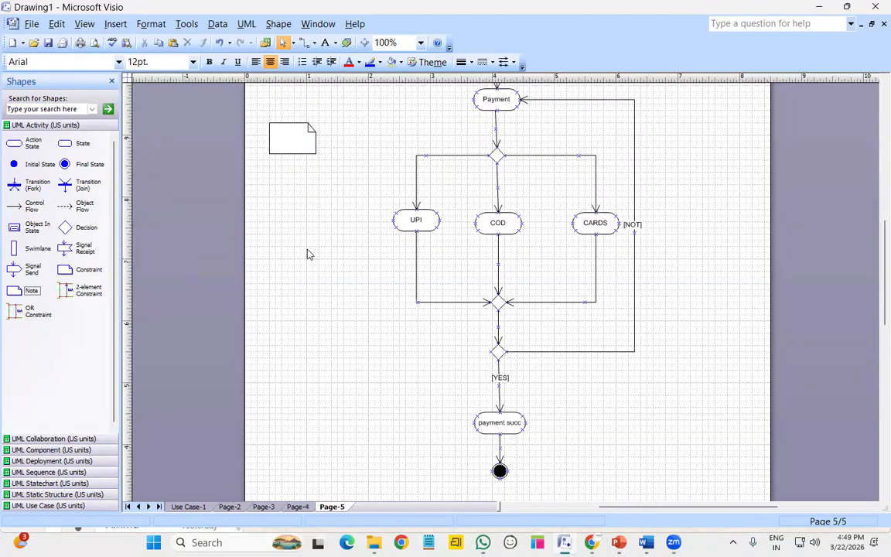
{"action": "double_click", "coordinate": [280, 136]}
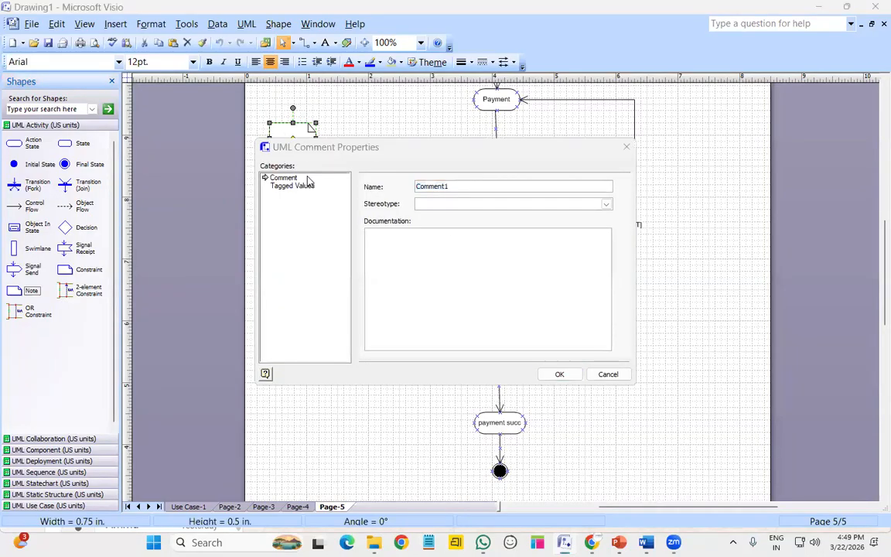
{"action": "left_click", "coordinate": [419, 237]}
{"action": "type", "text": "thjh"}
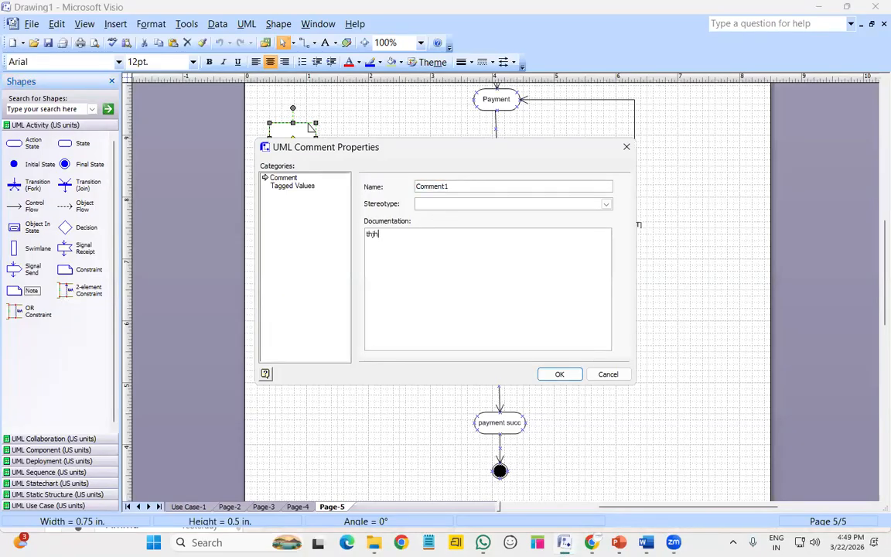
{"action": "key", "text": "BackSpace"}
{"action": "key", "text": "BackSpace"}
{"action": "key", "text": "BackSpace"}
{"action": "key", "text": "BackSpace"}
{"action": "left_click", "coordinate": [608, 374]}
{"action": "key", "text": "Escape"}
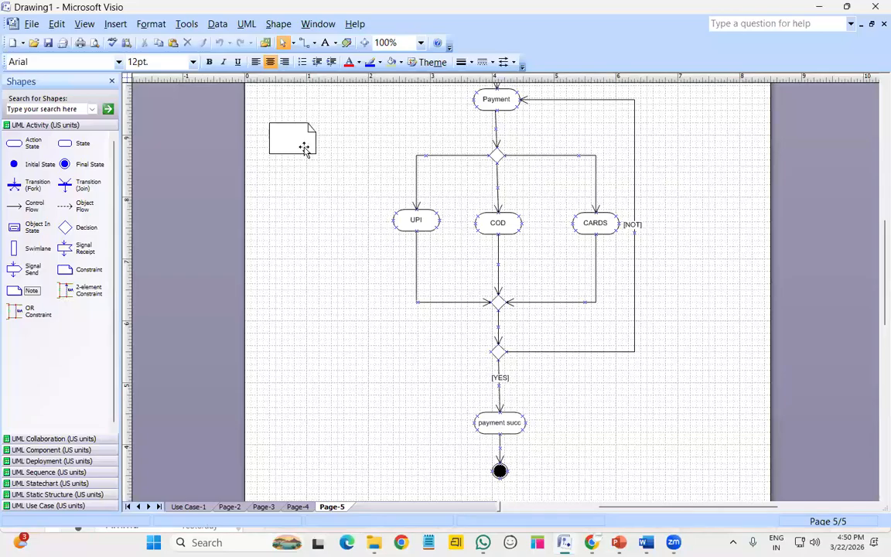
{"action": "left_click", "coordinate": [305, 148]}
{"action": "key", "text": "Delete"}
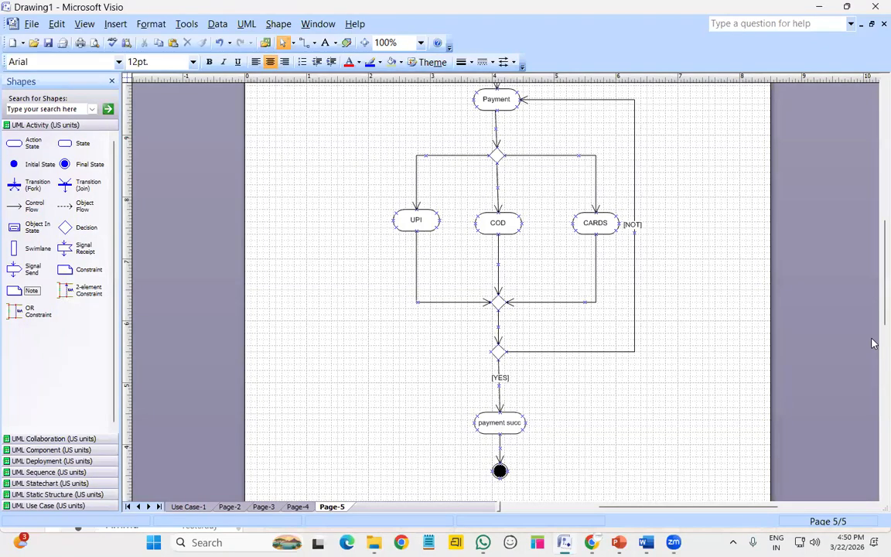
{"action": "left_click", "coordinate": [38, 507]}
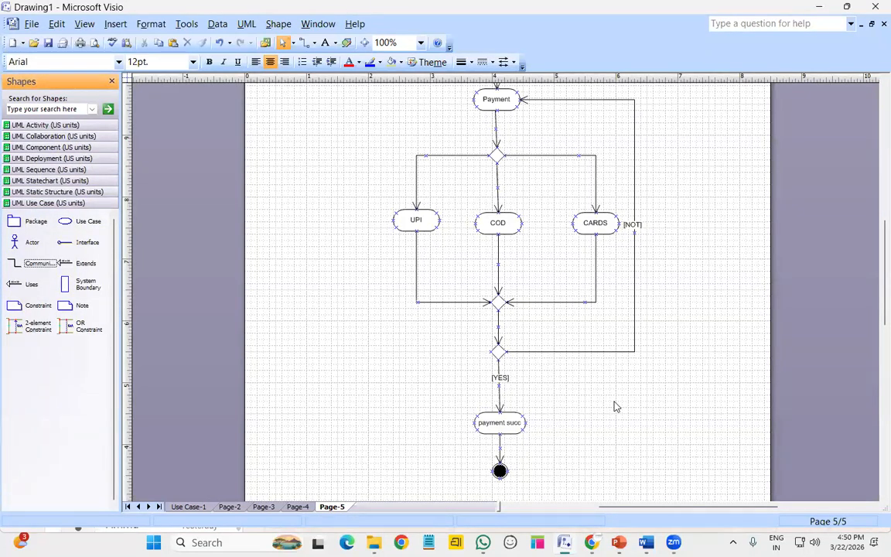
{"action": "left_click", "coordinate": [79, 126]}
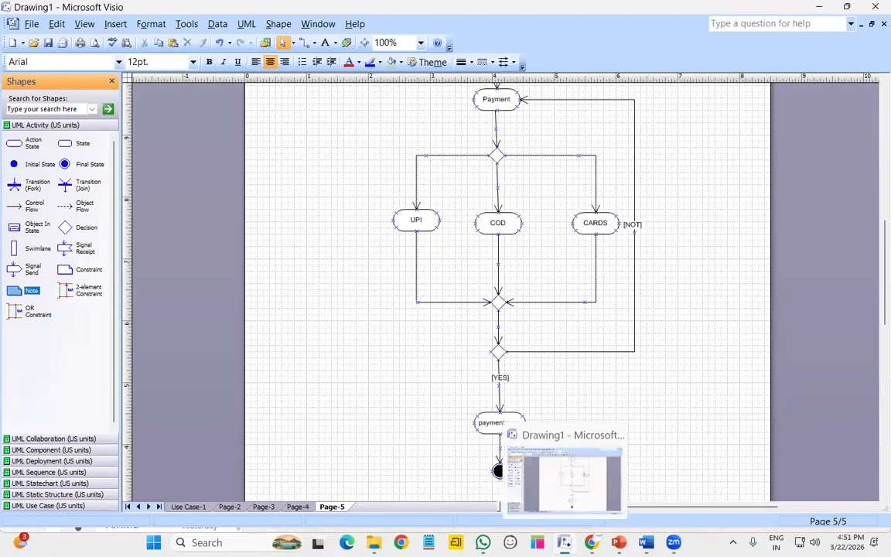
Bring up the Word practice document and close it
{"action": "left_click", "coordinate": [646, 542]}
{"action": "scroll", "coordinate": [480, 395], "scroll_direction": "down", "scroll_amount": 5}
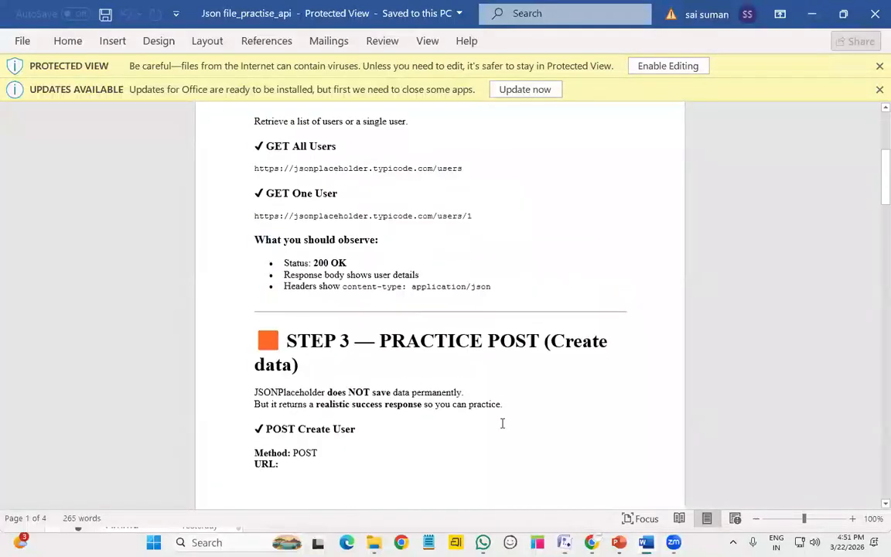
{"action": "left_click", "coordinate": [873, 23]}
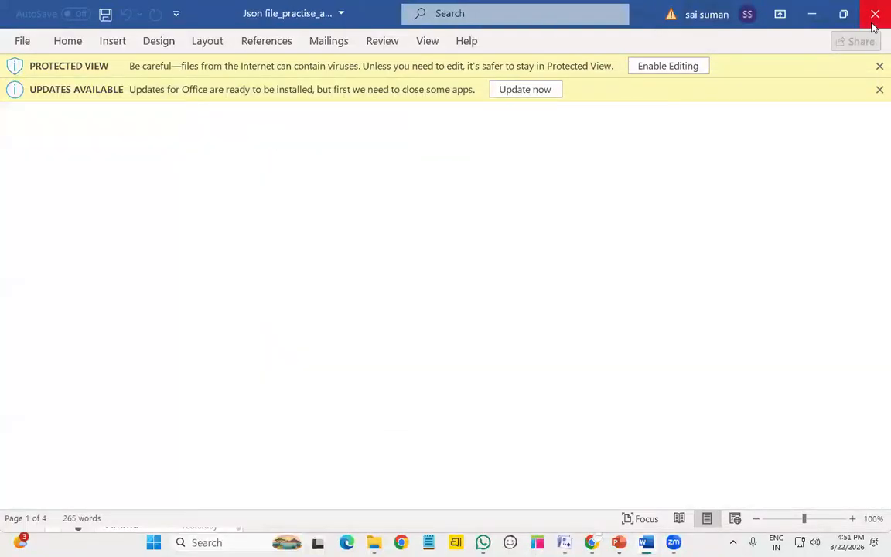
In Chrome, close the Instagram tab and scroll to the Activity Diagram notes
{"action": "left_click", "coordinate": [619, 542]}
{"action": "scroll", "coordinate": [493, 321], "scroll_direction": "down", "scroll_amount": 15}
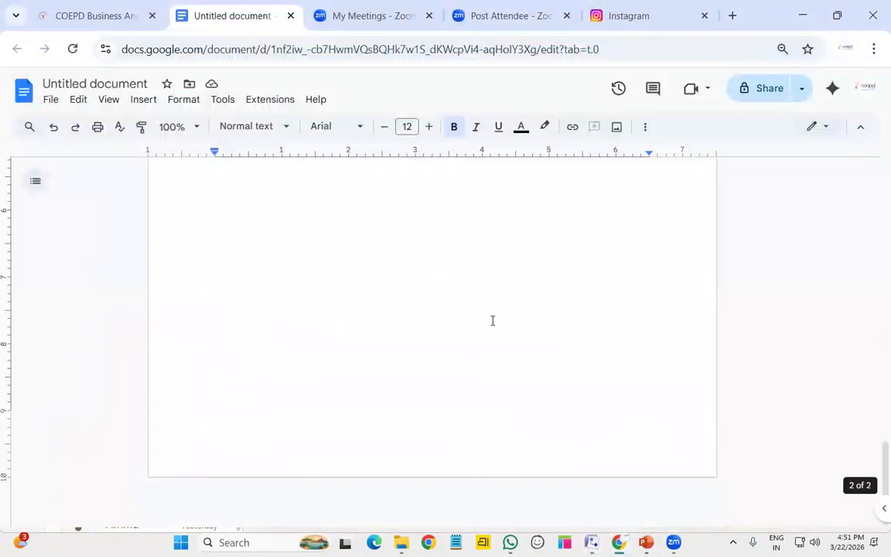
{"action": "scroll", "coordinate": [492, 320], "scroll_direction": "up", "scroll_amount": 15}
{"action": "scroll", "coordinate": [492, 320], "scroll_direction": "up", "scroll_amount": 1}
{"action": "scroll", "coordinate": [492, 318], "scroll_direction": "down", "scroll_amount": 2}
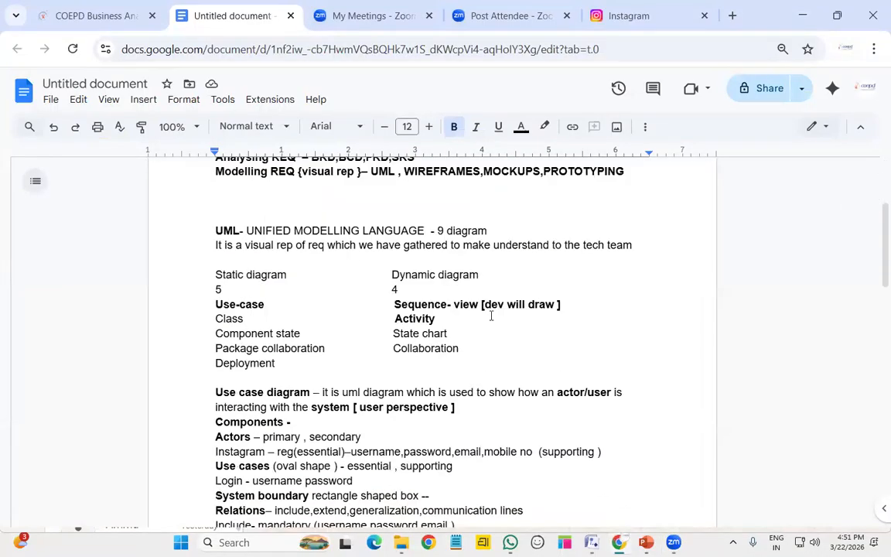
{"action": "left_click", "coordinate": [704, 15]}
{"action": "scroll", "coordinate": [461, 291], "scroll_direction": "down", "scroll_amount": 15}
{"action": "scroll", "coordinate": [388, 318], "scroll_direction": "up", "scroll_amount": 4}
{"action": "scroll", "coordinate": [461, 324], "scroll_direction": "down", "scroll_amount": 2}
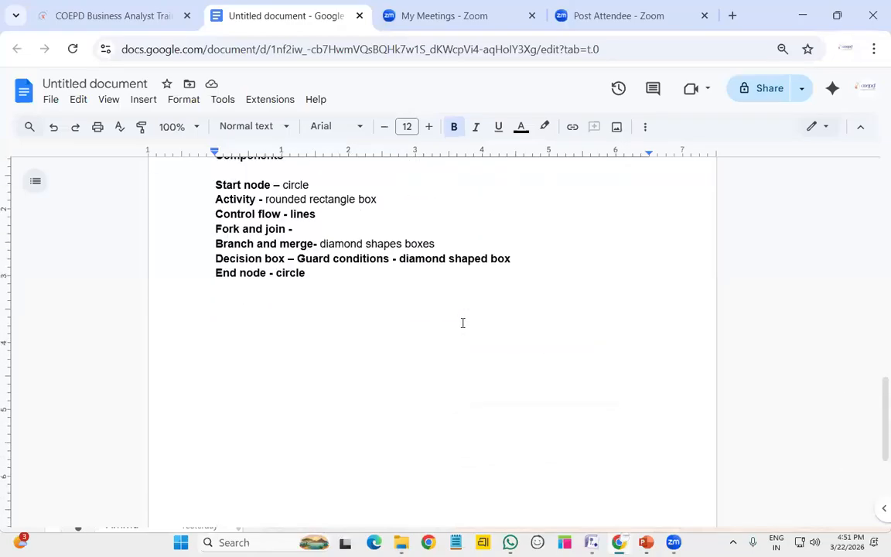
{"action": "scroll", "coordinate": [462, 323], "scroll_direction": "up", "scroll_amount": 6}
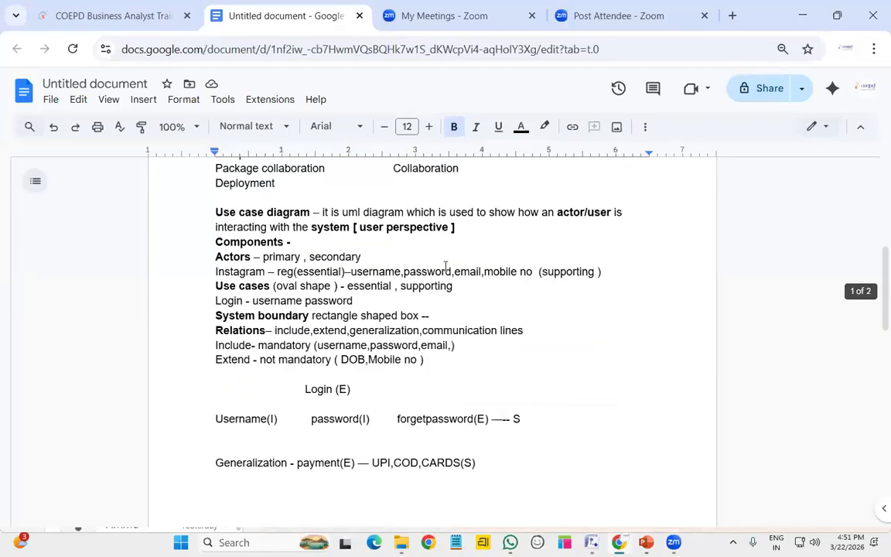
{"action": "scroll", "coordinate": [394, 233], "scroll_direction": "up", "scroll_amount": 4}
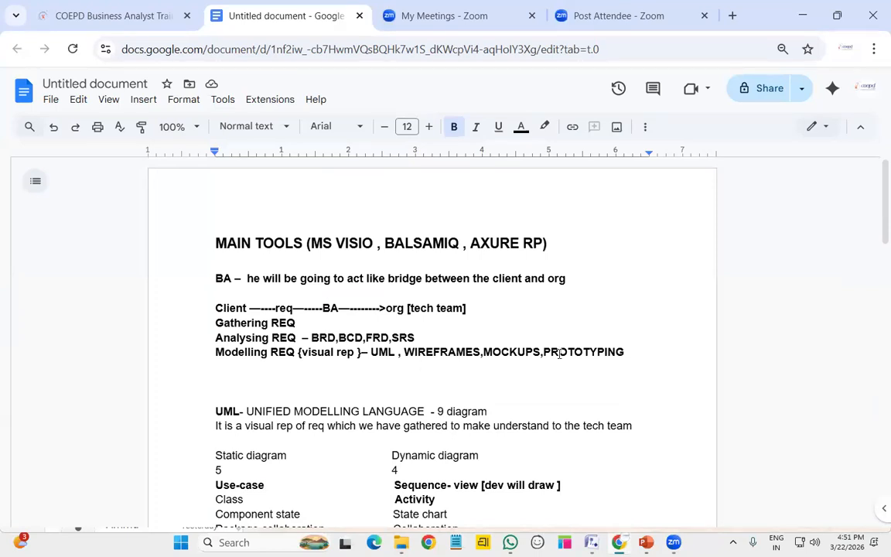
{"action": "scroll", "coordinate": [560, 353], "scroll_direction": "down", "scroll_amount": 10}
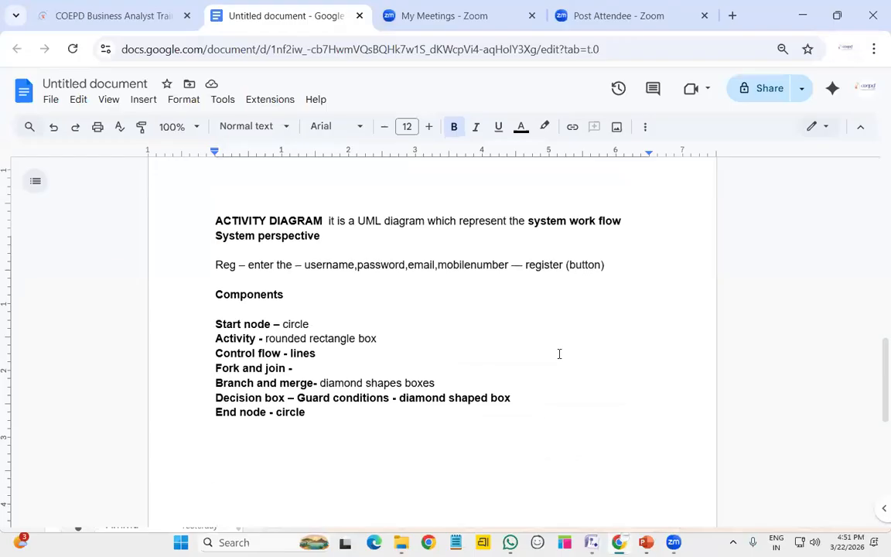
{"action": "scroll", "coordinate": [559, 353], "scroll_direction": "down", "scroll_amount": 2}
Add a bold 'WIREFRAME-' heading defined as a rough UI sketch drawn with pen or pencil
{"action": "type", "text": "WIREFRAME-"}
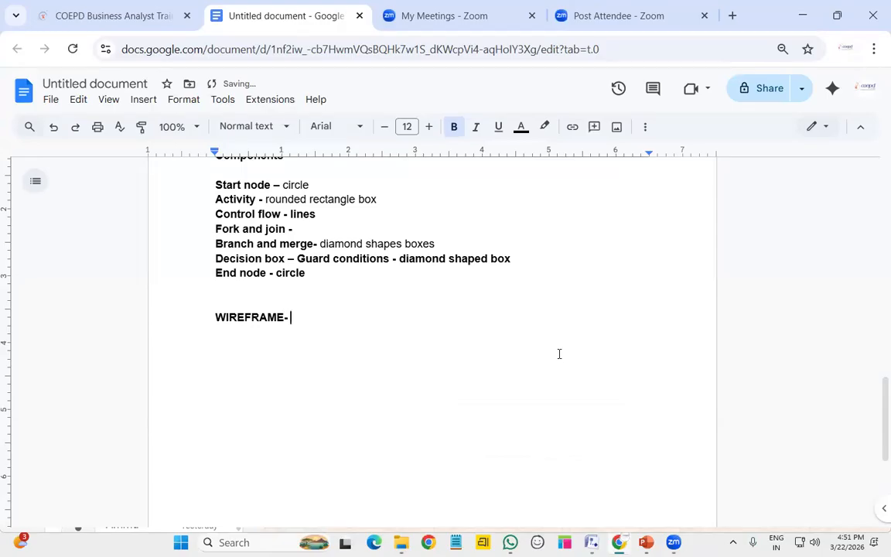
{"action": "key", "text": "ctrl+b"}
{"action": "type", "text": "visual"}
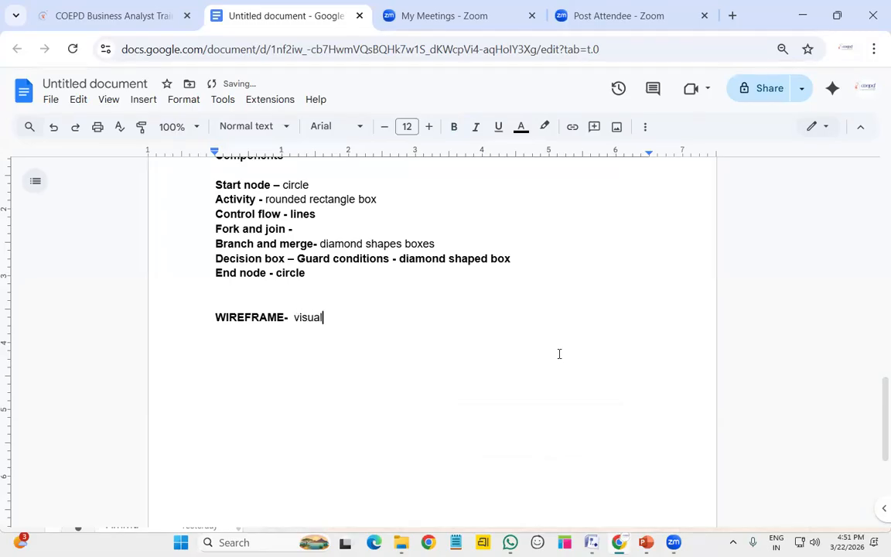
{"action": "type", "text": " represent to the "}
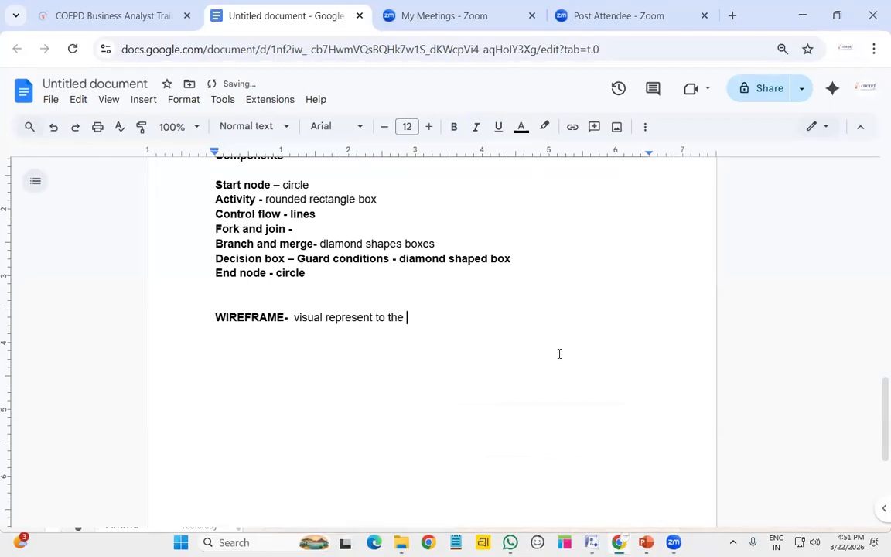
{"action": "type", "text": "dev about the ui of the application it "}
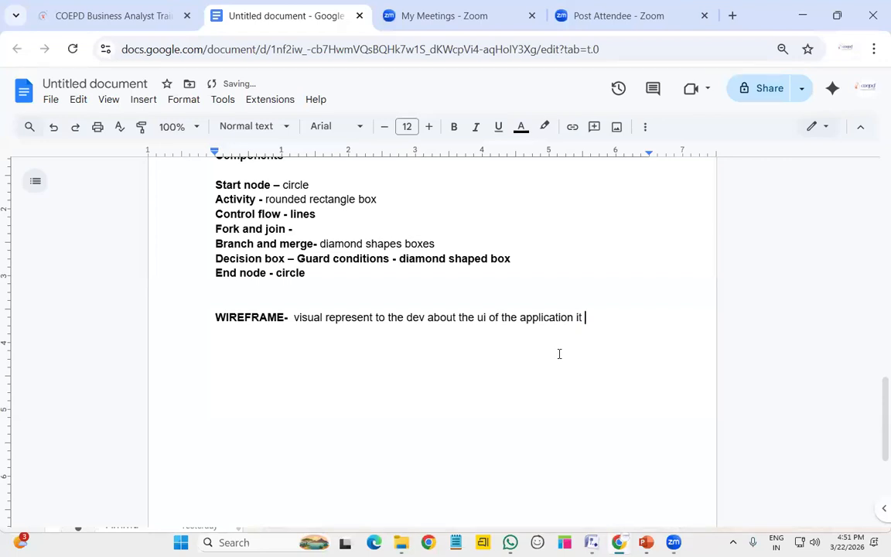
{"action": "type", "text": "is like a rough scratch"}
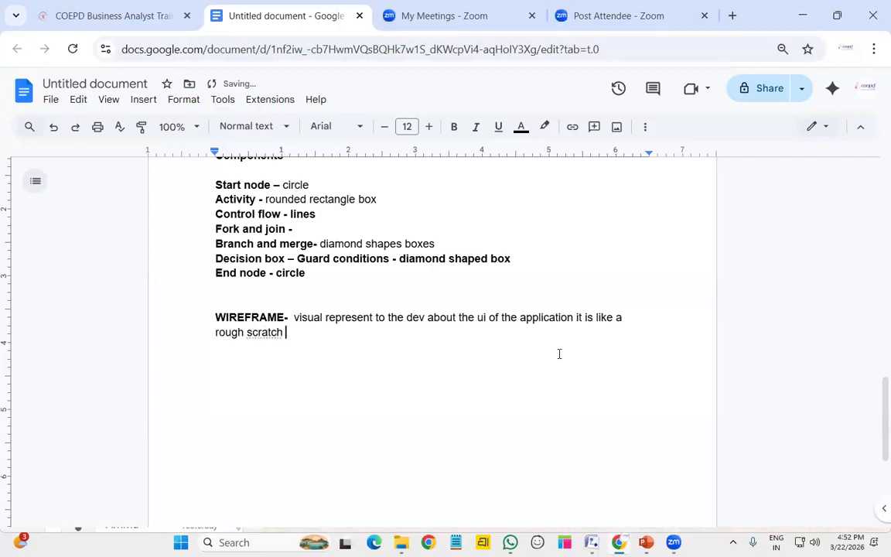
{"action": "key", "text": "BackSpace"}
{"action": "key", "text": "BackSpace"}
{"action": "key", "text": "BackSpace"}
{"action": "key", "text": "BackSpace"}
{"action": "key", "text": "BackSpace"}
{"action": "key", "text": "BackSpace"}
{"action": "key", "text": "BackSpace"}
{"action": "key", "text": "BackSpace"}
{"action": "type", "text": "sketch"}
{"action": "type", "text": " wit"}
{"action": "key", "text": "BackSpace"}
{"action": "type", "text": "ll be go"}
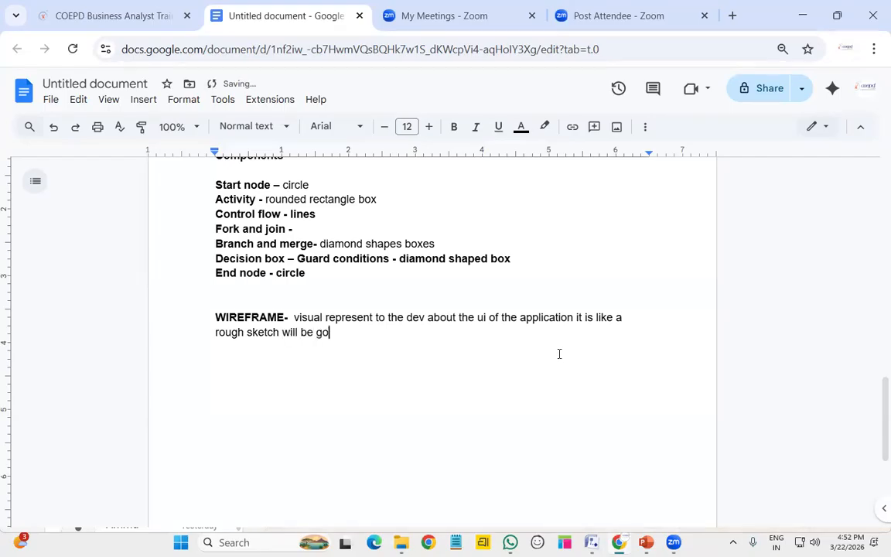
{"action": "type", "text": "ung to"}
{"action": "key", "text": "BackSpace"}
{"action": "key", "text": "BackSpace"}
{"action": "key", "text": "BackSpace"}
{"action": "key", "text": "BackSpace"}
{"action": "key", "text": "BackSpace"}
{"action": "key", "text": "BackSpace"}
{"action": "key", "text": "BackSpace"}
{"action": "key", "text": "BackSpace"}
{"action": "type", "text": "going to draw io"}
{"action": "key", "text": "BackSpace"}
{"action": "key", "text": "BackSpace"}
{"action": "type", "text": "with pen "}
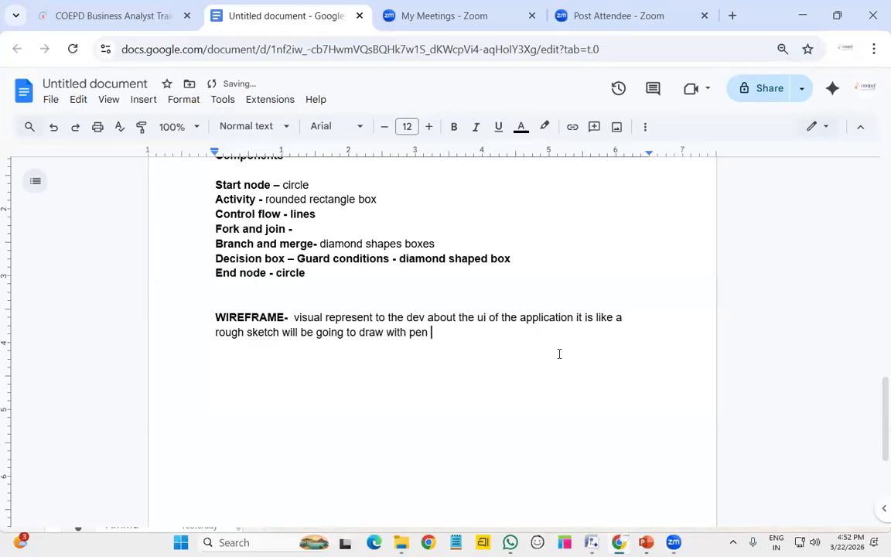
{"action": "type", "text": "or pencil"}
Add a line saying it is drawn by the BA, then start a MOCKUP line
{"action": "key", "text": "Return"}
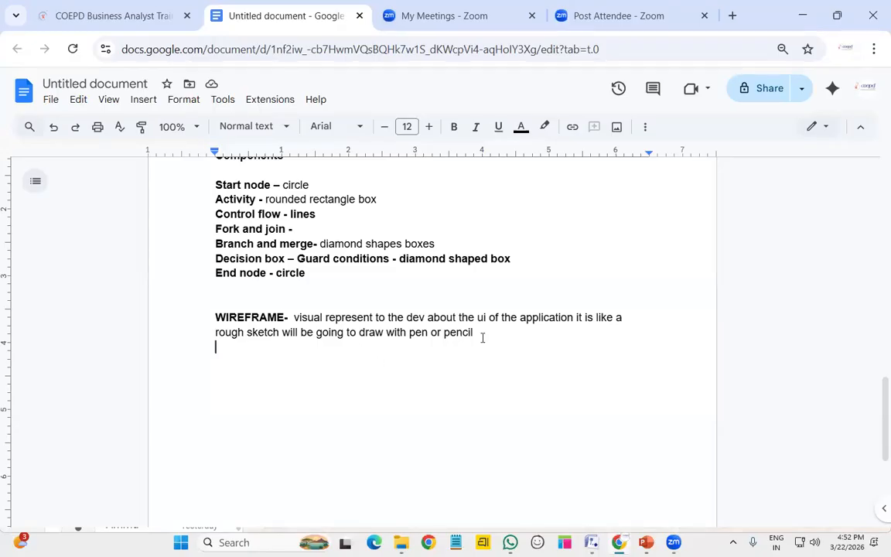
{"action": "type", "text": "This is "}
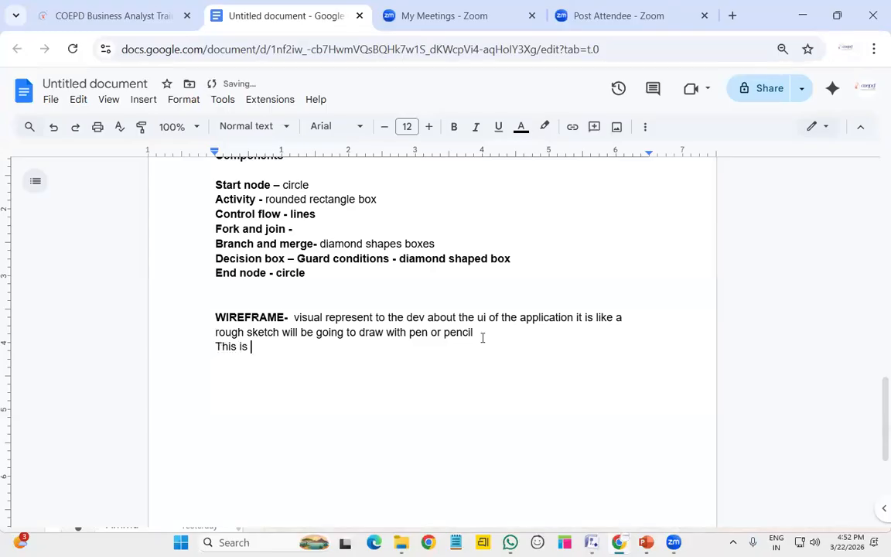
{"action": "type", "text": "will be going to d4r"}
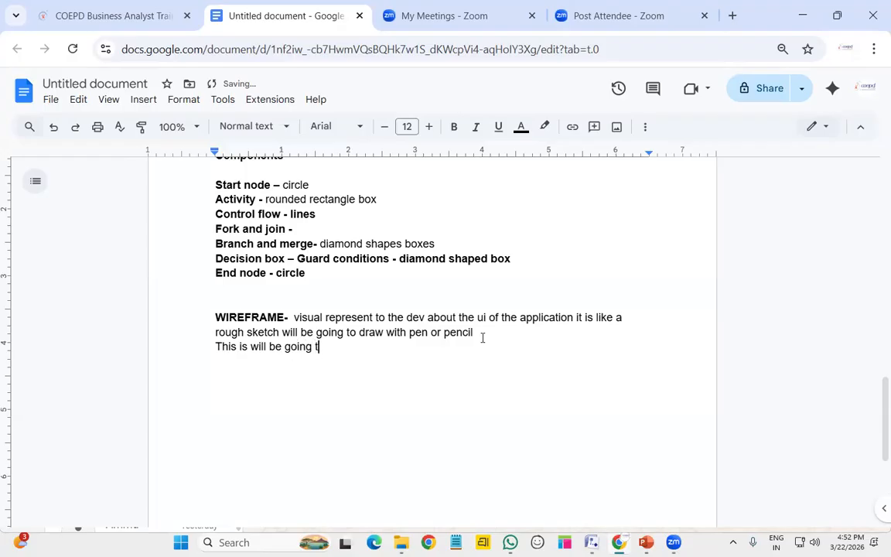
{"action": "key", "text": "BackSpace"}
{"action": "key", "text": "BackSpace"}
{"action": "type", "text": "raw by the BA"}
{"action": "key", "text": "Return"}
{"action": "key", "text": "Return"}
{"action": "type", "text": "MOCK"}
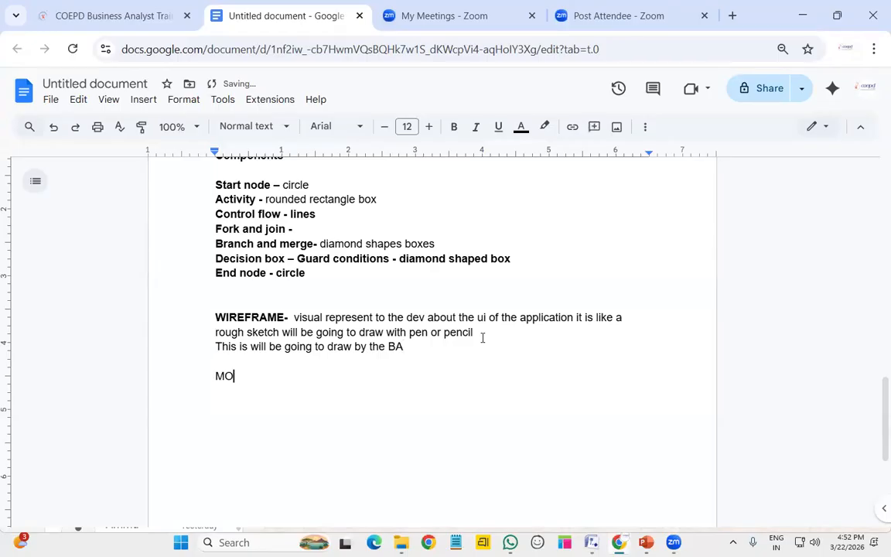
{"action": "key", "text": "BackSpace"}
{"action": "type", "text": "UP"}
Make MOCKUP bold and follow it with a dash
{"action": "key", "text": "shift+Left"}
{"action": "key", "text": "shift+Left"}
{"action": "key", "text": "shift+Left"}
{"action": "key", "text": "shift+Left"}
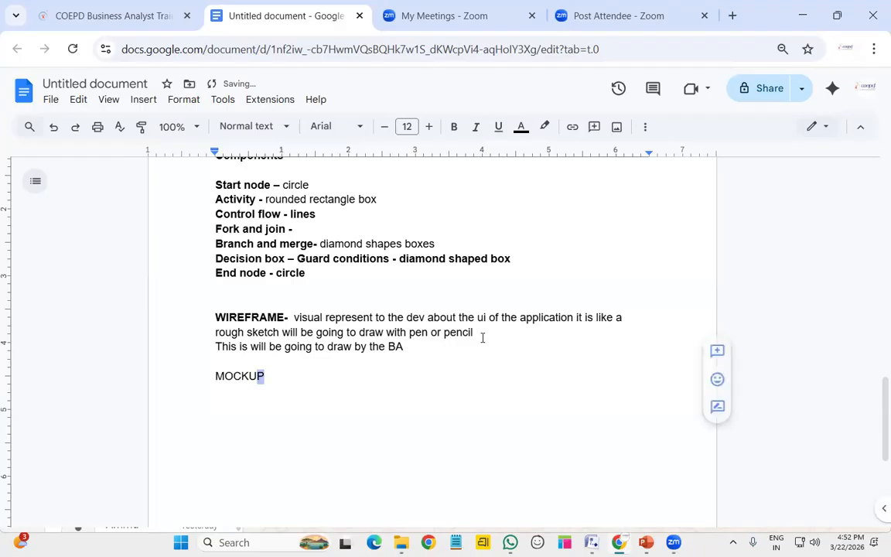
{"action": "key", "text": "Left"}
{"action": "key", "text": "shift+Left"}
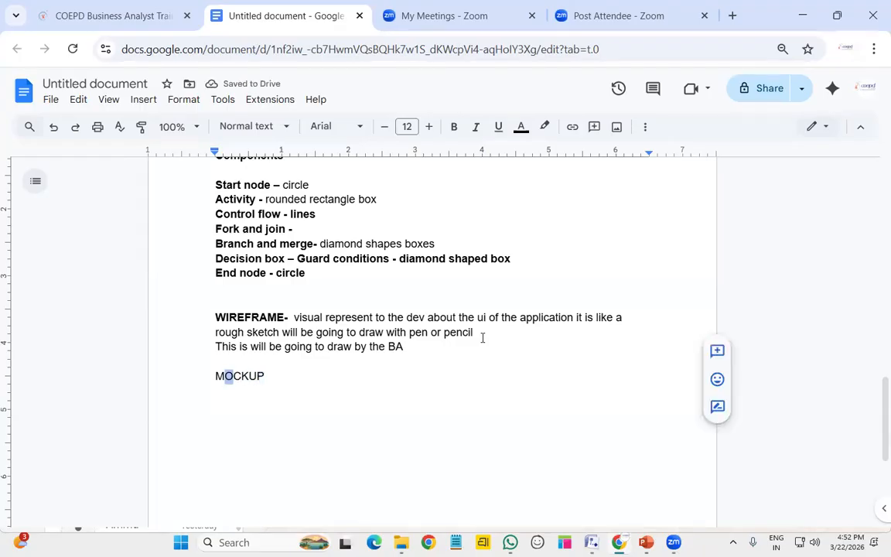
{"action": "left_click_drag", "start_coordinate": [218, 376], "coordinate": [260, 379]}
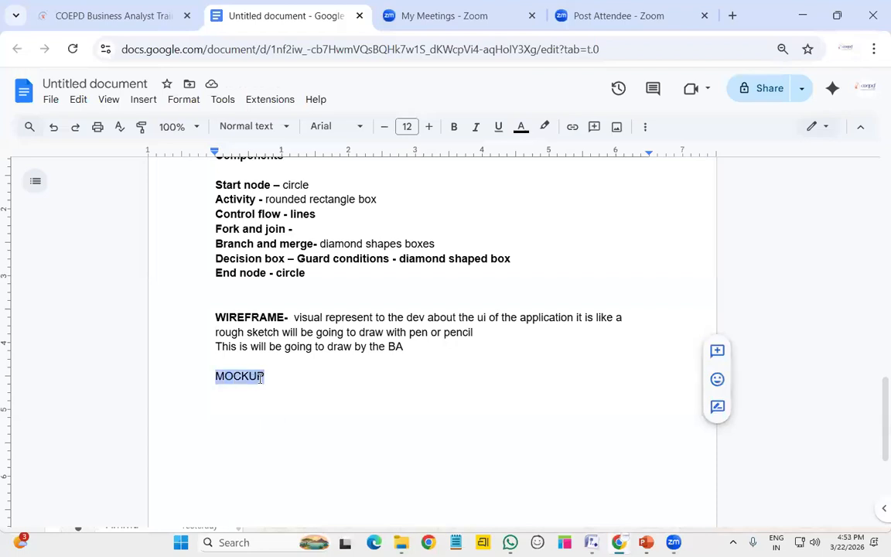
{"action": "key", "text": "ctrl+b"}
{"action": "left_click", "coordinate": [322, 384]}
{"action": "key", "text": "Return"}
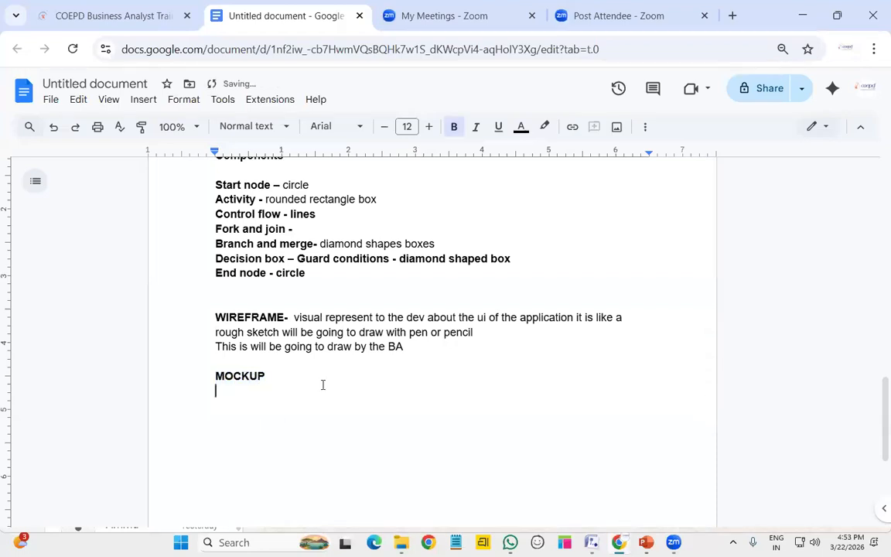
{"action": "key", "text": "BackSpace"}
{"action": "type", "text": "-"}
Define mockups as wireframes with advanced features made with a tool called balsamiq, bolding balsamiq
{"action": "key", "text": "ctrl+b"}
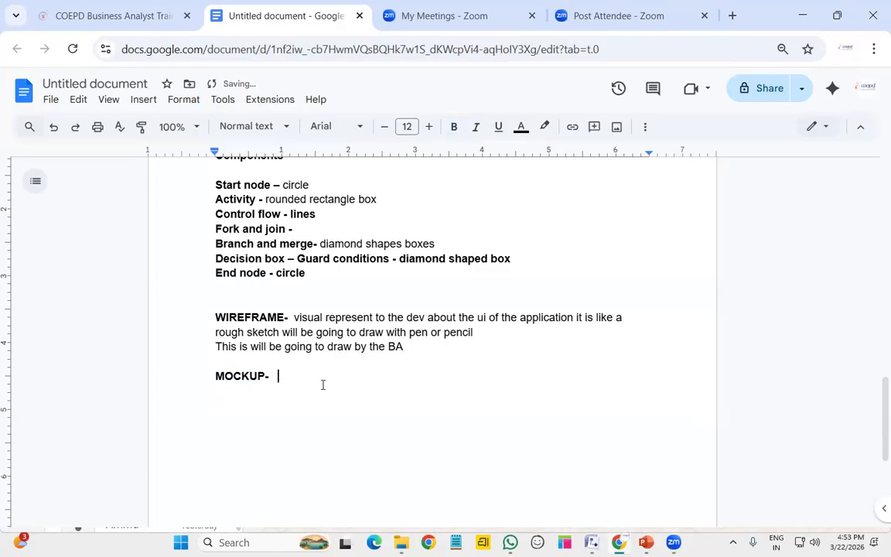
{"action": "type", "text": "it is also same like wirefram"}
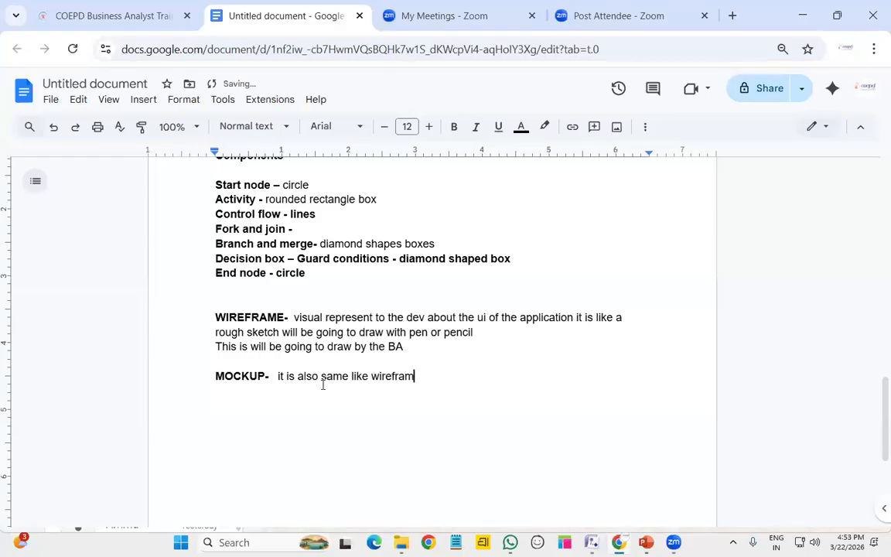
{"action": "type", "text": "e but we have some"}
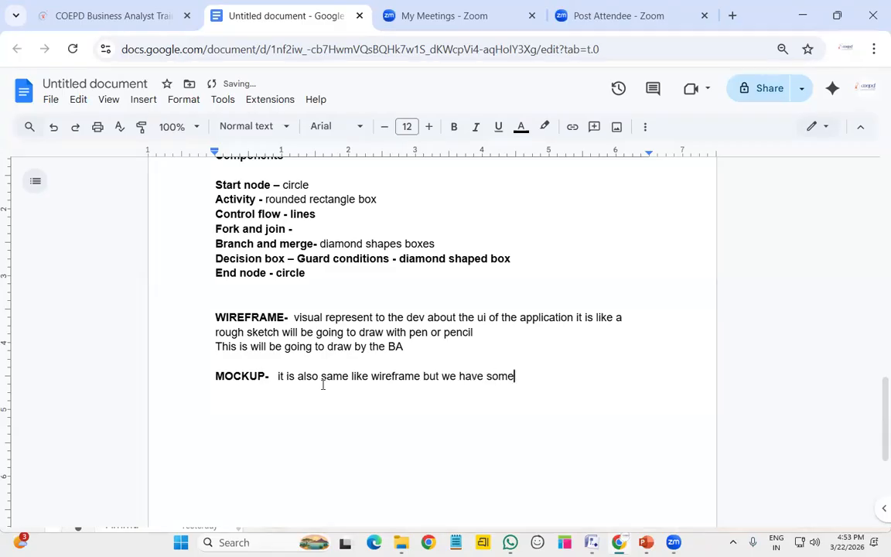
{"action": "type", "text": " advance featores"}
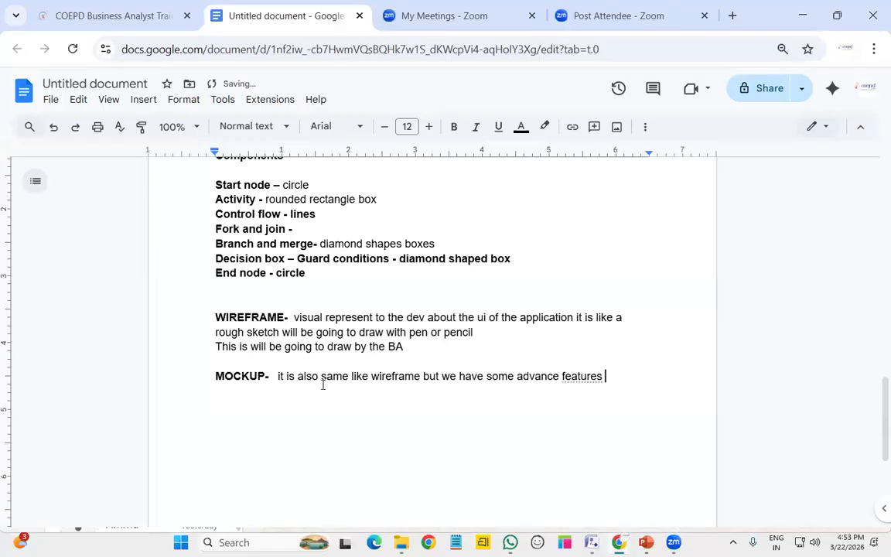
{"action": "key", "text": "ctrl+Left"}
{"action": "key", "text": "ctrl+Left"}
{"action": "key", "text": "ctrl+Left"}
{"action": "key", "text": "ctrl+BackSpace"}
{"action": "type", "text": "show"}
{"action": "key", "text": "End"}
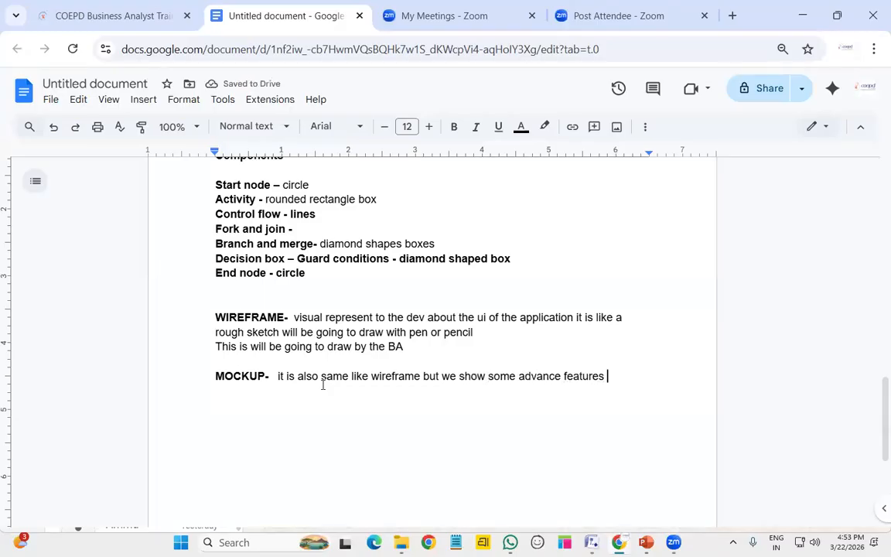
{"action": "type", "text": "by using a to"}
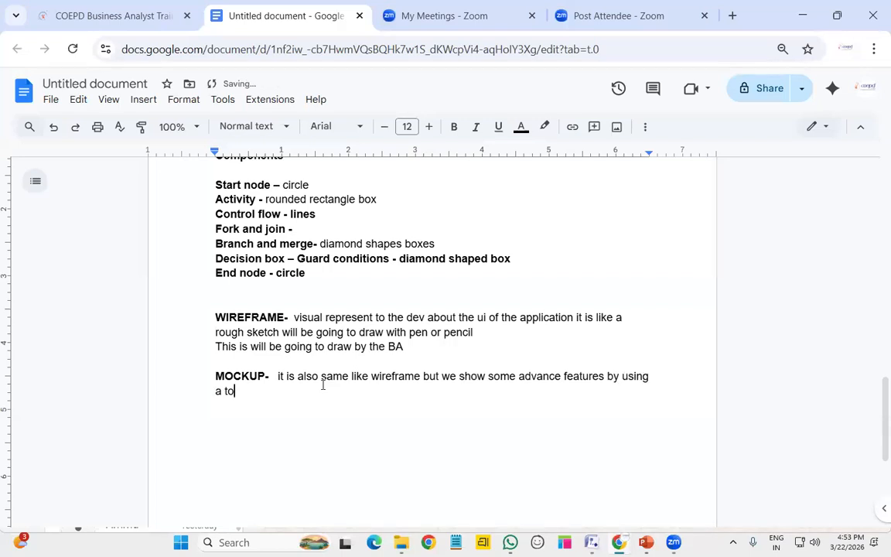
{"action": "type", "text": "ol called balsamiq"}
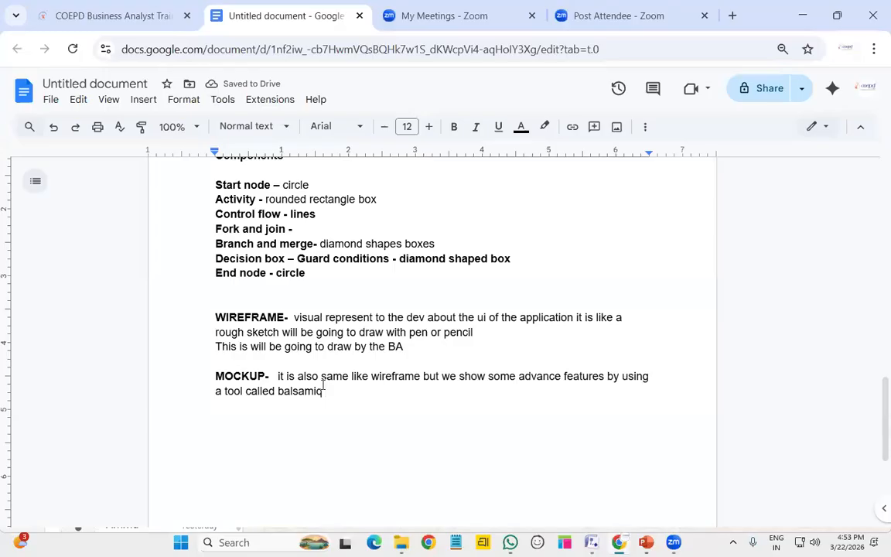
{"action": "double_click", "coordinate": [317, 389]}
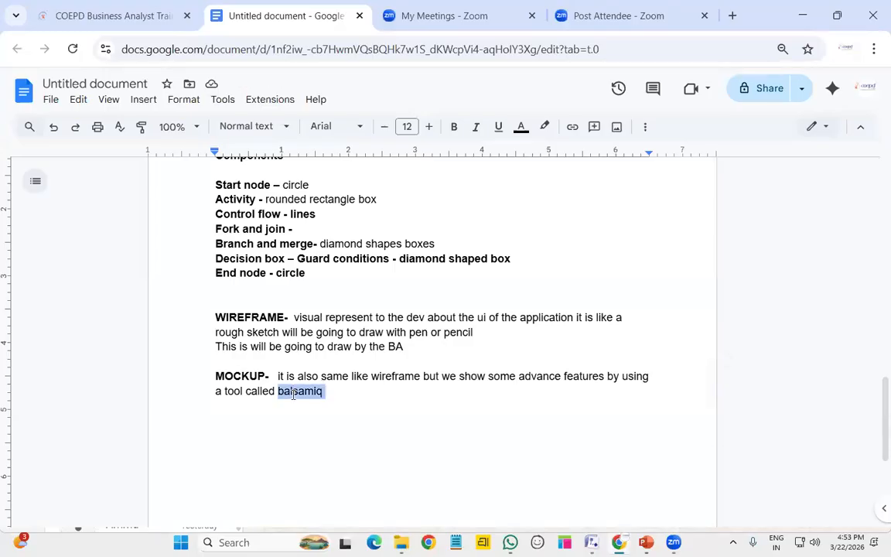
{"action": "left_click", "coordinate": [455, 127]}
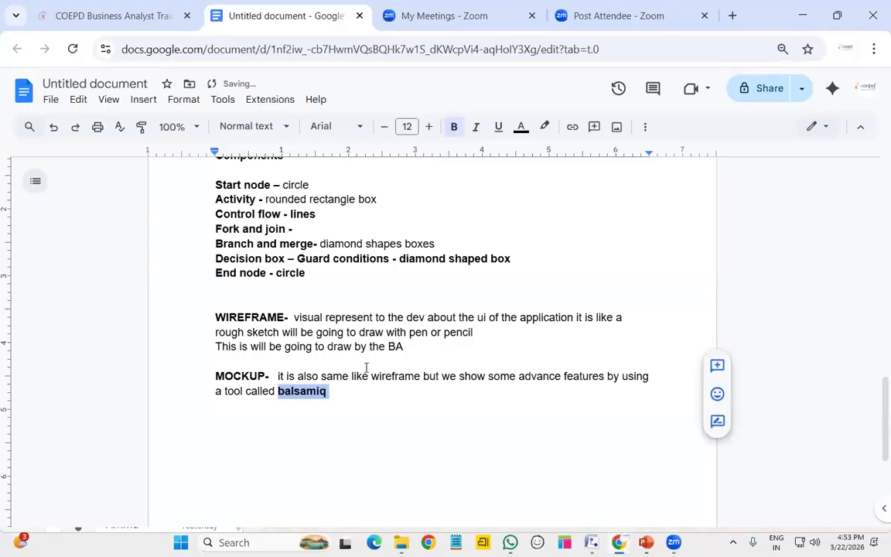
{"action": "left_click", "coordinate": [331, 391]}
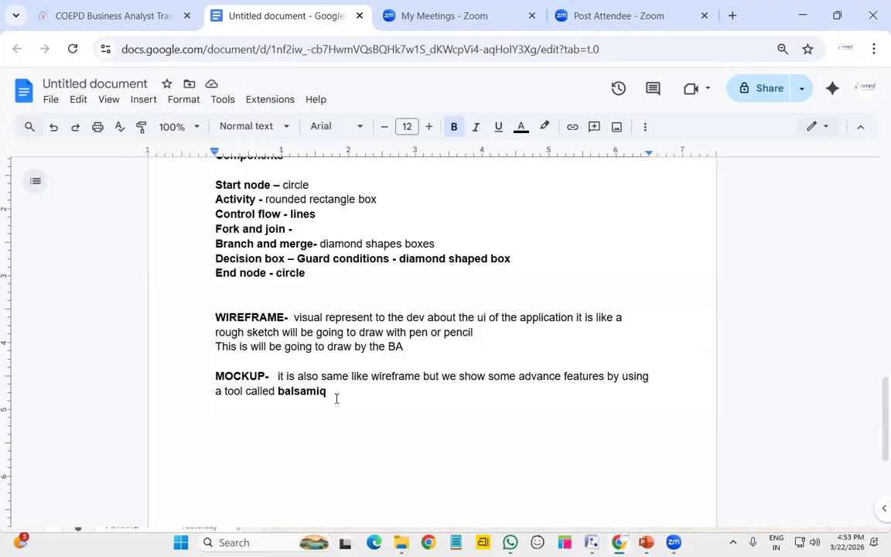
Continue: adding colours and navigating from page to page, created by the BA with UI/UX help
{"action": "type", "text": "-"}
{"action": "key", "text": "ctrl+b"}
{"action": "key", "text": "BackSpace"}
{"action": "type", "text": "by adding some colors to it and "}
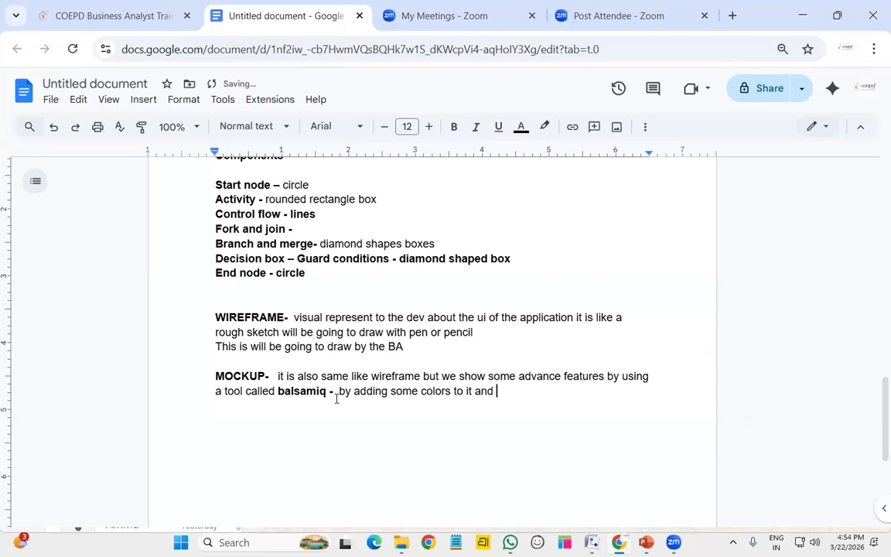
{"action": "type", "text": "navigating the pages "}
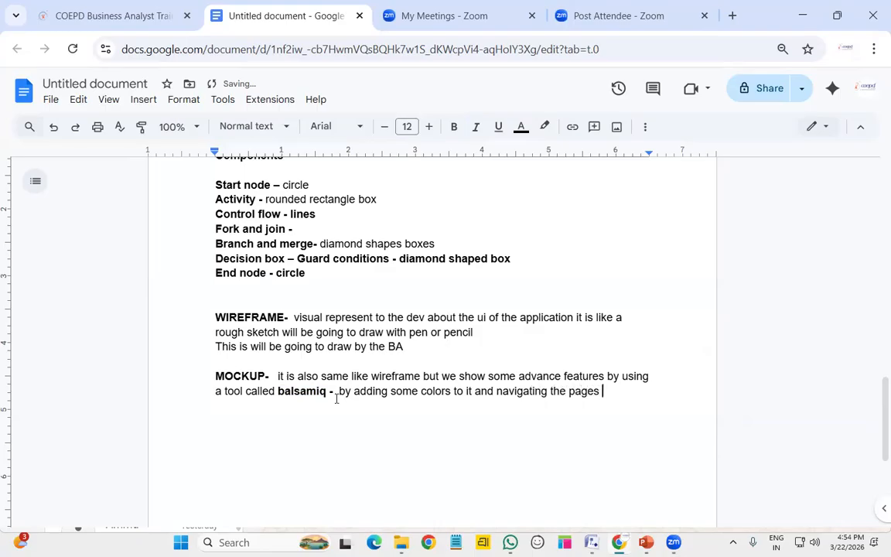
{"action": "type", "text": "on"}
{"action": "key", "text": "BackSpace"}
{"action": "key", "text": "BackSpace"}
{"action": "type", "text": "from one page to another "}
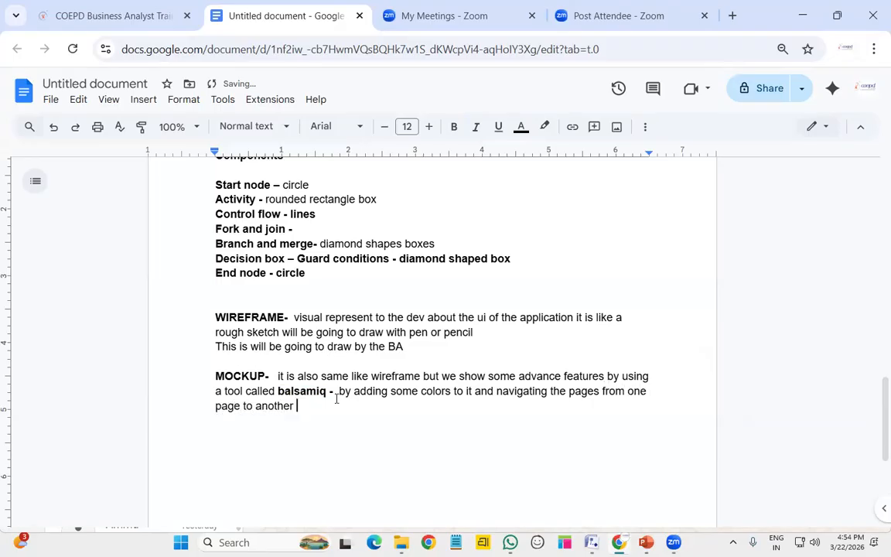
{"action": "type", "text": "page - "}
{"action": "type", "text": "BA "}
{"action": "type", "text": "create a"}
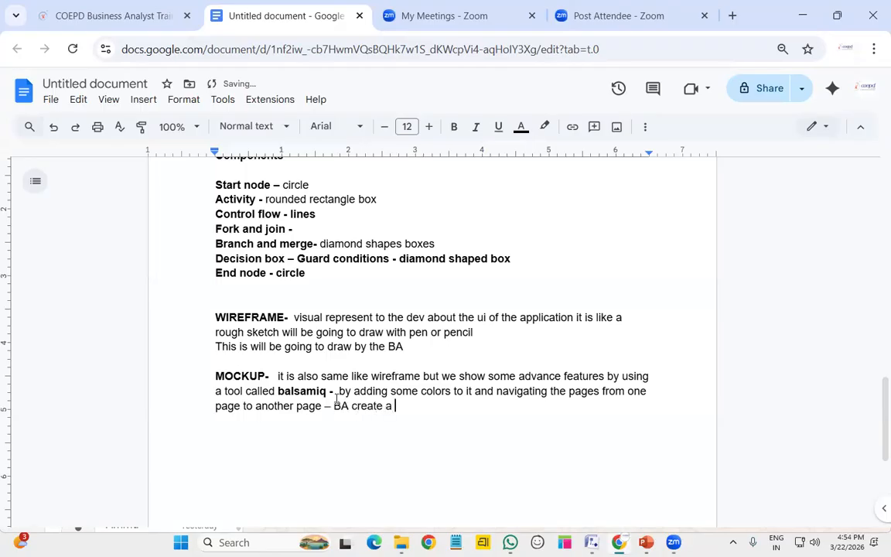
{"action": "key", "text": "BackSpace"}
{"action": "key", "text": "BackSpace"}
{"action": "type", "text": "by the help o"}
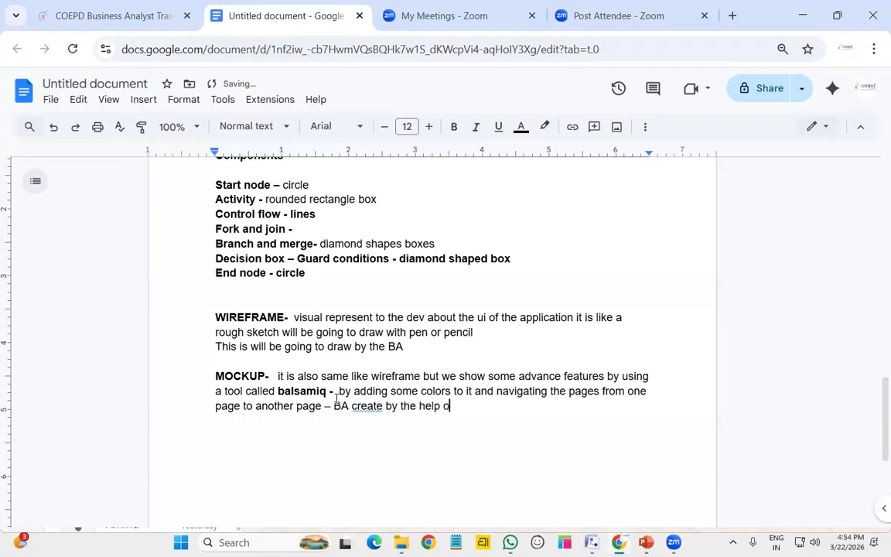
{"action": "type", "text": "f UI/UX design"}
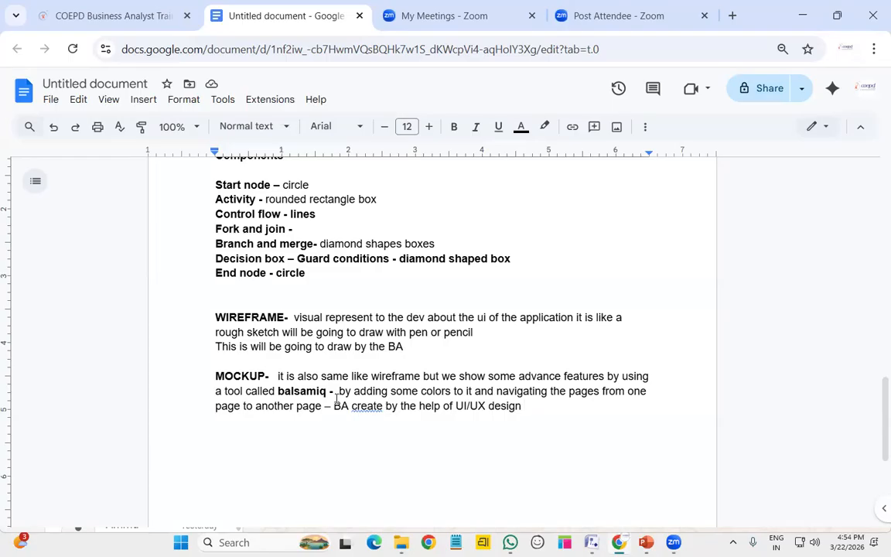
{"action": "key", "text": "Return"}
Add a bold PROTOTYPING heading followed by a dash
{"action": "type", "text": "PROTOTYPING"}
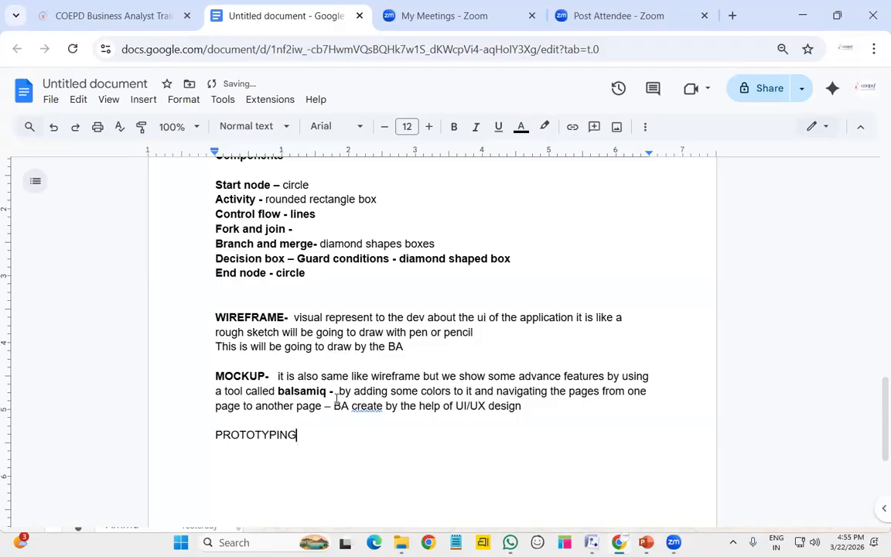
{"action": "double_click", "coordinate": [261, 434]}
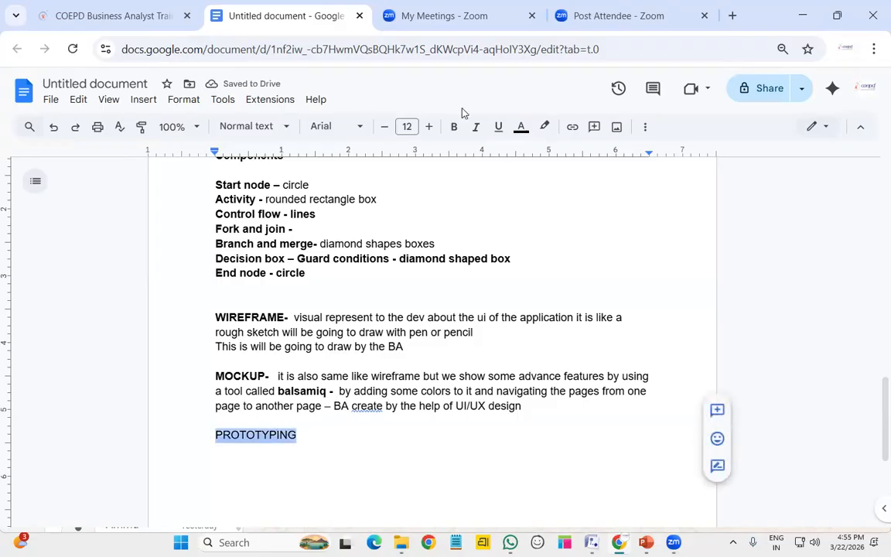
{"action": "left_click", "coordinate": [454, 126]}
{"action": "left_click", "coordinate": [335, 431]}
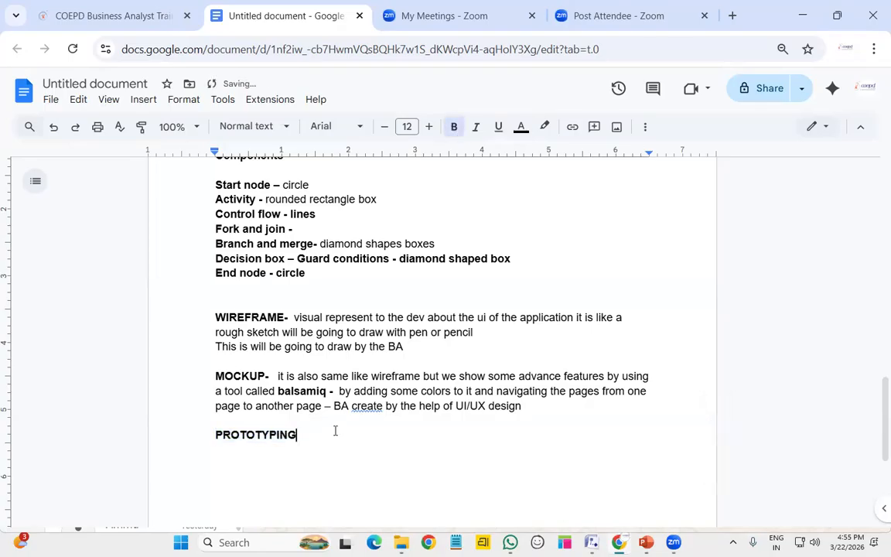
{"action": "type", "text": "-"}
{"action": "type", "text": " but th"}
{"action": "key", "text": "BackSpace"}
{"action": "key", "text": "BackSpace"}
{"action": "key", "text": "BackSpace"}
{"action": "key", "text": "BackSpace"}
{"action": "key", "text": "BackSpace"}
{"action": "key", "text": "BackSpace"}
{"action": "key", "text": "ctrl+b"}
Describe prototypes as more advanced than mockups, with developers showing validation and navigation
{"action": "type", "text": "so"}
{"action": "key", "text": "BackSpace"}
{"action": "key", "text": "BackSpace"}
{"action": "type", "text": "this more"}
{"action": "key", "text": "BackSpace"}
{"action": "type", "text": "e advance than the mockup n"}
{"action": "key", "text": "BackSpace"}
{"action": "type", "text": "where software dev people will also include to create this"}
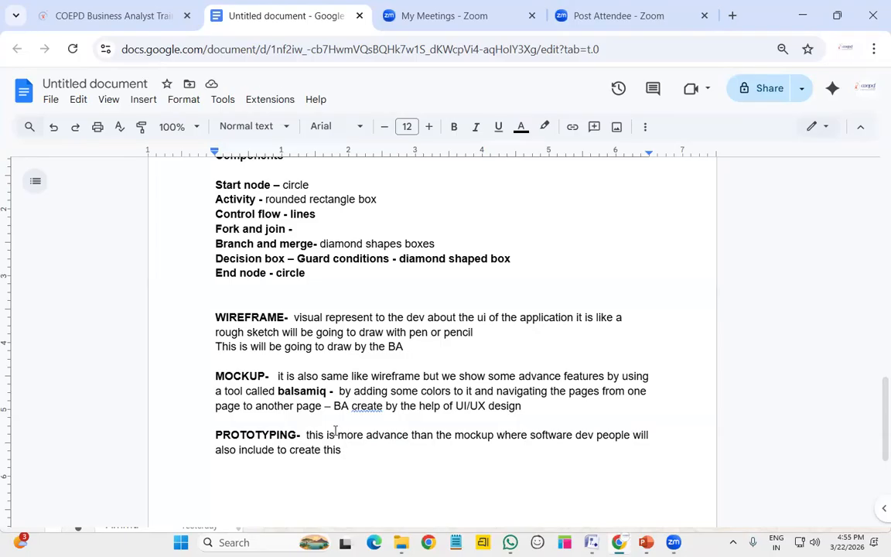
{"action": "type", "text": "will be going show "}
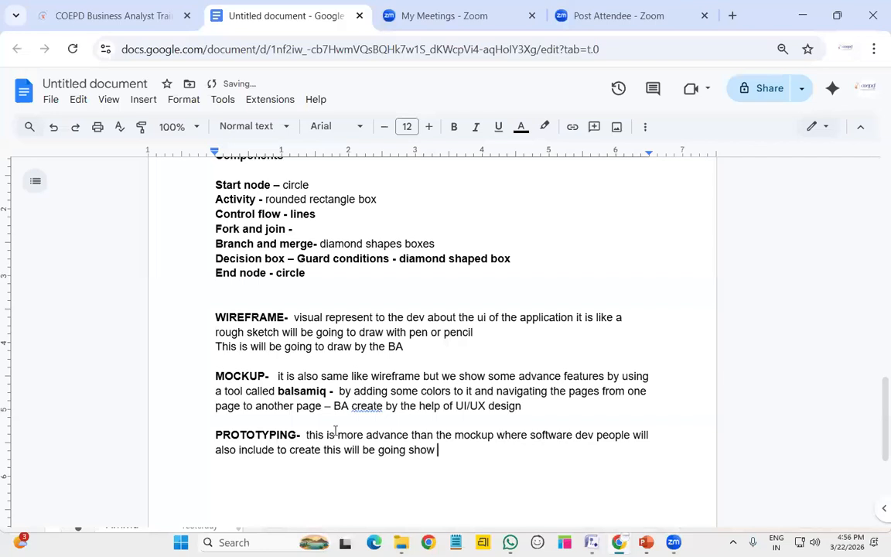
{"action": "type", "text": "some advance features like vali"}
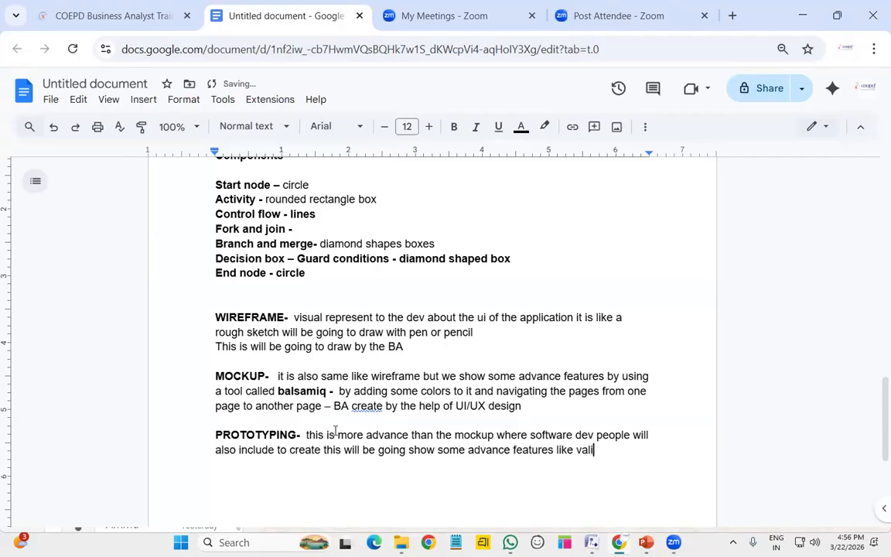
{"action": "type", "text": "dating and navigation"}
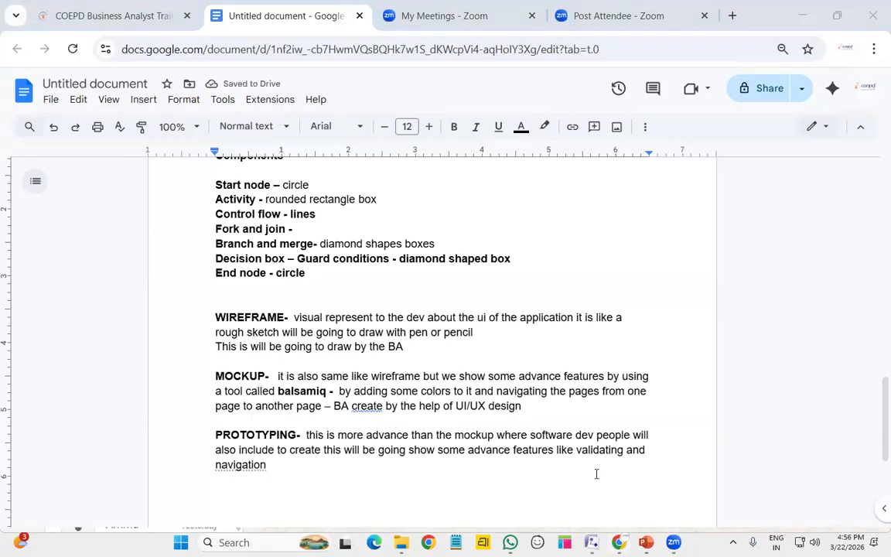
End the paragraph with navigation to next pages giving the client a real-time experience
{"action": "double_click", "coordinate": [280, 465]}
{"action": "left_click", "coordinate": [280, 465]}
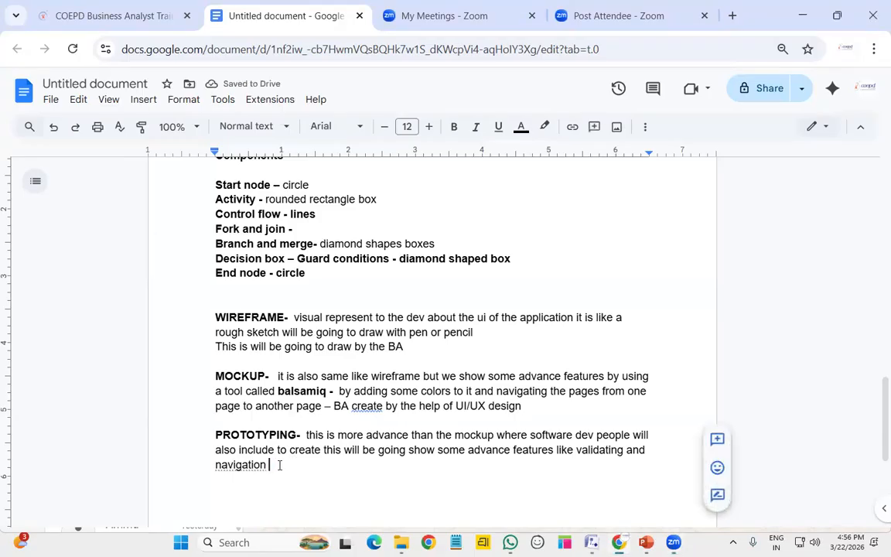
{"action": "type", "text": "to next "}
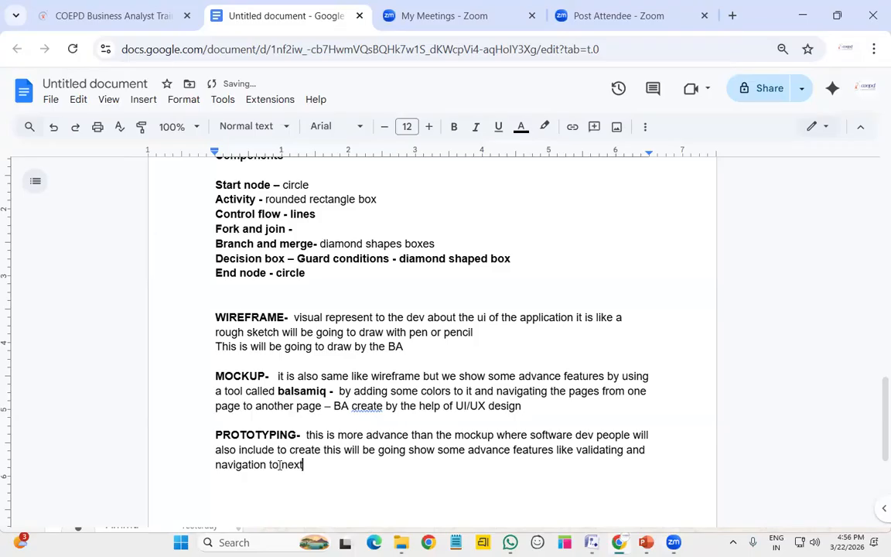
{"action": "type", "text": "pages we can giu"}
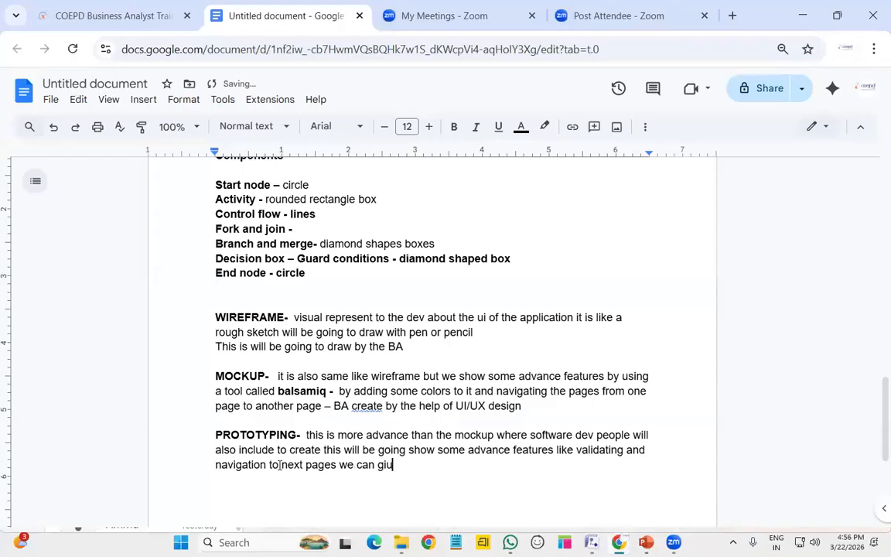
{"action": "key", "text": "BackSpace"}
{"action": "type", "text": "ve the real time exp"}
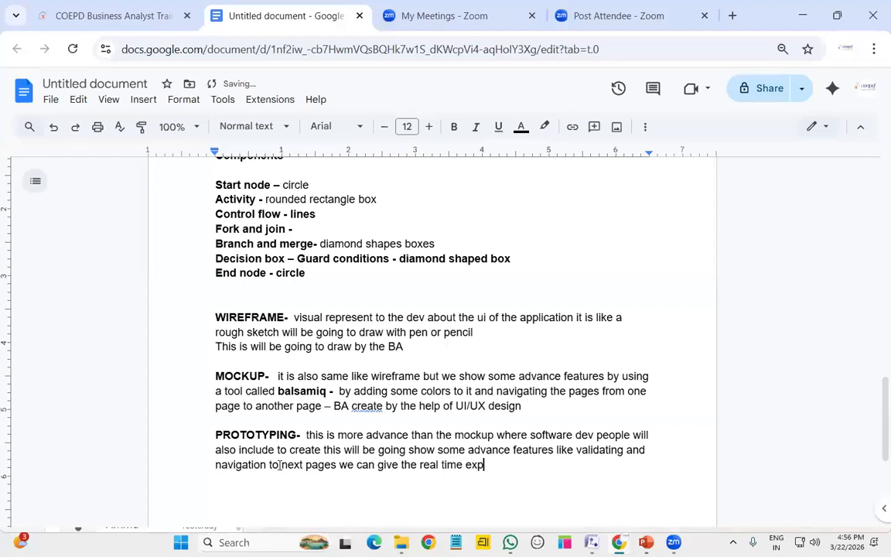
{"action": "type", "text": "erience to"}
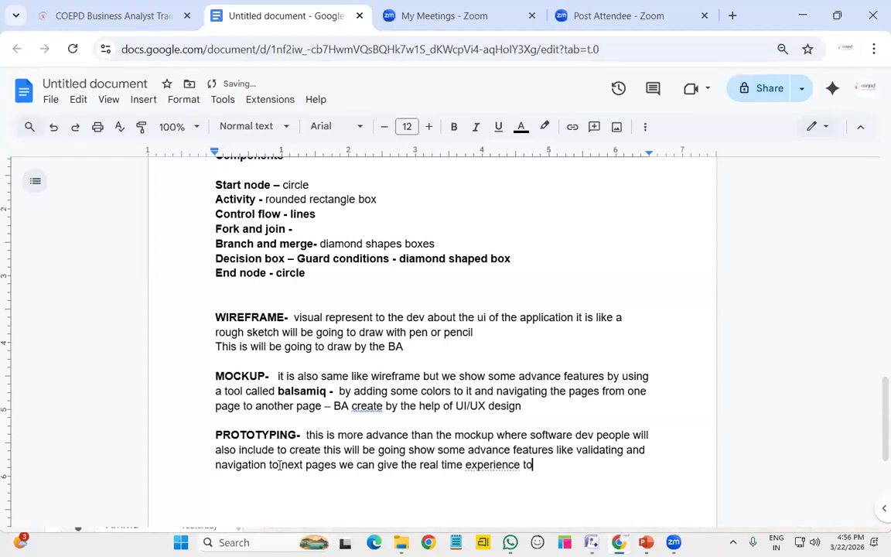
{"action": "type", "text": " the client "}
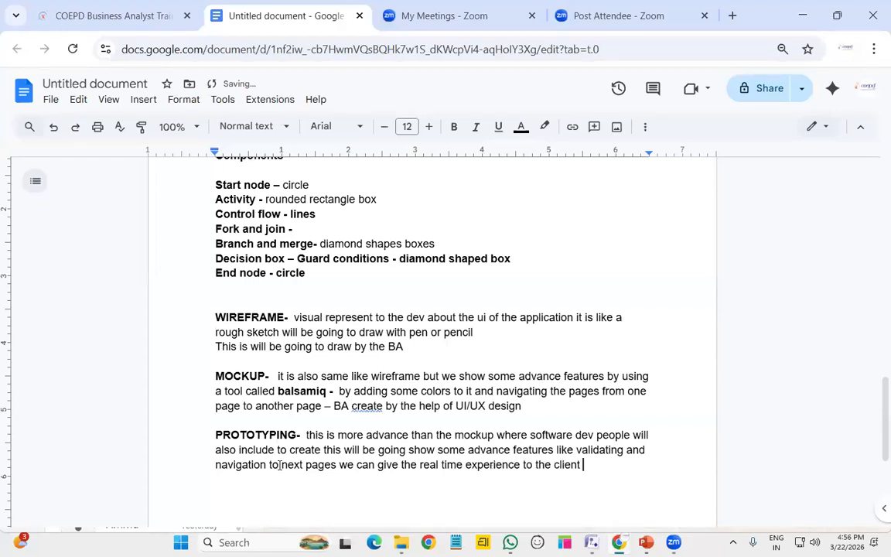
{"action": "type", "text": "when i"}
{"action": "key", "text": "BackSpace"}
{"action": "type", "text": "he look"}
{"action": "type", "text": "s into this "}
{"action": "type", "text": "proto"}
{"action": "type", "text": "types"}
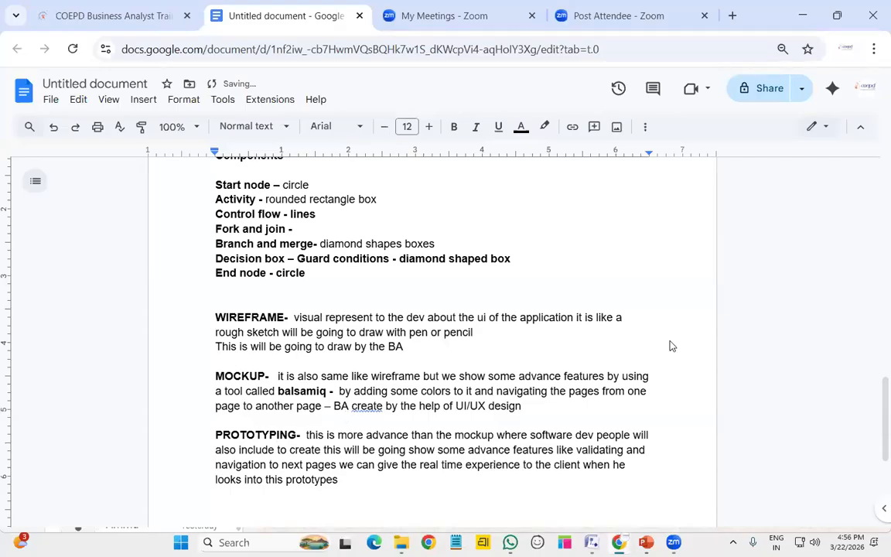
{"action": "scroll", "coordinate": [672, 345], "scroll_direction": "down", "scroll_amount": 3}
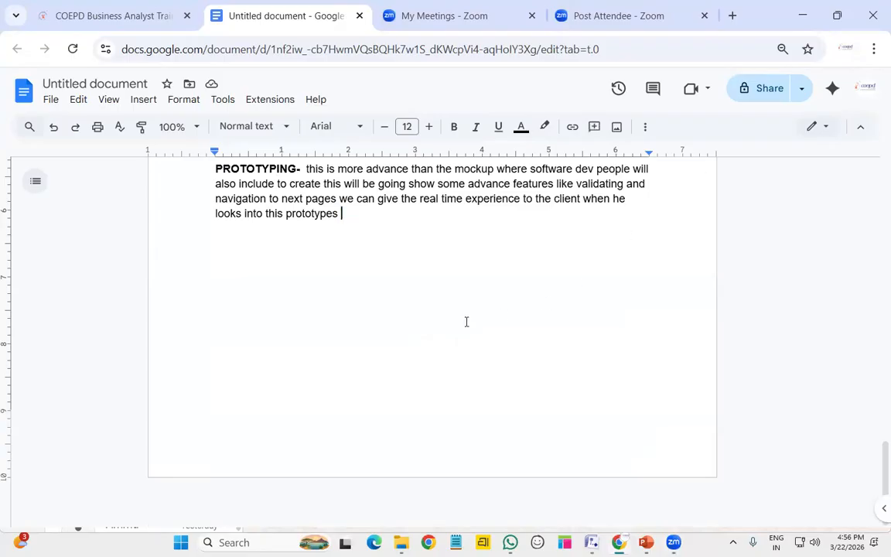
{"action": "scroll", "coordinate": [496, 363], "scroll_direction": "up", "scroll_amount": 3}
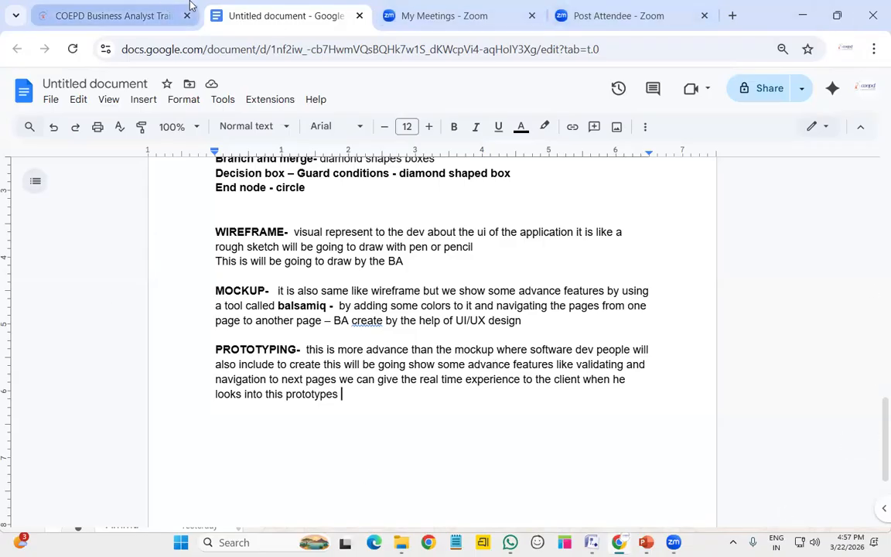
{"action": "left_click", "coordinate": [733, 16]}
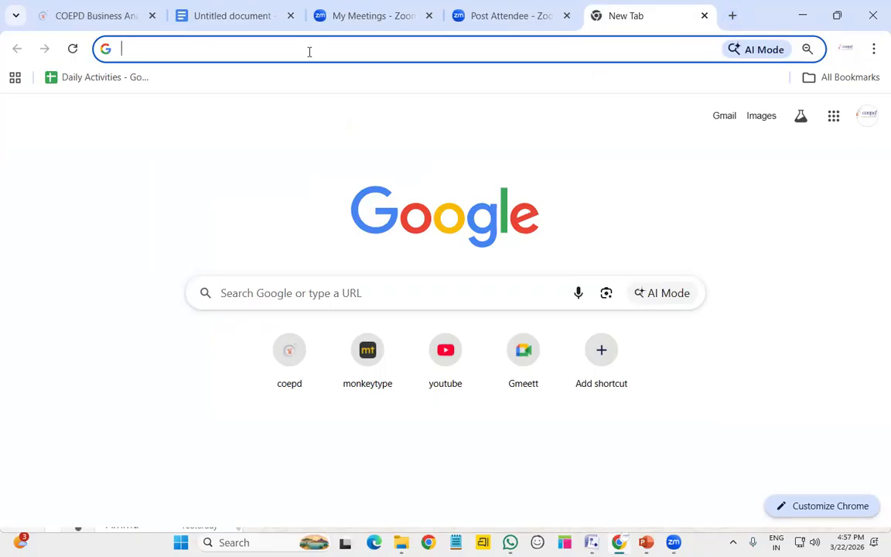
{"action": "key", "text": "ctrl+w"}
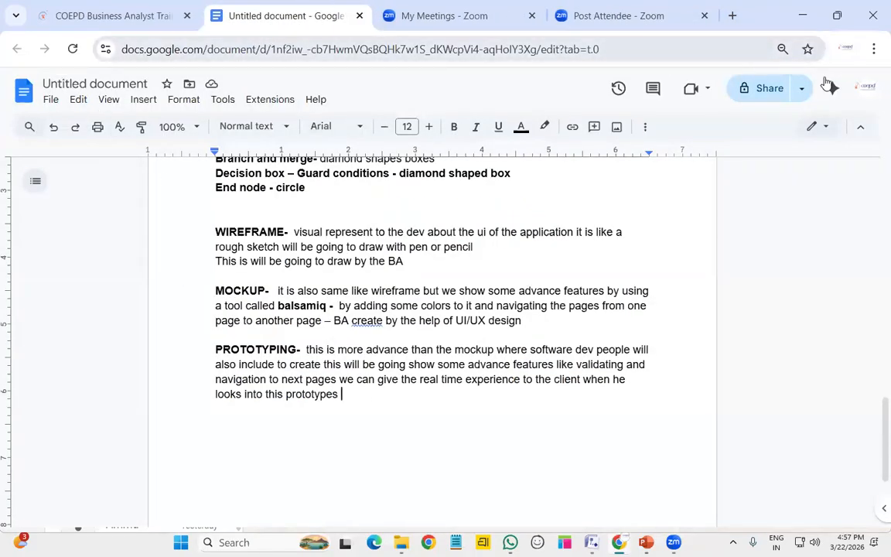
Rename the document to 'MAIN TOOLS (MS VISIO , BALSAMIQ , AXURE RP)'
{"action": "left_click", "coordinate": [118, 77]}
{"action": "type", "text": "MAIN TOOLS (MS VISIO , BALSAMIQ , AXURE RP)"}
{"action": "key", "text": "Return"}
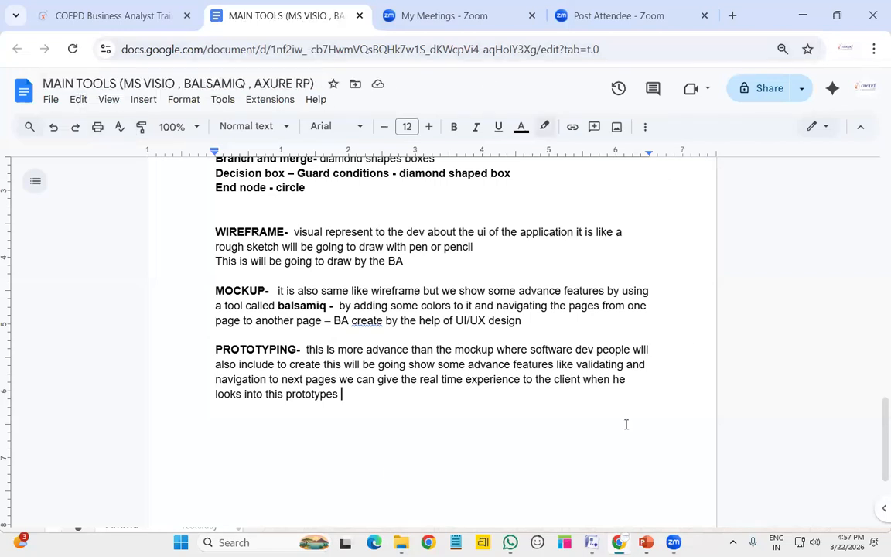
{"action": "scroll", "coordinate": [338, 299], "scroll_direction": "up", "scroll_amount": 5}
{"action": "scroll", "coordinate": [329, 290], "scroll_direction": "down", "scroll_amount": 7}
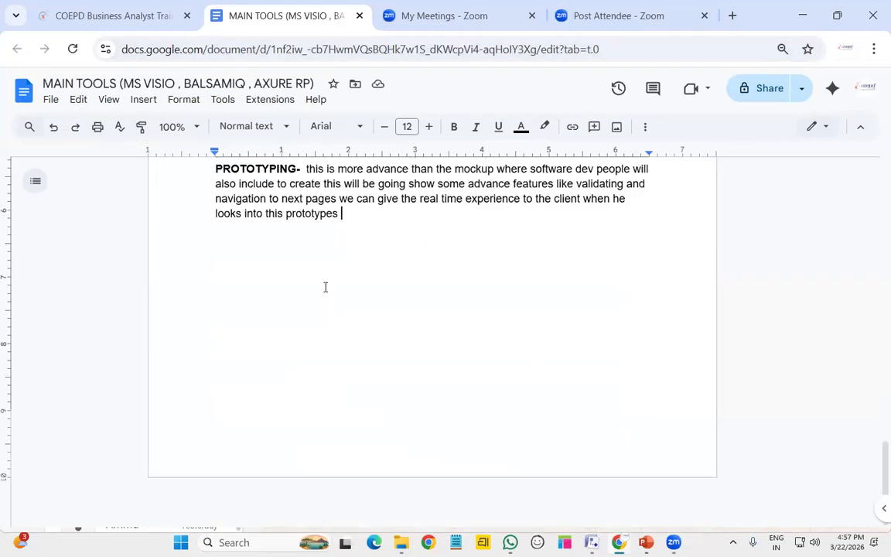
{"action": "scroll", "coordinate": [333, 255], "scroll_direction": "up", "scroll_amount": 2}
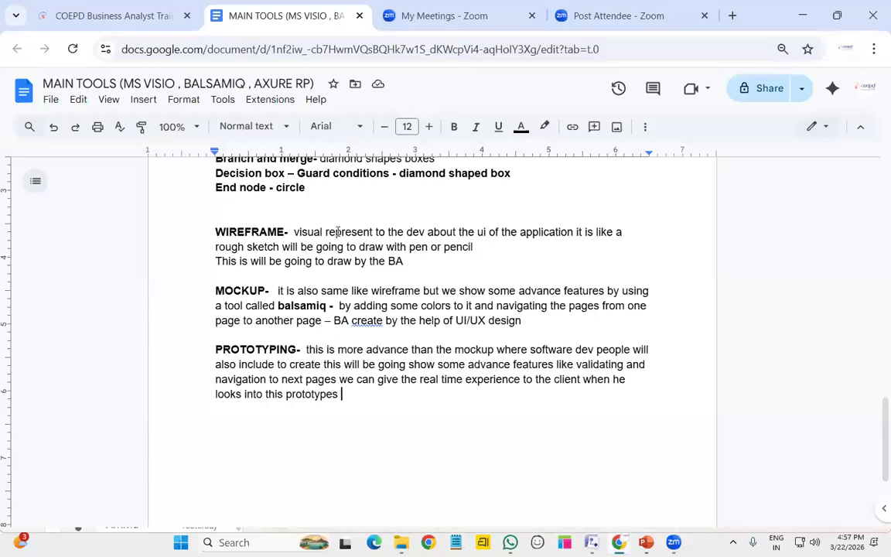
Glance through the File and Insert menus, then select the PROTOTYPING paragraph
{"action": "left_click", "coordinate": [51, 100]}
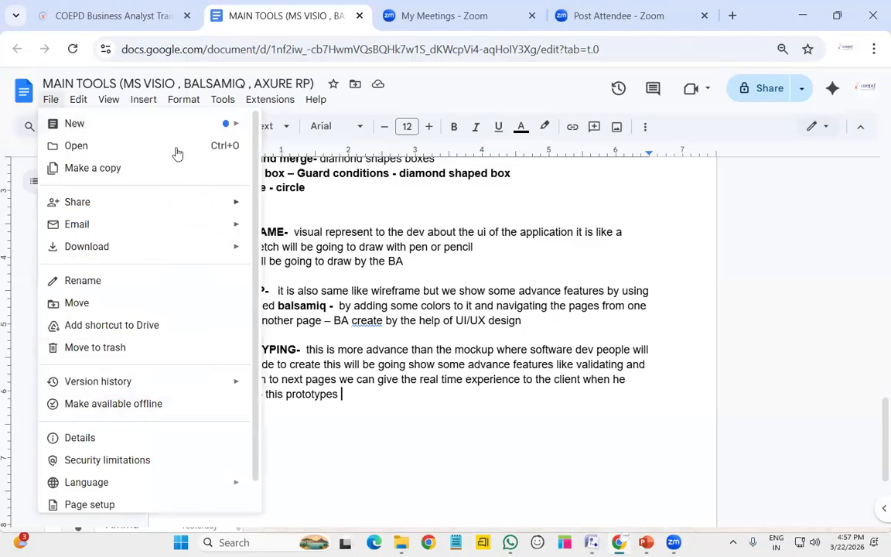
{"action": "left_click", "coordinate": [431, 400]}
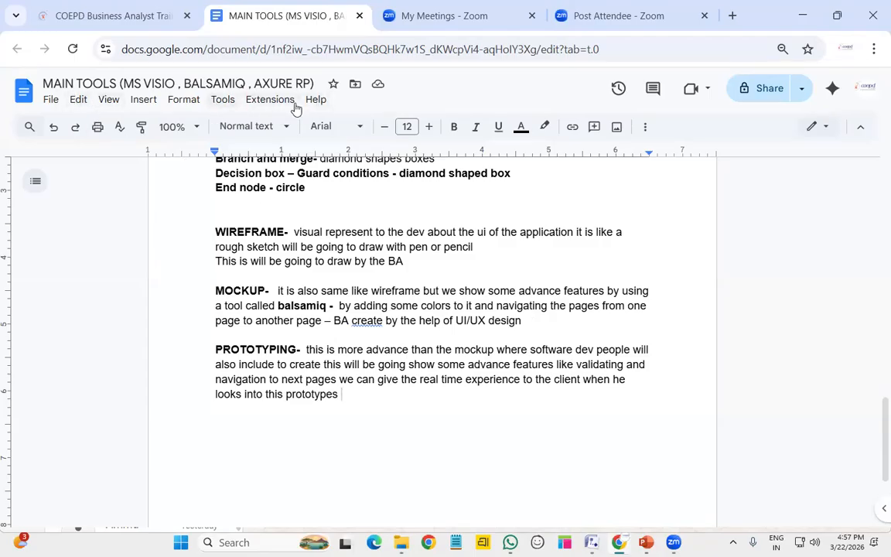
{"action": "left_click", "coordinate": [137, 102]}
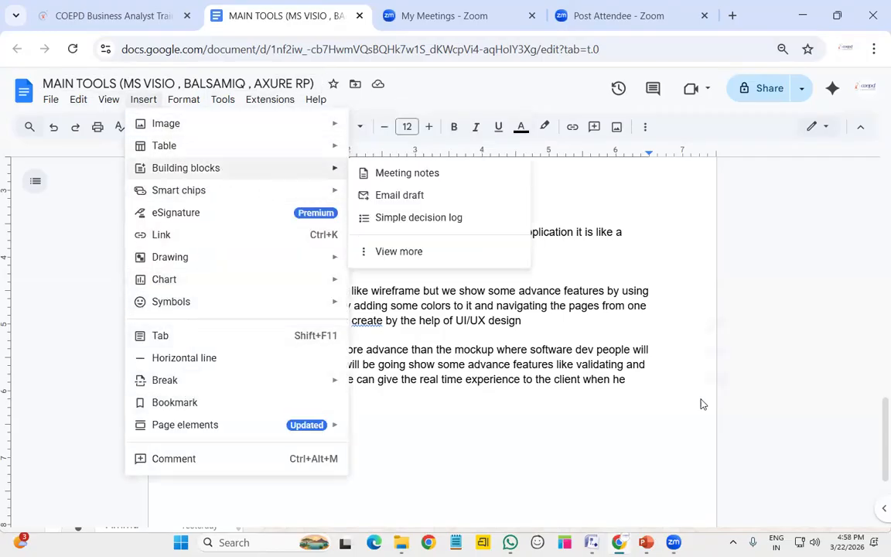
{"action": "left_click", "coordinate": [633, 379]}
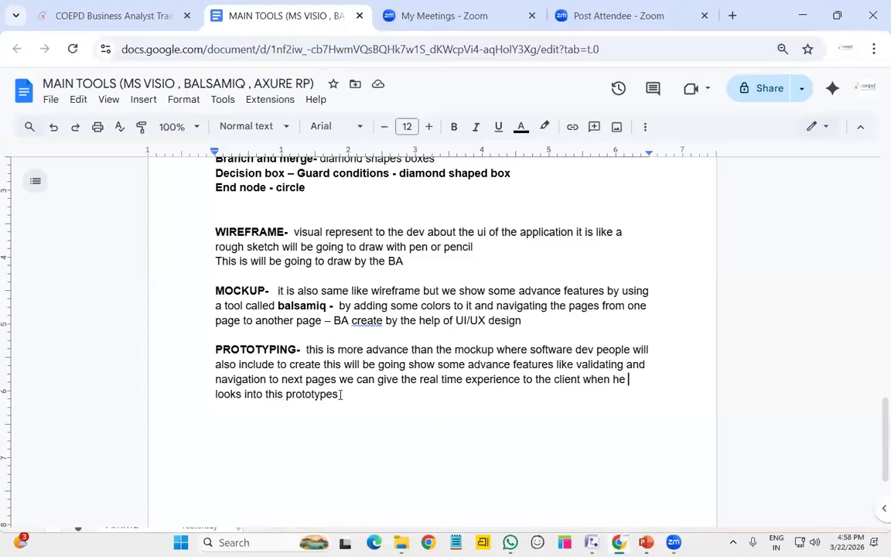
{"action": "left_click_drag", "start_coordinate": [341, 395], "coordinate": [214, 350]}
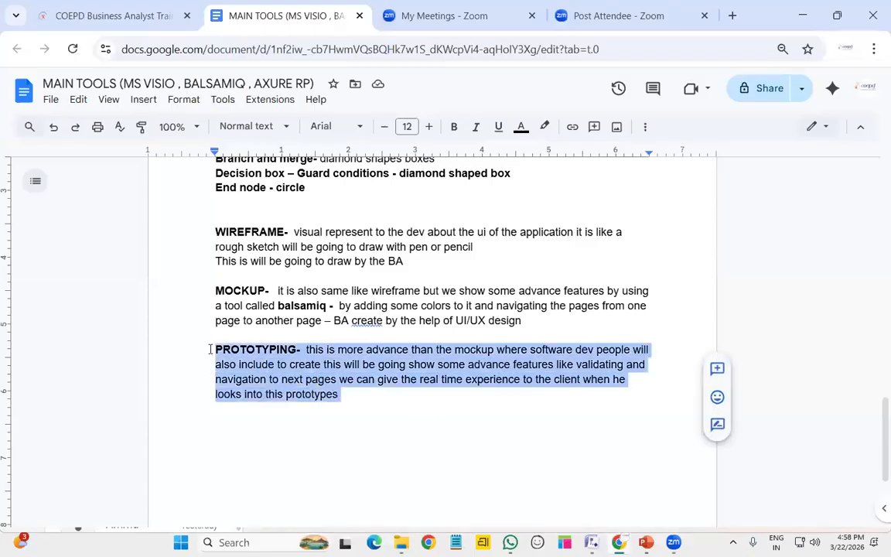
Deselect the PROTOTYPING paragraph in the notes document
{"action": "left_click", "coordinate": [475, 398]}
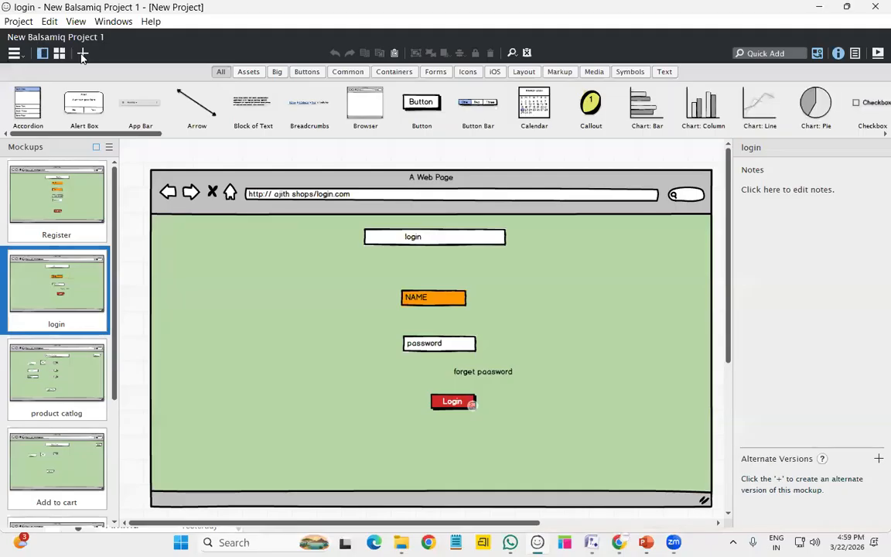
Create a new project, close the old one with Don't Save, and maximize the new window
{"action": "key", "text": "ctrl+n"}
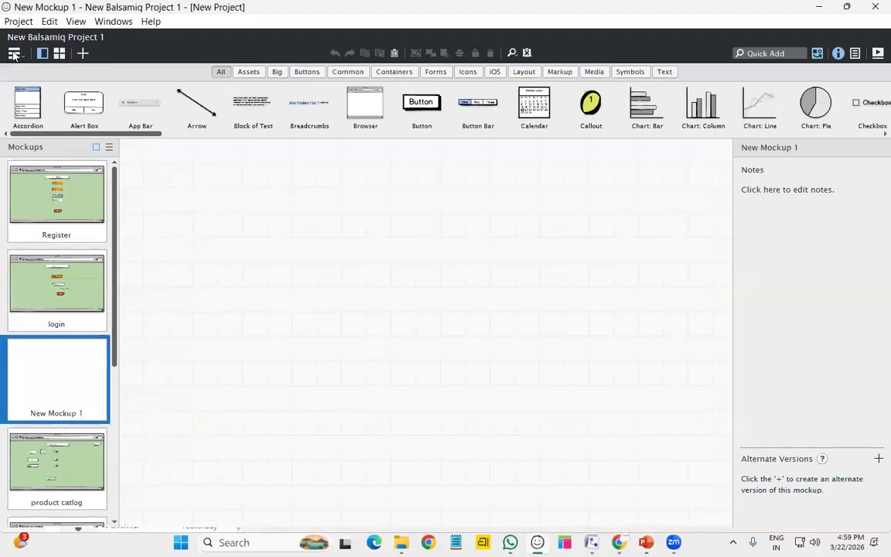
{"action": "left_click", "coordinate": [14, 53]}
{"action": "left_click", "coordinate": [60, 53]}
{"action": "left_click", "coordinate": [17, 22]}
{"action": "left_click", "coordinate": [24, 36]}
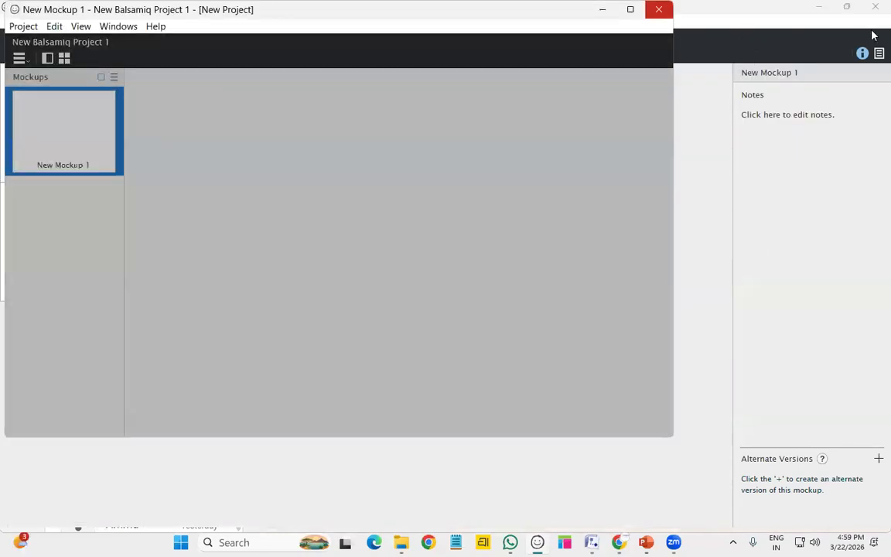
{"action": "left_click", "coordinate": [874, 9]}
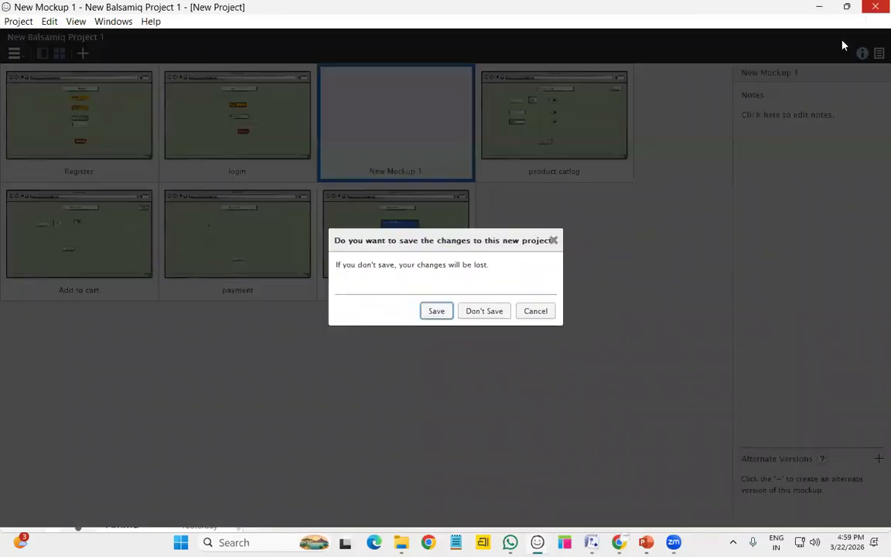
{"action": "left_click", "coordinate": [491, 314]}
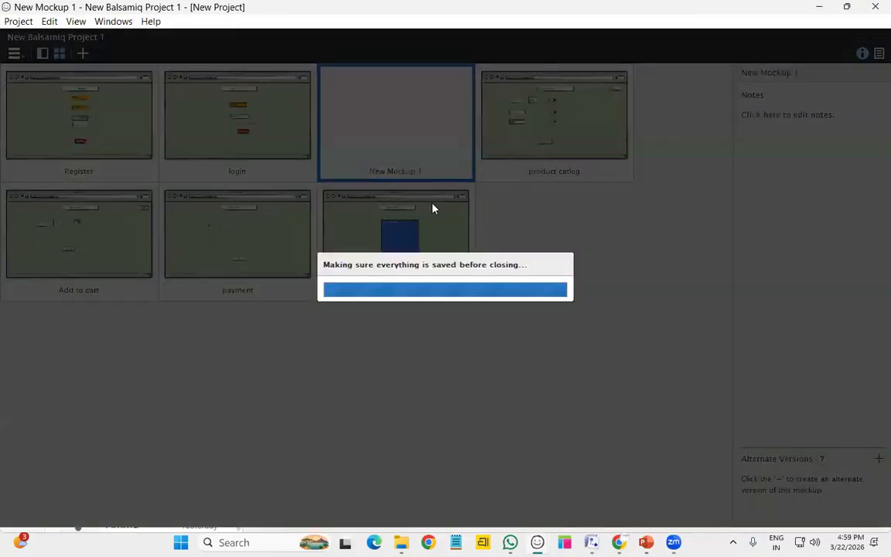
{"action": "left_click", "coordinate": [631, 9]}
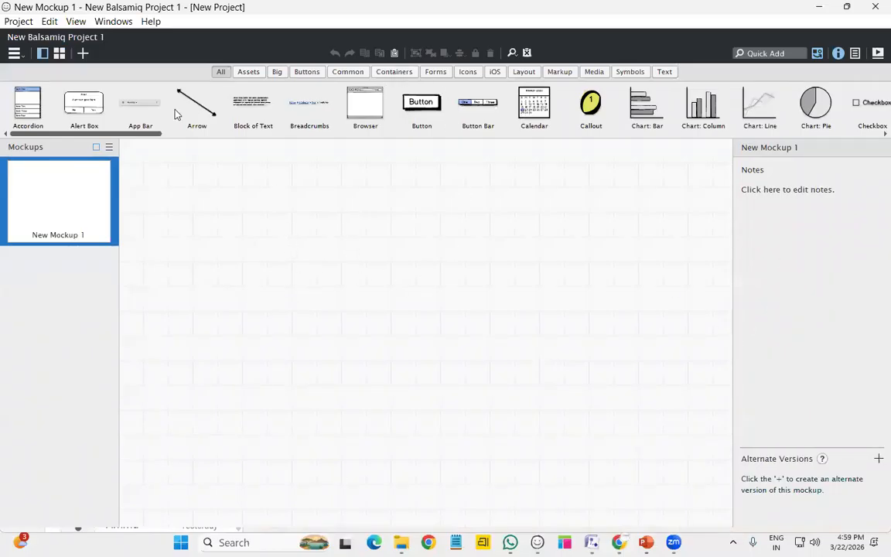
Drag across the empty New Mockup 1 canvas and try, then cancel, a quick component search
{"action": "left_click_drag", "start_coordinate": [162, 132], "coordinate": [576, 138]}
{"action": "left_click_drag", "start_coordinate": [673, 144], "coordinate": [80, 143]}
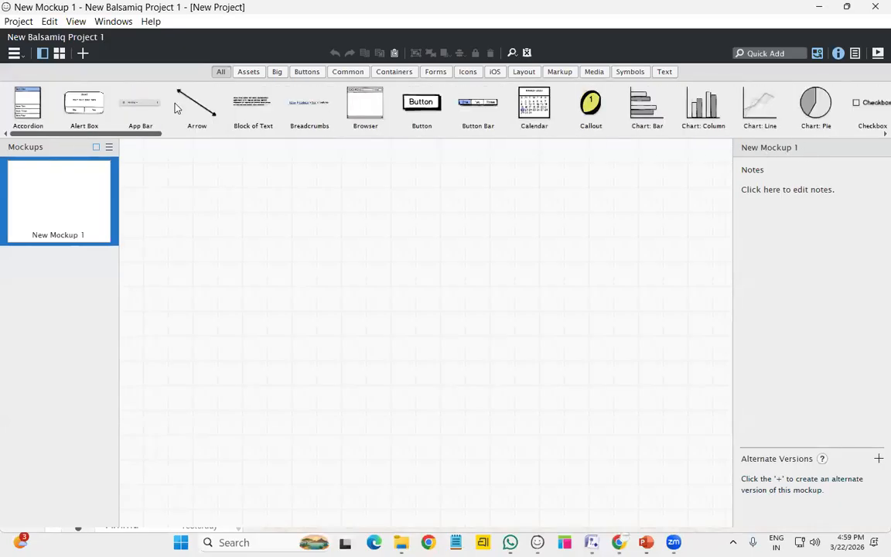
{"action": "left_click", "coordinate": [766, 53]}
{"action": "left_click", "coordinate": [701, 208]}
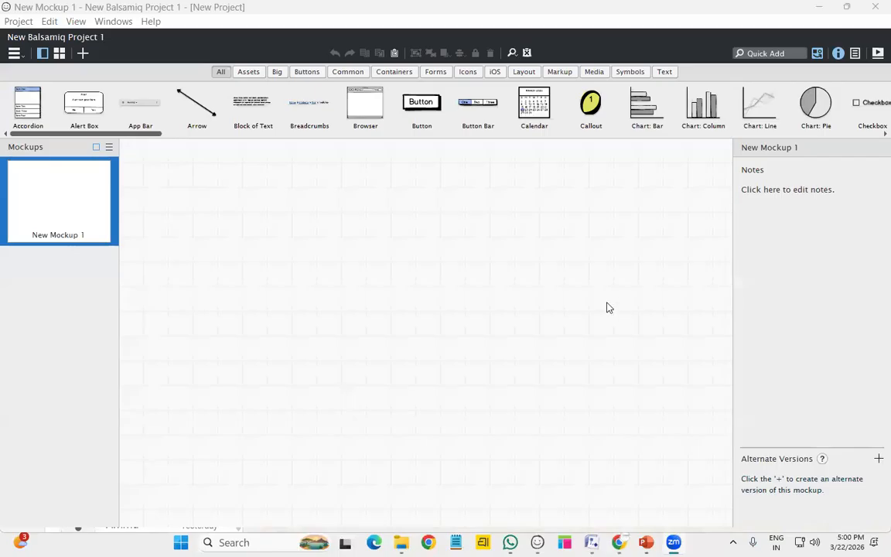
{"action": "left_click", "coordinate": [620, 200]}
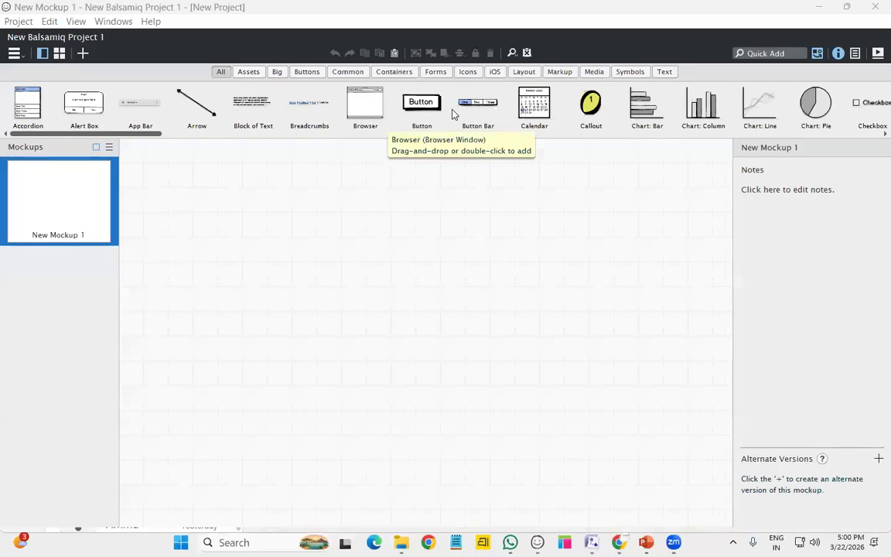
{"action": "left_click", "coordinate": [756, 50]}
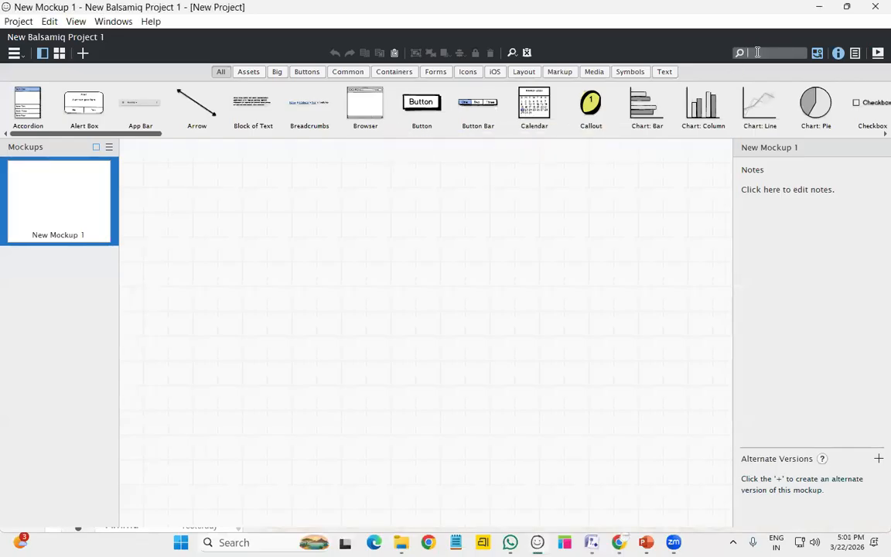
Add a Browser component via 'bro' and enlarge it to 927 by 534
{"action": "type", "text": "bro"}
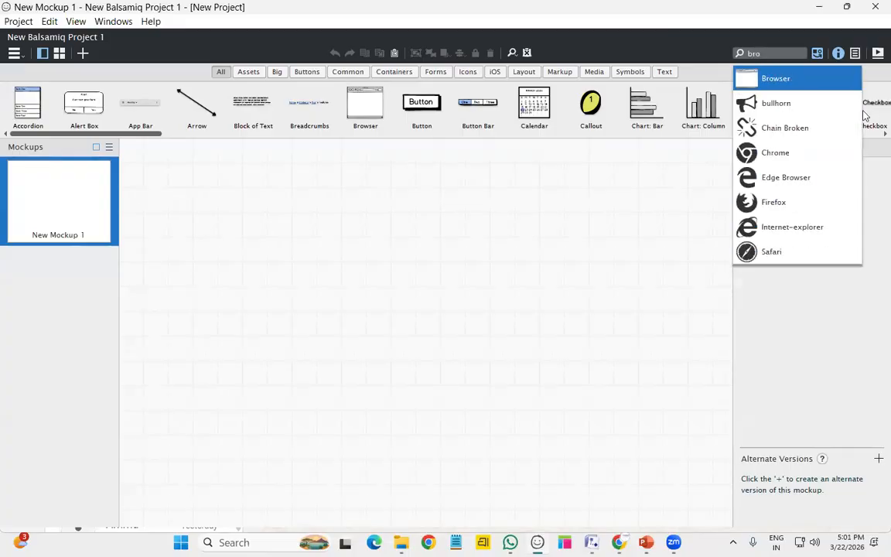
{"action": "left_click", "coordinate": [805, 84]}
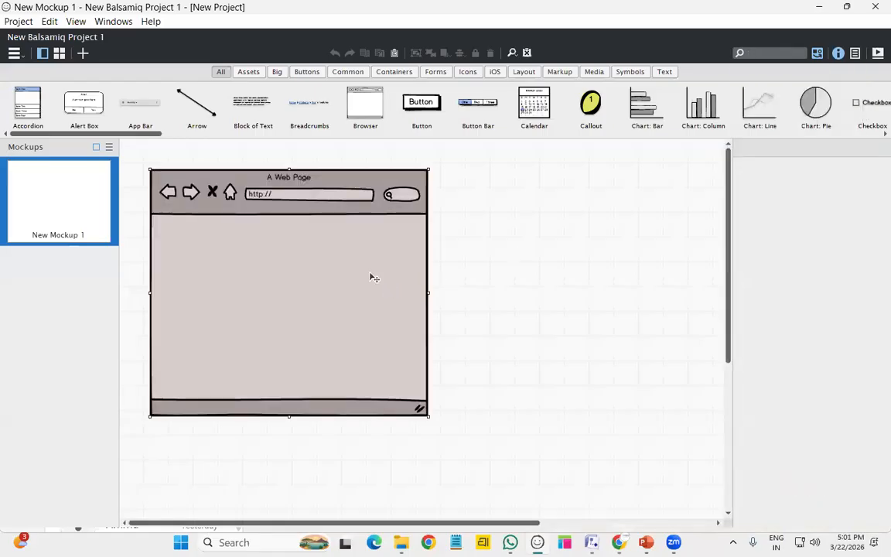
{"action": "left_click_drag", "start_coordinate": [427, 416], "coordinate": [722, 499]}
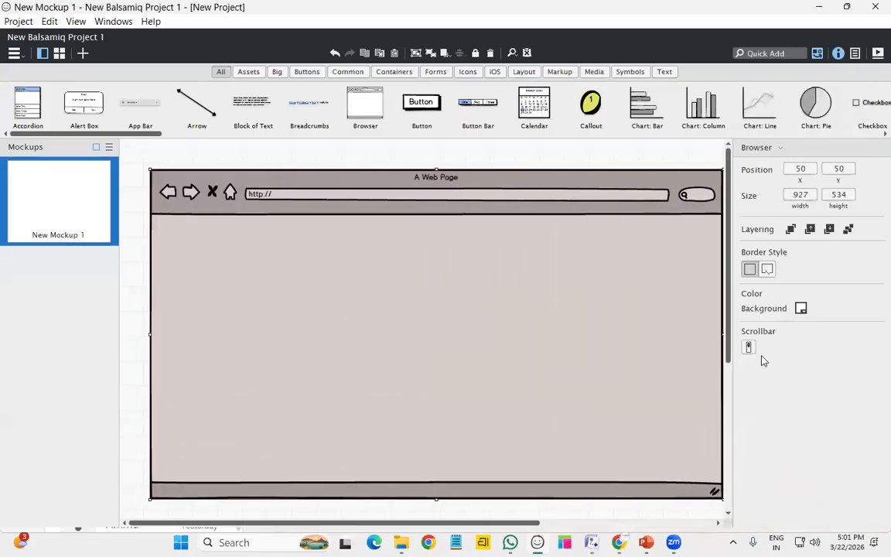
Try purple, grey and green backgrounds, settling on light green (green4)
{"action": "left_click", "coordinate": [800, 308]}
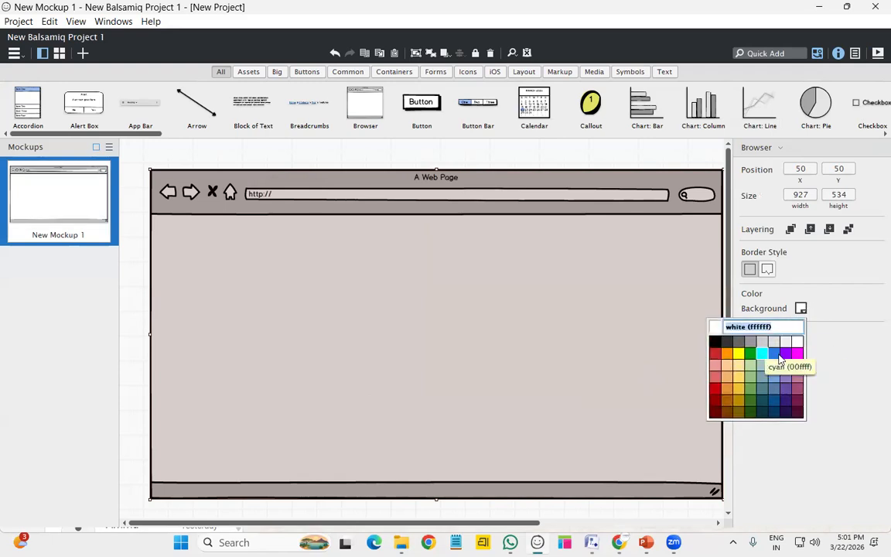
{"action": "left_click", "coordinate": [786, 354]}
{"action": "left_click", "coordinate": [801, 308]}
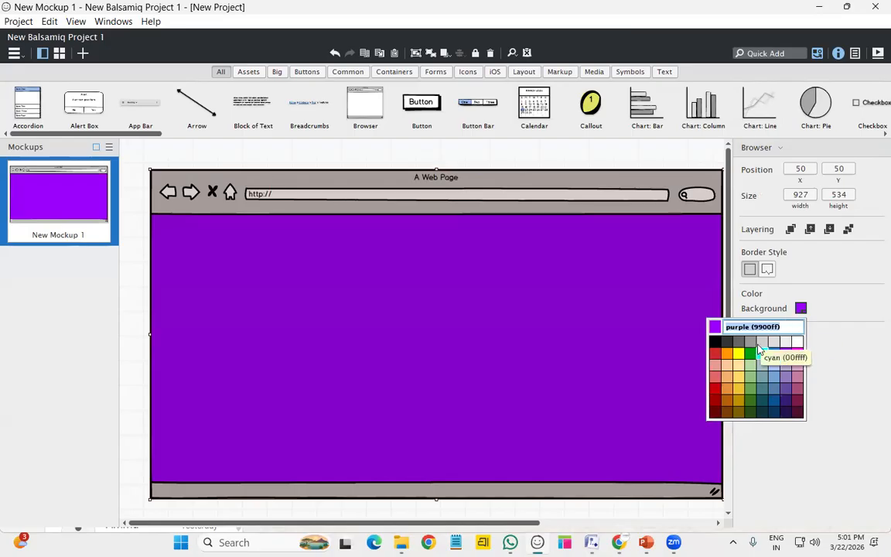
{"action": "left_click", "coordinate": [764, 342]}
{"action": "left_click", "coordinate": [800, 308]}
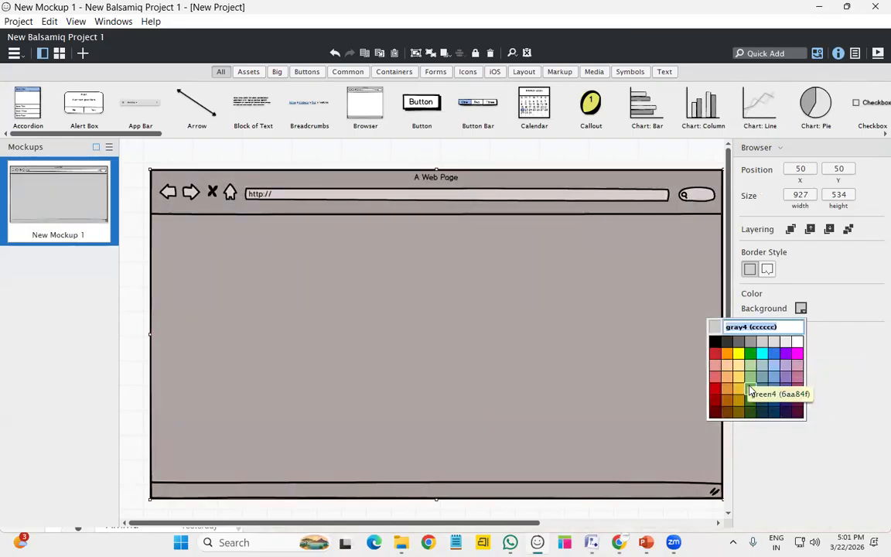
{"action": "left_click", "coordinate": [748, 398]}
{"action": "left_click", "coordinate": [801, 309]}
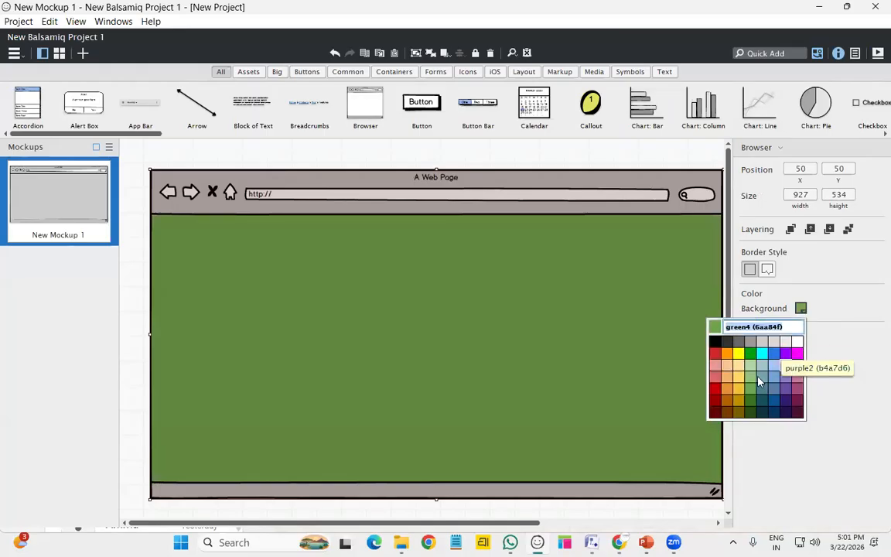
{"action": "left_click", "coordinate": [745, 363]}
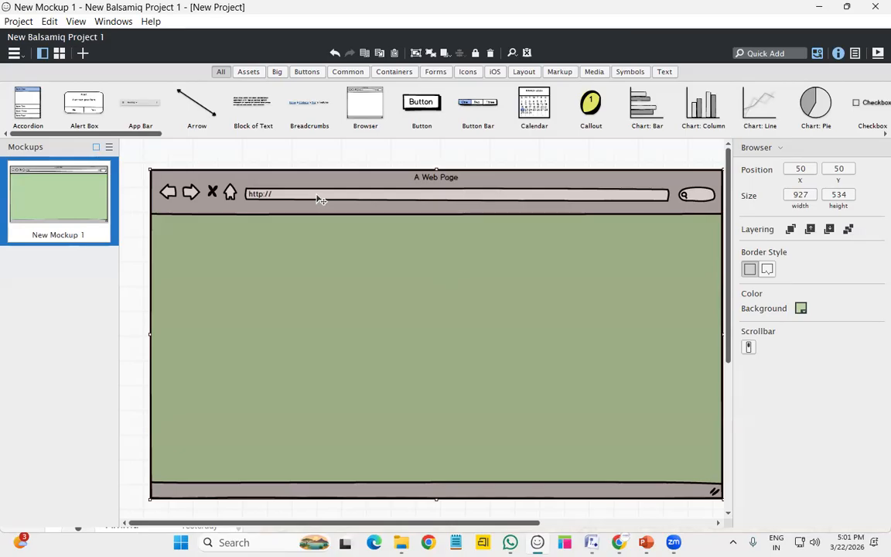
{"action": "double_click", "coordinate": [321, 200]}
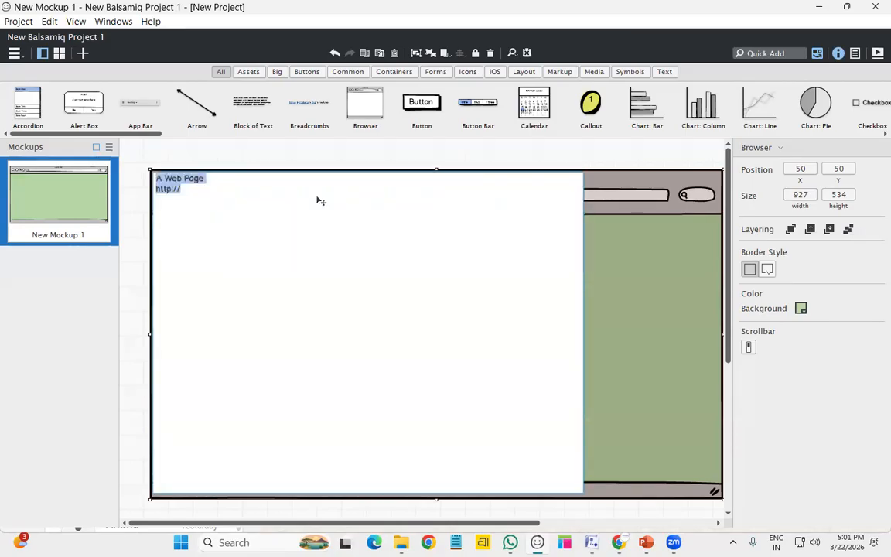
{"action": "left_click", "coordinate": [205, 191]}
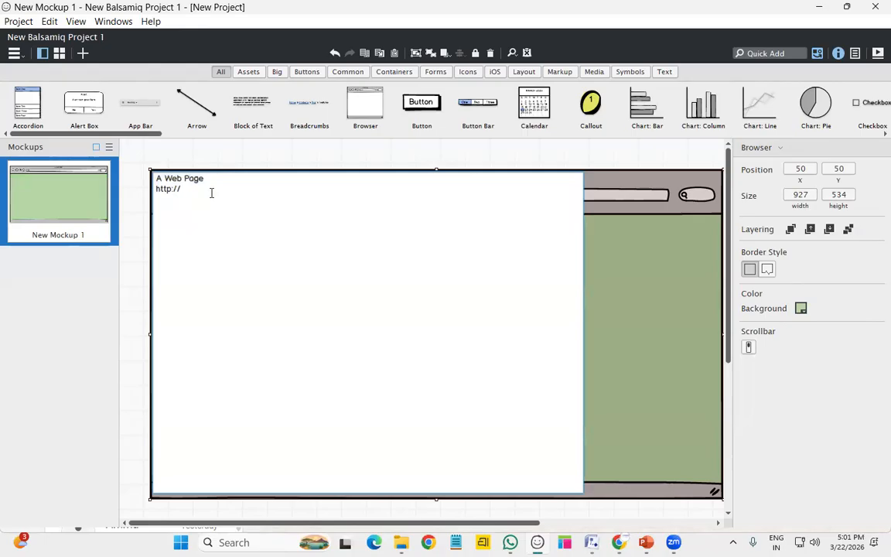
{"action": "type", "text": "SHRISTI APP/register.com"}
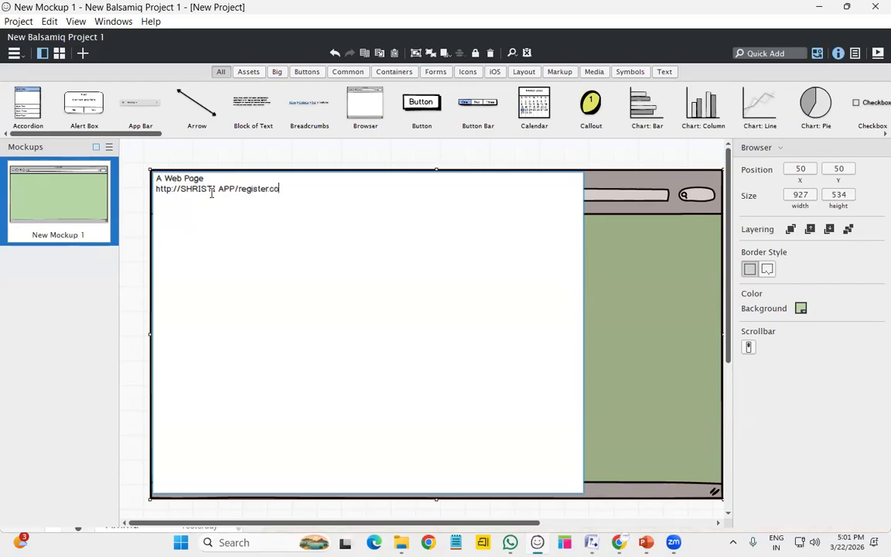
{"action": "left_click", "coordinate": [627, 326]}
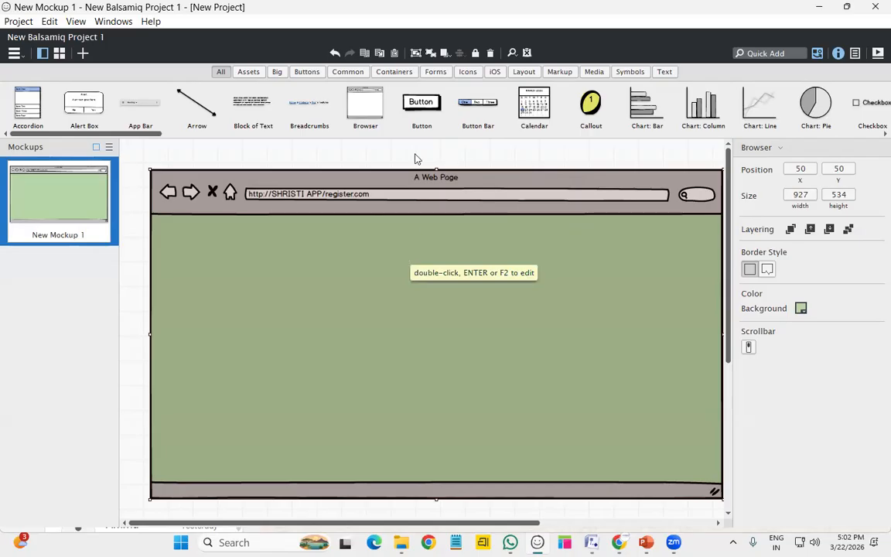
Add a widened Text label reading REGISTER near the top centre of the page
{"action": "left_click", "coordinate": [664, 72]}
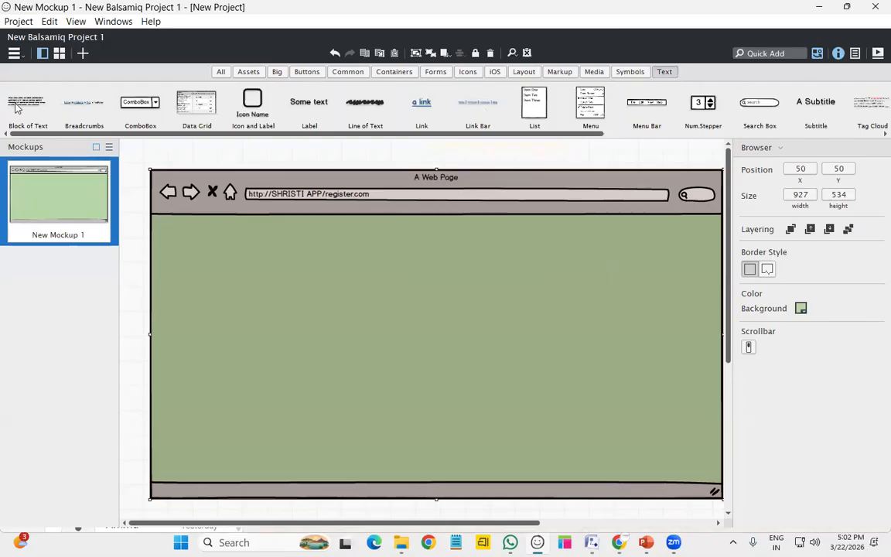
{"action": "left_click_drag", "start_coordinate": [28, 105], "coordinate": [217, 232]}
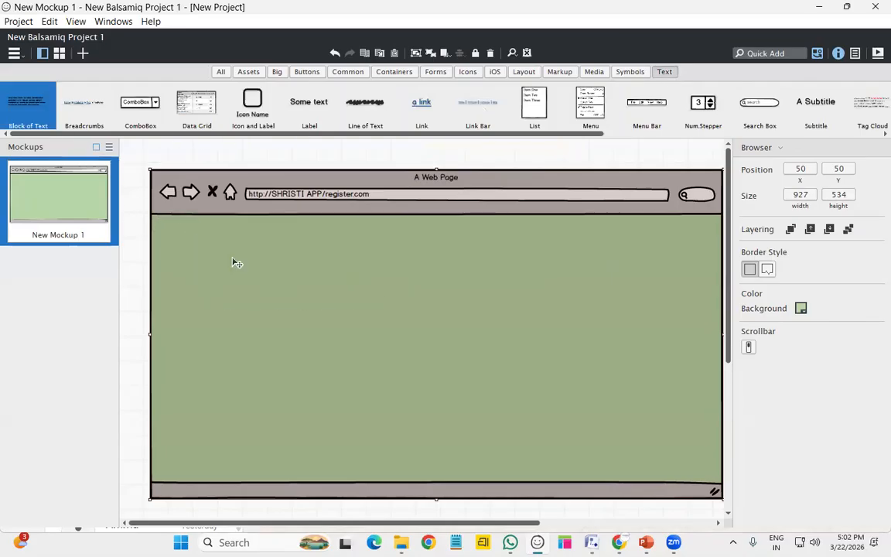
{"action": "left_click", "coordinate": [413, 287]}
{"action": "left_click", "coordinate": [348, 264]}
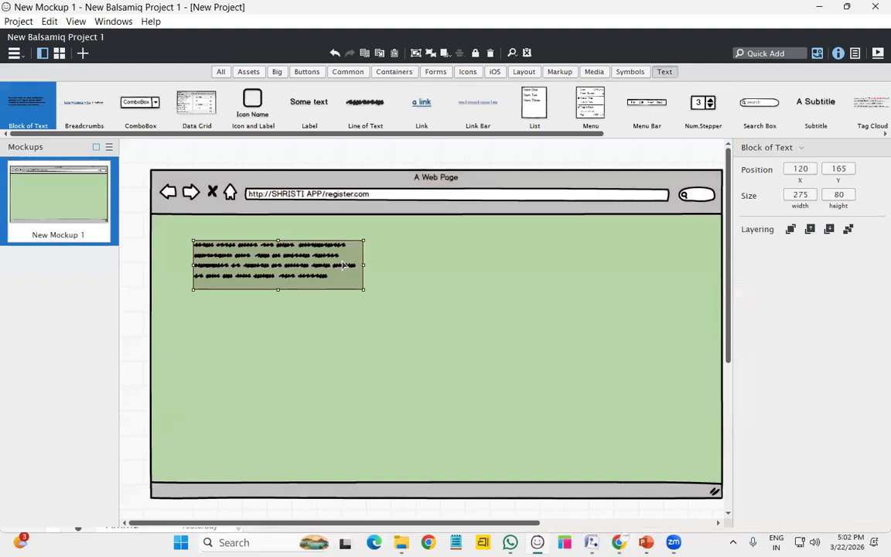
{"action": "key", "text": "Delete"}
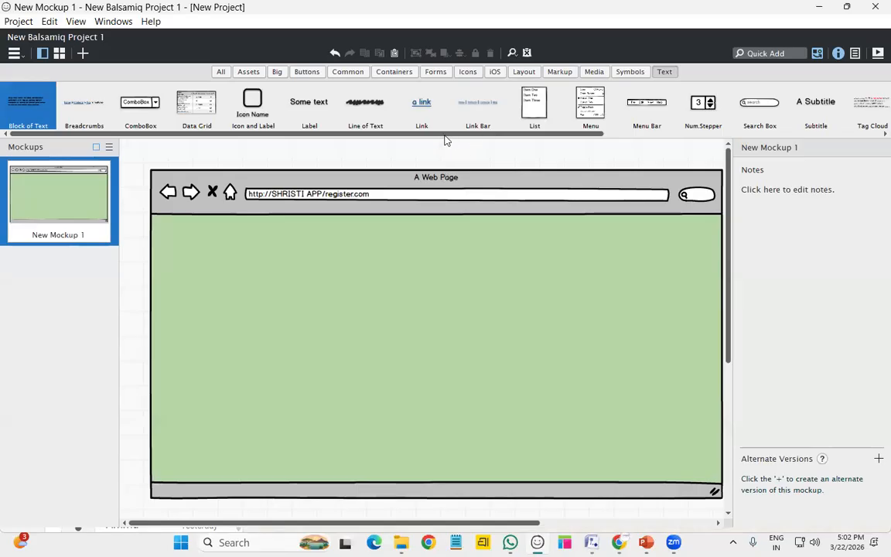
{"action": "left_click_drag", "start_coordinate": [345, 163], "coordinate": [393, 243]}
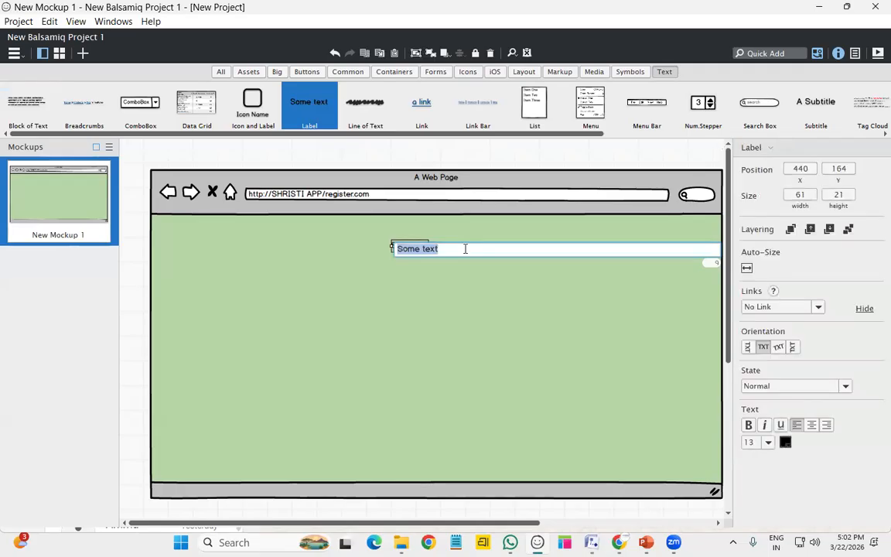
{"action": "type", "text": "REGISTER"}
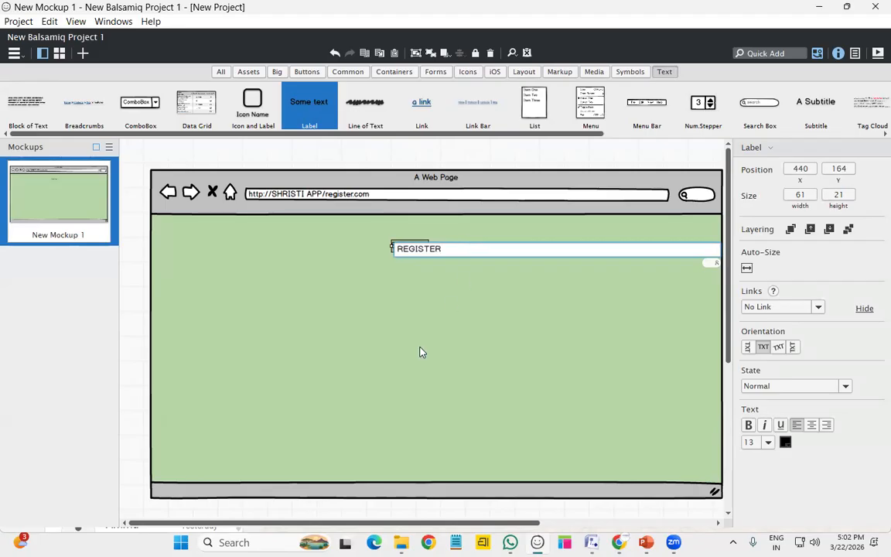
{"action": "left_click", "coordinate": [443, 310]}
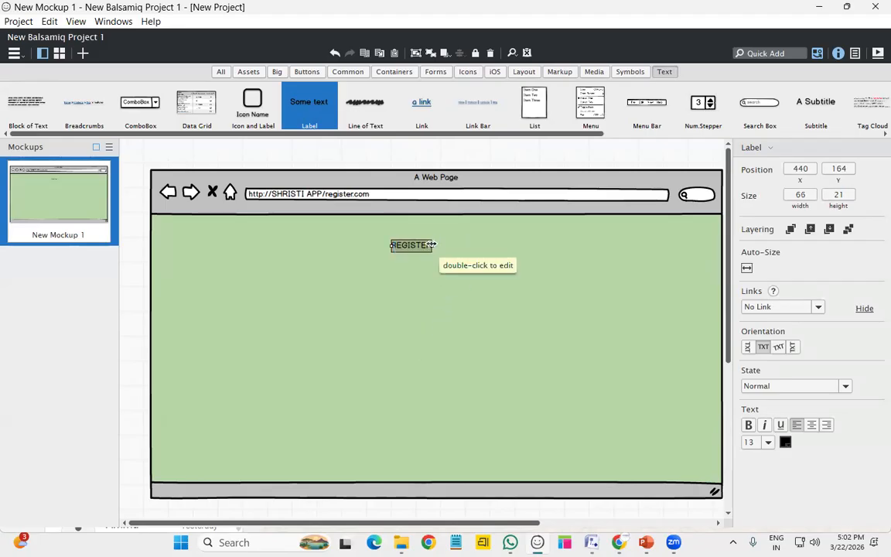
{"action": "left_click_drag", "start_coordinate": [433, 247], "coordinate": [485, 256]}
{"action": "left_click", "coordinate": [433, 288]}
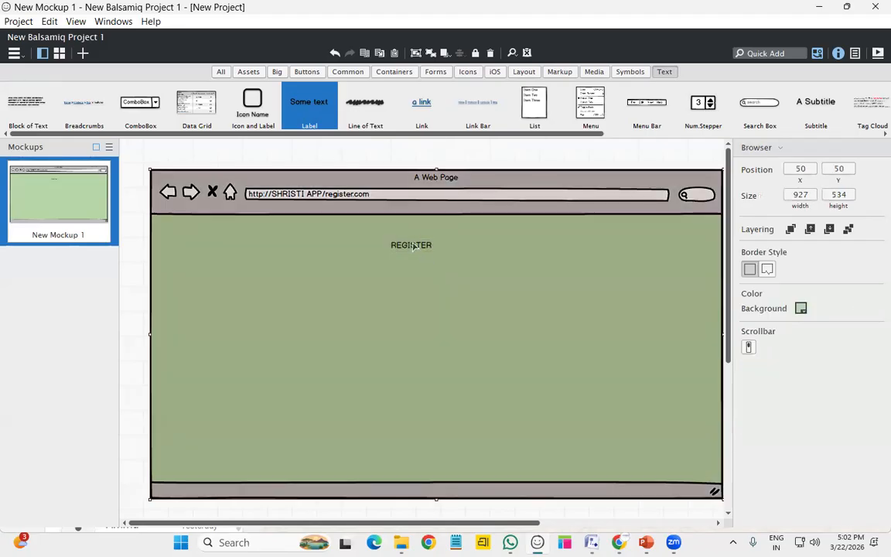
{"action": "left_click", "coordinate": [541, 300]}
Rename the current mockup in the project list to REGISTER
{"action": "right_click", "coordinate": [80, 237]}
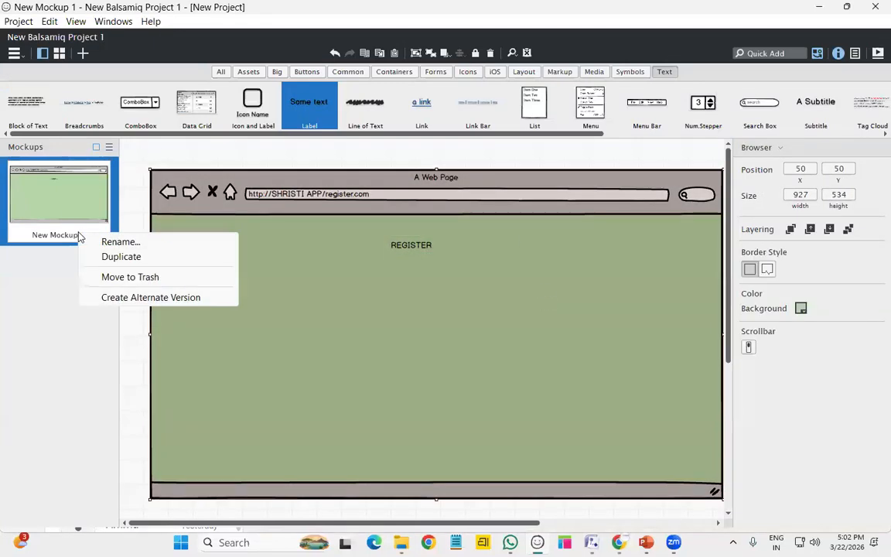
{"action": "left_click", "coordinate": [121, 245]}
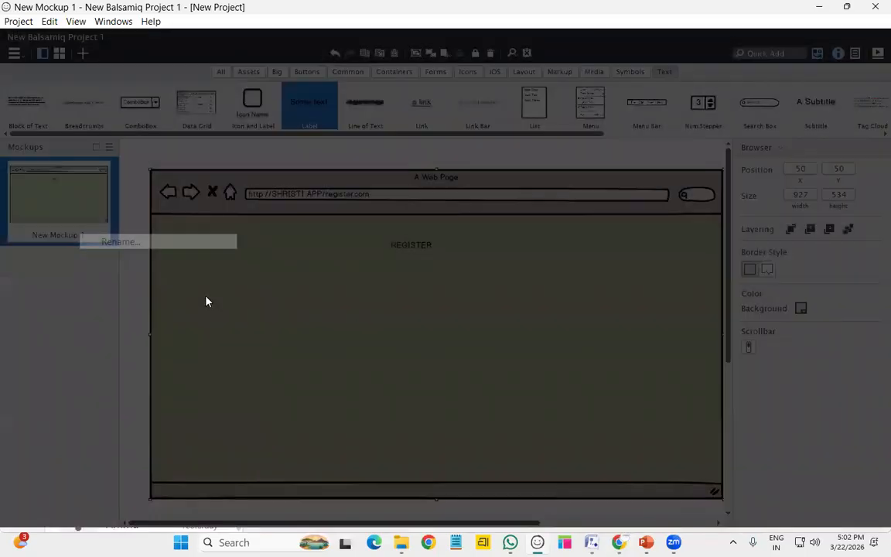
{"action": "type", "text": "REGISTER"}
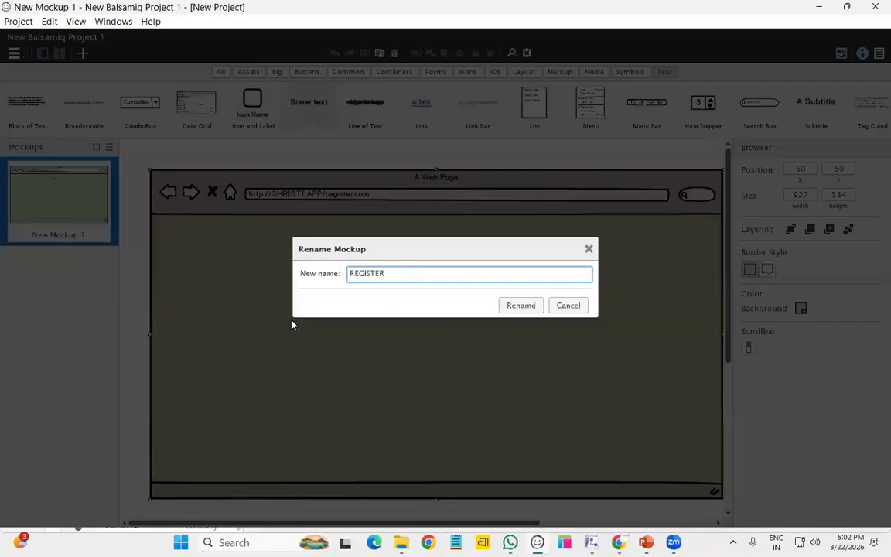
{"action": "key", "text": "Return"}
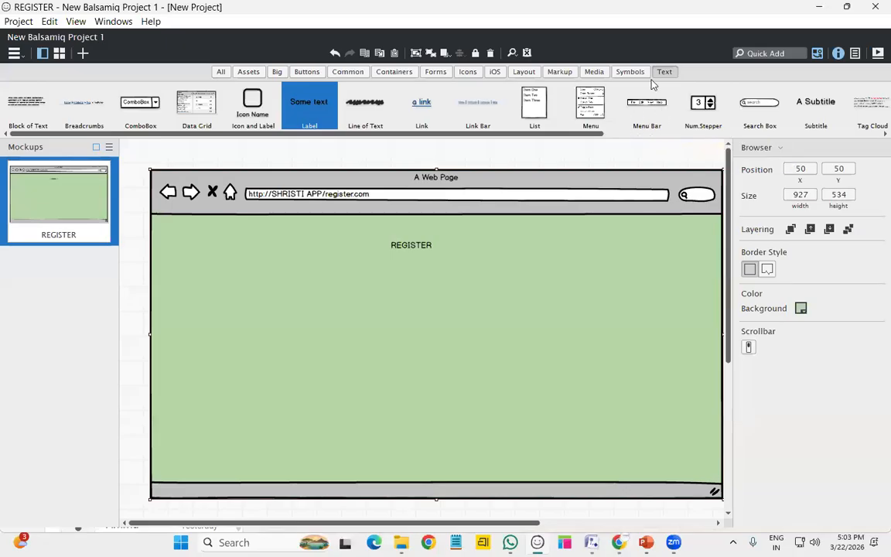
Add a Text Input below REGISTER labelled username
{"action": "left_click_drag", "start_coordinate": [589, 136], "coordinate": [810, 164]}
{"action": "left_click_drag", "start_coordinate": [706, 111], "coordinate": [478, 284]}
{"action": "key", "text": "Return"}
{"action": "double_click", "coordinate": [421, 280]}
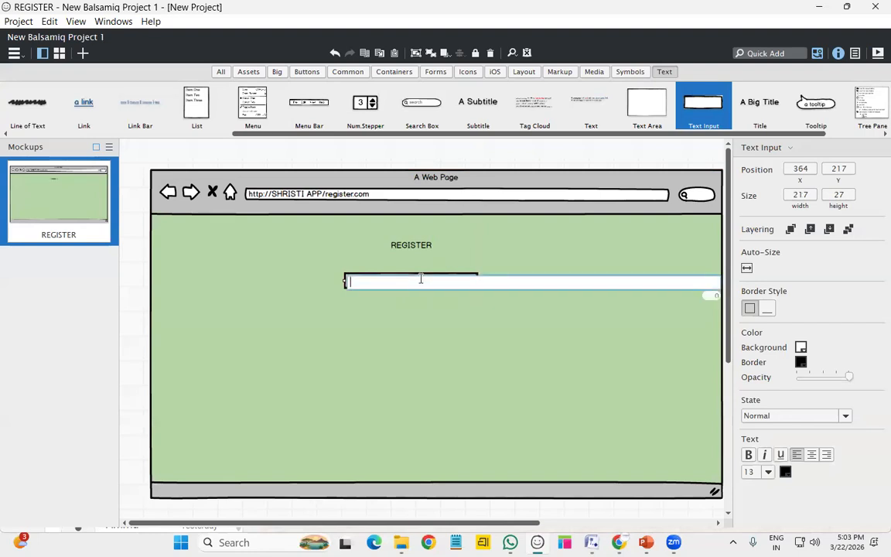
{"action": "type", "text": "usw"}
{"action": "key", "text": "BackSpace"}
{"action": "type", "text": "ername"}
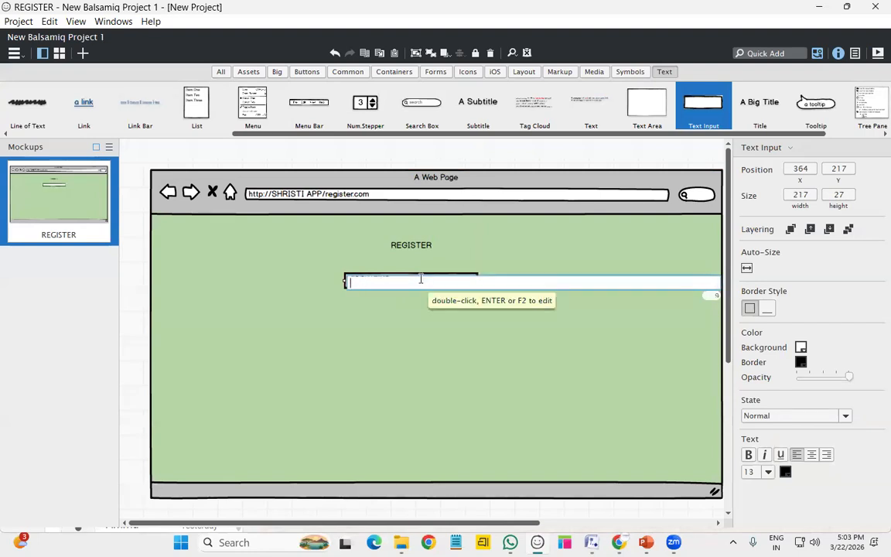
{"action": "key", "text": "Return"}
Add Email and password text inputs below username, widening Email to match
{"action": "left_click_drag", "start_coordinate": [707, 114], "coordinate": [344, 306]}
{"action": "type", "text": "Email"}
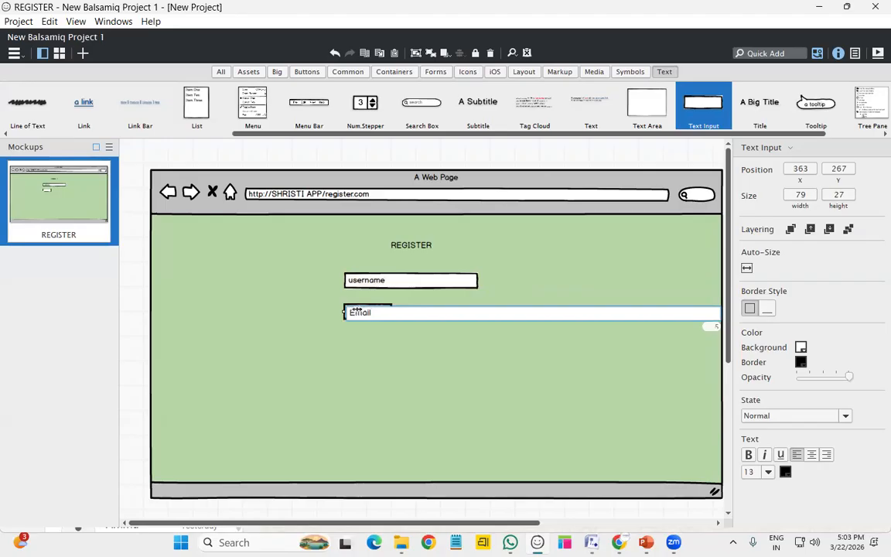
{"action": "key", "text": "Return"}
{"action": "left_click_drag", "start_coordinate": [374, 309], "coordinate": [484, 313]}
{"action": "left_click_drag", "start_coordinate": [706, 117], "coordinate": [348, 338]}
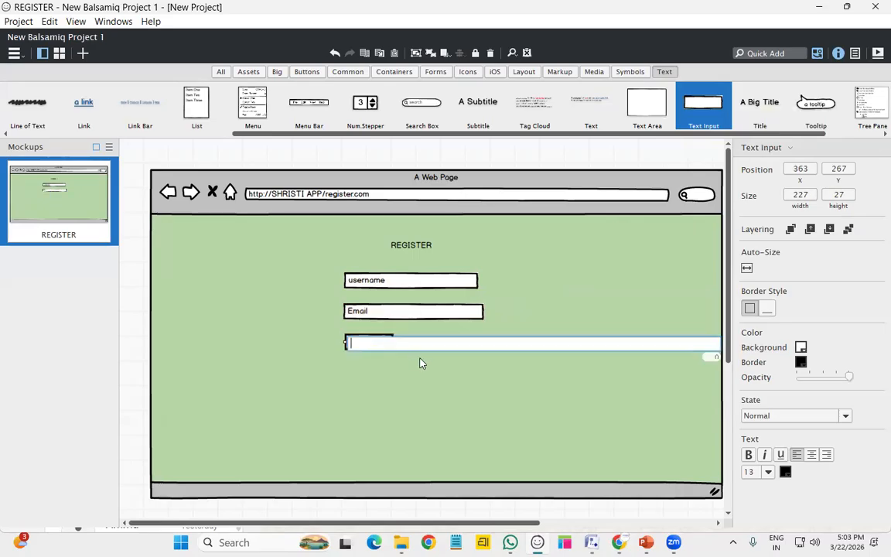
{"action": "type", "text": "password"}
{"action": "key", "text": "Return"}
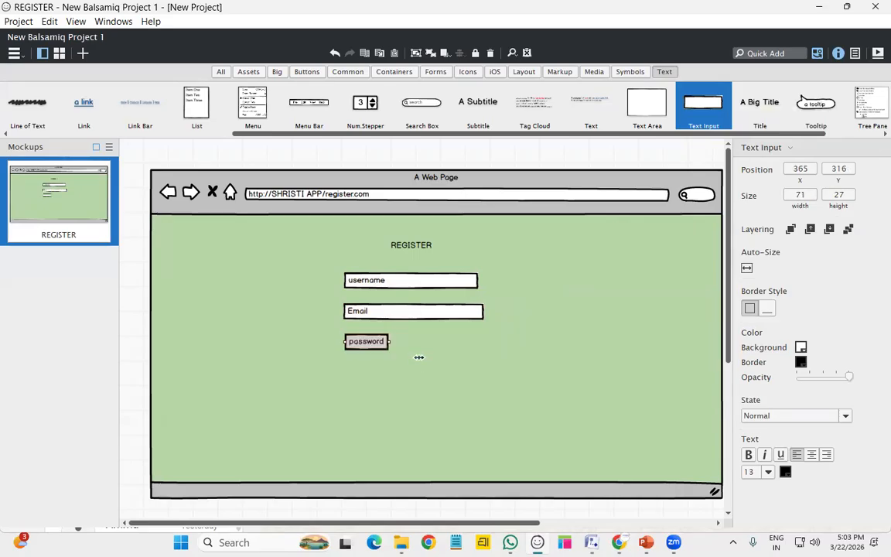
Duplicate the password field below it and label the copy Mobile Number
{"action": "key", "text": "ctrl+d"}
{"action": "left_click_drag", "start_coordinate": [390, 345], "coordinate": [380, 376]}
{"action": "double_click", "coordinate": [379, 375]}
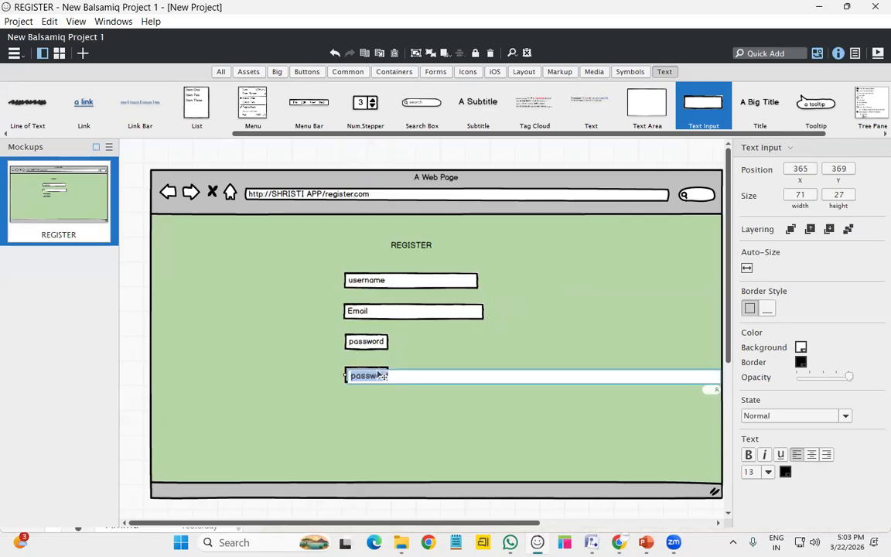
{"action": "type", "text": "Mobile Number"}
{"action": "key", "text": "Return"}
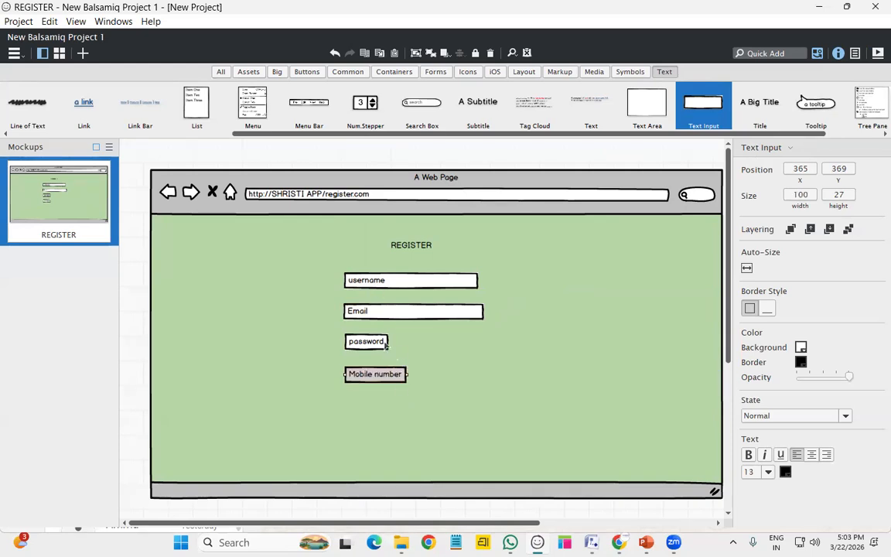
Widen the Mobile Number and password fields to match the others
{"action": "left_click", "coordinate": [410, 352]}
{"action": "left_click", "coordinate": [404, 375]}
{"action": "left_click_drag", "start_coordinate": [405, 374], "coordinate": [484, 374]}
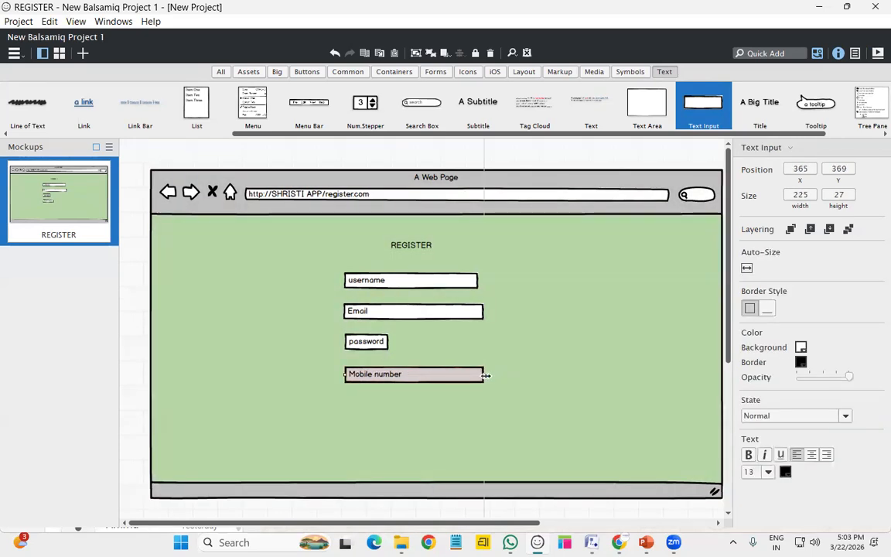
{"action": "left_click", "coordinate": [386, 344]}
{"action": "left_click_drag", "start_coordinate": [391, 345], "coordinate": [486, 342]}
{"action": "left_click", "coordinate": [495, 377]}
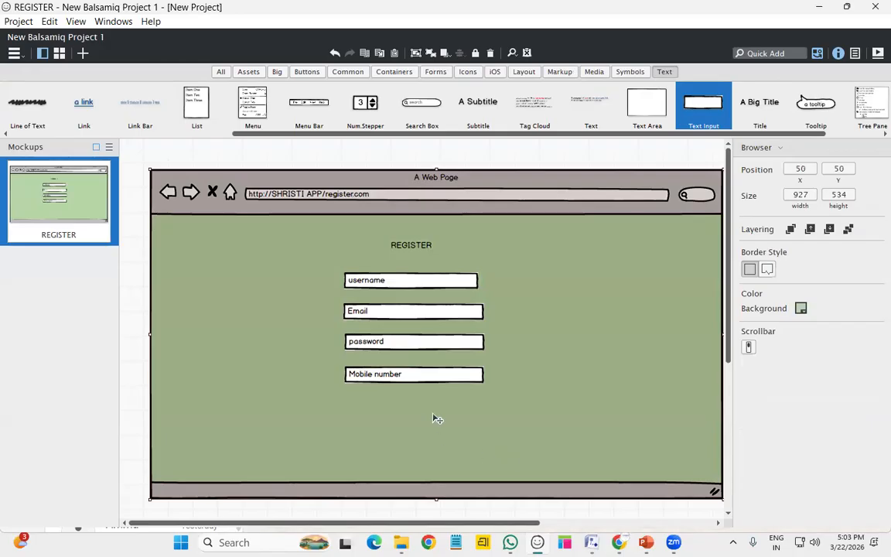
Add a Button below the input fields captioned REGISTER
{"action": "left_click", "coordinate": [307, 72]}
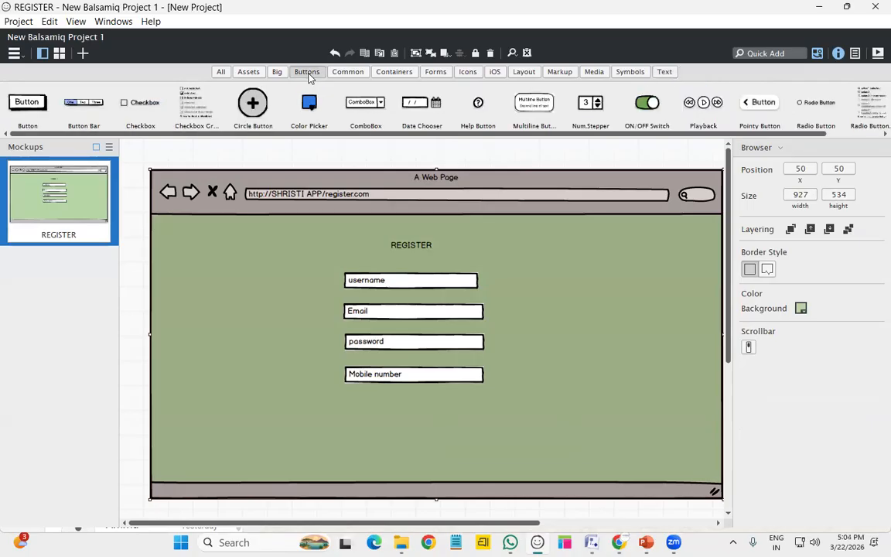
{"action": "left_click_drag", "start_coordinate": [40, 104], "coordinate": [400, 422]}
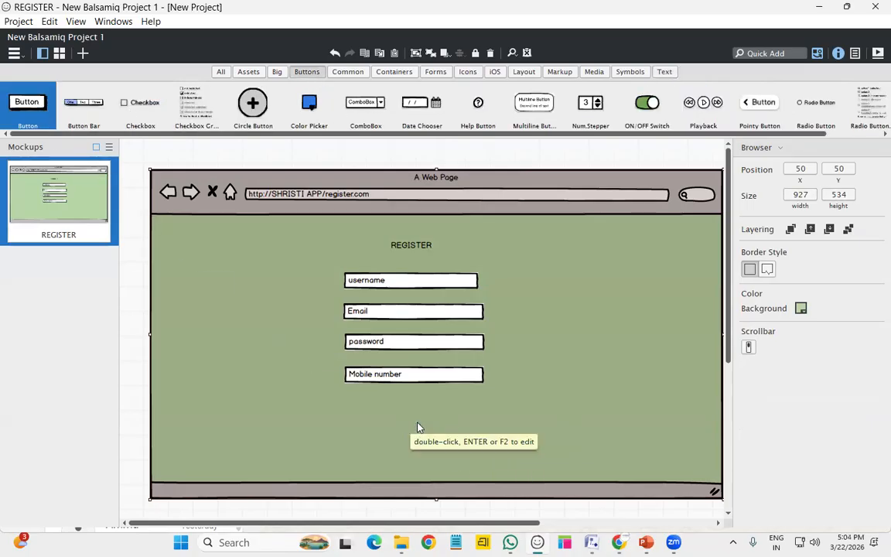
{"action": "double_click", "coordinate": [423, 425]}
{"action": "type", "text": "REGISTER"}
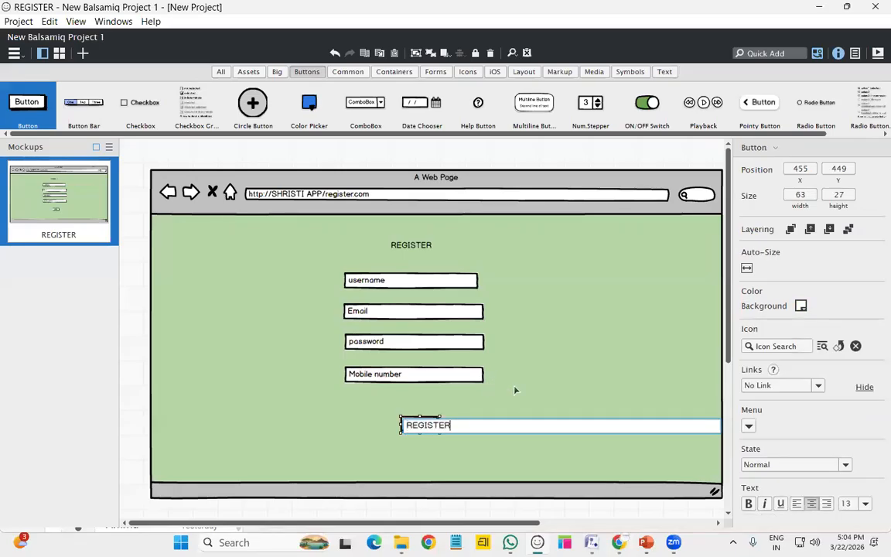
{"action": "key", "text": "Return"}
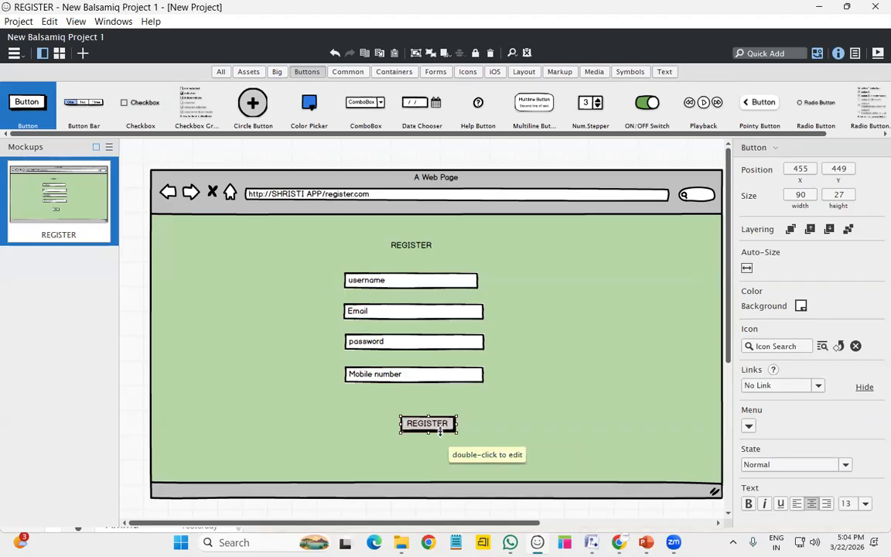
Change the button's caption to SIGN UP
{"action": "double_click", "coordinate": [441, 424]}
{"action": "type", "text": "SING"}
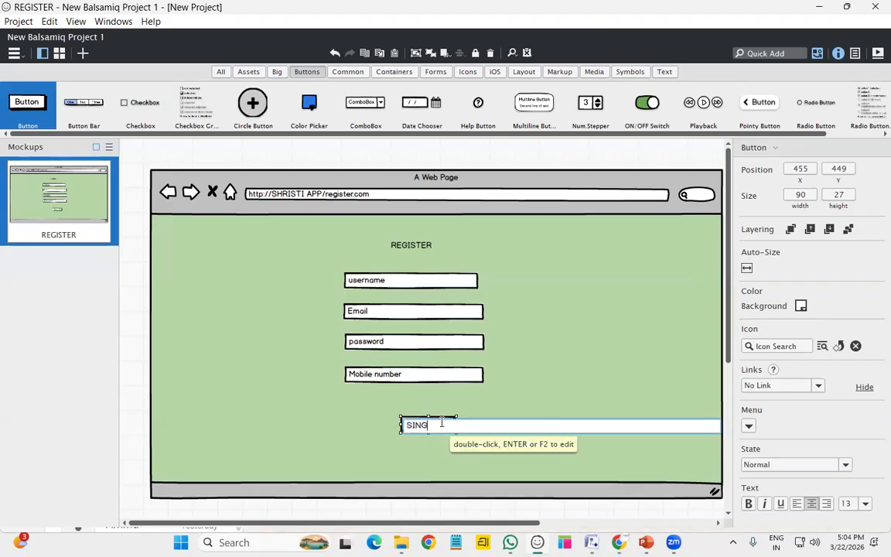
{"action": "key", "text": "BackSpace"}
{"action": "type", "text": "GN UP"}
{"action": "key", "text": "Return"}
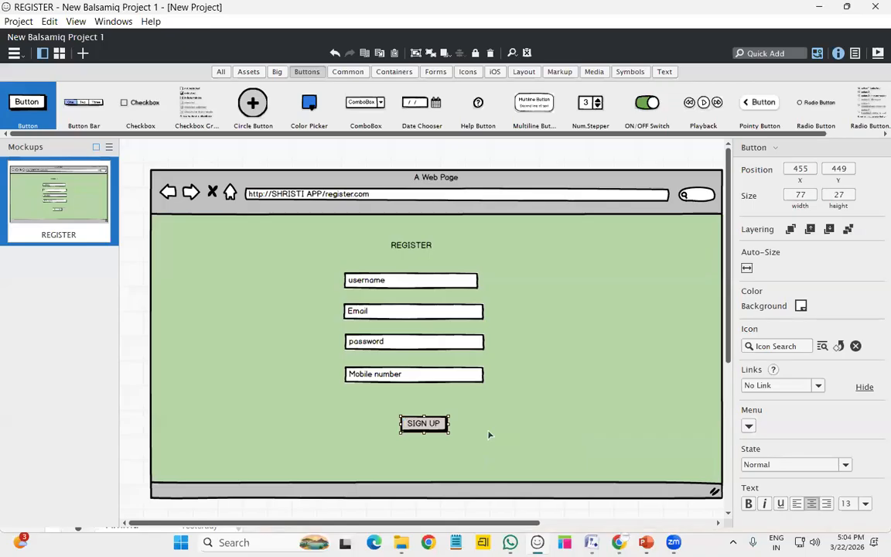
{"action": "left_click", "coordinate": [387, 391]}
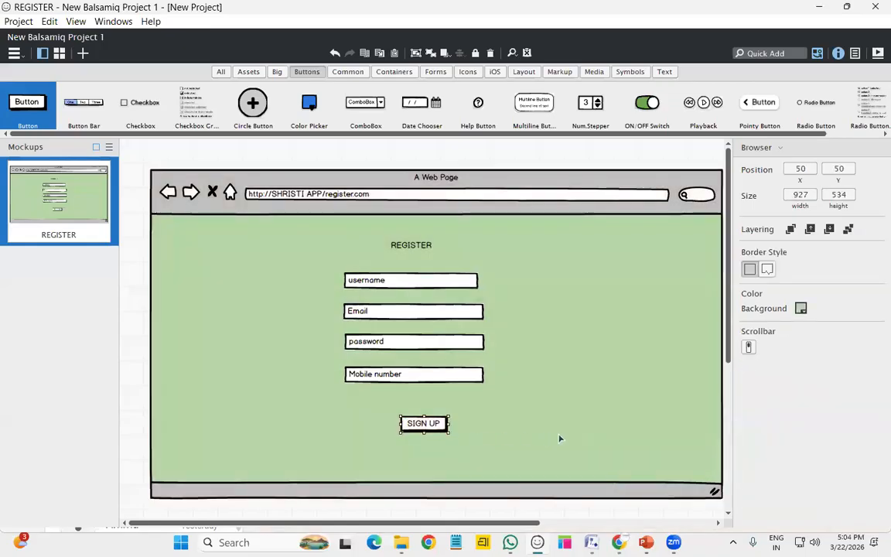
{"action": "left_click", "coordinate": [408, 431]}
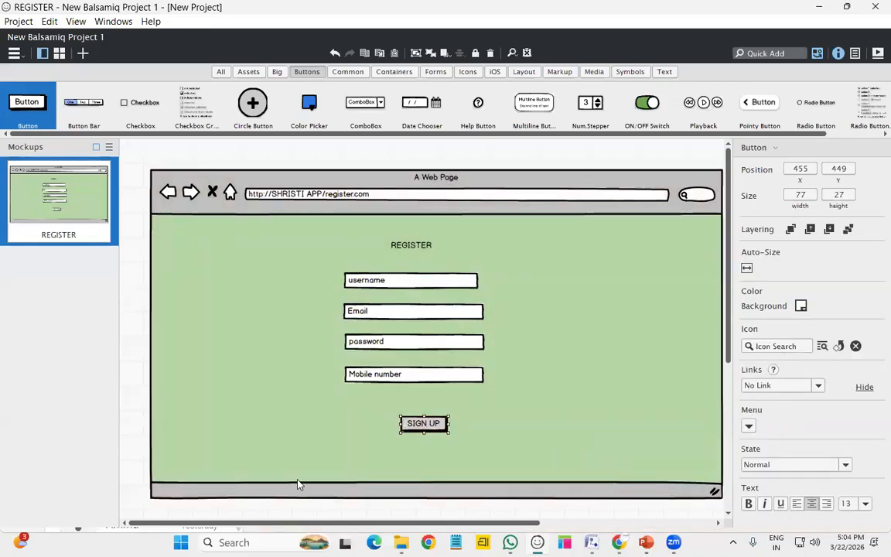
Set the SIGN UP button background to blue and the username field background to purple3
{"action": "left_click", "coordinate": [800, 306]}
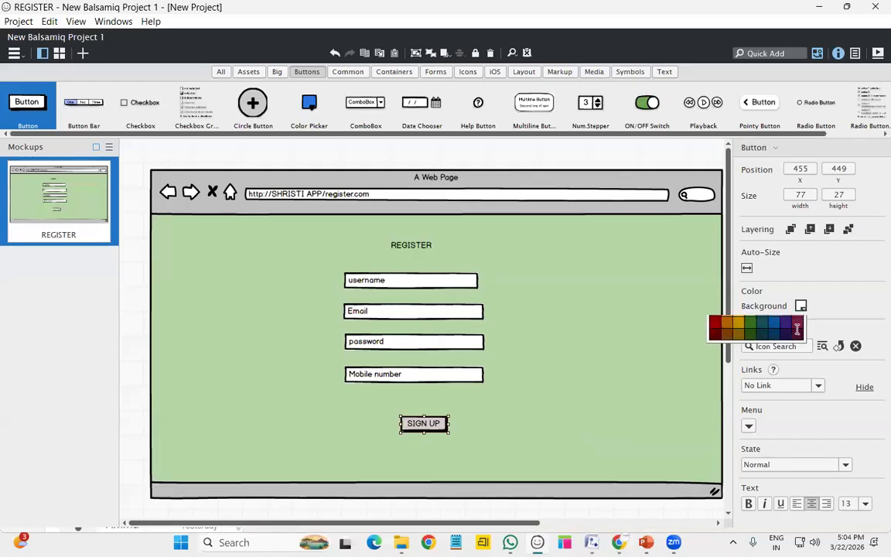
{"action": "left_click", "coordinate": [775, 352]}
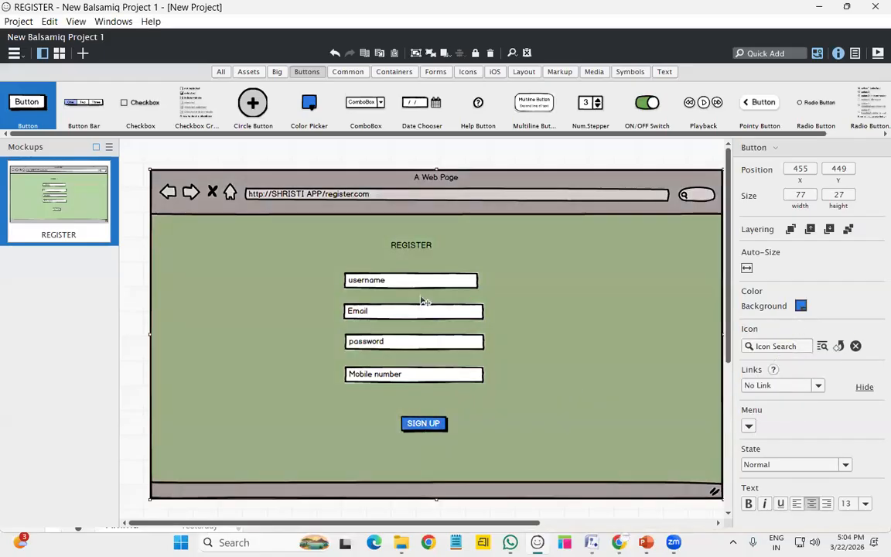
{"action": "left_click", "coordinate": [409, 283]}
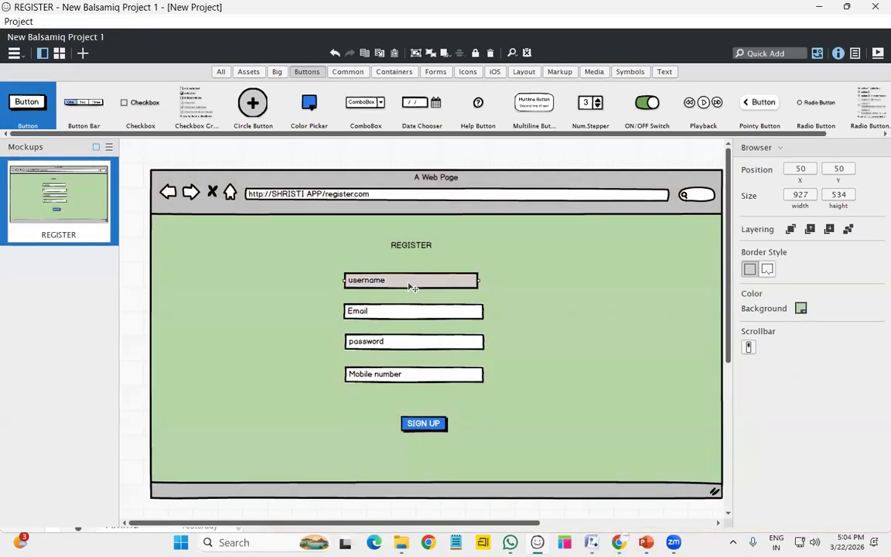
{"action": "left_click", "coordinate": [801, 347]}
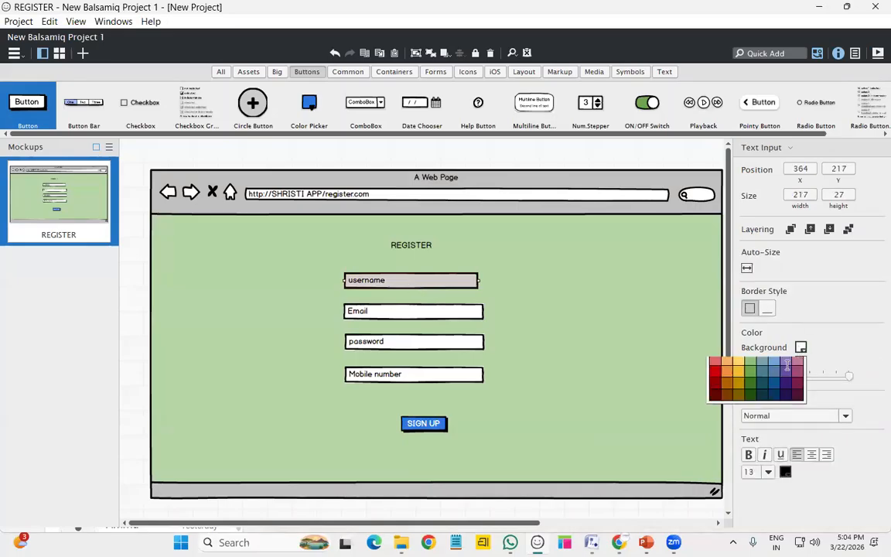
{"action": "left_click", "coordinate": [756, 406]}
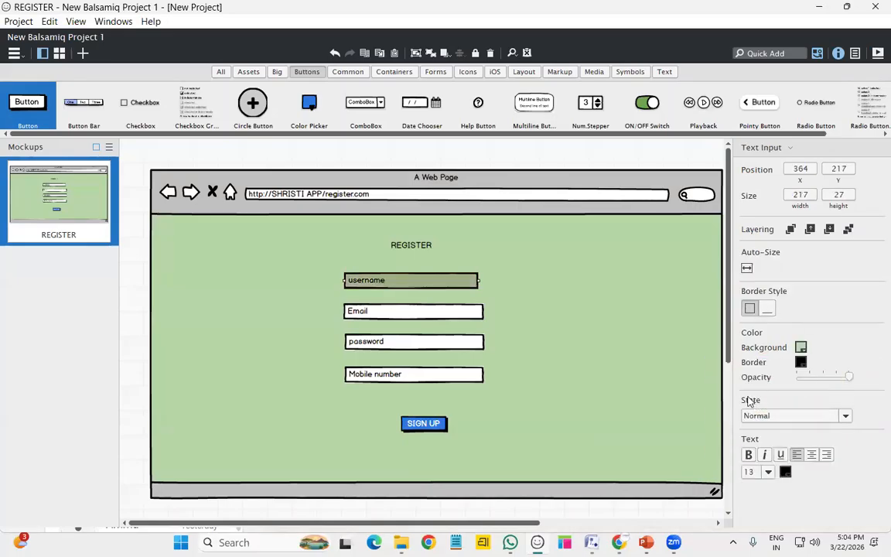
{"action": "left_click", "coordinate": [800, 347]}
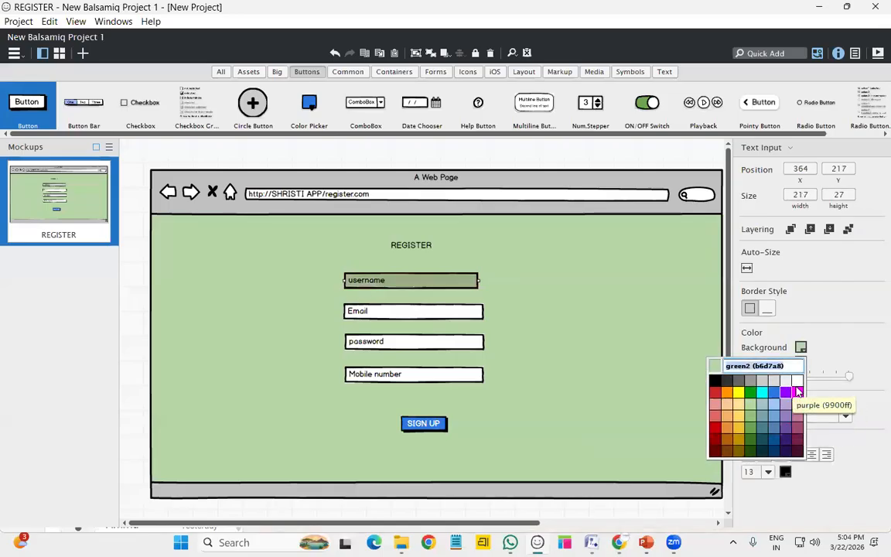
{"action": "left_click", "coordinate": [797, 392]}
{"action": "left_click", "coordinate": [801, 348]}
{"action": "left_click", "coordinate": [787, 420]}
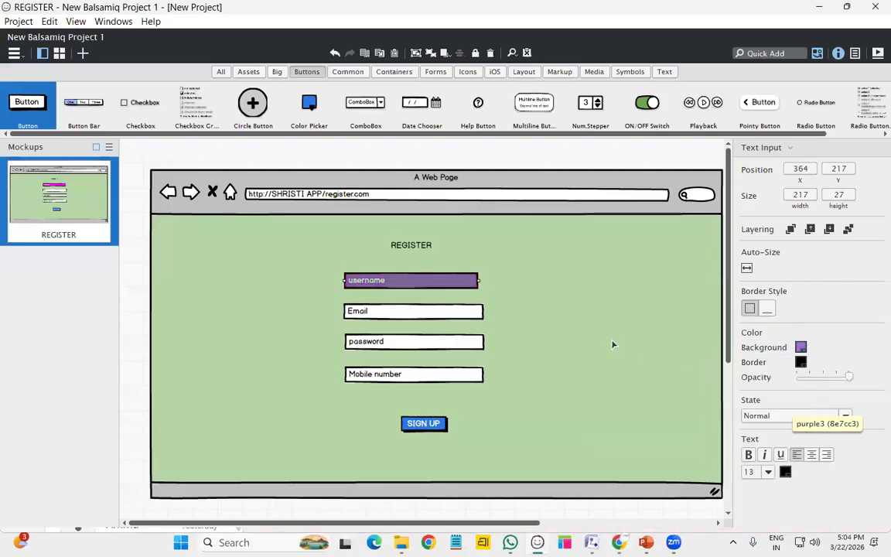
{"action": "left_click", "coordinate": [652, 394]}
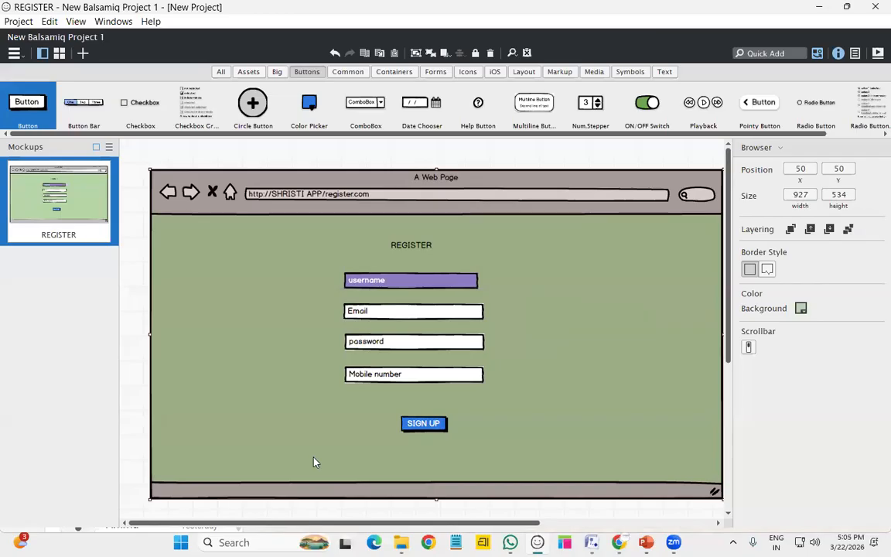
Duplicate the REGISTER mockup and change the copy's heading to LOGIN
{"action": "right_click", "coordinate": [89, 234]}
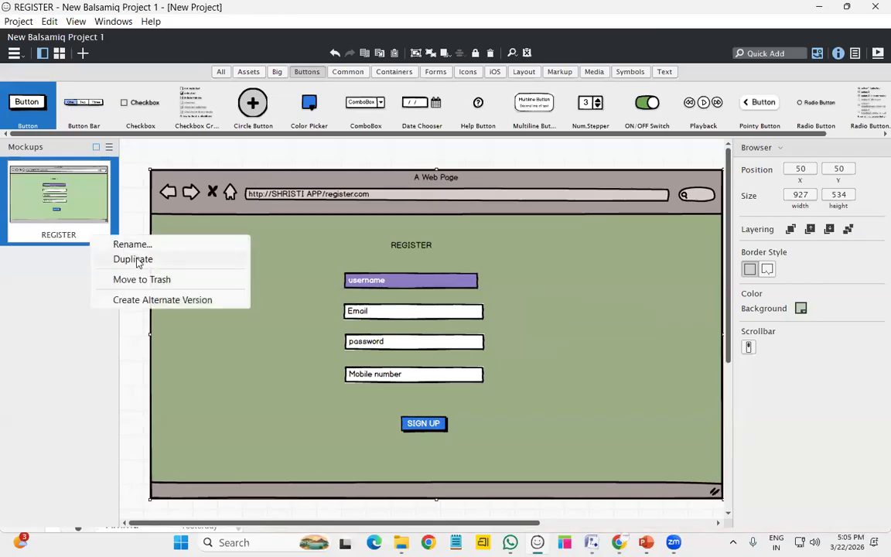
{"action": "left_click", "coordinate": [133, 259]}
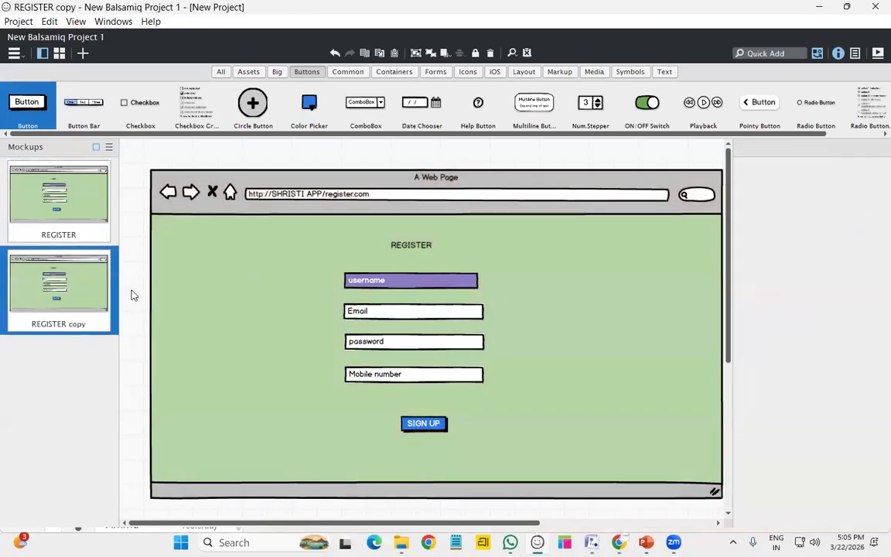
{"action": "left_click", "coordinate": [427, 246]}
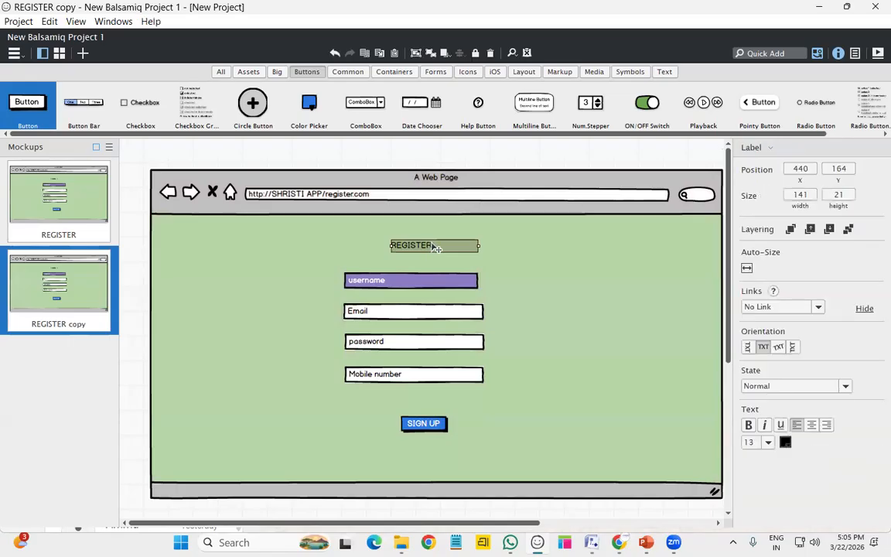
{"action": "double_click", "coordinate": [436, 247]}
{"action": "type", "text": "LOG"}
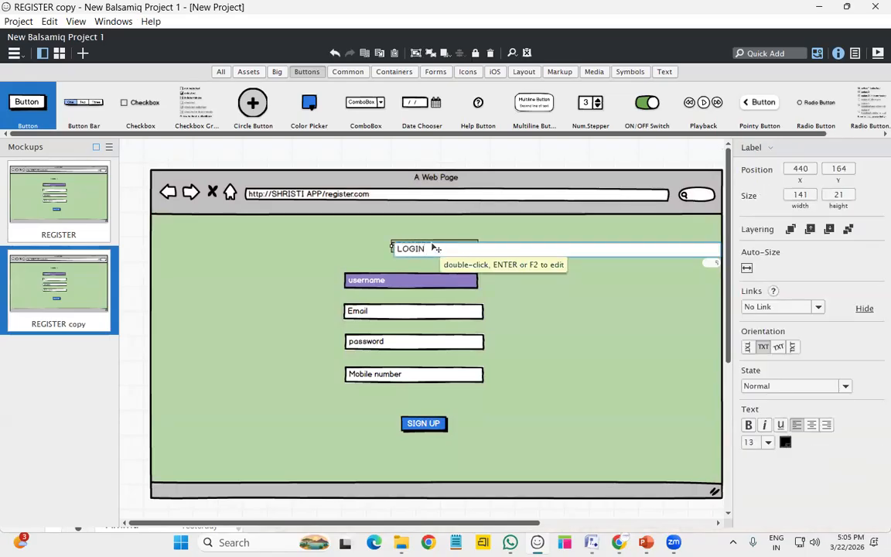
{"action": "type", "text": "IN"}
{"action": "key", "text": "Return"}
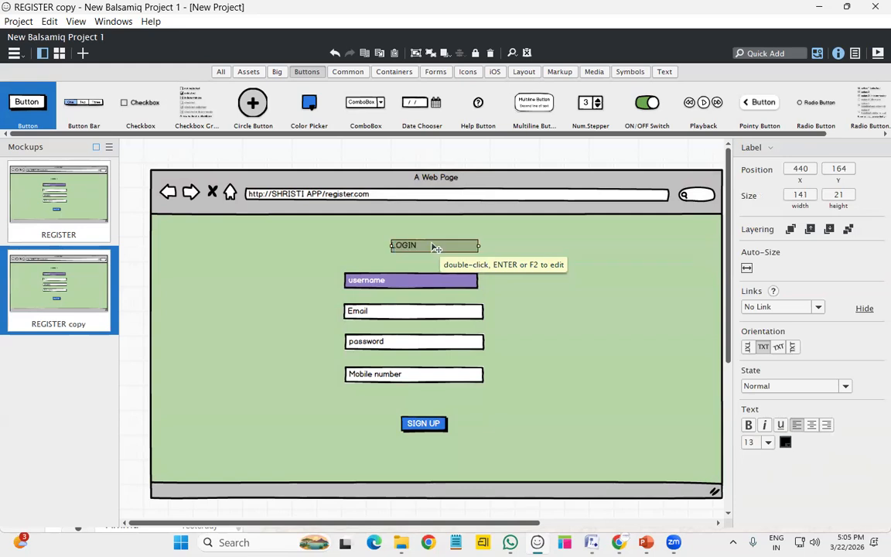
Delete the Email and Mobile number fields, then move password and SIGN UP up
{"action": "left_click", "coordinate": [391, 309]}
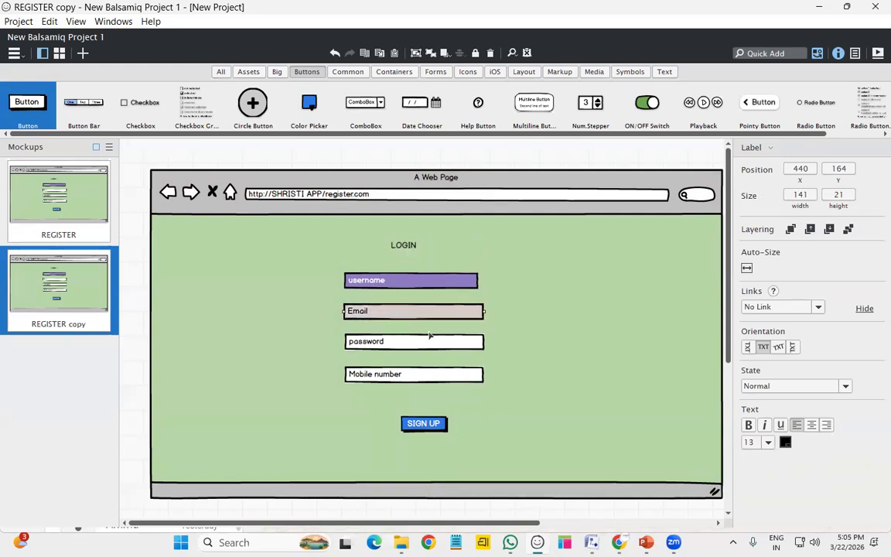
{"action": "left_click", "coordinate": [436, 375], "text": "shift"}
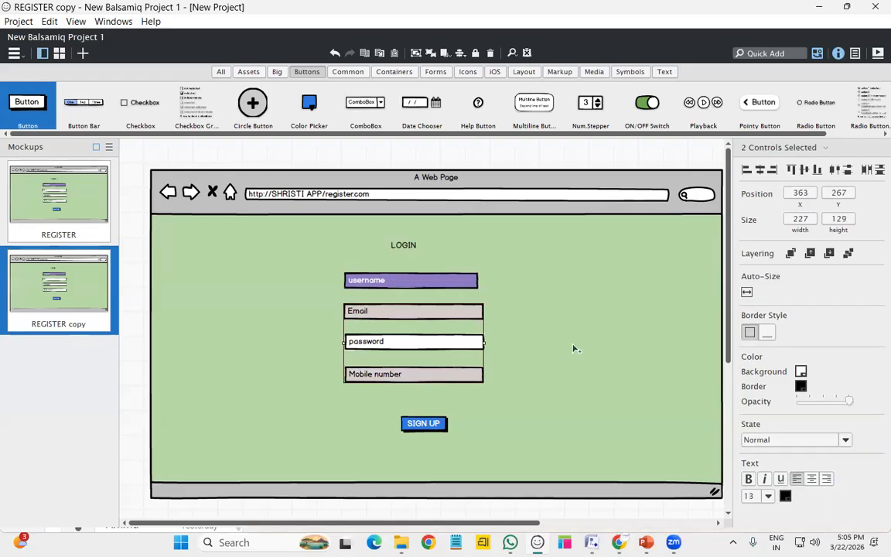
{"action": "key", "text": "Delete"}
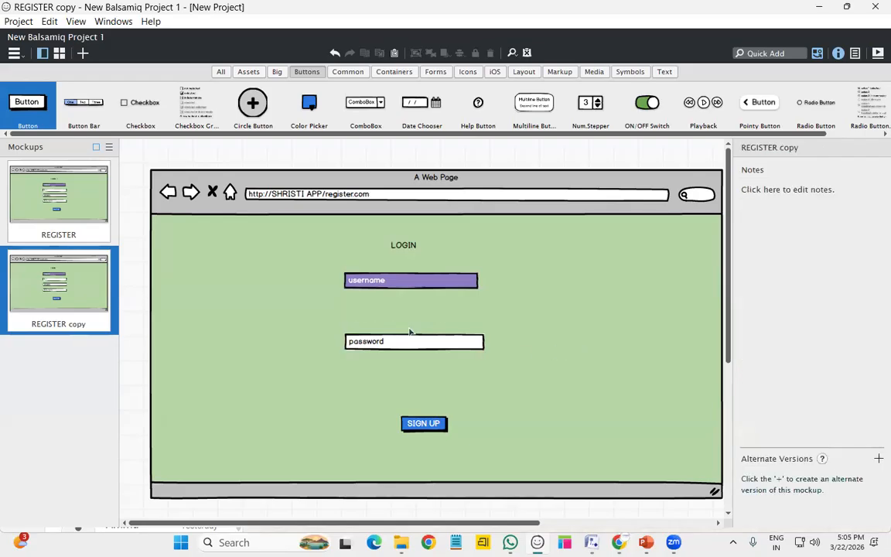
{"action": "left_click", "coordinate": [410, 341]}
{"action": "key", "text": "Up"}
{"action": "key", "text": "Up"}
{"action": "key", "text": "Up"}
{"action": "key", "text": "Up"}
{"action": "key", "text": "Up"}
{"action": "key", "text": "Up"}
{"action": "key", "text": "Up"}
{"action": "key", "text": "Up"}
{"action": "key", "text": "Up"}
{"action": "key", "text": "Up"}
{"action": "key", "text": "Up"}
{"action": "key", "text": "Up"}
{"action": "key", "text": "Up"}
{"action": "key", "text": "Up"}
{"action": "key", "text": "Up"}
{"action": "key", "text": "Up"}
{"action": "key", "text": "Up"}
{"action": "key", "text": "Up"}
{"action": "key", "text": "Up"}
{"action": "key", "text": "Up"}
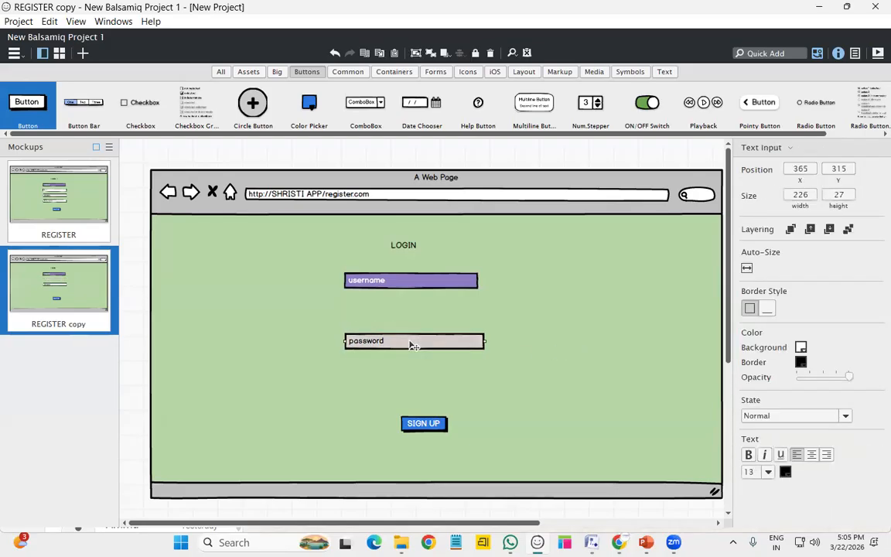
{"action": "key", "text": "Up"}
{"action": "key", "text": "Up"}
{"action": "key", "text": "Up"}
{"action": "key", "text": "Up"}
{"action": "key", "text": "Up"}
{"action": "key", "text": "Up"}
{"action": "key", "text": "Up"}
{"action": "key", "text": "Up"}
{"action": "key", "text": "Up"}
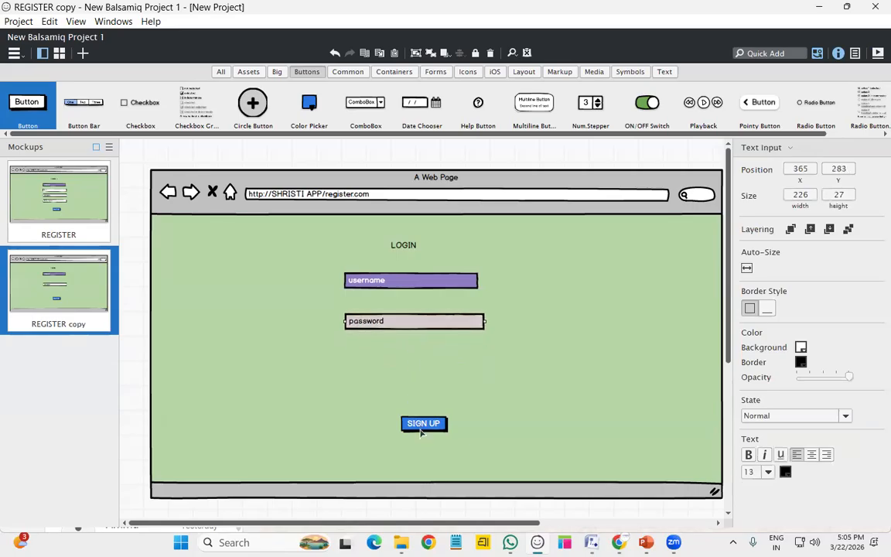
{"action": "left_click_drag", "start_coordinate": [421, 433], "coordinate": [419, 383]}
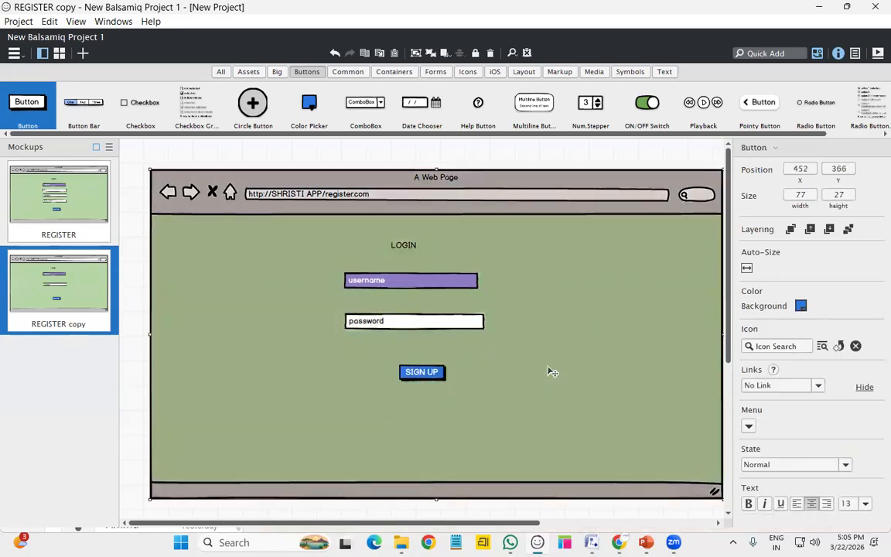
{"action": "left_click", "coordinate": [553, 372]}
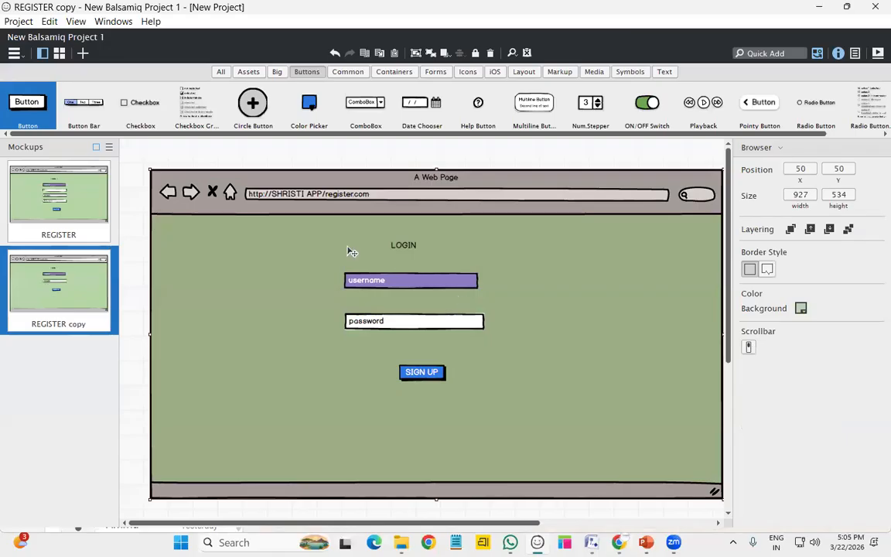
Add an Image placeholder at the page's top-left using quick search
{"action": "left_click", "coordinate": [761, 54]}
{"action": "type", "text": "image"}
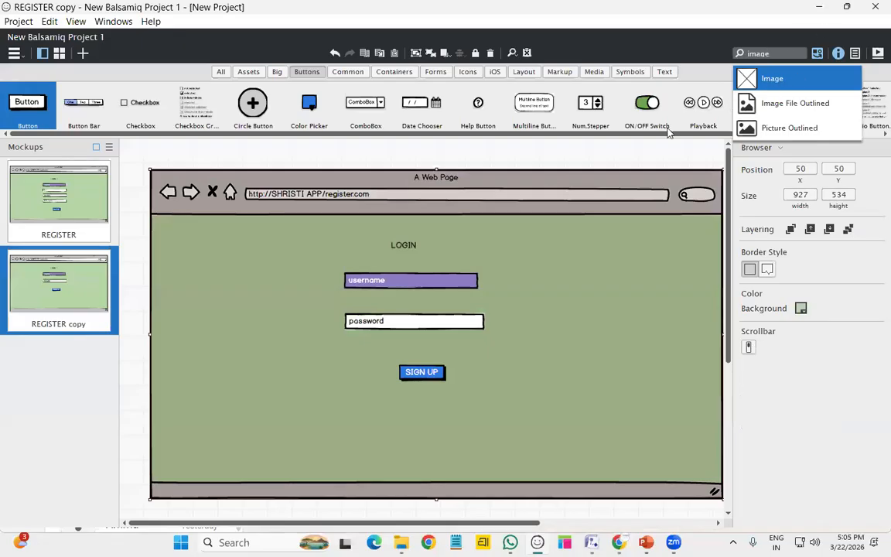
{"action": "left_click", "coordinate": [749, 85]}
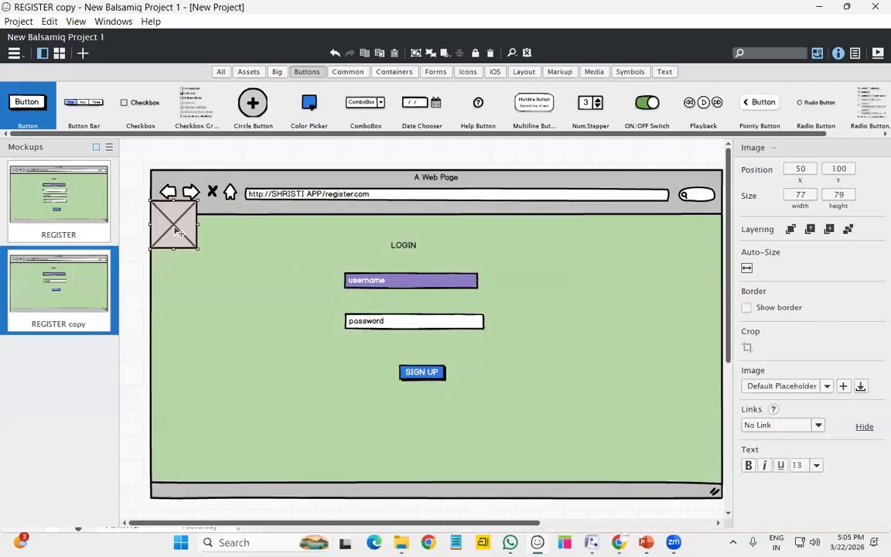
{"action": "left_click_drag", "start_coordinate": [184, 244], "coordinate": [184, 257]}
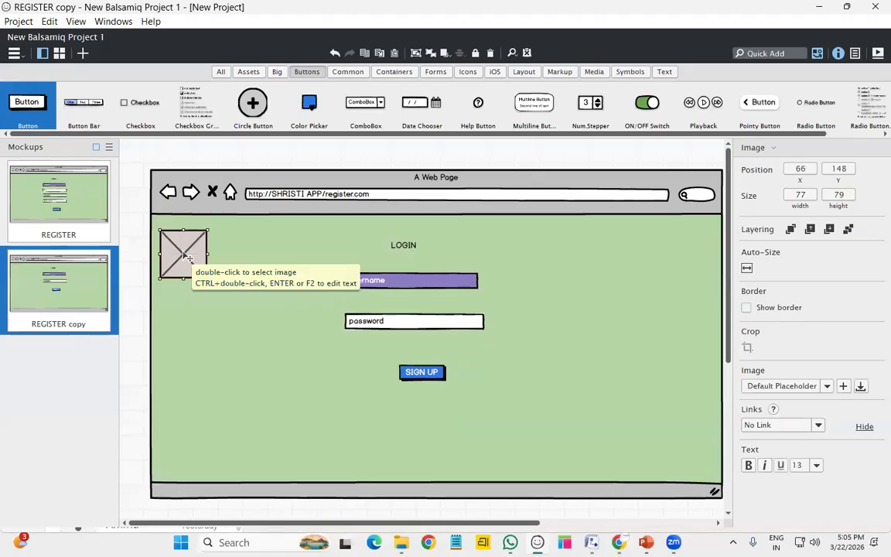
Import 'Apt resourse logo' from the Pictures folder into the image placeholder
{"action": "double_click", "coordinate": [187, 255]}
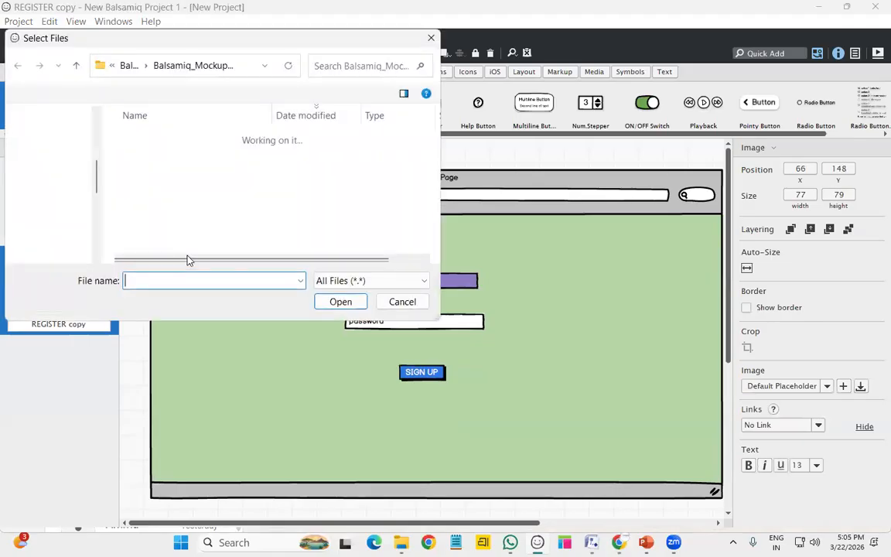
{"action": "scroll", "coordinate": [218, 202], "scroll_direction": "down", "scroll_amount": 1}
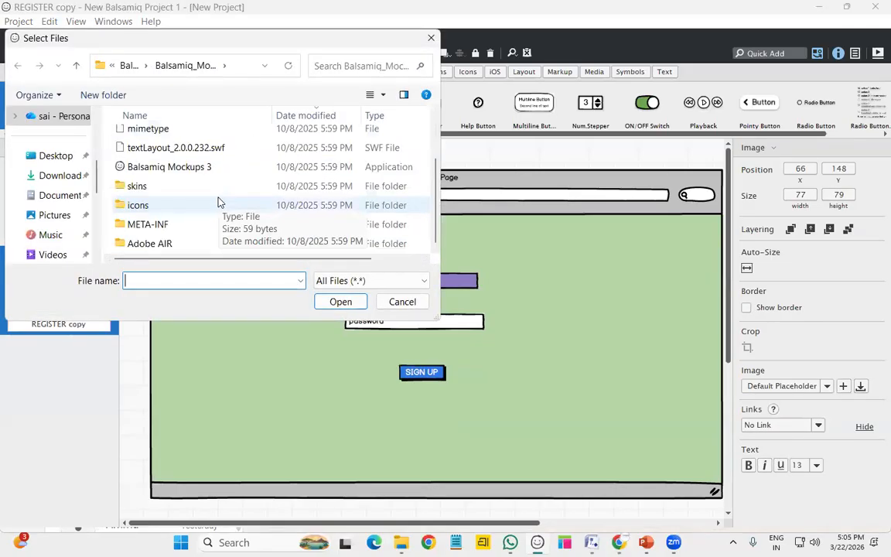
{"action": "double_click", "coordinate": [203, 204]}
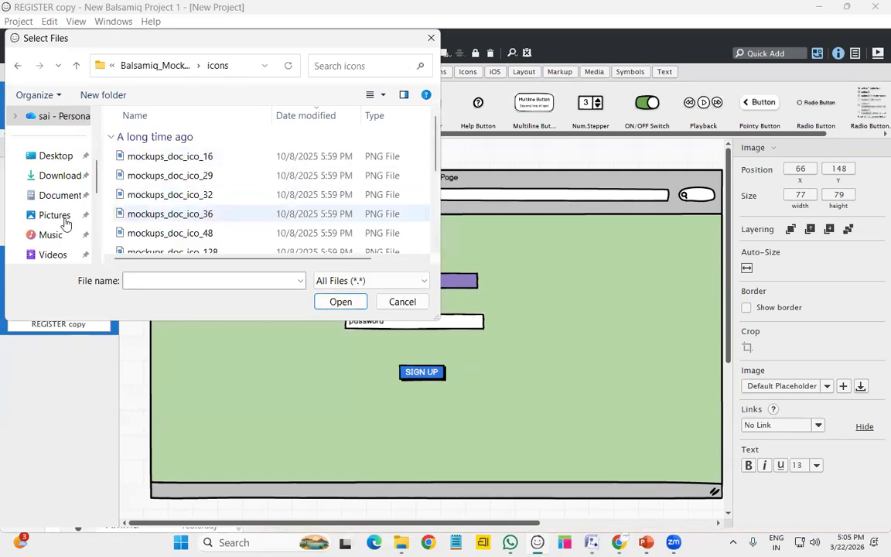
{"action": "left_click", "coordinate": [56, 156]}
{"action": "scroll", "coordinate": [206, 209], "scroll_direction": "down", "scroll_amount": 5}
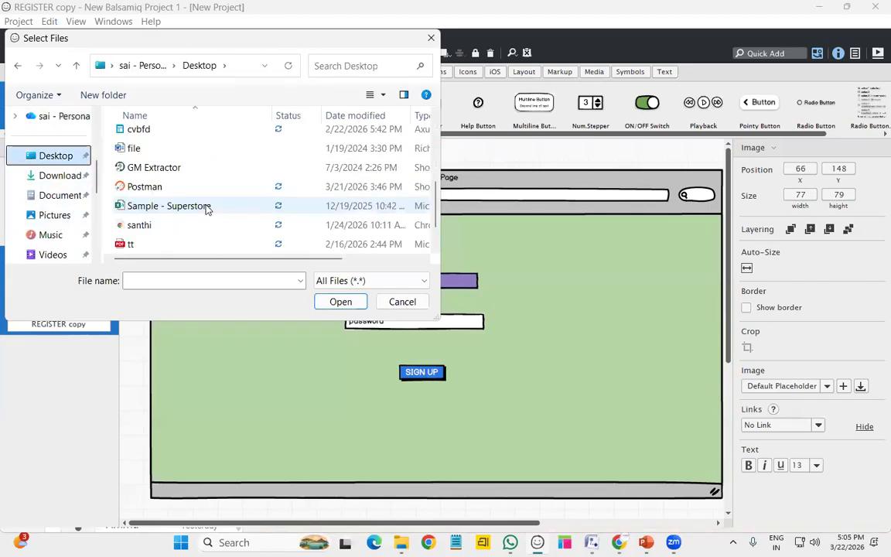
{"action": "scroll", "coordinate": [206, 209], "scroll_direction": "down", "scroll_amount": 1}
{"action": "scroll", "coordinate": [206, 209], "scroll_direction": "up", "scroll_amount": 4}
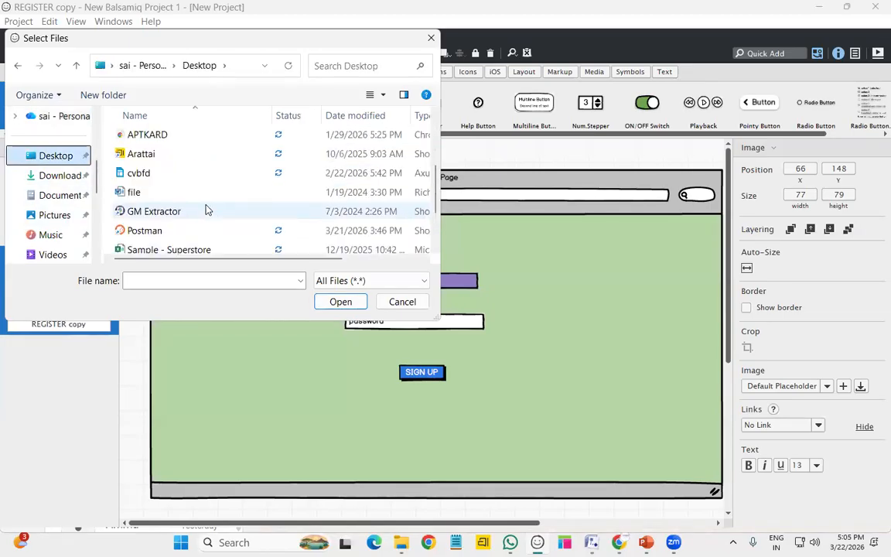
{"action": "scroll", "coordinate": [207, 209], "scroll_direction": "up", "scroll_amount": 1}
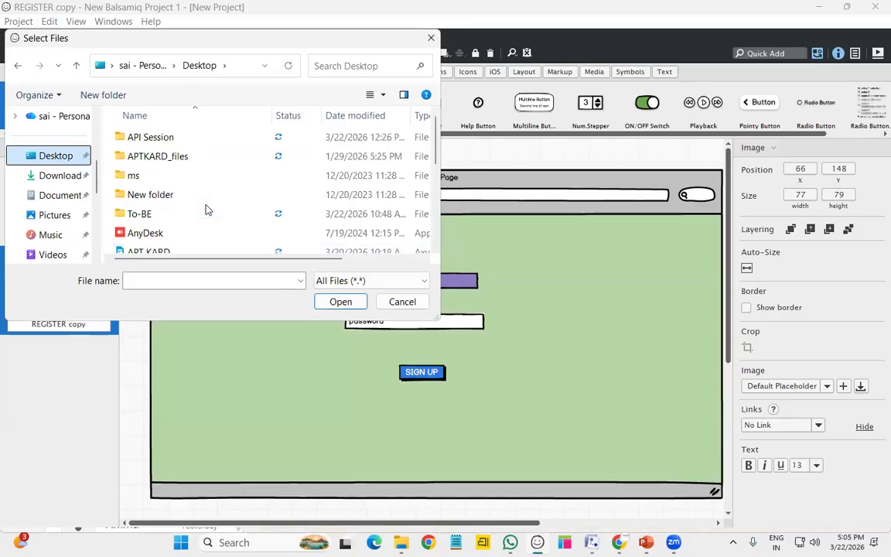
{"action": "scroll", "coordinate": [206, 209], "scroll_direction": "down", "scroll_amount": 5}
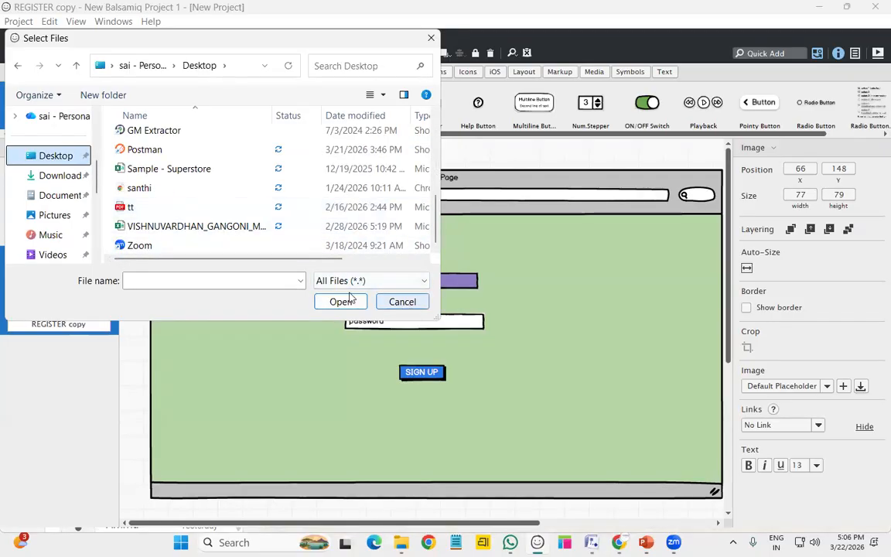
{"action": "left_click", "coordinate": [56, 215]}
{"action": "scroll", "coordinate": [250, 180], "scroll_direction": "down", "scroll_amount": 3}
{"action": "scroll", "coordinate": [251, 181], "scroll_direction": "up", "scroll_amount": 2}
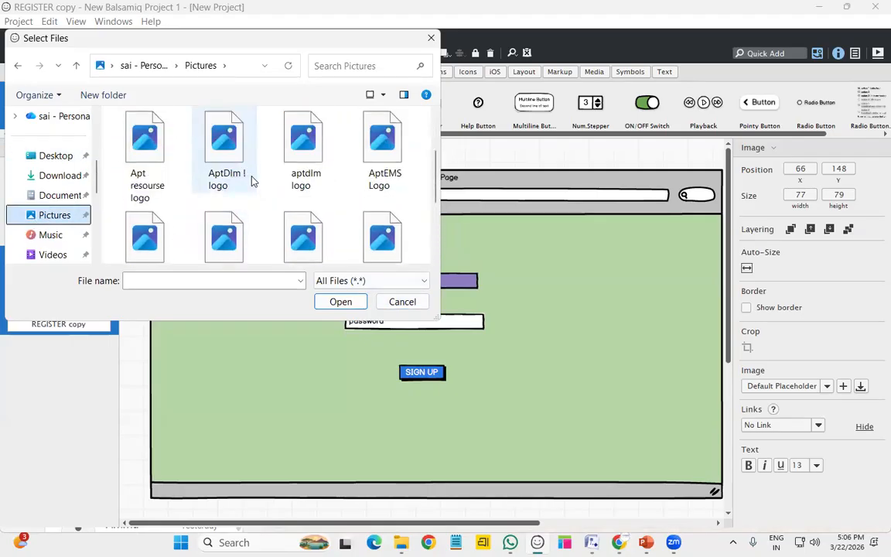
{"action": "left_click", "coordinate": [144, 174]}
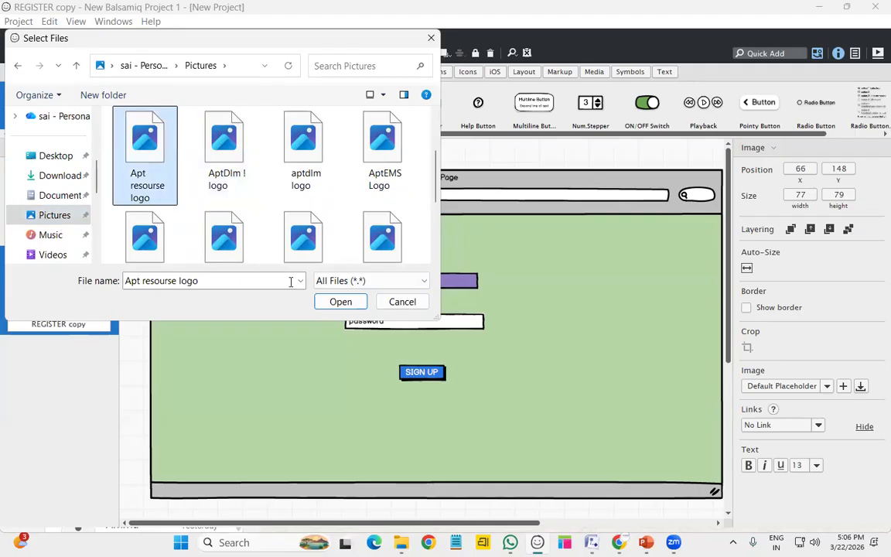
{"action": "left_click", "coordinate": [336, 303]}
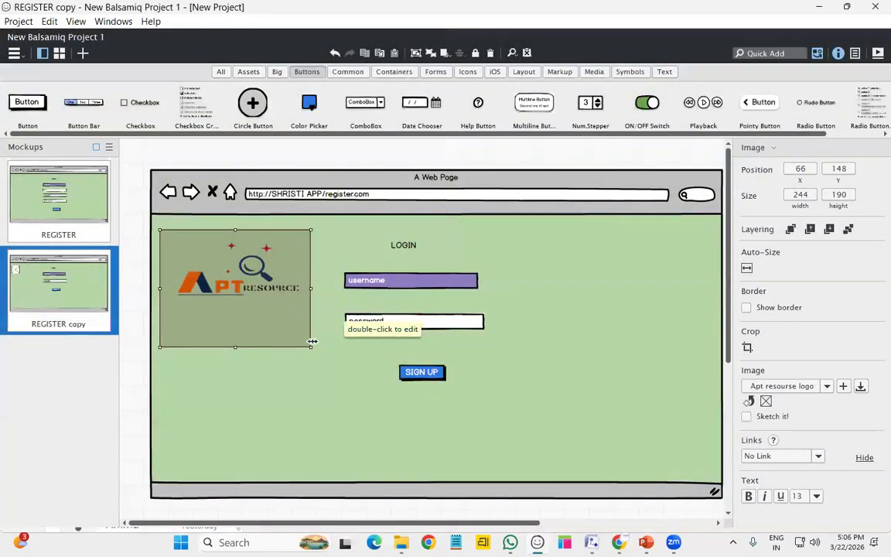
Resize the logo image to about 102×77 in the top-left corner
{"action": "left_click_drag", "start_coordinate": [311, 342], "coordinate": [223, 277]}
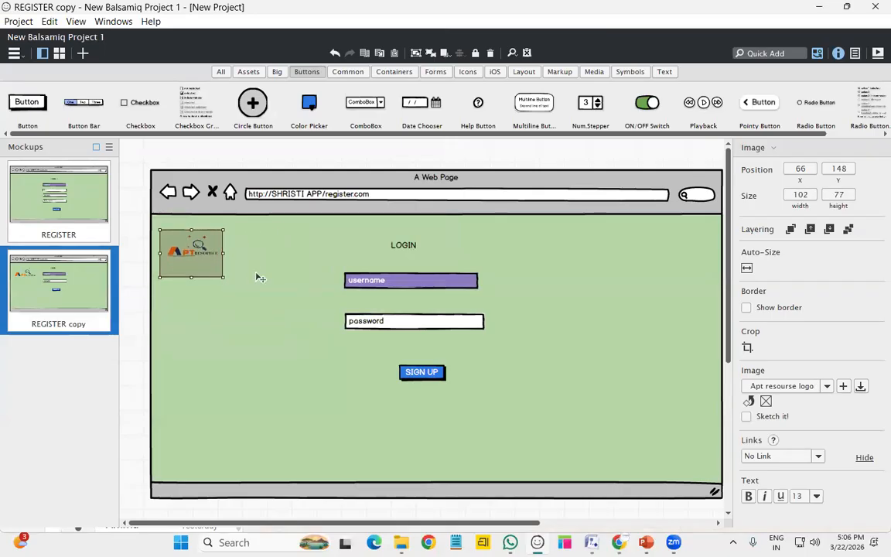
{"action": "left_click", "coordinate": [257, 282]}
{"action": "left_click", "coordinate": [192, 255]}
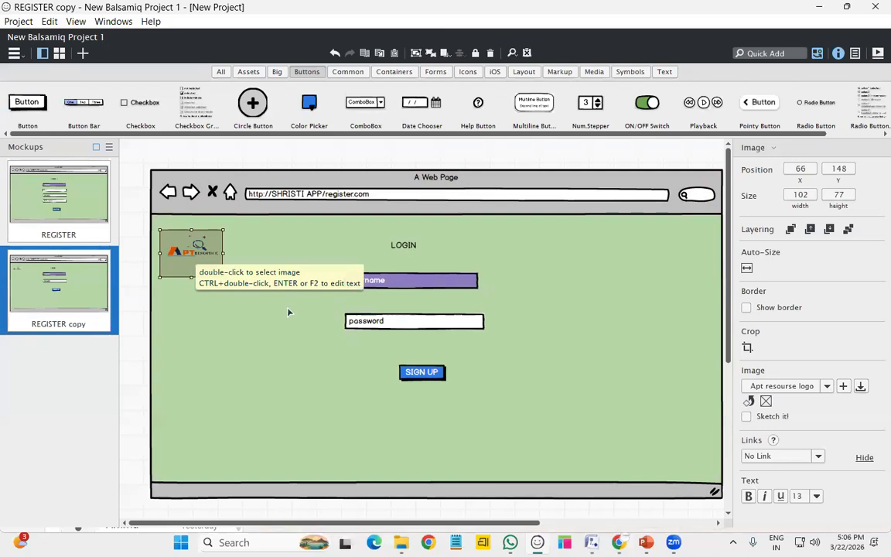
{"action": "left_click", "coordinate": [280, 352]}
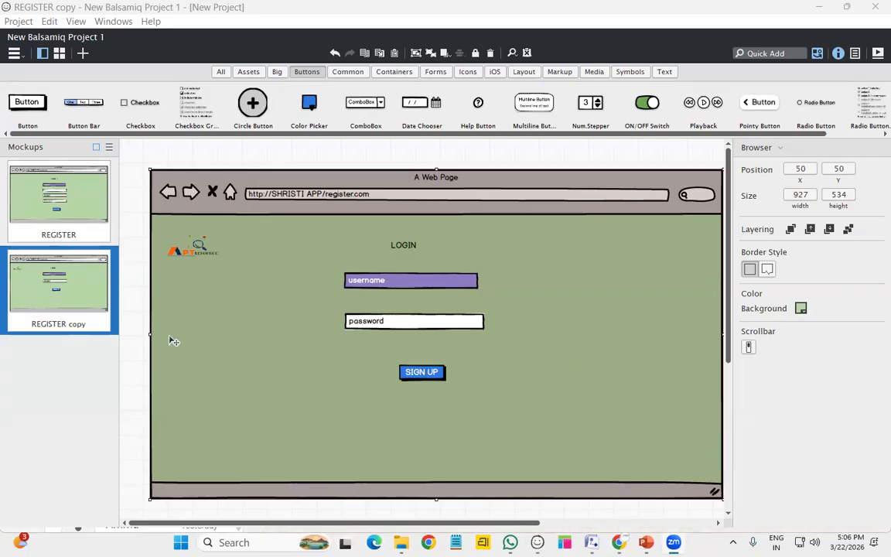
{"action": "left_click", "coordinate": [189, 248]}
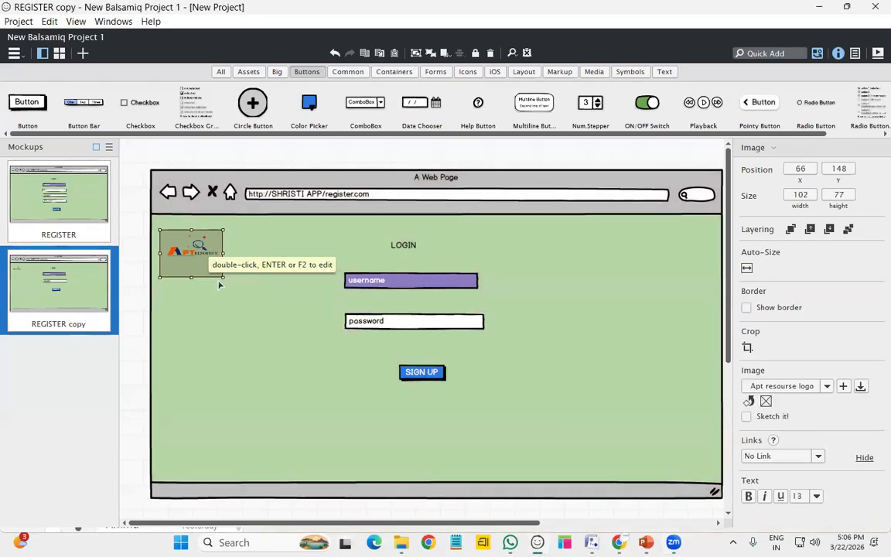
{"action": "left_click", "coordinate": [171, 402]}
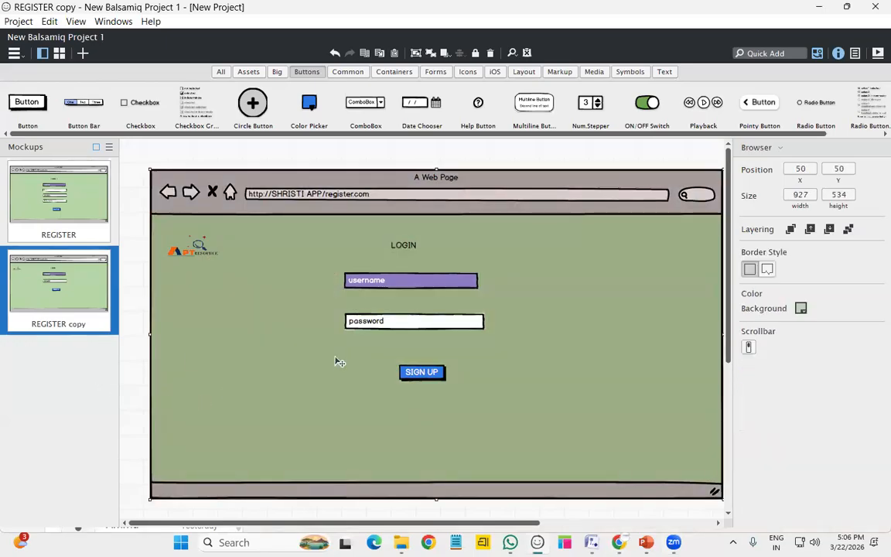
Rename the REGISTER copy mockup to LOGIN
{"action": "right_click", "coordinate": [108, 334]}
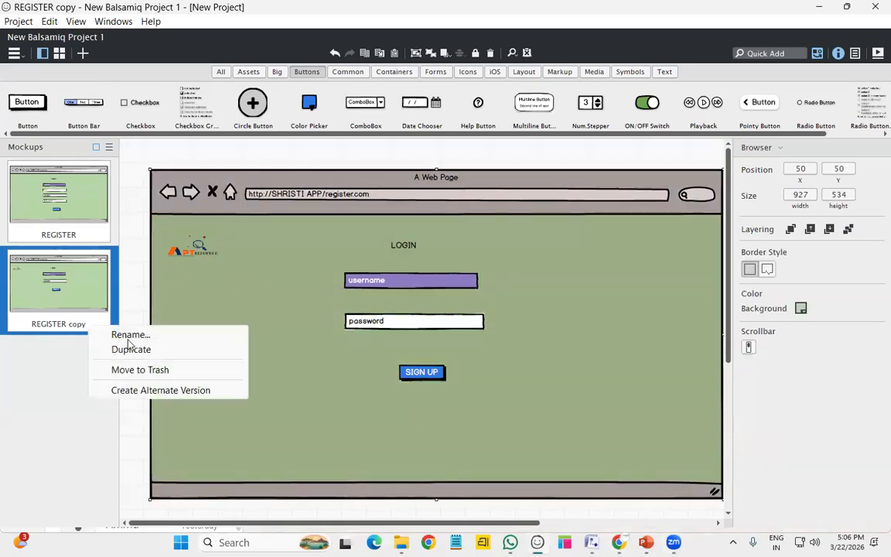
{"action": "left_click", "coordinate": [130, 335]}
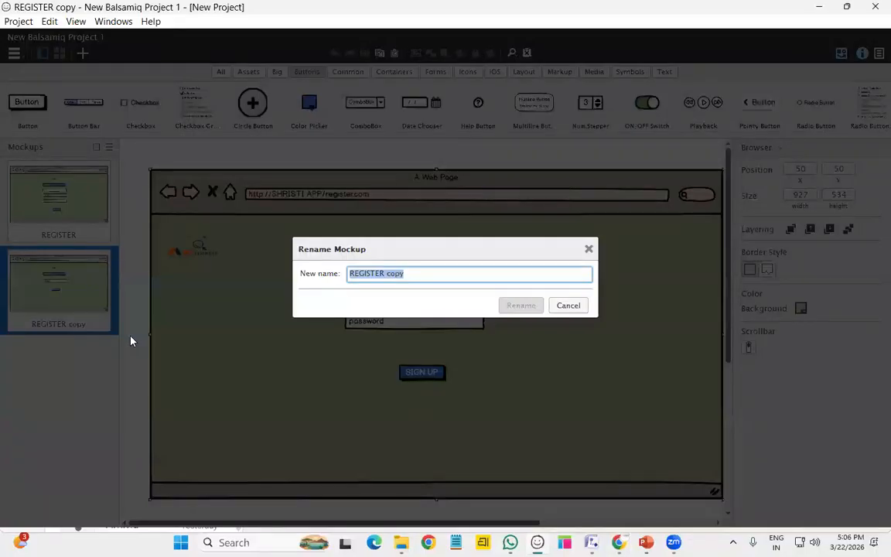
{"action": "type", "text": "LOGIN"}
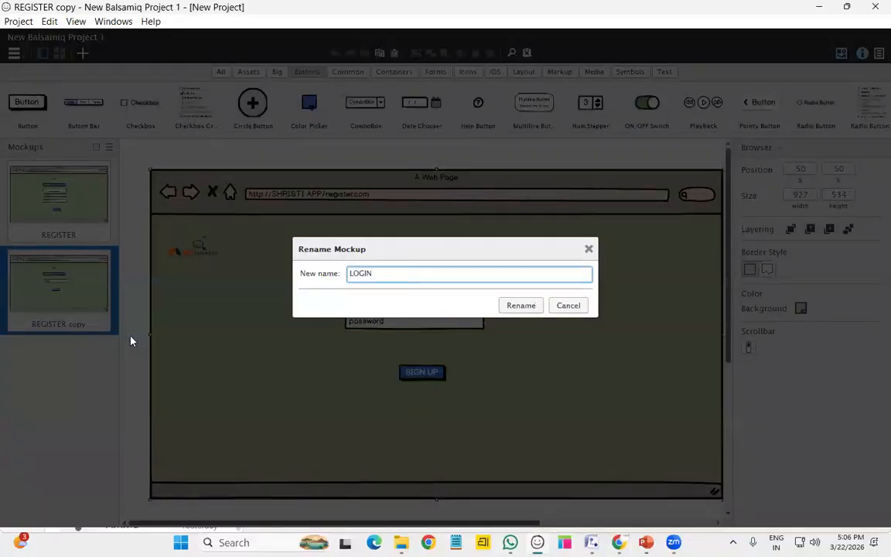
{"action": "key", "text": "Return"}
Duplicate the LOGIN mockup and name the copy 'product catlog'
{"action": "right_click", "coordinate": [98, 328]}
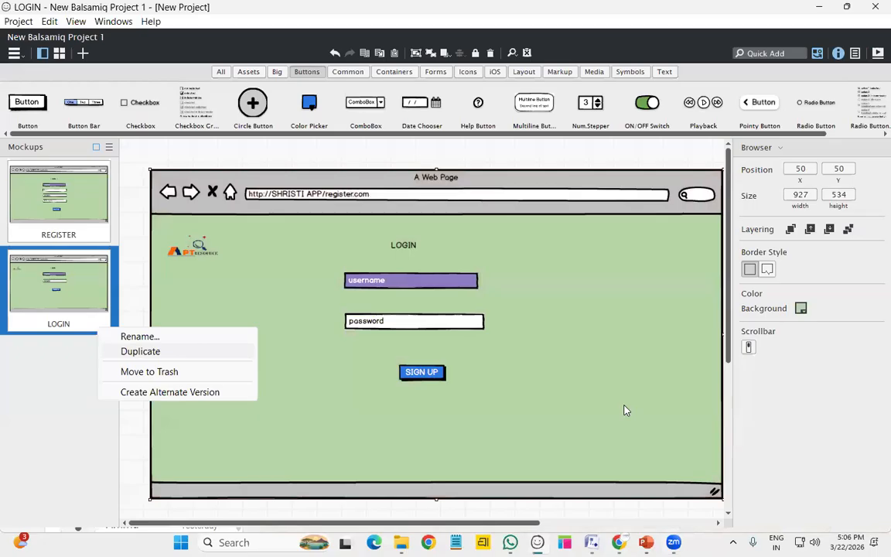
{"action": "key", "text": "Return"}
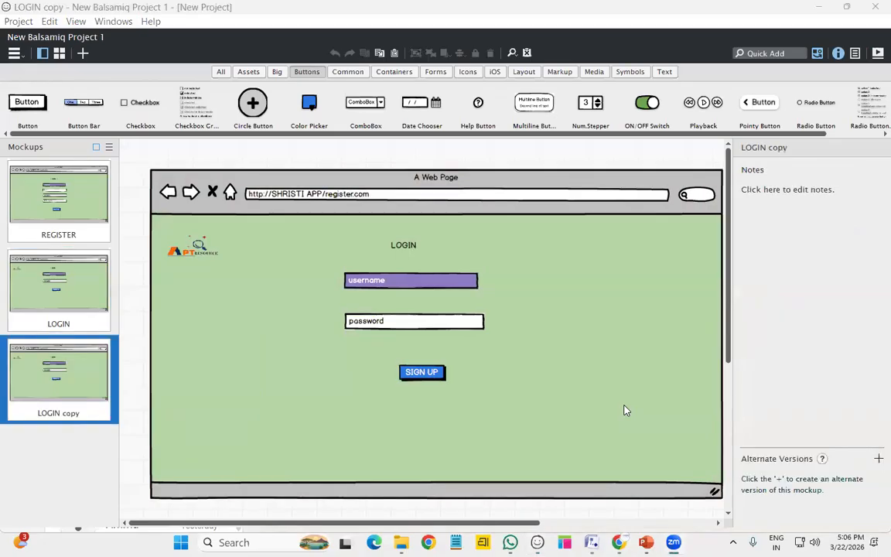
{"action": "left_click", "coordinate": [105, 416]}
{"action": "left_click", "coordinate": [140, 427]}
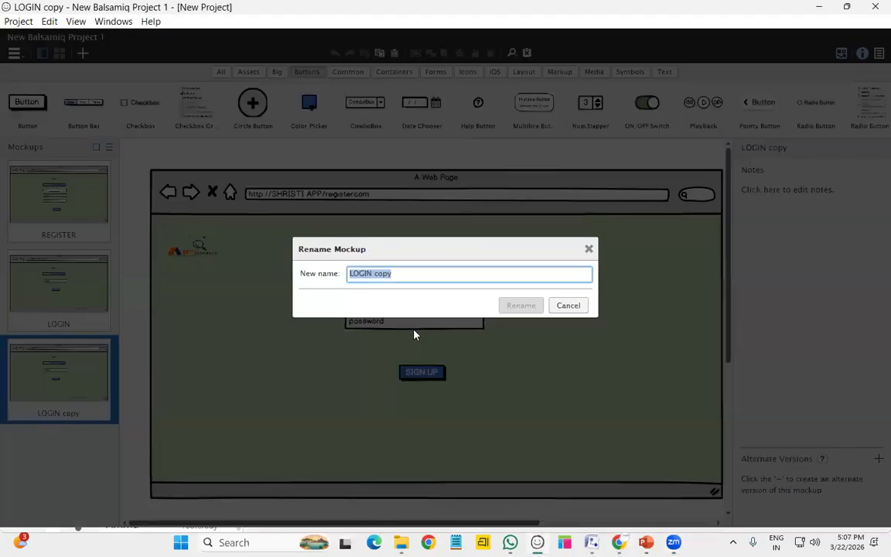
{"action": "type", "text": "product "}
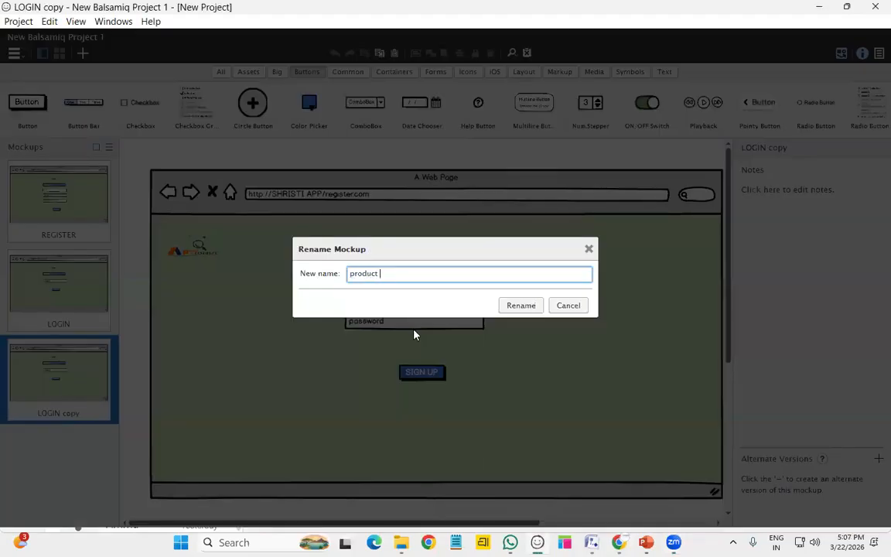
{"action": "type", "text": "catlog"}
{"action": "key", "text": "Return"}
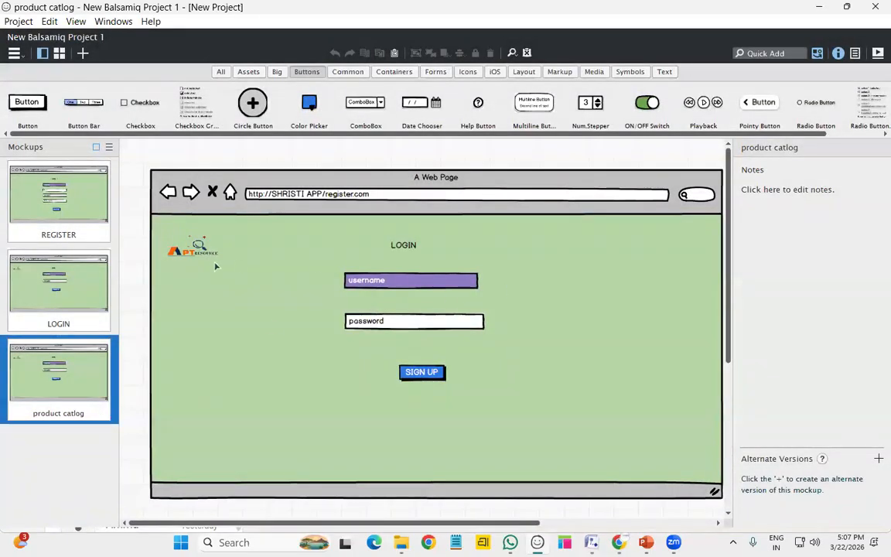
Change the product catlog heading to PRODUCTS and remove the username and password fields
{"action": "left_click", "coordinate": [416, 245]}
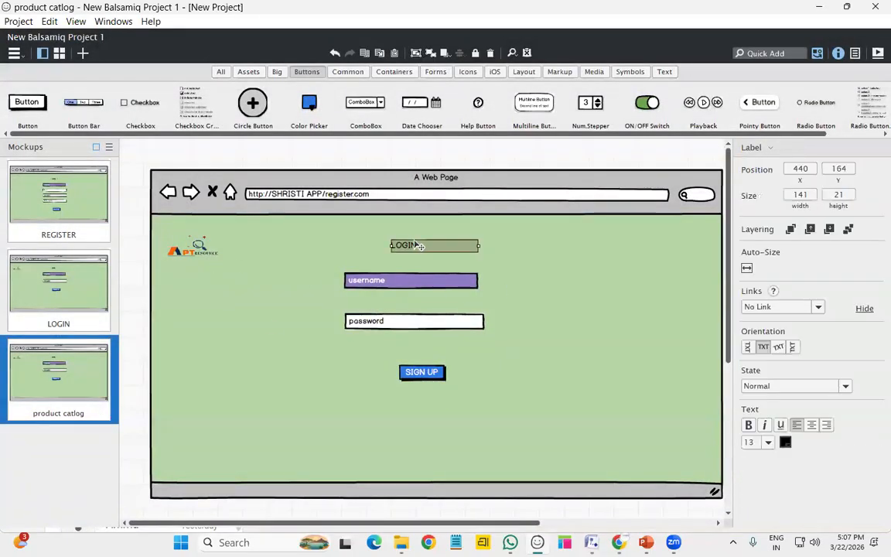
{"action": "double_click", "coordinate": [416, 245]}
{"action": "type", "text": "PRODUCTS"}
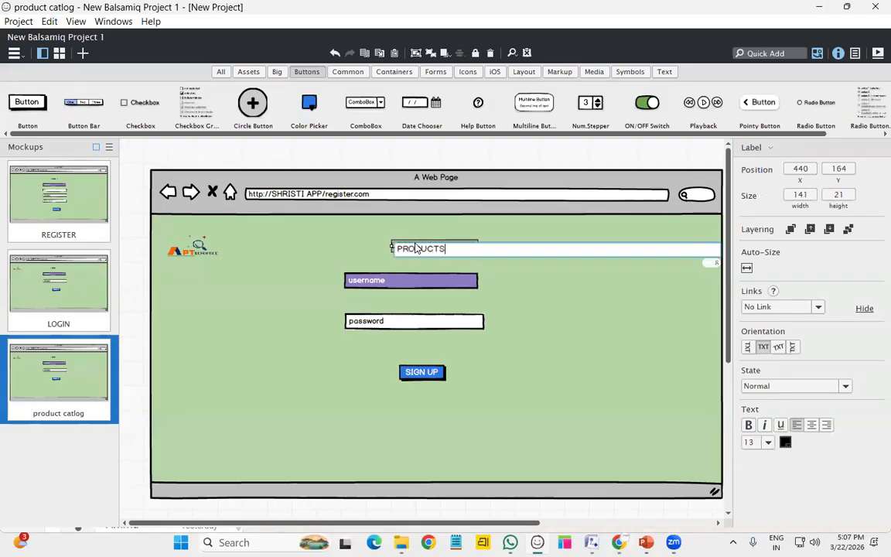
{"action": "left_click", "coordinate": [572, 324]}
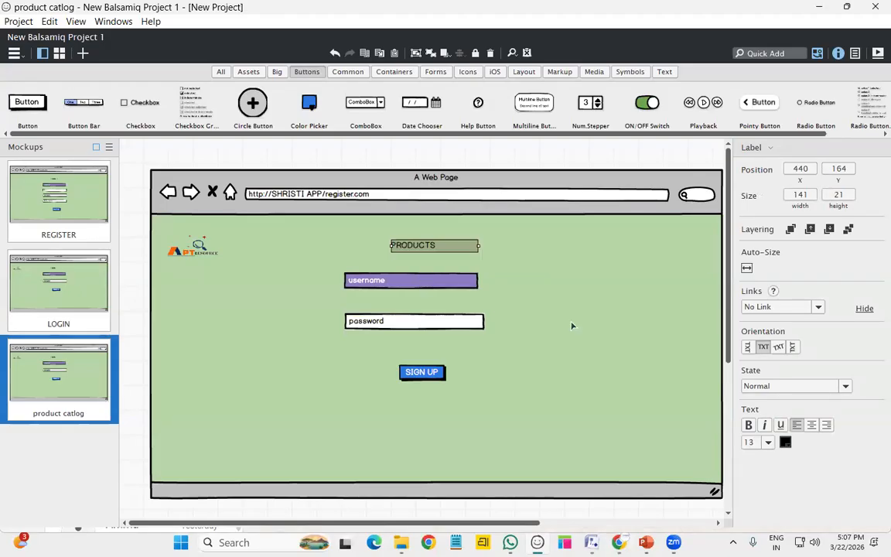
{"action": "left_click", "coordinate": [434, 284]}
{"action": "left_click", "coordinate": [427, 325]}
{"action": "key", "text": "Delete"}
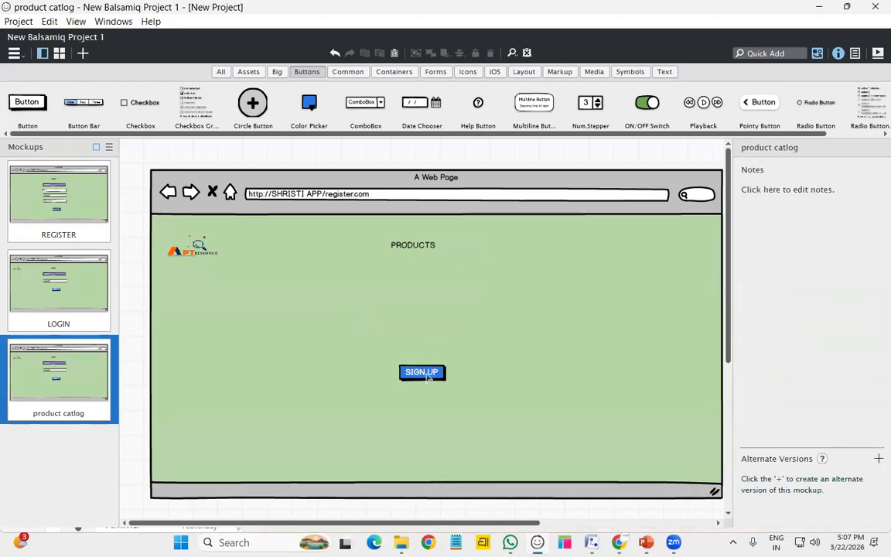
Relabel the LOGIN mockup's SIGN UP button to LOGIN
{"action": "left_click", "coordinate": [89, 313]}
{"action": "left_click", "coordinate": [415, 371]}
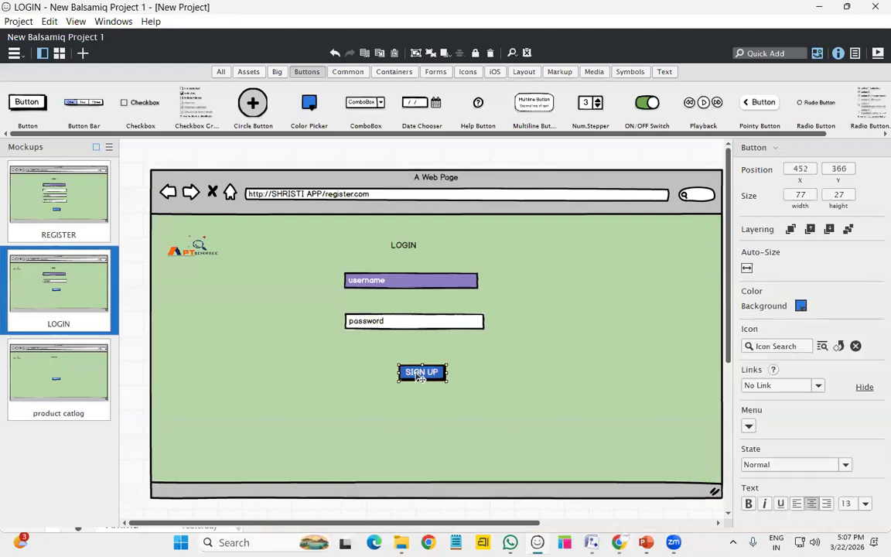
{"action": "double_click", "coordinate": [421, 376]}
{"action": "type", "text": "L"}
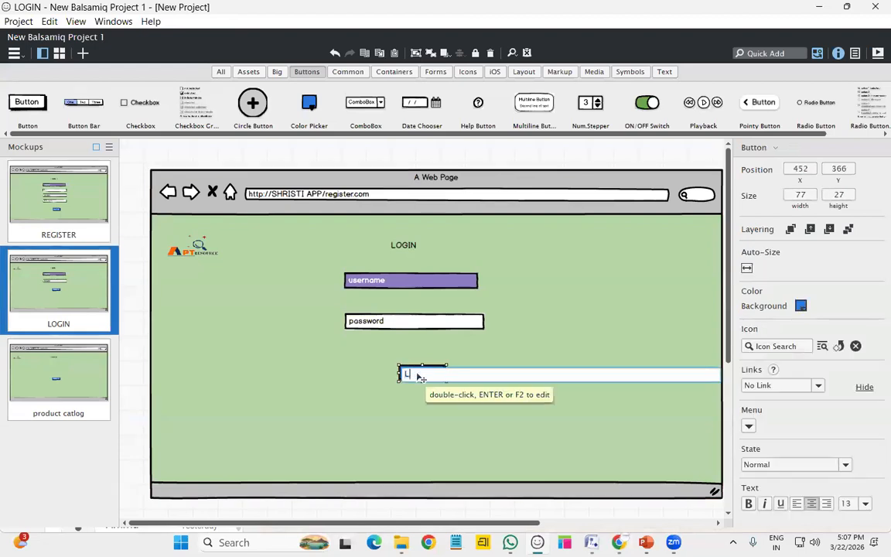
{"action": "type", "text": "OGIN"}
{"action": "key", "text": "Return"}
Move the product catlog's SIGN UP button further down the page
{"action": "left_click", "coordinate": [69, 374]}
{"action": "left_click", "coordinate": [430, 374]}
{"action": "left_click_drag", "start_coordinate": [434, 376], "coordinate": [427, 443]}
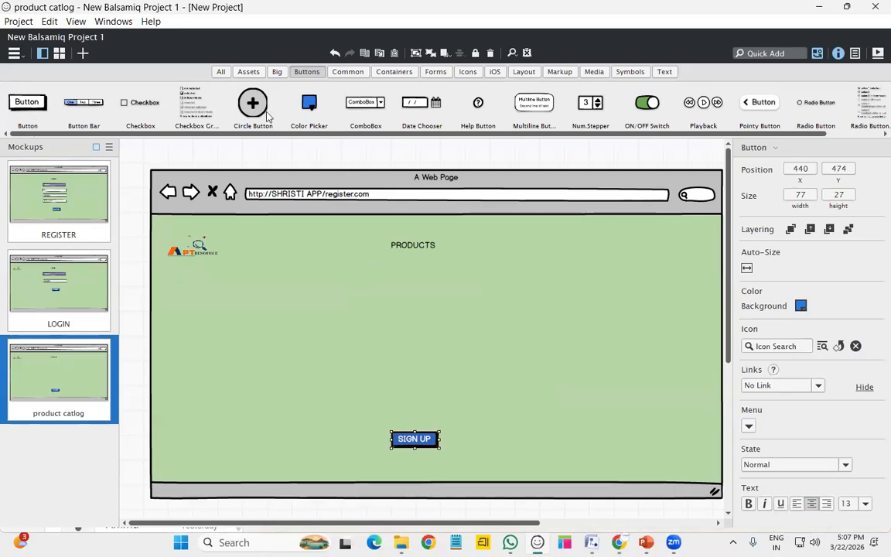
Drag three Text Input fields onto the product catlog page, stacked one below another
{"action": "left_click", "coordinate": [664, 72]}
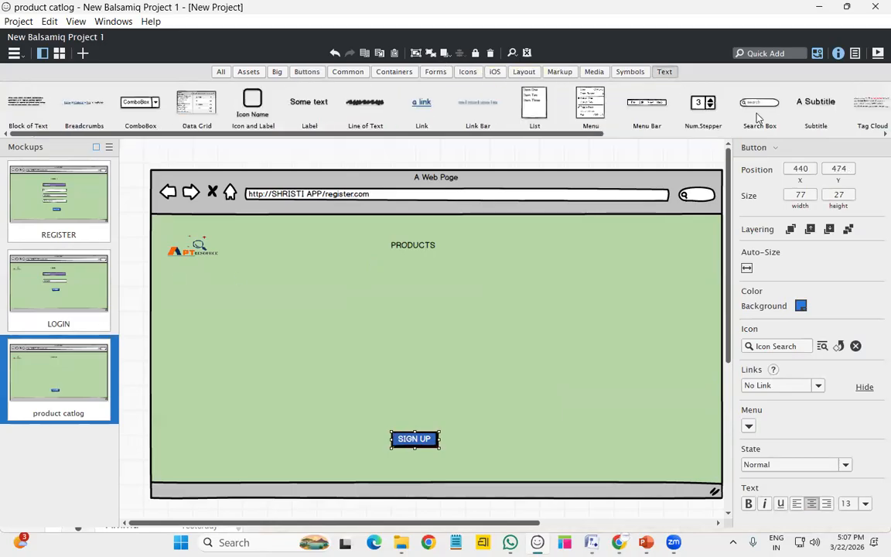
{"action": "left_click", "coordinate": [692, 135]}
{"action": "left_click_drag", "start_coordinate": [647, 104], "coordinate": [387, 290]}
{"action": "left_click_drag", "start_coordinate": [407, 366], "coordinate": [345, 335]}
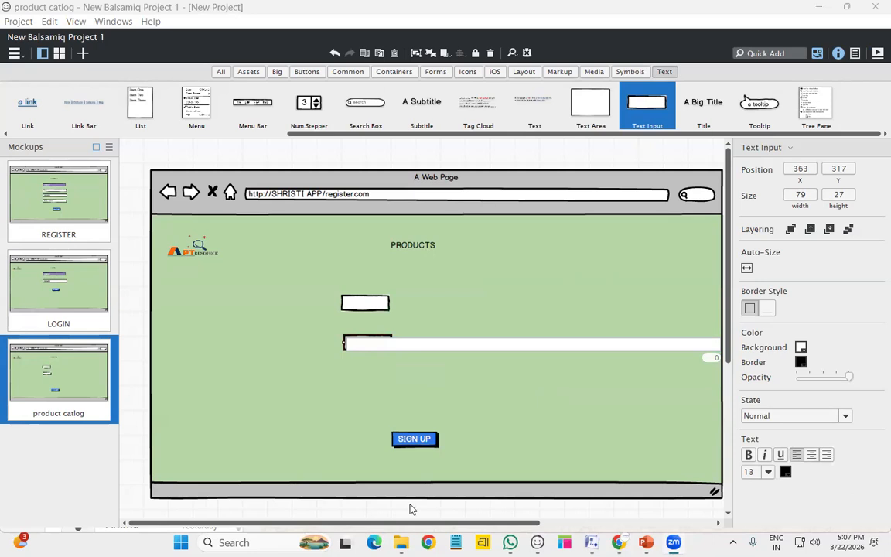
{"action": "left_click", "coordinate": [62, 309]}
{"action": "left_click", "coordinate": [62, 389]}
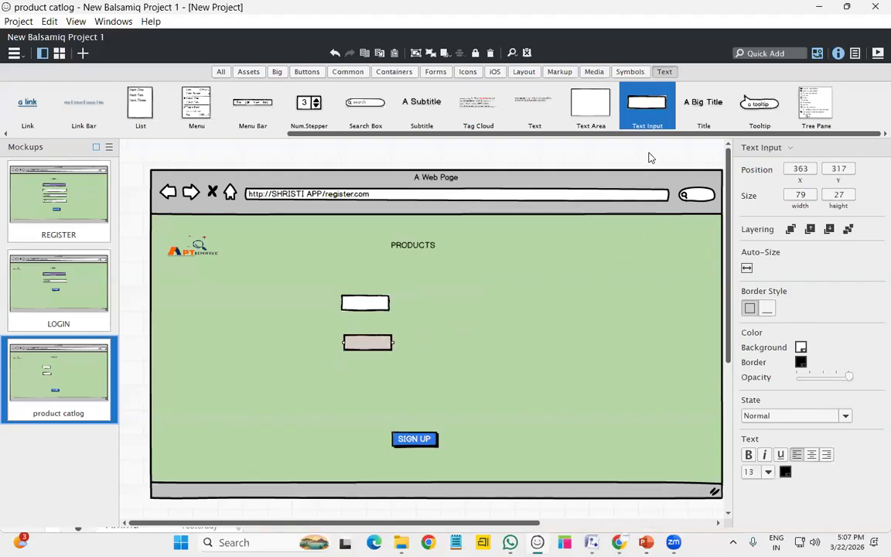
{"action": "left_click_drag", "start_coordinate": [645, 115], "coordinate": [347, 372]}
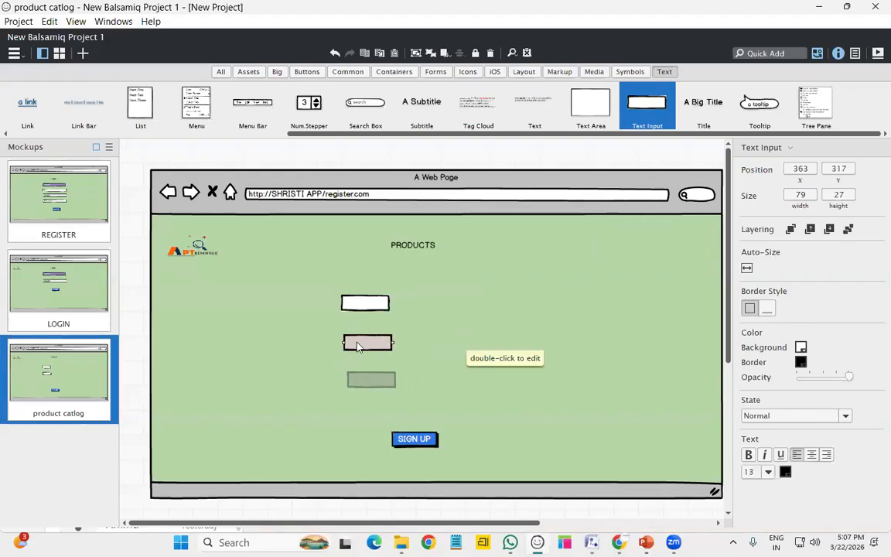
Label the first two fields SHIRTS and PANTS and widen both to matching widths
{"action": "double_click", "coordinate": [371, 304]}
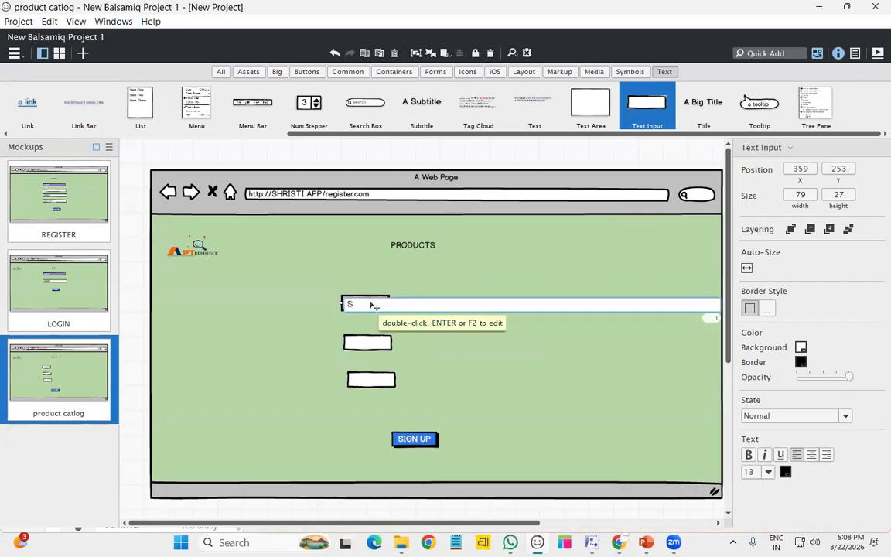
{"action": "key", "text": "Return"}
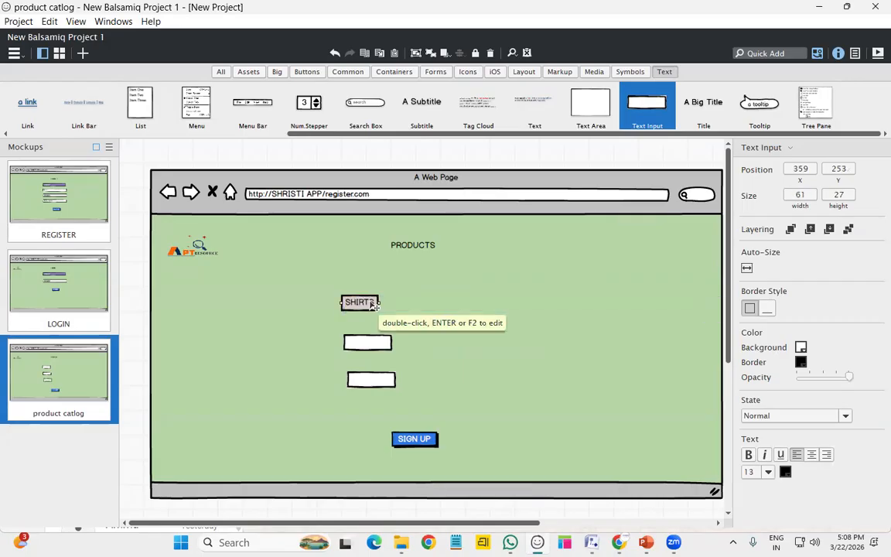
{"action": "double_click", "coordinate": [379, 344]}
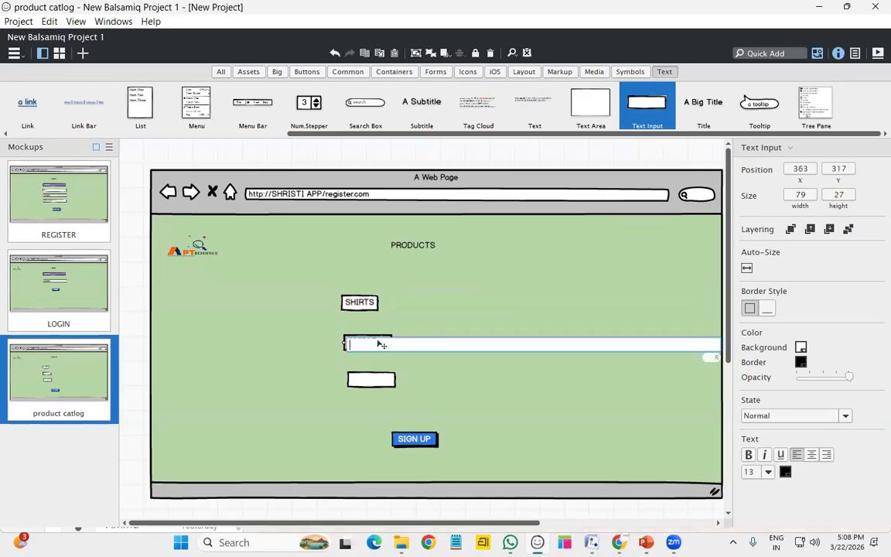
{"action": "key", "text": "Return"}
{"action": "left_click", "coordinate": [372, 303]}
{"action": "left_click_drag", "start_coordinate": [402, 303], "coordinate": [404, 303]}
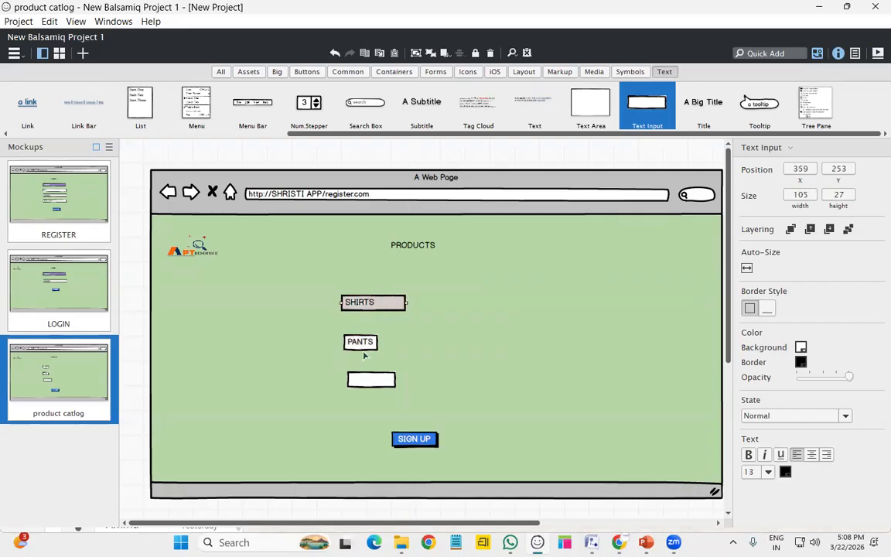
{"action": "left_click", "coordinate": [362, 341]}
{"action": "left_click_drag", "start_coordinate": [378, 342], "coordinate": [410, 343]}
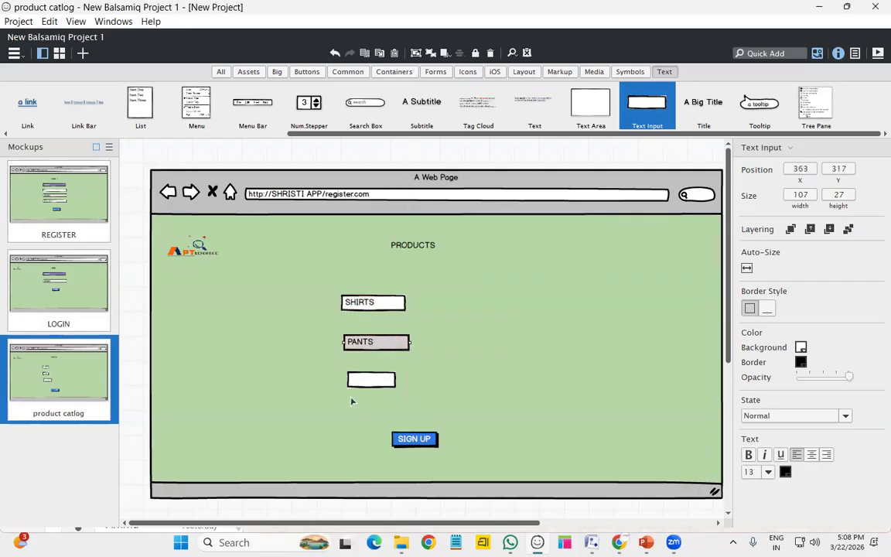
Label the third field SHOES and widen it to match the others
{"action": "left_click", "coordinate": [367, 381]}
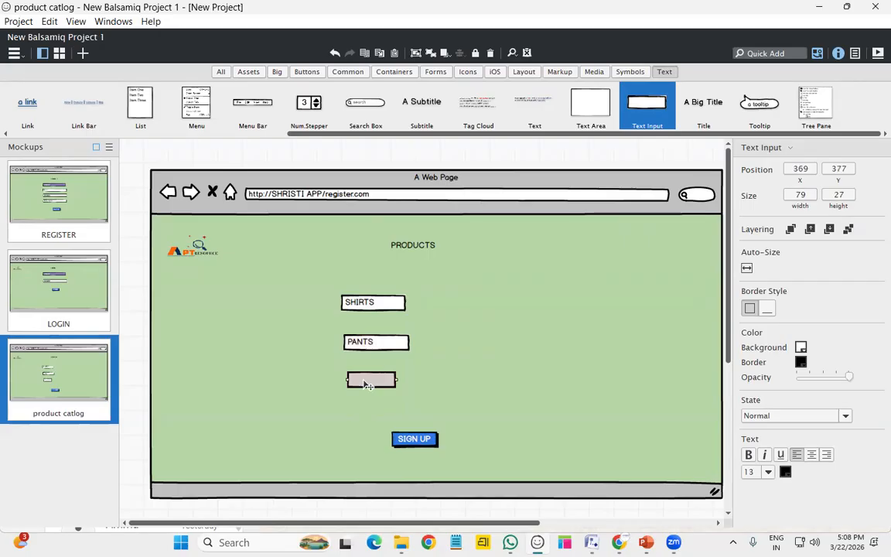
{"action": "double_click", "coordinate": [368, 385]}
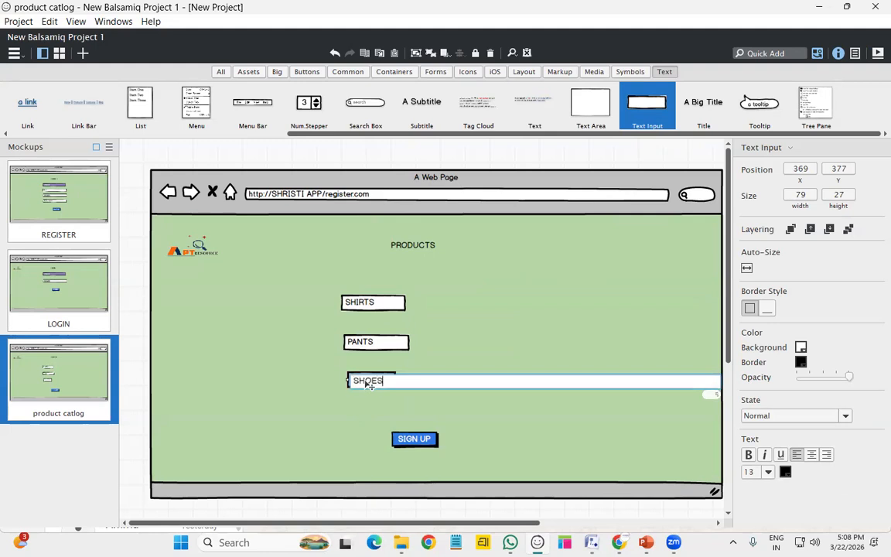
{"action": "key", "text": "Return"}
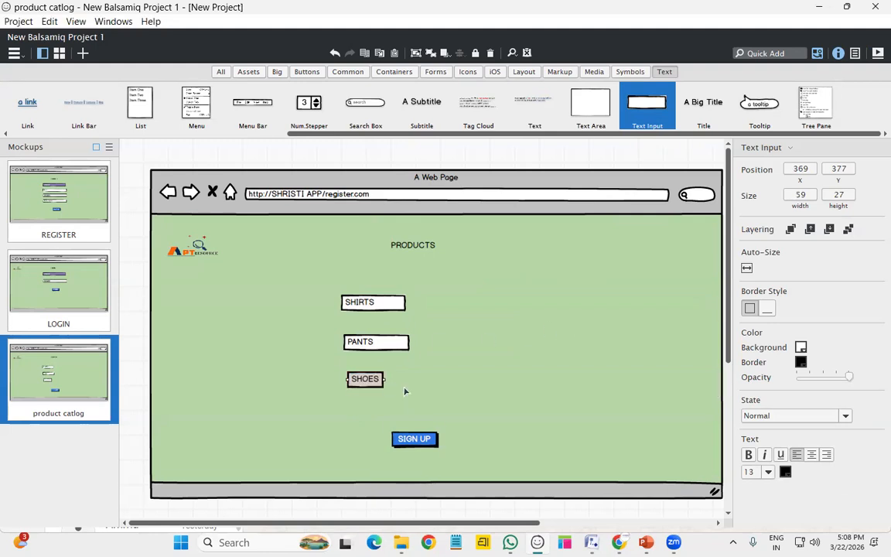
{"action": "left_click_drag", "start_coordinate": [385, 379], "coordinate": [408, 378]}
{"action": "left_click", "coordinate": [511, 314]}
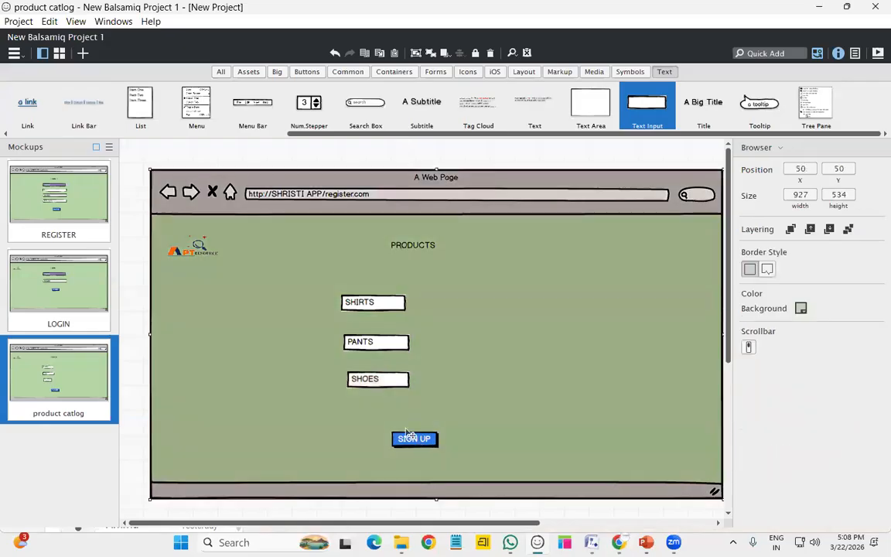
{"action": "left_click", "coordinate": [379, 306]}
Nudge SHIRTS left and move PANTS and SHOES left so all three fields line up
{"action": "key", "text": "Left"}
{"action": "key", "text": "Left"}
{"action": "key", "text": "Left"}
{"action": "key", "text": "Left"}
{"action": "key", "text": "Left"}
{"action": "key", "text": "Left"}
{"action": "key", "text": "Left"}
{"action": "key", "text": "Left"}
{"action": "key", "text": "Left"}
{"action": "key", "text": "Left"}
{"action": "key", "text": "Left"}
{"action": "key", "text": "Left"}
{"action": "key", "text": "Left"}
{"action": "key", "text": "Left"}
{"action": "key", "text": "Left"}
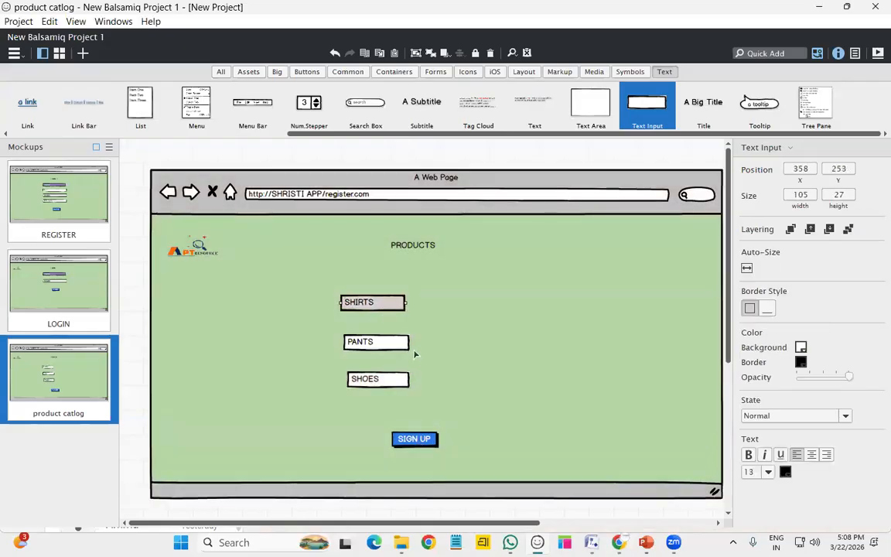
{"action": "mouse_move", "coordinate": [369, 343]}
{"action": "left_mouse_down"}
{"action": "mouse_move", "coordinate": [352, 343]}
{"action": "mouse_move", "coordinate": [360, 346]}
{"action": "left_mouse_up"}
{"action": "mouse_move", "coordinate": [374, 382]}
{"action": "left_mouse_down"}
{"action": "mouse_move", "coordinate": [346, 381]}
{"action": "mouse_move", "coordinate": [358, 387]}
{"action": "left_mouse_up"}
{"action": "left_click", "coordinate": [463, 333]}
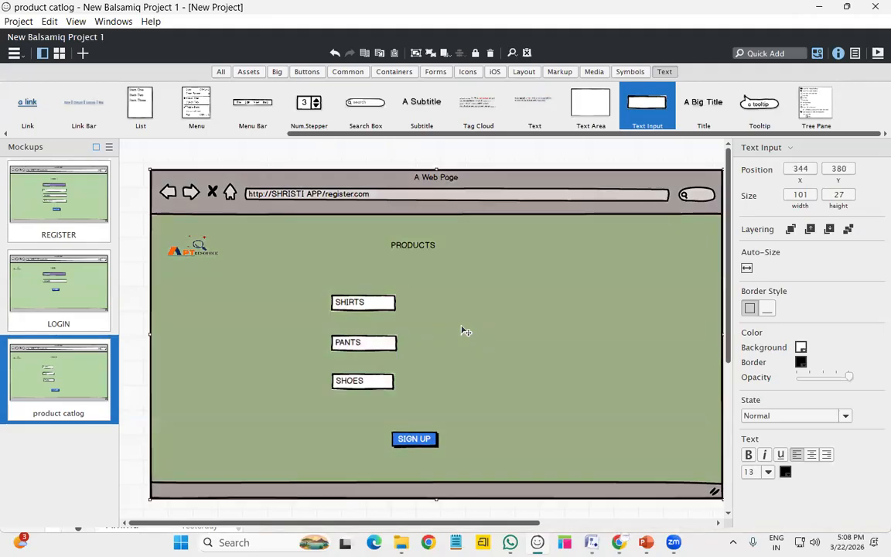
Place Num.Stepper controls showing 3 beside SHIRTS, PANTS and SHOES, plus a price text by SHIRTS
{"action": "left_click_drag", "start_coordinate": [321, 116], "coordinate": [433, 301]}
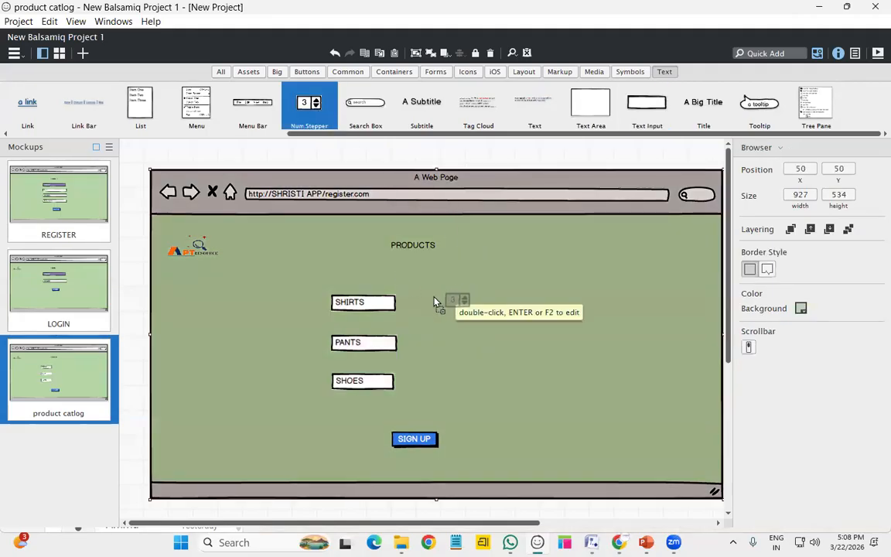
{"action": "double_click", "coordinate": [434, 302]}
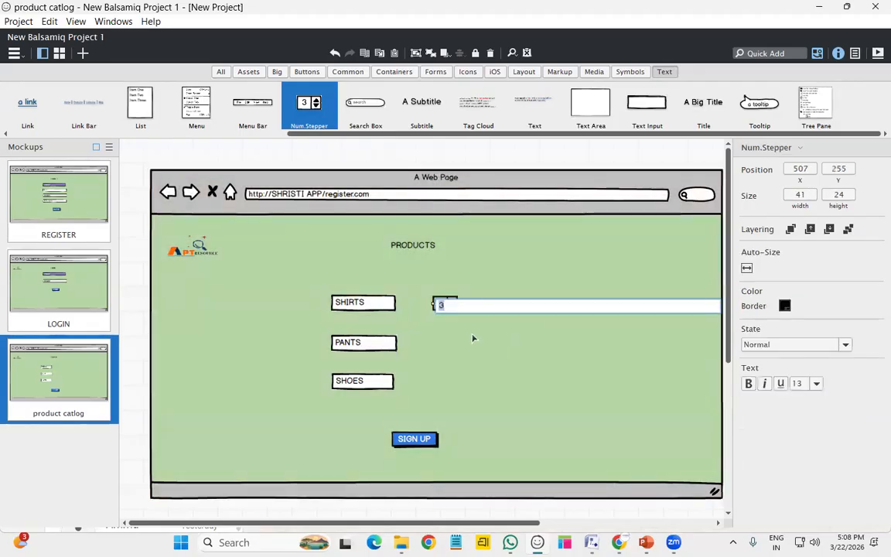
{"action": "key", "text": "Return"}
{"action": "left_click_drag", "start_coordinate": [305, 112], "coordinate": [433, 343]}
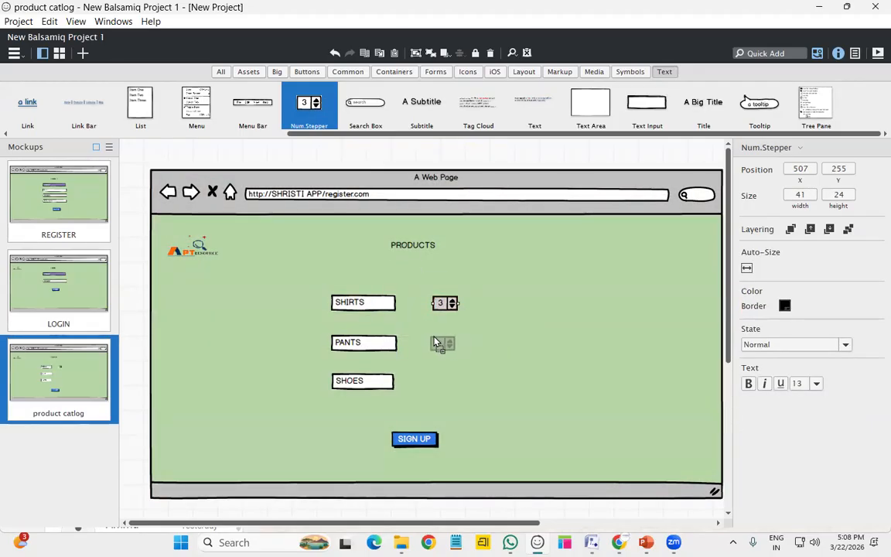
{"action": "double_click", "coordinate": [443, 343]}
{"action": "left_click_drag", "start_coordinate": [442, 400], "coordinate": [440, 386]}
{"action": "left_click_drag", "start_coordinate": [420, 105], "coordinate": [503, 302]}
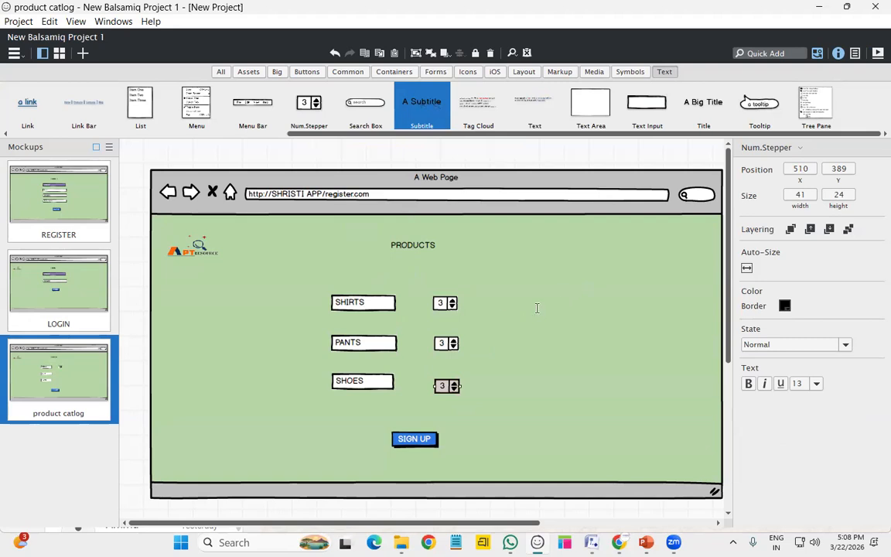
Set the SHIRTS price to 500 and copy it into the PANTS and SHOES rows
{"action": "type", "text": "50"}
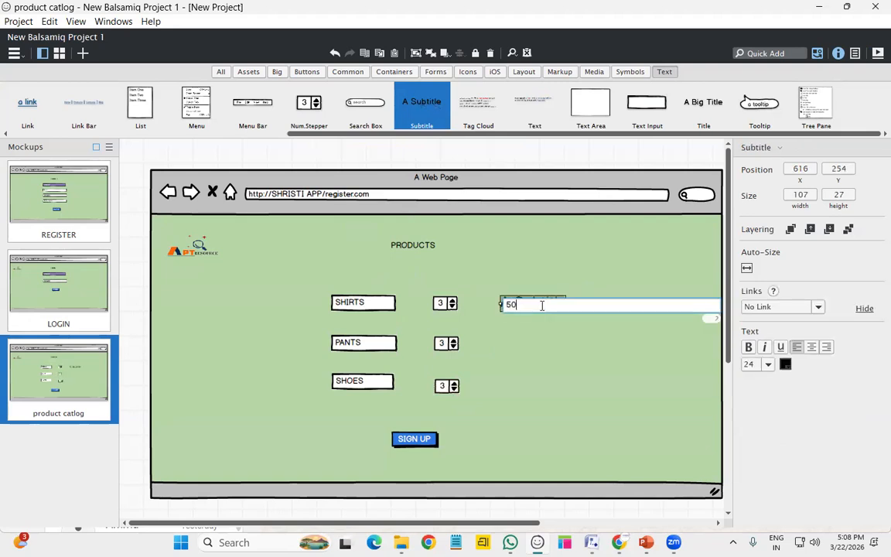
{"action": "key", "text": "Return"}
{"action": "left_click", "coordinate": [571, 356]}
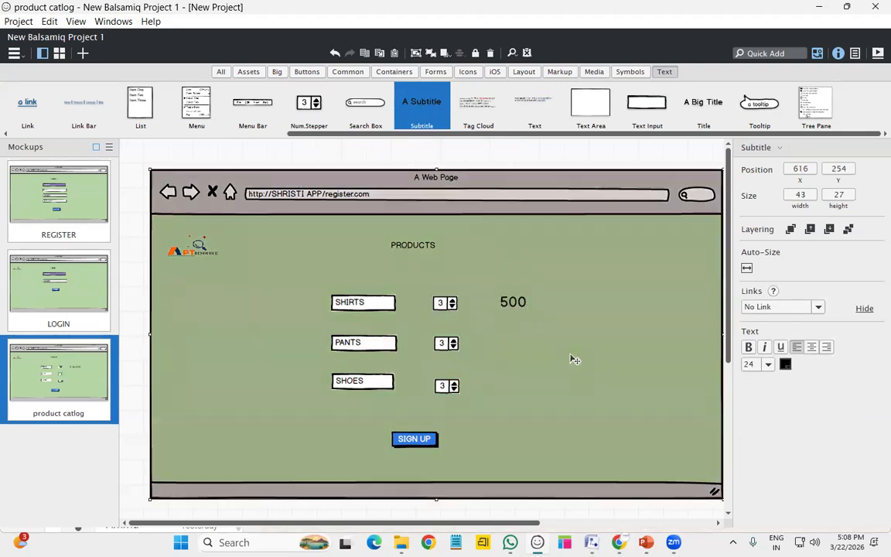
{"action": "left_click", "coordinate": [514, 305]}
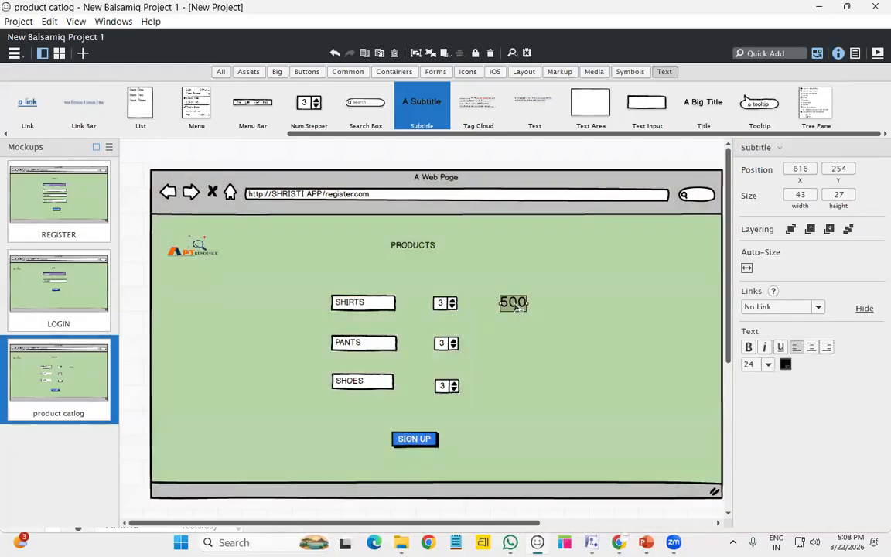
{"action": "left_click_drag", "start_coordinate": [515, 307], "coordinate": [517, 394]}
{"action": "left_click_drag", "start_coordinate": [518, 308], "coordinate": [520, 350]}
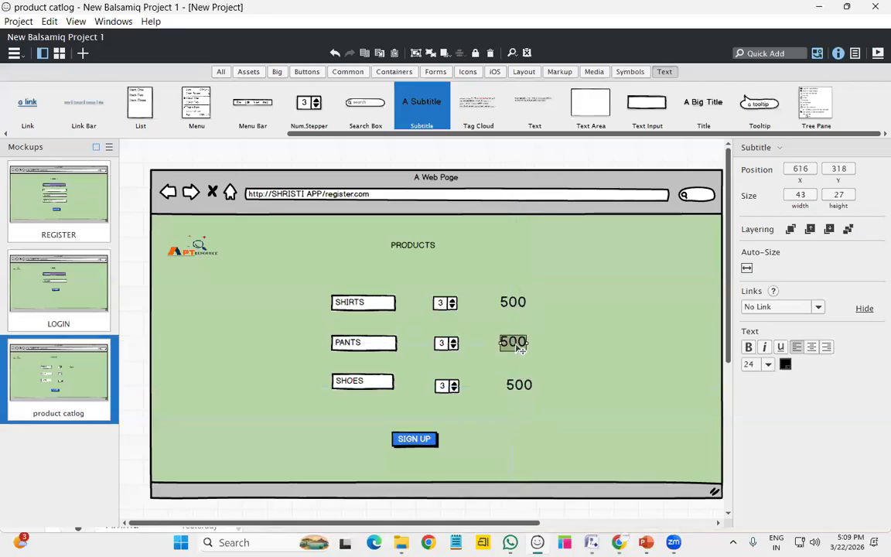
Change the copied prices to 800 for PANTS and 1000 for SHOES, aligning 1000 with the others
{"action": "double_click", "coordinate": [520, 350]}
{"action": "type", "text": "800"}
{"action": "key", "text": "Return"}
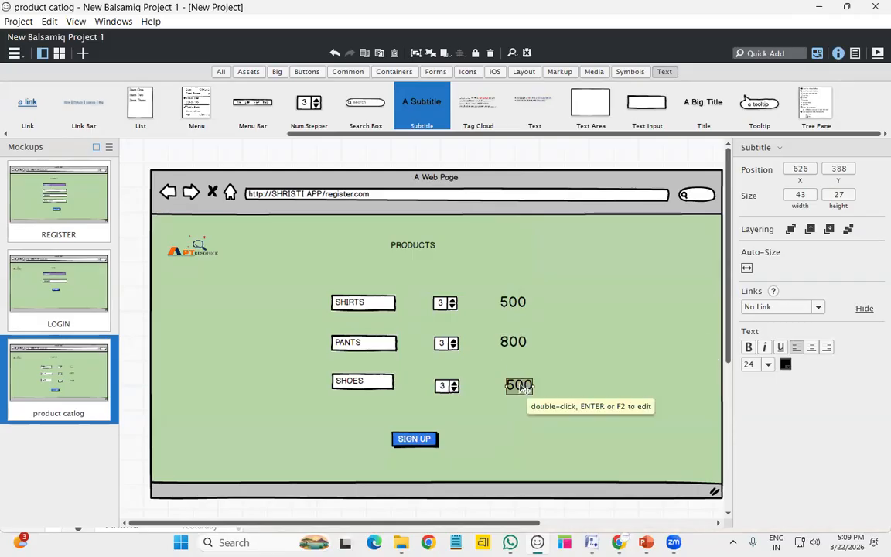
{"action": "left_click", "coordinate": [512, 371]}
{"action": "left_click", "coordinate": [520, 387]}
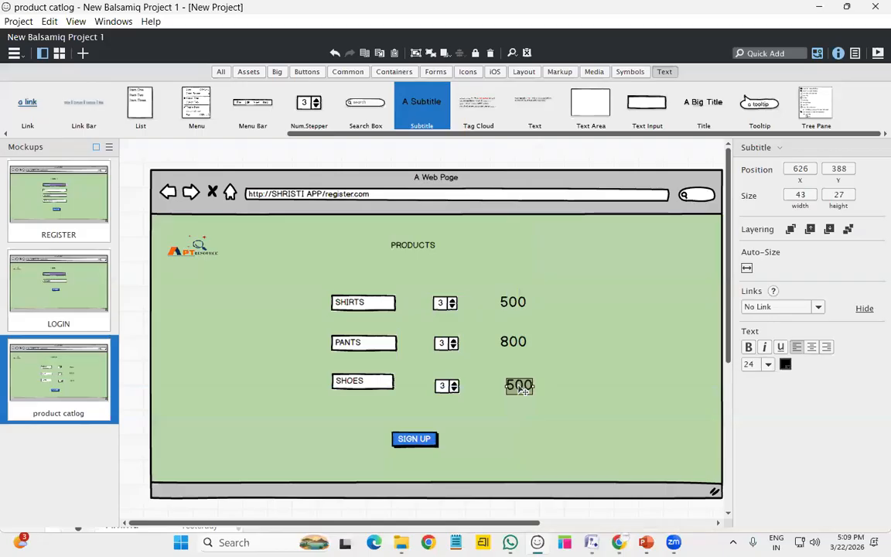
{"action": "double_click", "coordinate": [524, 391]}
{"action": "type", "text": "100"}
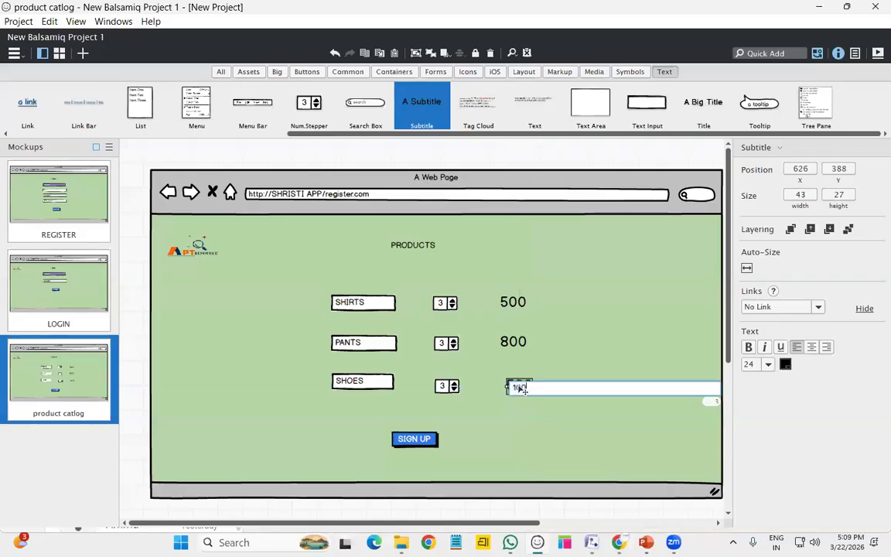
{"action": "type", "text": "0"}
{"action": "key", "text": "Return"}
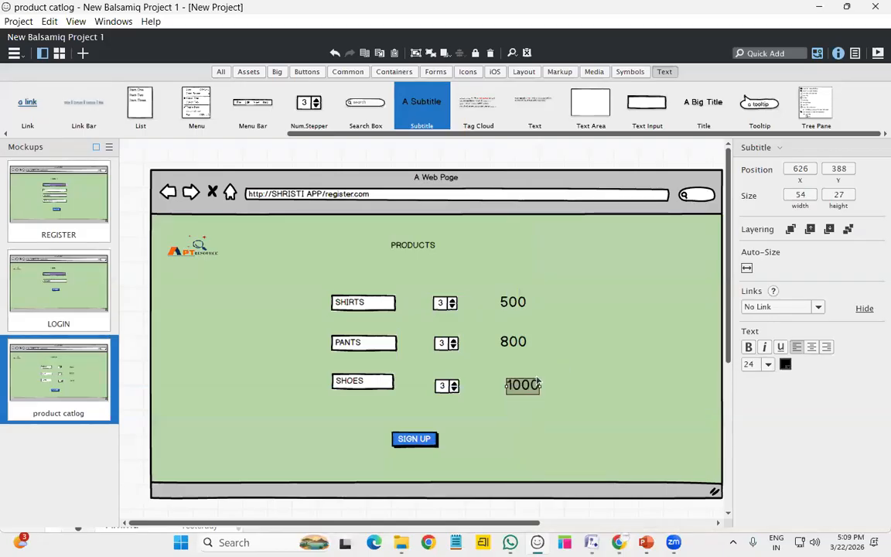
{"action": "key", "text": "Left"}
{"action": "key", "text": "Left"}
{"action": "key", "text": "Left"}
{"action": "key", "text": "Left"}
{"action": "key", "text": "Left"}
{"action": "key", "text": "Left"}
{"action": "key", "text": "Left"}
{"action": "key", "text": "Left"}
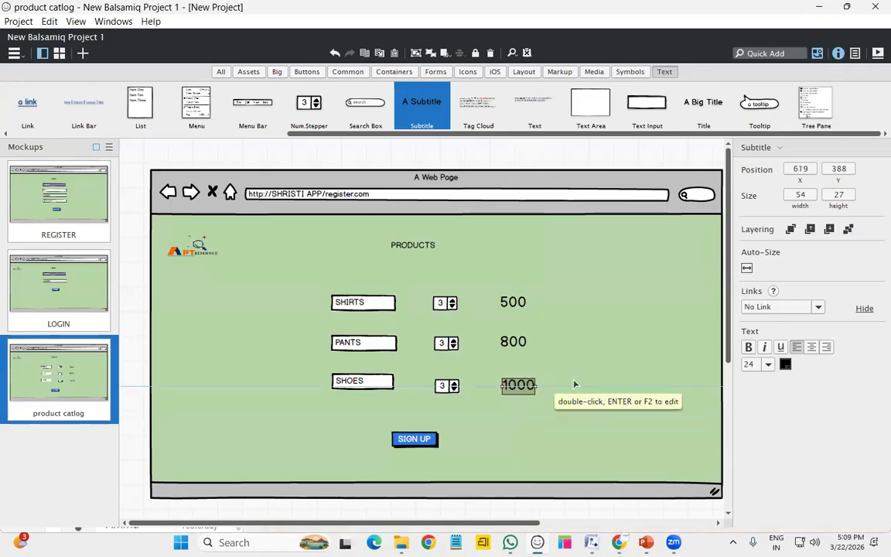
{"action": "left_click", "coordinate": [504, 325]}
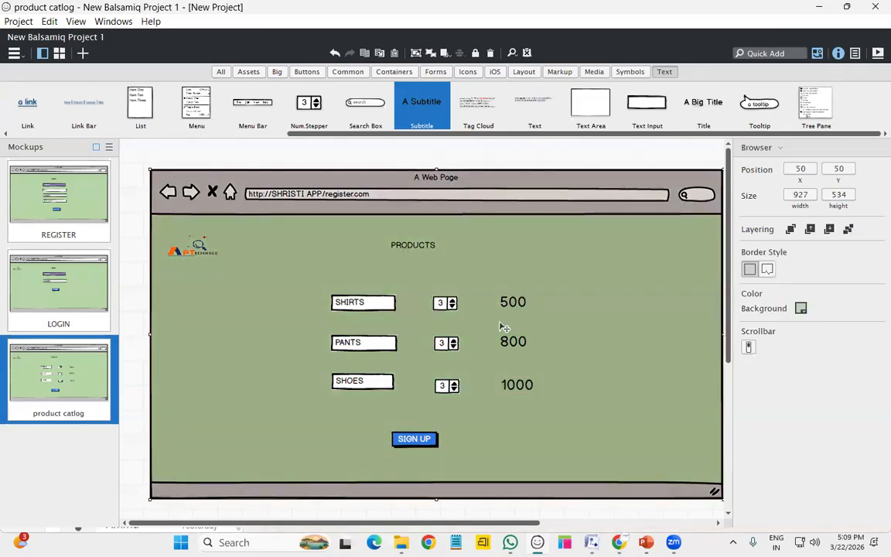
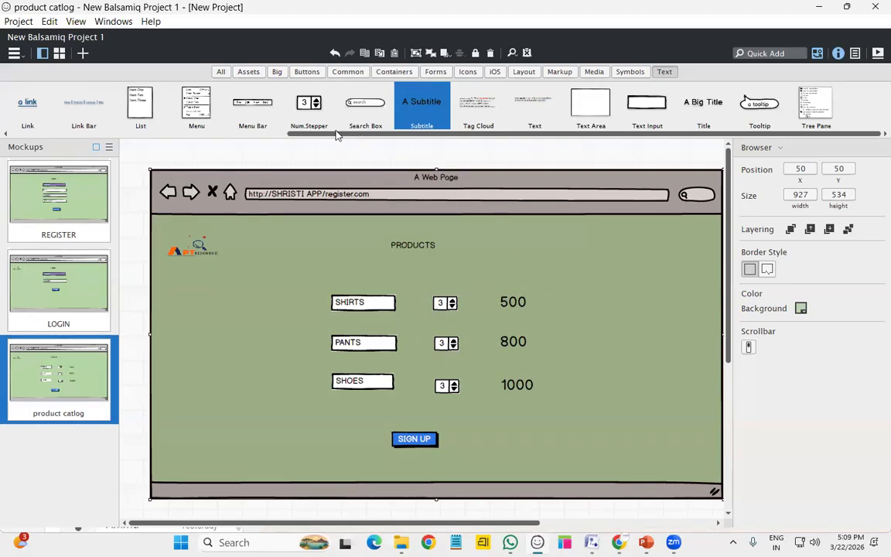
Place a radio button beside the 500 price and clear its label
{"action": "scroll", "coordinate": [232, 128], "scroll_direction": "left", "scroll_amount": 5}
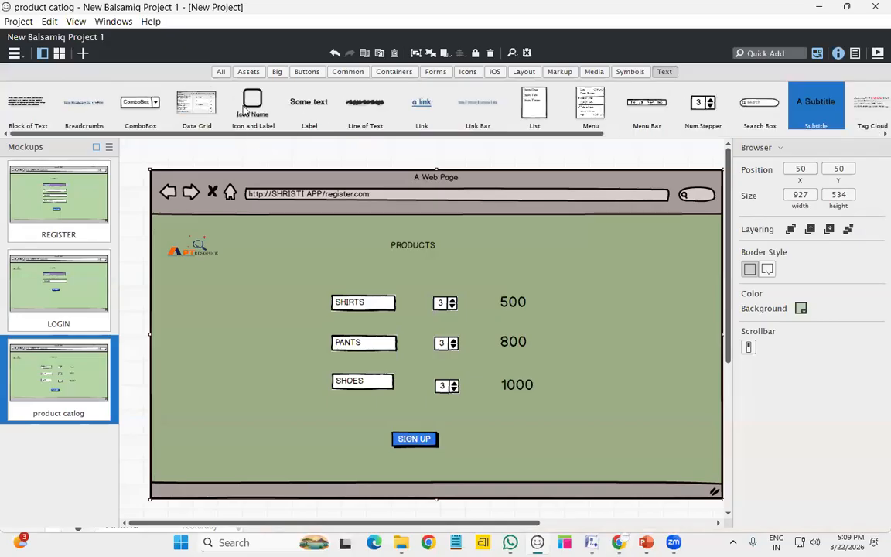
{"action": "left_click", "coordinate": [314, 71]}
{"action": "mouse_move", "coordinate": [121, 100]}
{"action": "left_mouse_down"}
{"action": "mouse_move", "coordinate": [256, 176]}
{"action": "mouse_move", "coordinate": [591, 258]}
{"action": "mouse_move", "coordinate": [591, 269]}
{"action": "mouse_move", "coordinate": [573, 299]}
{"action": "mouse_move", "coordinate": [168, 73]}
{"action": "mouse_move", "coordinate": [131, 98]}
{"action": "left_mouse_up"}
{"action": "mouse_move", "coordinate": [645, 102]}
{"action": "left_mouse_down"}
{"action": "mouse_move", "coordinate": [581, 293]}
{"action": "mouse_move", "coordinate": [631, 164]}
{"action": "mouse_move", "coordinate": [635, 109]}
{"action": "left_mouse_up"}
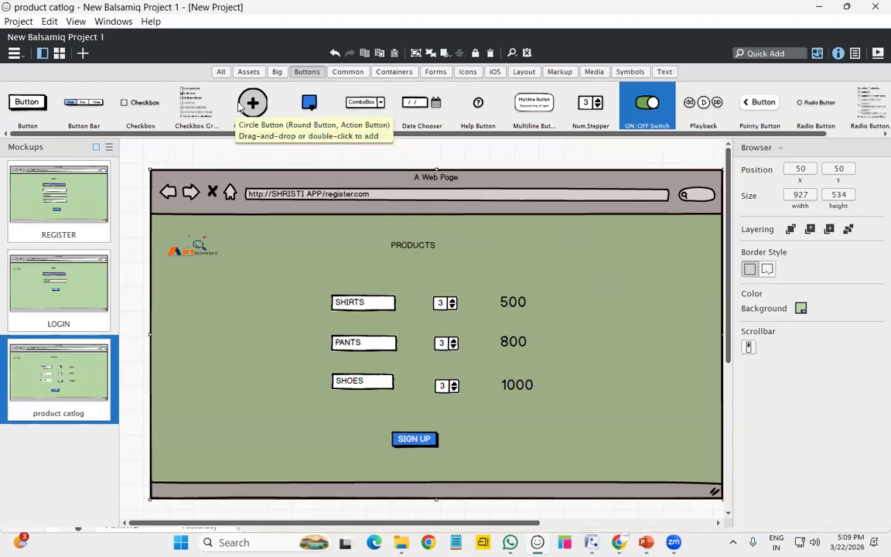
{"action": "left_click_drag", "start_coordinate": [814, 100], "coordinate": [586, 312]}
{"action": "key", "text": "Return"}
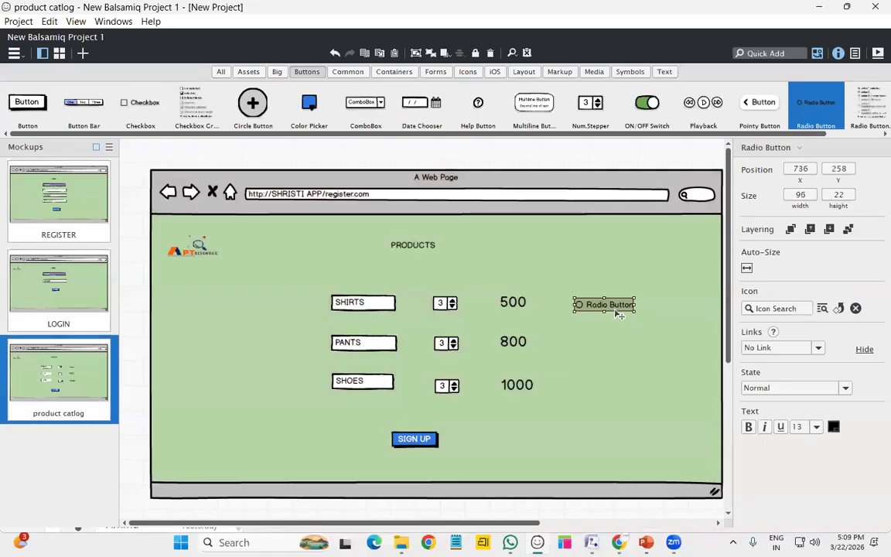
{"action": "double_click", "coordinate": [620, 308]}
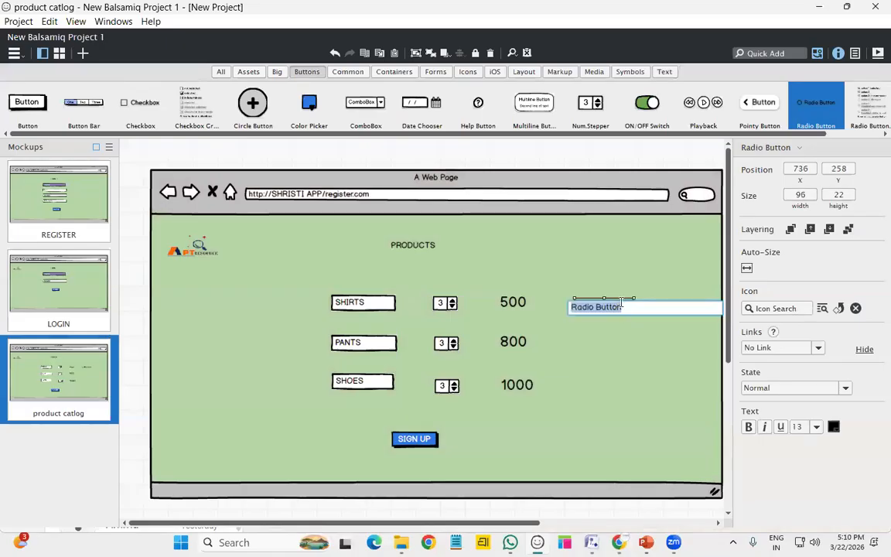
{"action": "key", "text": "BackSpace"}
{"action": "key", "text": "Return"}
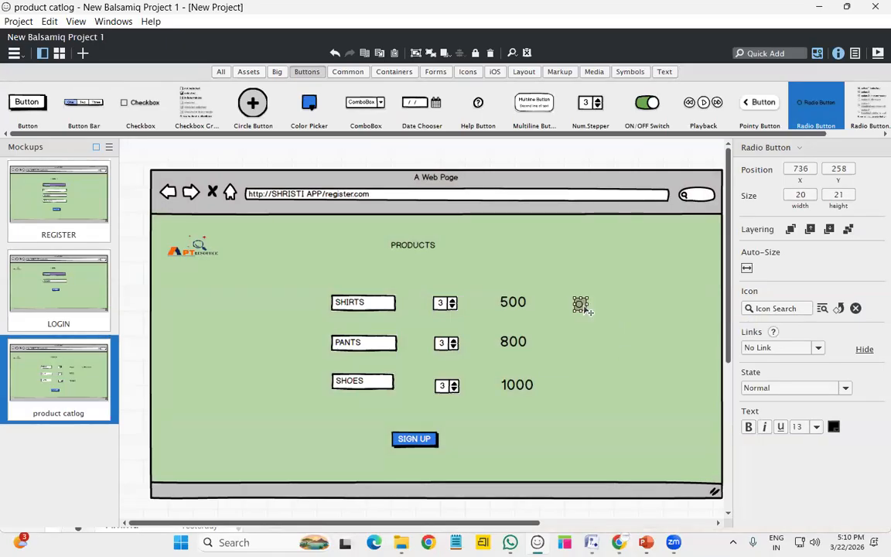
Position the radio buttons beside the 800 and 1000 prices
{"action": "left_click_drag", "start_coordinate": [580, 304], "coordinate": [581, 382]}
{"action": "left_click", "coordinate": [585, 313]}
{"action": "left_click_drag", "start_coordinate": [601, 314], "coordinate": [594, 348]}
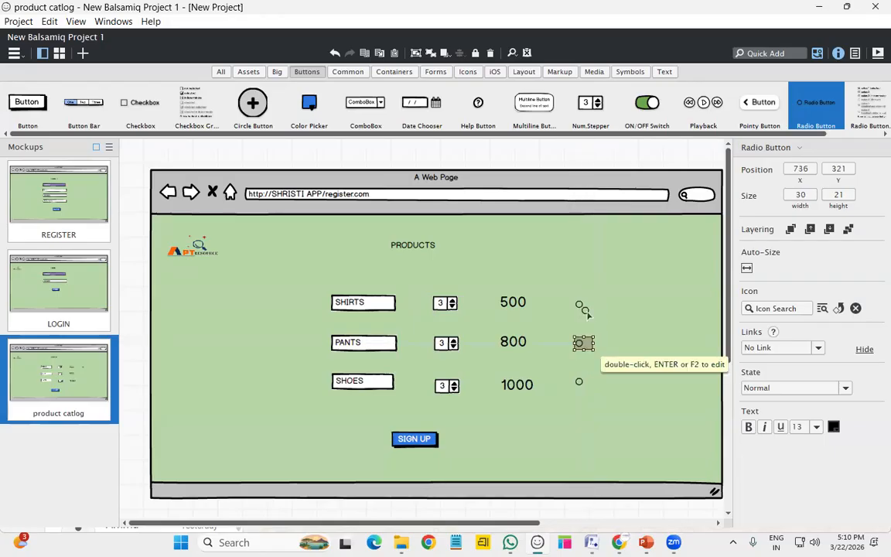
{"action": "left_click", "coordinate": [583, 322]}
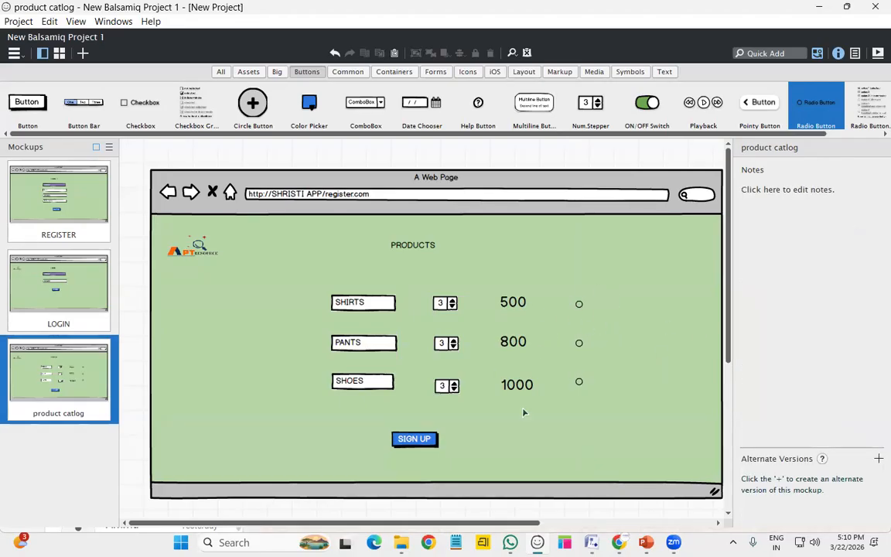
Relabel the SIGN UP button as ADD TO CART
{"action": "left_click", "coordinate": [424, 438]}
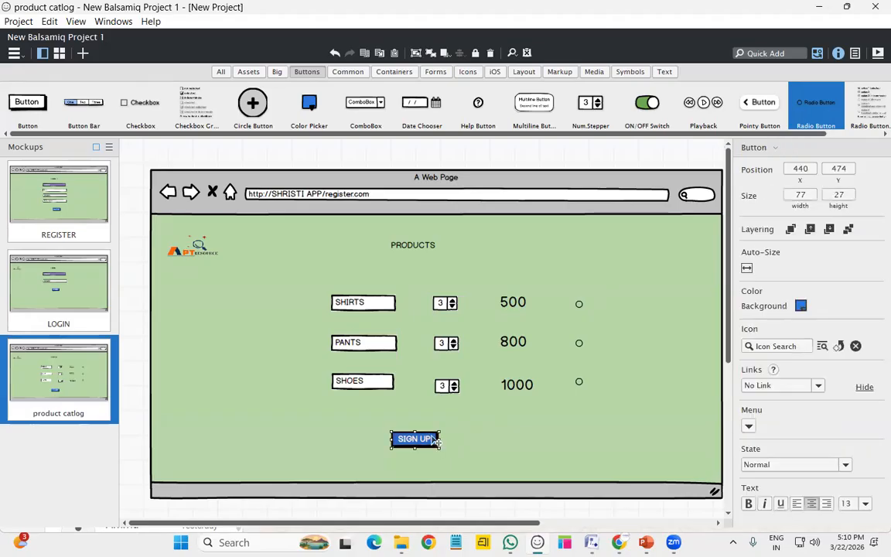
{"action": "double_click", "coordinate": [433, 439]}
{"action": "type", "text": "ADD TO CART"}
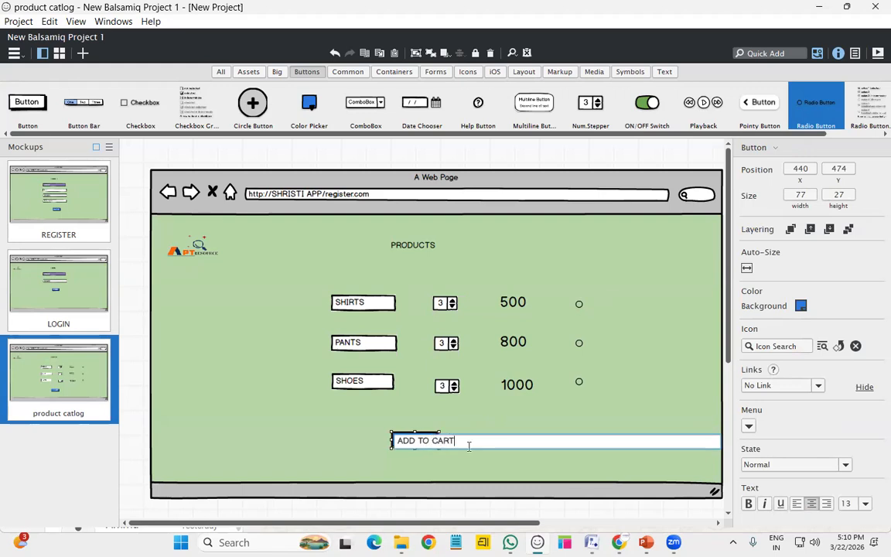
{"action": "key", "text": "Return"}
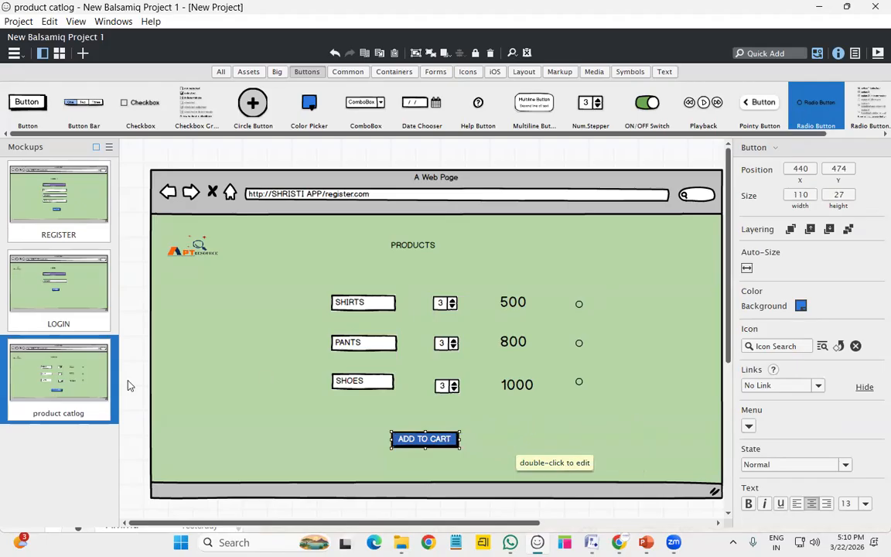
Duplicate the product catlog mockup and name the copy ADD TO CART
{"action": "right_click", "coordinate": [116, 413]}
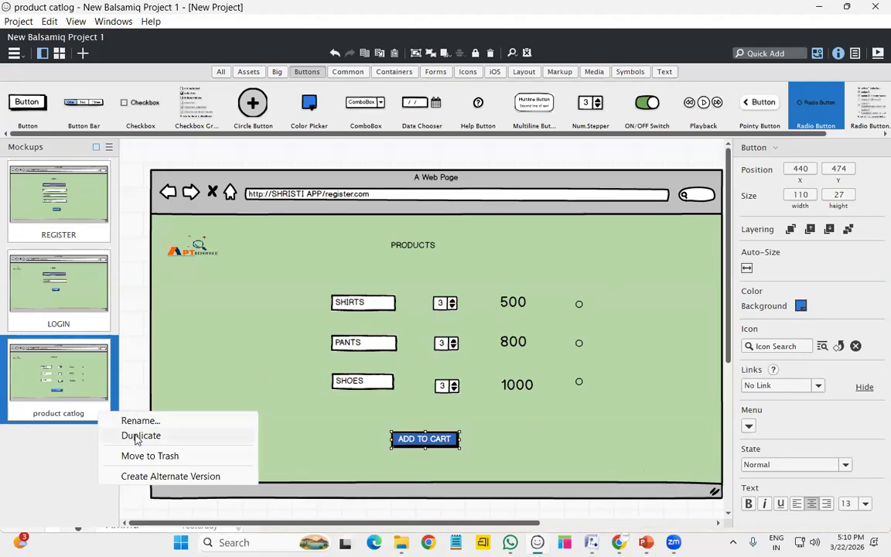
{"action": "left_click", "coordinate": [135, 433]}
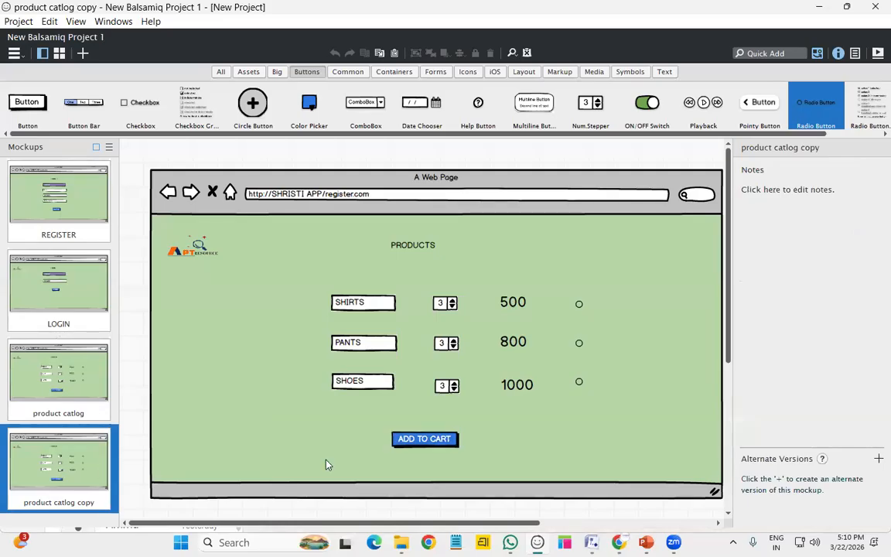
{"action": "right_click", "coordinate": [105, 504]}
{"action": "left_click", "coordinate": [172, 436]}
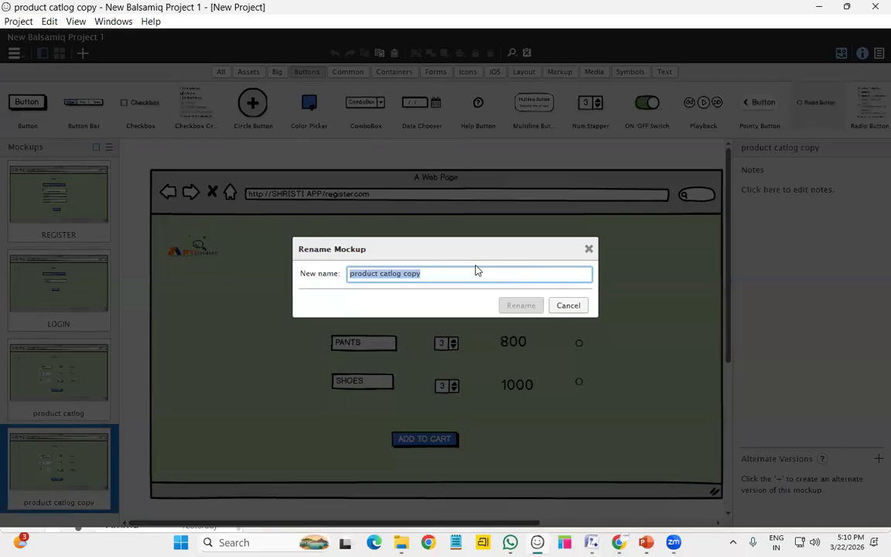
{"action": "type", "text": "ADD TO CART"}
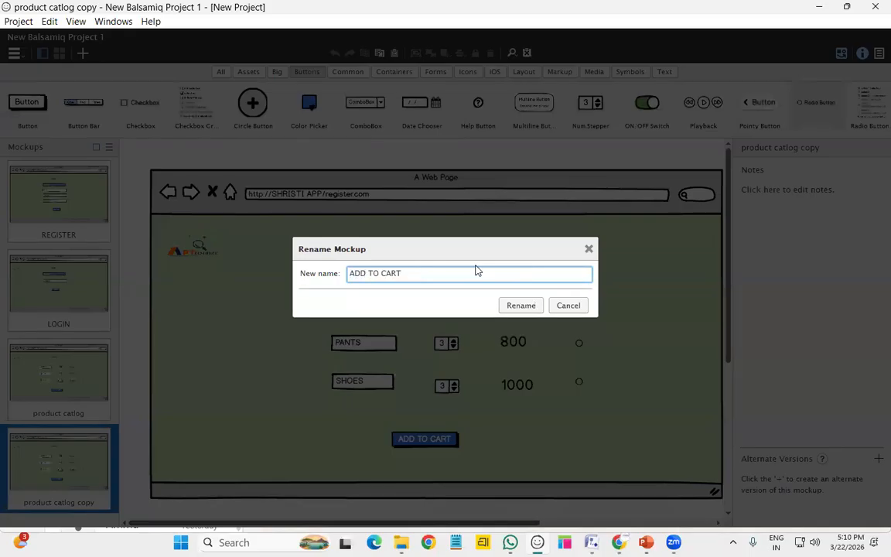
{"action": "key", "text": "Return"}
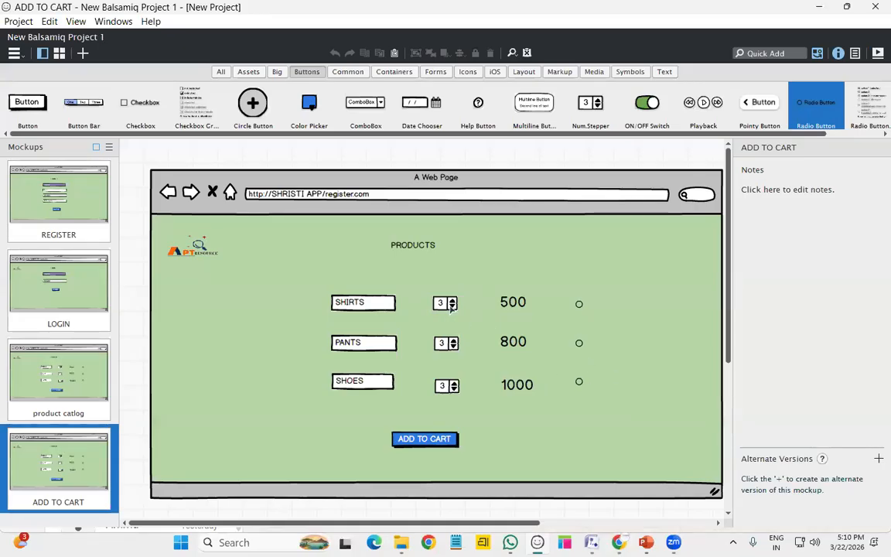
Delete the SHIRTS row: field, quantity stepper, 500 price and radio button
{"action": "left_click", "coordinate": [372, 305]}
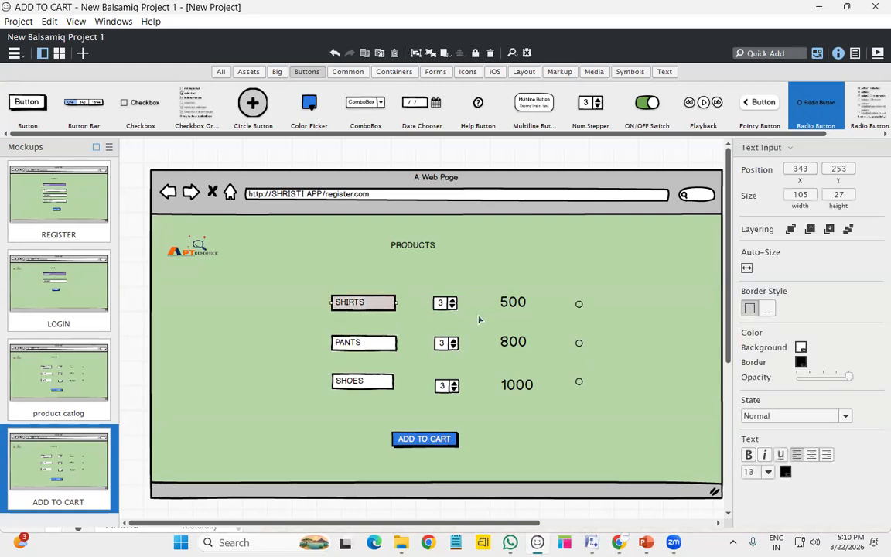
{"action": "left_click", "coordinate": [445, 303], "text": "shift"}
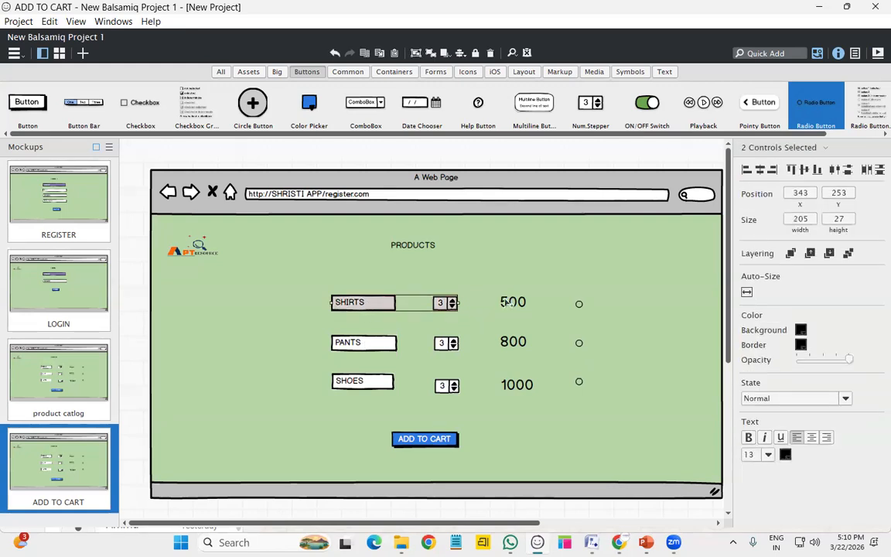
{"action": "left_click", "coordinate": [513, 303], "text": "shift"}
{"action": "left_click", "coordinate": [579, 305], "text": "shift"}
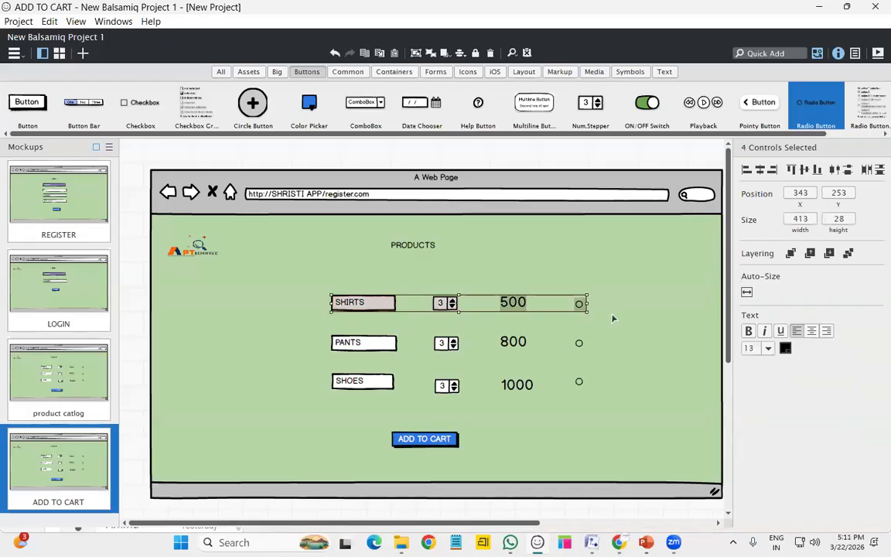
{"action": "key", "text": "Delete"}
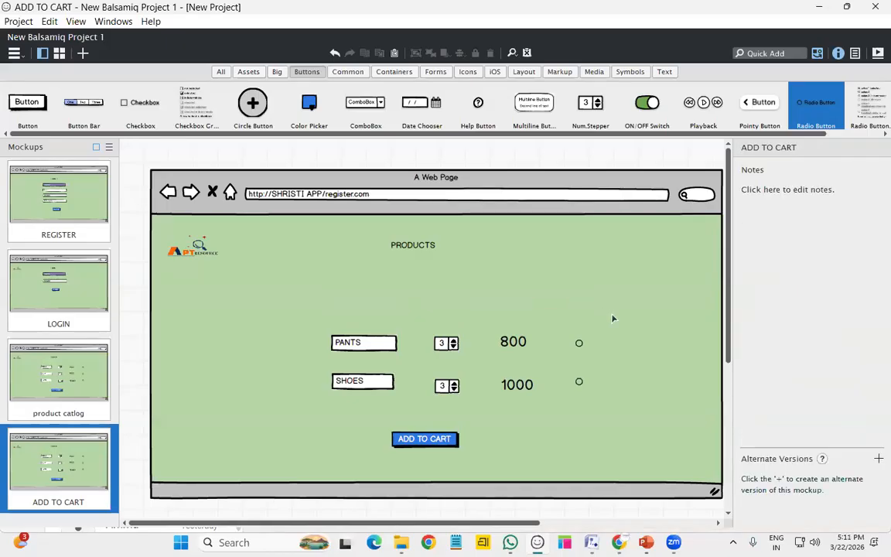
Move the PANTS and SHOES rows, with their steppers, prices and radio buttons, up
{"action": "left_click", "coordinate": [377, 349]}
{"action": "left_click", "coordinate": [586, 349], "text": "shift"}
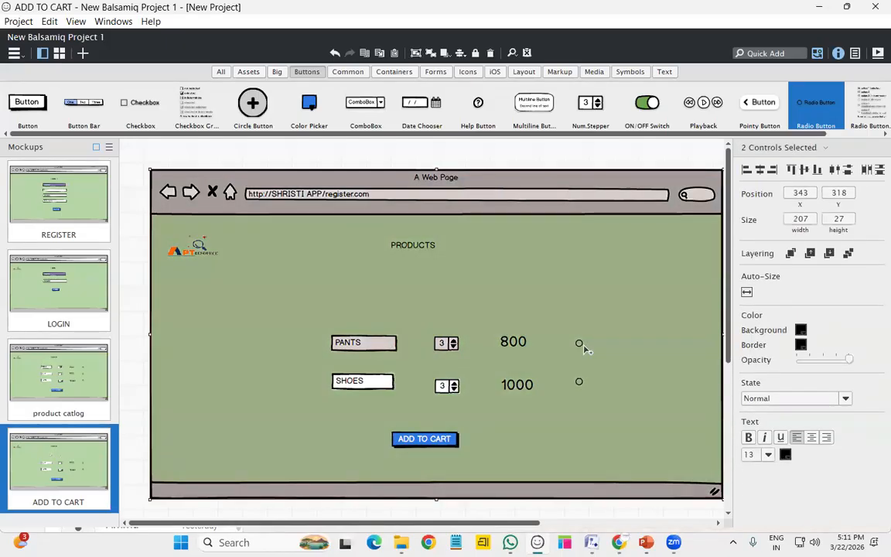
{"action": "left_click", "coordinate": [604, 321], "text": "shift"}
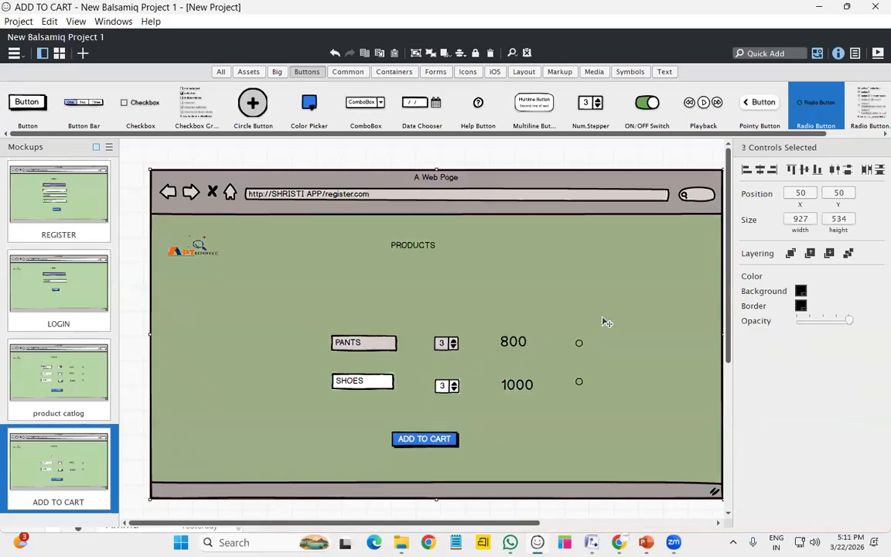
{"action": "left_click", "coordinate": [62, 380]}
{"action": "left_click", "coordinate": [62, 465]}
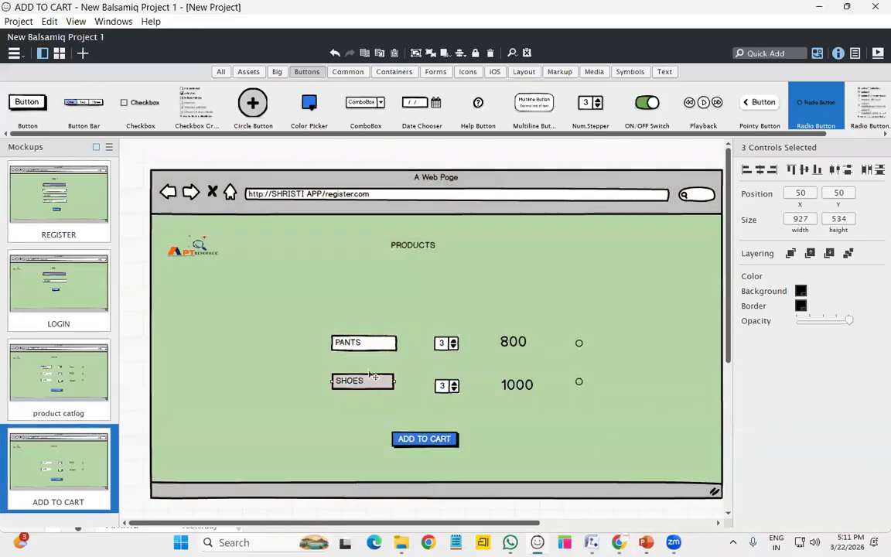
{"action": "left_click", "coordinate": [363, 342]}
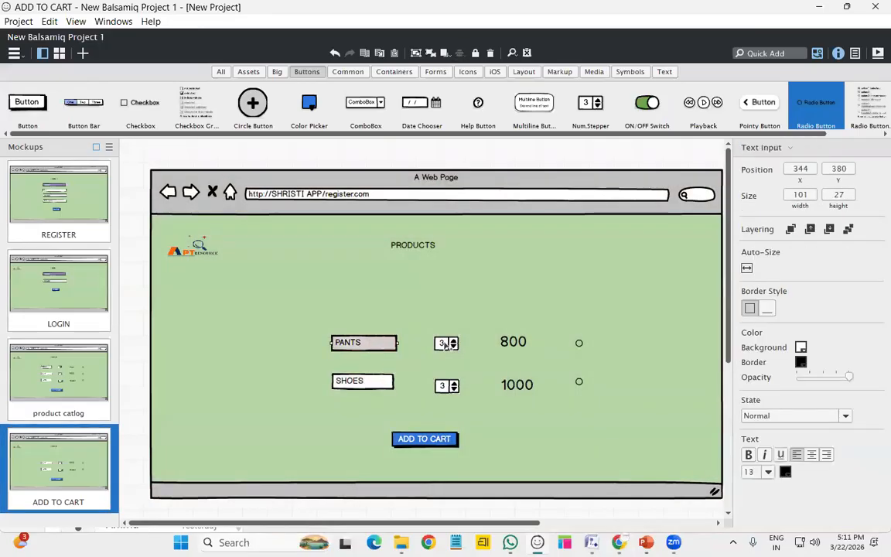
{"action": "left_click", "coordinate": [447, 343], "text": "shift"}
{"action": "left_click", "coordinate": [513, 341], "text": "shift"}
{"action": "left_click", "coordinate": [578, 343], "text": "shift"}
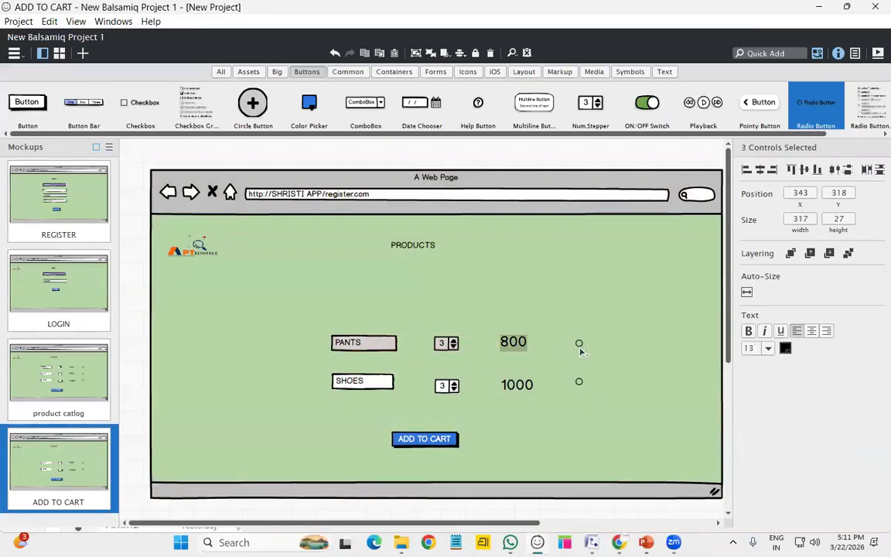
{"action": "left_click", "coordinate": [372, 382], "text": "shift"}
{"action": "left_click", "coordinate": [526, 385], "text": "shift"}
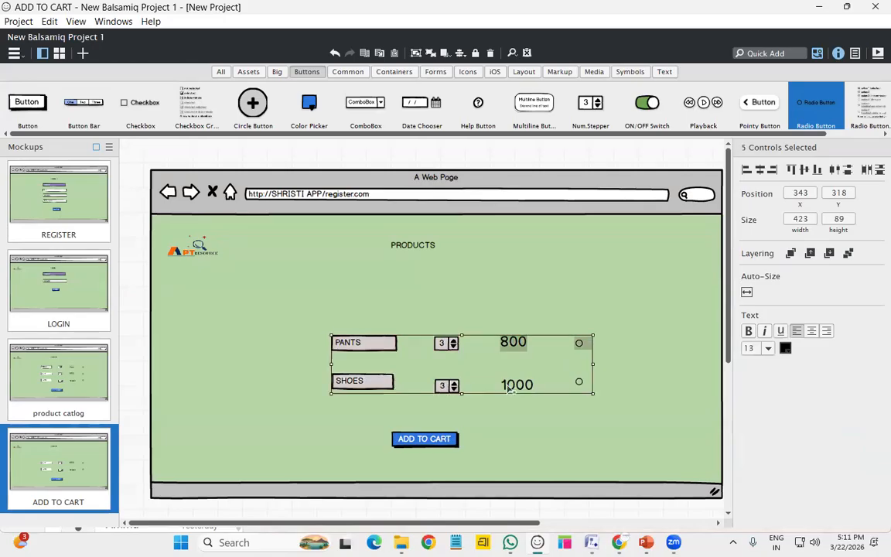
{"action": "left_click", "coordinate": [579, 382], "text": "shift"}
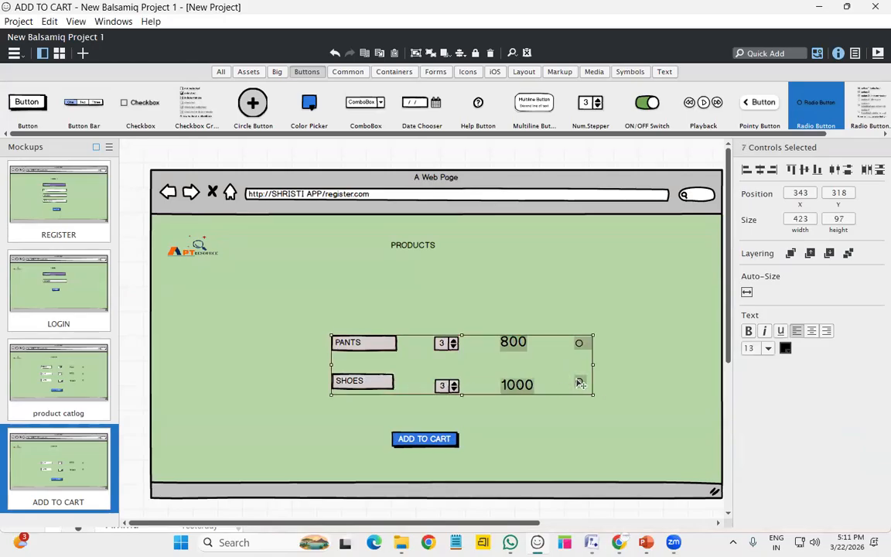
{"action": "key", "text": "Up"}
{"action": "key", "text": "Up"}
{"action": "key", "text": "Up"}
{"action": "key", "text": "Up"}
{"action": "key", "text": "Up"}
{"action": "key", "text": "Up"}
{"action": "key", "text": "Up"}
{"action": "key", "text": "Up"}
{"action": "key", "text": "Up"}
{"action": "key", "text": "Up"}
{"action": "key", "text": "Up"}
{"action": "key", "text": "Up"}
{"action": "key", "text": "Up"}
{"action": "key", "text": "Up"}
{"action": "key", "text": "Up"}
{"action": "key", "text": "Up"}
{"action": "key", "text": "Up"}
{"action": "key", "text": "Up"}
{"action": "key", "text": "Up"}
{"action": "key", "text": "Up"}
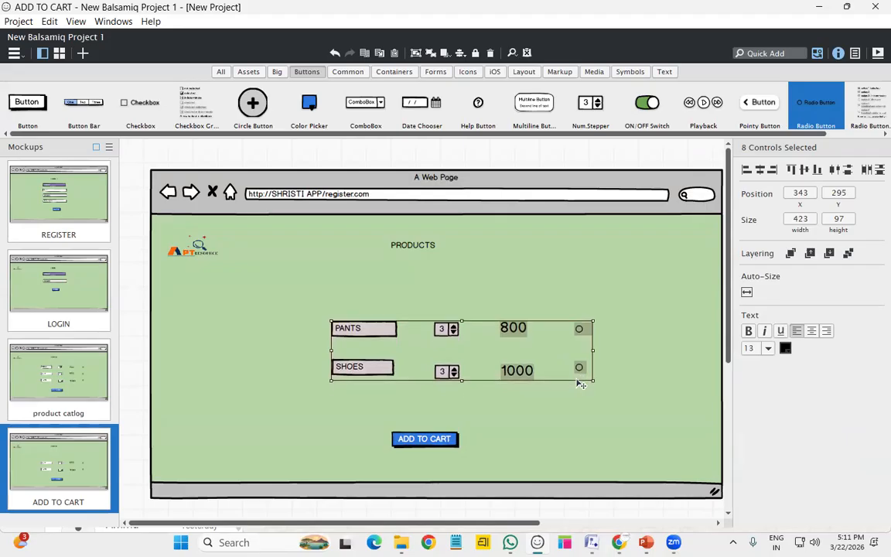
{"action": "key", "text": "Up"}
{"action": "key", "text": "Up"}
{"action": "key", "text": "Up"}
{"action": "key", "text": "Up"}
{"action": "key", "text": "Up"}
{"action": "key", "text": "Up"}
{"action": "key", "text": "Up"}
{"action": "key", "text": "Up"}
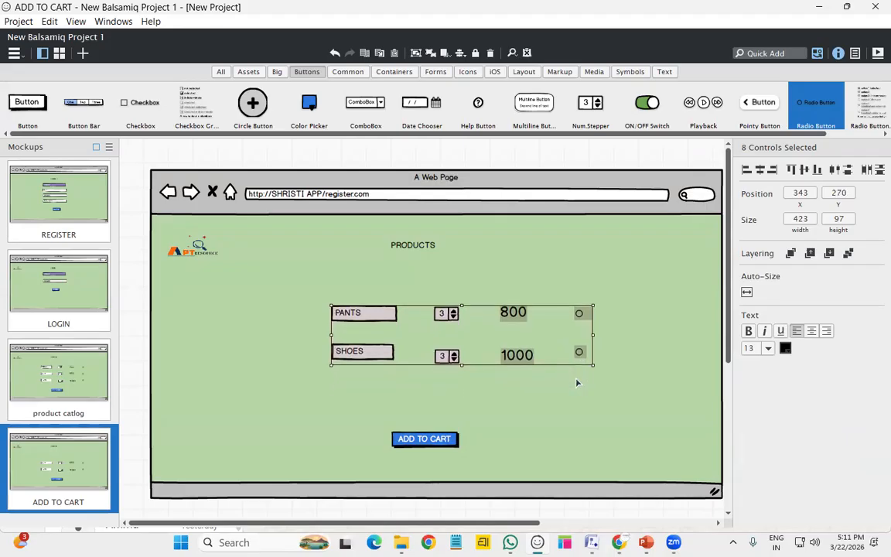
Relabel the ADD TO CART button as PAYMENT
{"action": "left_click", "coordinate": [429, 439]}
{"action": "double_click", "coordinate": [431, 441]}
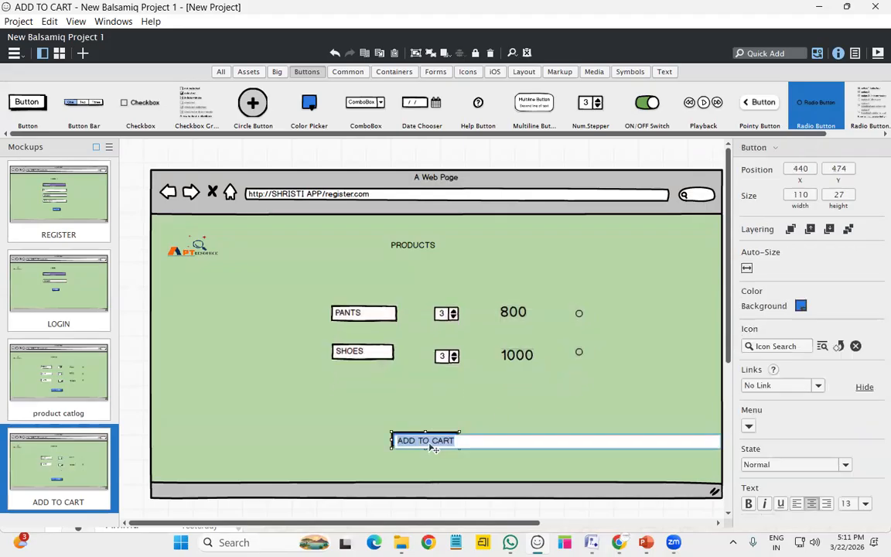
{"action": "type", "text": "PAYMEN"}
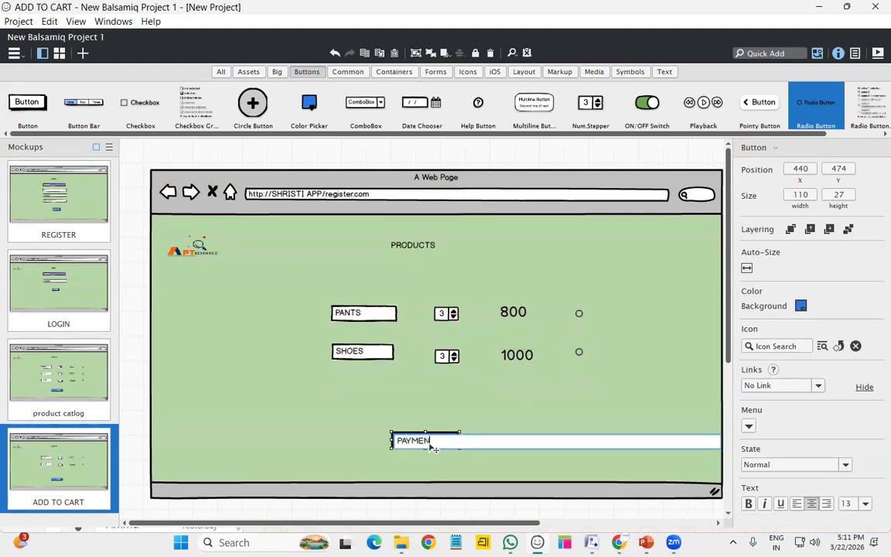
{"action": "type", "text": "T"}
{"action": "key", "text": "Return"}
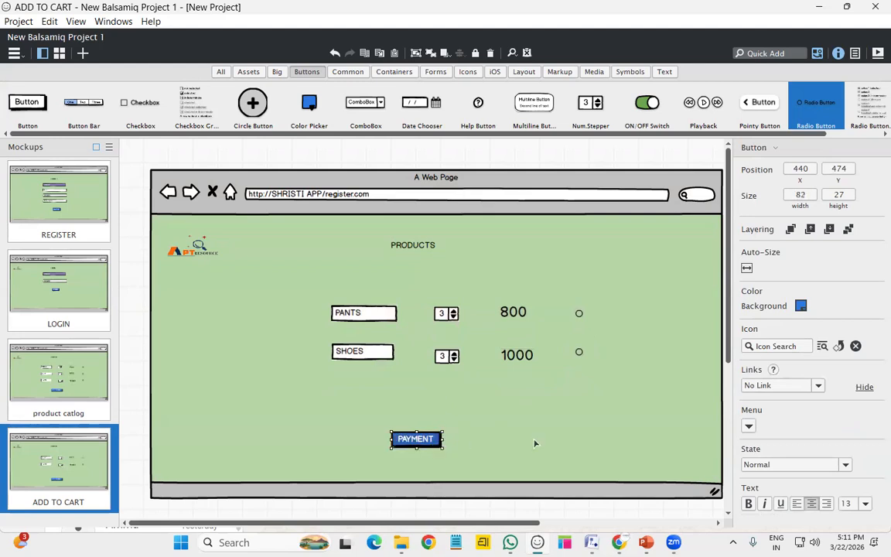
{"action": "left_click", "coordinate": [483, 440]}
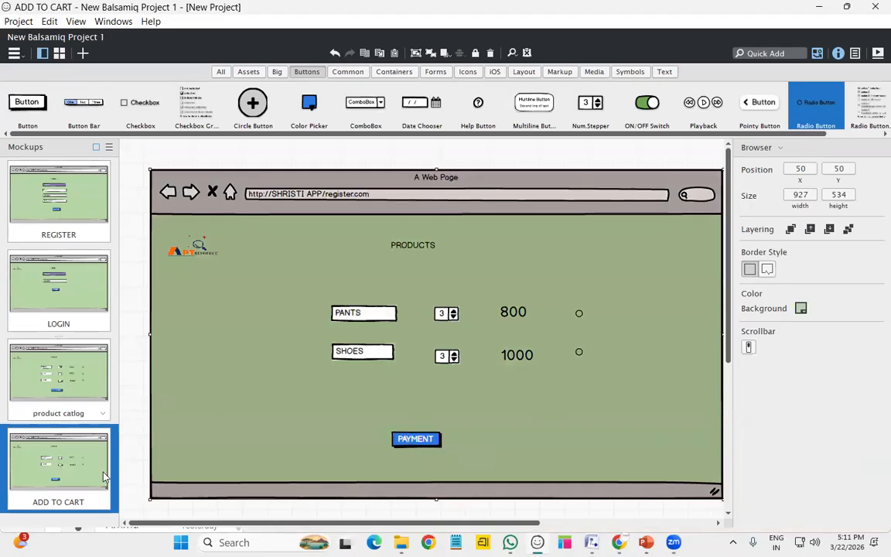
Duplicate the ADD TO CART mockup and retitle its PRODUCTS heading to PAYMENTS
{"action": "right_click", "coordinate": [103, 475]}
{"action": "left_click", "coordinate": [185, 434]}
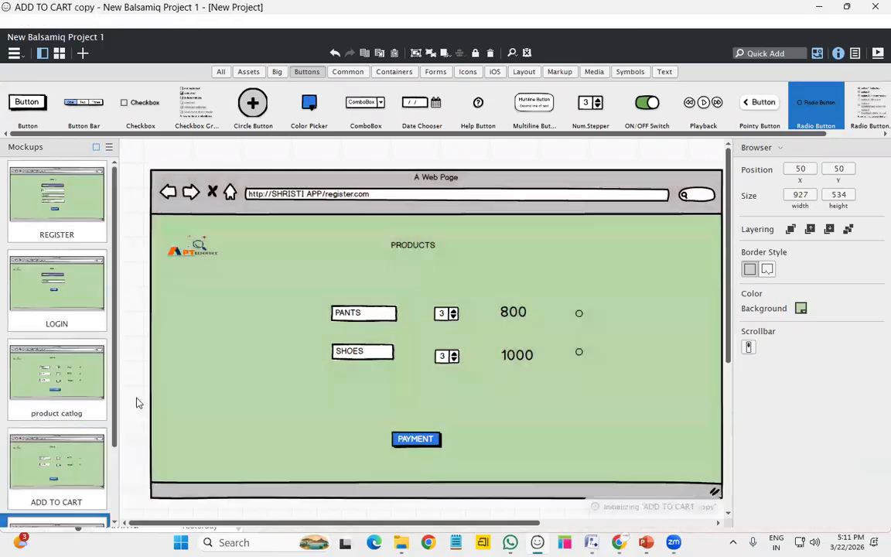
{"action": "scroll", "coordinate": [313, 391], "scroll_direction": "down", "scroll_amount": 1}
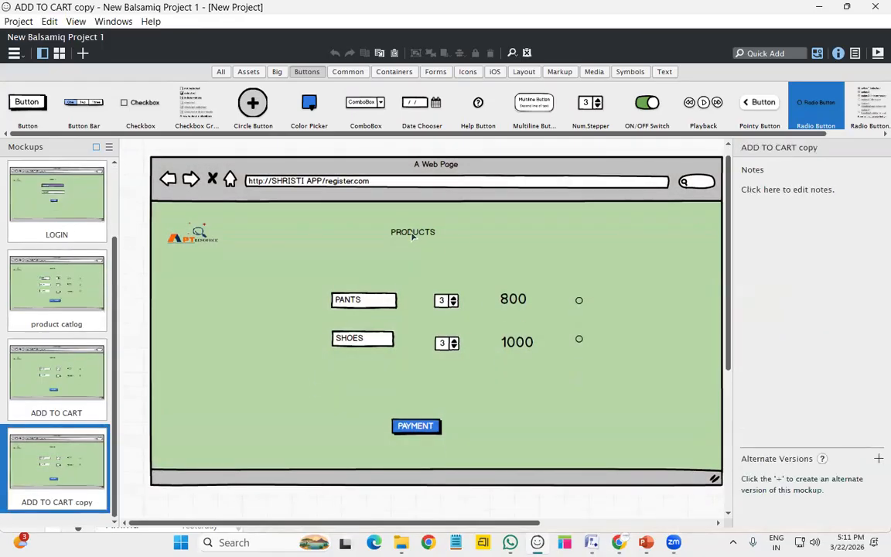
{"action": "left_click", "coordinate": [448, 236]}
{"action": "double_click", "coordinate": [452, 238]}
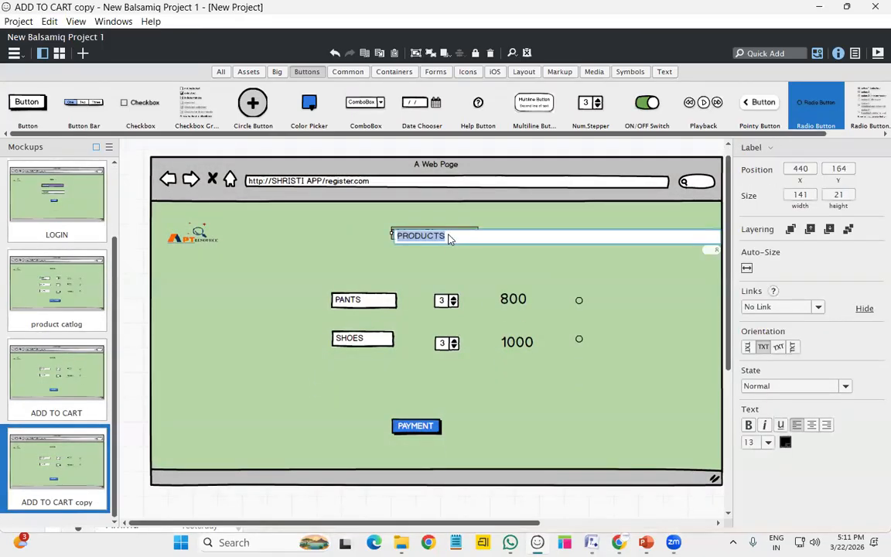
{"action": "type", "text": "PAYMENTS"}
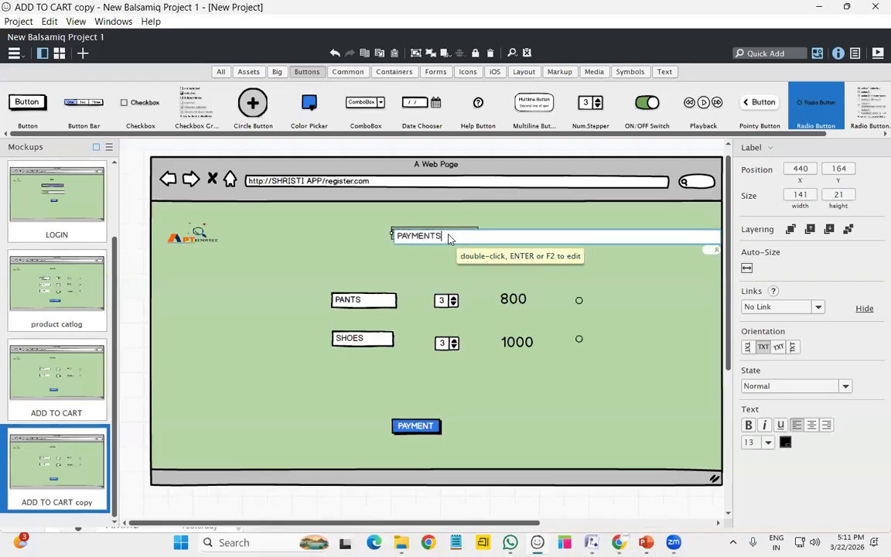
{"action": "key", "text": "Return"}
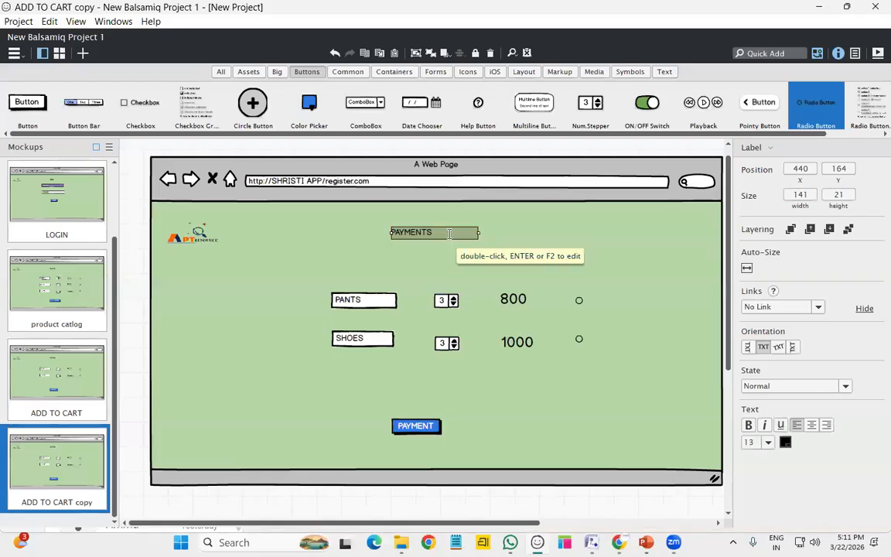
Try deleting the PANTS and SHOES controls, undoing when the page frame was removed too
{"action": "left_click", "coordinate": [355, 311]}
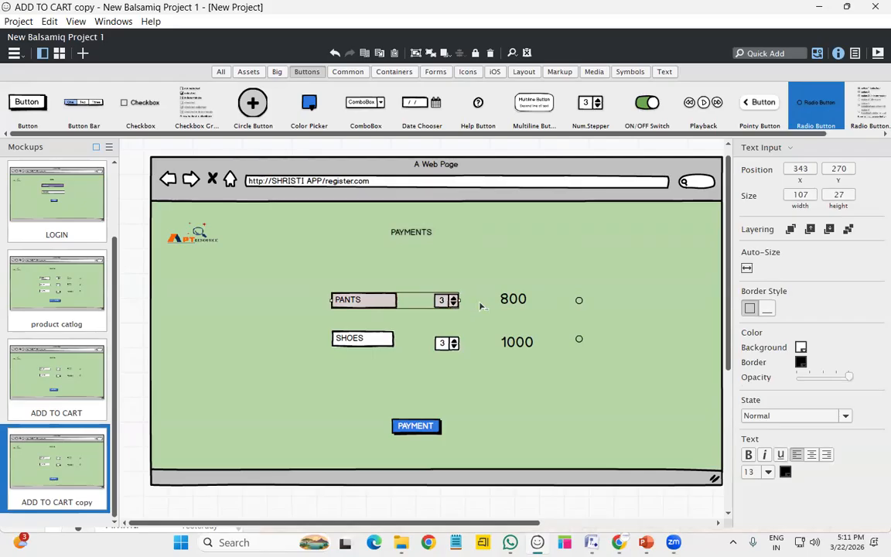
{"action": "left_click", "coordinate": [504, 302], "text": "ctrl"}
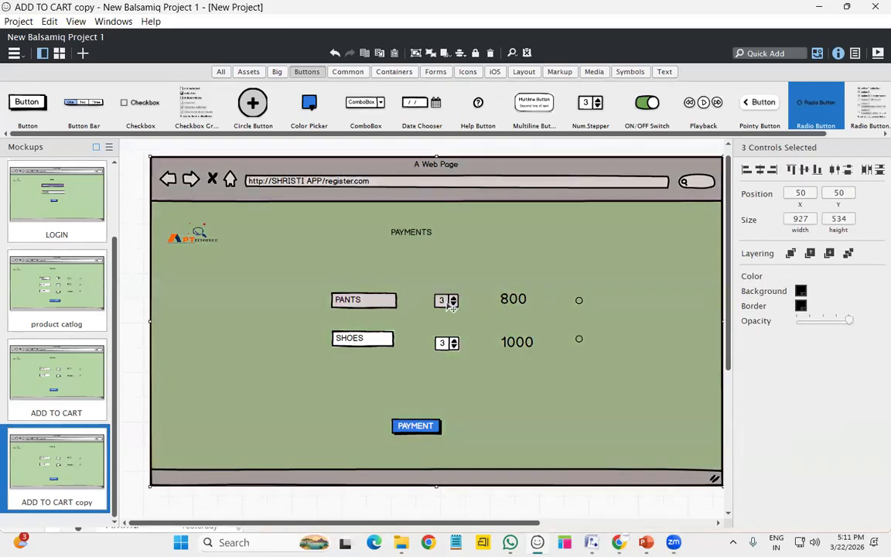
{"action": "double_click", "coordinate": [424, 363]}
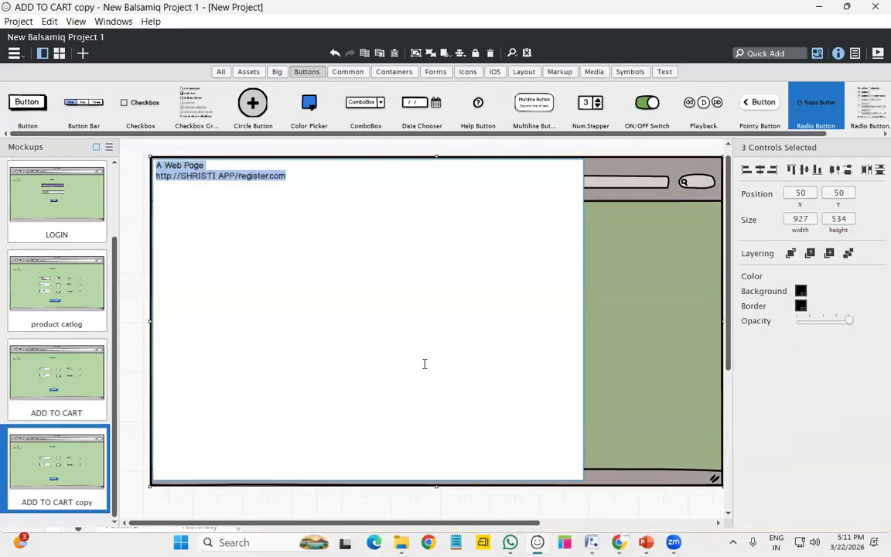
{"action": "left_click", "coordinate": [690, 326]}
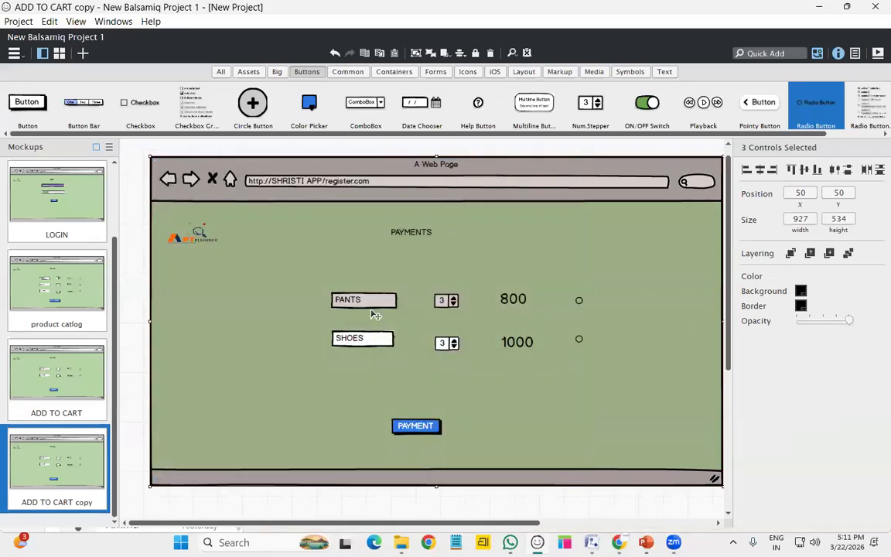
{"action": "left_click", "coordinate": [364, 342], "text": "ctrl"}
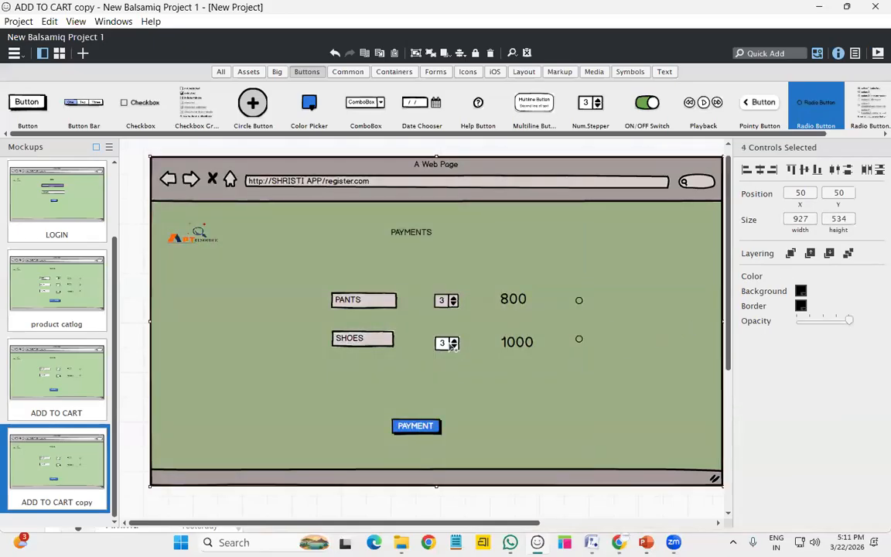
{"action": "left_click", "coordinate": [517, 341], "text": "ctrl"}
{"action": "left_click", "coordinate": [513, 299], "text": "ctrl"}
{"action": "left_click", "coordinate": [579, 300], "text": "ctrl"}
{"action": "left_click", "coordinate": [578, 338], "text": "ctrl"}
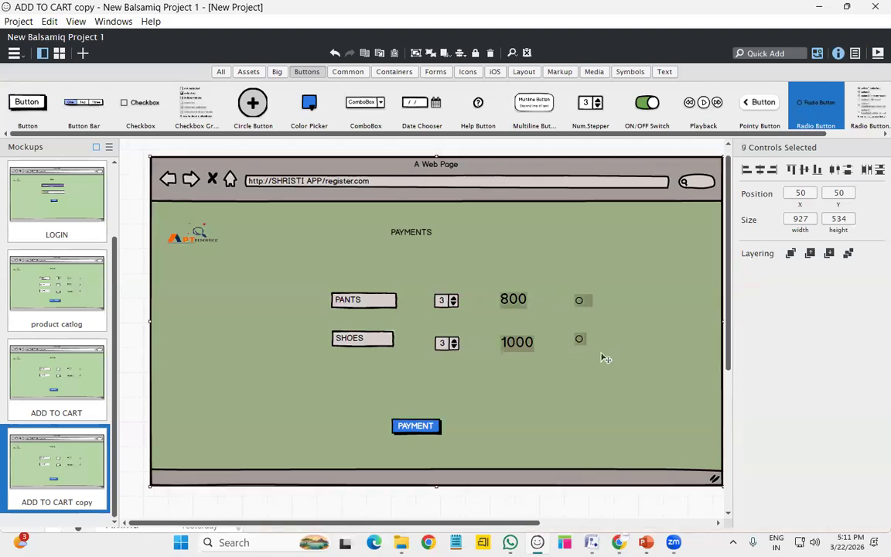
{"action": "key", "text": "Delete"}
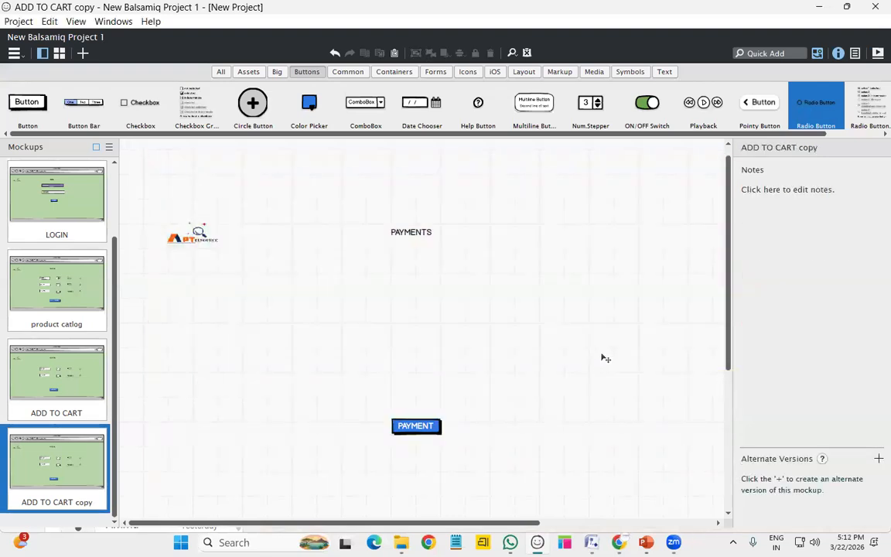
{"action": "key", "text": "ctrl+z"}
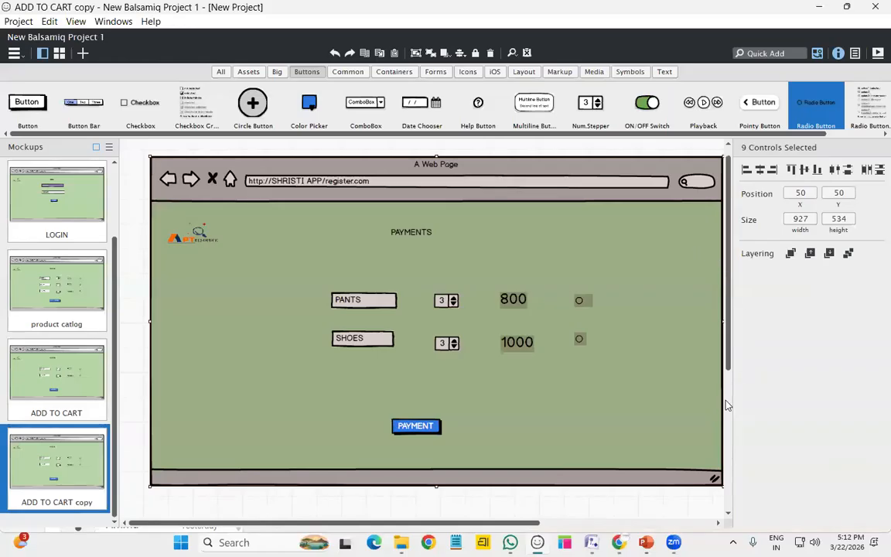
Delete the PANTS and SHOES fields, steppers, 800 and 1000 prices and radio buttons
{"action": "scroll", "coordinate": [634, 341], "scroll_direction": "down", "scroll_amount": 3}
{"action": "left_click", "coordinate": [626, 350]}
{"action": "scroll", "coordinate": [627, 349], "scroll_direction": "up", "scroll_amount": 3}
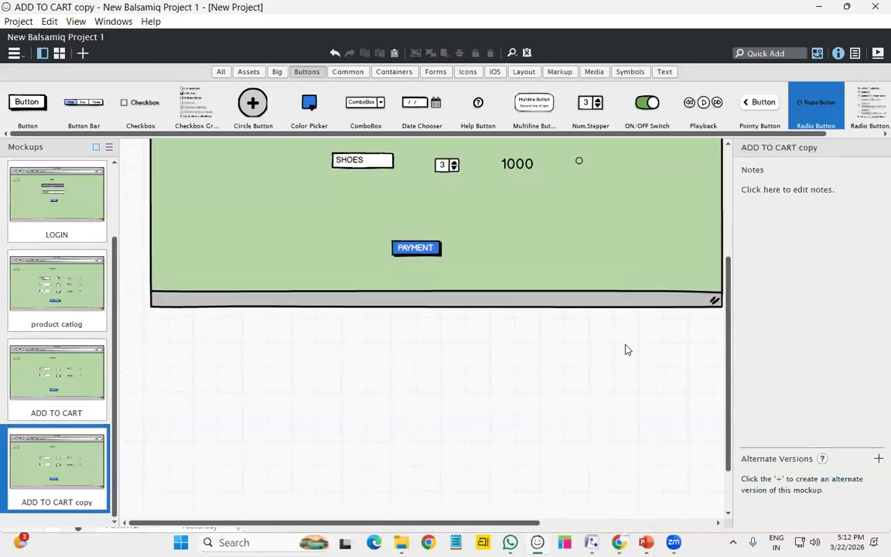
{"action": "left_click", "coordinate": [367, 280]}
{"action": "left_click", "coordinate": [446, 278], "text": "shift"}
{"action": "left_click", "coordinate": [513, 276], "text": "shift"}
{"action": "left_click", "coordinate": [579, 277], "text": "shift"}
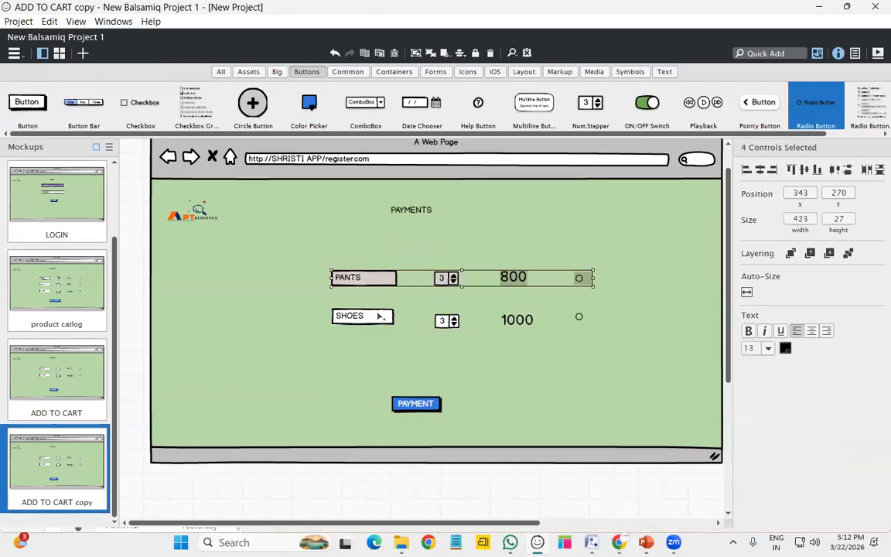
{"action": "left_click", "coordinate": [446, 320], "text": "shift"}
{"action": "left_click", "coordinate": [516, 319], "text": "shift"}
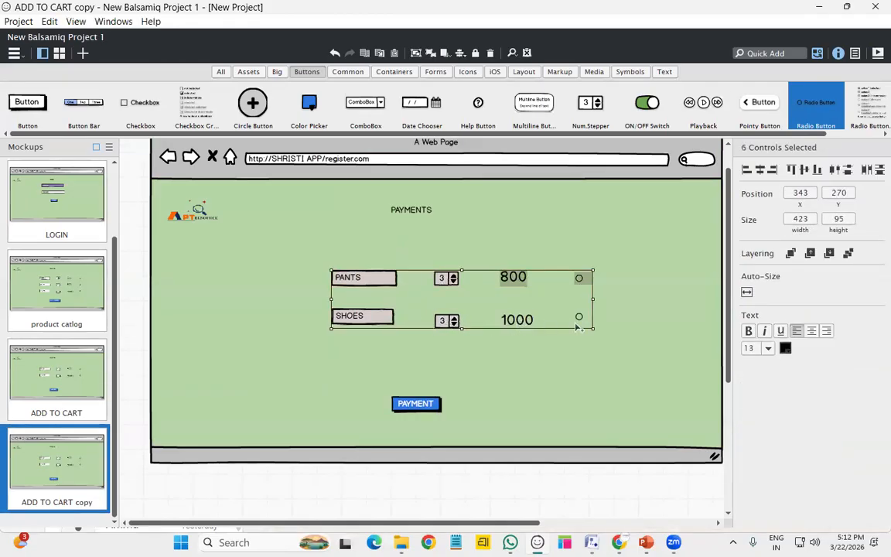
{"action": "left_click", "coordinate": [579, 317], "text": "shift"}
{"action": "key", "text": "Delete"}
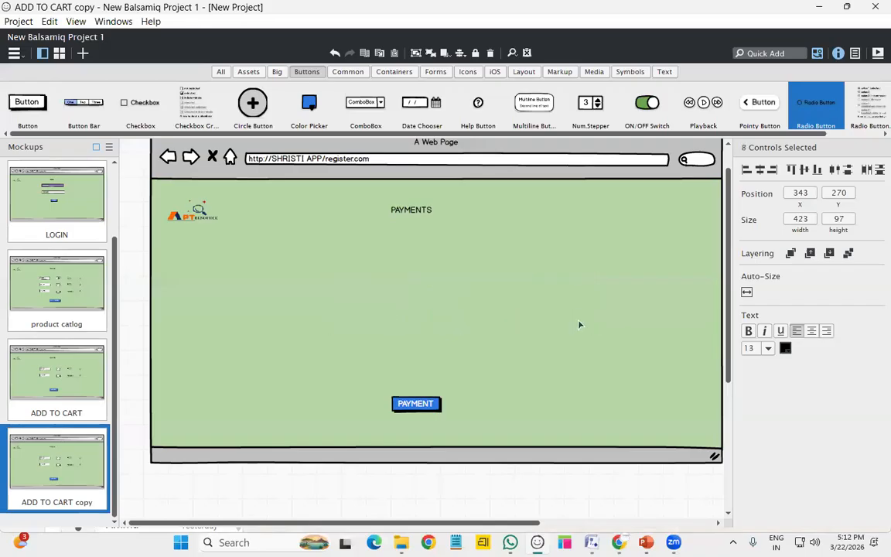
Place three checkboxes stacked below the PAYMENTS heading
{"action": "left_click_drag", "start_coordinate": [120, 99], "coordinate": [317, 226]}
{"action": "left_click_drag", "start_coordinate": [136, 108], "coordinate": [353, 296]}
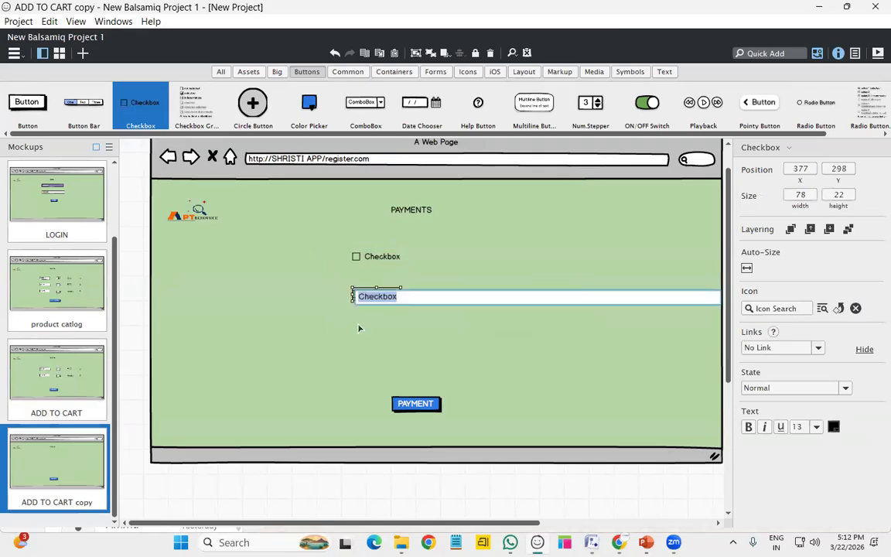
{"action": "left_click_drag", "start_coordinate": [223, 199], "coordinate": [350, 333]}
Label the three checkboxes UPI, CARDS and COD
{"action": "left_click", "coordinate": [380, 259]}
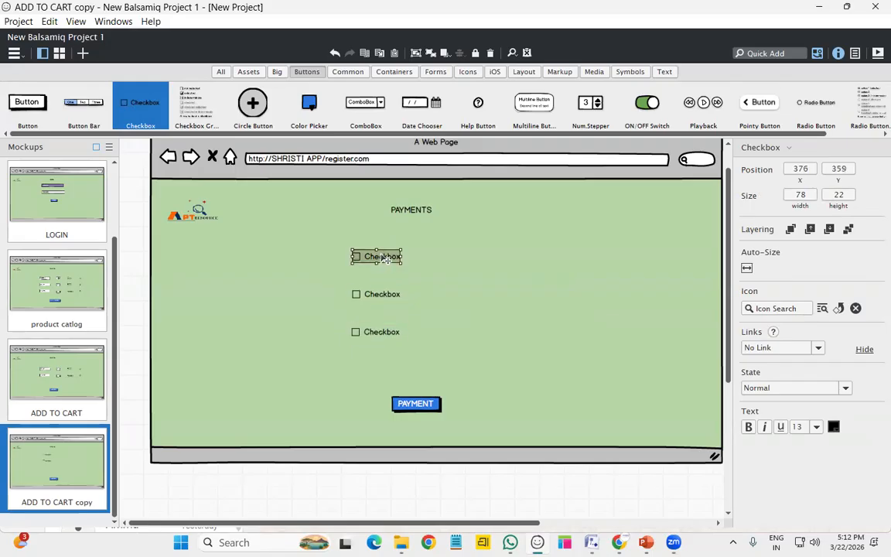
{"action": "double_click", "coordinate": [382, 259]}
{"action": "type", "text": "UPI"}
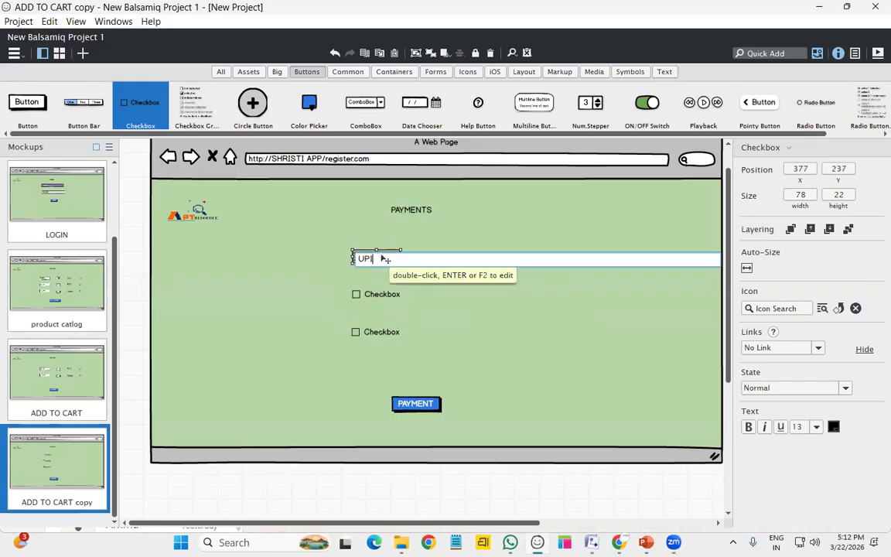
{"action": "key", "text": "Return"}
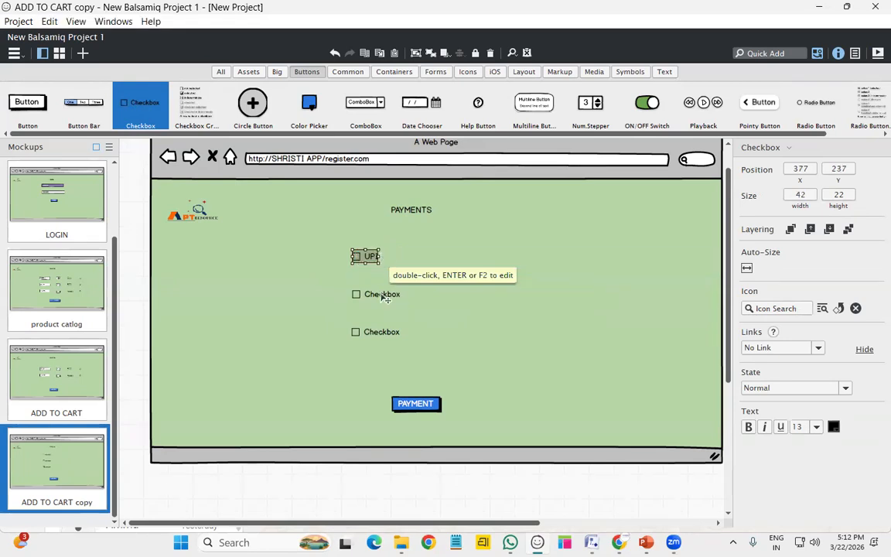
{"action": "double_click", "coordinate": [382, 297]}
{"action": "type", "text": "CAR"}
{"action": "key", "text": "Return"}
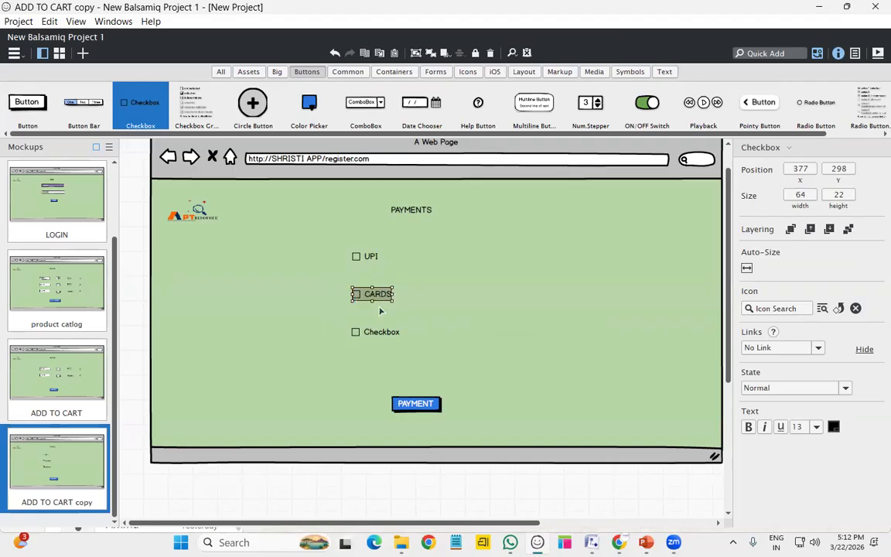
{"action": "double_click", "coordinate": [384, 334]}
{"action": "type", "text": "C"}
{"action": "key", "text": "Return"}
Duplicate the ADD TO CART copy mockup and remove all its controls
{"action": "right_click", "coordinate": [70, 469]}
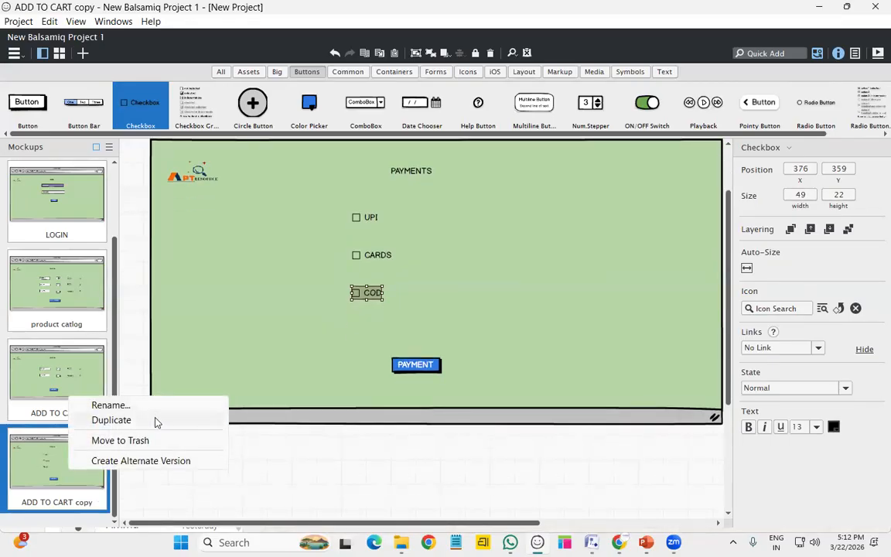
{"action": "left_click", "coordinate": [155, 424]}
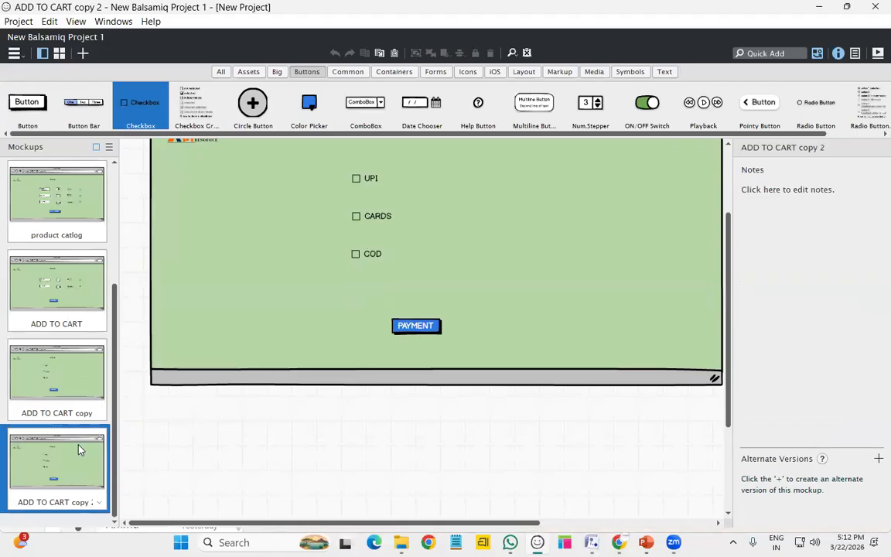
{"action": "scroll", "coordinate": [542, 294], "scroll_direction": "up", "scroll_amount": 1}
{"action": "left_click", "coordinate": [562, 294]}
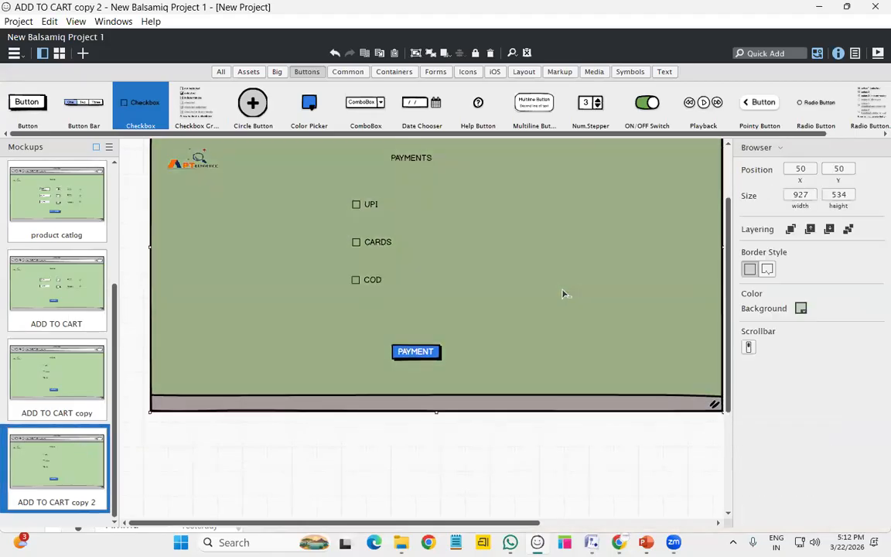
{"action": "key", "text": "ctrl+a"}
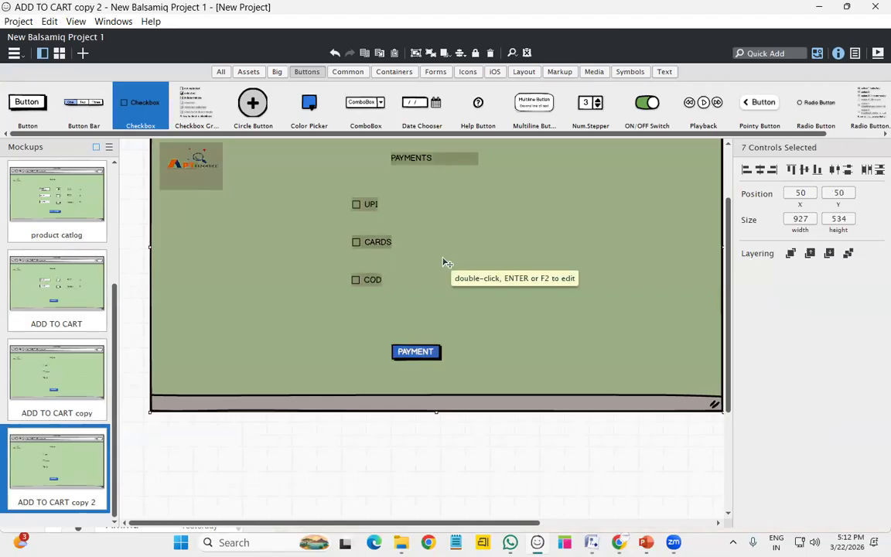
{"action": "key", "text": "Delete"}
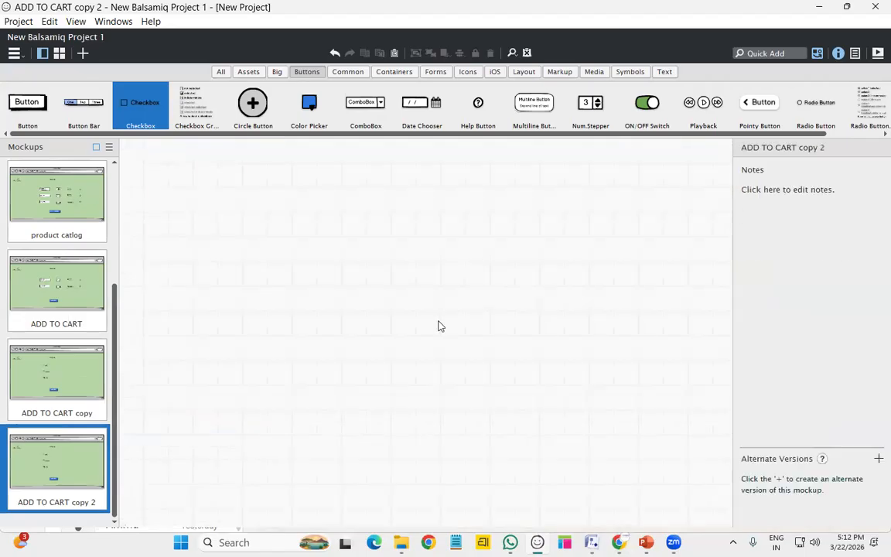
Paste the payment controls back into the ADD TO CART copy 2 mockup
{"action": "left_click", "coordinate": [81, 384]}
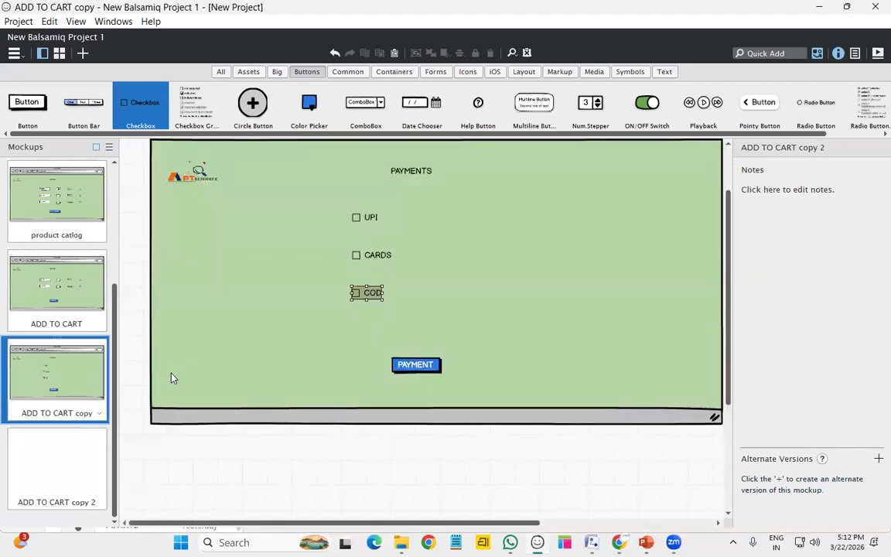
{"action": "left_click", "coordinate": [85, 460]}
{"action": "key", "text": "ctrl+v"}
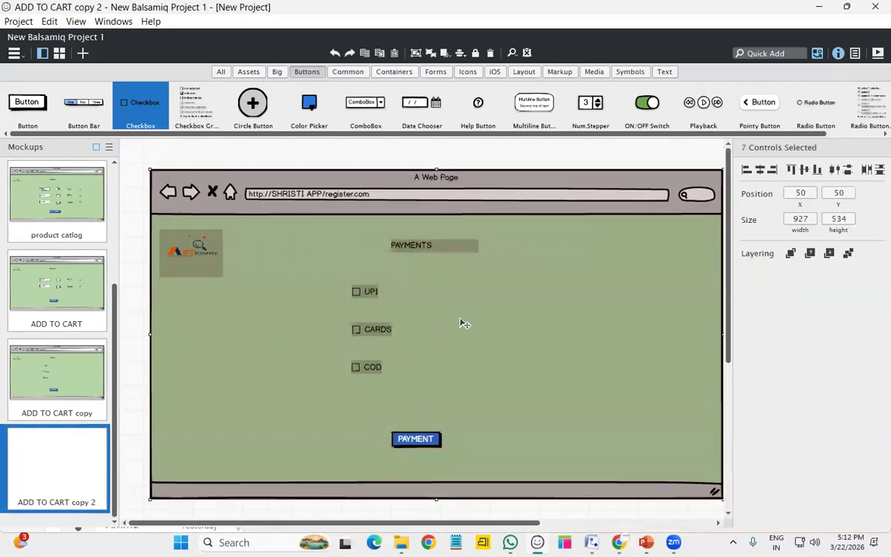
{"action": "left_click", "coordinate": [637, 158]}
Delete the PAYMENTS heading, UPI, CARDS and COD checkboxes and the PAYMENT button
{"action": "left_click", "coordinate": [418, 246]}
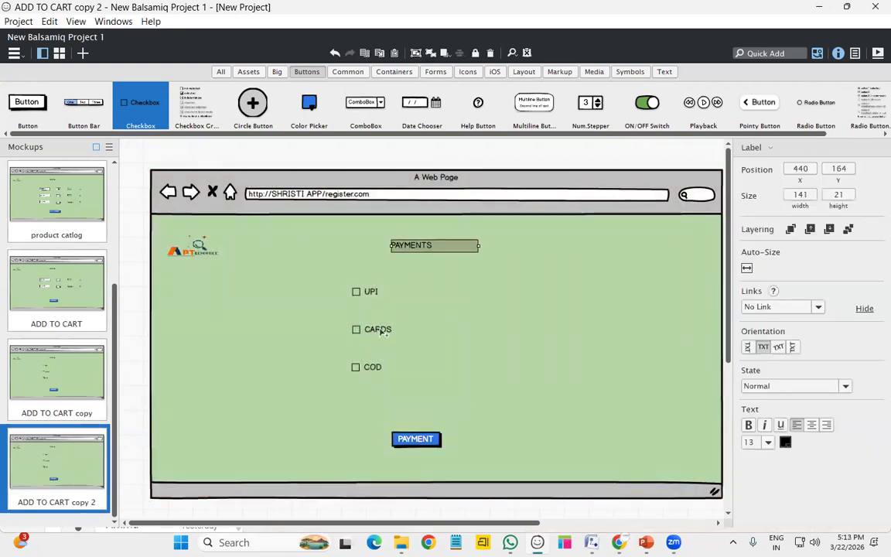
{"action": "left_click", "coordinate": [370, 294], "text": "ctrl"}
{"action": "left_click", "coordinate": [379, 331], "text": "ctrl"}
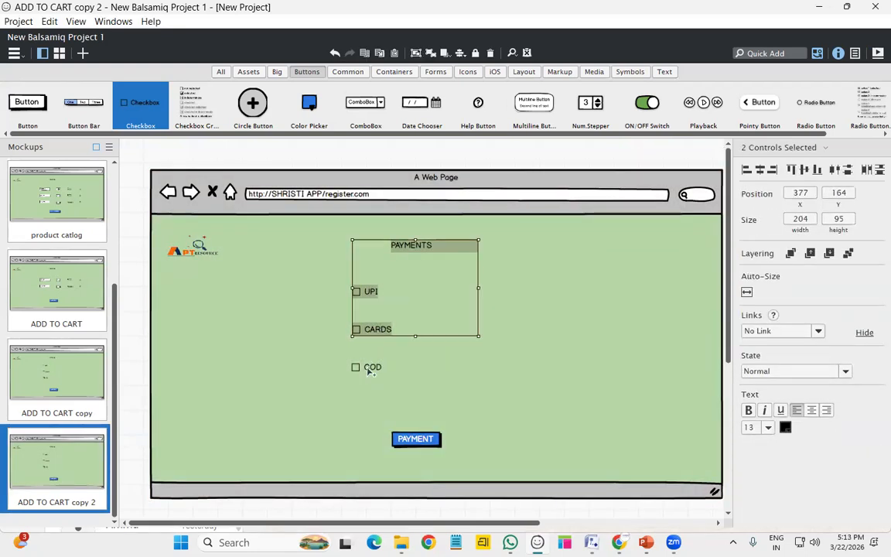
{"action": "left_click", "coordinate": [373, 368], "text": "ctrl"}
{"action": "left_click", "coordinate": [424, 441], "text": "ctrl"}
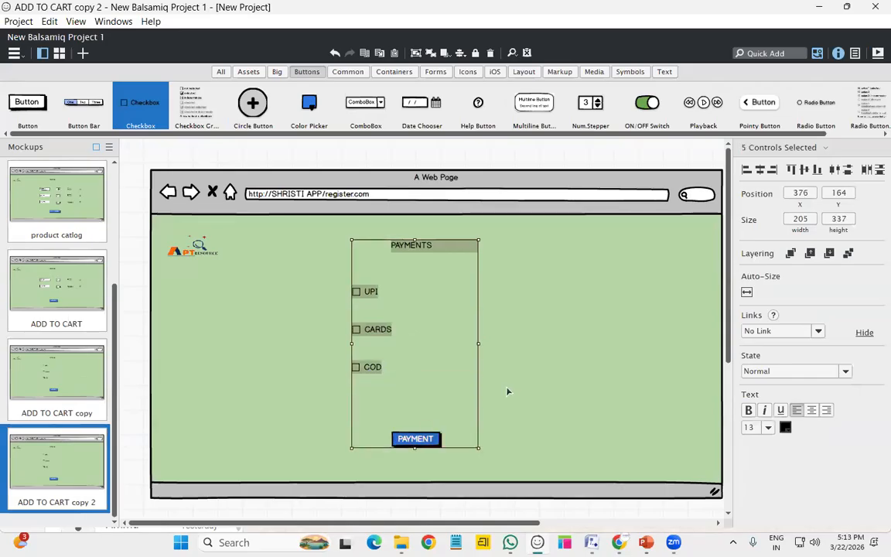
{"action": "key", "text": "Delete"}
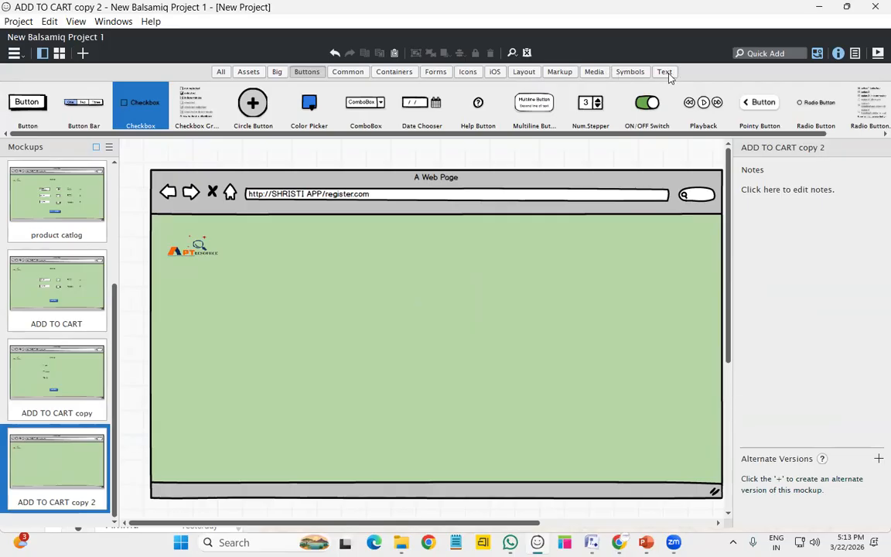
{"action": "left_click", "coordinate": [665, 72]}
Add a text area reading ORDER DETAILS beside the logo, enlarged to 208 by 218
{"action": "scroll", "coordinate": [625, 137], "scroll_direction": "right", "scroll_amount": 5}
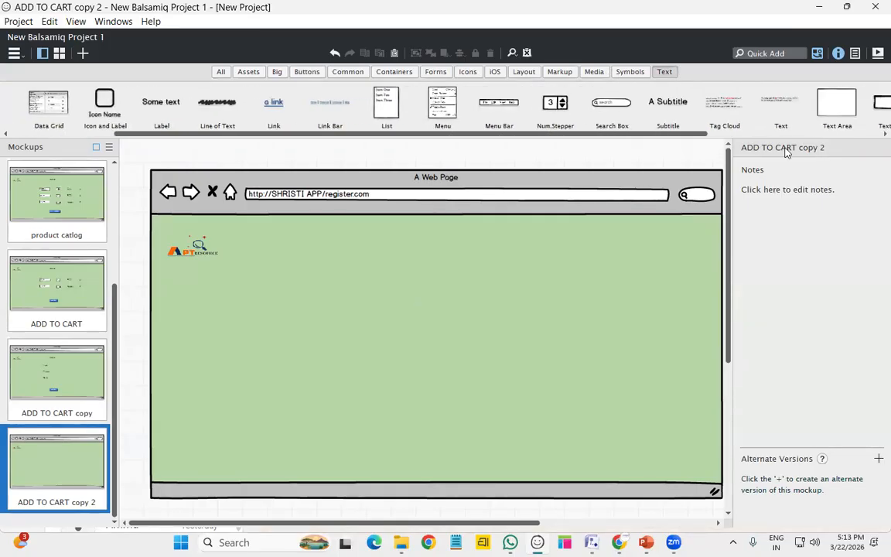
{"action": "left_click_drag", "start_coordinate": [703, 104], "coordinate": [348, 268]}
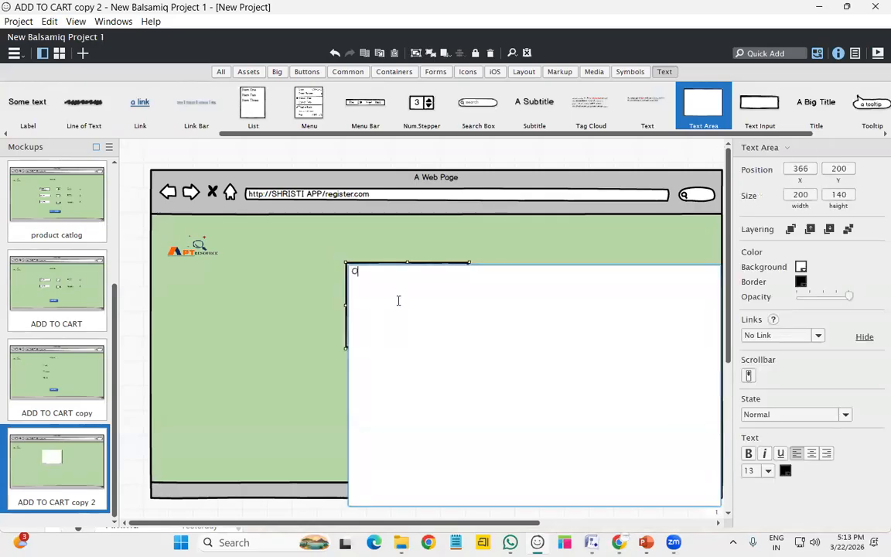
{"action": "type", "text": "ORDER DETAILS"}
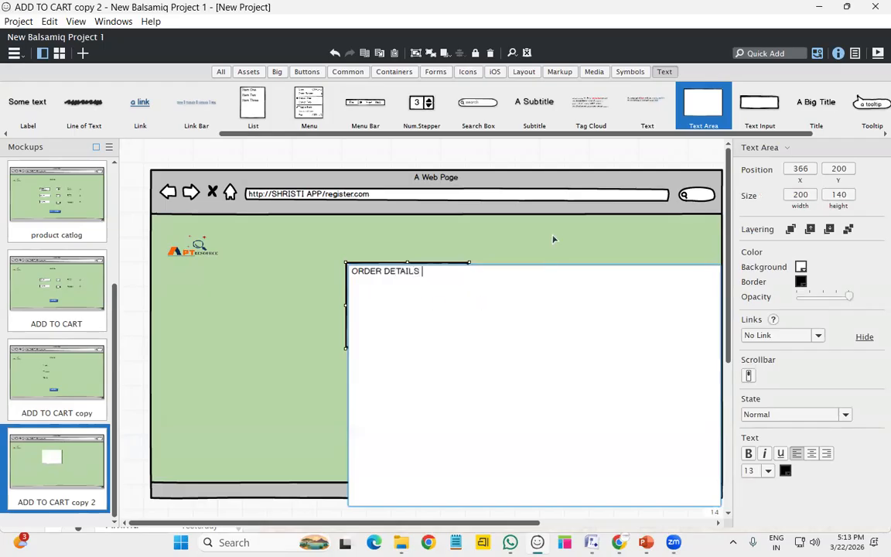
{"action": "left_click", "coordinate": [553, 240]}
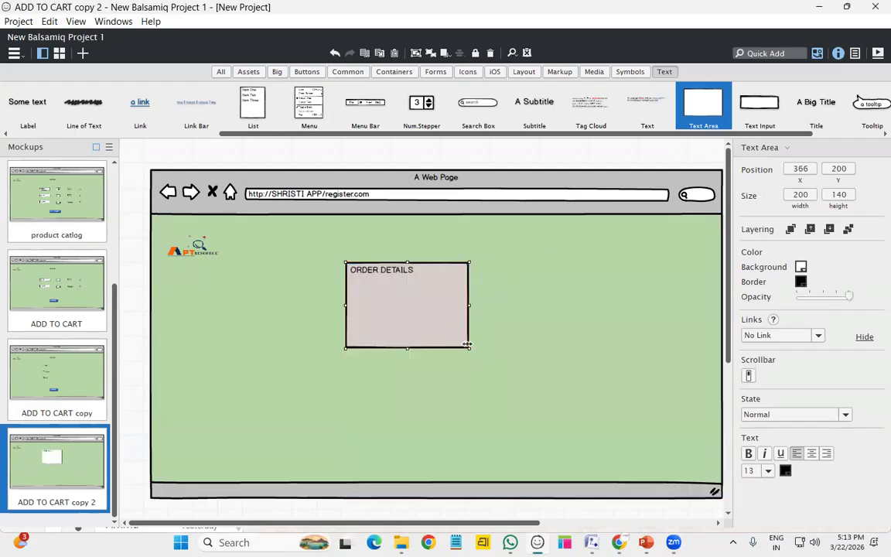
{"action": "left_click_drag", "start_coordinate": [468, 345], "coordinate": [474, 396]}
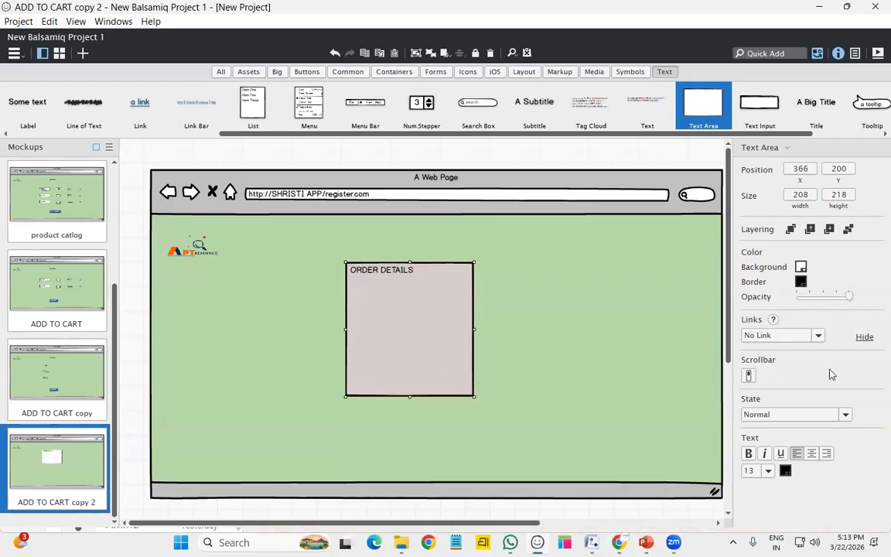
{"action": "left_click", "coordinate": [577, 332]}
{"action": "left_click", "coordinate": [399, 311]}
{"action": "left_click", "coordinate": [379, 338]}
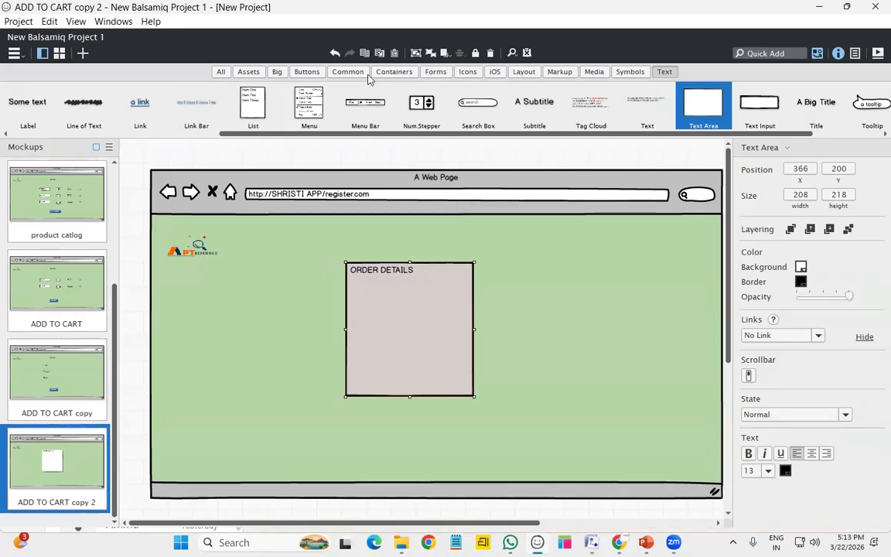
Add a button labelled BACK at the page's top right
{"action": "left_click", "coordinate": [307, 71]}
{"action": "left_click_drag", "start_coordinate": [29, 99], "coordinate": [666, 224]}
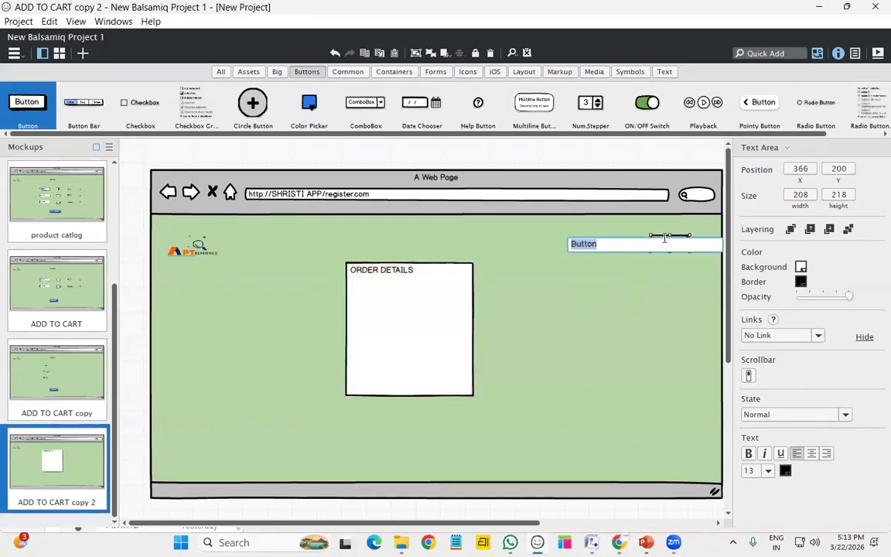
{"action": "type", "text": "BAC"}
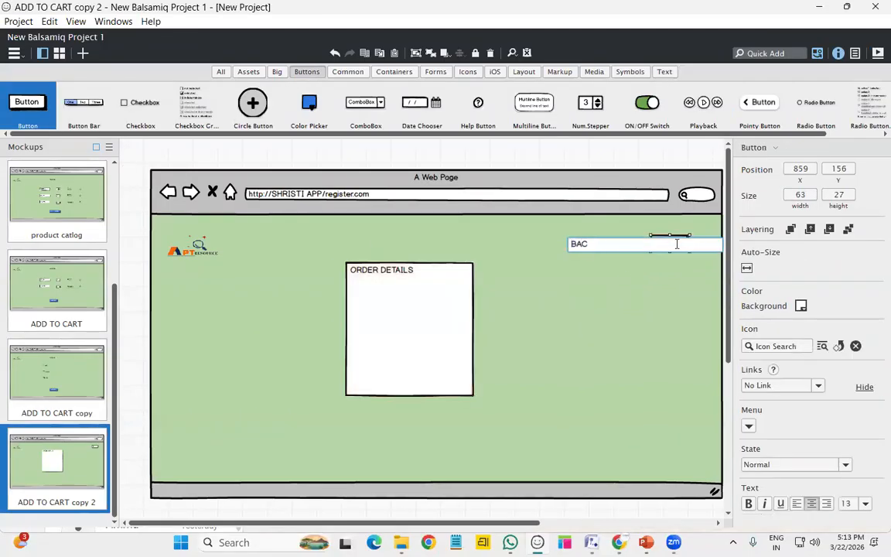
{"action": "type", "text": "K"}
{"action": "key", "text": "Return"}
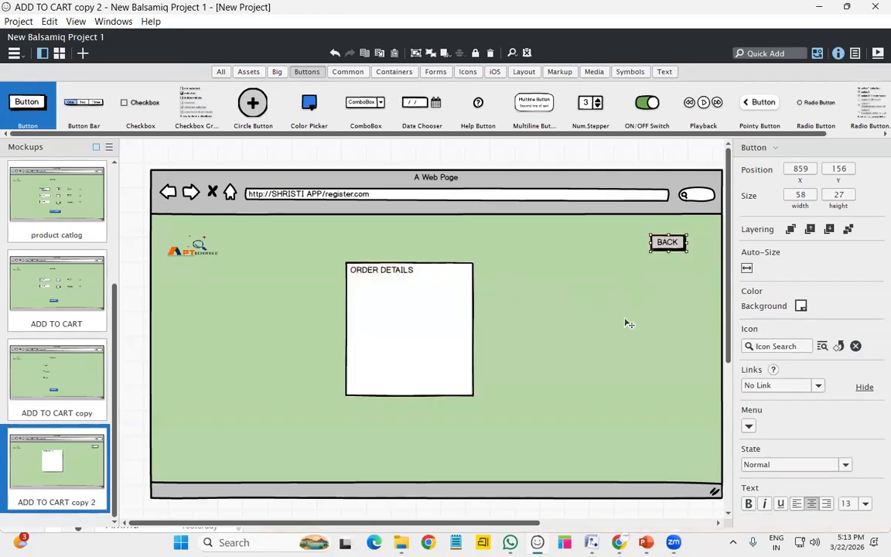
{"action": "left_click", "coordinate": [564, 324]}
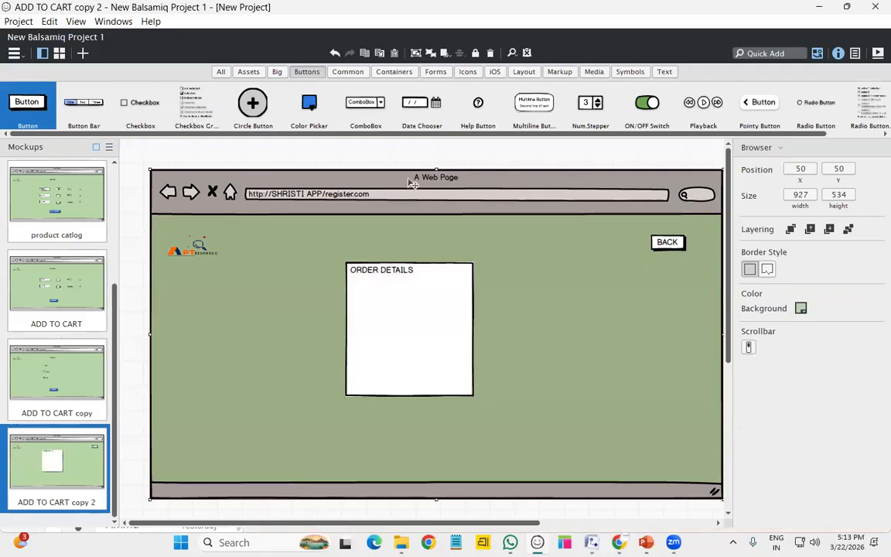
Add a button labelled MENU beside the logo
{"action": "left_click_drag", "start_coordinate": [15, 105], "coordinate": [269, 241]}
{"action": "type", "text": "MENU"}
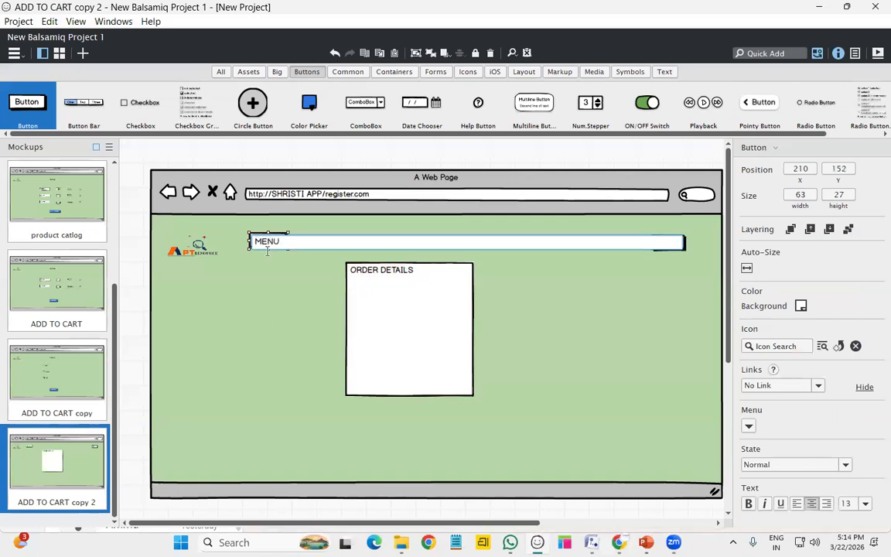
{"action": "key", "text": "Return"}
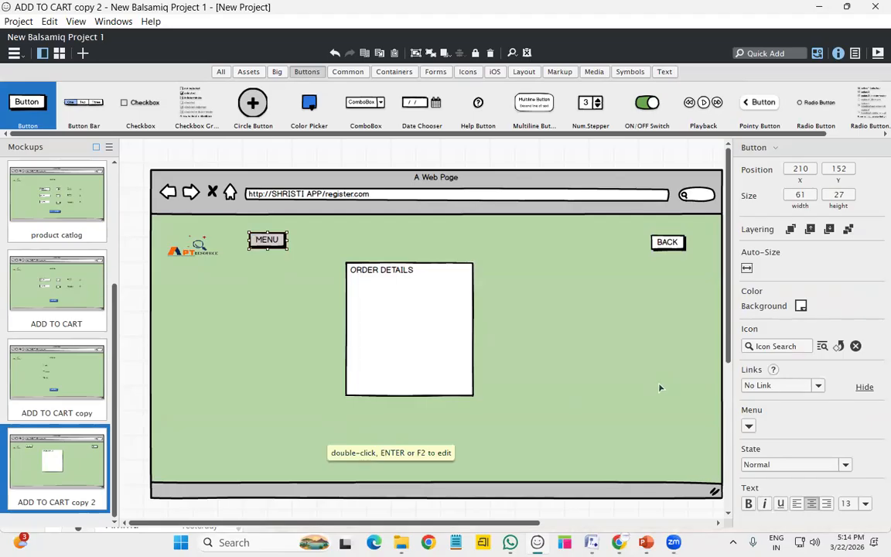
Rename the ADD TO CART copy mockup to payment
{"action": "scroll", "coordinate": [8, 267], "scroll_direction": "up", "scroll_amount": 3}
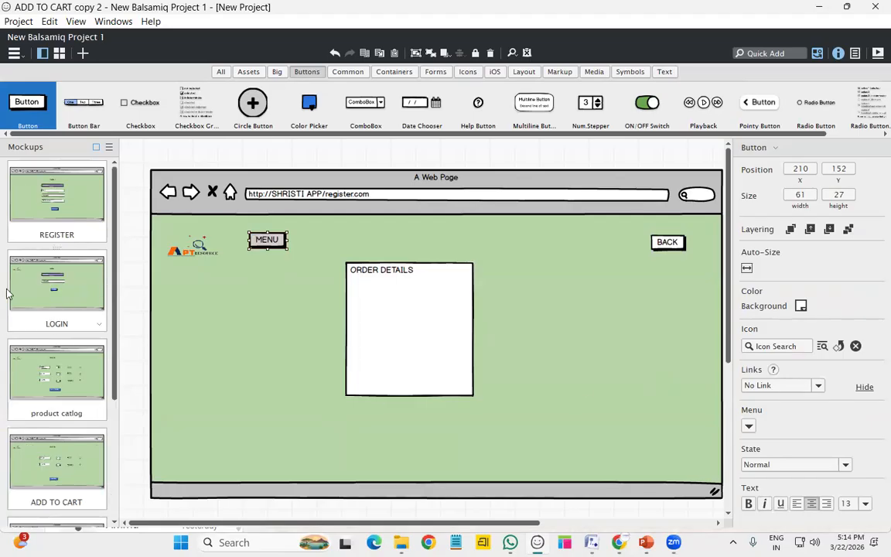
{"action": "scroll", "coordinate": [44, 363], "scroll_direction": "down", "scroll_amount": 3}
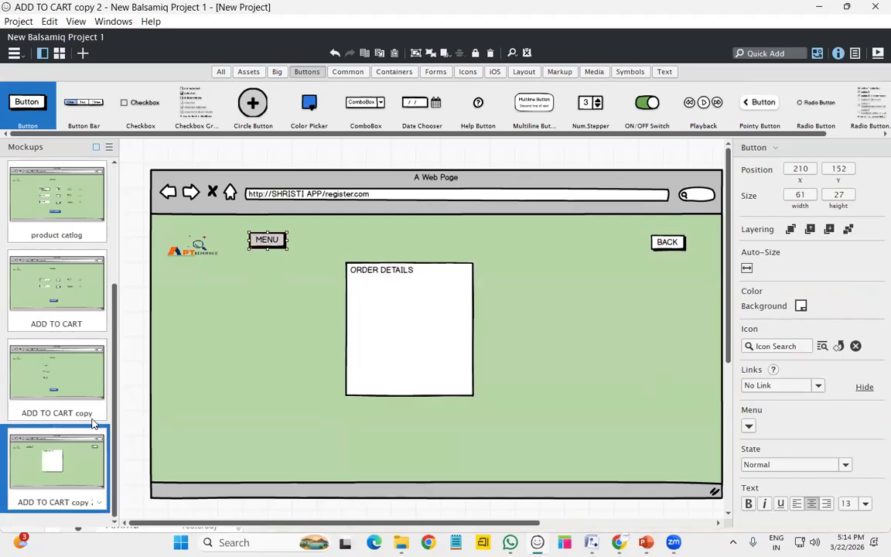
{"action": "right_click", "coordinate": [120, 433]}
{"action": "left_click", "coordinate": [121, 432]}
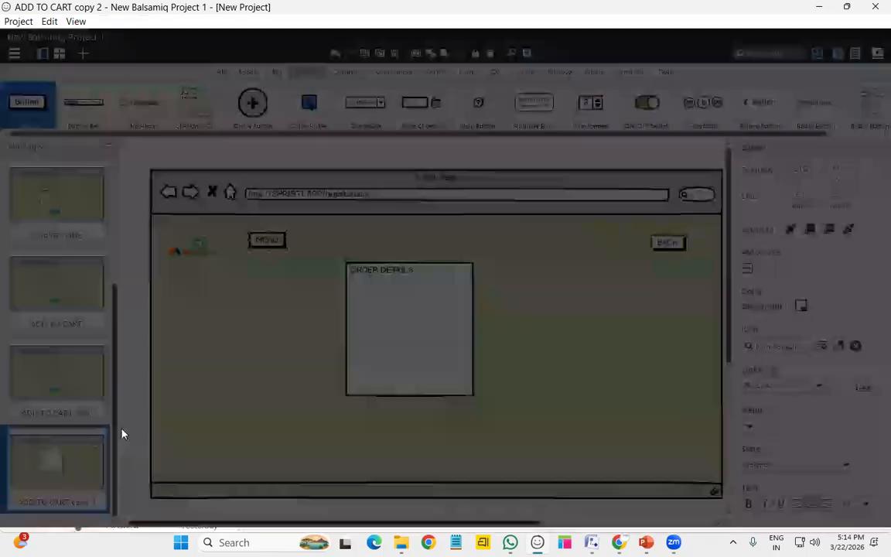
{"action": "type", "text": "payment"}
{"action": "key", "text": "Return"}
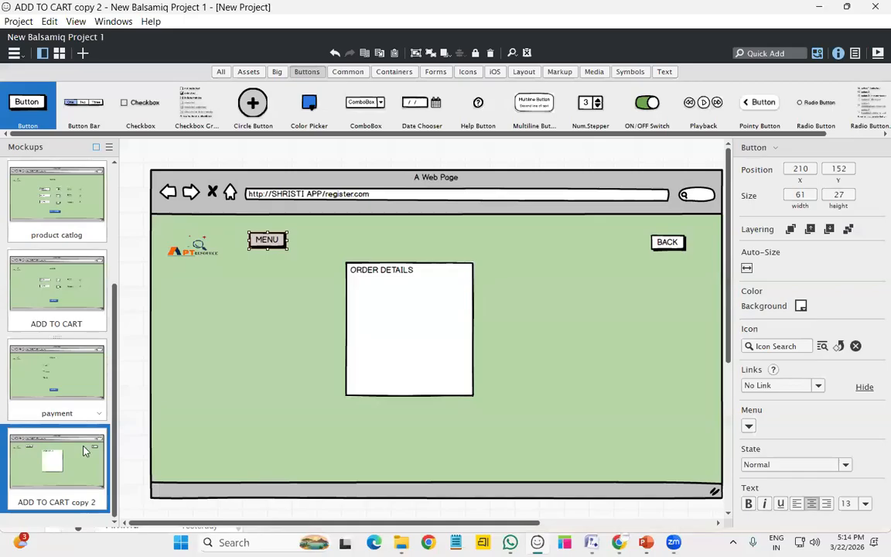
Rename the ADD TO CART copy 2 mockup to order details
{"action": "right_click", "coordinate": [100, 430]}
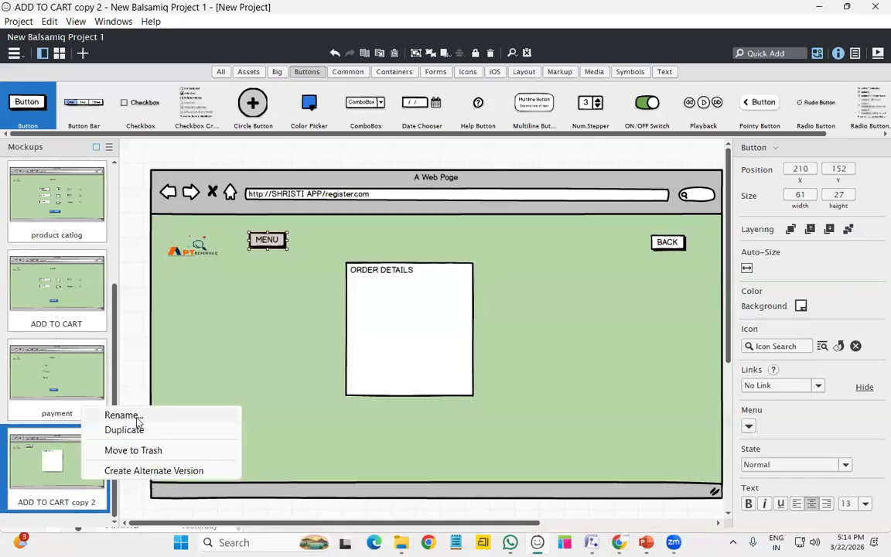
{"action": "left_click", "coordinate": [138, 421]}
{"action": "type", "text": "order details"}
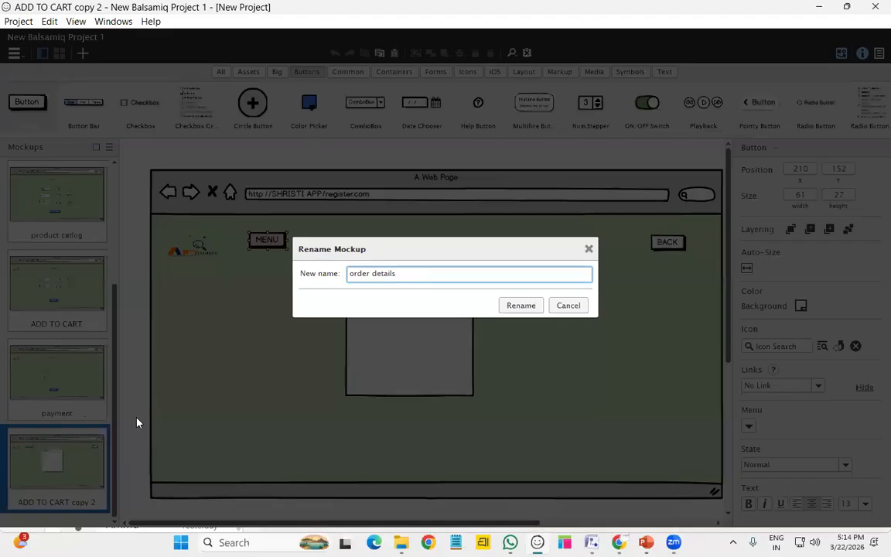
{"action": "key", "text": "Return"}
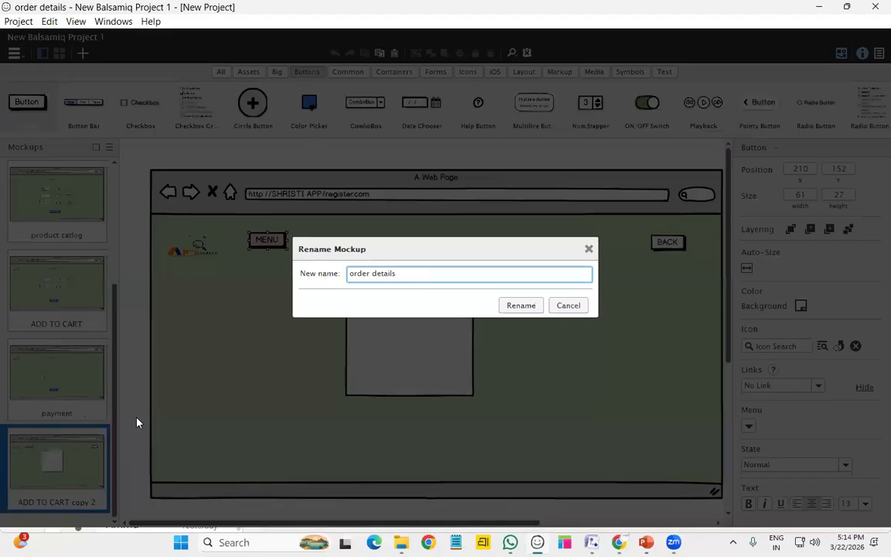
{"action": "scroll", "coordinate": [45, 369], "scroll_direction": "up", "scroll_amount": 3}
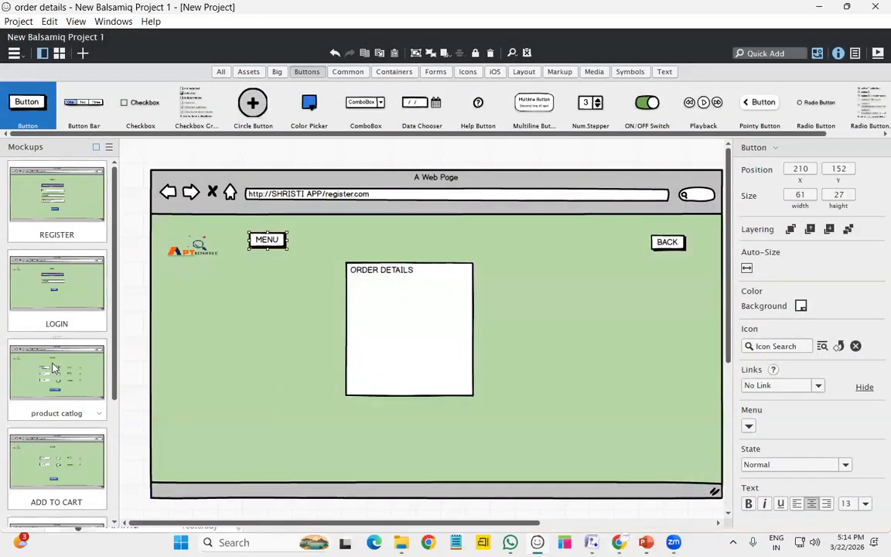
Open the REGISTER mockup and launch the full-screen presentation
{"action": "left_click", "coordinate": [89, 185]}
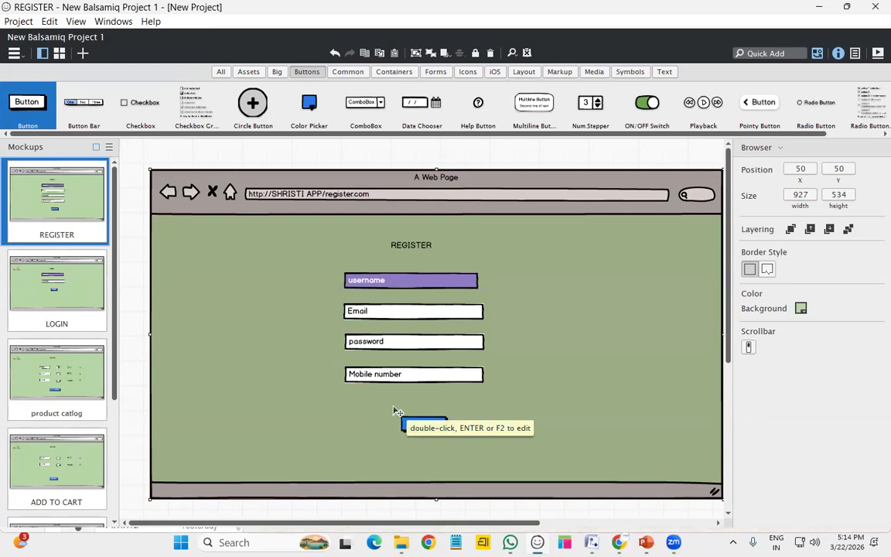
{"action": "left_click", "coordinate": [876, 56]}
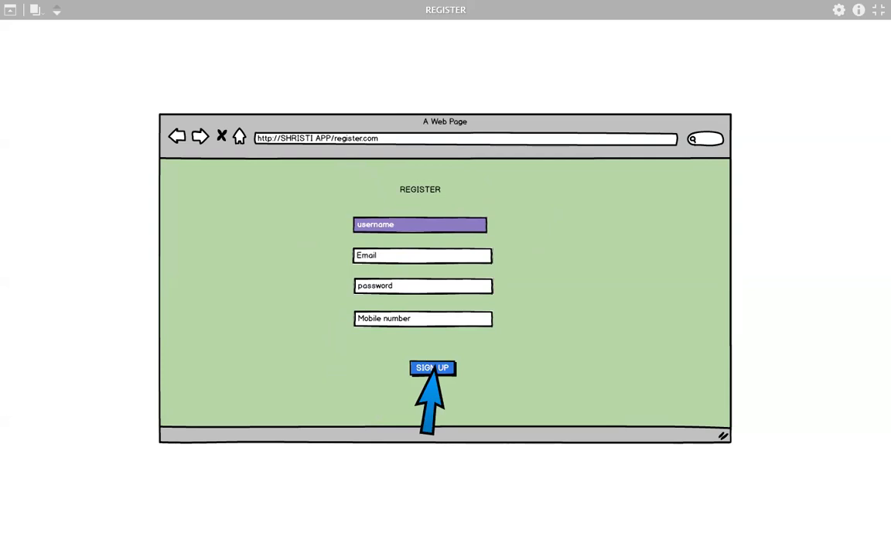
Exit the presentation and link the REGISTER page's SIGN UP button to the LOGIN mockup
{"action": "left_click", "coordinate": [874, 10]}
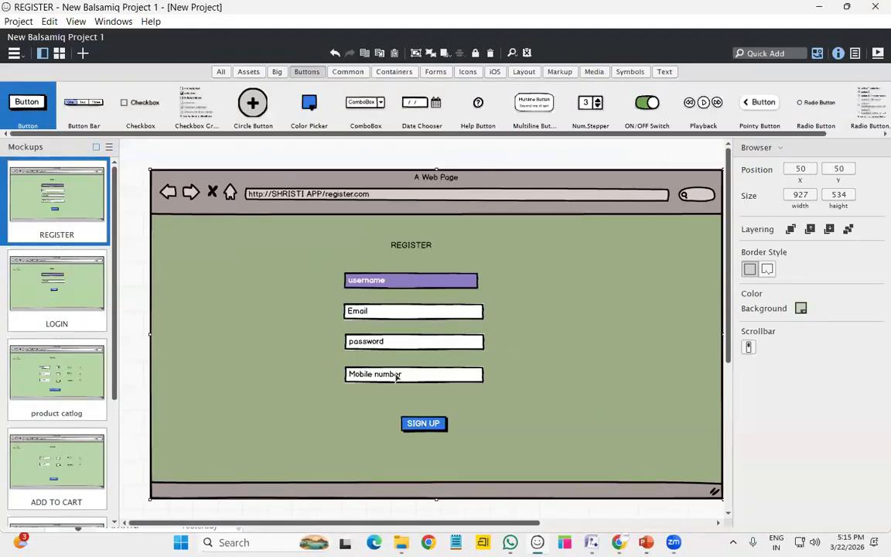
{"action": "left_click", "coordinate": [443, 428]}
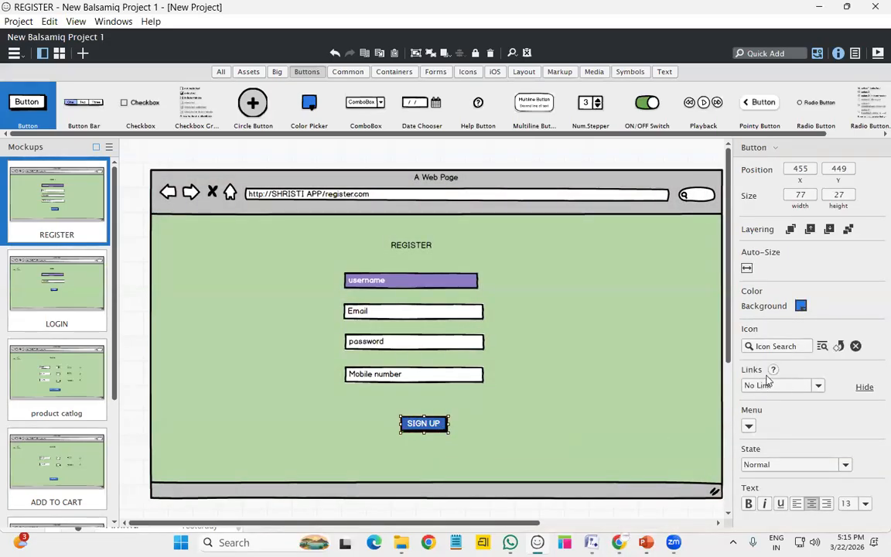
{"action": "left_click", "coordinate": [817, 386]}
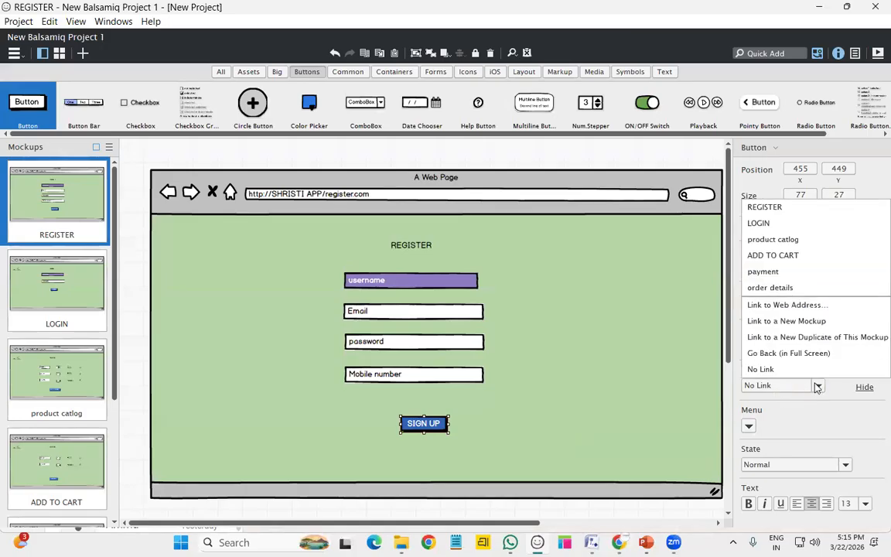
{"action": "left_click", "coordinate": [756, 224]}
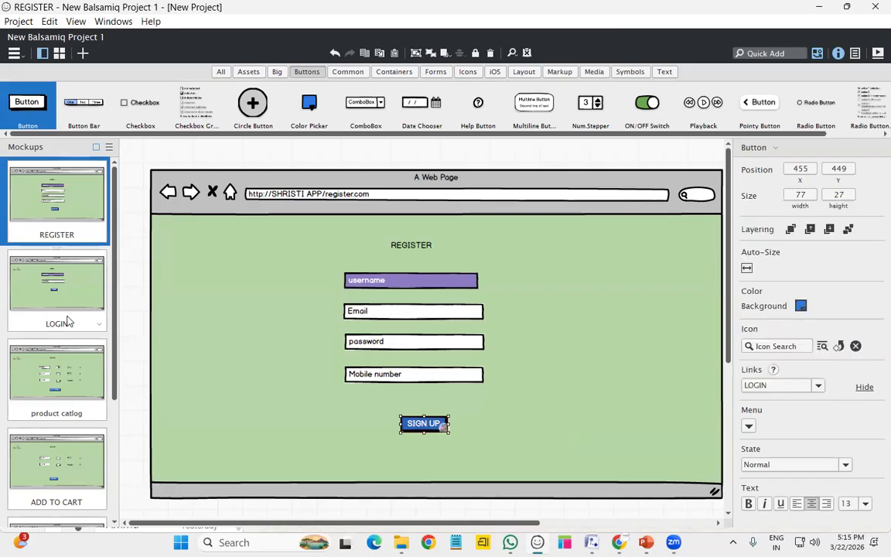
Link LOGIN to product catlog, and product catlog's ADD TO CART to the ADD TO CART mockup
{"action": "left_click", "coordinate": [62, 288]}
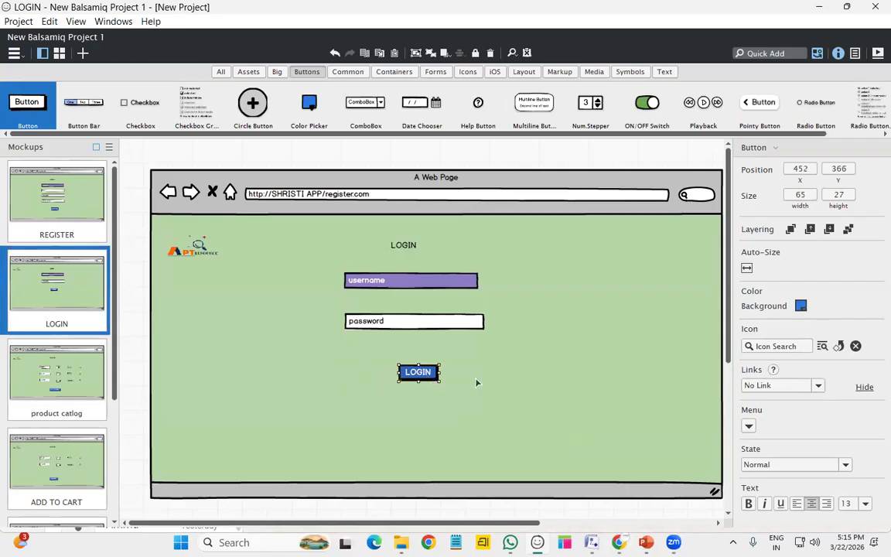
{"action": "left_click", "coordinate": [787, 386]}
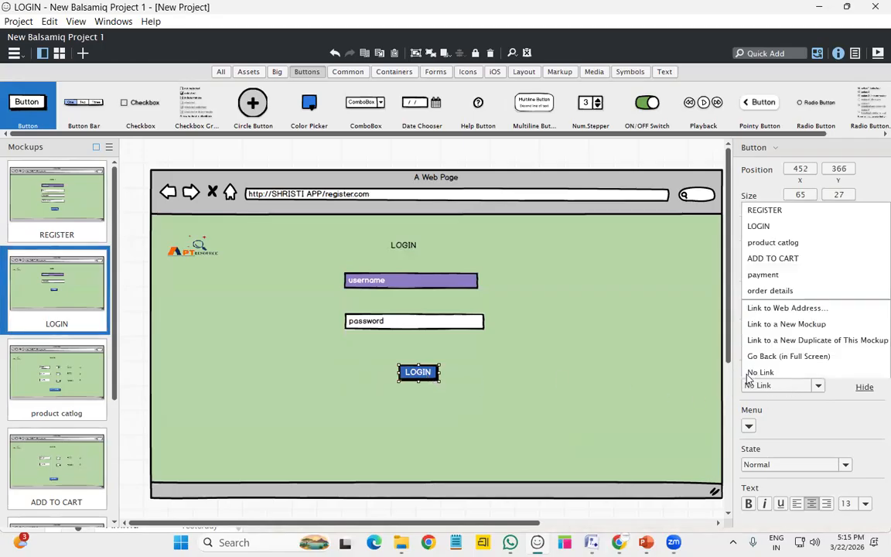
{"action": "left_click", "coordinate": [775, 241]}
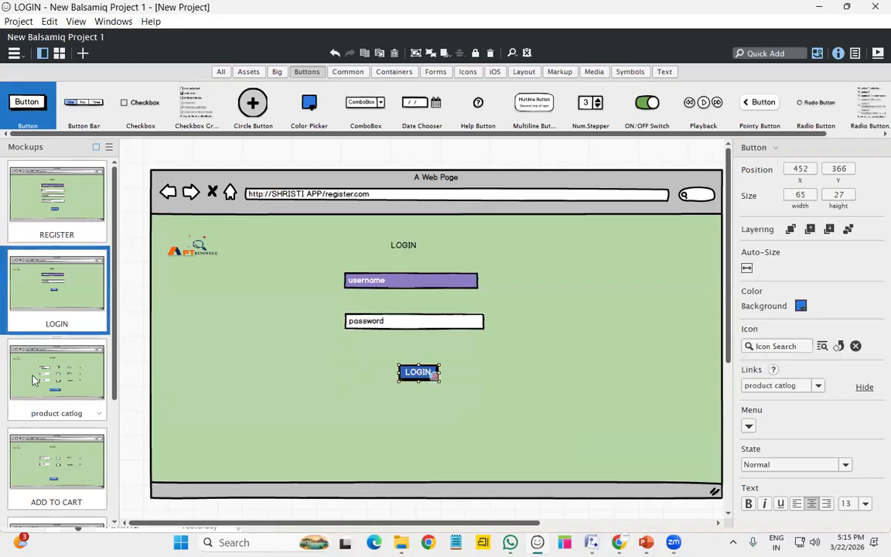
{"action": "left_click", "coordinate": [36, 399]}
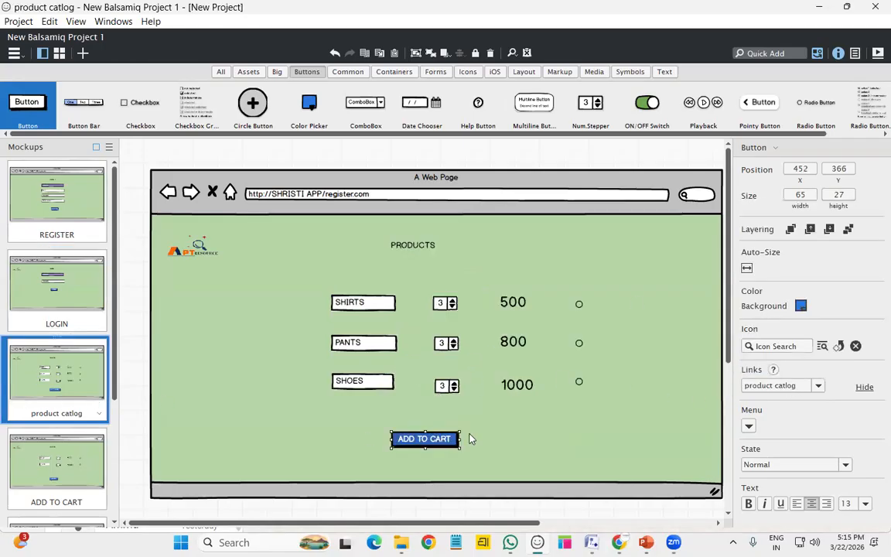
{"action": "left_click", "coordinate": [790, 386]}
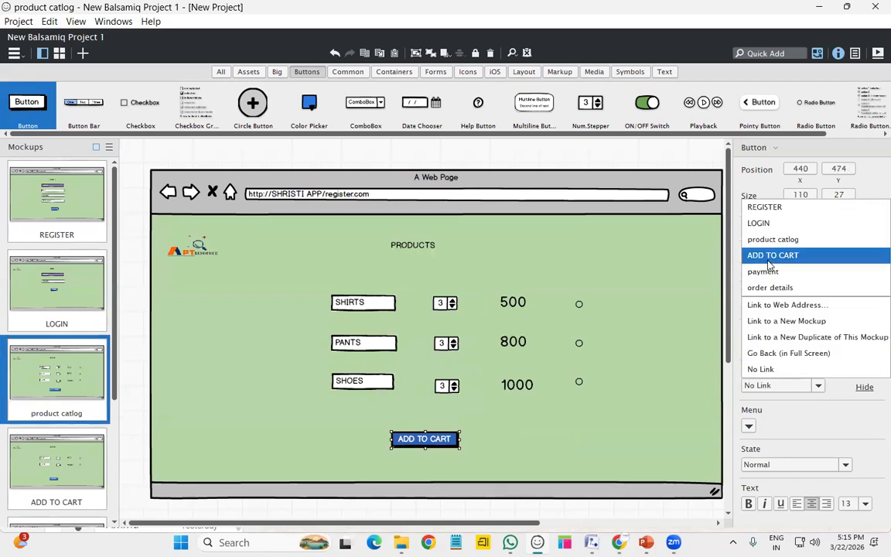
{"action": "left_click", "coordinate": [769, 256]}
Link the cart's PAYMENT button to payment, and payment's PAYMENT button to order details
{"action": "scroll", "coordinate": [56, 325], "scroll_direction": "down", "scroll_amount": 3}
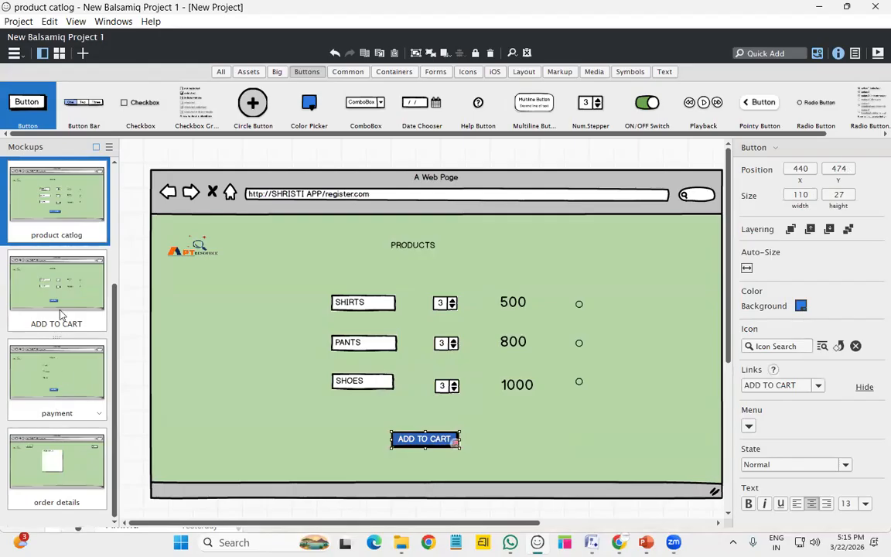
{"action": "left_click", "coordinate": [408, 470]}
{"action": "left_click", "coordinate": [410, 442]}
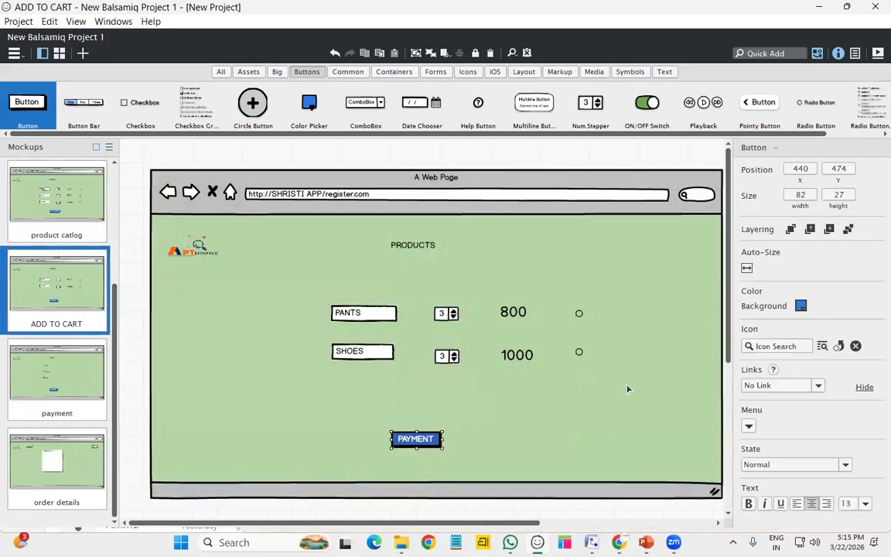
{"action": "left_click", "coordinate": [816, 385]}
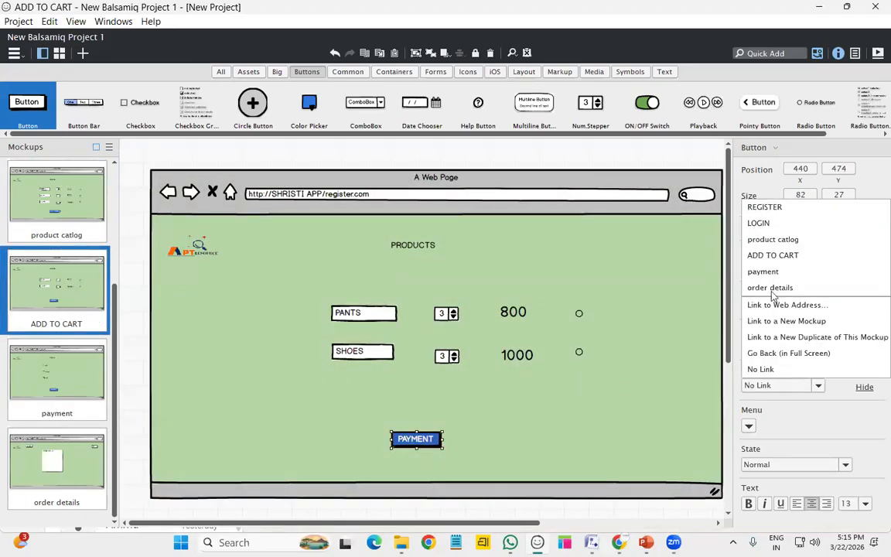
{"action": "left_click", "coordinate": [773, 277]}
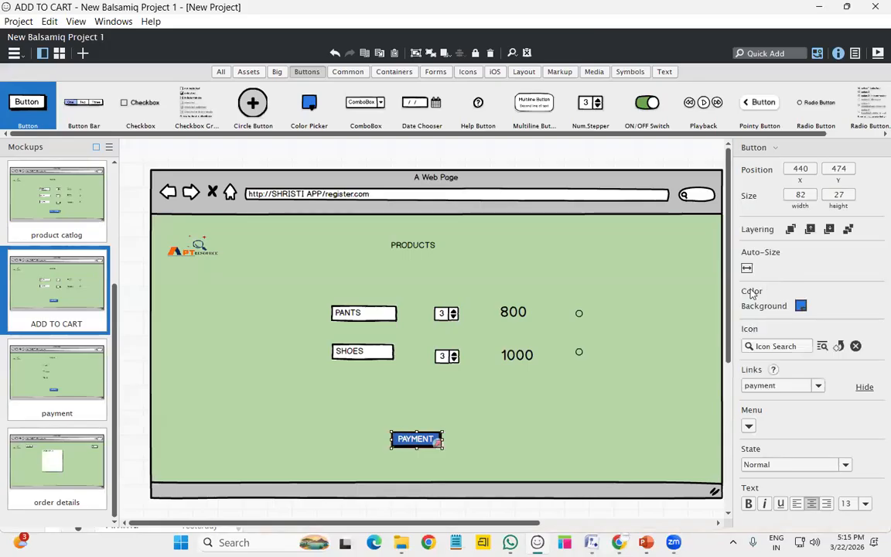
{"action": "left_click", "coordinate": [51, 405]}
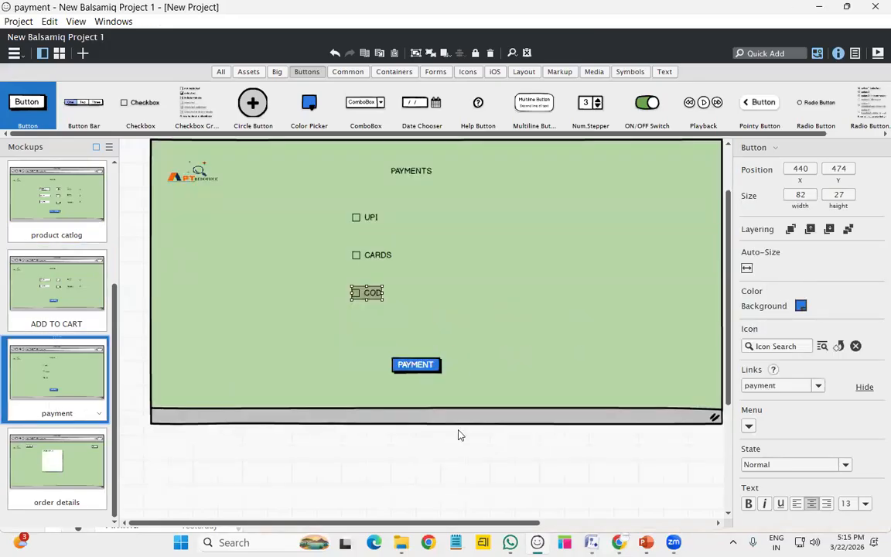
{"action": "left_click", "coordinate": [425, 367]}
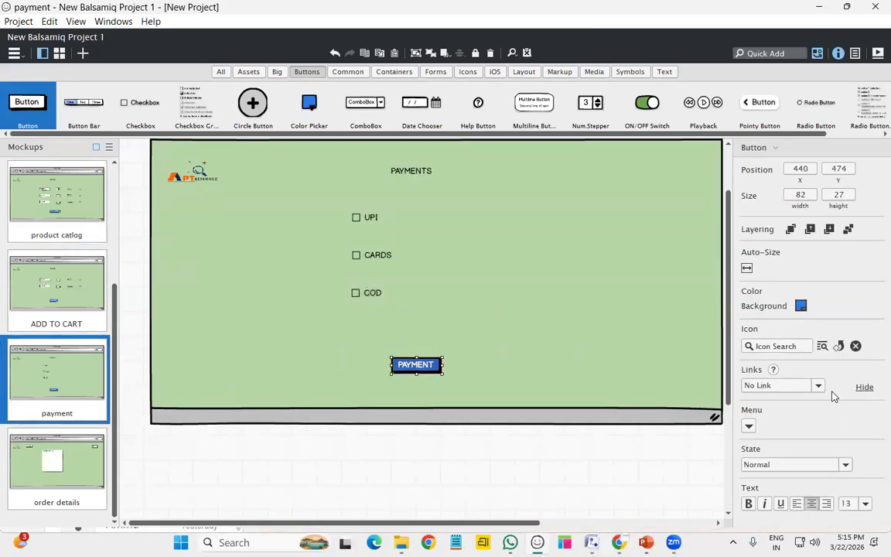
{"action": "left_click", "coordinate": [776, 386]}
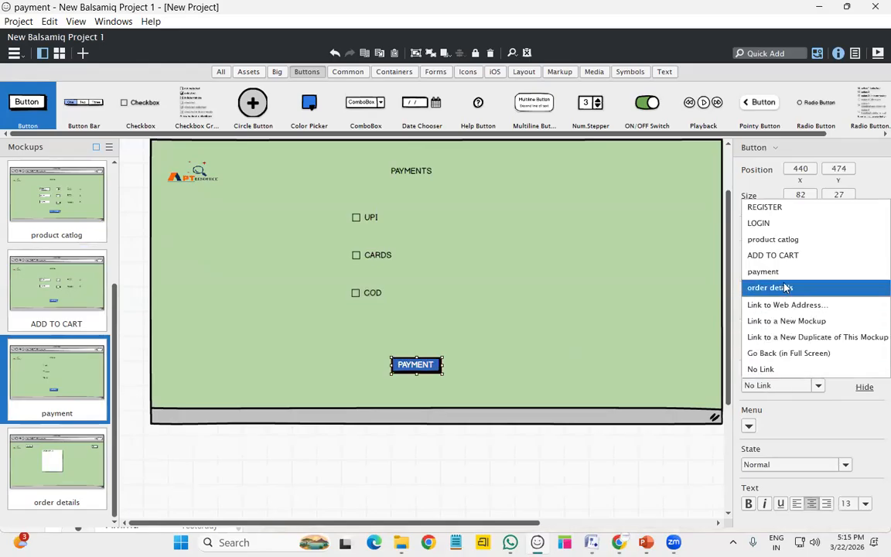
{"action": "left_click", "coordinate": [787, 288]}
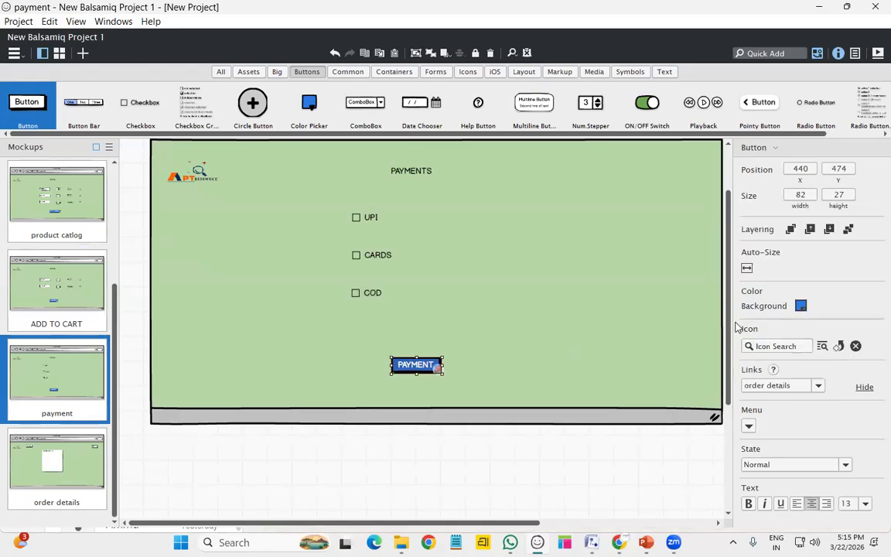
On order details, link BACK to the payment page and MENU to product catlog
{"action": "left_click", "coordinate": [21, 475]}
{"action": "left_click", "coordinate": [667, 243]}
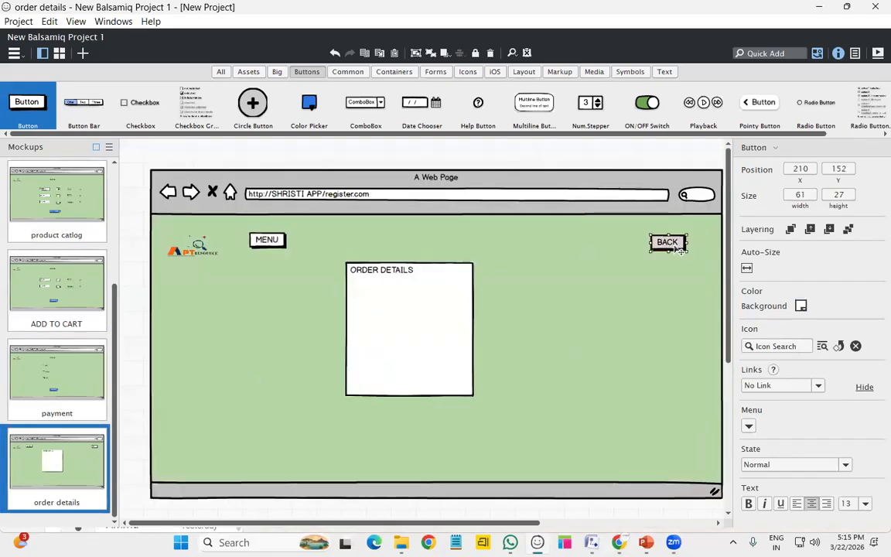
{"action": "left_click", "coordinate": [766, 386]}
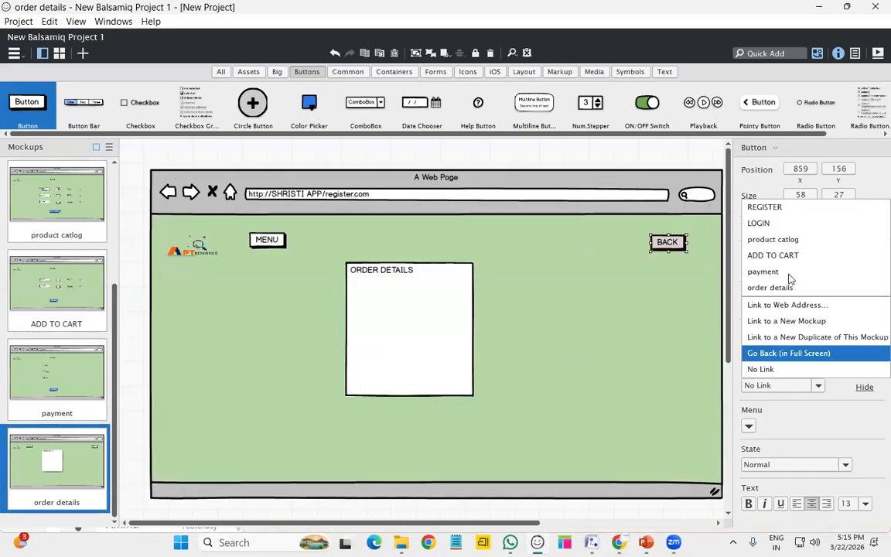
{"action": "left_click", "coordinate": [790, 273]}
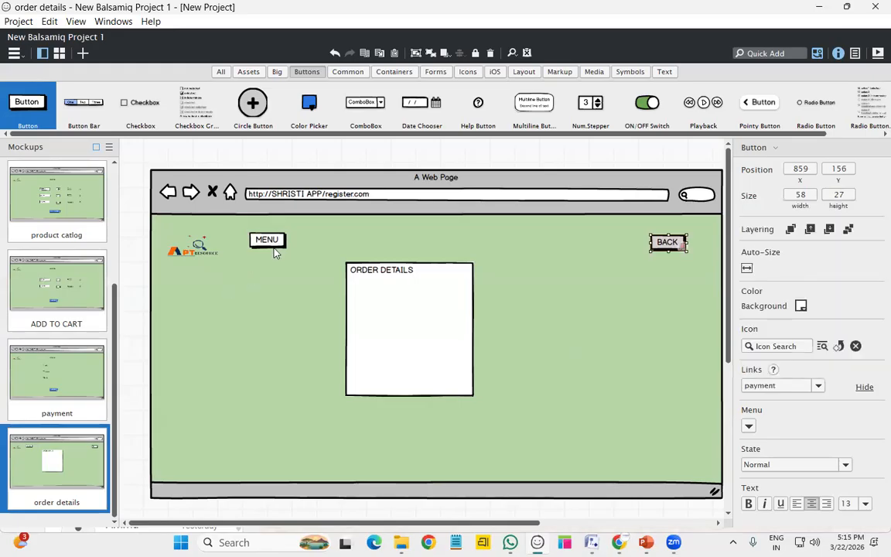
{"action": "left_click", "coordinate": [765, 386]}
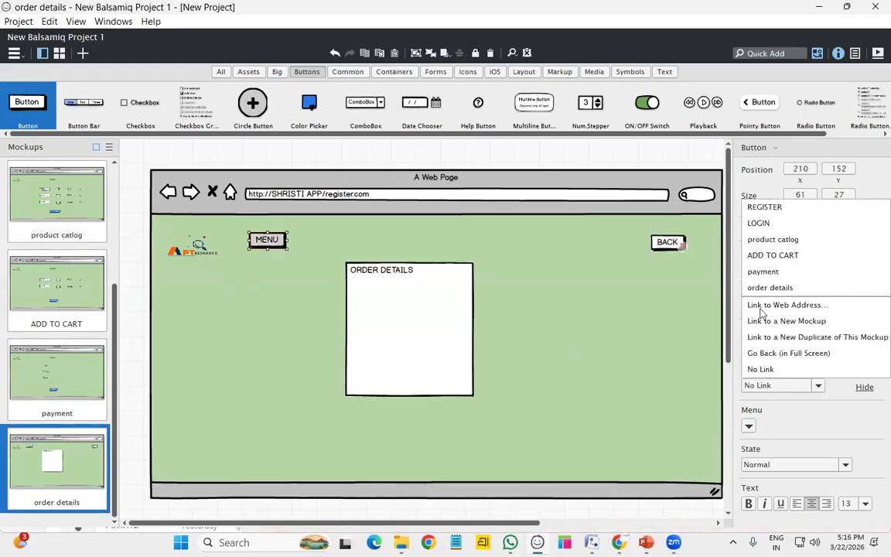
{"action": "left_click", "coordinate": [775, 240]}
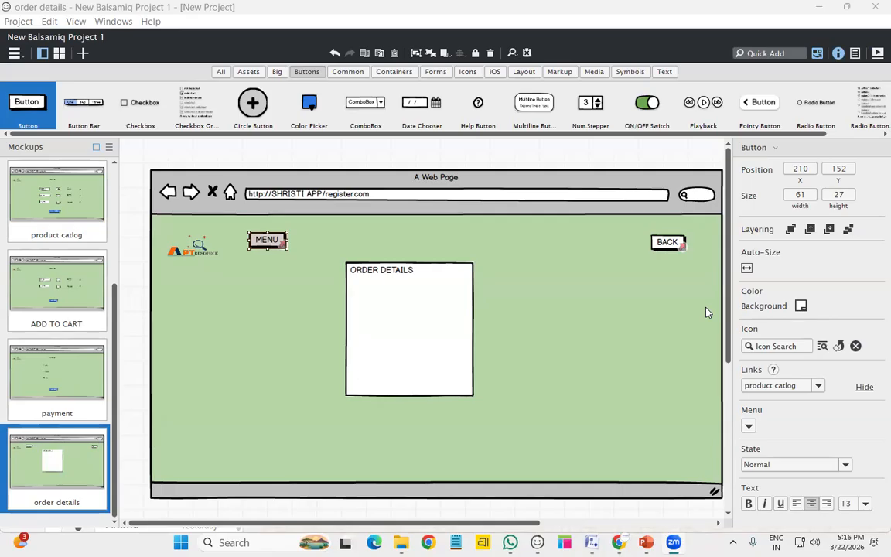
Return to the REGISTER mockup and start the full-screen presentation
{"action": "scroll", "coordinate": [88, 385], "scroll_direction": "up", "scroll_amount": 3}
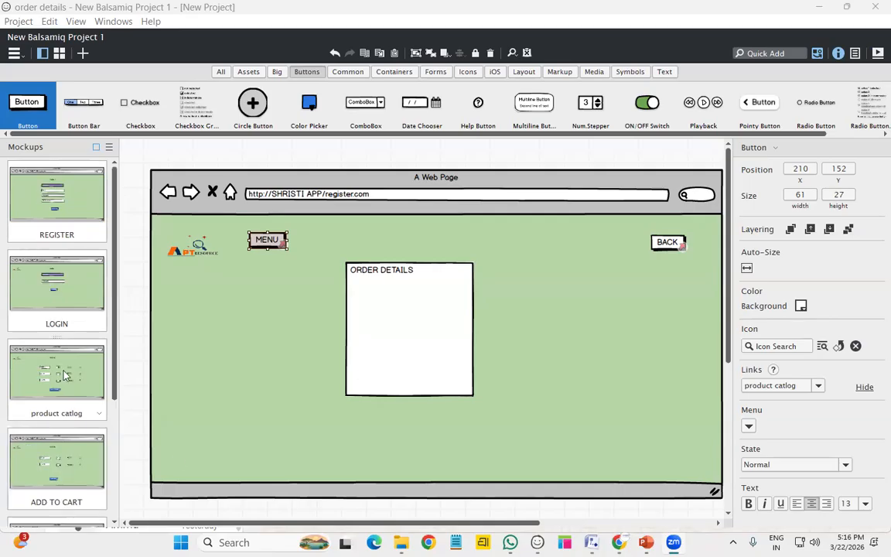
{"action": "left_click", "coordinate": [68, 229]}
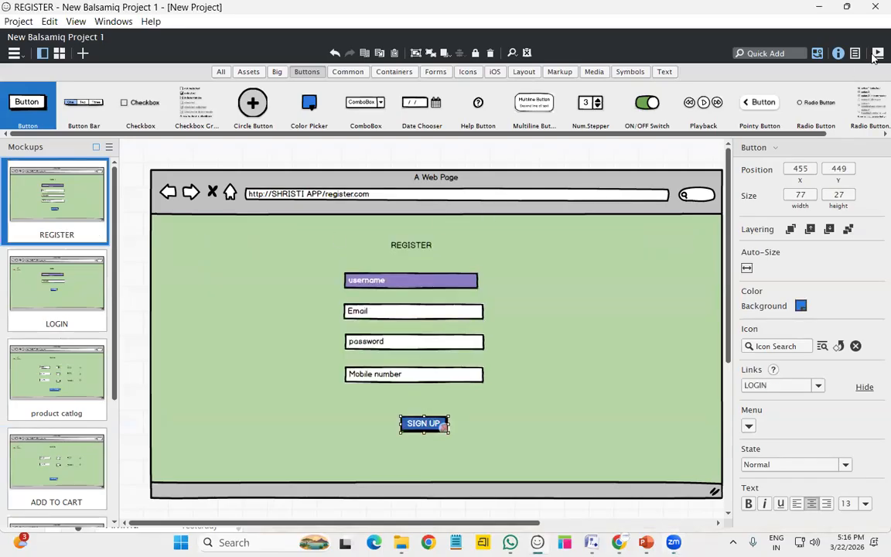
{"action": "left_click", "coordinate": [877, 53]}
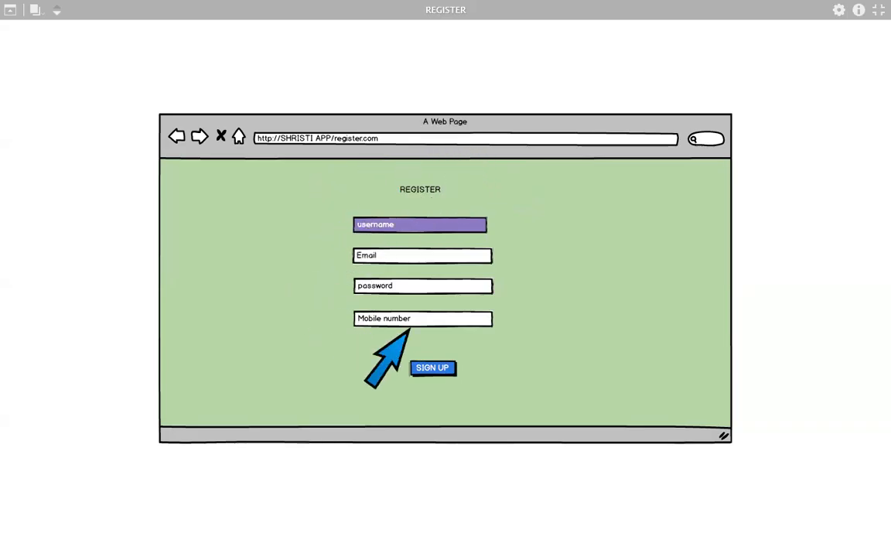
Follow the SIGN UP, LOGIN, ADD TO CART, BACK, PAYMENT and MENU links, then exit with Esc
{"action": "left_click", "coordinate": [432, 368]}
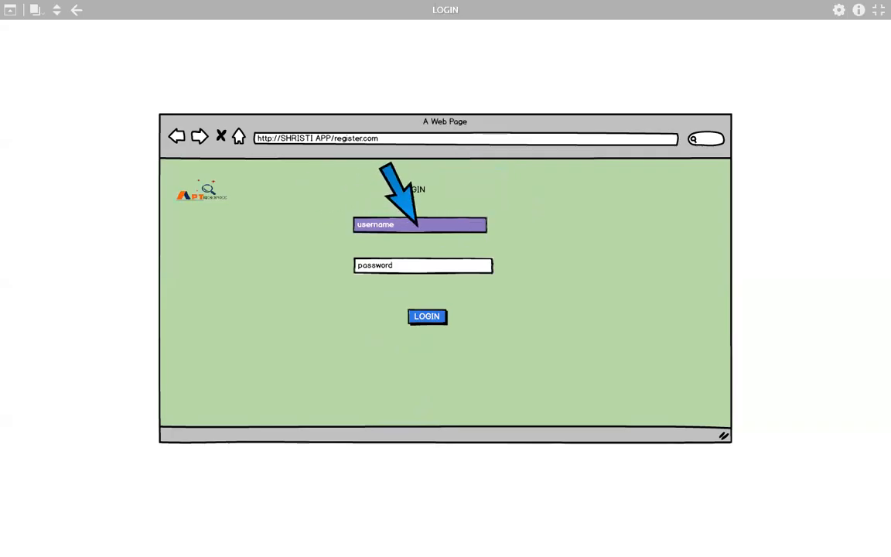
{"action": "left_click", "coordinate": [431, 319]}
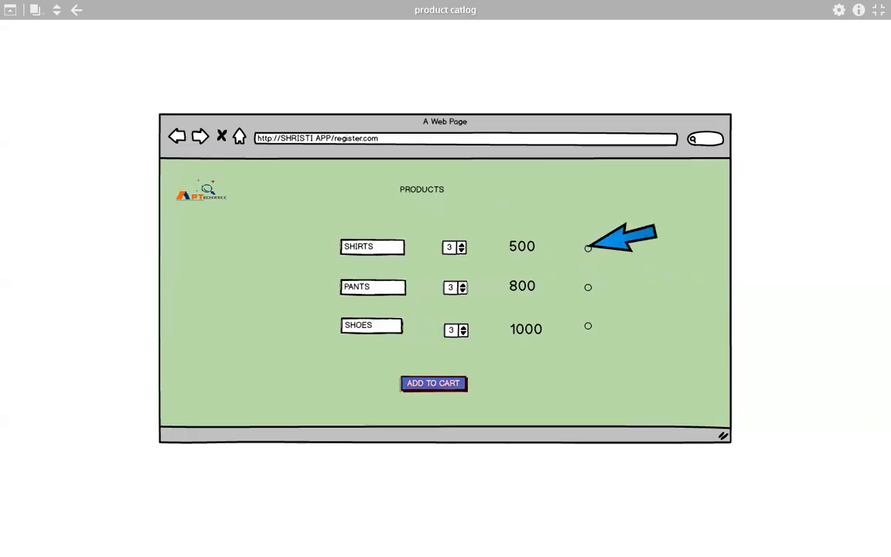
{"action": "left_click", "coordinate": [450, 389]}
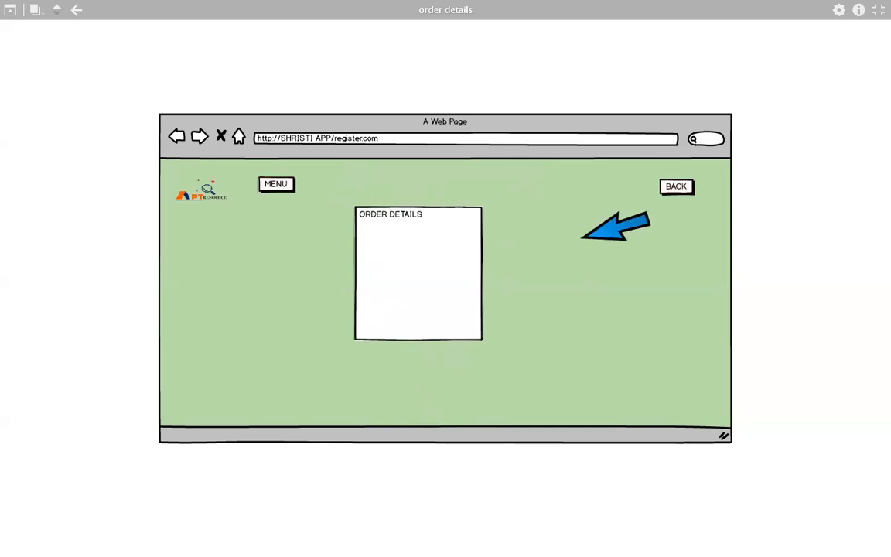
{"action": "left_click", "coordinate": [669, 187]}
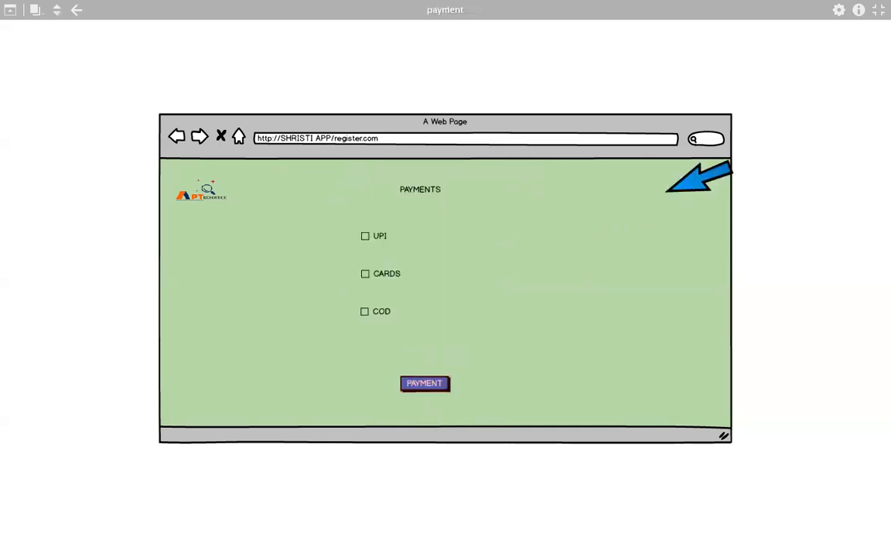
{"action": "left_click", "coordinate": [425, 384]}
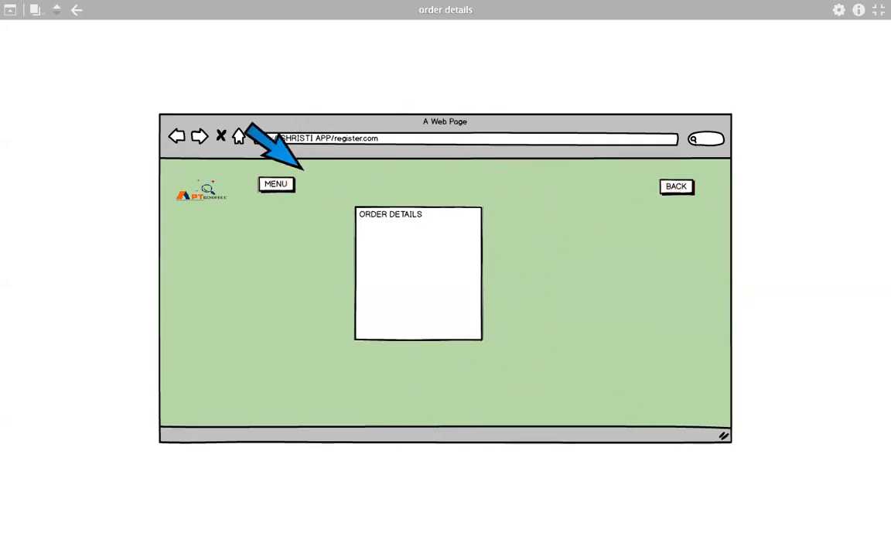
{"action": "left_click", "coordinate": [283, 184]}
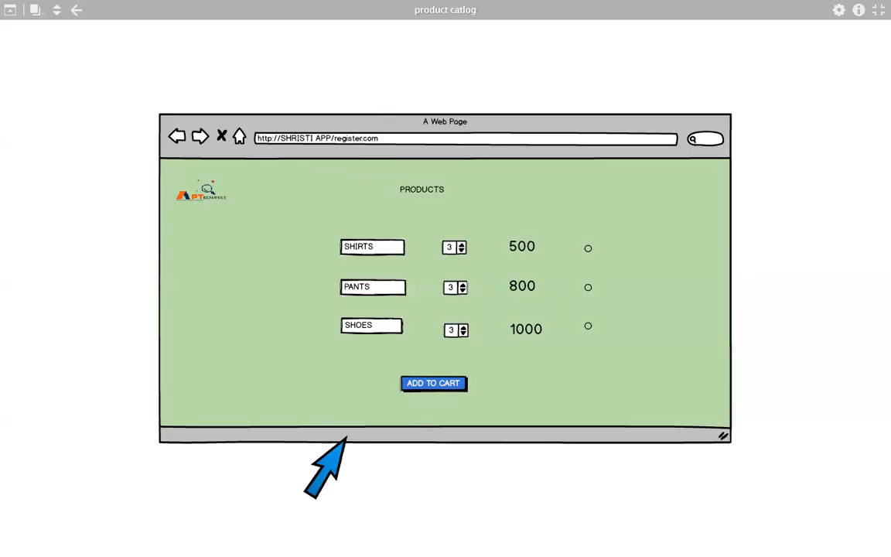
{"action": "key", "text": "Escape"}
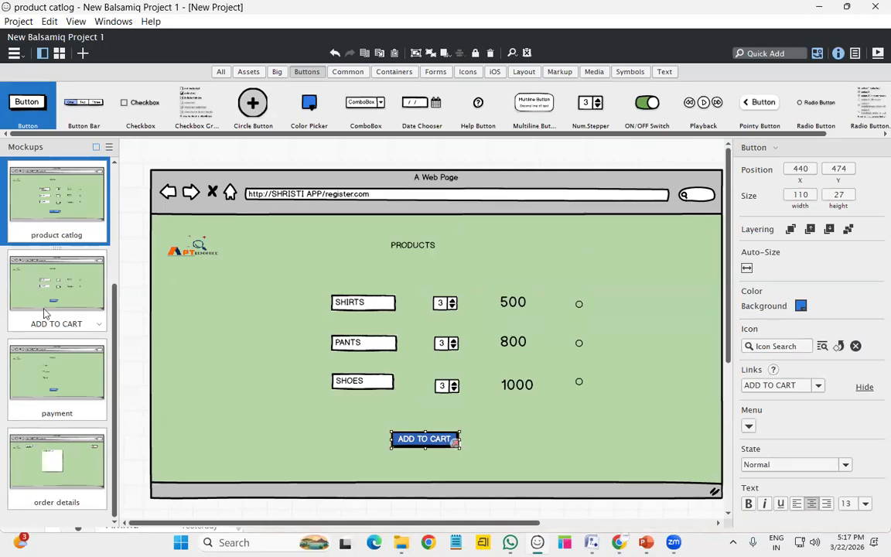
Browse the ADD TO CART and payment mockups, return to REGISTER, and show the Common components
{"action": "left_click", "coordinate": [44, 313]}
{"action": "left_click", "coordinate": [69, 383]}
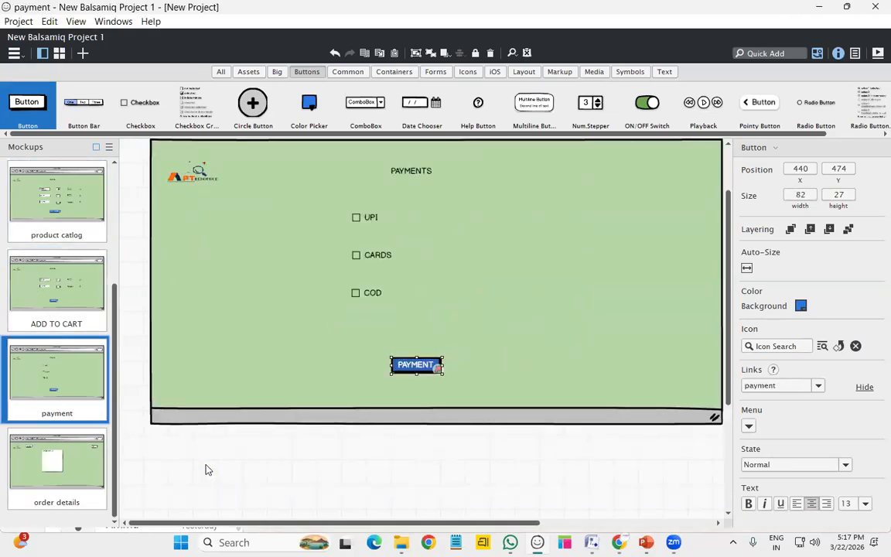
{"action": "left_click", "coordinate": [49, 279]}
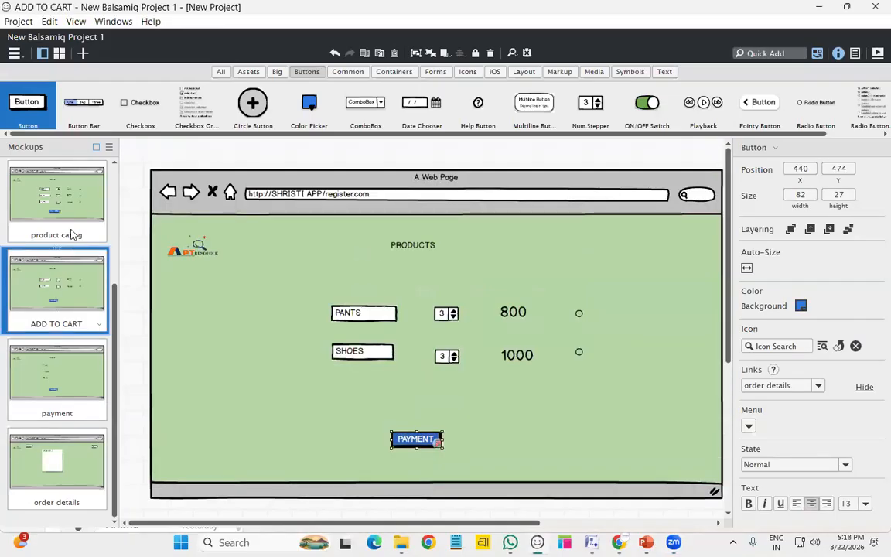
{"action": "scroll", "coordinate": [71, 232], "scroll_direction": "up", "scroll_amount": 3}
{"action": "left_click", "coordinate": [74, 217]}
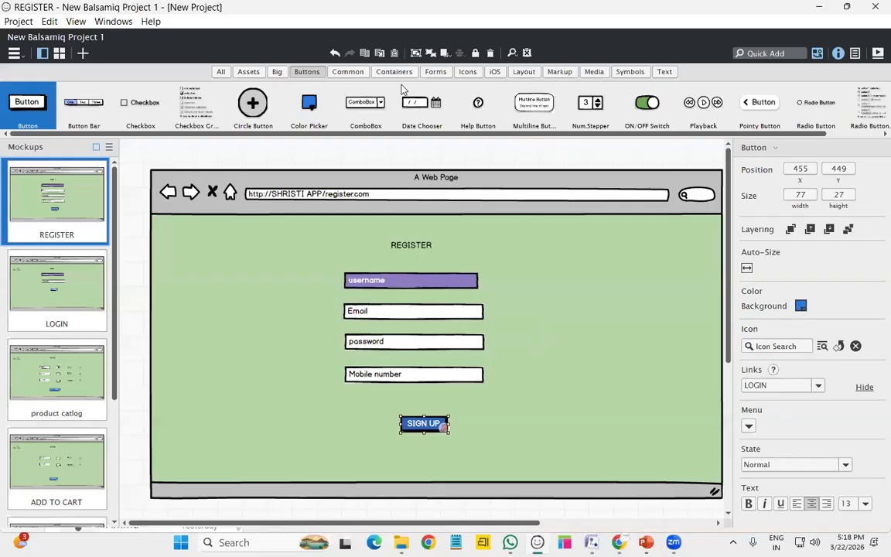
{"action": "left_click", "coordinate": [361, 76]}
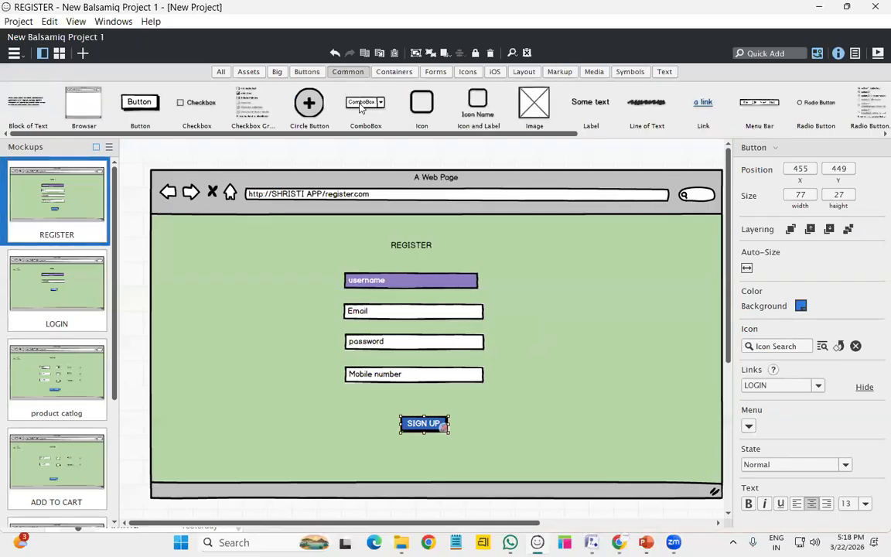
{"action": "left_click", "coordinate": [300, 71]}
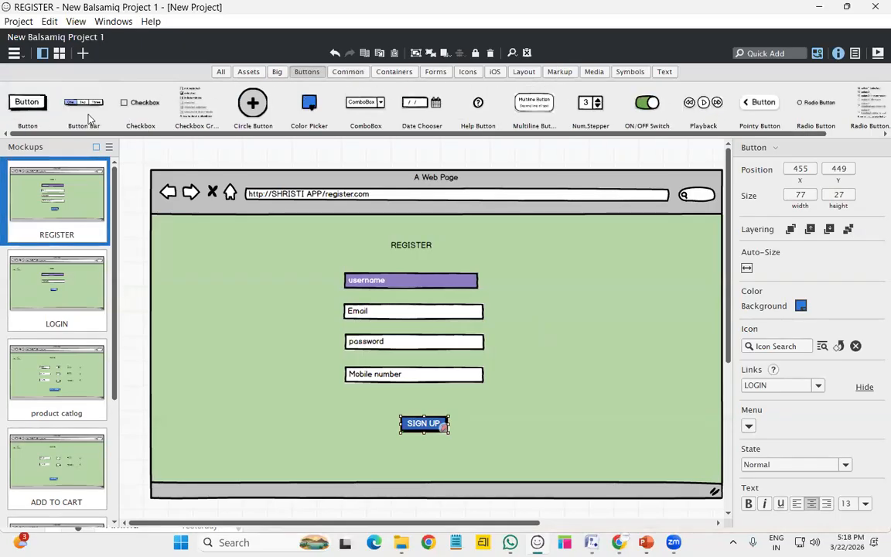
{"action": "left_click_drag", "start_coordinate": [105, 125], "coordinate": [206, 236]}
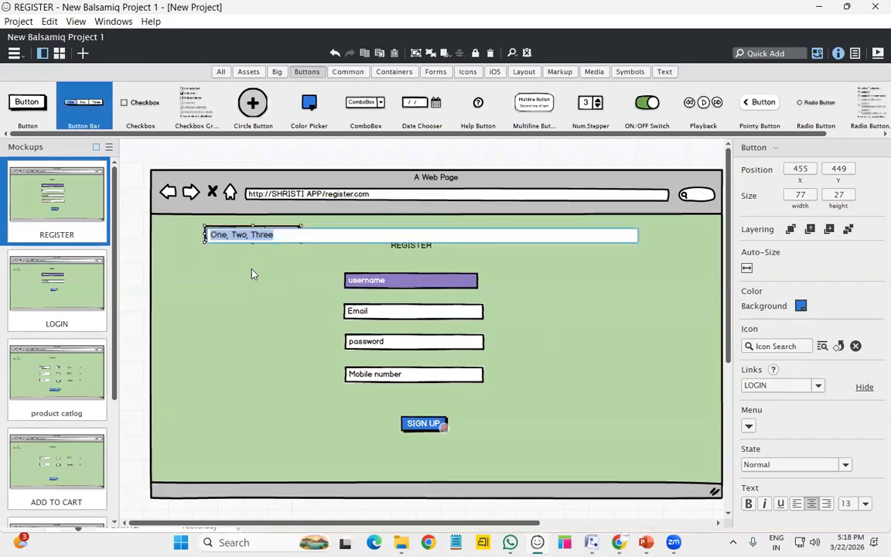
{"action": "key", "text": "Return"}
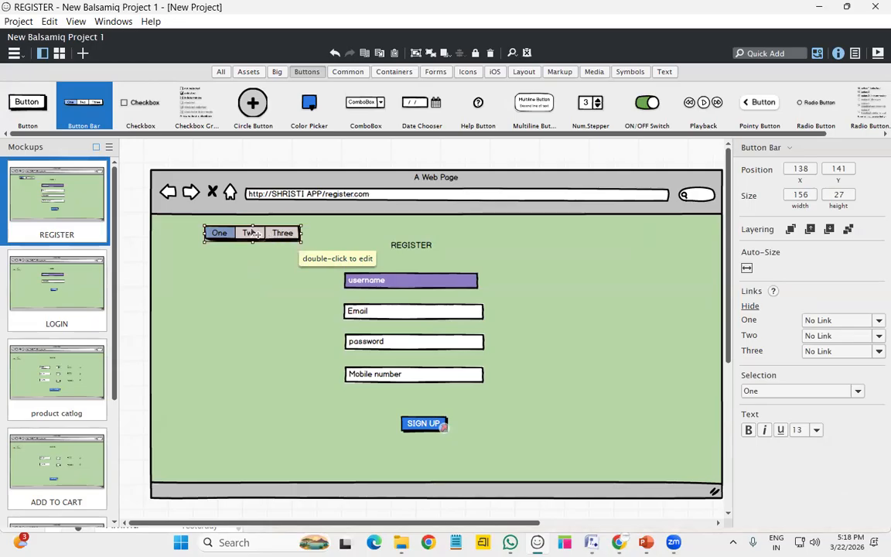
{"action": "double_click", "coordinate": [228, 234]}
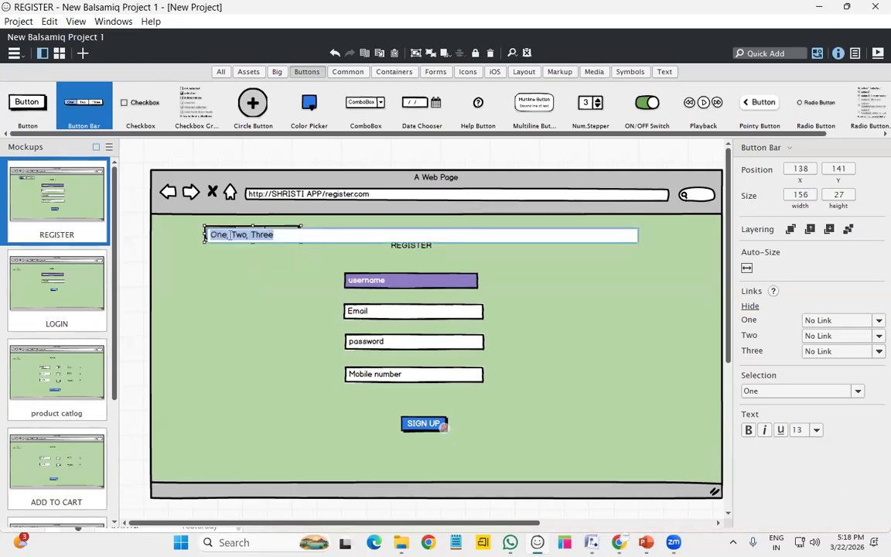
{"action": "key", "text": "BackSpace"}
{"action": "key", "text": "BackSpace"}
{"action": "key", "text": "BackSpace"}
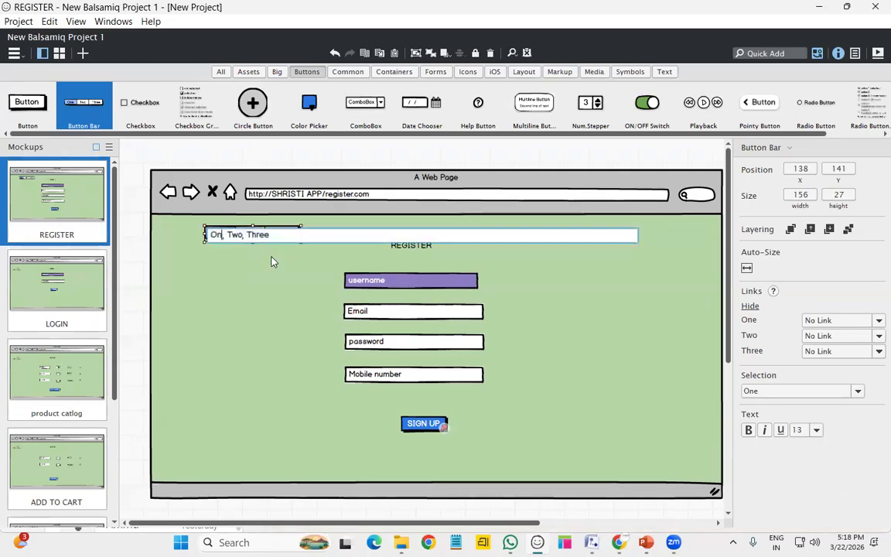
{"action": "type", "text": "file"}
{"action": "key", "text": "BackSpace"}
{"action": "key", "text": "BackSpace"}
{"action": "key", "text": "BackSpace"}
{"action": "key", "text": "BackSpace"}
{"action": "key", "text": "BackSpace"}
{"action": "type", "text": ",menu"}
{"action": "key", "text": "BackSpace"}
{"action": "key", "text": "BackSpace"}
{"action": "key", "text": "BackSpace"}
{"action": "key", "text": "BackSpace"}
{"action": "key", "text": "BackSpace"}
{"action": "key", "text": "BackSpace"}
{"action": "type", "text": "profile"}
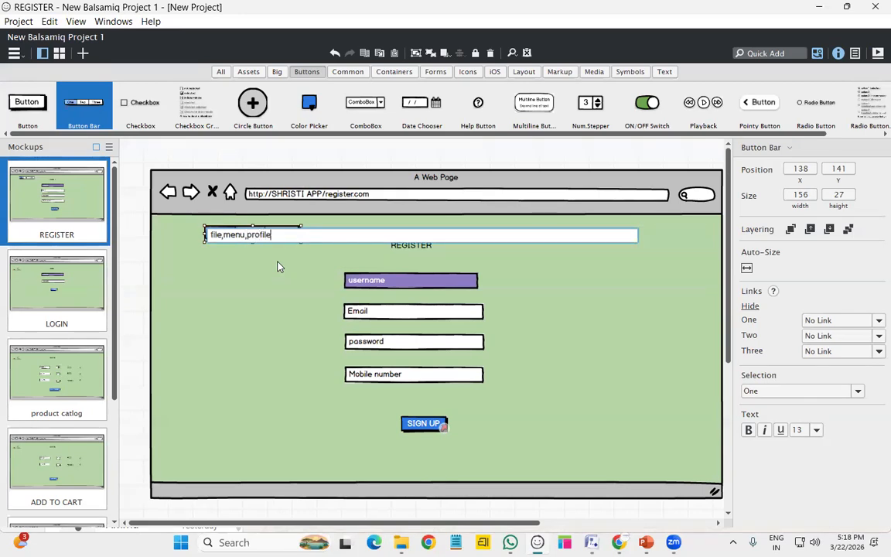
{"action": "key", "text": "Return"}
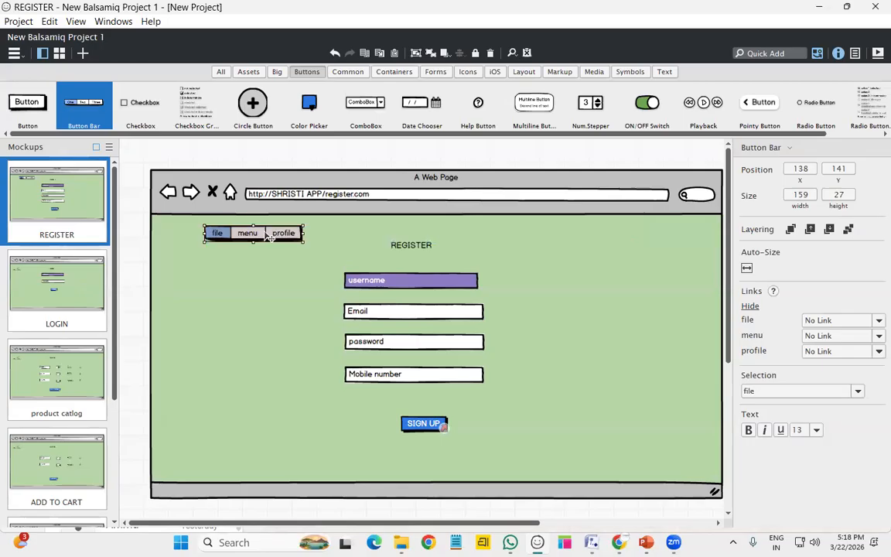
{"action": "left_click", "coordinate": [298, 379]}
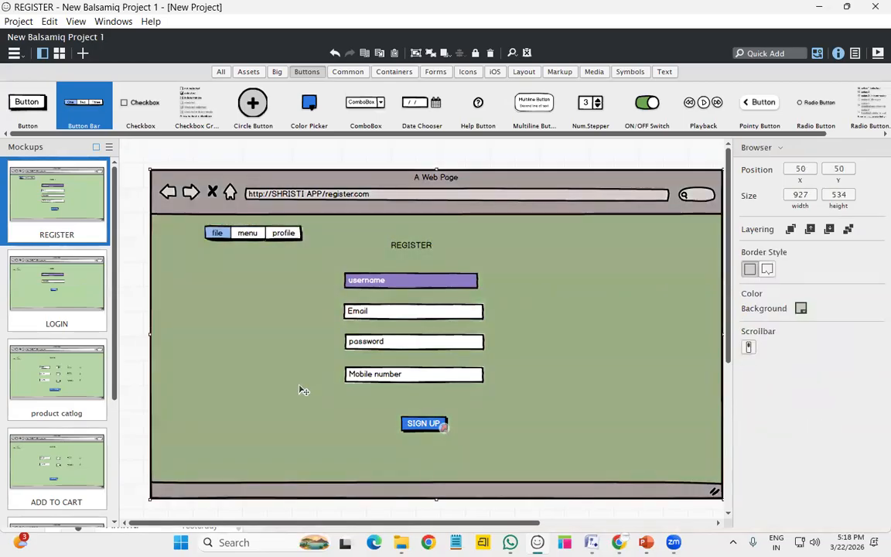
{"action": "left_click", "coordinate": [270, 234]}
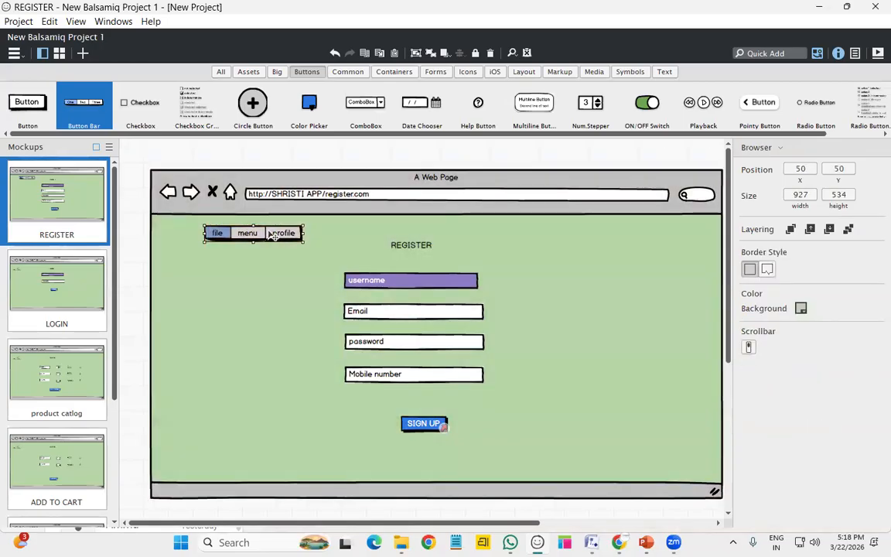
{"action": "key", "text": "Delete"}
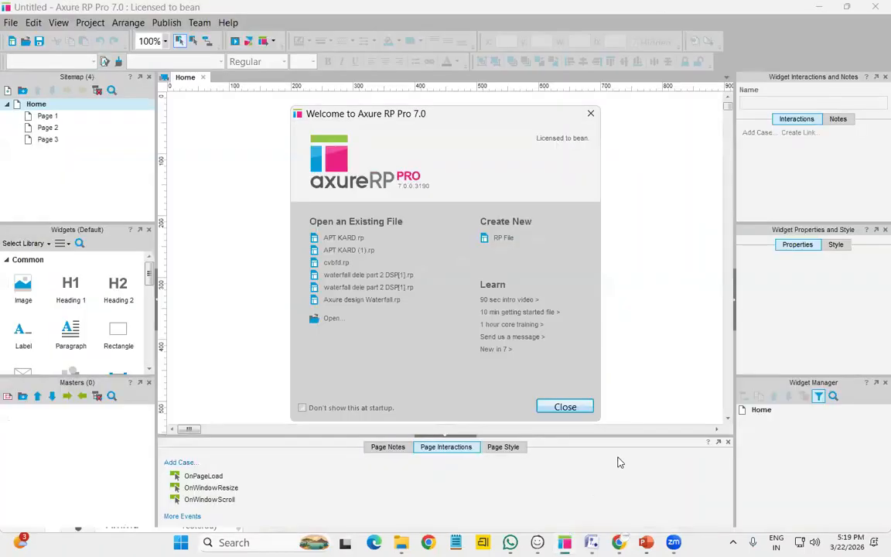
Close the Axure welcome dialog to reveal the untitled project's blank Home page
{"action": "left_click", "coordinate": [563, 409]}
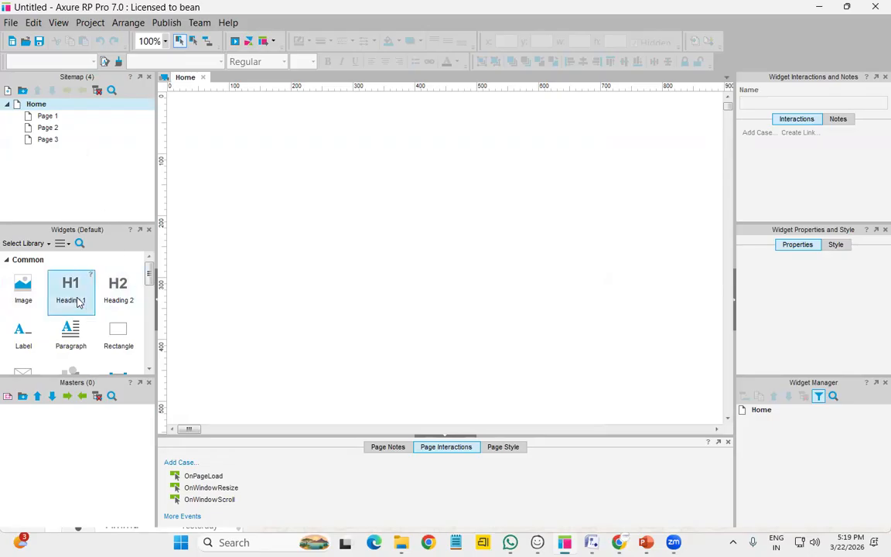
Drag the Widgets/Masters splitter downward and scroll through the enlarged widget library
{"action": "scroll", "coordinate": [76, 298], "scroll_direction": "down", "scroll_amount": 3}
{"action": "scroll", "coordinate": [74, 307], "scroll_direction": "down", "scroll_amount": 2}
{"action": "scroll", "coordinate": [73, 306], "scroll_direction": "up", "scroll_amount": 5}
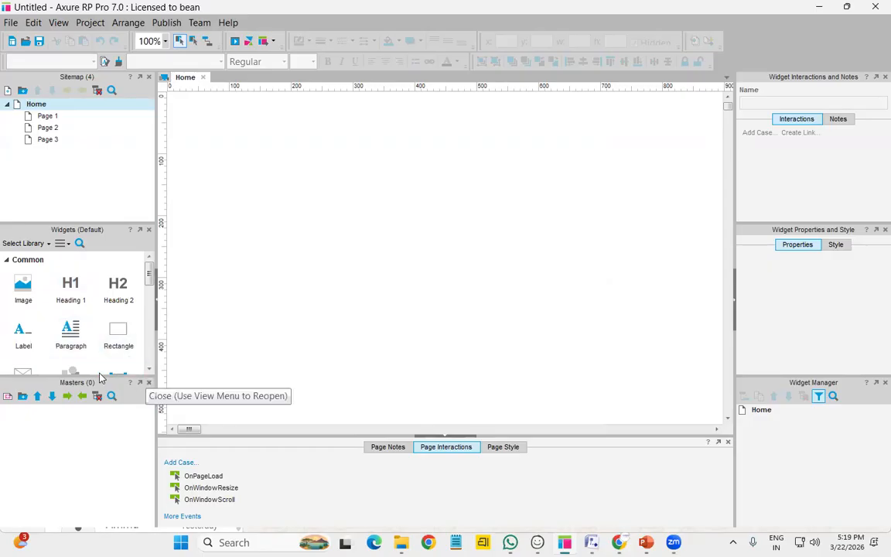
{"action": "left_click_drag", "start_coordinate": [98, 377], "coordinate": [76, 452]}
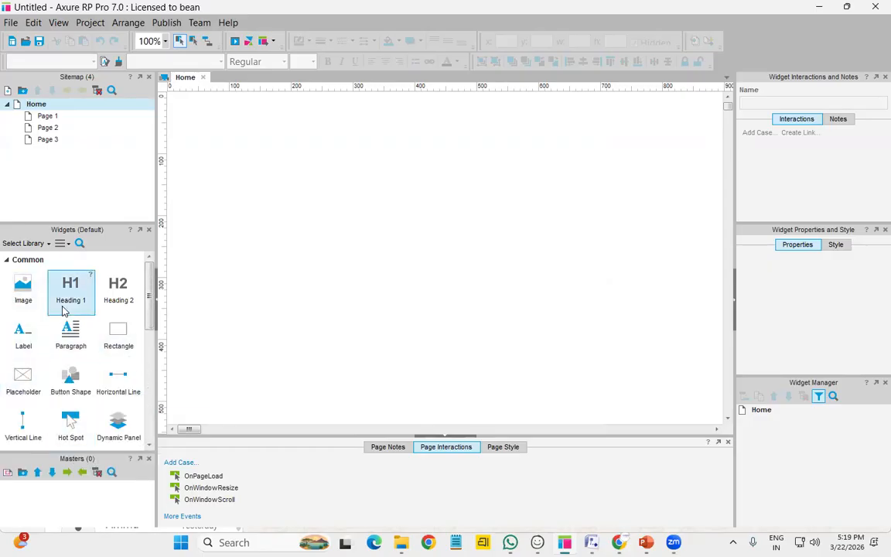
{"action": "scroll", "coordinate": [65, 309], "scroll_direction": "down", "scroll_amount": 5}
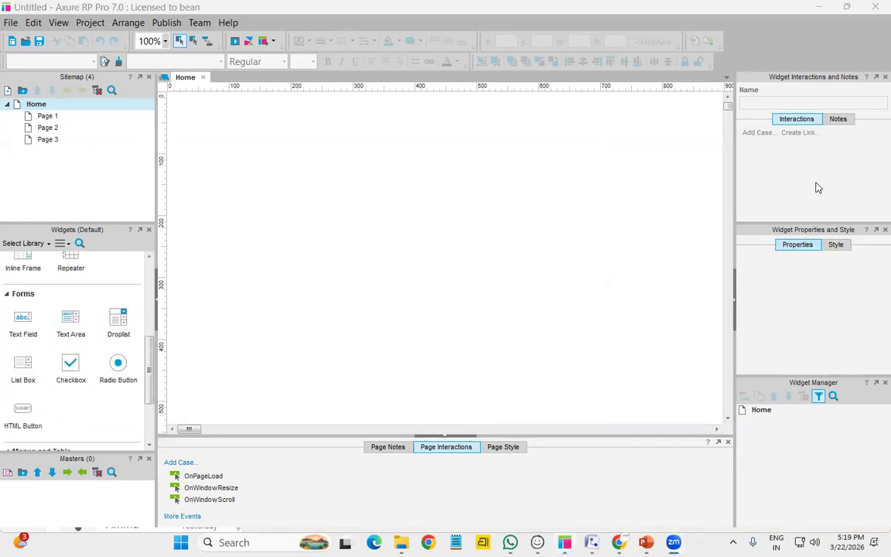
{"action": "scroll", "coordinate": [48, 314], "scroll_direction": "up", "scroll_amount": 5}
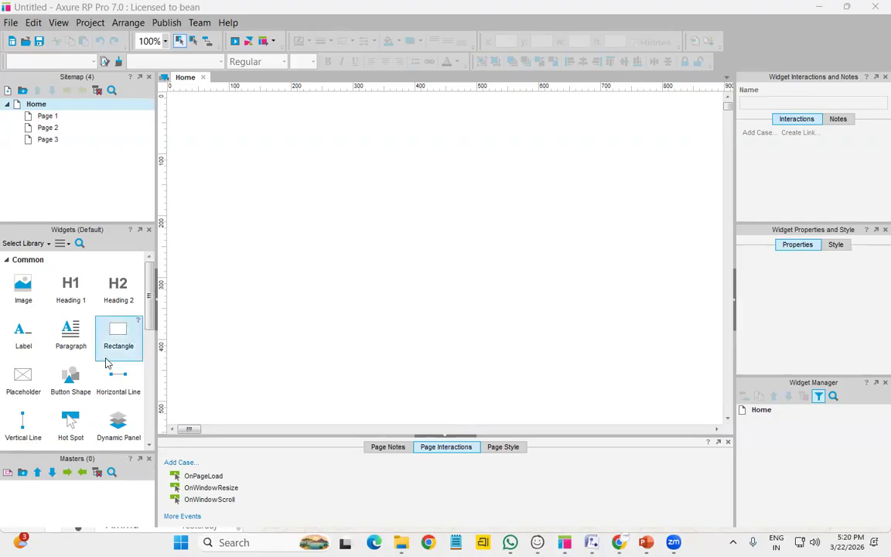
{"action": "scroll", "coordinate": [109, 362], "scroll_direction": "down", "scroll_amount": 6}
{"action": "scroll", "coordinate": [108, 364], "scroll_direction": "up", "scroll_amount": 3}
{"action": "scroll", "coordinate": [107, 363], "scroll_direction": "up", "scroll_amount": 3}
{"action": "scroll", "coordinate": [106, 363], "scroll_direction": "down", "scroll_amount": 3}
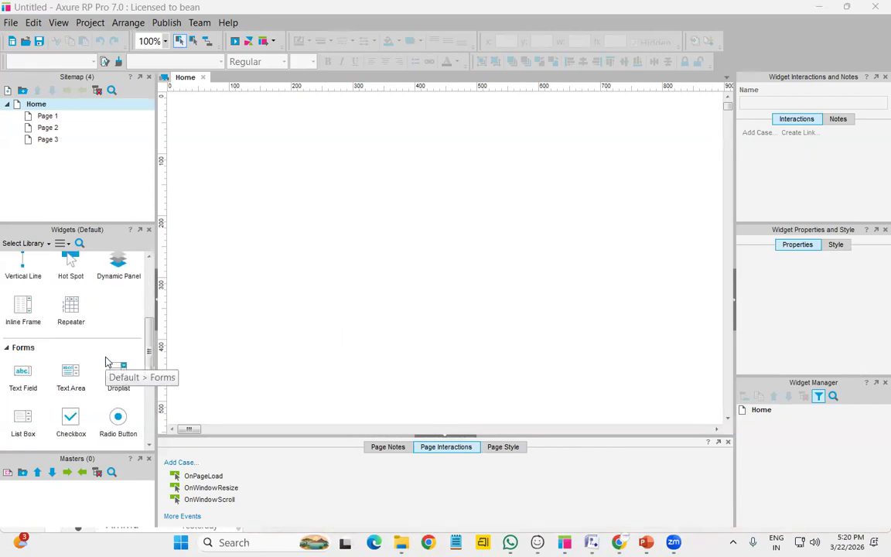
{"action": "scroll", "coordinate": [107, 362], "scroll_direction": "down", "scroll_amount": 1}
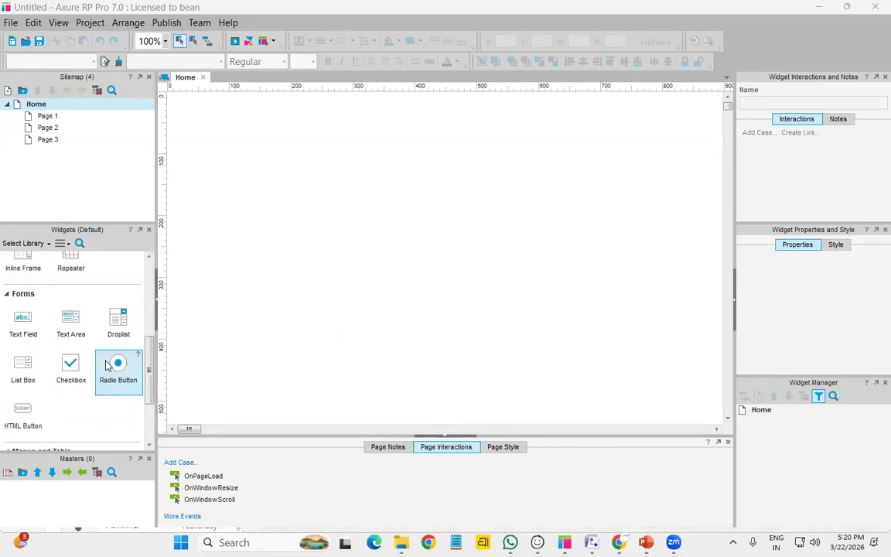
{"action": "scroll", "coordinate": [107, 365], "scroll_direction": "down", "scroll_amount": 2}
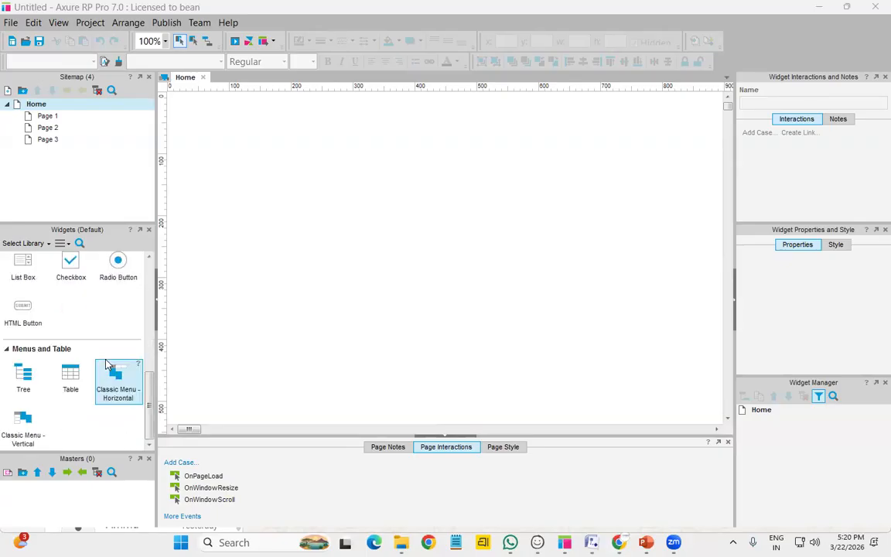
{"action": "scroll", "coordinate": [97, 374], "scroll_direction": "up", "scroll_amount": 3}
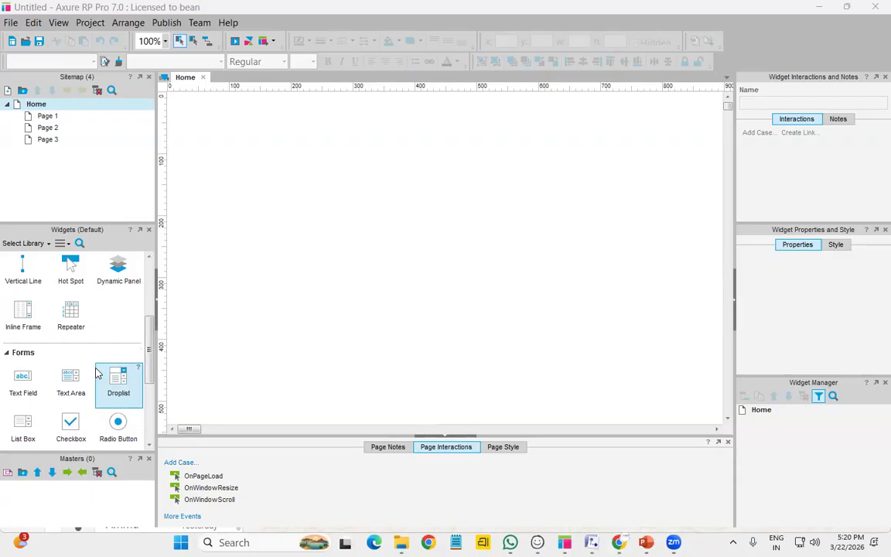
{"action": "scroll", "coordinate": [96, 374], "scroll_direction": "down", "scroll_amount": 3}
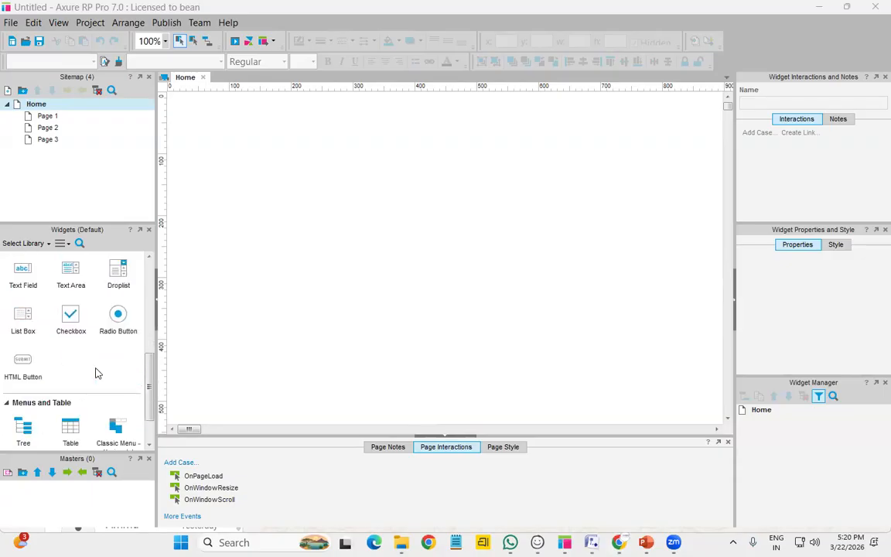
{"action": "scroll", "coordinate": [97, 373], "scroll_direction": "down", "scroll_amount": 1}
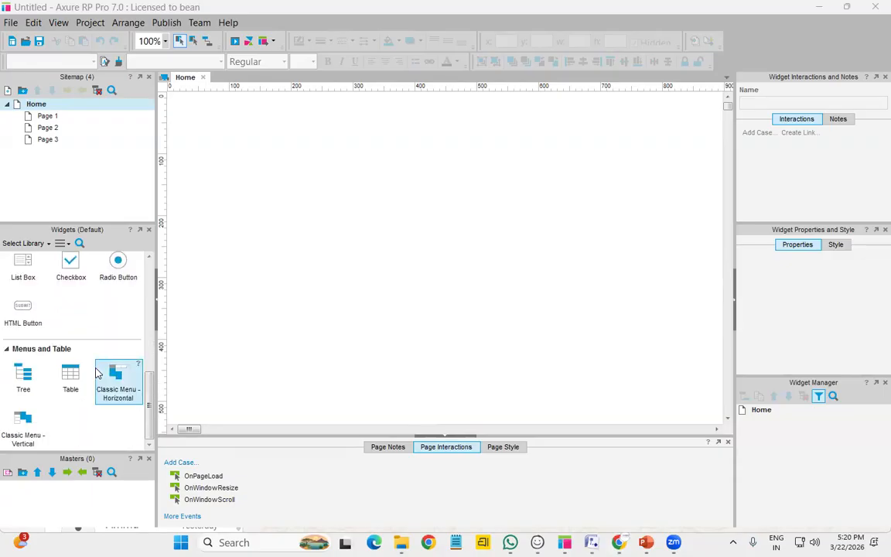
{"action": "scroll", "coordinate": [97, 374], "scroll_direction": "up", "scroll_amount": 2}
{"action": "scroll", "coordinate": [97, 374], "scroll_direction": "up", "scroll_amount": 3}
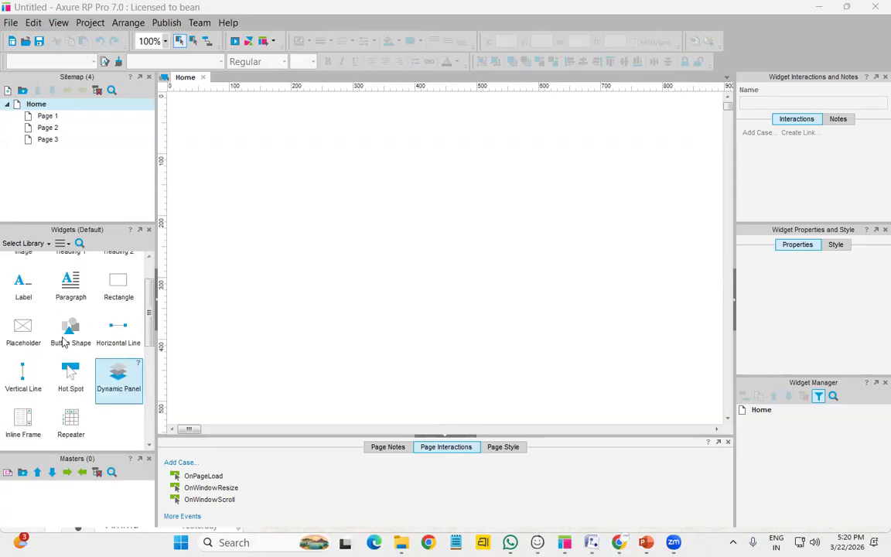
{"action": "scroll", "coordinate": [93, 376], "scroll_direction": "up", "scroll_amount": 1}
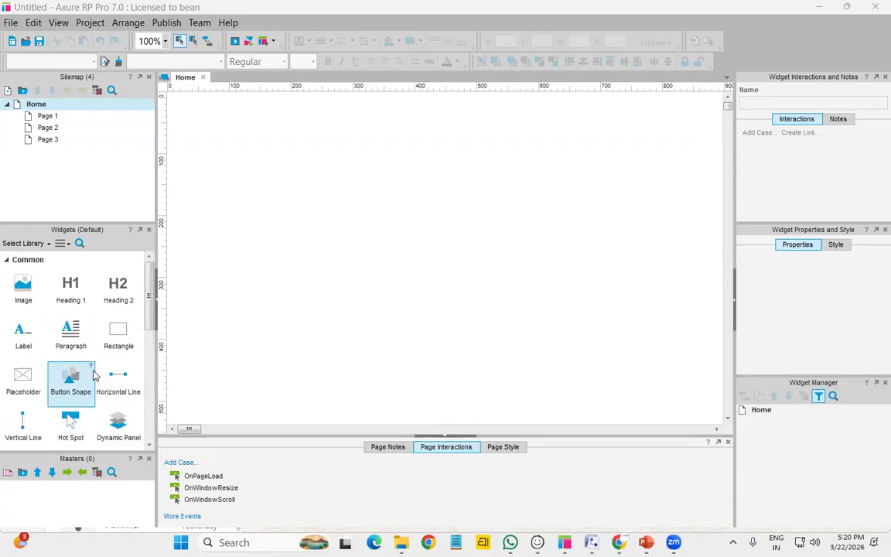
{"action": "scroll", "coordinate": [92, 372], "scroll_direction": "down", "scroll_amount": 5}
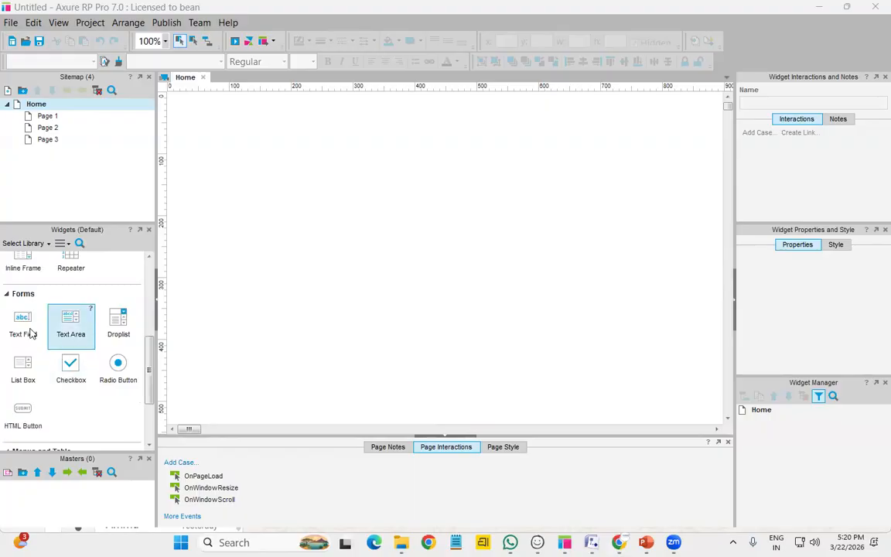
Stretch a large text area across the page and add a 'SRISHTI APP' heading
{"action": "left_click_drag", "start_coordinate": [52, 335], "coordinate": [211, 91]}
{"action": "left_click_drag", "start_coordinate": [352, 164], "coordinate": [685, 416]}
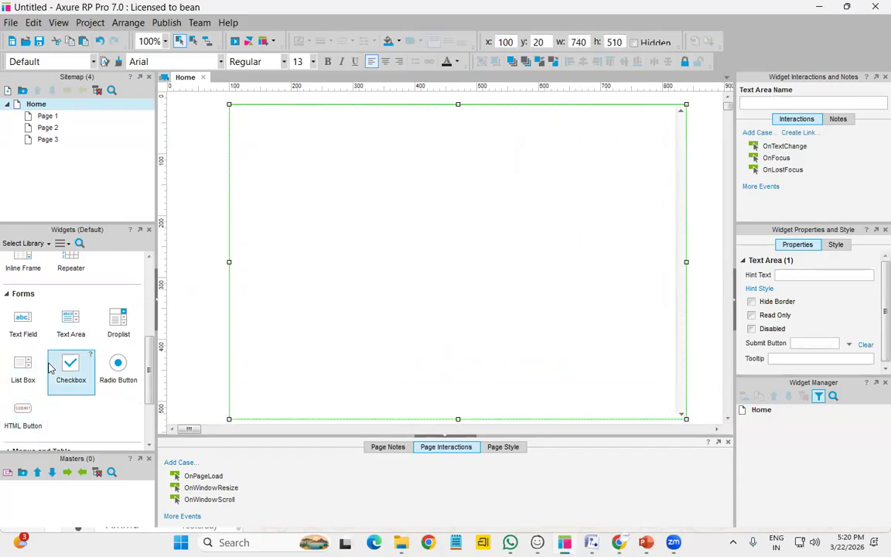
{"action": "scroll", "coordinate": [72, 364], "scroll_direction": "up", "scroll_amount": 5}
{"action": "left_click_drag", "start_coordinate": [71, 288], "coordinate": [470, 119]}
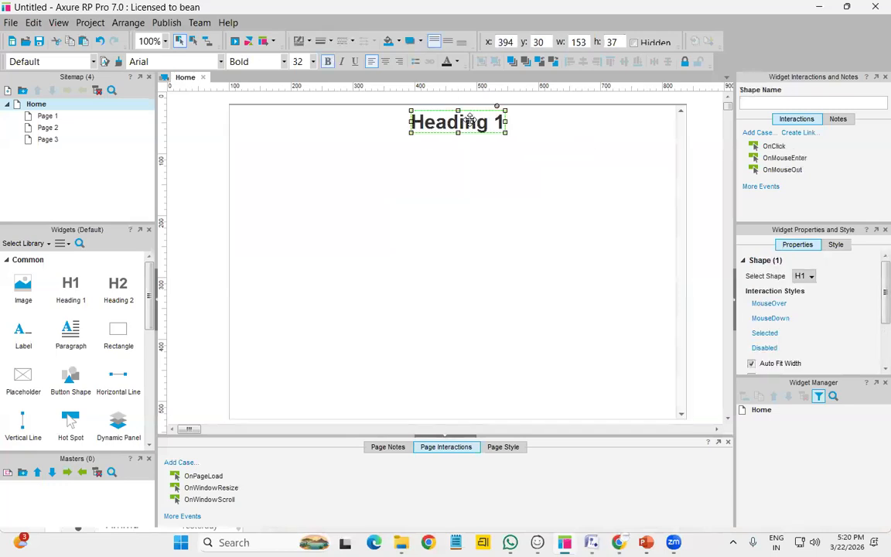
{"action": "double_click", "coordinate": [470, 120]}
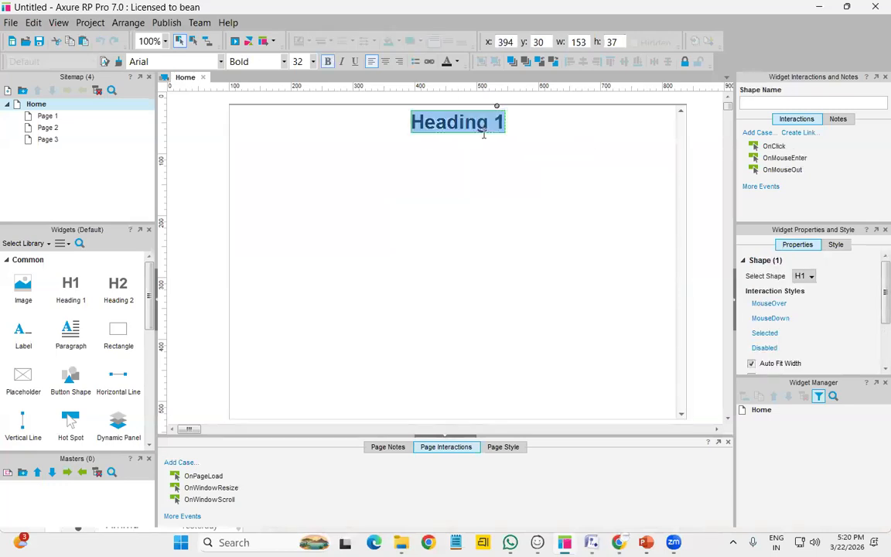
{"action": "type", "text": "SRIS"}
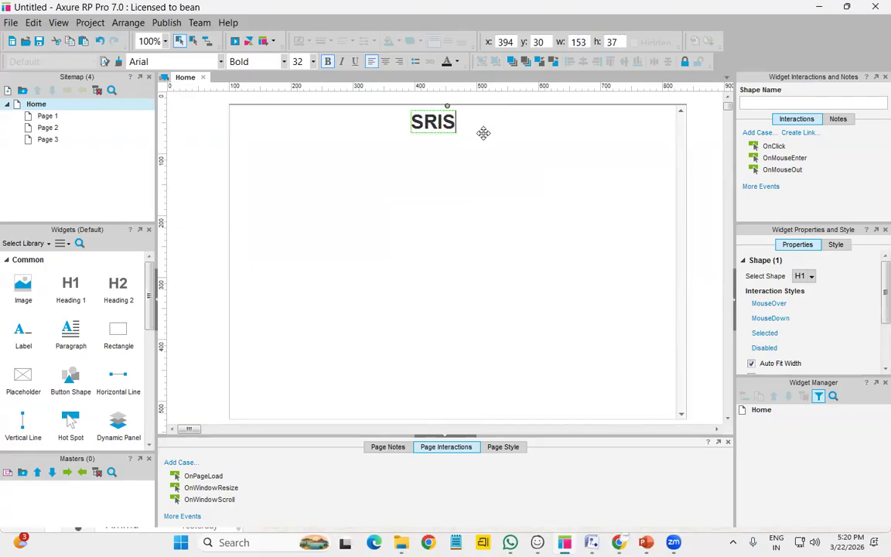
{"action": "type", "text": "HTI APP"}
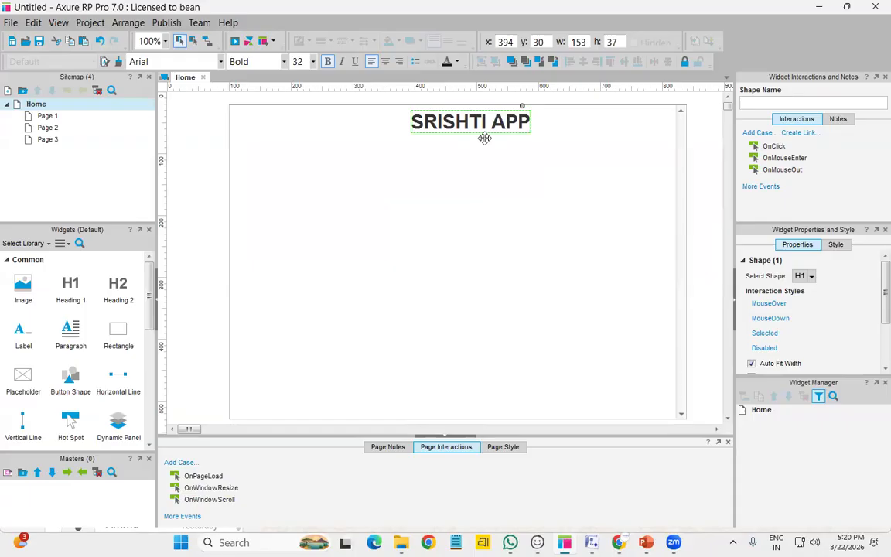
{"action": "left_click", "coordinate": [487, 183]}
Add a 'REGISTER' second-level heading below the title and select the background area
{"action": "left_click_drag", "start_coordinate": [118, 288], "coordinate": [433, 148]}
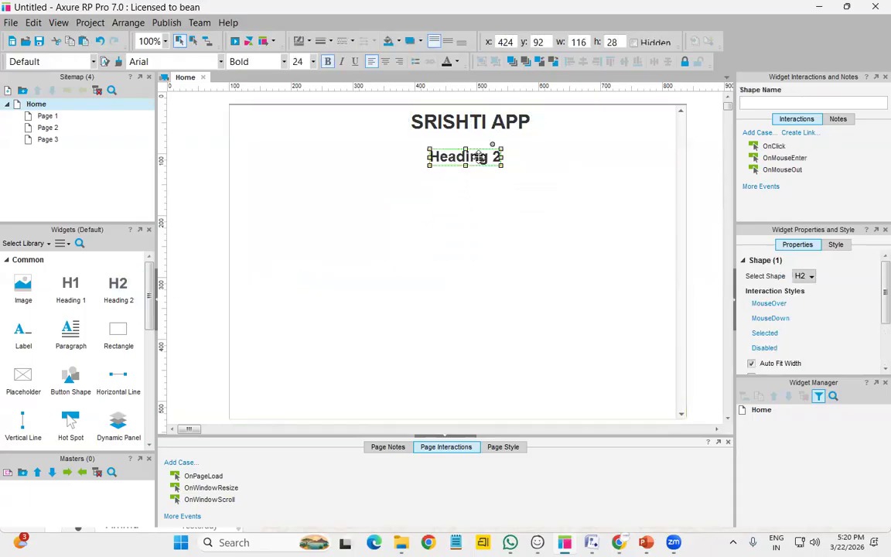
{"action": "double_click", "coordinate": [479, 157]}
{"action": "type", "text": "REG"}
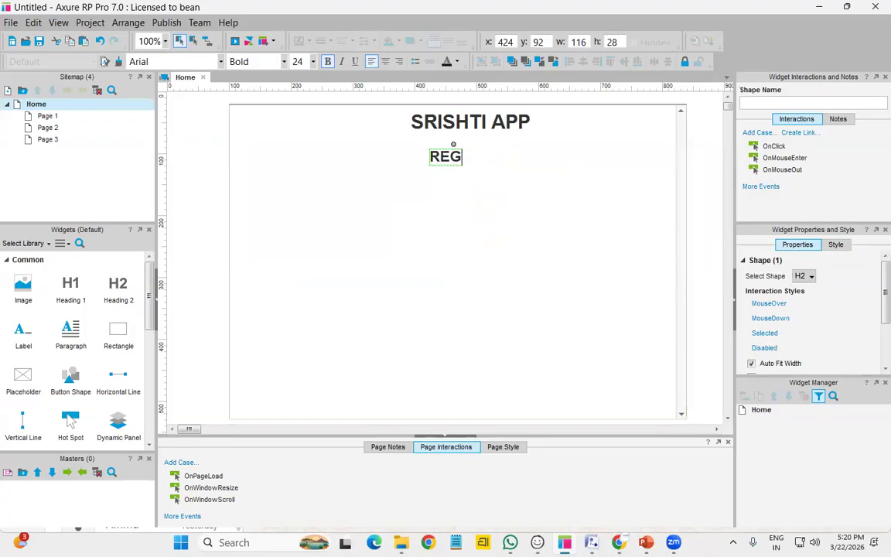
{"action": "type", "text": "ISTER"}
{"action": "left_click", "coordinate": [602, 209]}
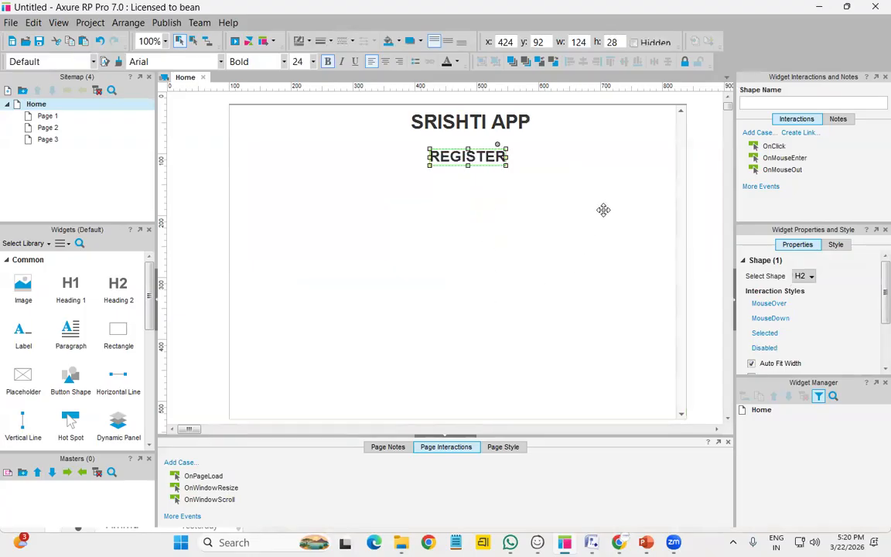
{"action": "left_click", "coordinate": [607, 205]}
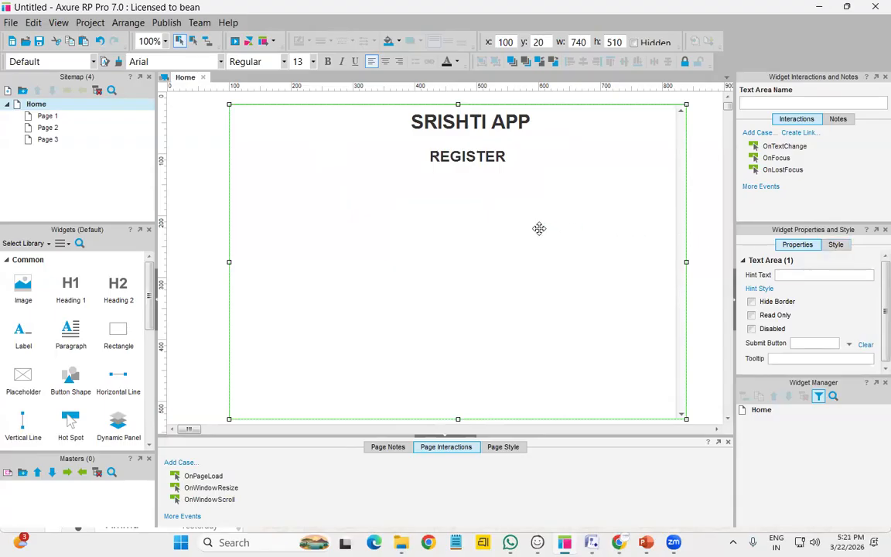
Try blue and 999999 fills on the background area, finally settling on #CCCCCC grey
{"action": "left_click", "coordinate": [835, 245]}
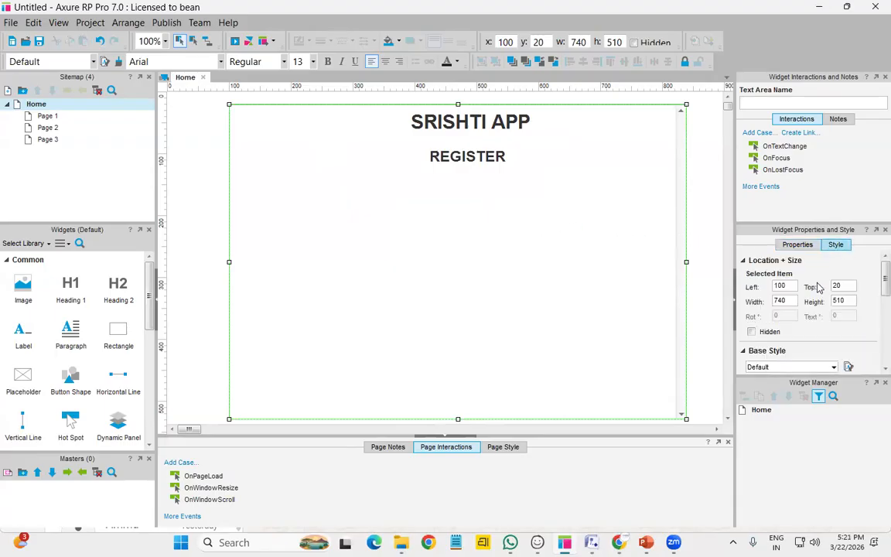
{"action": "scroll", "coordinate": [778, 317], "scroll_direction": "down", "scroll_amount": 5}
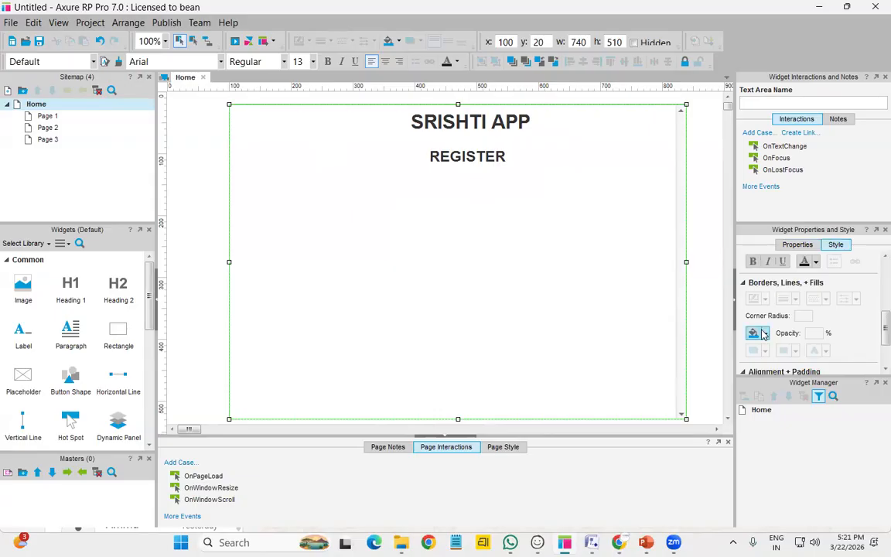
{"action": "left_click", "coordinate": [762, 334]}
{"action": "left_click", "coordinate": [764, 335]}
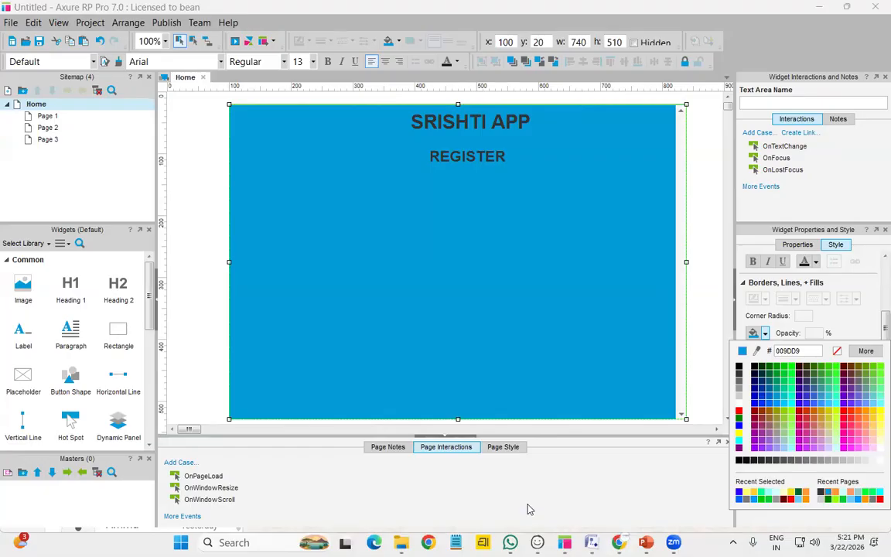
{"action": "left_click", "coordinate": [529, 509]}
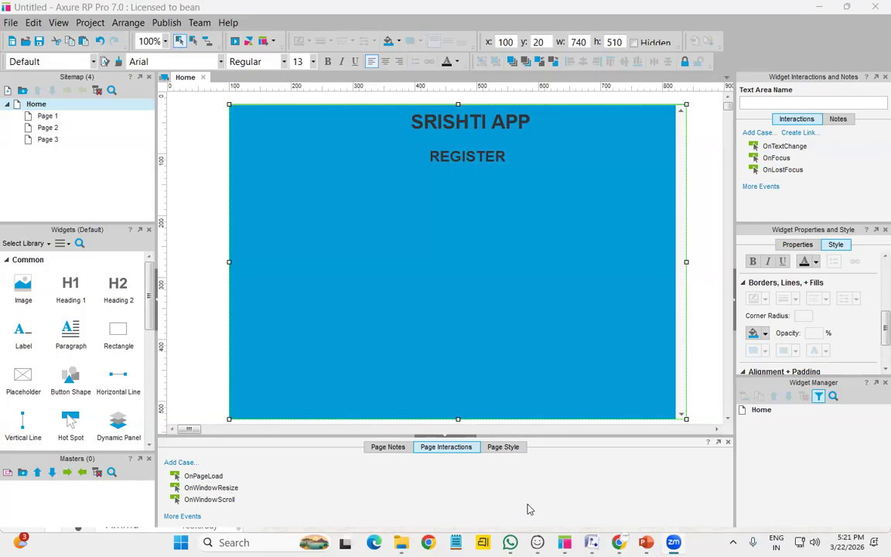
{"action": "left_click", "coordinate": [764, 334]}
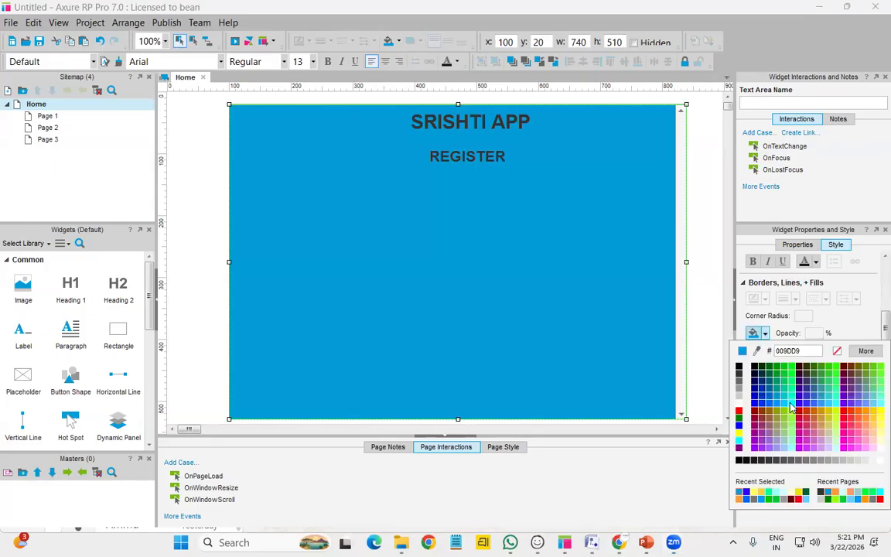
{"action": "left_click", "coordinate": [738, 398]}
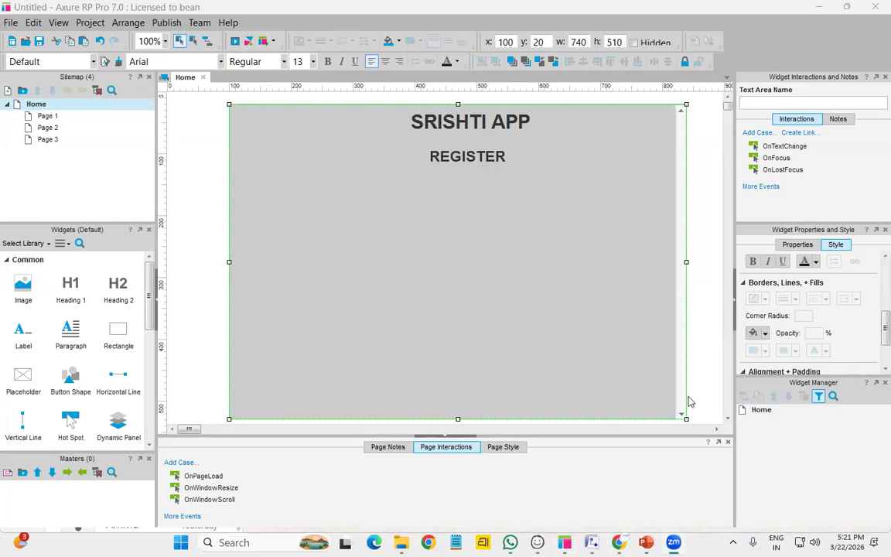
{"action": "left_click", "coordinate": [765, 333]}
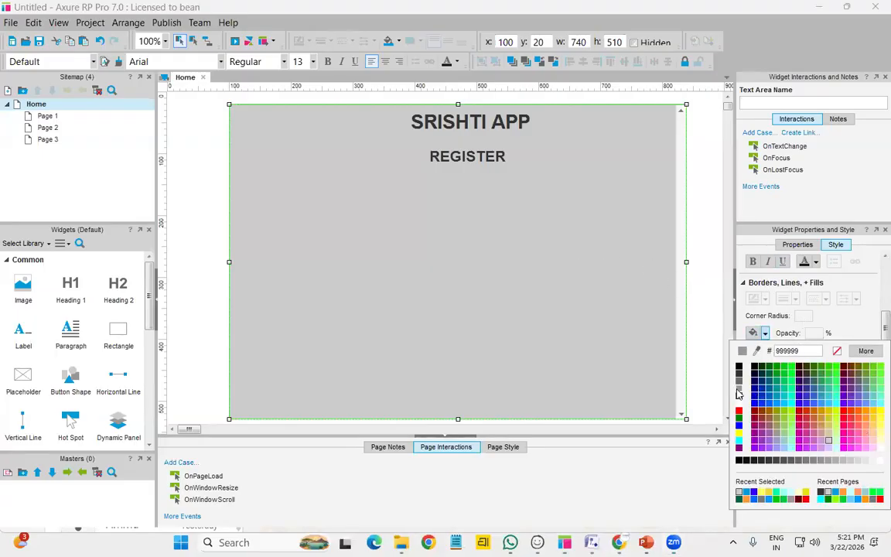
{"action": "left_click", "coordinate": [737, 395]}
{"action": "left_click", "coordinate": [763, 333]}
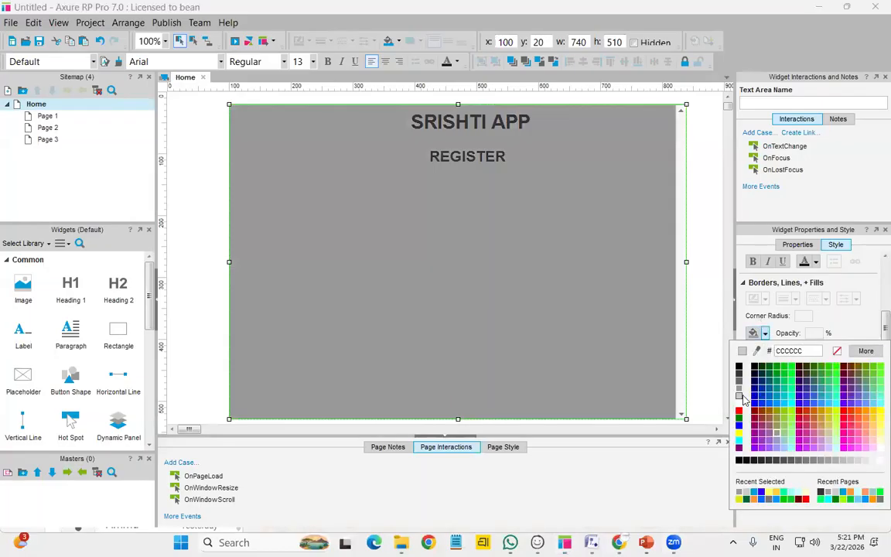
{"action": "left_click", "coordinate": [740, 396]}
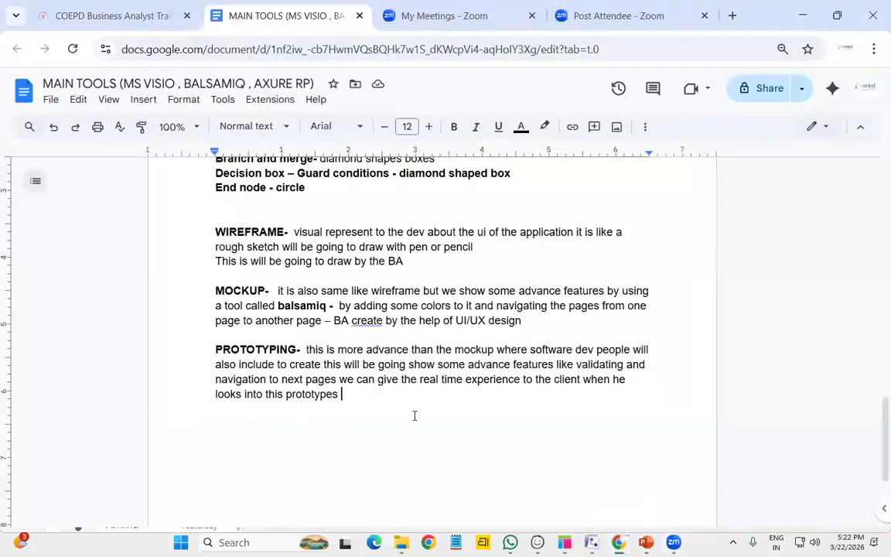
End the PROTOTYPING note with '– AXURE RP tool', with AXURE RP in bold
{"action": "left_click", "coordinate": [620, 543]}
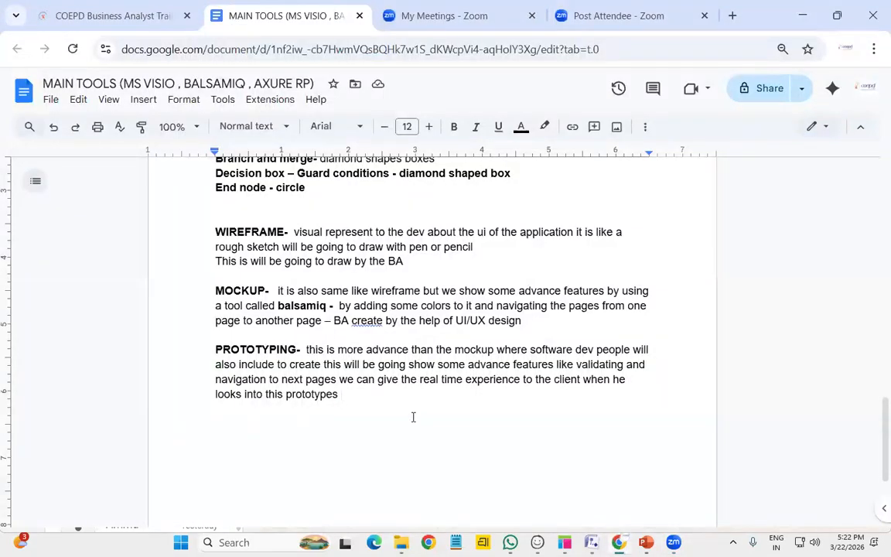
{"action": "type", "text": "– AXURE RP"}
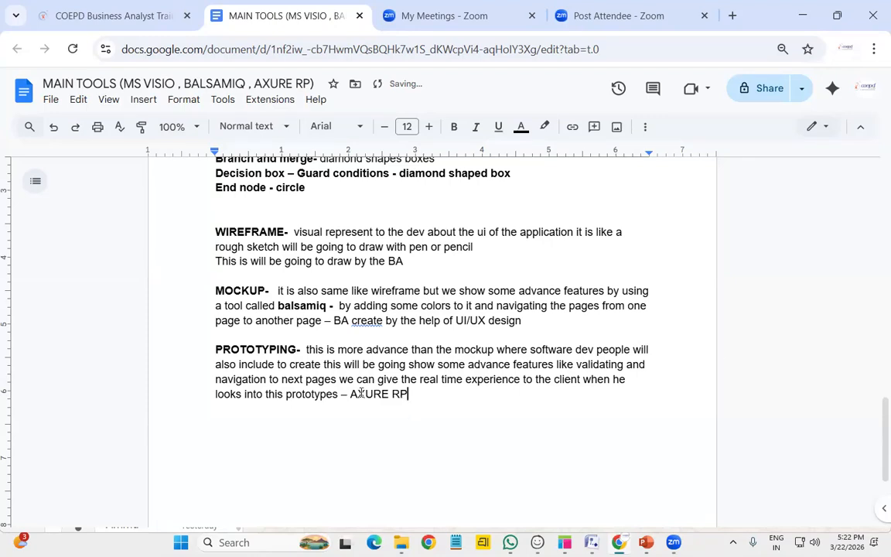
{"action": "left_click_drag", "start_coordinate": [408, 393], "coordinate": [350, 394]}
{"action": "left_click", "coordinate": [454, 126]}
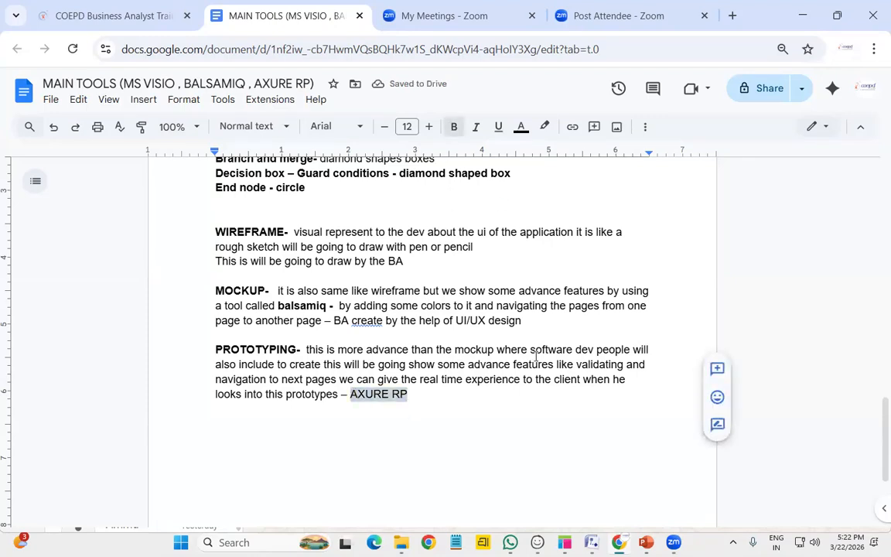
{"action": "left_click", "coordinate": [431, 396]}
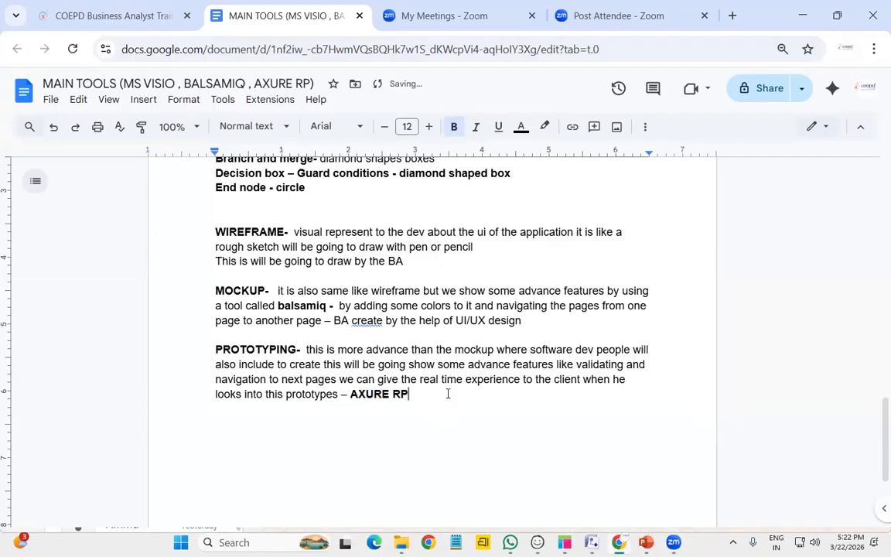
{"action": "type", "text": "tool"}
Add 'tool' after balsamiq on the MOCKUP line and return to Axure
{"action": "left_click", "coordinate": [329, 305]}
{"action": "type", "text": "tool"}
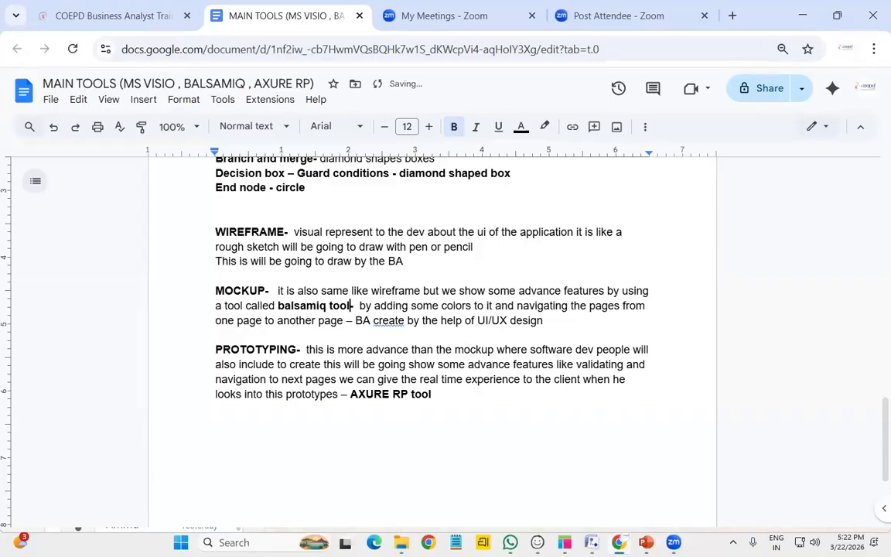
{"action": "key", "text": "alt+Tab"}
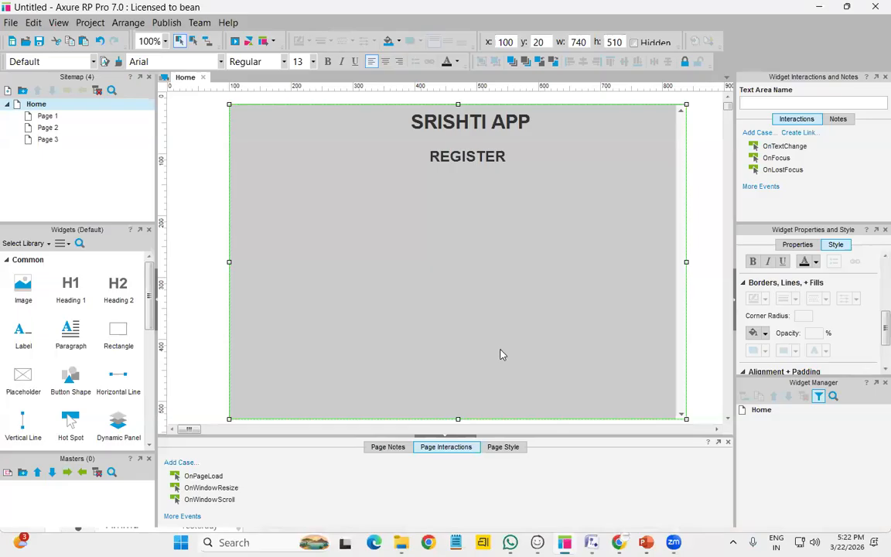
Place a text field under REGISTER and duplicate it into a stack of four fields
{"action": "scroll", "coordinate": [70, 364], "scroll_direction": "down", "scroll_amount": 5}
{"action": "left_click_drag", "start_coordinate": [38, 379], "coordinate": [372, 205]}
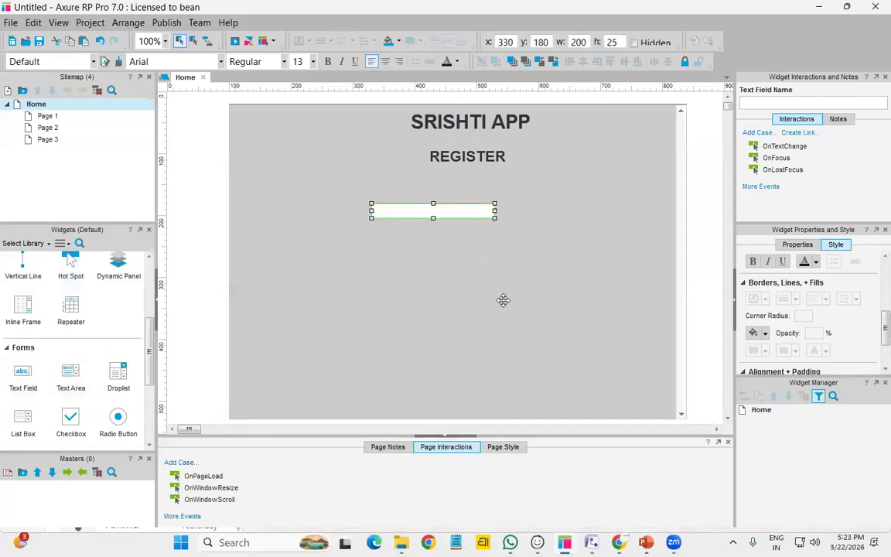
{"action": "left_click", "coordinate": [503, 299]}
{"action": "left_click", "coordinate": [430, 216]}
{"action": "key", "text": "ctrl+d"}
{"action": "key", "text": "ctrl+d"}
{"action": "key", "text": "ctrl+d"}
{"action": "left_click_drag", "start_coordinate": [445, 236], "coordinate": [426, 280]}
{"action": "left_click_drag", "start_coordinate": [419, 229], "coordinate": [406, 244]}
Label the four fields 'user name', 'password', 'email' and 'mobile num'
{"action": "left_click", "coordinate": [413, 214]}
{"action": "double_click", "coordinate": [414, 214]}
{"action": "type", "text": "user name"}
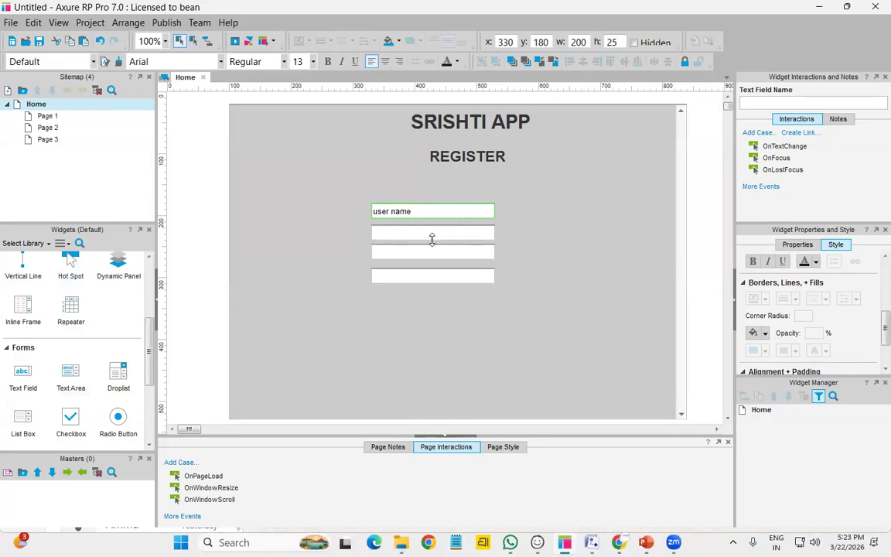
{"action": "double_click", "coordinate": [432, 239]}
{"action": "type", "text": "password"}
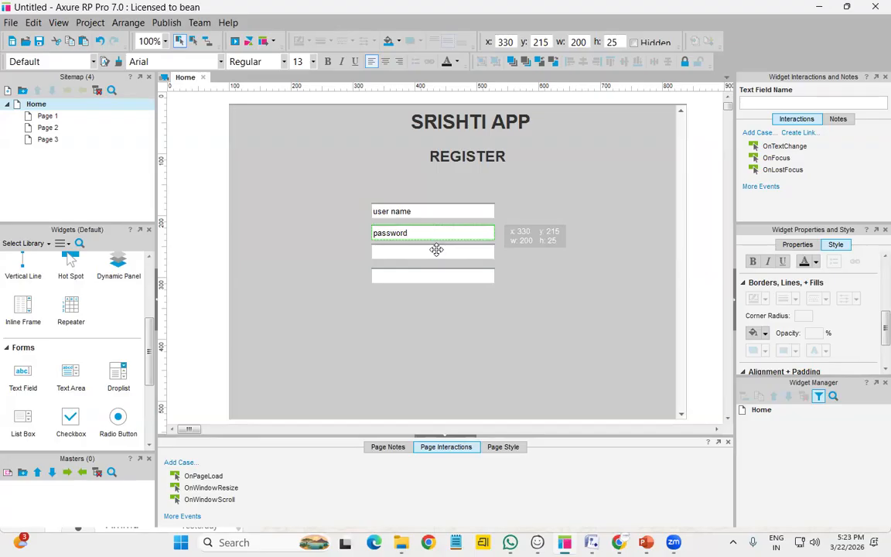
{"action": "left_click", "coordinate": [436, 251]}
{"action": "type", "text": "email"}
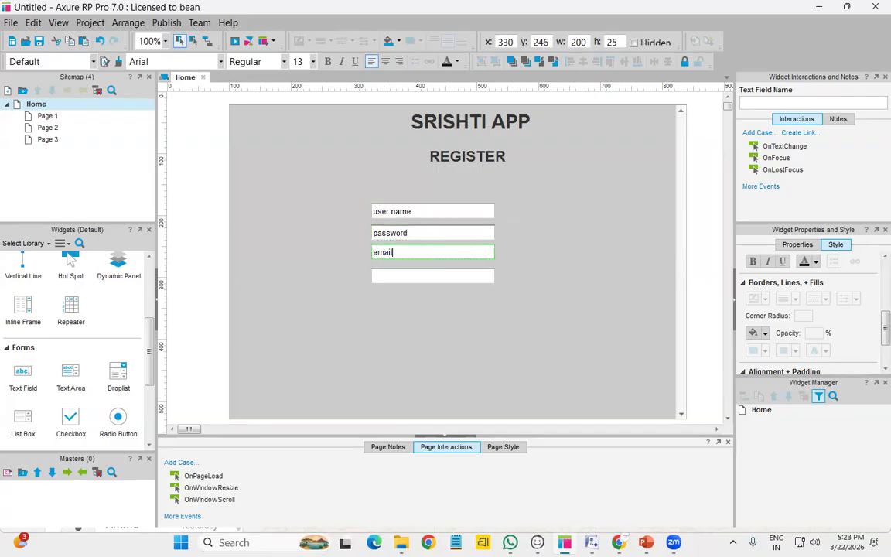
{"action": "left_click", "coordinate": [418, 275]}
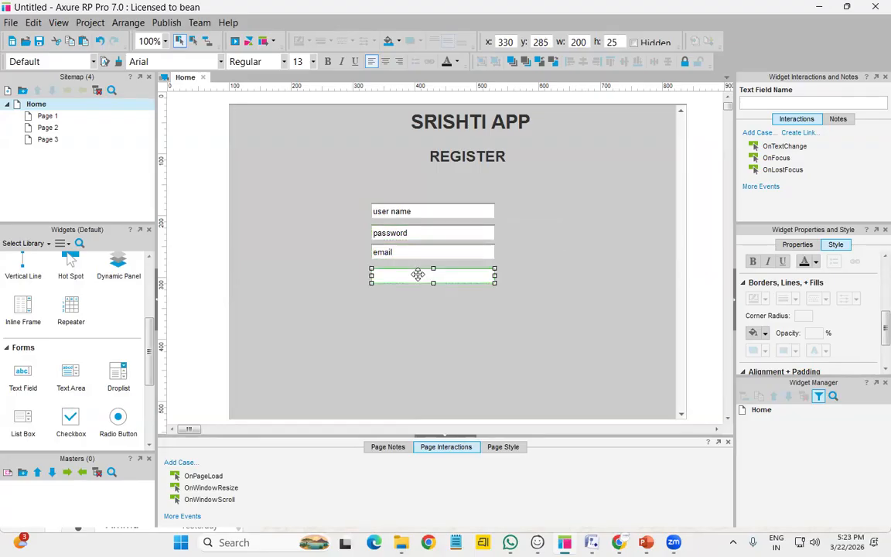
{"action": "type", "text": "mobile num"}
{"action": "left_click", "coordinate": [344, 321]}
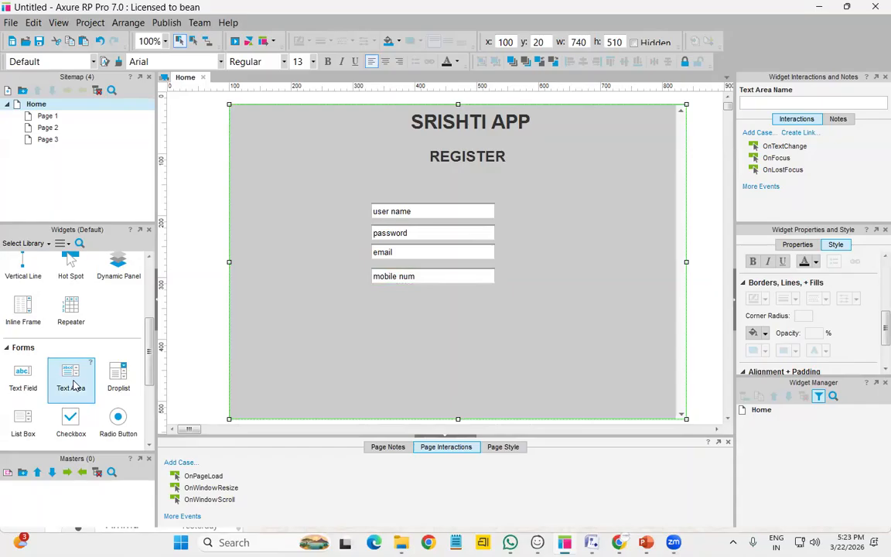
Place an ACTION button above Submit and try giving it a lens shape
{"action": "scroll", "coordinate": [75, 377], "scroll_direction": "down", "scroll_amount": 3}
{"action": "scroll", "coordinate": [74, 381], "scroll_direction": "up", "scroll_amount": 2}
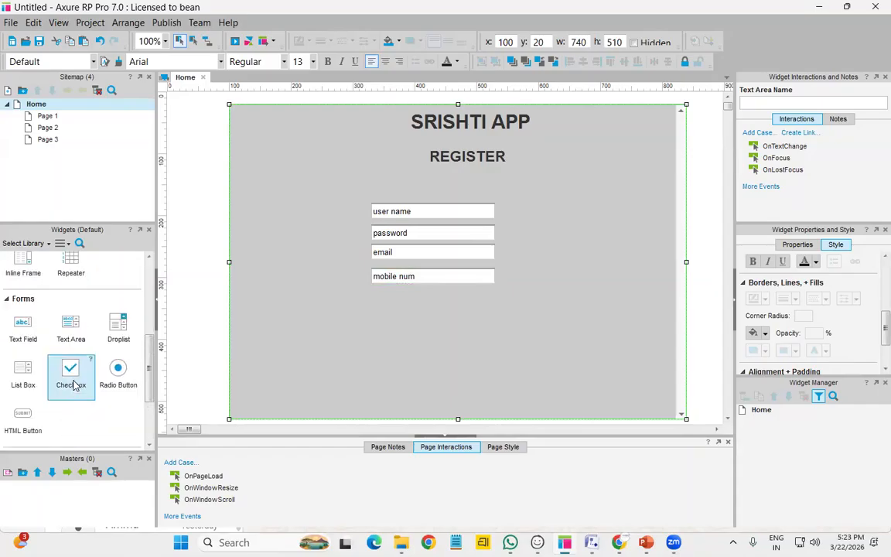
{"action": "left_click_drag", "start_coordinate": [35, 417], "coordinate": [418, 352]}
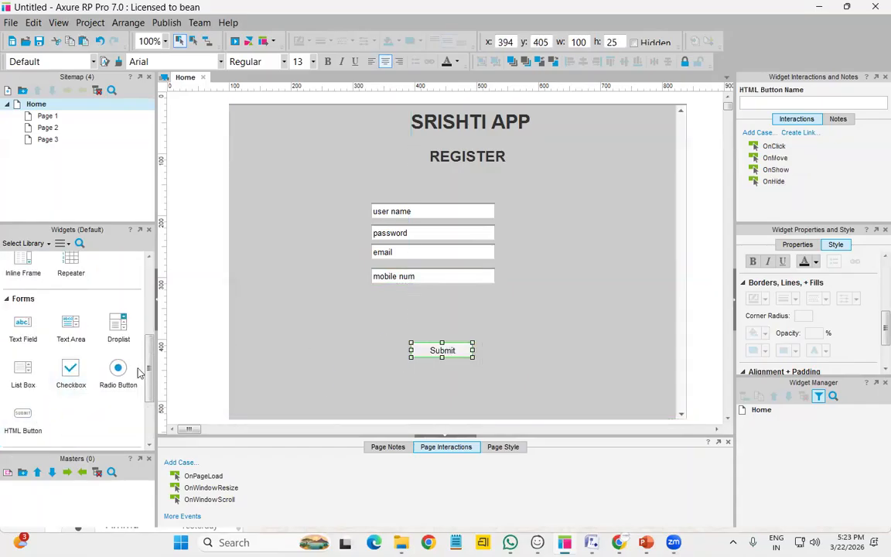
{"action": "scroll", "coordinate": [119, 374], "scroll_direction": "up", "scroll_amount": 3}
{"action": "left_click_drag", "start_coordinate": [71, 329], "coordinate": [453, 318]}
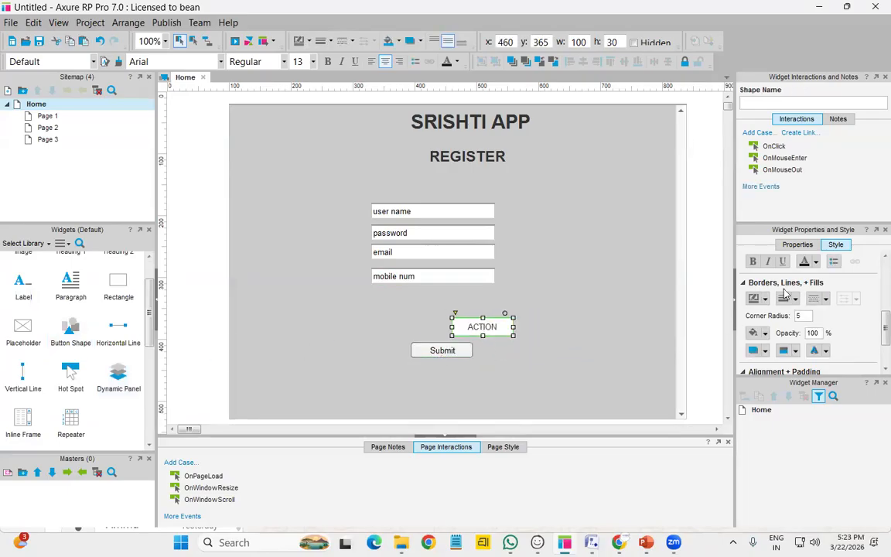
{"action": "left_click", "coordinate": [798, 244]}
{"action": "left_click", "coordinate": [811, 277]}
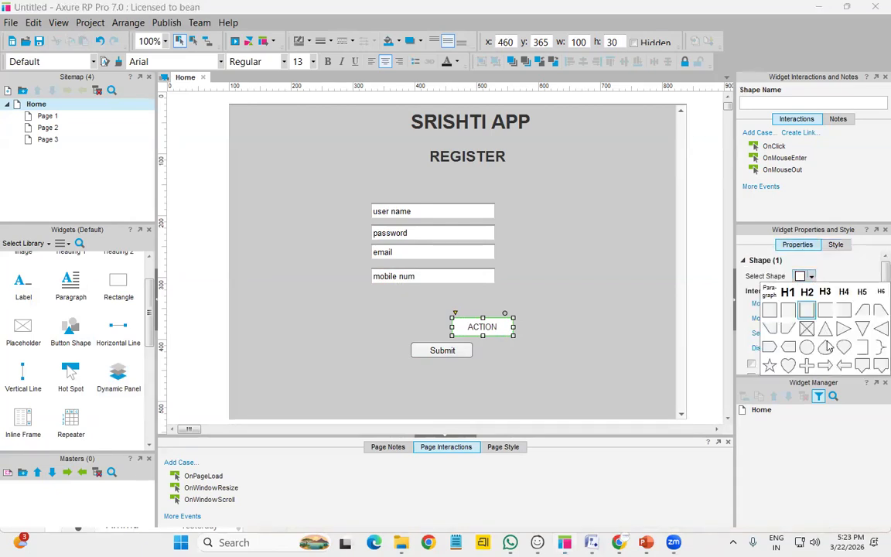
{"action": "left_click", "coordinate": [821, 342]}
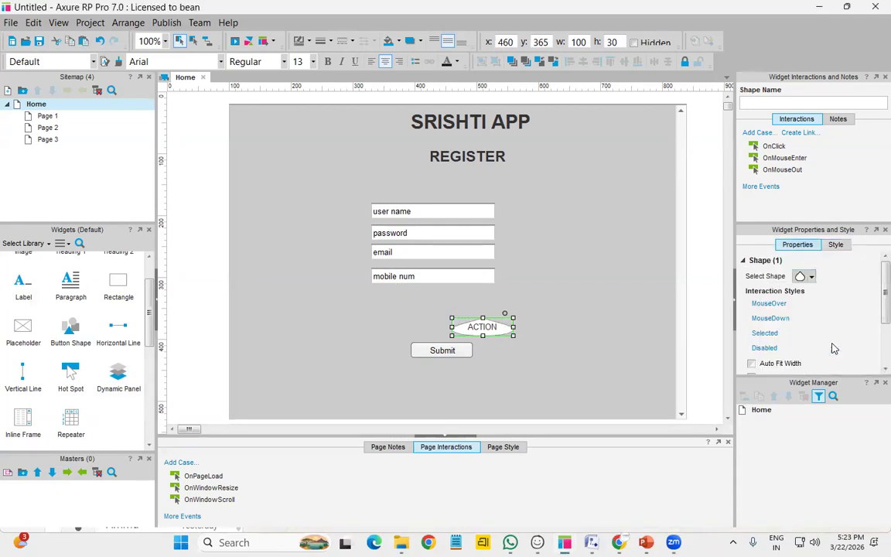
Delete the Submit button and lens-shaped ACTION button, placing a fresh button shape instead
{"action": "left_click", "coordinate": [438, 351]}
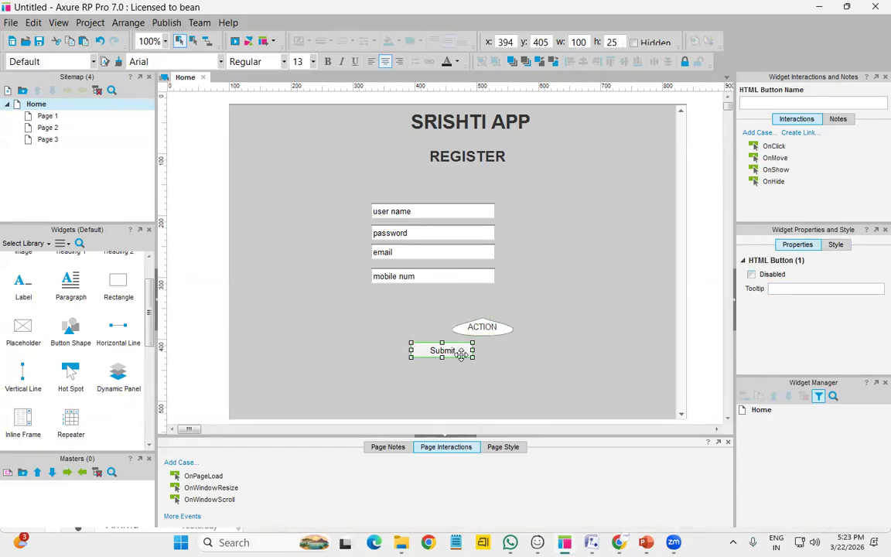
{"action": "key", "text": "Delete"}
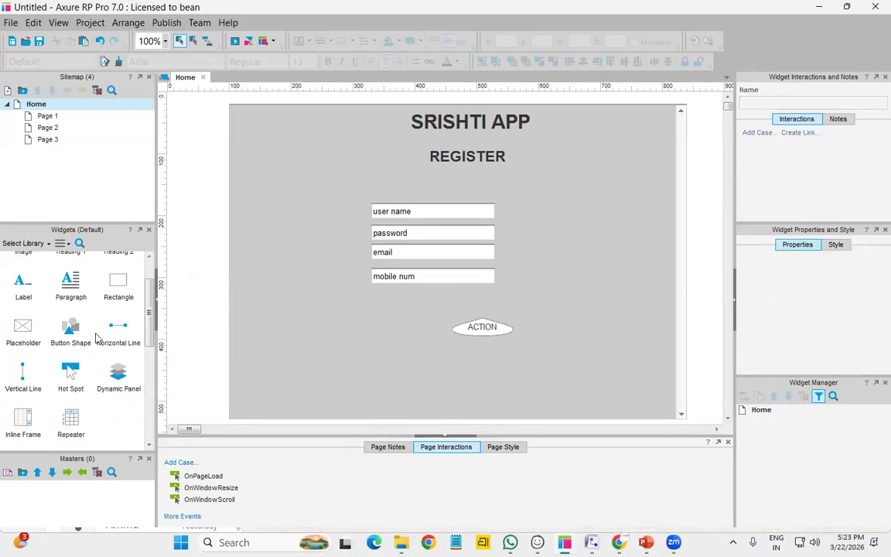
{"action": "left_click_drag", "start_coordinate": [75, 335], "coordinate": [431, 351]}
{"action": "left_click", "coordinate": [504, 333]}
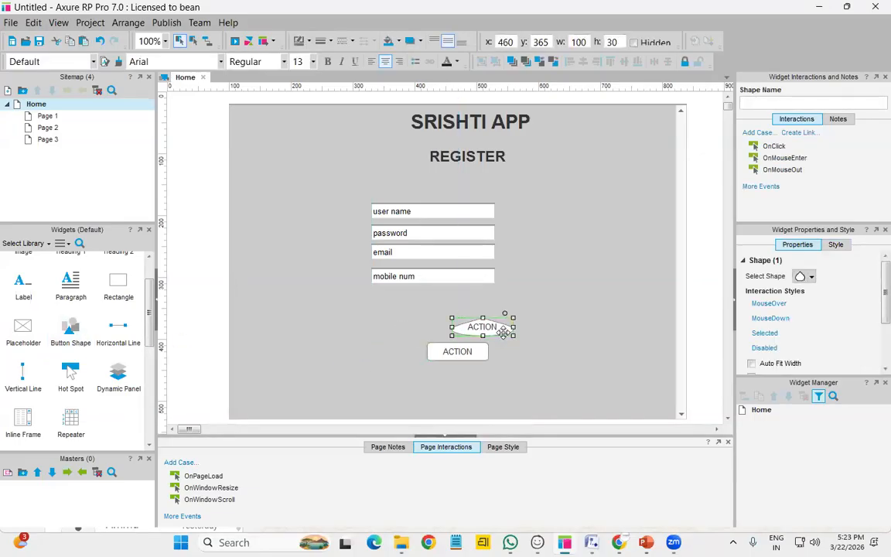
{"action": "key", "text": "Delete"}
Nudge the ACTION button into place and give it a left-pointing arrow shape
{"action": "left_click", "coordinate": [452, 355]}
{"action": "key", "text": "Up"}
{"action": "key", "text": "Up"}
{"action": "key", "text": "Left"}
{"action": "key", "text": "Left"}
{"action": "key", "text": "Left"}
{"action": "key", "text": "Left"}
{"action": "key", "text": "Left"}
{"action": "key", "text": "Left"}
{"action": "key", "text": "Left"}
{"action": "key", "text": "Left"}
{"action": "key", "text": "Left"}
{"action": "key", "text": "Left"}
{"action": "key", "text": "Left"}
{"action": "key", "text": "Left"}
{"action": "key", "text": "Left"}
{"action": "key", "text": "Left"}
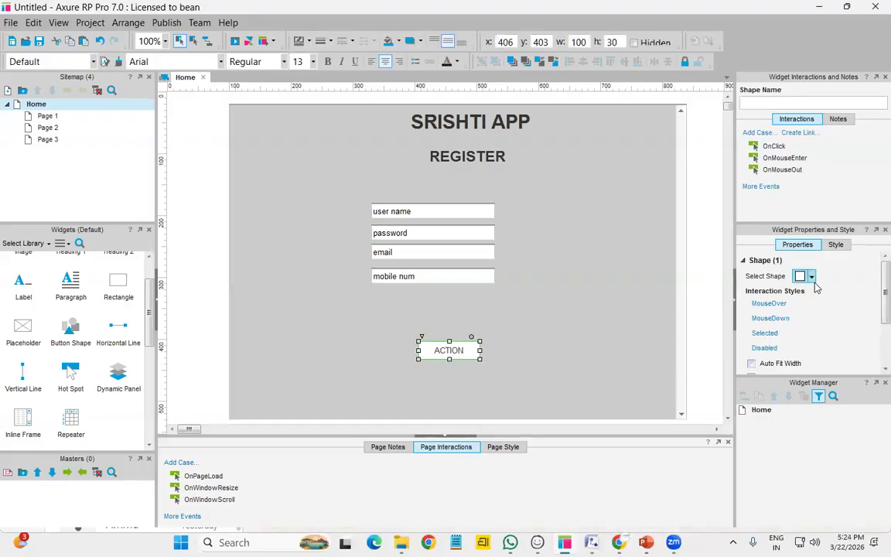
{"action": "left_click", "coordinate": [811, 276]}
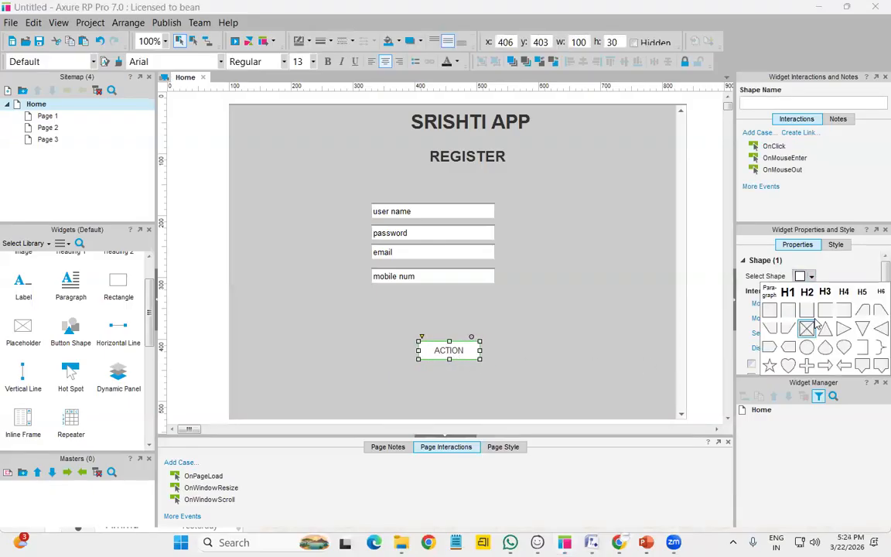
{"action": "left_click", "coordinate": [788, 349]}
Relabel the arrow-shaped button to read Register
{"action": "left_click", "coordinate": [422, 360]}
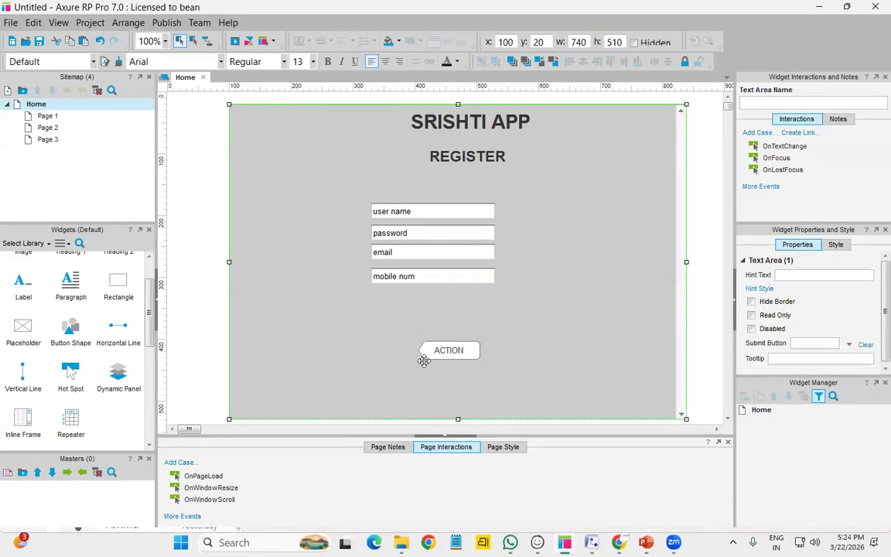
{"action": "left_click", "coordinate": [451, 355]}
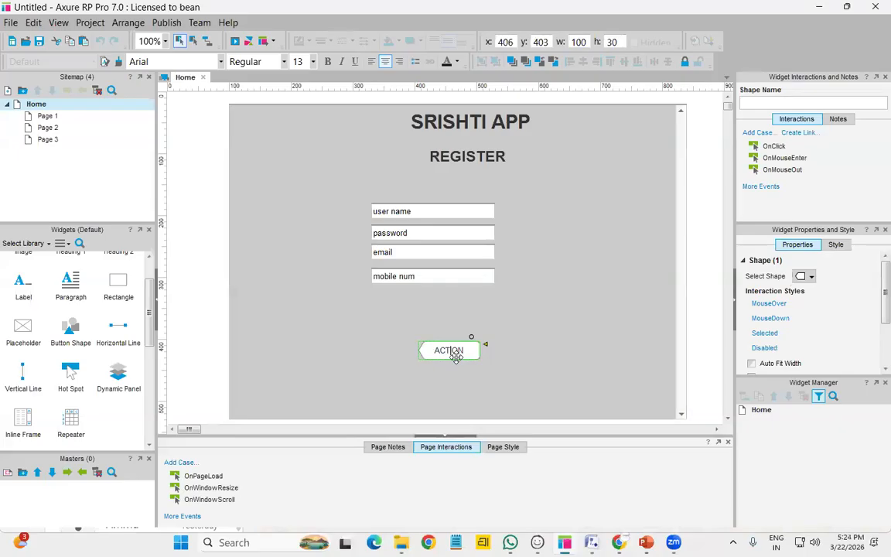
{"action": "double_click", "coordinate": [456, 356]}
{"action": "type", "text": "Re"}
{"action": "left_click", "coordinate": [523, 308]}
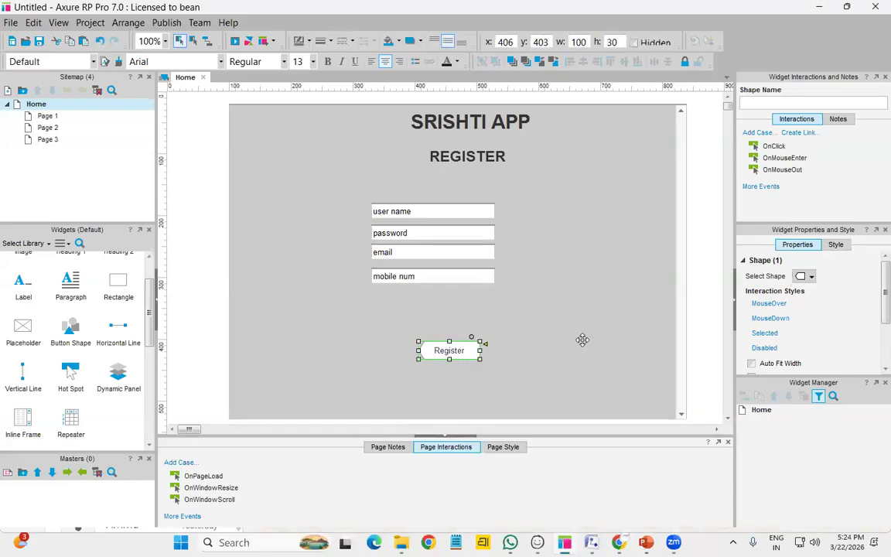
{"action": "left_click", "coordinate": [524, 310]}
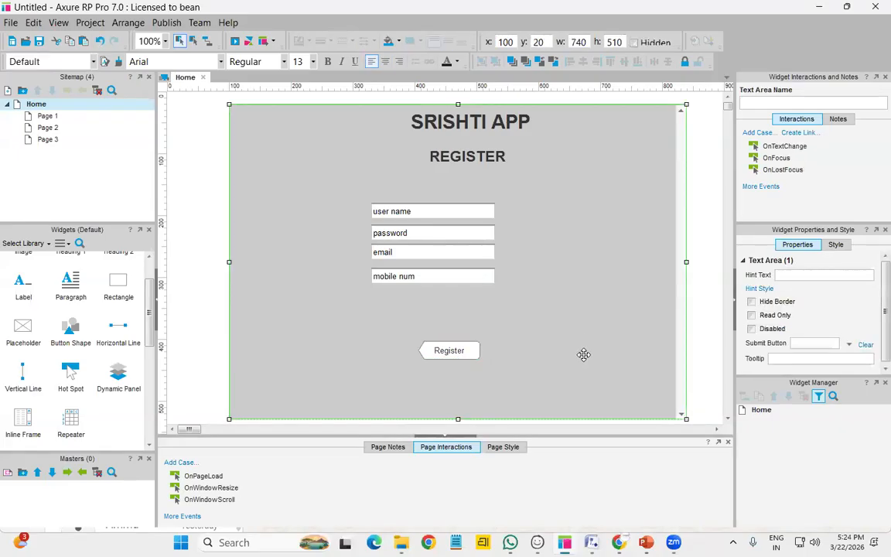
Give the Register button a bright green 00FFCC fill
{"action": "left_click", "coordinate": [456, 350]}
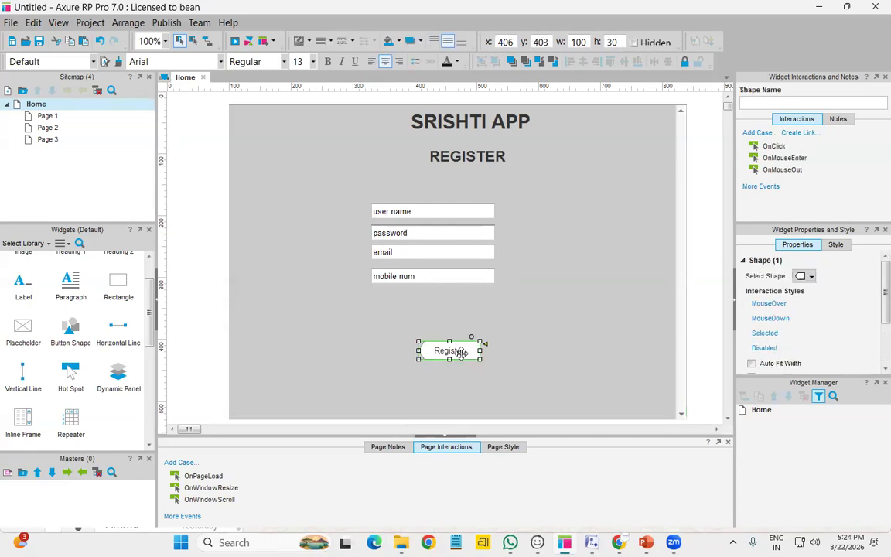
{"action": "left_click", "coordinate": [811, 276]}
{"action": "left_click", "coordinate": [811, 276]}
{"action": "scroll", "coordinate": [787, 318], "scroll_direction": "down", "scroll_amount": 2}
{"action": "left_click", "coordinate": [835, 246]}
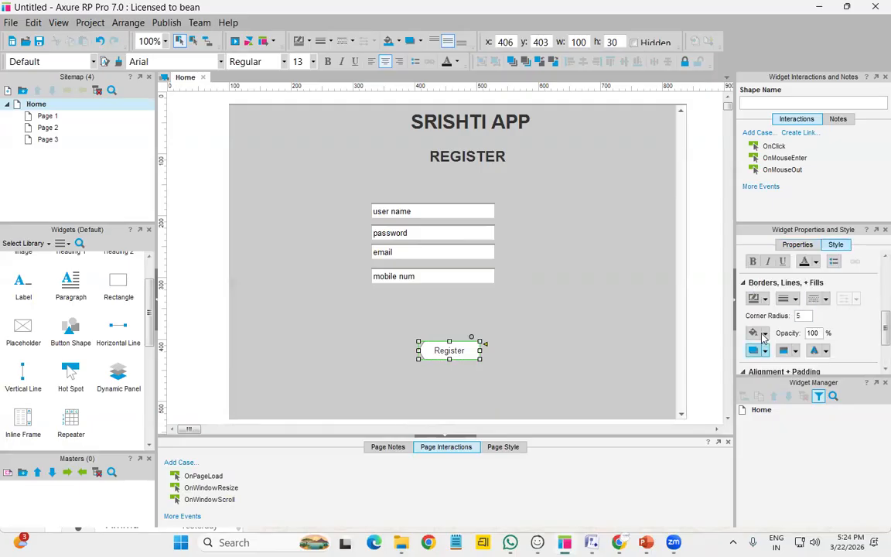
{"action": "left_click", "coordinate": [763, 334]}
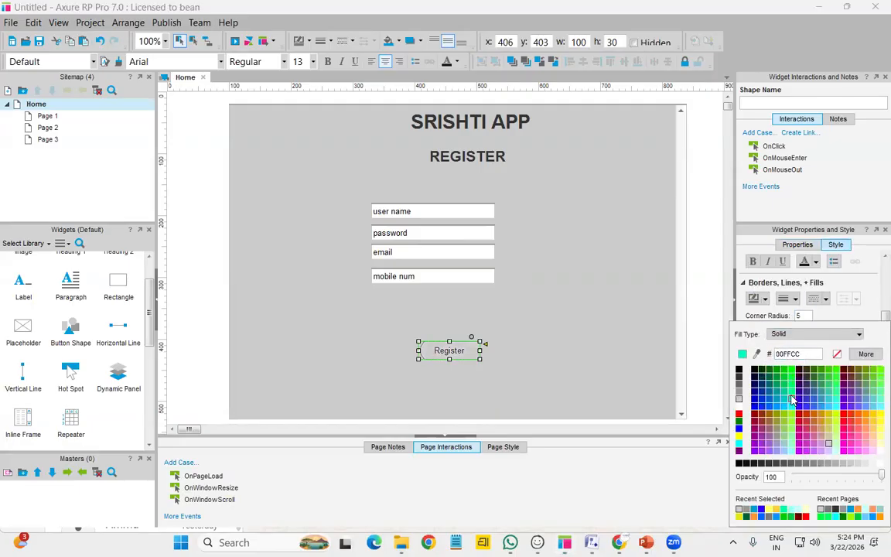
{"action": "left_click", "coordinate": [792, 396]}
{"action": "left_click", "coordinate": [609, 349]}
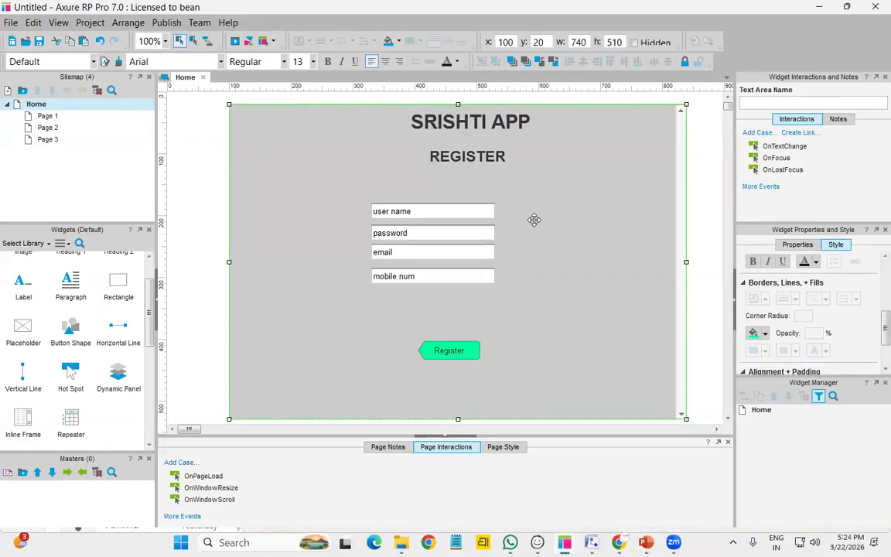
Copy all Home page widgets onto Page 1 and change its heading to LOGIN
{"action": "key", "text": "ctrl+a"}
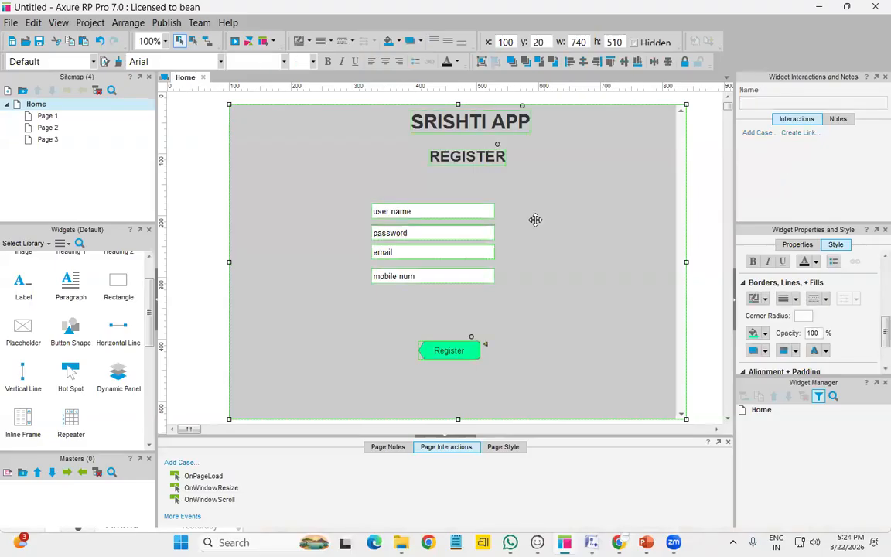
{"action": "double_click", "coordinate": [44, 115]}
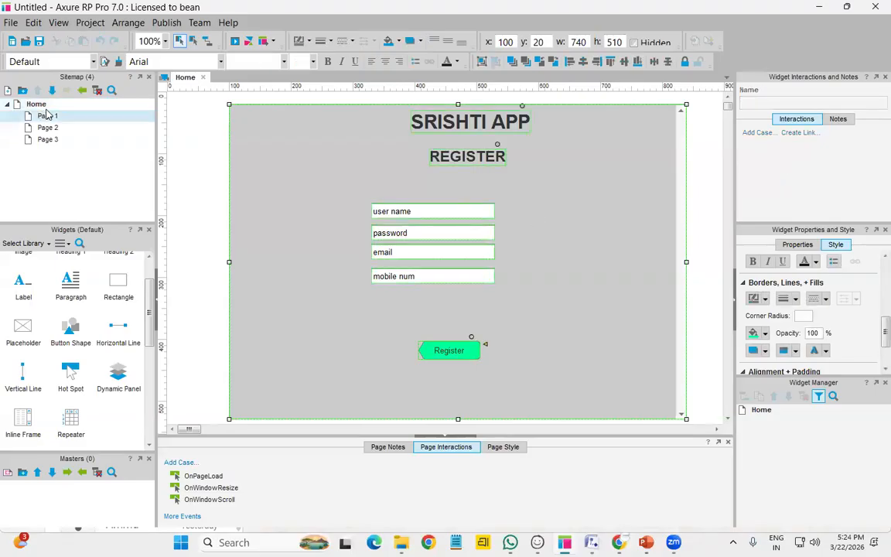
{"action": "key", "text": "ctrl+v"}
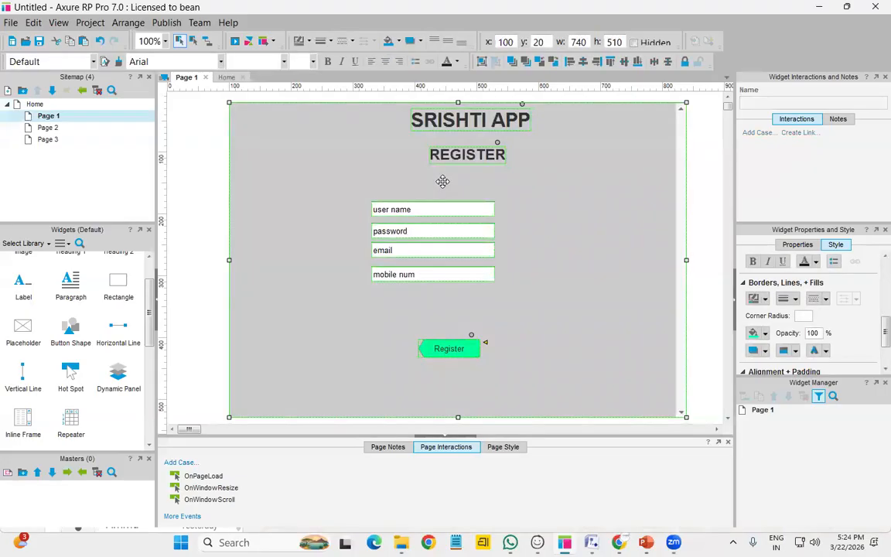
{"action": "double_click", "coordinate": [485, 152]}
{"action": "type", "text": "LOGINJ"}
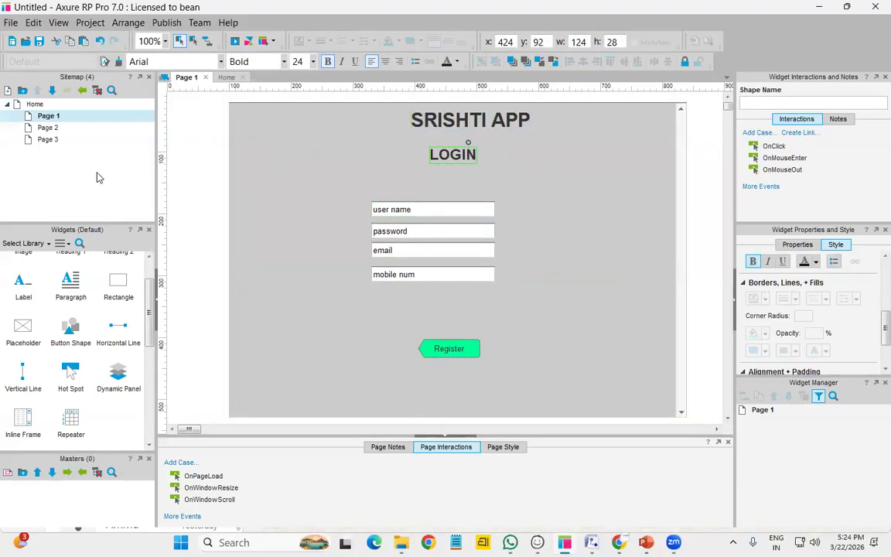
{"action": "key", "text": "Escape"}
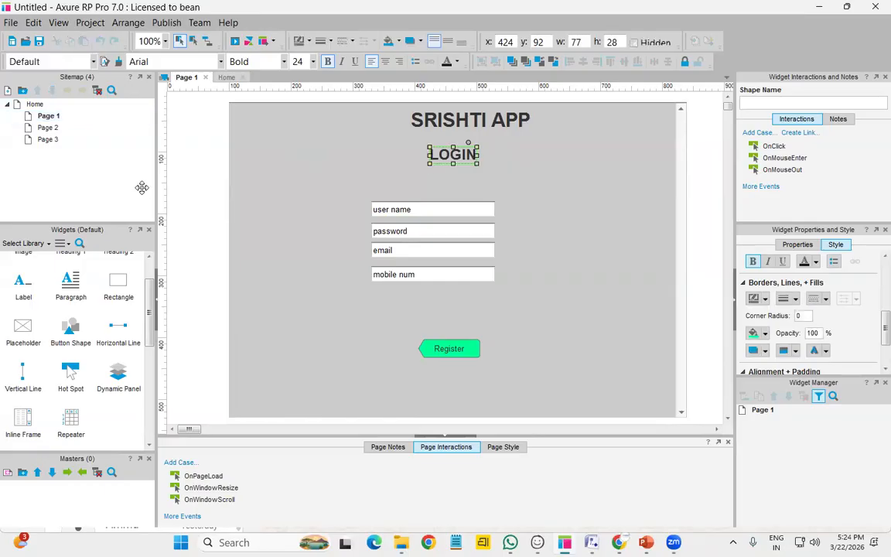
Duplicate the Home page and delete Page 1, Page 2 and Page 3
{"action": "right_click", "coordinate": [55, 104]}
{"action": "mouse_move", "coordinate": [142, 188]}
{"action": "left_click", "coordinate": [236, 189]}
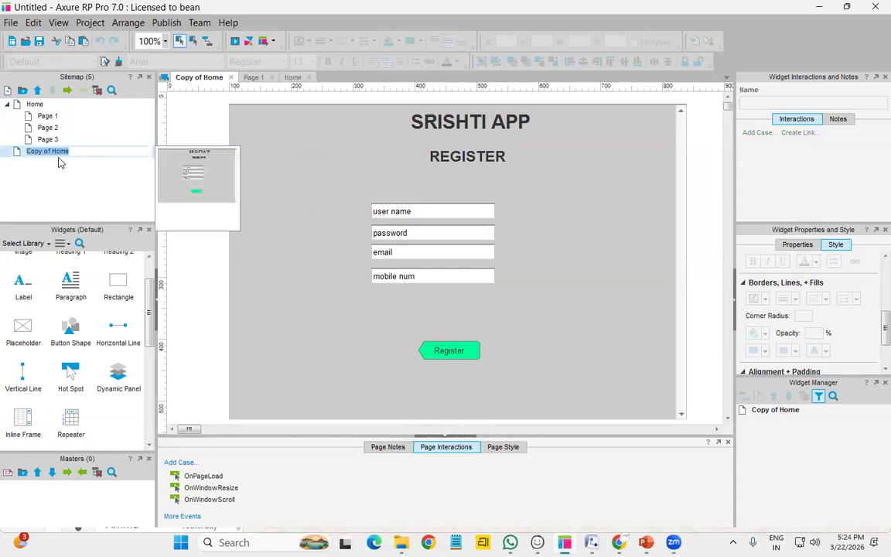
{"action": "right_click", "coordinate": [52, 118]}
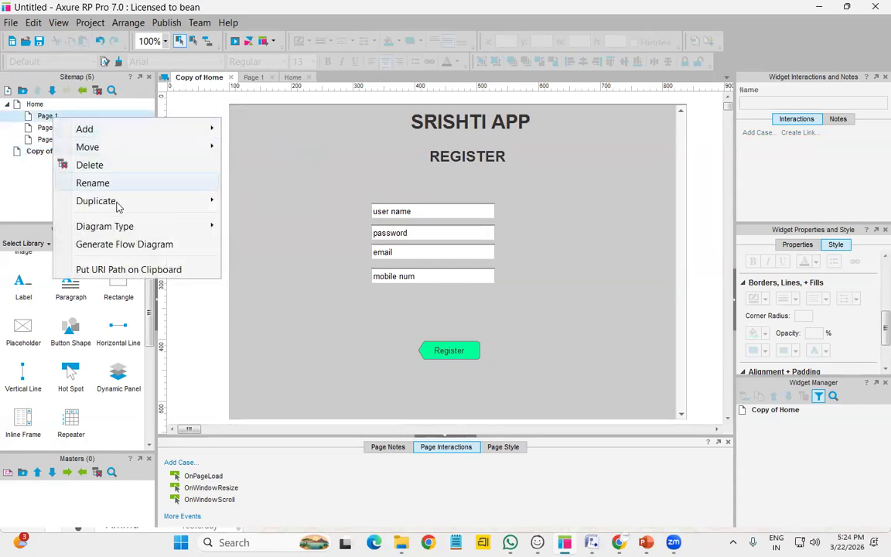
{"action": "left_click", "coordinate": [105, 165]}
{"action": "right_click", "coordinate": [54, 120]}
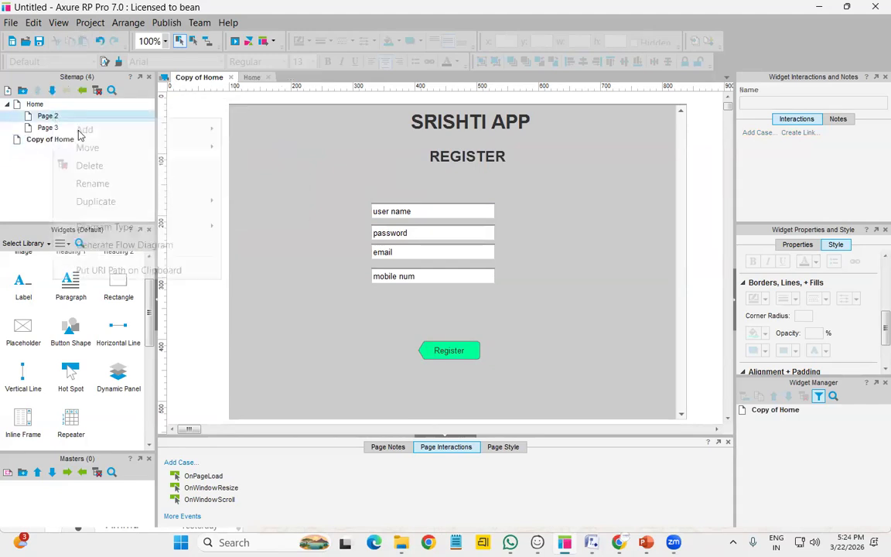
{"action": "left_click", "coordinate": [97, 165]}
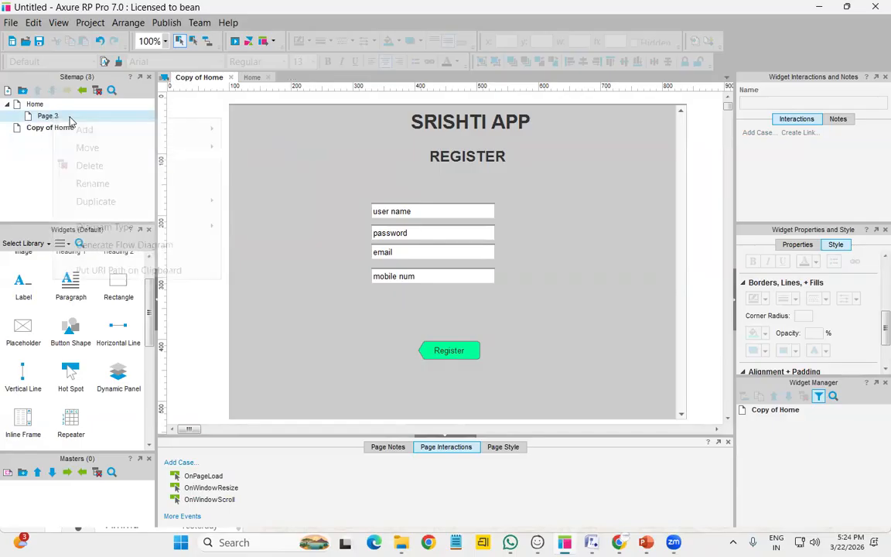
{"action": "right_click", "coordinate": [68, 117]}
{"action": "left_click", "coordinate": [102, 164]}
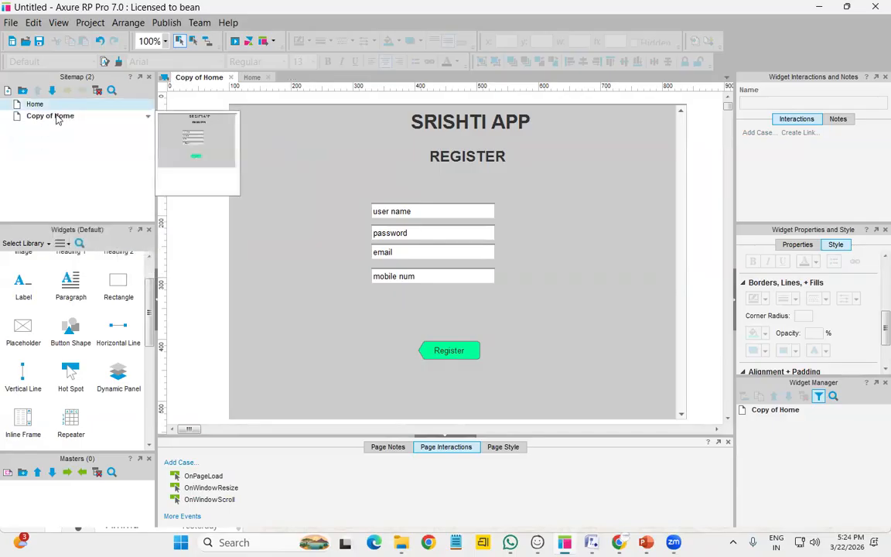
Rename the Home copy to Login and the Home page to REGISTER
{"action": "right_click", "coordinate": [57, 117]}
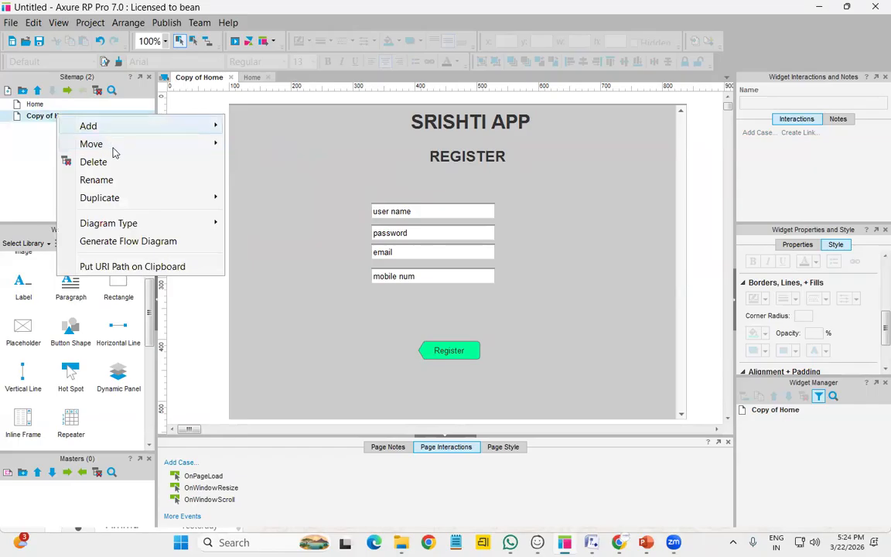
{"action": "left_click", "coordinate": [118, 180]}
{"action": "type", "text": "Login"}
{"action": "left_click", "coordinate": [43, 104]}
{"action": "right_click", "coordinate": [42, 105]}
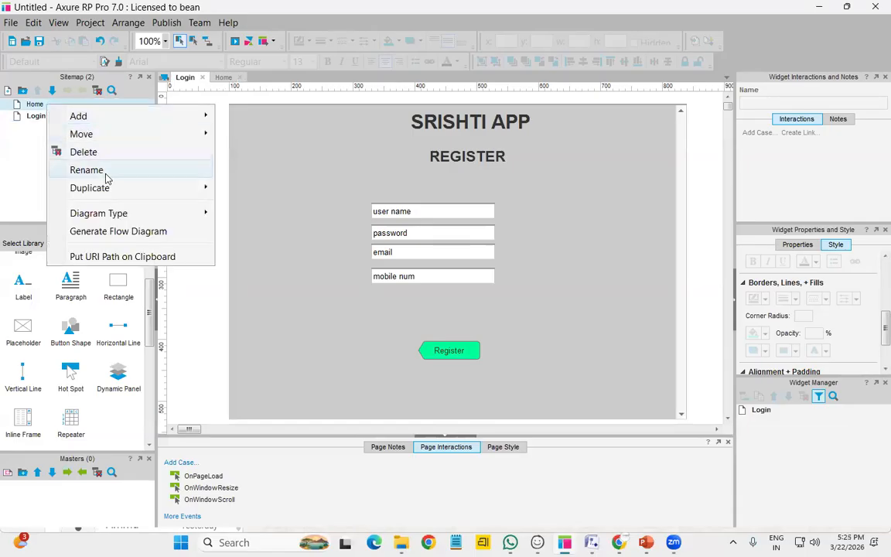
{"action": "left_click", "coordinate": [87, 170]}
{"action": "type", "text": "register"}
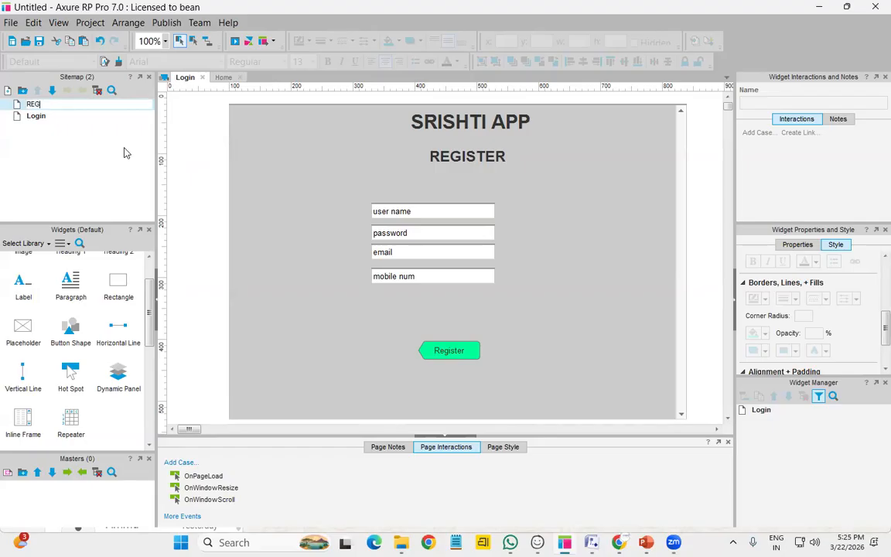
{"action": "left_click", "coordinate": [281, 230]}
On the Login page, delete the email and mobile num fields
{"action": "left_click", "coordinate": [67, 147]}
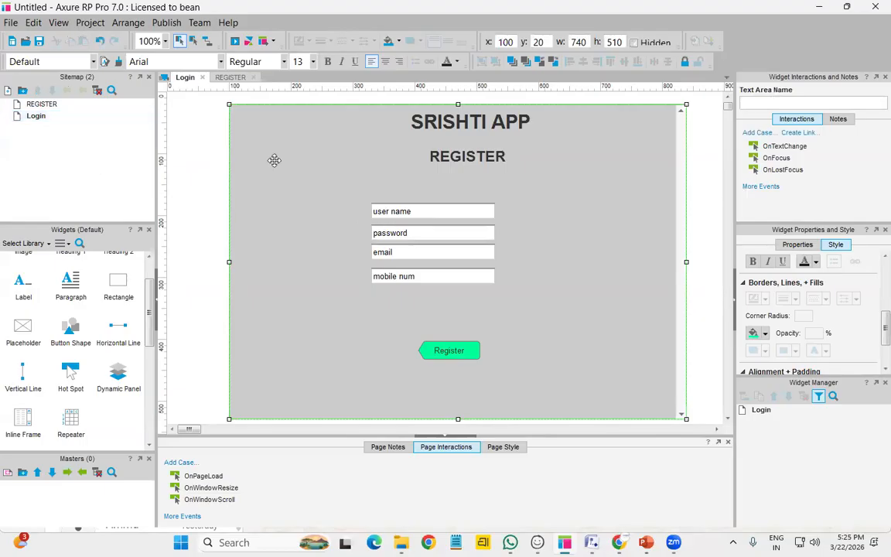
{"action": "left_click", "coordinate": [44, 120]}
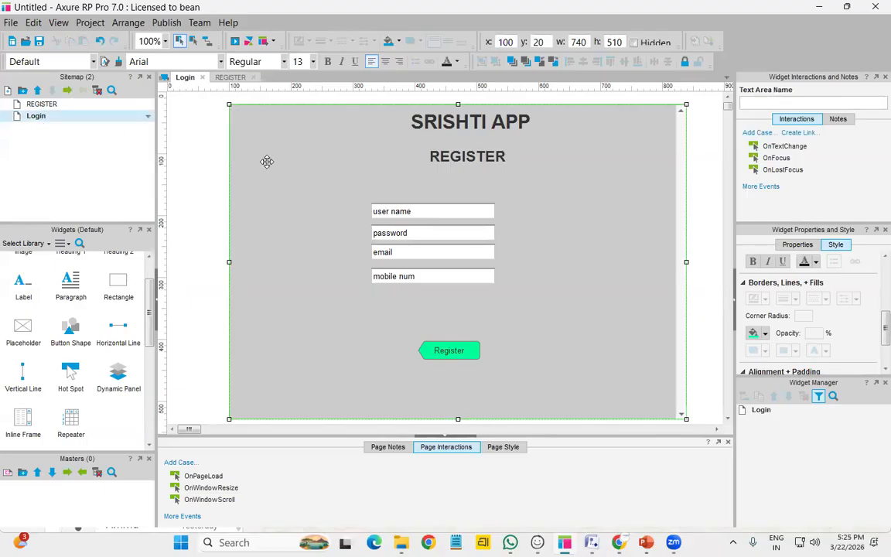
{"action": "left_click", "coordinate": [437, 232]}
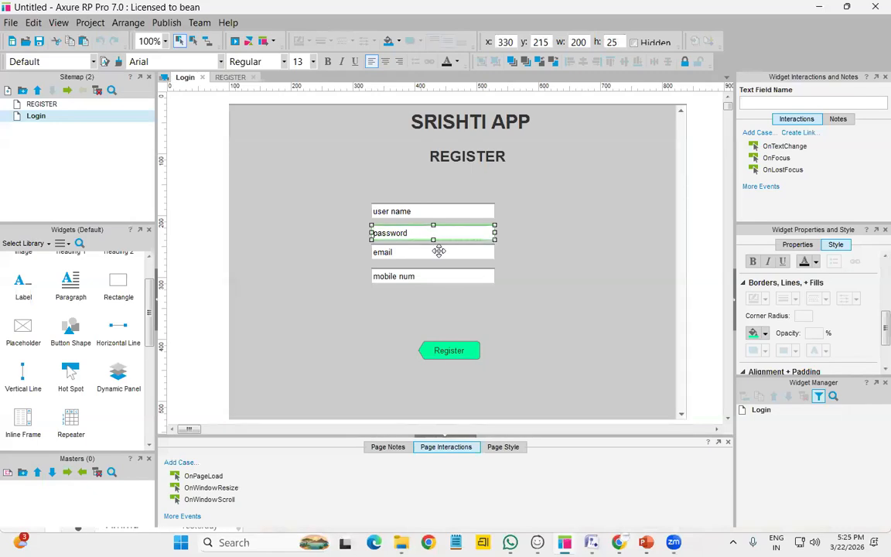
{"action": "left_click", "coordinate": [434, 252]}
{"action": "left_click", "coordinate": [423, 276], "text": "ctrl"}
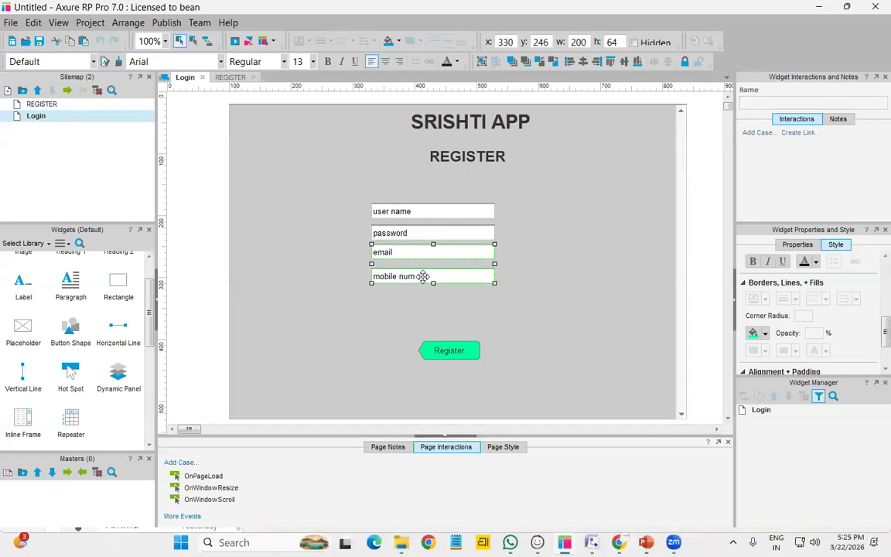
{"action": "key", "text": "Delete"}
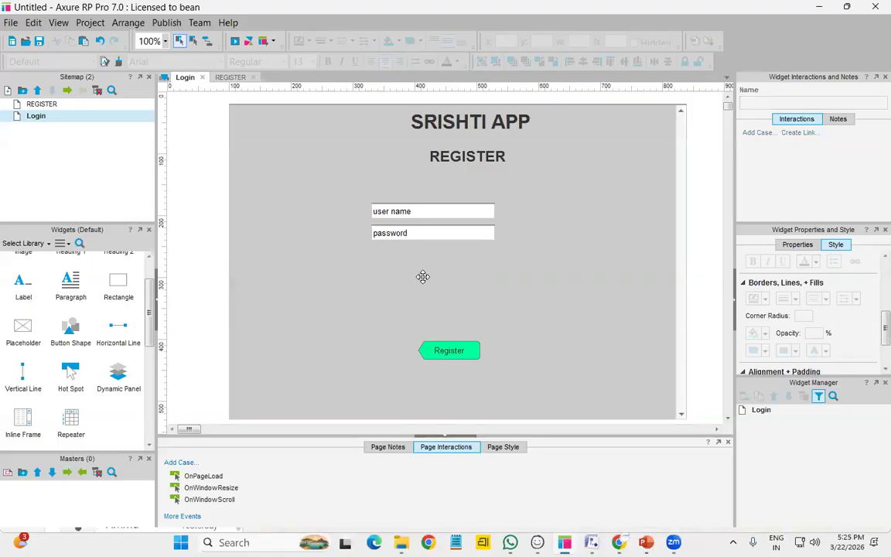
Move the button up below the password field and relabel it login
{"action": "left_click", "coordinate": [460, 352]}
{"action": "left_click_drag", "start_coordinate": [461, 352], "coordinate": [446, 299]}
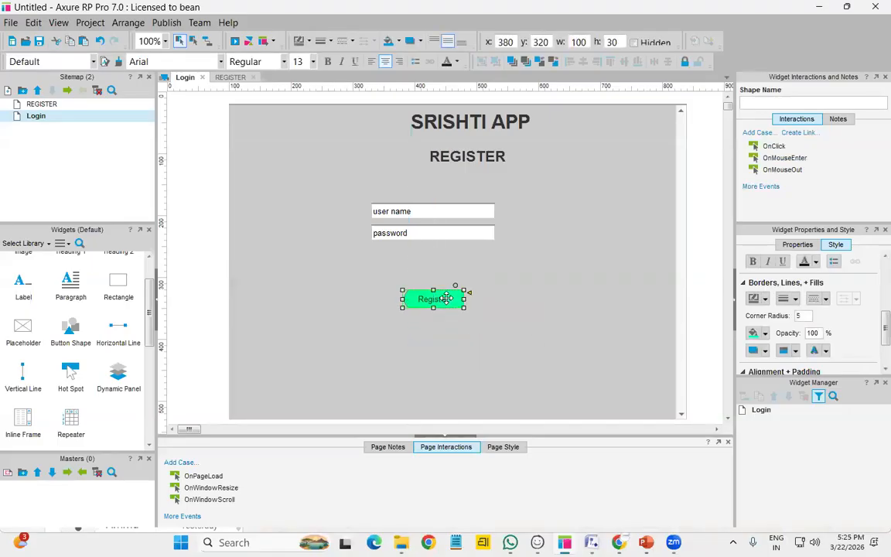
{"action": "double_click", "coordinate": [446, 299]}
{"action": "type", "text": "login"}
{"action": "left_click", "coordinate": [529, 287]}
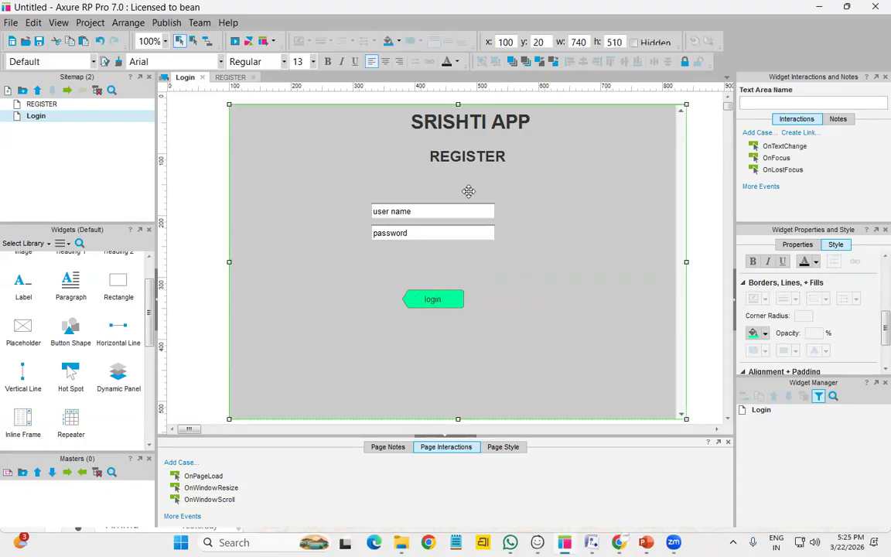
Change the page heading from REGISTER to LOGIN
{"action": "double_click", "coordinate": [485, 159]}
{"action": "type", "text": "LOGIN"}
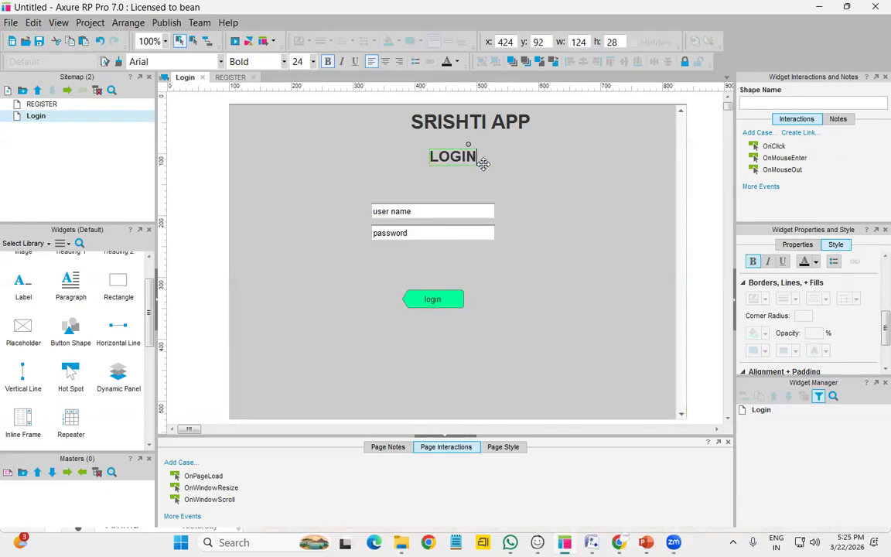
{"action": "key", "text": "Escape"}
{"action": "left_click", "coordinate": [645, 206]}
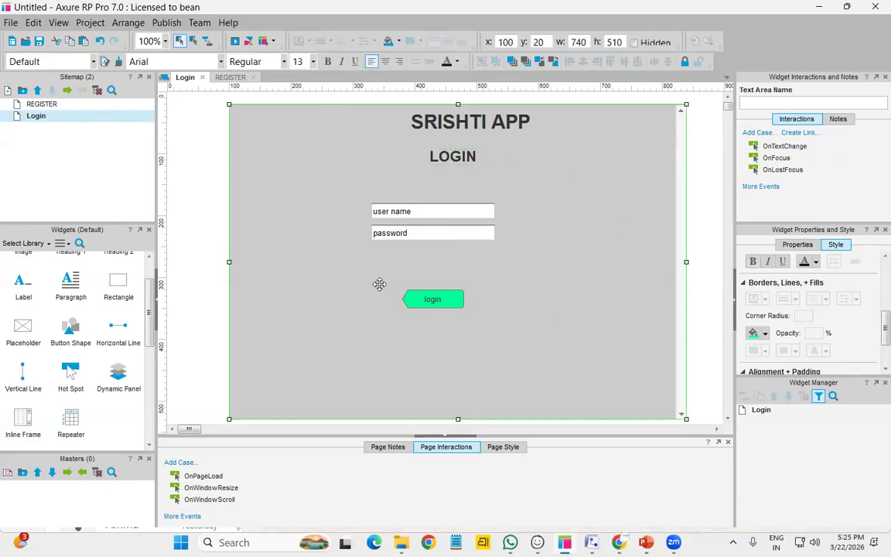
Duplicate the Login page and change the copy's heading to PRODUCT CATLOG
{"action": "right_click", "coordinate": [85, 119]}
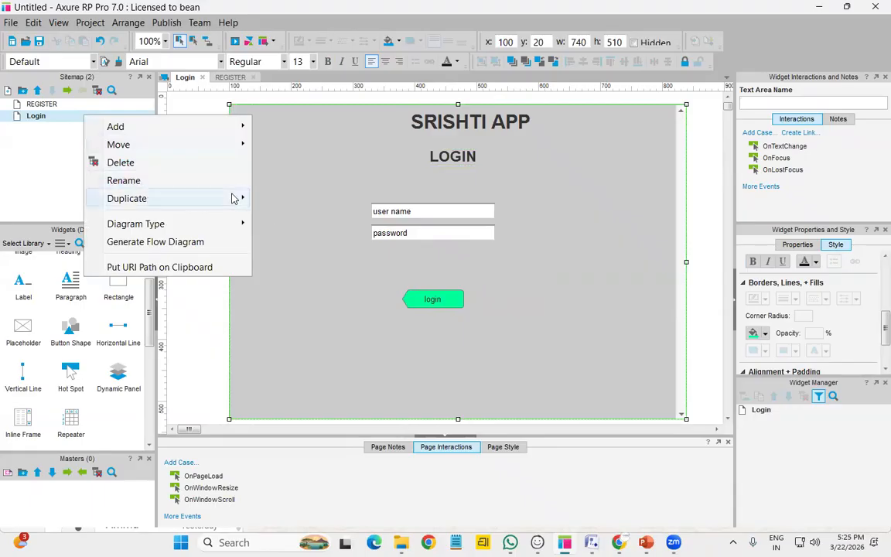
{"action": "left_click", "coordinate": [260, 190]}
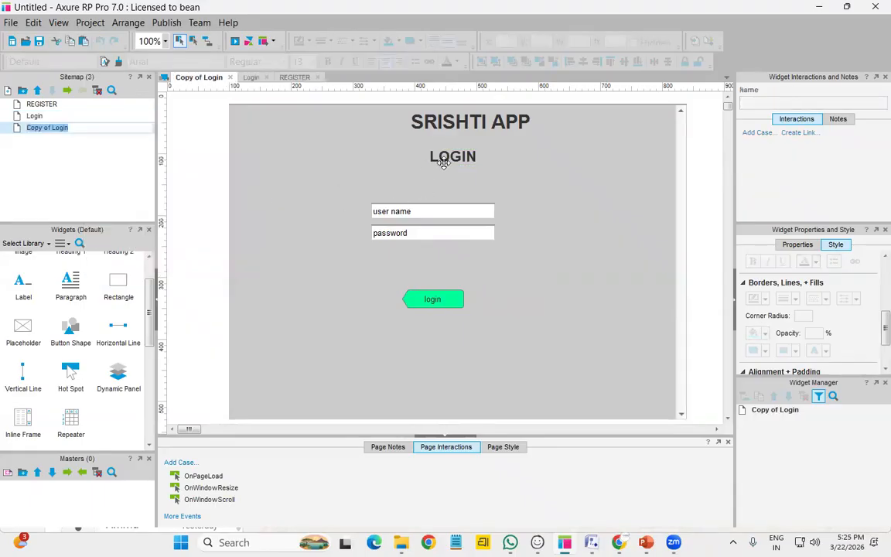
{"action": "double_click", "coordinate": [445, 162]}
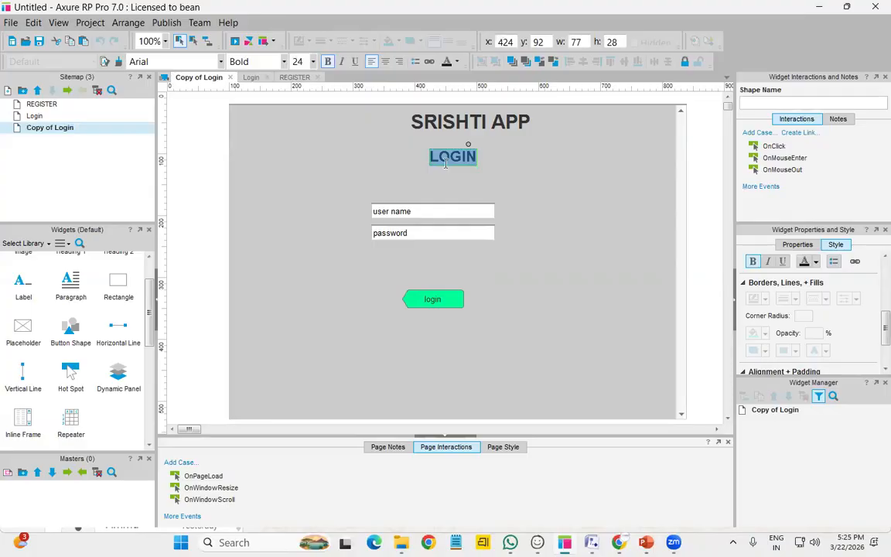
{"action": "type", "text": "PRODUCT CATLOG"}
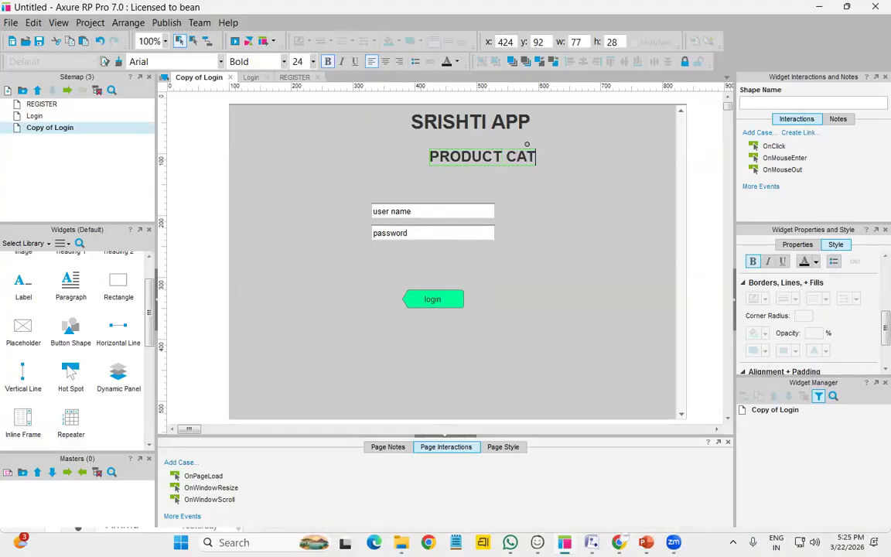
{"action": "left_click", "coordinate": [531, 270]}
Nudge the PRODUCT CATLOG heading left to centre it under SRISHTI APP
{"action": "left_click", "coordinate": [490, 155]}
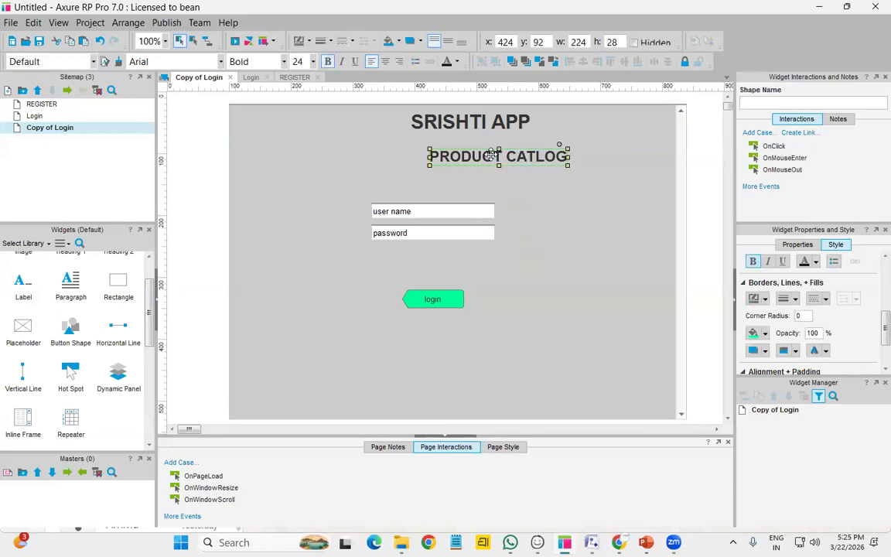
{"action": "key", "text": "Left"}
{"action": "key", "text": "Left"}
{"action": "key", "text": "Left"}
{"action": "key", "text": "Left"}
{"action": "key", "text": "Left"}
{"action": "key", "text": "Left"}
{"action": "key", "text": "Left"}
{"action": "key", "text": "Left"}
{"action": "key", "text": "Left"}
{"action": "key", "text": "Left"}
{"action": "key", "text": "Left"}
{"action": "key", "text": "Left"}
{"action": "key", "text": "Left"}
{"action": "key", "text": "Left"}
{"action": "key", "text": "Left"}
{"action": "key", "text": "Left"}
{"action": "key", "text": "Left"}
{"action": "key", "text": "Left"}
{"action": "key", "text": "Left"}
{"action": "key", "text": "Left"}
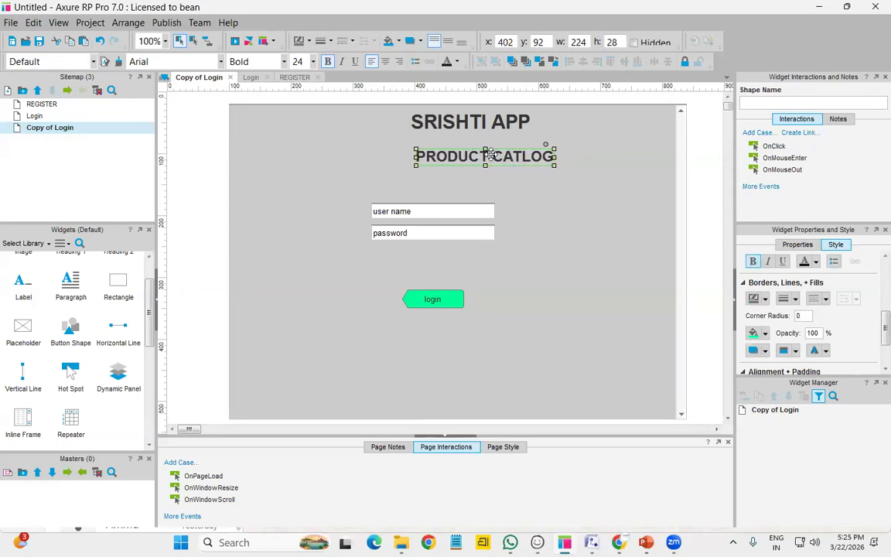
{"action": "key", "text": "Left"}
{"action": "key", "text": "Left"}
{"action": "key", "text": "Left"}
{"action": "key", "text": "Left"}
{"action": "left_click", "coordinate": [372, 181]}
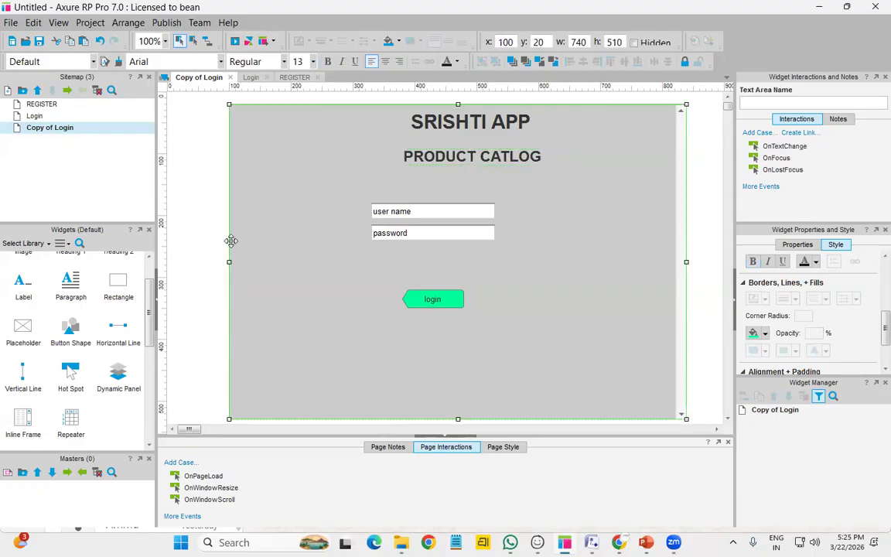
Place an Image widget top-left and load the autosized Apt Online Exam Logo picture from Pictures
{"action": "scroll", "coordinate": [66, 381], "scroll_direction": "up", "scroll_amount": 1}
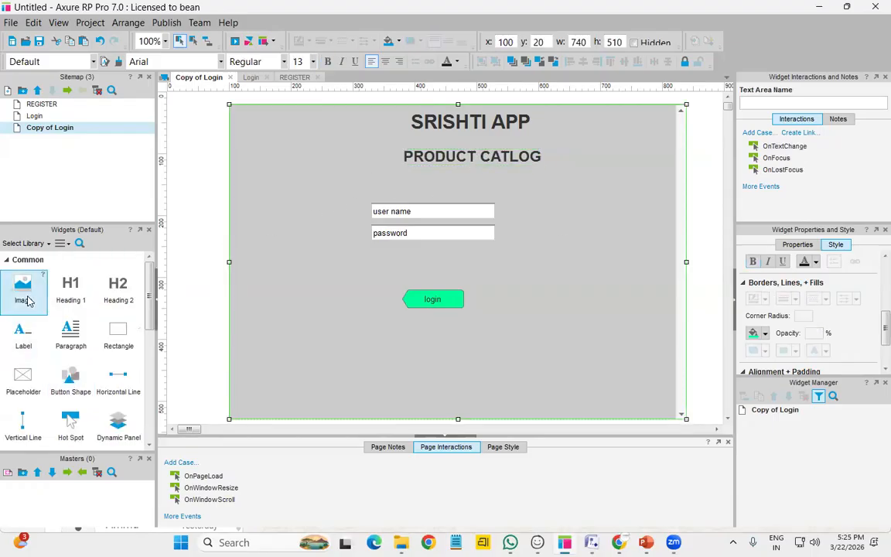
{"action": "left_click_drag", "start_coordinate": [33, 301], "coordinate": [254, 122]}
{"action": "double_click", "coordinate": [283, 149]}
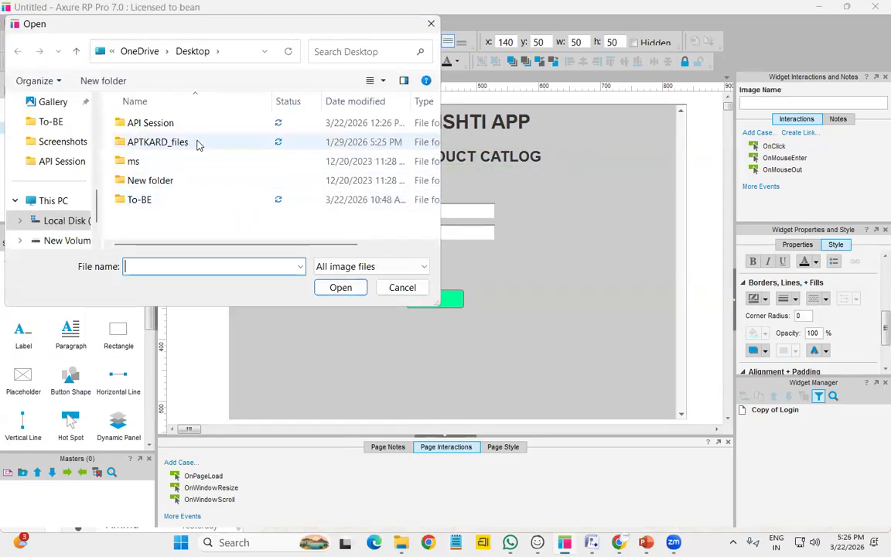
{"action": "scroll", "coordinate": [59, 198], "scroll_direction": "down", "scroll_amount": 1}
{"action": "scroll", "coordinate": [58, 198], "scroll_direction": "up", "scroll_amount": 2}
{"action": "left_click", "coordinate": [59, 161]}
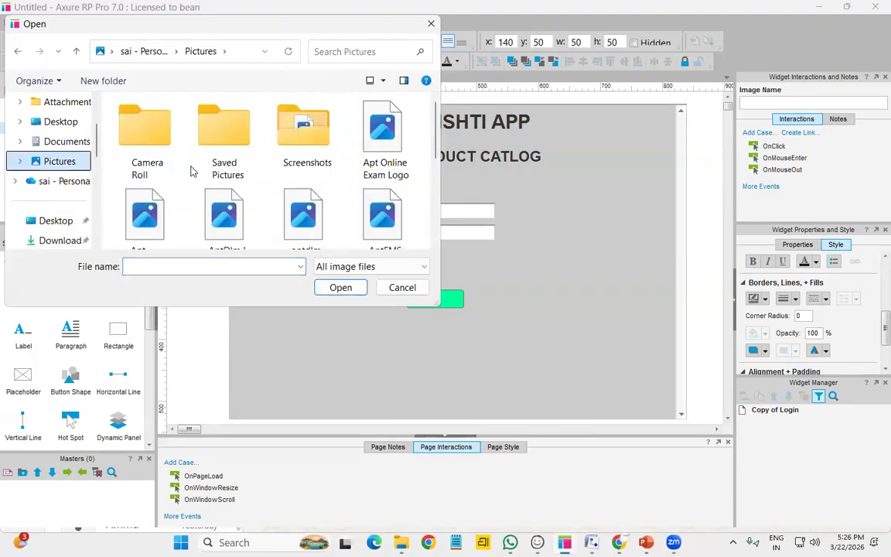
{"action": "scroll", "coordinate": [194, 171], "scroll_direction": "down", "scroll_amount": 1}
{"action": "left_click", "coordinate": [386, 128]}
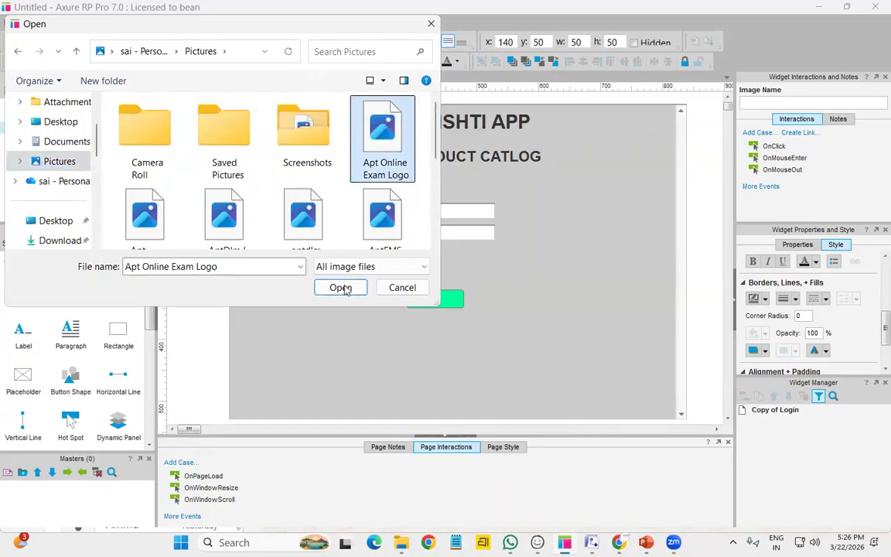
{"action": "left_click", "coordinate": [341, 287]}
{"action": "left_click", "coordinate": [437, 314]}
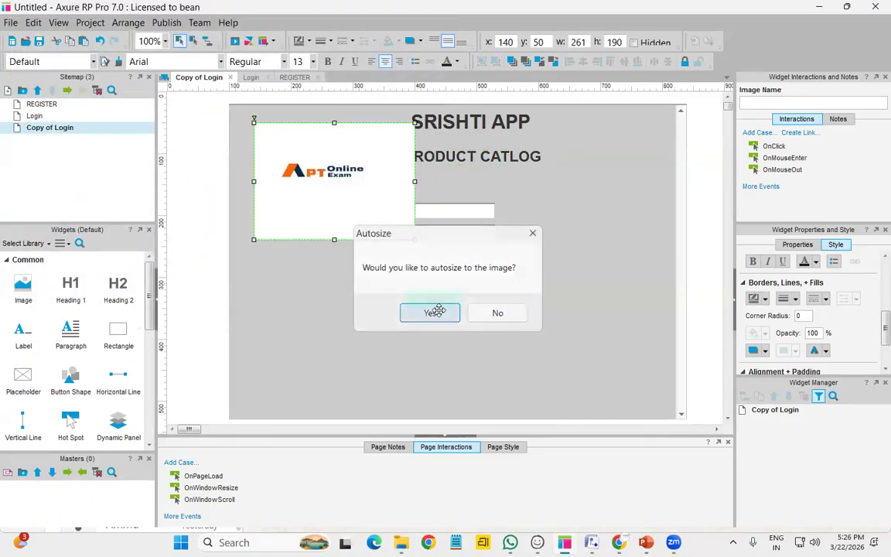
Shrink the logo to 90 by 70 and nudge it up and left into the corner
{"action": "left_click_drag", "start_coordinate": [393, 225], "coordinate": [290, 158]}
{"action": "left_click", "coordinate": [288, 156]}
{"action": "key", "text": "Up"}
{"action": "key", "text": "Up"}
{"action": "key", "text": "Up"}
{"action": "key", "text": "Up"}
{"action": "key", "text": "Left"}
{"action": "key", "text": "Left"}
{"action": "key", "text": "Left"}
{"action": "key", "text": "Left"}
{"action": "key", "text": "Left"}
{"action": "key", "text": "Left"}
{"action": "key", "text": "Left"}
{"action": "key", "text": "Left"}
{"action": "key", "text": "Left"}
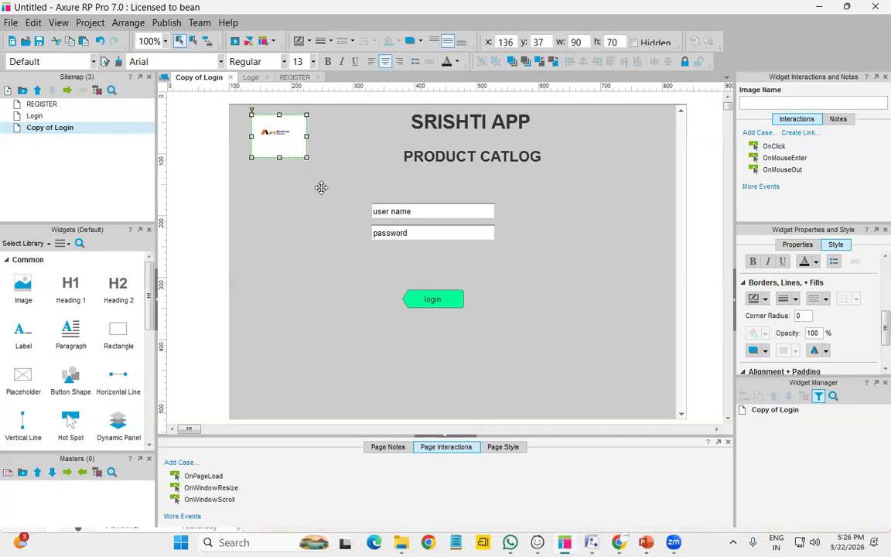
{"action": "left_click", "coordinate": [308, 256]}
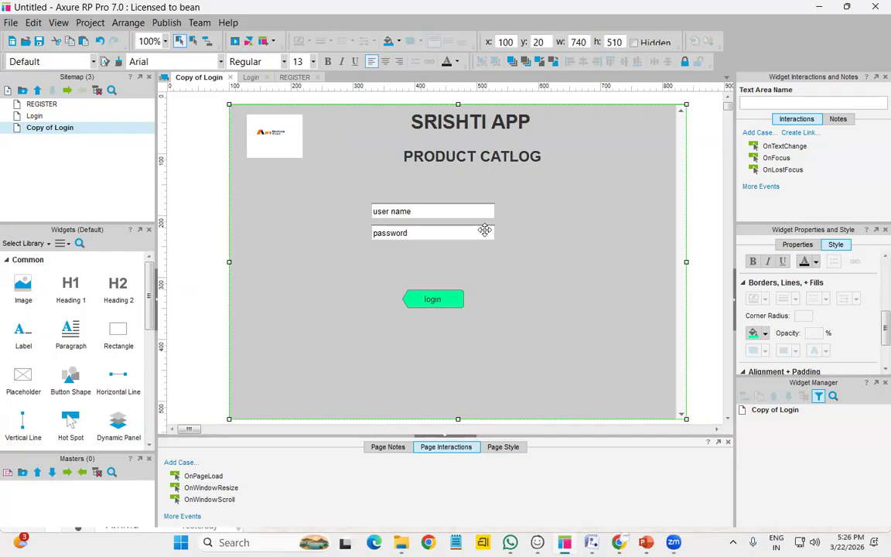
Shift the password and user name fields, and copy the password field below as a third field
{"action": "left_click", "coordinate": [458, 237]}
{"action": "left_click_drag", "start_coordinate": [459, 240], "coordinate": [460, 240]}
{"action": "key", "text": "Down"}
{"action": "key", "text": "Down"}
{"action": "key", "text": "Down"}
{"action": "key", "text": "Down"}
{"action": "key", "text": "Down"}
{"action": "key", "text": "Down"}
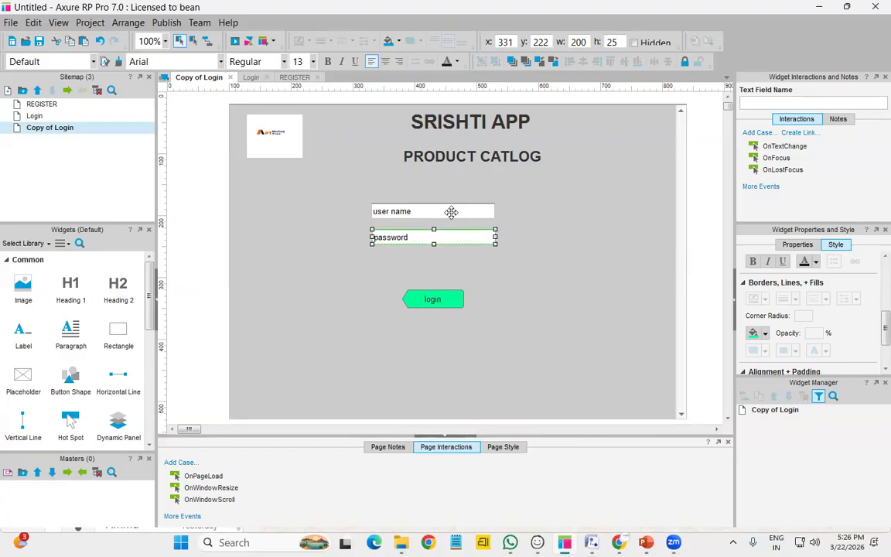
{"action": "left_click", "coordinate": [451, 210]}
{"action": "left_click_drag", "start_coordinate": [452, 210], "coordinate": [376, 263]}
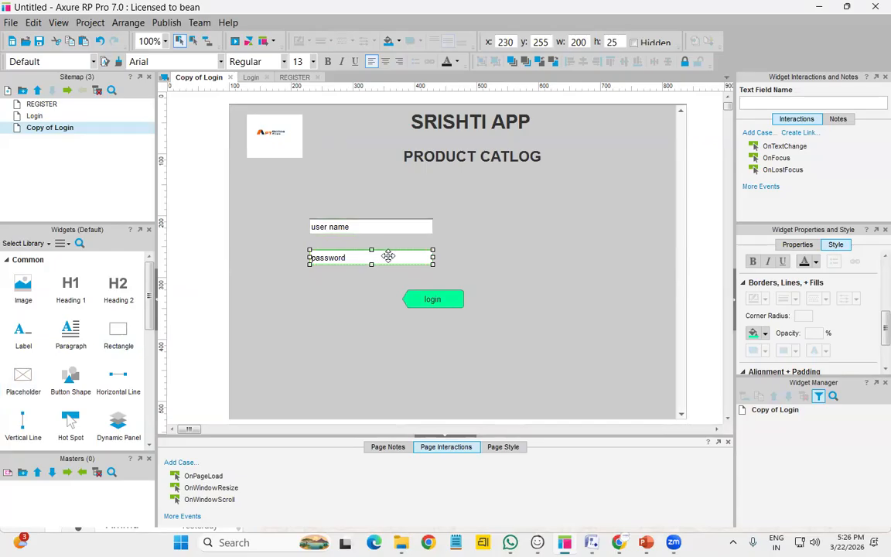
{"action": "left_click_drag", "start_coordinate": [394, 259], "coordinate": [379, 298]}
Move the login button lower and nudge the third field right to line up
{"action": "left_click", "coordinate": [453, 299]}
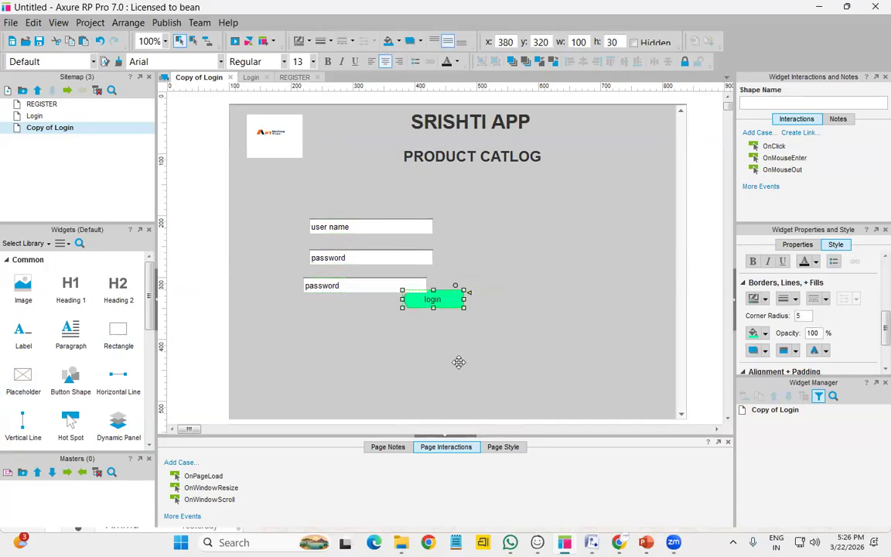
{"action": "left_click", "coordinate": [497, 308]}
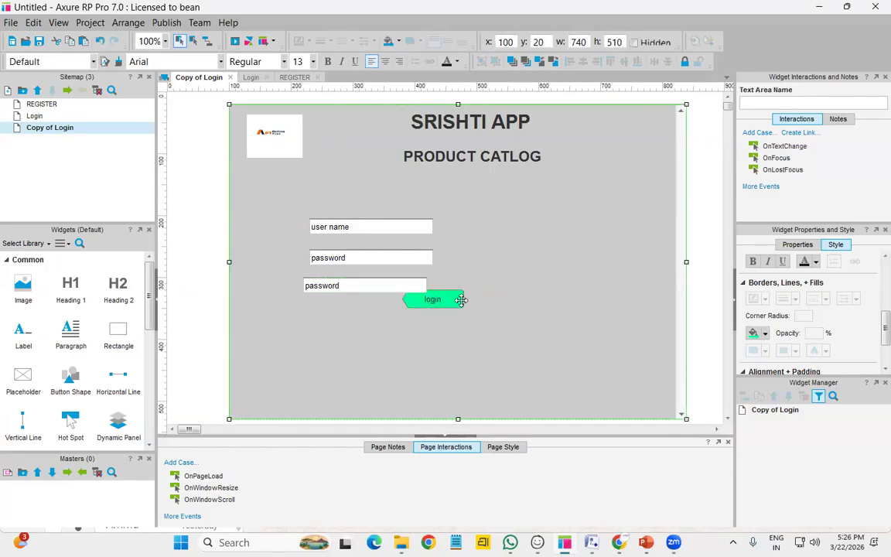
{"action": "left_click_drag", "start_coordinate": [468, 331], "coordinate": [496, 308]}
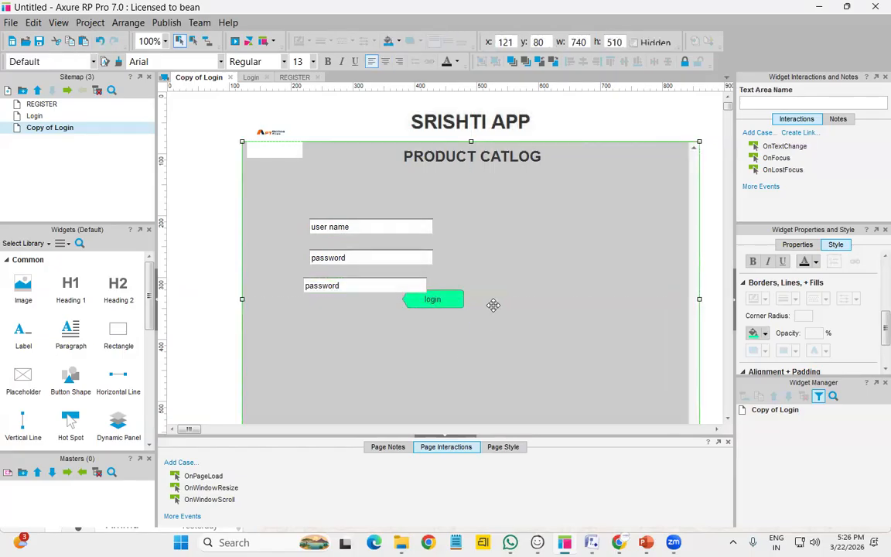
{"action": "key", "text": "ctrl+z"}
{"action": "left_click_drag", "start_coordinate": [434, 301], "coordinate": [464, 385]}
{"action": "left_click", "coordinate": [354, 286]}
{"action": "key", "text": "Right"}
{"action": "key", "text": "Right"}
{"action": "key", "text": "Right"}
{"action": "key", "text": "Right"}
{"action": "key", "text": "Right"}
{"action": "key", "text": "Right"}
{"action": "key", "text": "Right"}
{"action": "key", "text": "Right"}
{"action": "key", "text": "Right"}
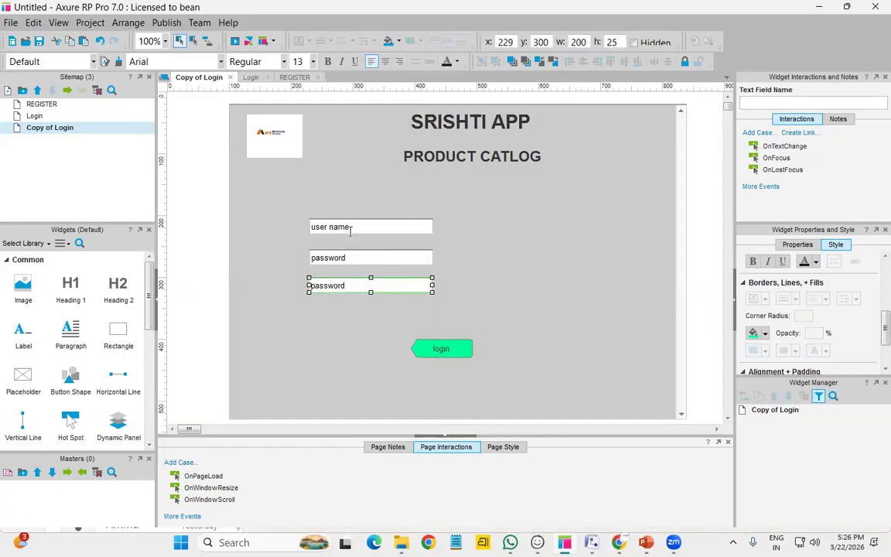
Retype the three stacked text fields as SHIRTS, PANTS and SHOES
{"action": "double_click", "coordinate": [350, 231]}
{"action": "type", "text": "SGIRT"}
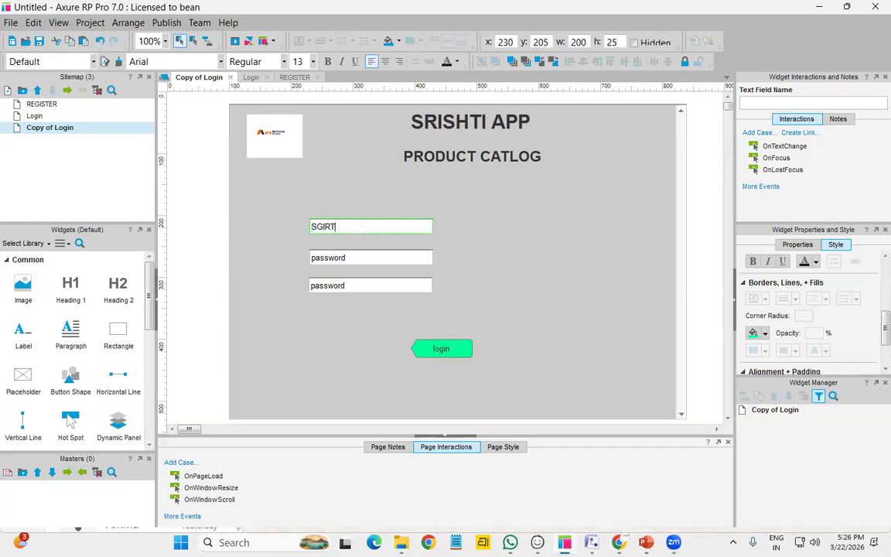
{"action": "key", "text": "BackSpace"}
{"action": "key", "text": "BackSpace"}
{"action": "key", "text": "BackSpace"}
{"action": "key", "text": "BackSpace"}
{"action": "key", "text": "BackSpace"}
{"action": "key", "text": "BackSpace"}
{"action": "double_click", "coordinate": [358, 257]}
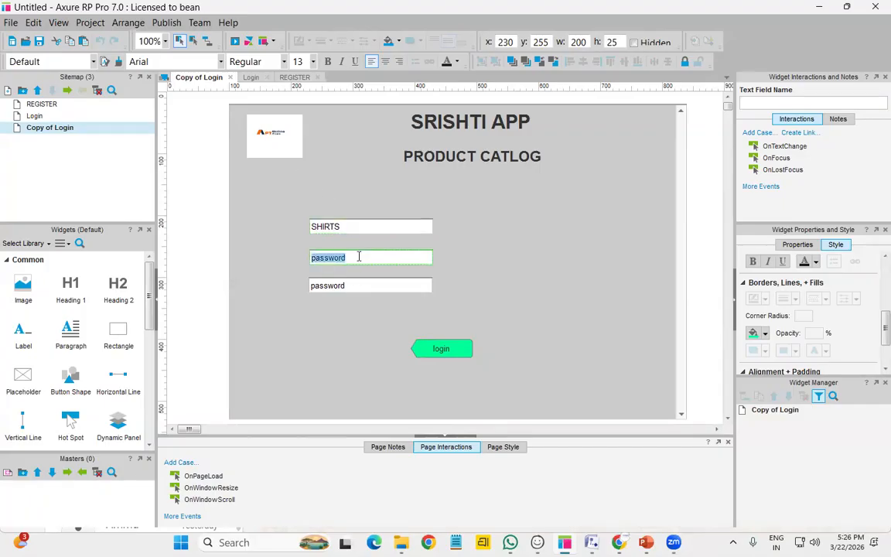
{"action": "type", "text": "PAN"}
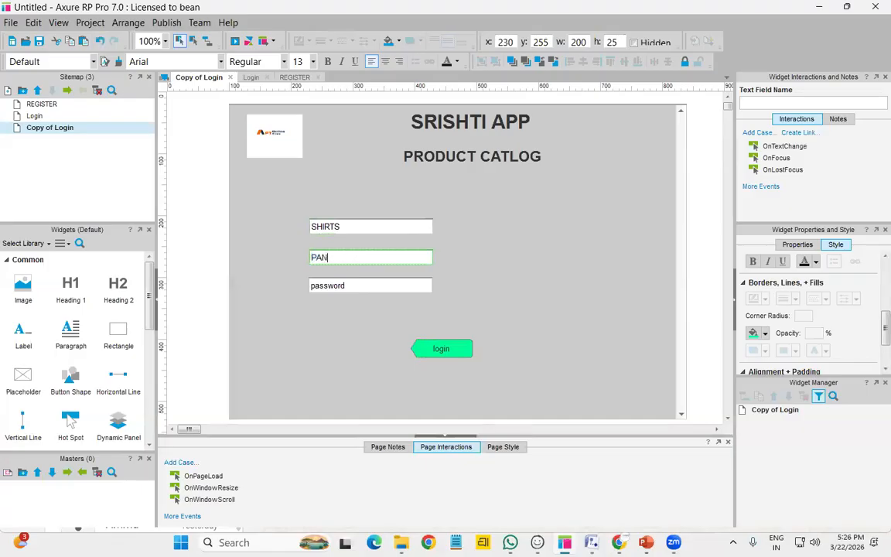
{"action": "type", "text": "TS"}
{"action": "double_click", "coordinate": [362, 287]}
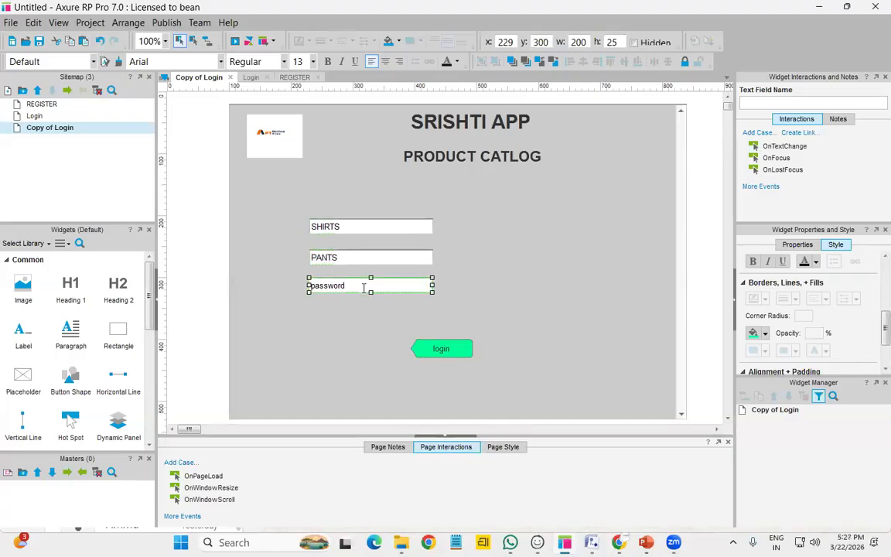
{"action": "type", "text": "SHOES"}
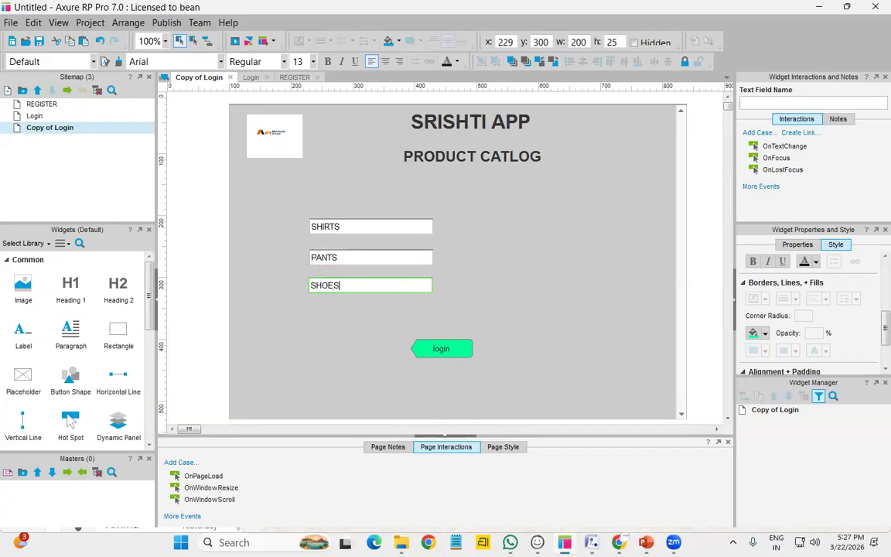
{"action": "left_click", "coordinate": [582, 330]}
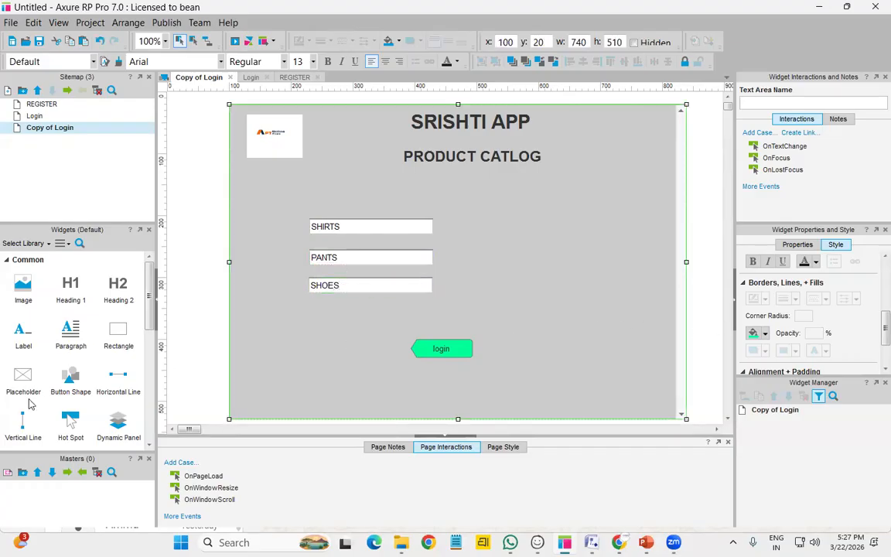
Drop a Droplist widget beside the SHIRTS field and narrow it to 60 by 22
{"action": "scroll", "coordinate": [72, 378], "scroll_direction": "down", "scroll_amount": 3}
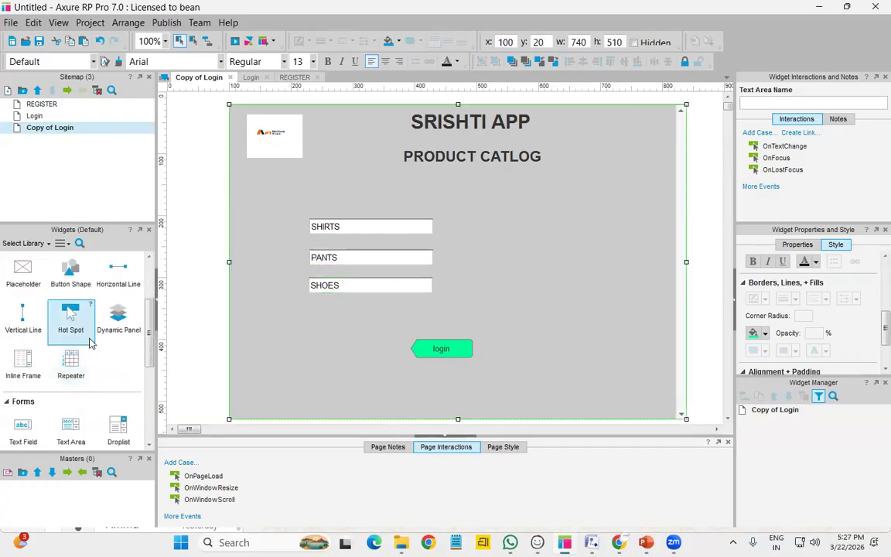
{"action": "scroll", "coordinate": [89, 343], "scroll_direction": "down", "scroll_amount": 2}
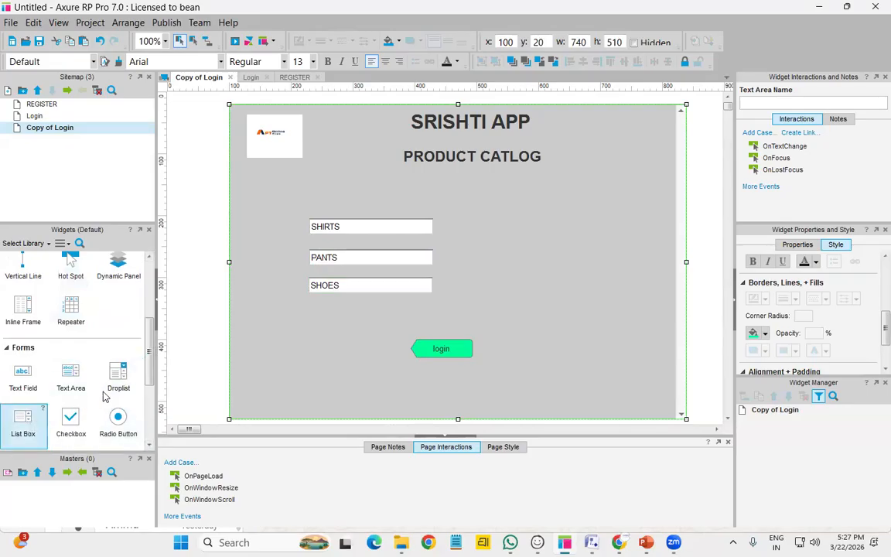
{"action": "left_click_drag", "start_coordinate": [121, 371], "coordinate": [447, 226]}
{"action": "left_click_drag", "start_coordinate": [569, 230], "coordinate": [480, 235]}
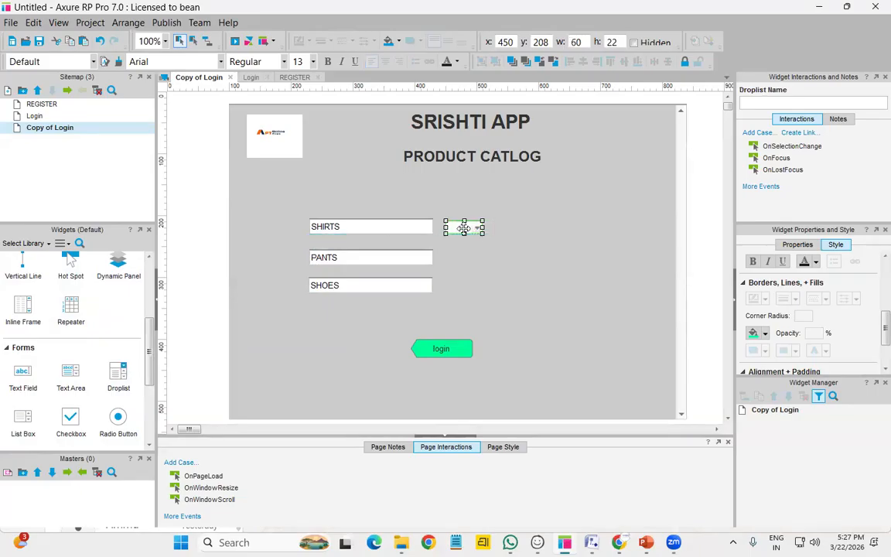
Add droplist options 1 through 9 and QUNATITY, with QUNATITY selected by default
{"action": "double_click", "coordinate": [468, 233]}
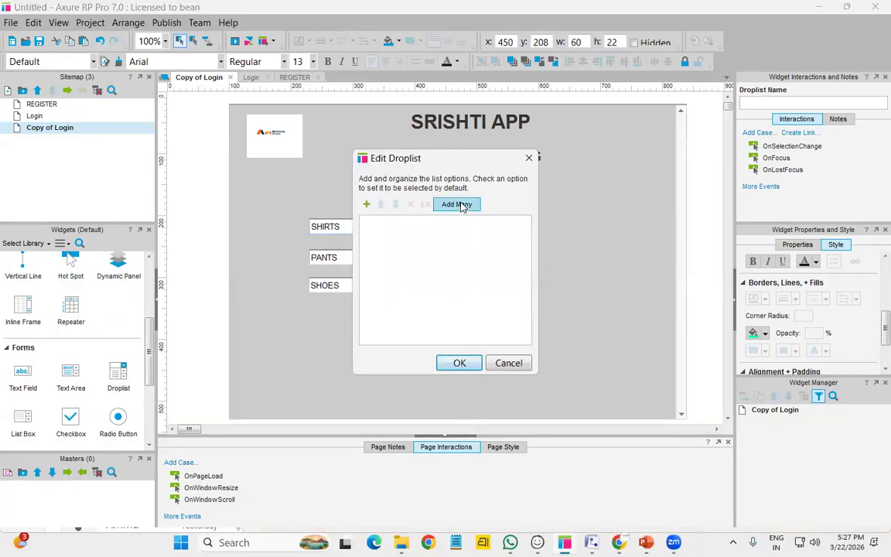
{"action": "left_click", "coordinate": [458, 204]}
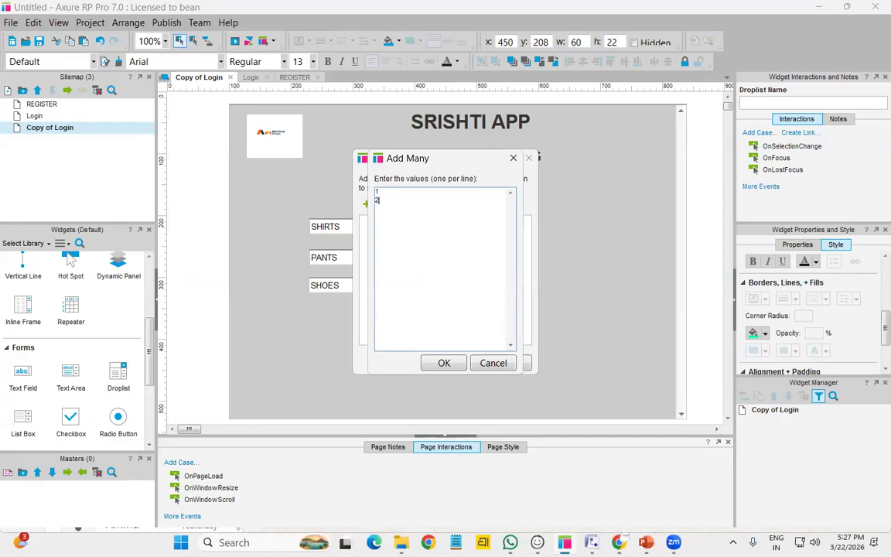
{"action": "type", "text": "3"}
{"action": "left_click", "coordinate": [444, 363]}
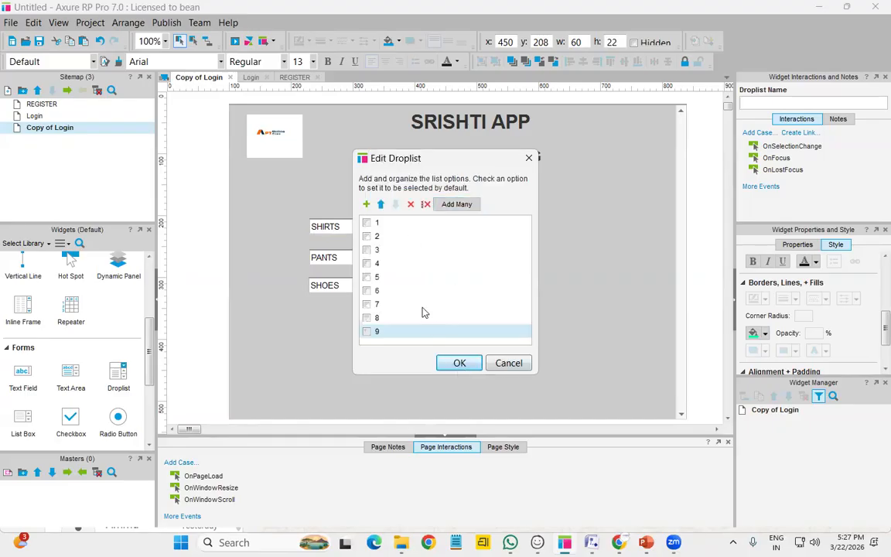
{"action": "left_click", "coordinate": [456, 204]}
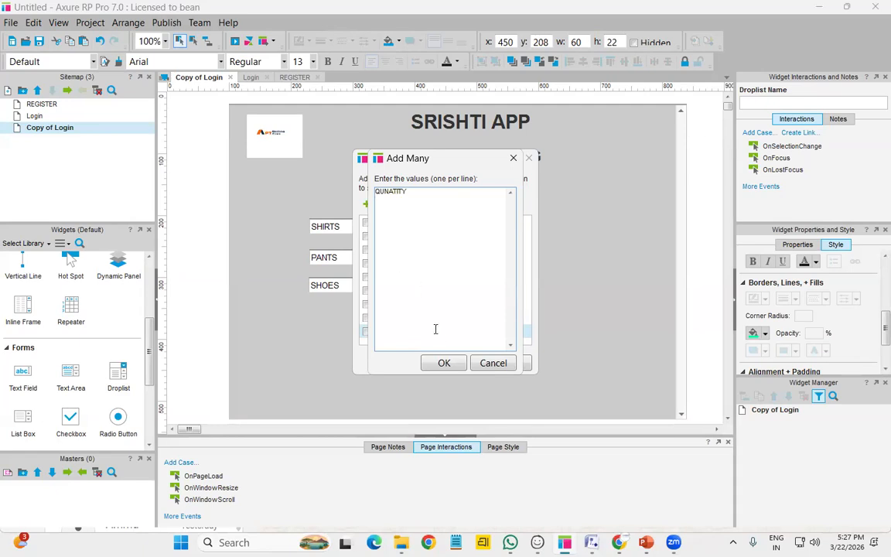
{"action": "left_click", "coordinate": [444, 364]}
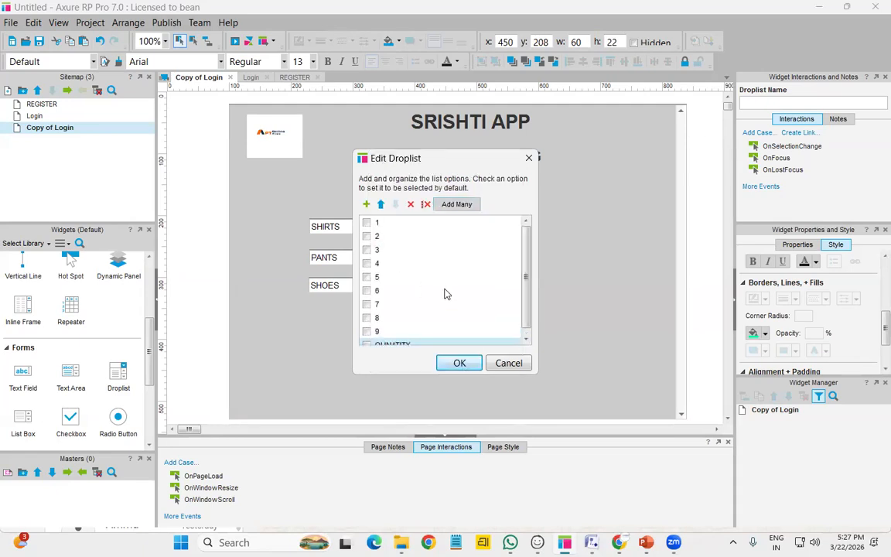
{"action": "scroll", "coordinate": [445, 294], "scroll_direction": "down", "scroll_amount": 1}
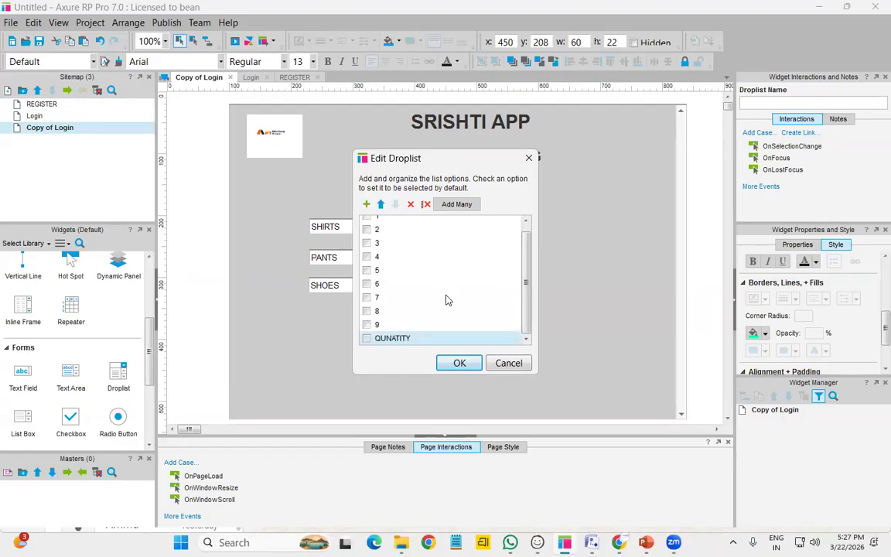
{"action": "left_click", "coordinate": [367, 339]}
{"action": "left_click", "coordinate": [459, 363]}
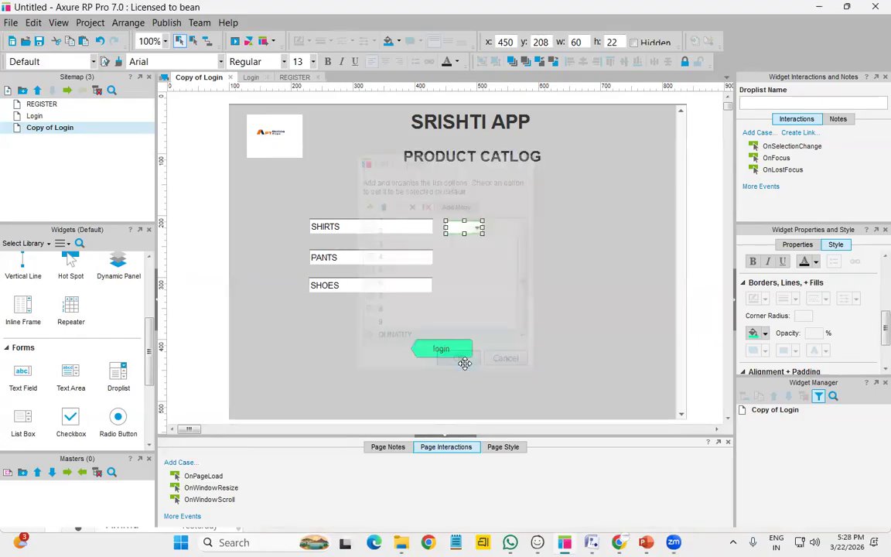
Widen the SHIRTS droplist to 100 so QUNATITY fits
{"action": "left_click", "coordinate": [478, 234]}
{"action": "left_click", "coordinate": [476, 229]}
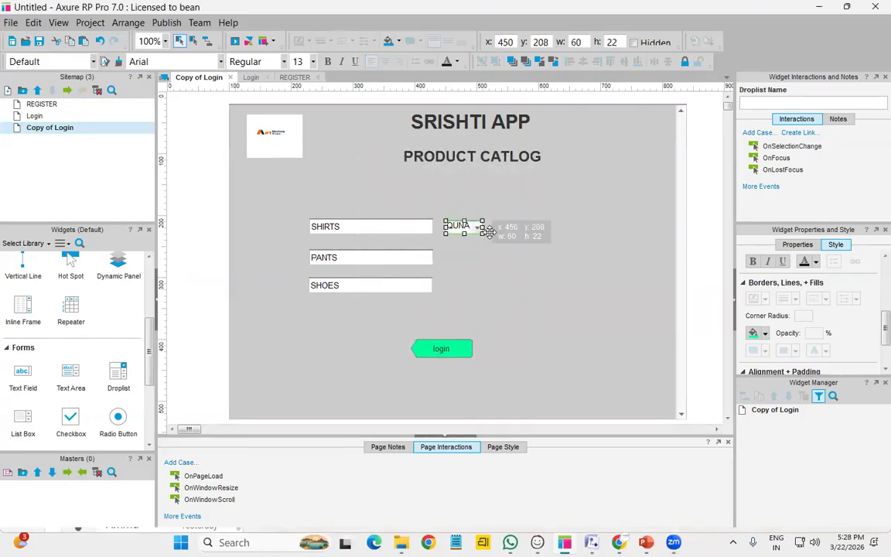
{"action": "left_click_drag", "start_coordinate": [483, 226], "coordinate": [509, 228]}
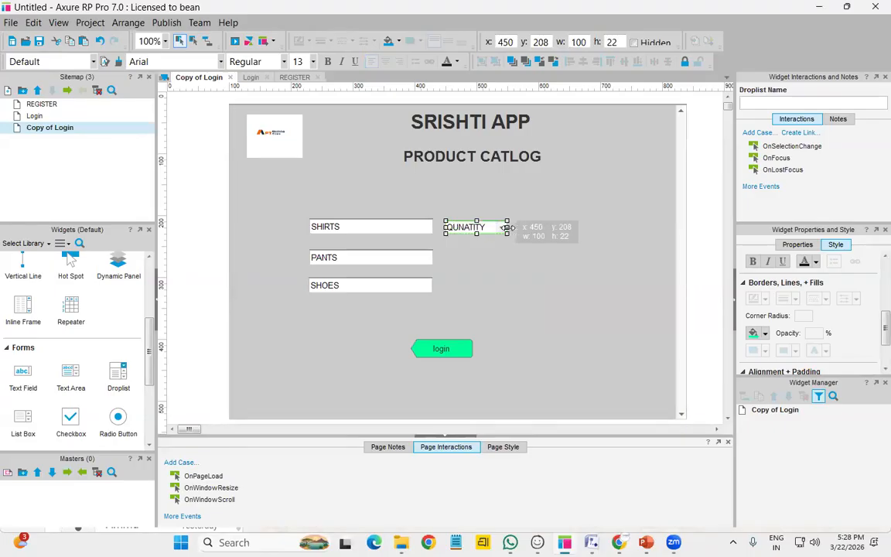
{"action": "left_click", "coordinate": [513, 257]}
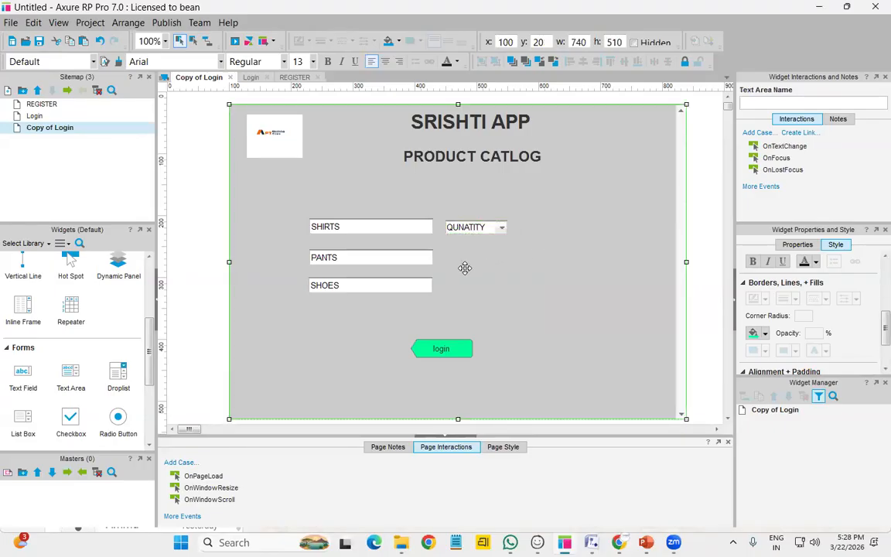
Copy the QUNATITY droplist beside PANTS and SHOES, and add a checkbox beside SHIRTS
{"action": "left_click", "coordinate": [490, 229]}
{"action": "left_click_drag", "start_coordinate": [489, 229], "coordinate": [501, 243]}
{"action": "left_click_drag", "start_coordinate": [499, 290], "coordinate": [484, 288]}
{"action": "left_click_drag", "start_coordinate": [480, 227], "coordinate": [486, 260]}
{"action": "left_click", "coordinate": [575, 290]}
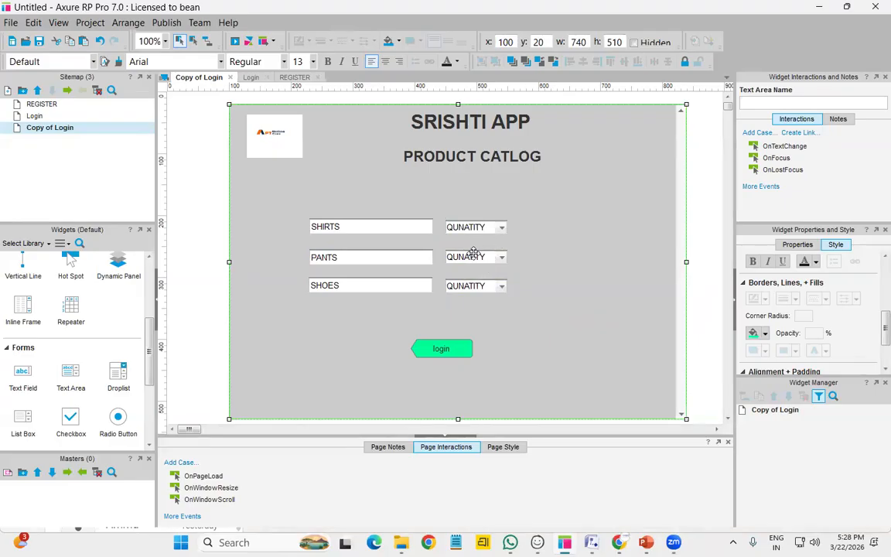
{"action": "left_click_drag", "start_coordinate": [70, 421], "coordinate": [533, 229]}
Add checkboxes beside PANTS and SHOES, and relabel the SHIRTS-row checkbox SELECT
{"action": "left_click_drag", "start_coordinate": [71, 422], "coordinate": [532, 256]}
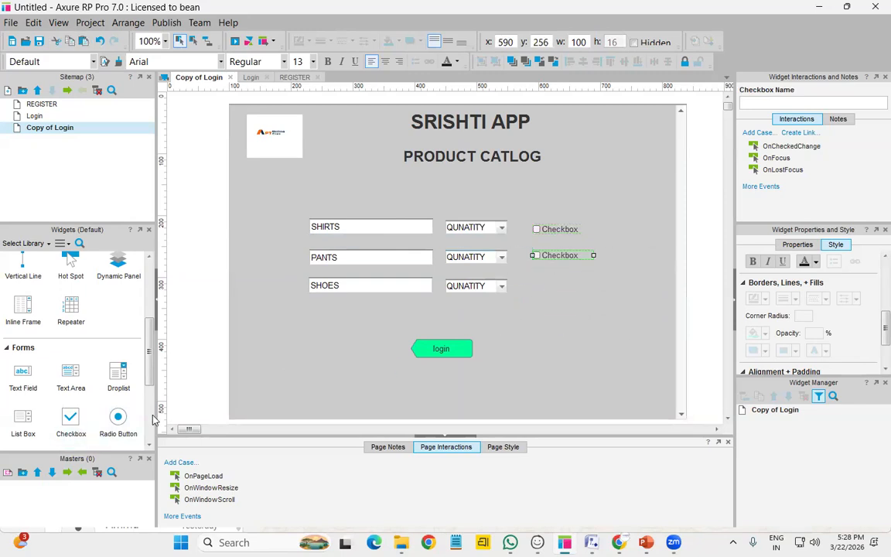
{"action": "left_click_drag", "start_coordinate": [71, 422], "coordinate": [545, 283]}
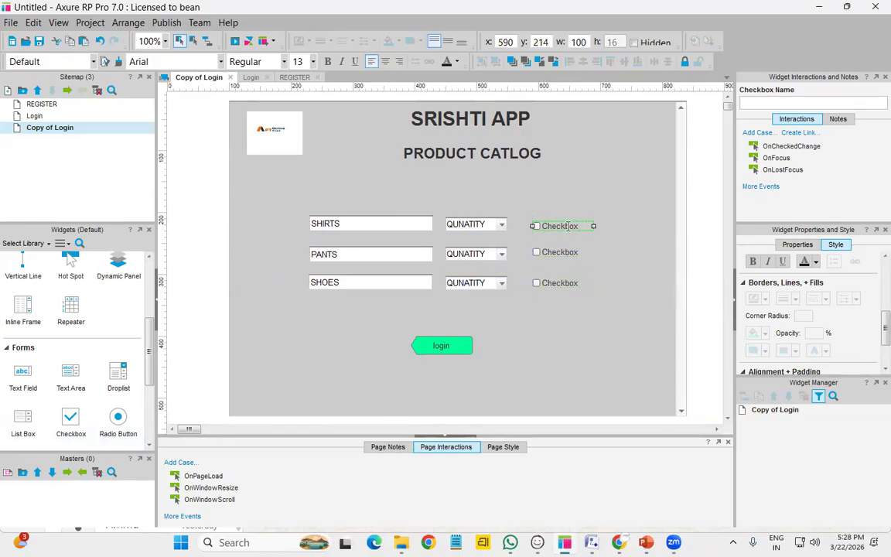
{"action": "double_click", "coordinate": [560, 226]}
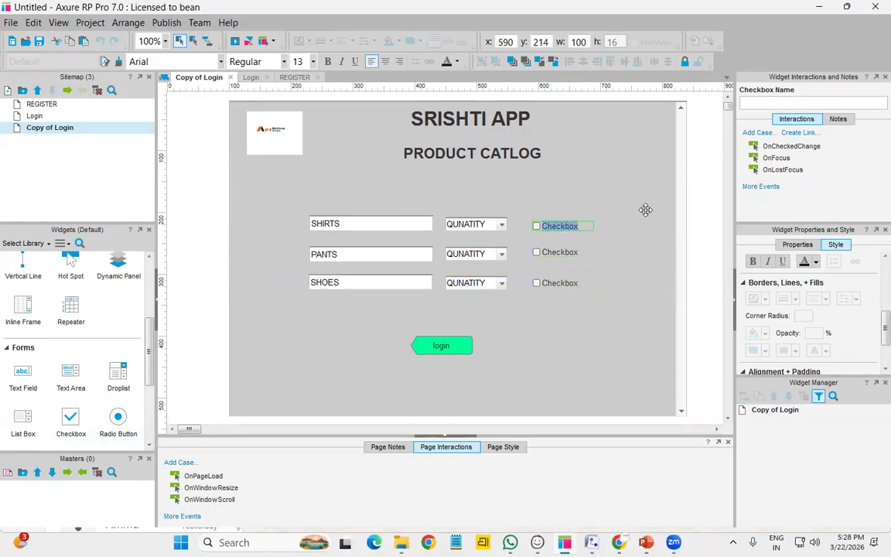
{"action": "key", "text": "BackSpace"}
{"action": "left_click", "coordinate": [549, 252]}
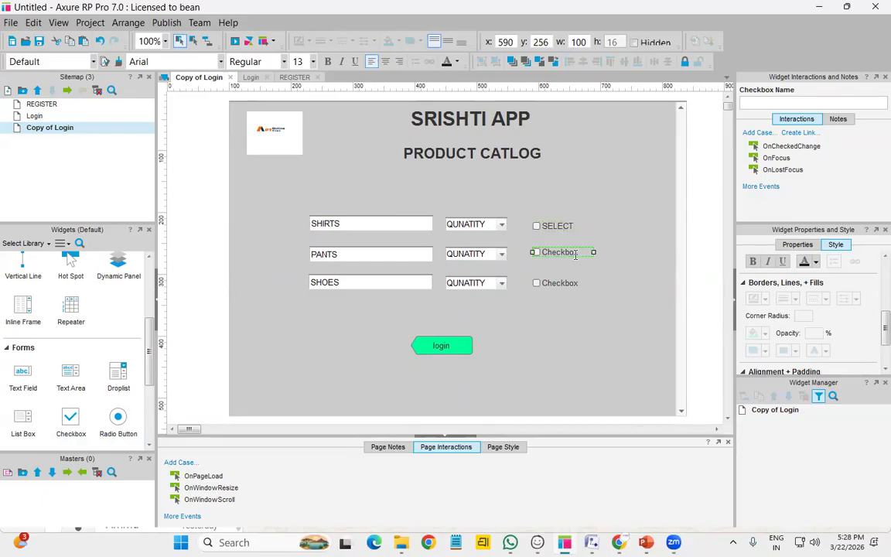
{"action": "left_click", "coordinate": [557, 226]}
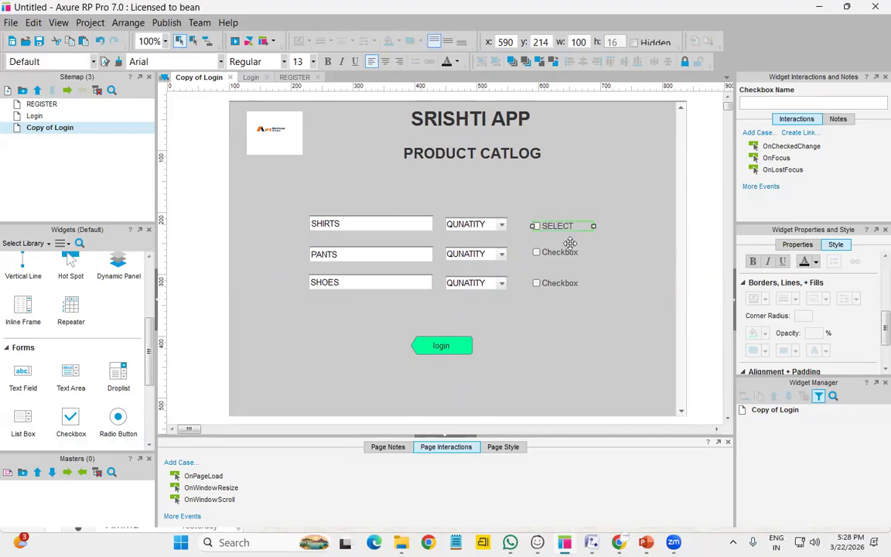
{"action": "left_click", "coordinate": [580, 258]}
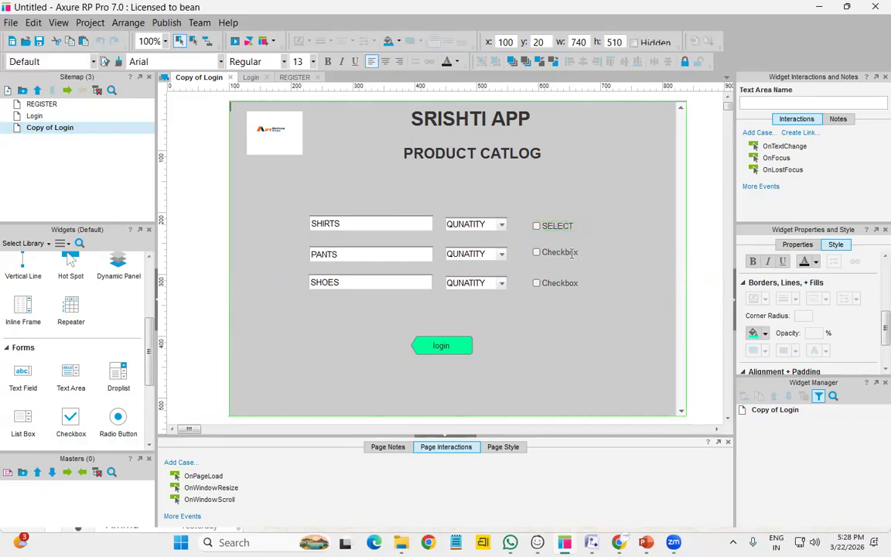
Relabel the PANTS-row and SHOES-row checkboxes SELECT
{"action": "double_click", "coordinate": [568, 253]}
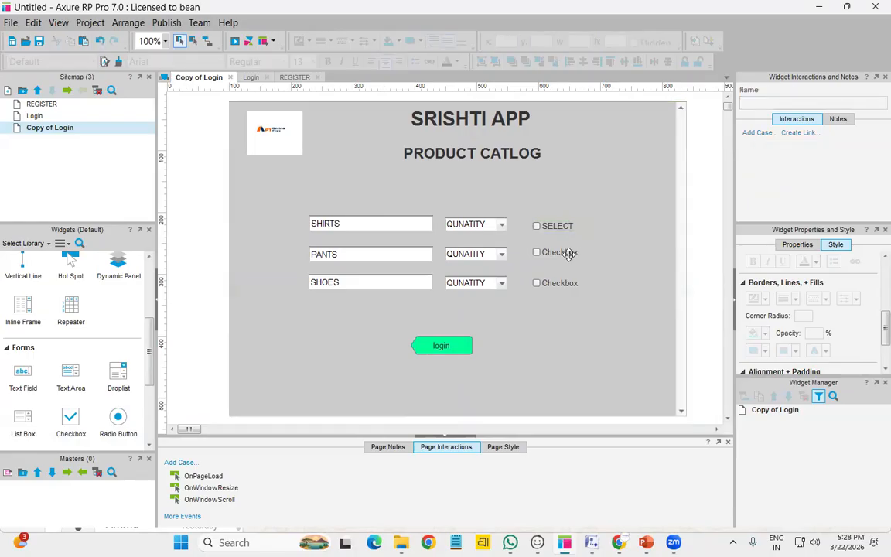
{"action": "type", "text": "SELECT"}
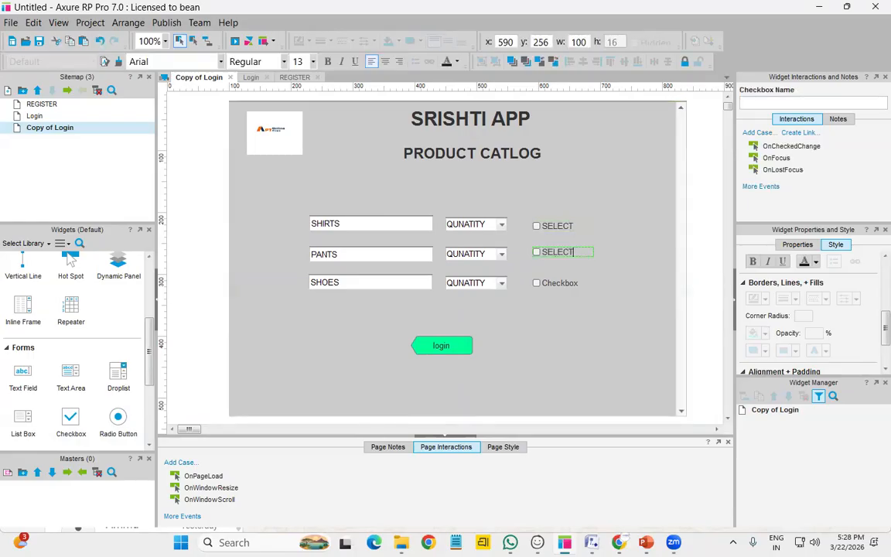
{"action": "left_click", "coordinate": [566, 284]}
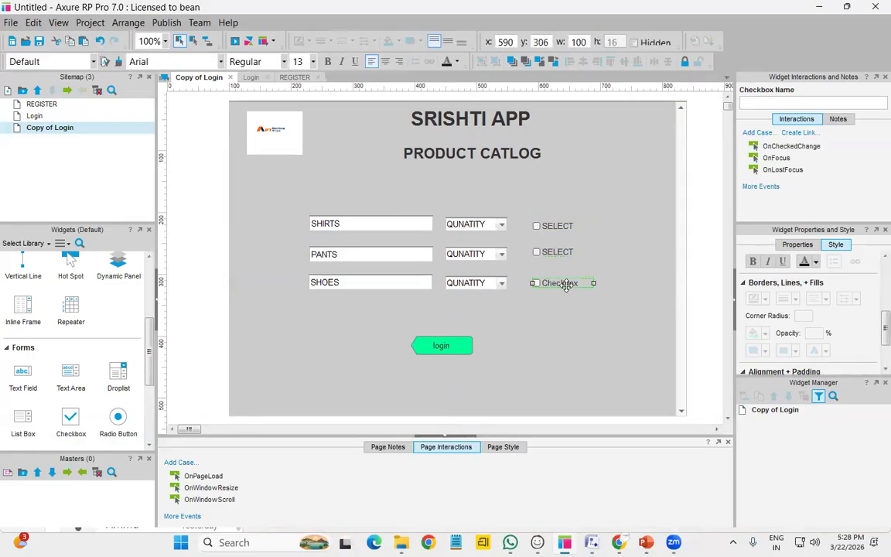
{"action": "double_click", "coordinate": [566, 284]}
{"action": "type", "text": "SELEC"}
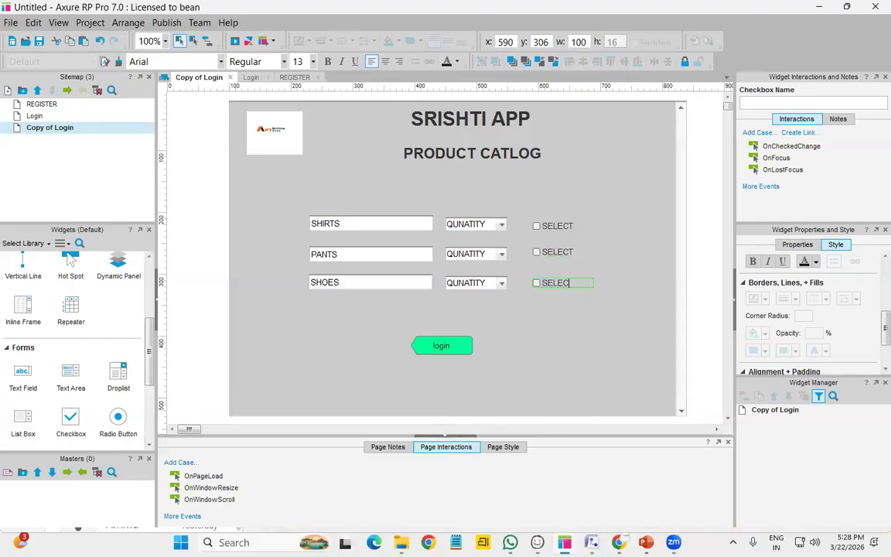
{"action": "left_click", "coordinate": [558, 316]}
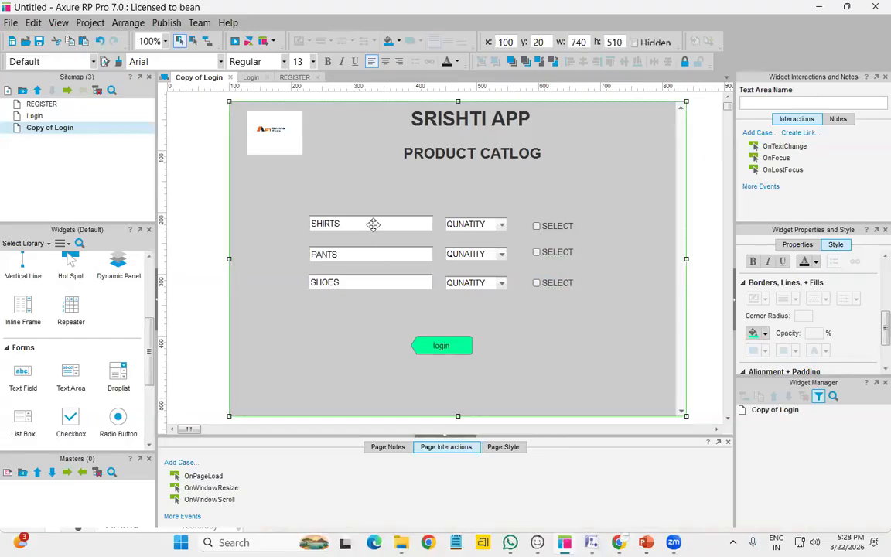
{"action": "left_click", "coordinate": [373, 224]}
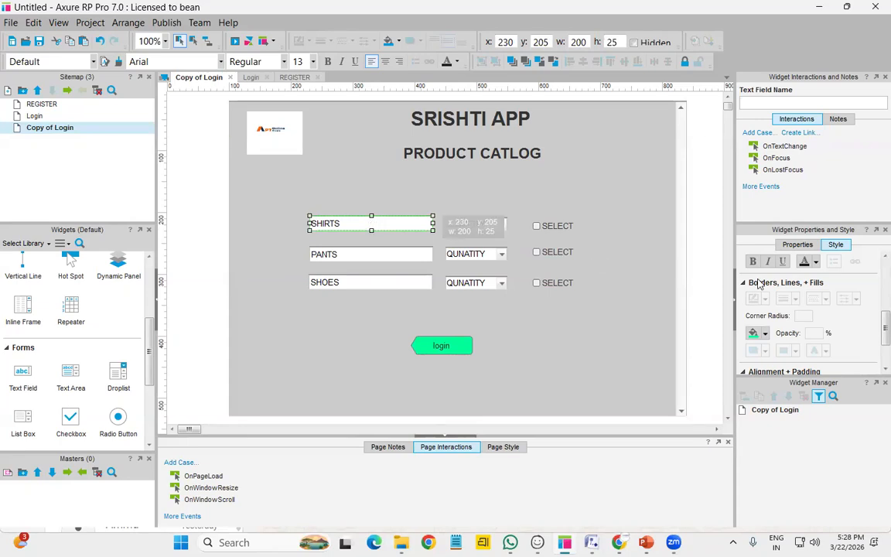
Give the SHIRTS text field a light green fill
{"action": "left_click", "coordinate": [764, 333]}
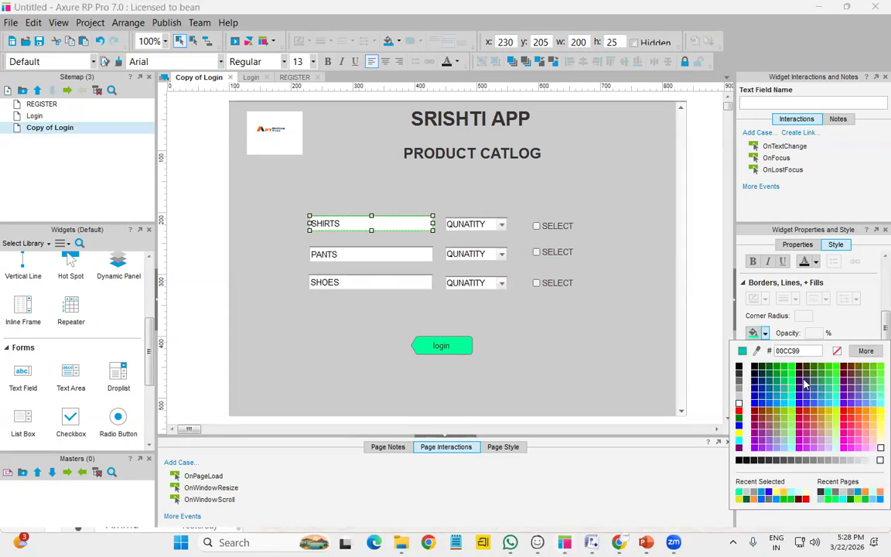
{"action": "left_click", "coordinate": [806, 380]}
{"action": "left_click", "coordinate": [764, 333]}
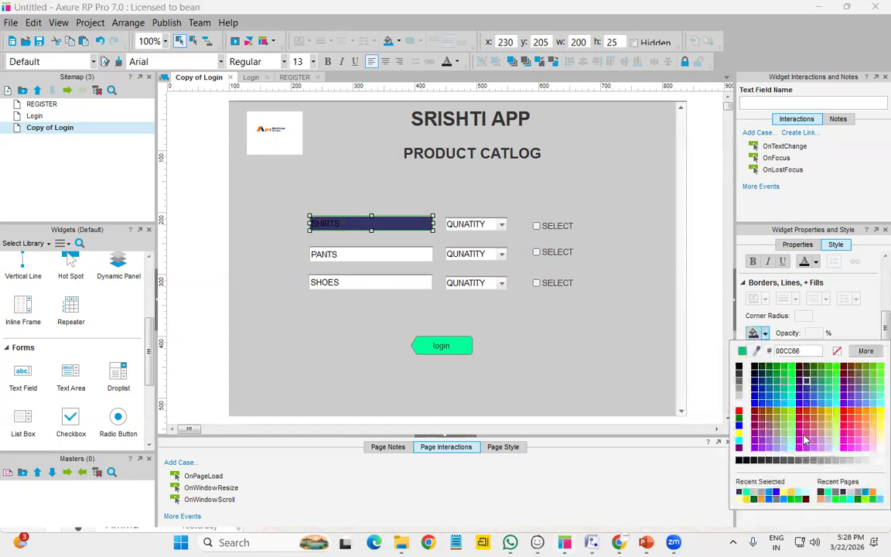
{"action": "left_click", "coordinate": [708, 393]}
{"action": "left_click", "coordinate": [504, 310]}
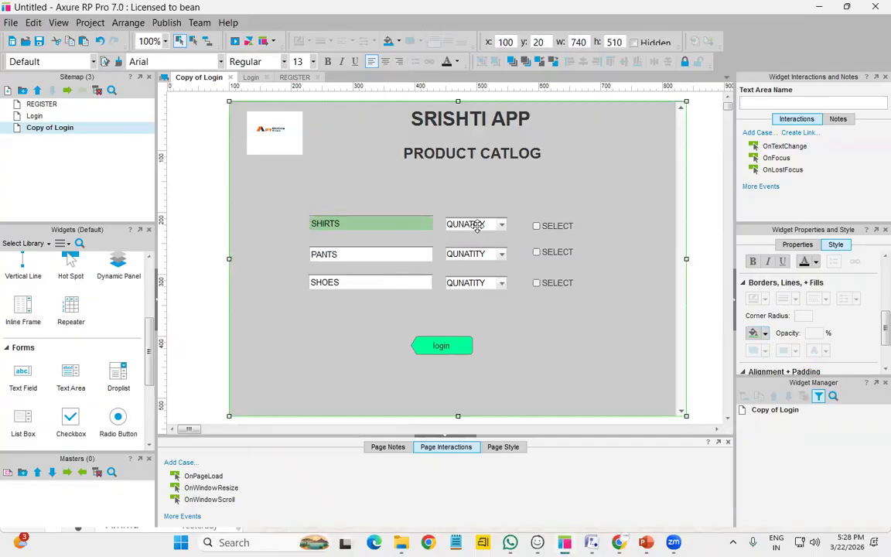
Fill the SHIRTS QUNATITY droplist yellow-green
{"action": "left_click", "coordinate": [478, 224]}
{"action": "left_click", "coordinate": [765, 334]}
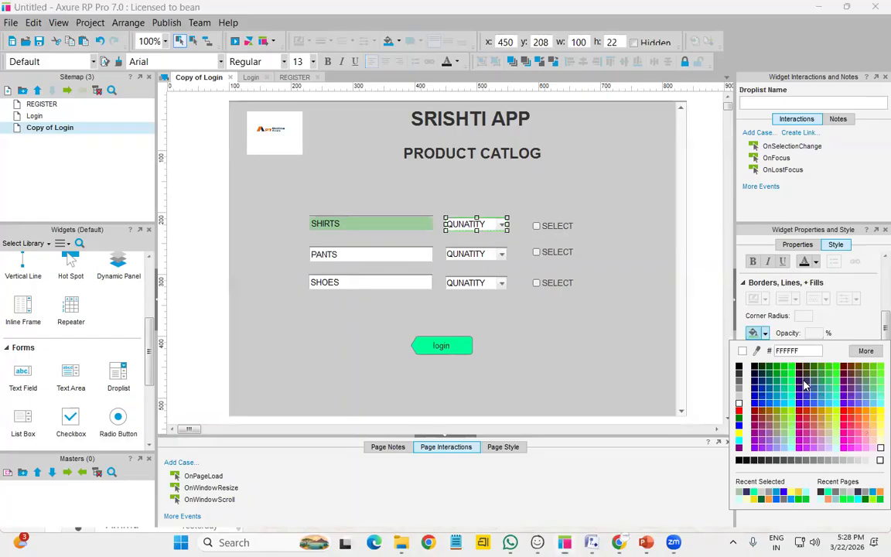
{"action": "left_click", "coordinate": [835, 420]}
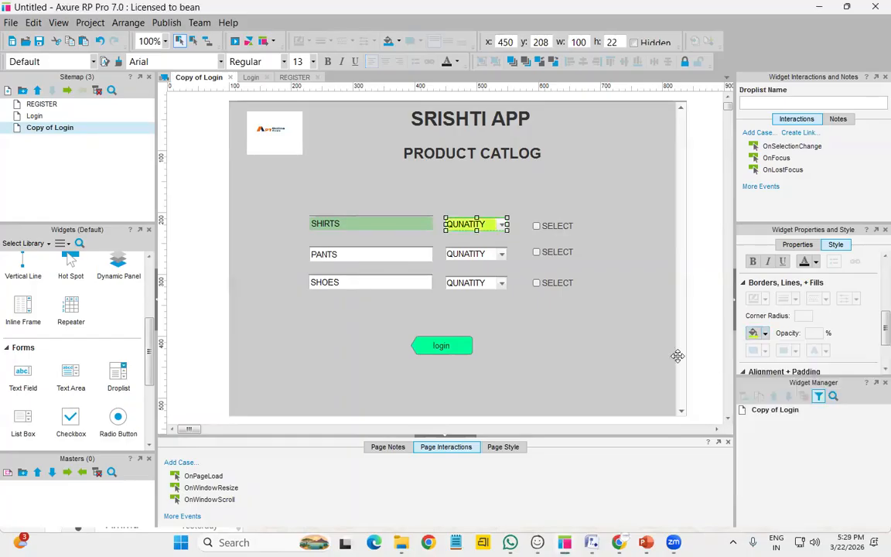
{"action": "left_click", "coordinate": [563, 226]}
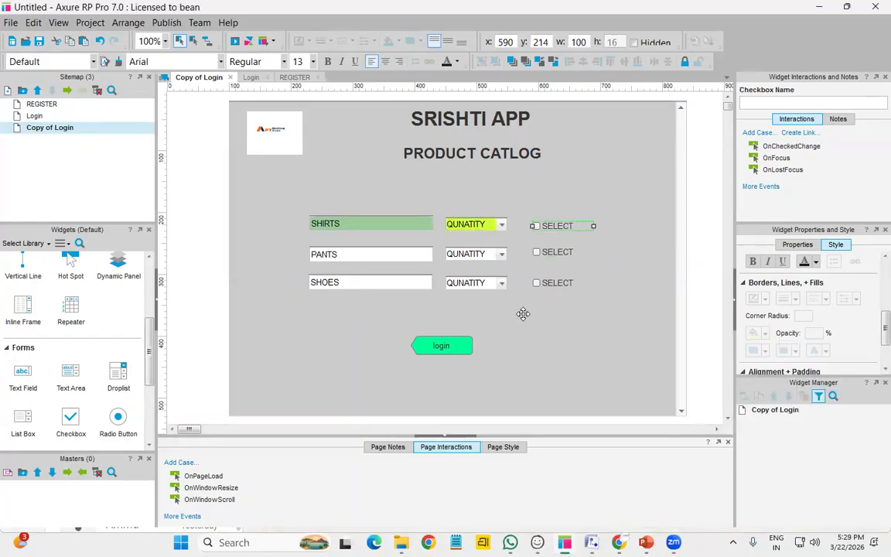
{"action": "left_click", "coordinate": [563, 355]}
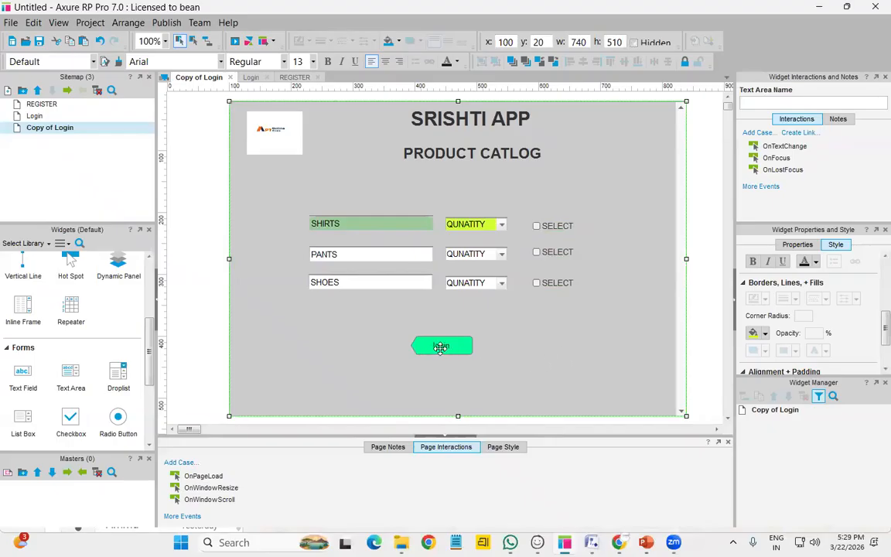
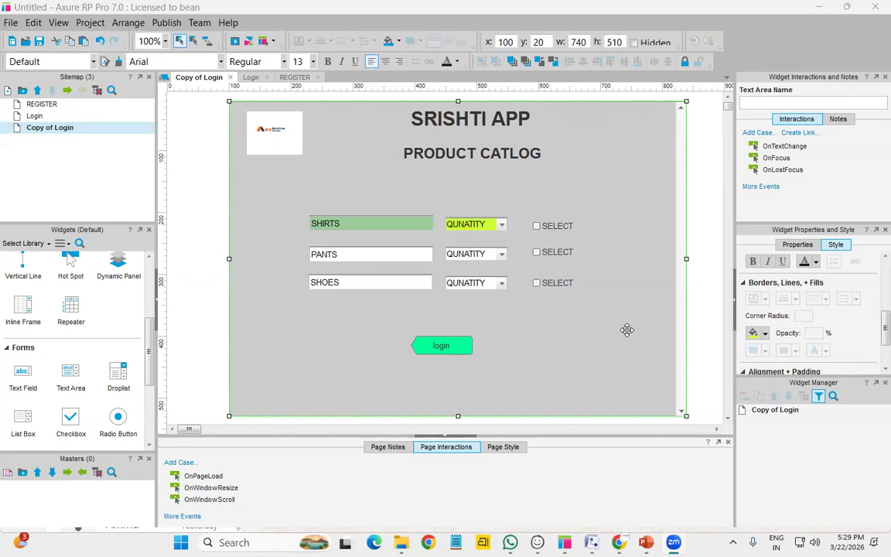
Try placing an image below the logo, then cancel and delete the empty placeholder
{"action": "left_click", "coordinate": [293, 137]}
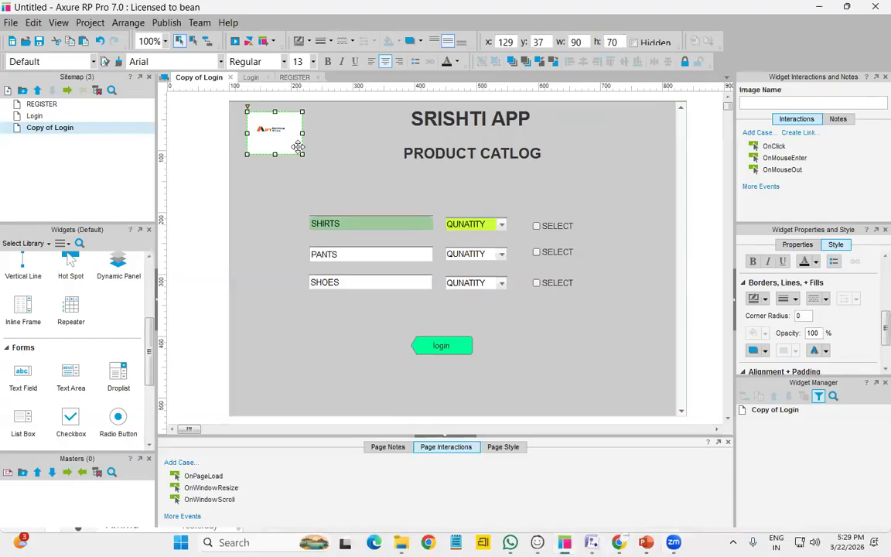
{"action": "scroll", "coordinate": [77, 321], "scroll_direction": "up", "scroll_amount": 3}
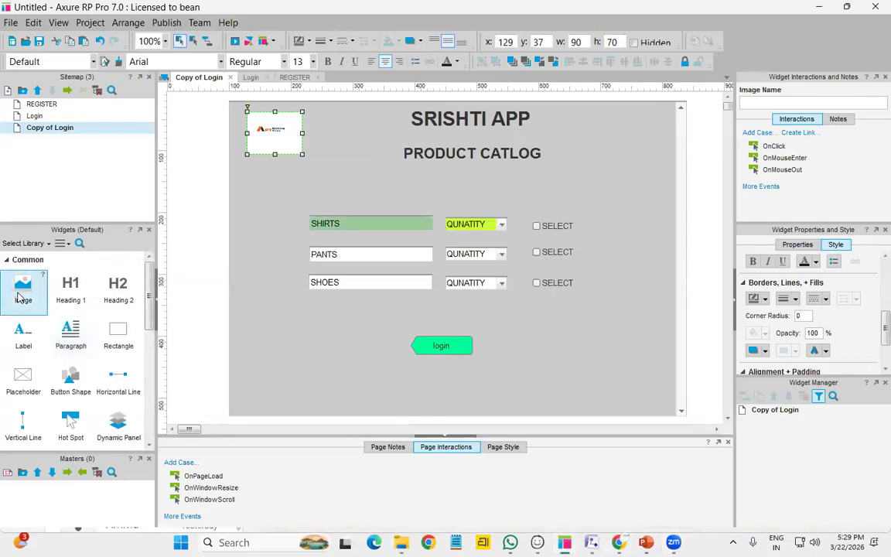
{"action": "left_click_drag", "start_coordinate": [21, 297], "coordinate": [246, 189]}
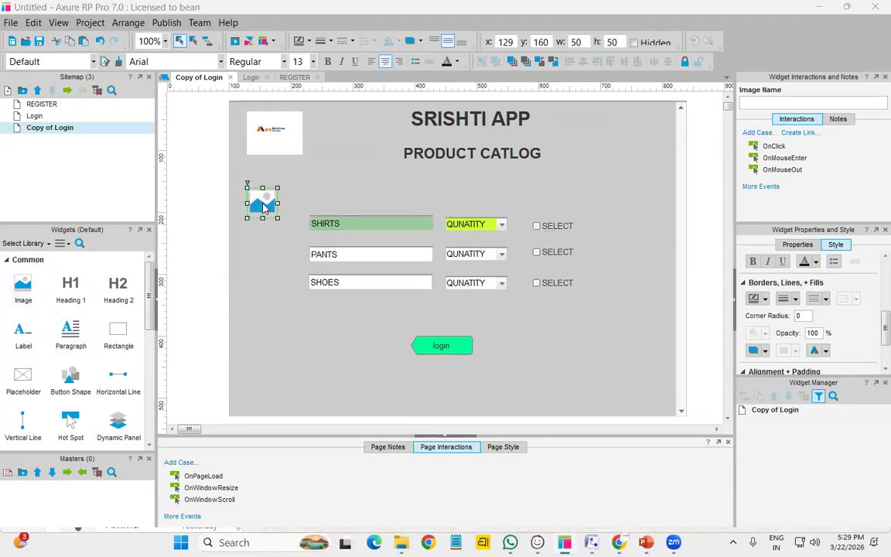
{"action": "double_click", "coordinate": [263, 207]}
{"action": "scroll", "coordinate": [224, 205], "scroll_direction": "down", "scroll_amount": 4}
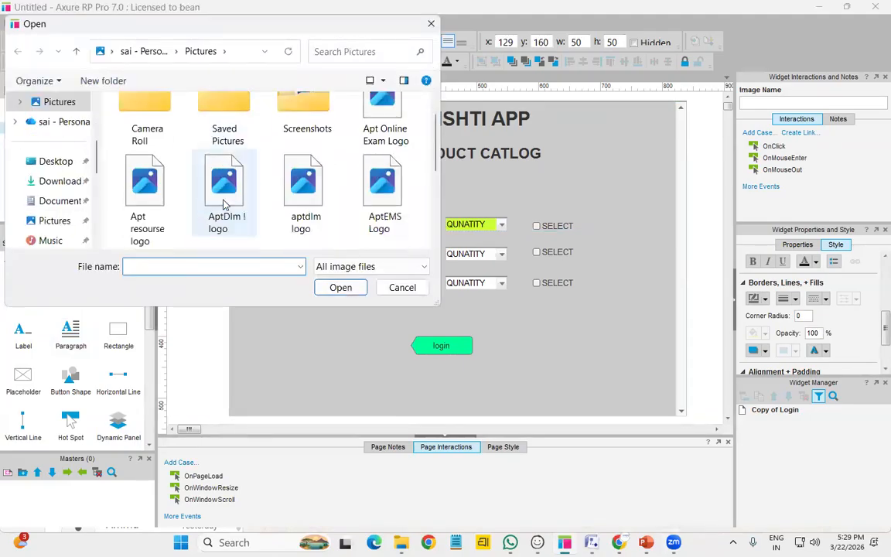
{"action": "left_click", "coordinate": [398, 288]}
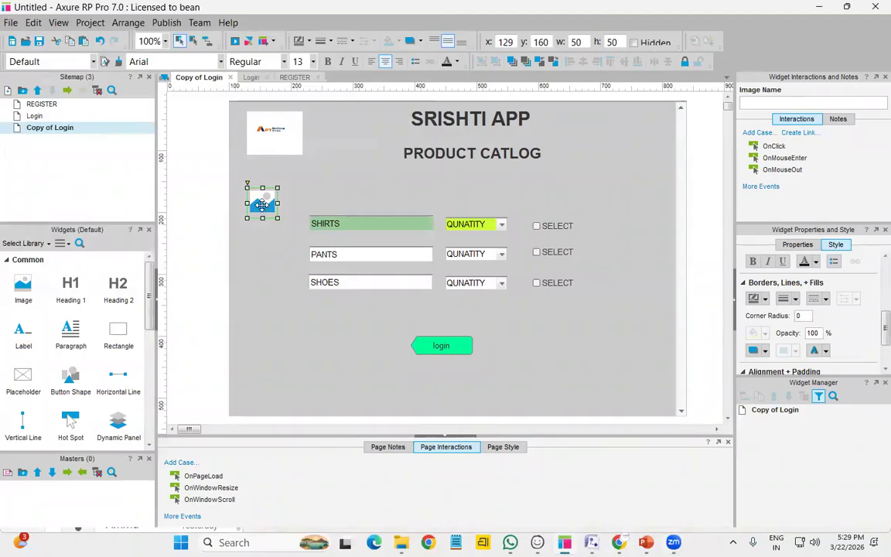
{"action": "key", "text": "Delete"}
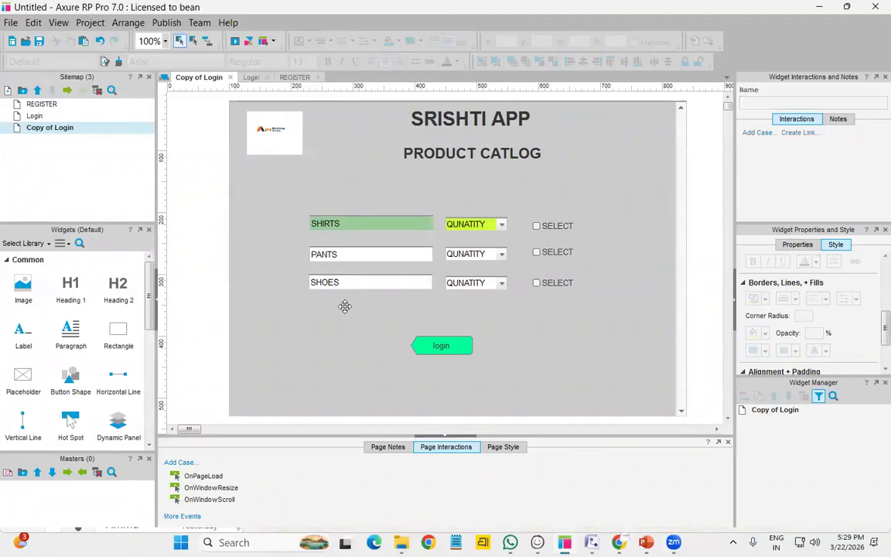
{"action": "left_click", "coordinate": [284, 146]}
{"action": "left_click", "coordinate": [269, 241]}
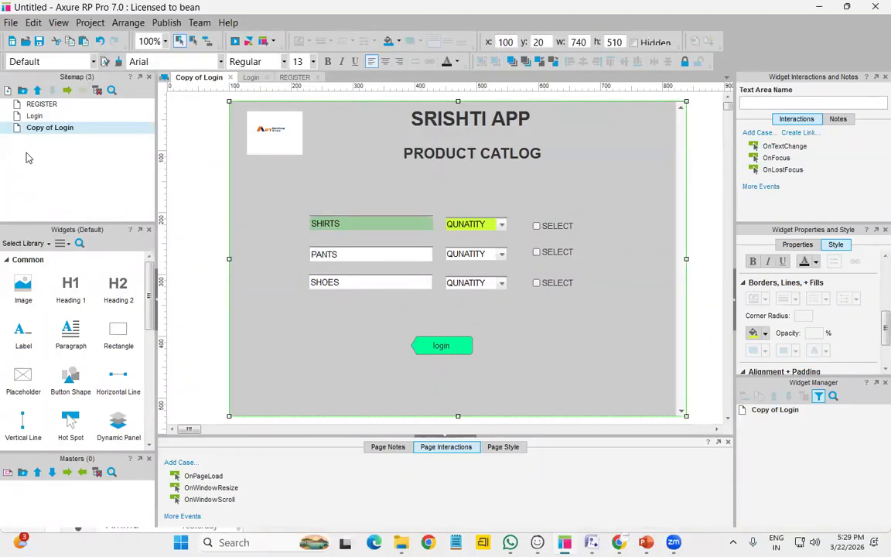
Rename the Copy of Login page to 'product catlog' and duplicate it
{"action": "right_click", "coordinate": [65, 128]}
{"action": "left_click", "coordinate": [131, 192]}
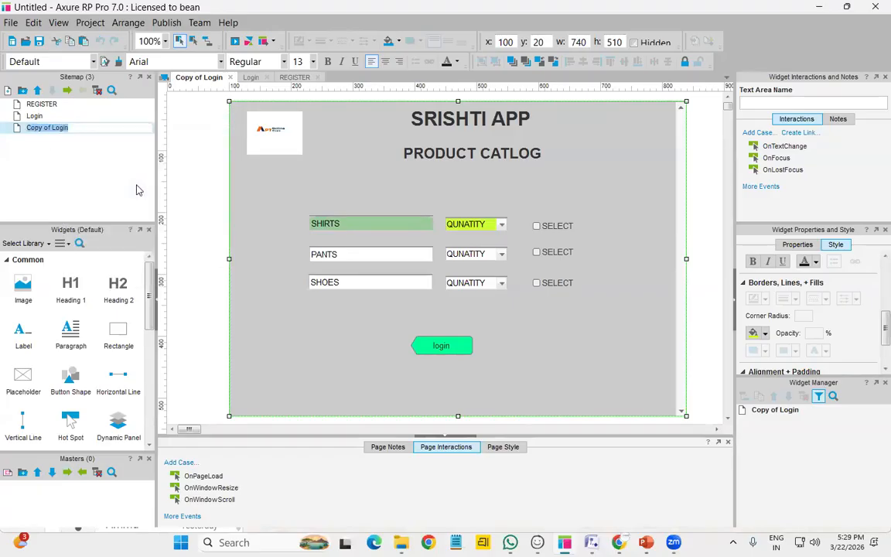
{"action": "type", "text": "product catlog"}
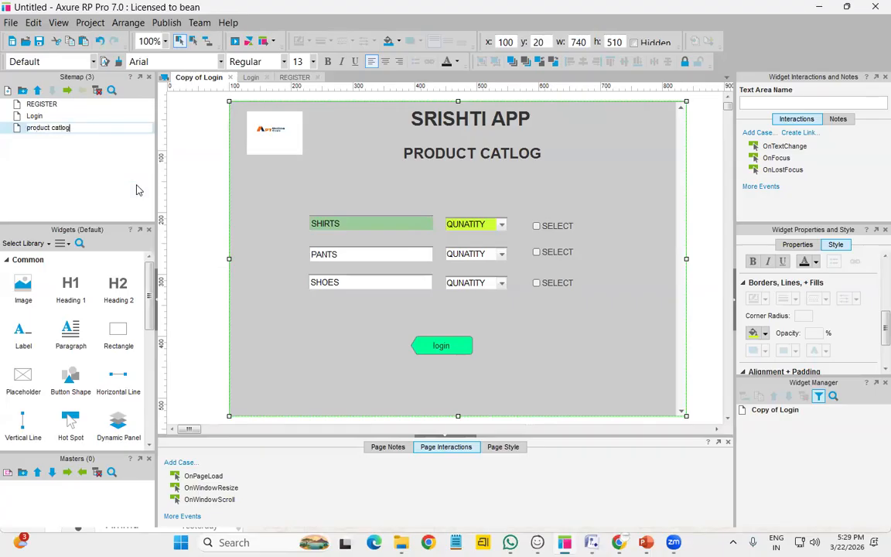
{"action": "key", "text": "Return"}
{"action": "right_click", "coordinate": [101, 126]}
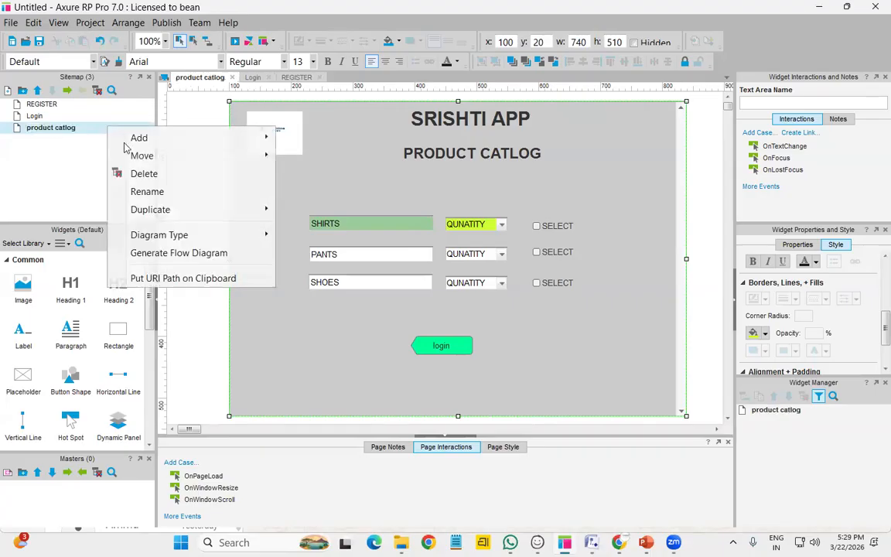
{"action": "mouse_move", "coordinate": [161, 207]}
{"action": "left_click", "coordinate": [300, 208]}
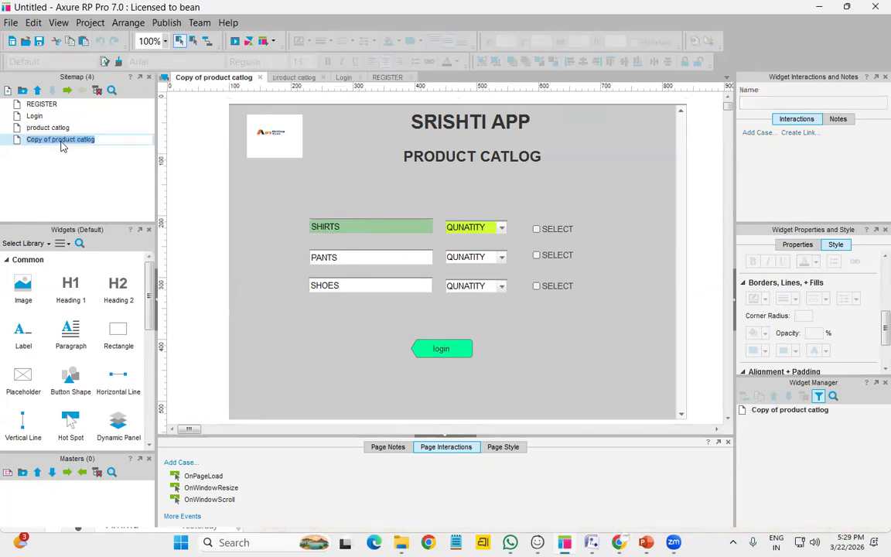
Change the product catlog page's login button label to 'ADD CART'
{"action": "left_click", "coordinate": [444, 348]}
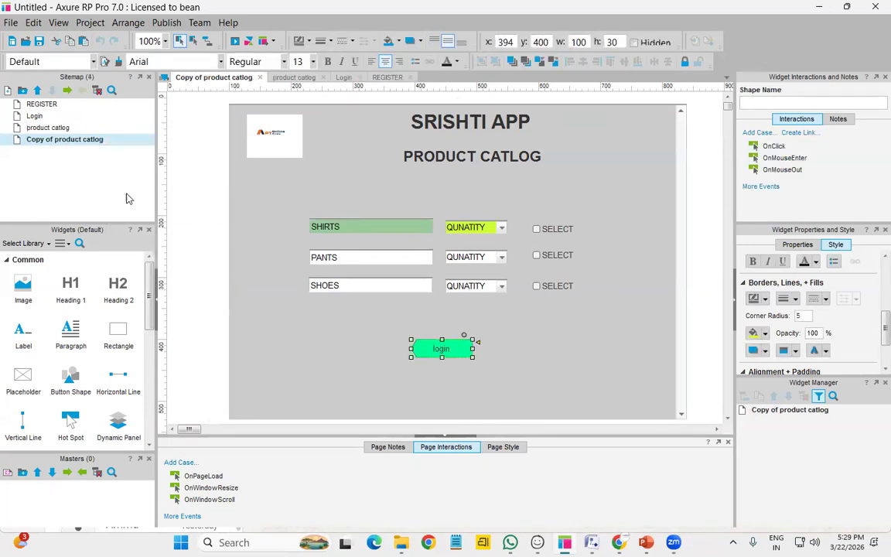
{"action": "double_click", "coordinate": [53, 127]}
{"action": "double_click", "coordinate": [431, 351]}
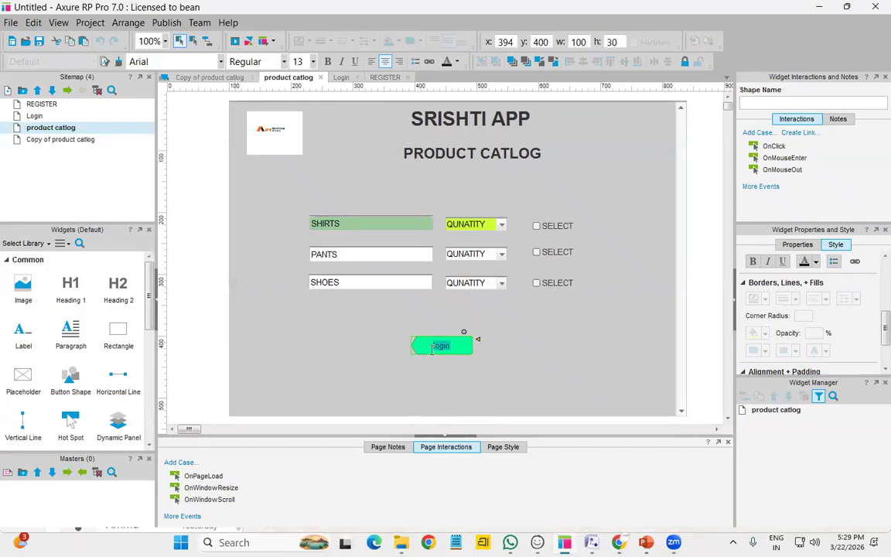
{"action": "type", "text": "ADD CART"}
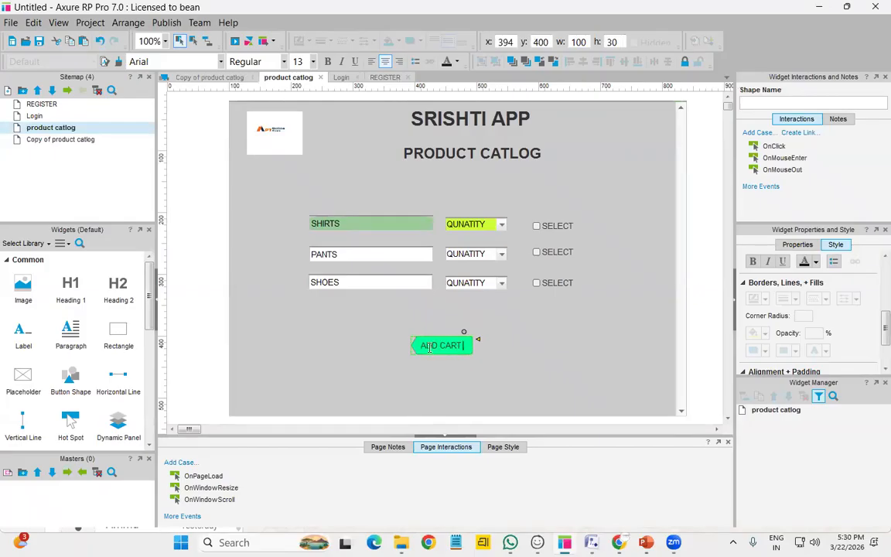
{"action": "left_click", "coordinate": [89, 141]}
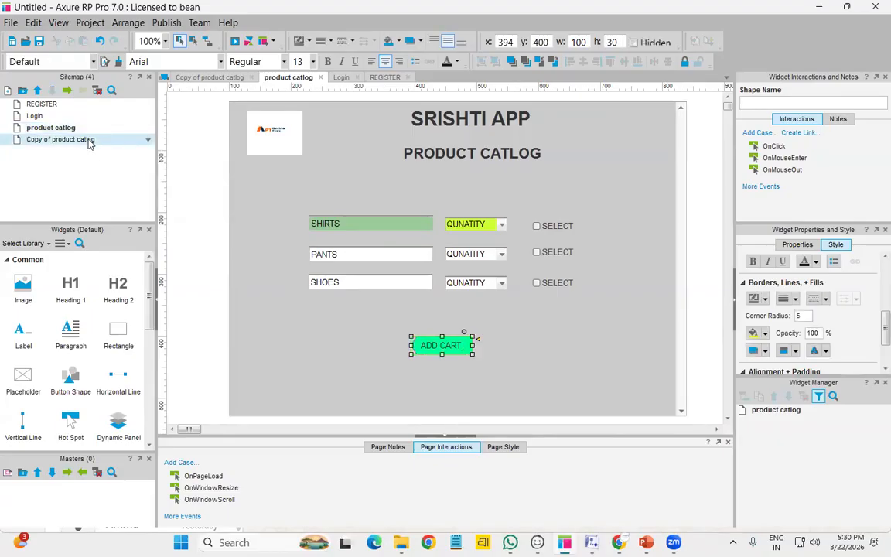
{"action": "right_click", "coordinate": [89, 141]}
Rename the Copy of product catlog page to 'ADD TO CART'
{"action": "left_click", "coordinate": [147, 205]}
{"action": "type", "text": "ADD O"}
{"action": "key", "text": "BackSpace"}
{"action": "type", "text": "TO CART"}
{"action": "left_click", "coordinate": [443, 242]}
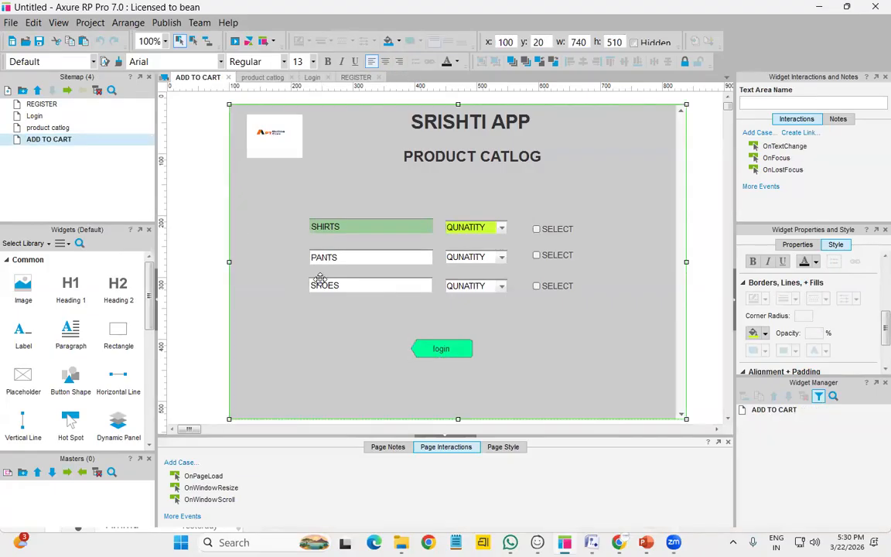
Delete the PANTS and SHOES rows' text fields, dropdowns and checkboxes
{"action": "left_click", "coordinate": [371, 256]}
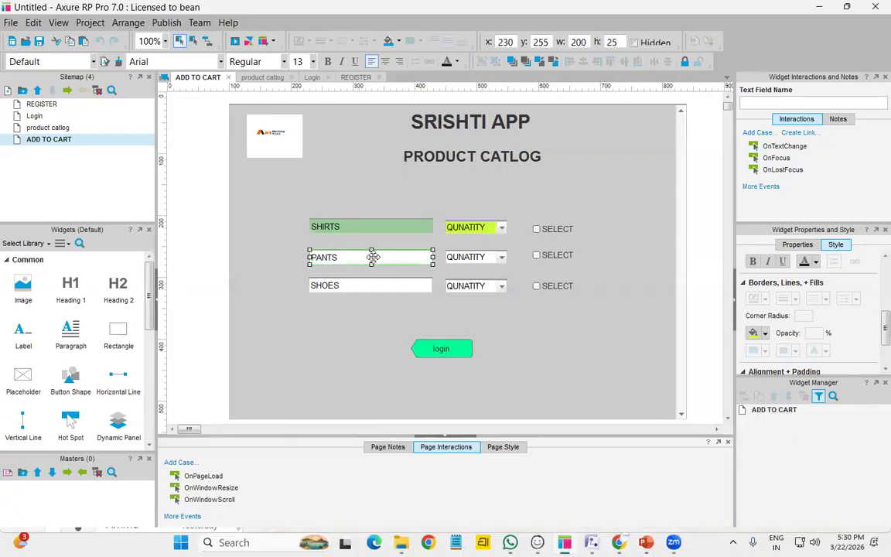
{"action": "left_click", "coordinate": [487, 257], "text": "ctrl"}
{"action": "left_click", "coordinate": [553, 255], "text": "ctrl"}
{"action": "left_click", "coordinate": [546, 286], "text": "ctrl"}
{"action": "left_click", "coordinate": [408, 286], "text": "ctrl"}
{"action": "left_click", "coordinate": [487, 287], "text": "ctrl"}
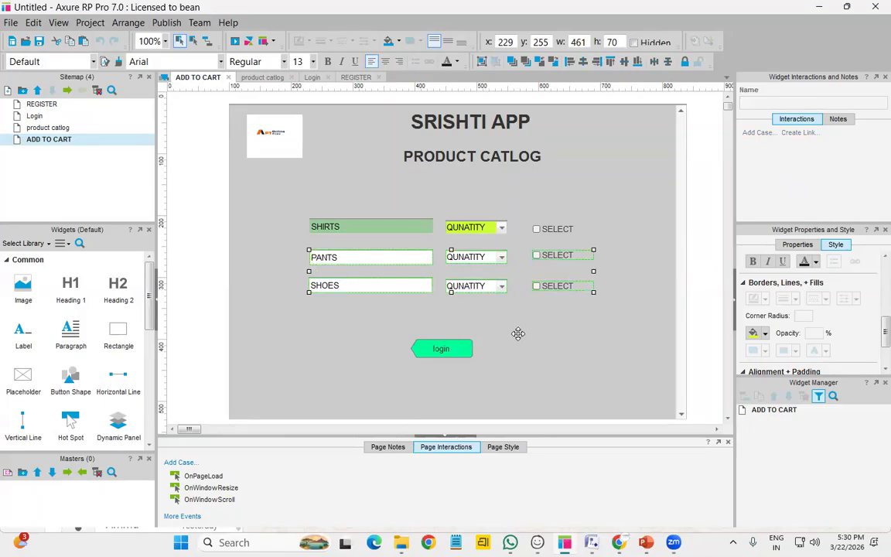
{"action": "key", "text": "Delete"}
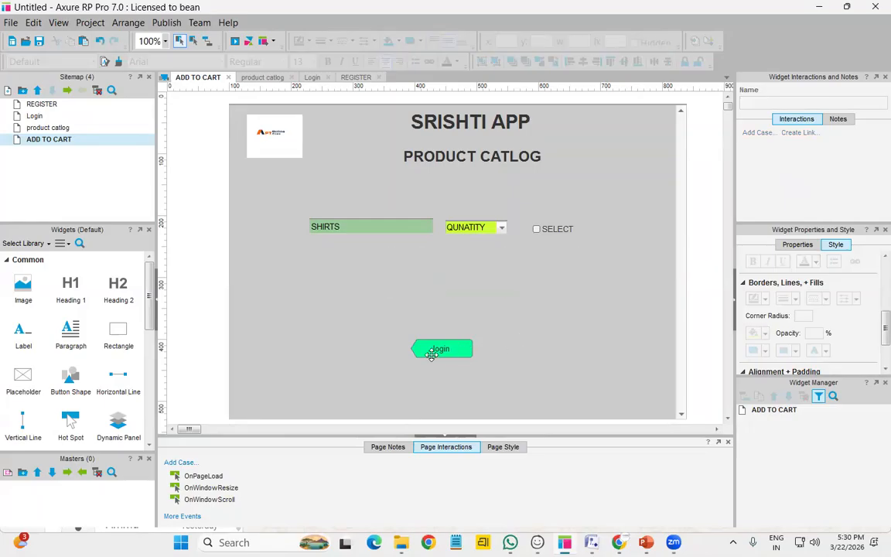
Nudge the SHIRTS row widgets slightly down
{"action": "left_click", "coordinate": [373, 226]}
{"action": "left_click", "coordinate": [483, 228], "text": "ctrl"}
{"action": "left_click", "coordinate": [556, 230], "text": "ctrl"}
{"action": "key", "text": "Down"}
{"action": "key", "text": "Down"}
{"action": "key", "text": "Down"}
{"action": "key", "text": "Down"}
{"action": "key", "text": "Down"}
{"action": "key", "text": "Down"}
{"action": "key", "text": "Down"}
{"action": "key", "text": "Down"}
{"action": "key", "text": "Down"}
{"action": "key", "text": "Down"}
{"action": "key", "text": "Down"}
{"action": "key", "text": "Down"}
{"action": "key", "text": "Down"}
{"action": "key", "text": "Down"}
{"action": "key", "text": "Down"}
{"action": "key", "text": "Down"}
{"action": "key", "text": "Down"}
{"action": "key", "text": "Down"}
{"action": "key", "text": "Down"}
{"action": "key", "text": "Down"}
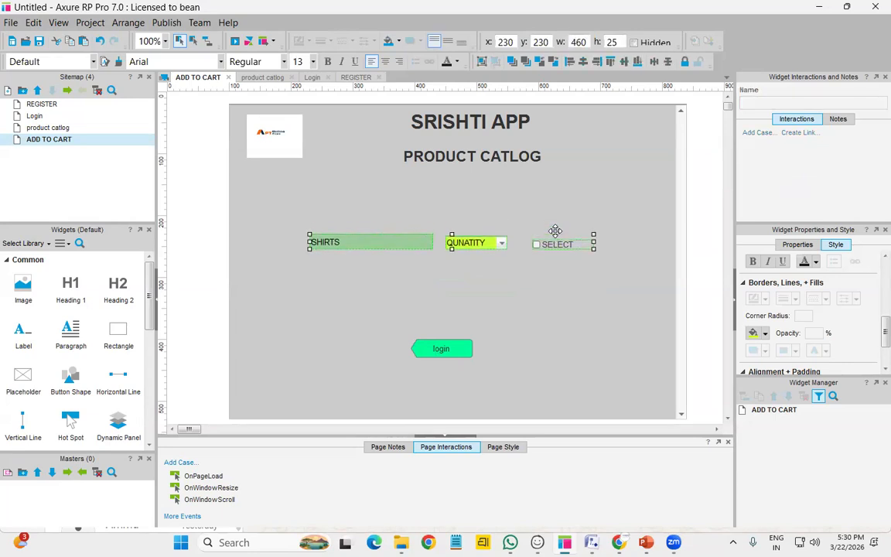
Change the button's label to 'Payment'
{"action": "double_click", "coordinate": [455, 352]}
{"action": "type", "text": "P"}
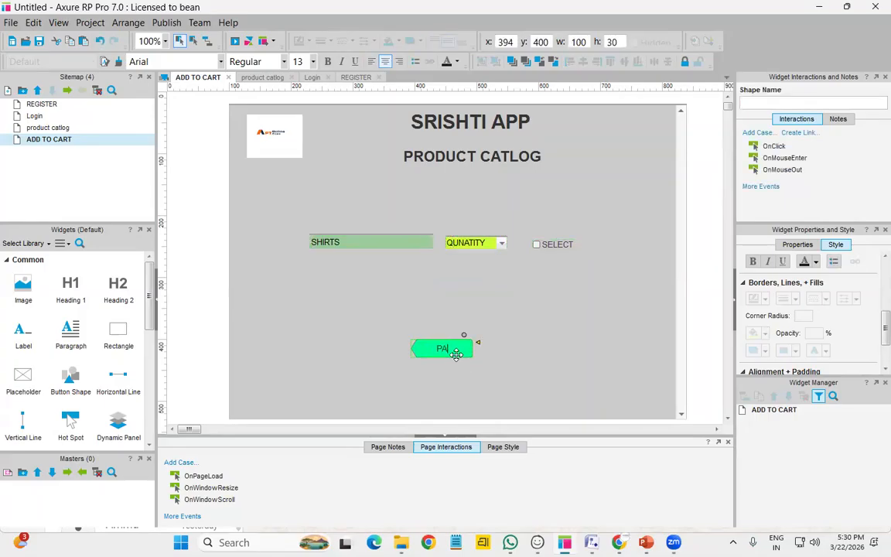
{"action": "type", "text": "ayment"}
{"action": "left_click", "coordinate": [528, 331]}
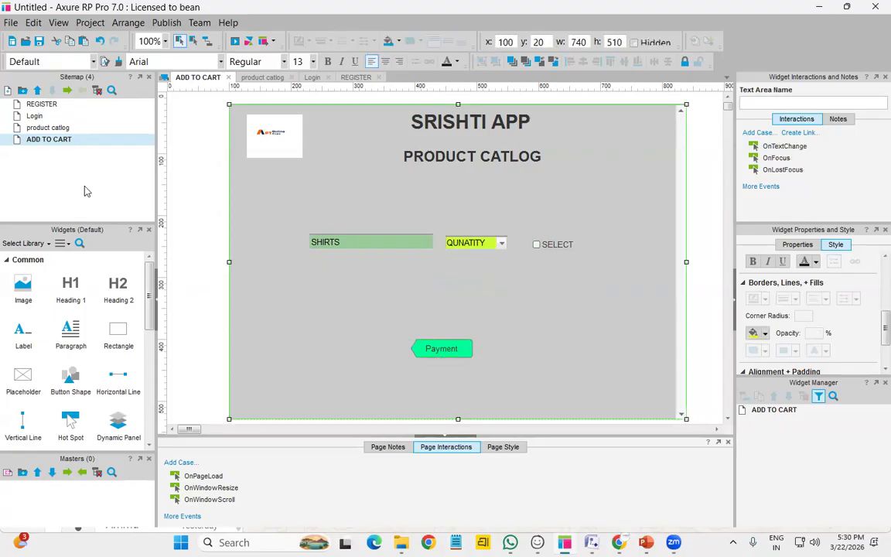
Duplicate the ADD TO CART page and name the copy 'Payment'
{"action": "right_click", "coordinate": [77, 141]}
{"action": "left_click", "coordinate": [47, 142]}
{"action": "right_click", "coordinate": [47, 142]}
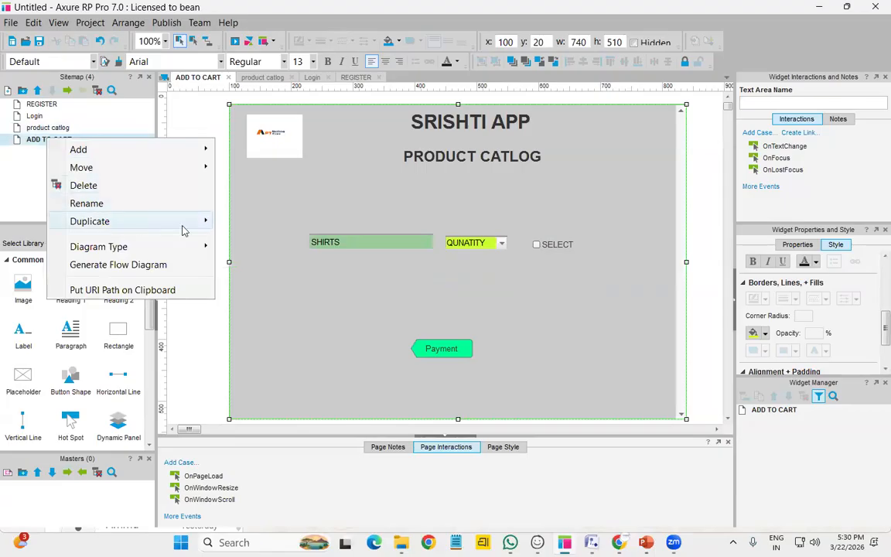
{"action": "mouse_move", "coordinate": [182, 223]}
{"action": "left_click", "coordinate": [241, 223]}
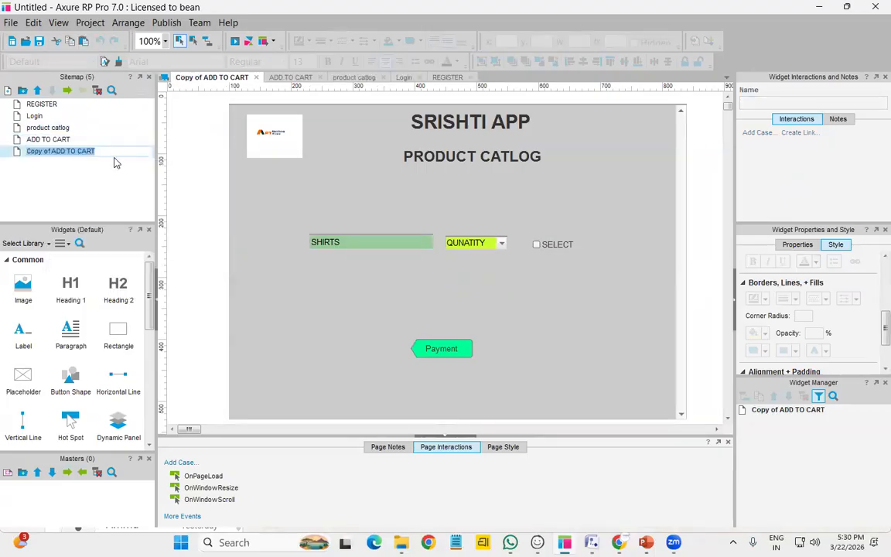
{"action": "type", "text": "P"}
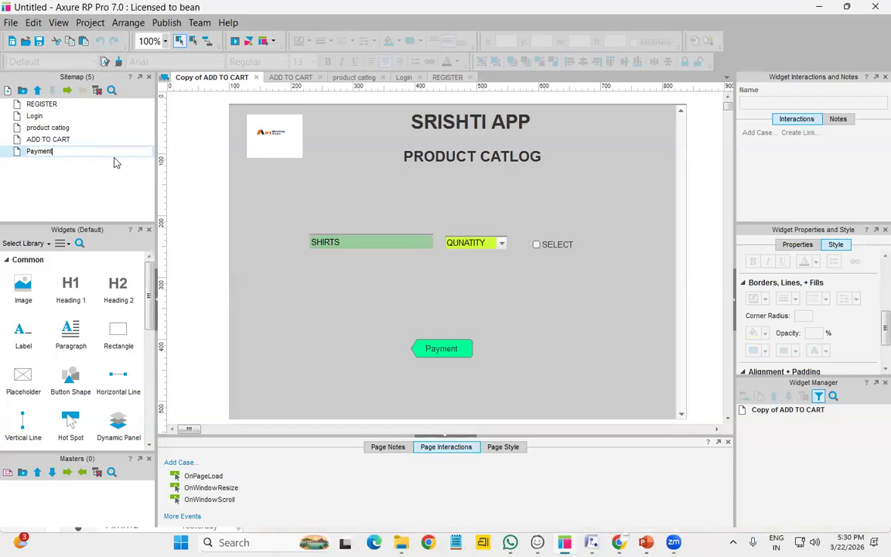
{"action": "type", "text": "ayment"}
{"action": "key", "text": "Return"}
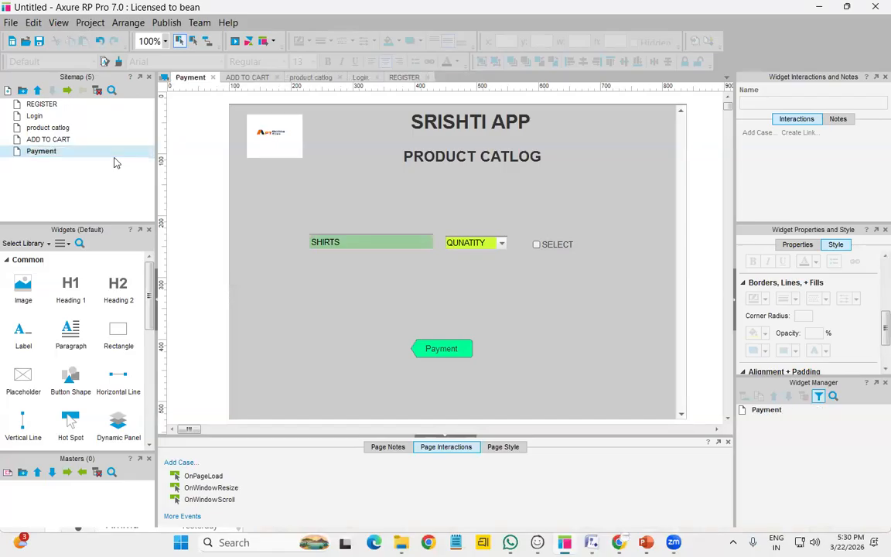
Delete the SHIRTS text field, QUNATITY dropdown and SELECT checkbox
{"action": "left_click", "coordinate": [403, 243]}
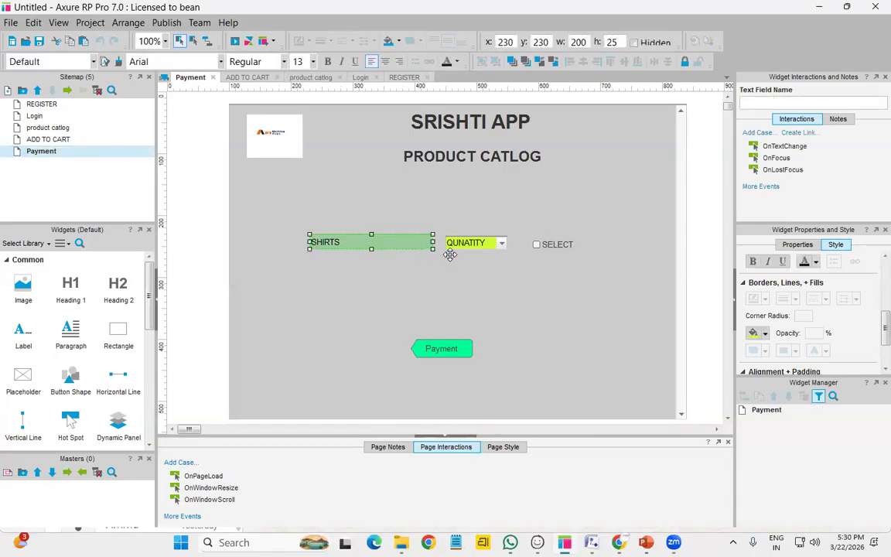
{"action": "left_click", "coordinate": [491, 243], "text": "ctrl"}
{"action": "left_click", "coordinate": [551, 246], "text": "ctrl"}
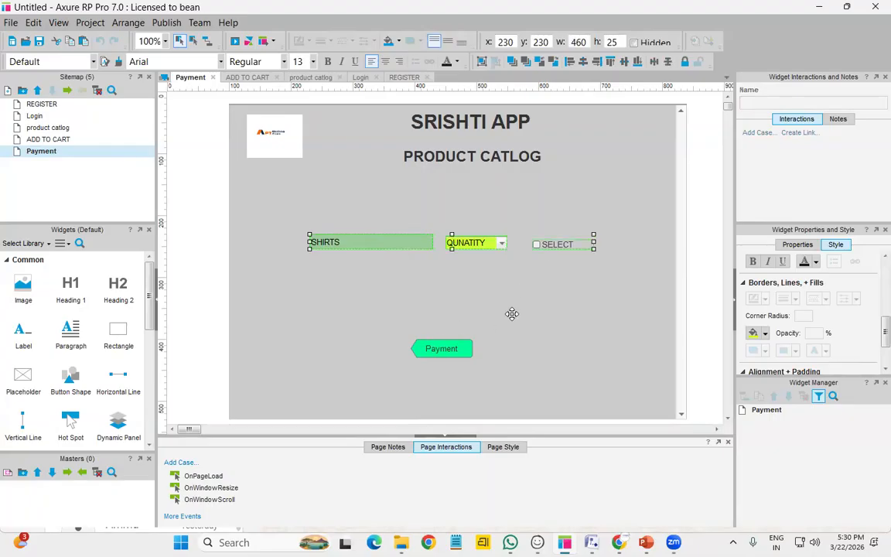
{"action": "key", "text": "Delete"}
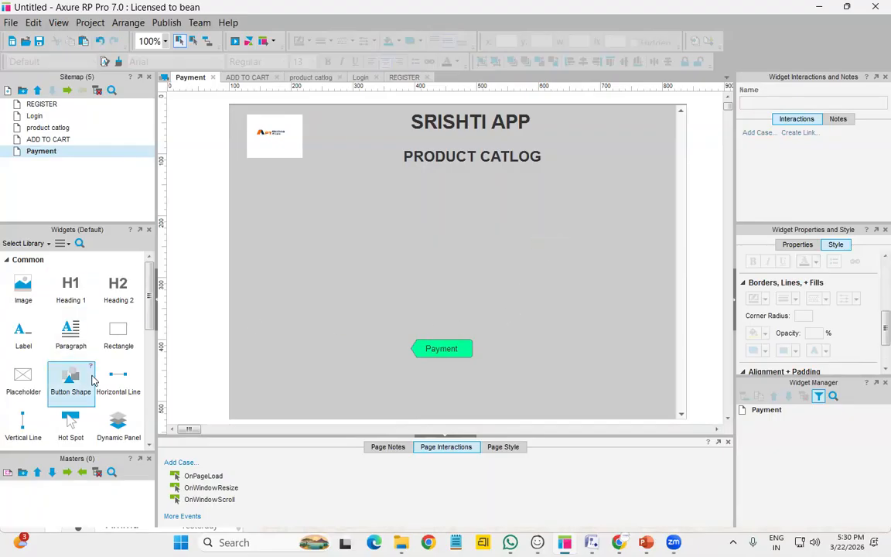
Place radio buttons on the canvas, adding a third below the second
{"action": "scroll", "coordinate": [78, 375], "scroll_direction": "down", "scroll_amount": 3}
{"action": "scroll", "coordinate": [122, 340], "scroll_direction": "down", "scroll_amount": 3}
{"action": "left_click_drag", "start_coordinate": [117, 365], "coordinate": [336, 248]}
{"action": "left_click_drag", "start_coordinate": [130, 371], "coordinate": [334, 283]}
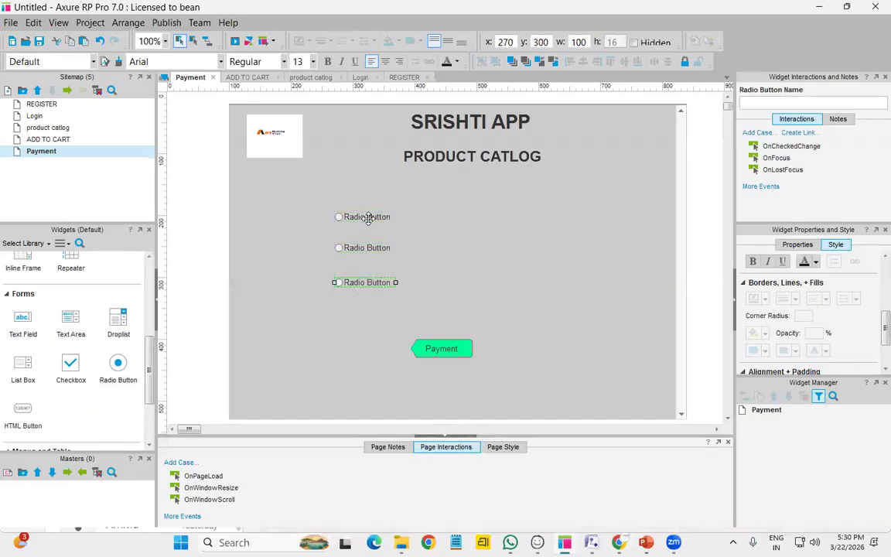
Label the three radio buttons UPI, CARDS and COD
{"action": "double_click", "coordinate": [344, 216]}
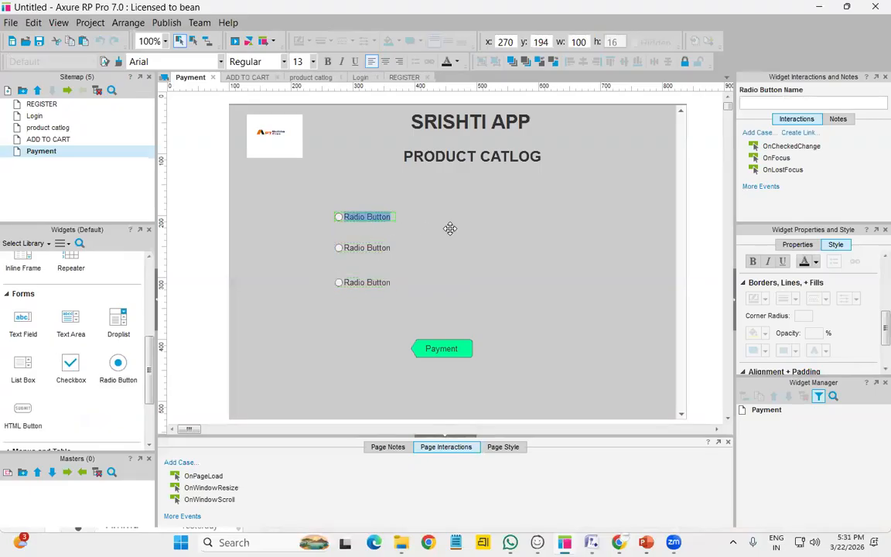
{"action": "type", "text": "UPI"}
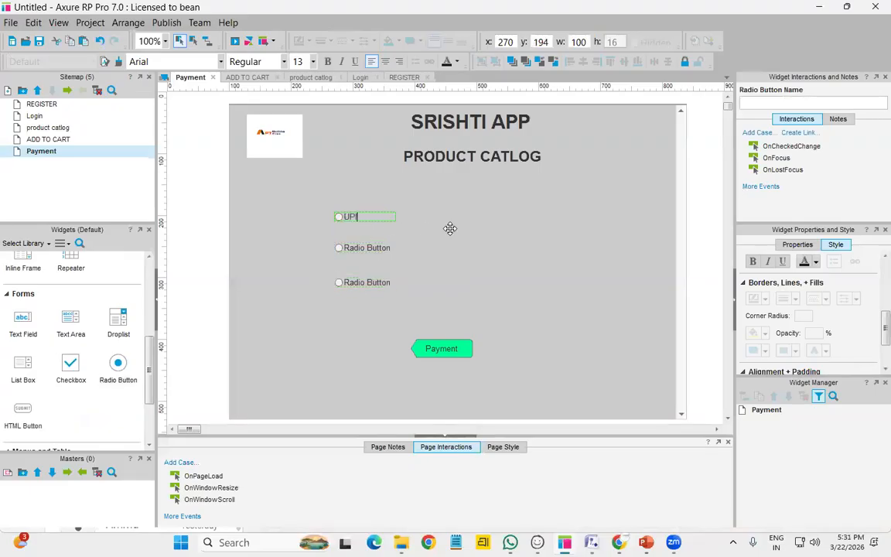
{"action": "double_click", "coordinate": [375, 248]}
{"action": "type", "text": "CARDS"}
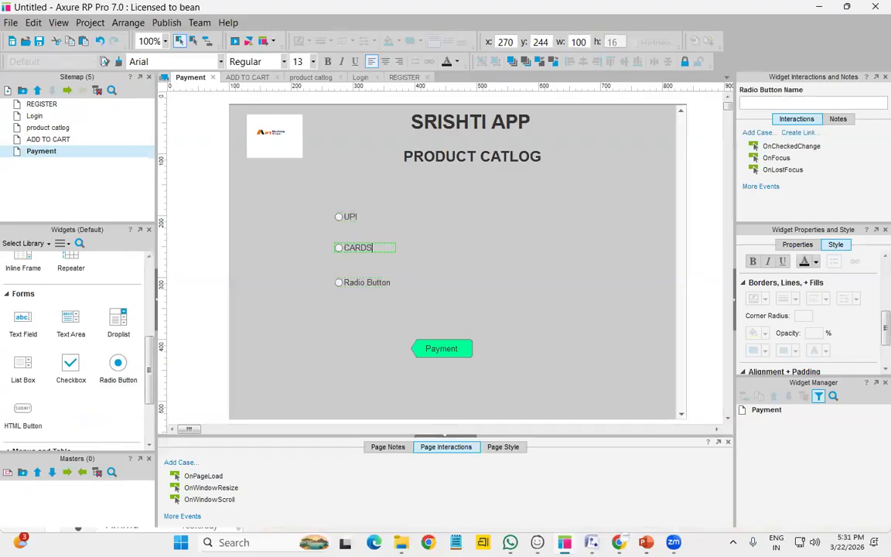
{"action": "double_click", "coordinate": [379, 282]}
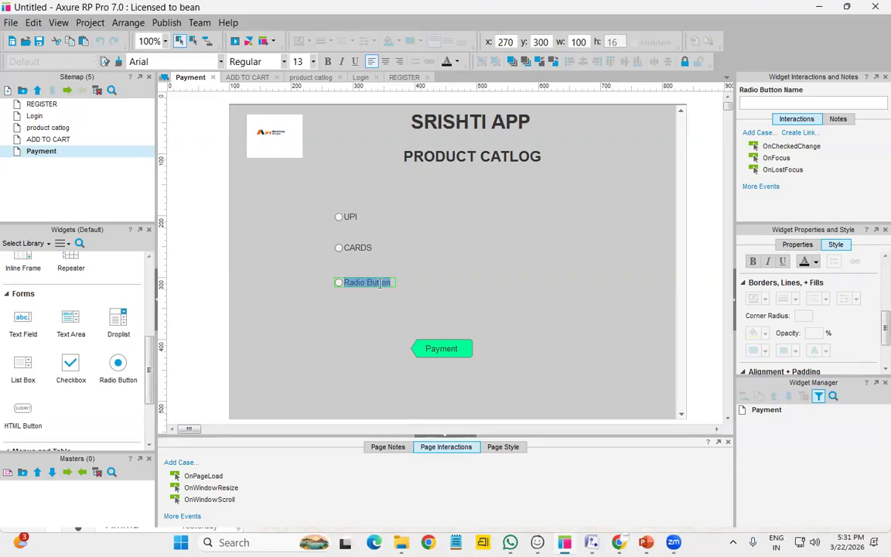
{"action": "type", "text": "COD"}
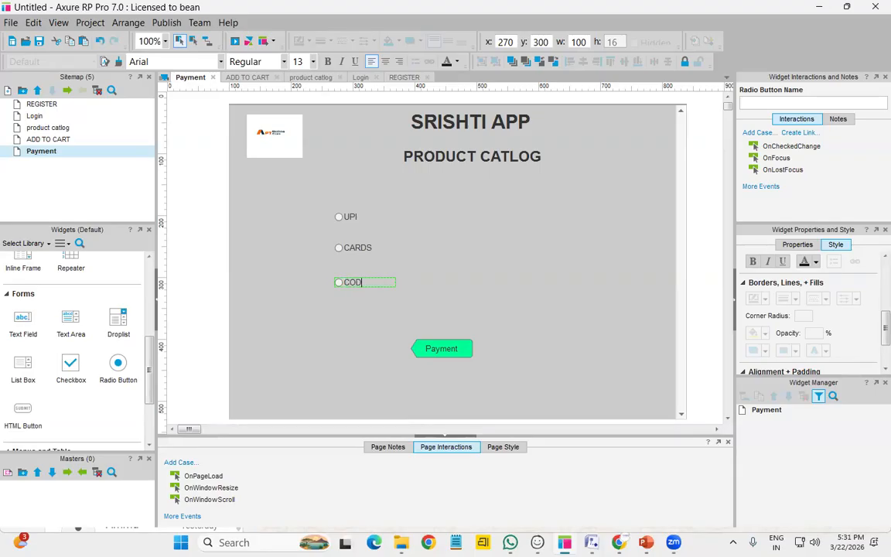
{"action": "left_click", "coordinate": [550, 266]}
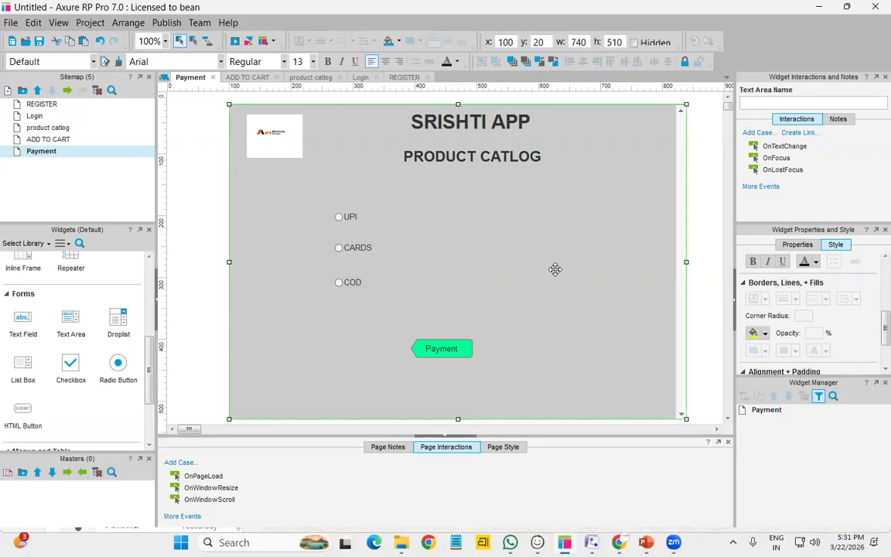
{"action": "right_click", "coordinate": [78, 154]}
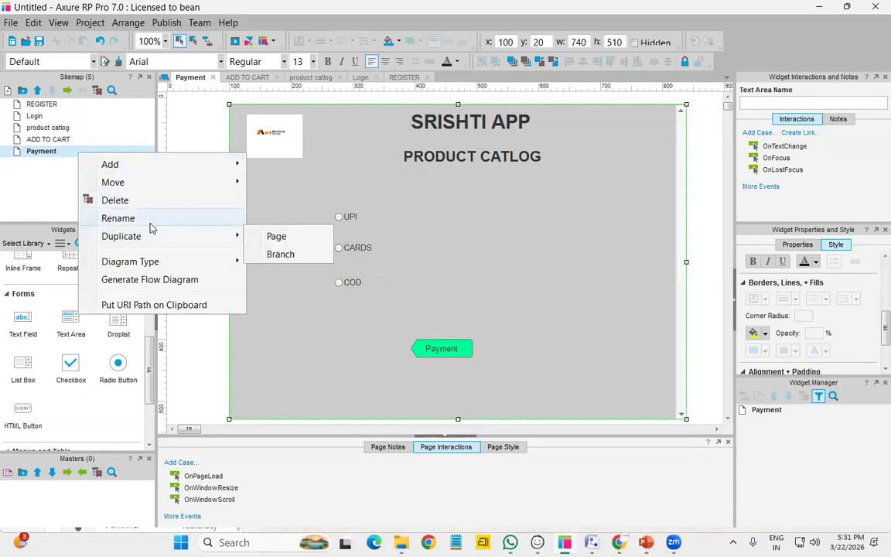
Create Copy of Payment, then change the Payment page heading from PRODUCT CATLOG to PAYMENT
{"action": "left_click", "coordinate": [272, 236]}
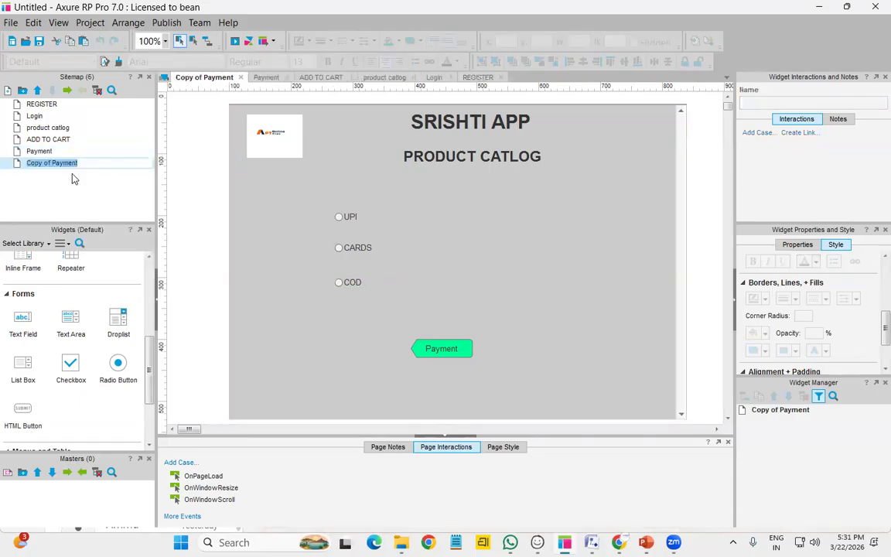
{"action": "left_click", "coordinate": [502, 158]}
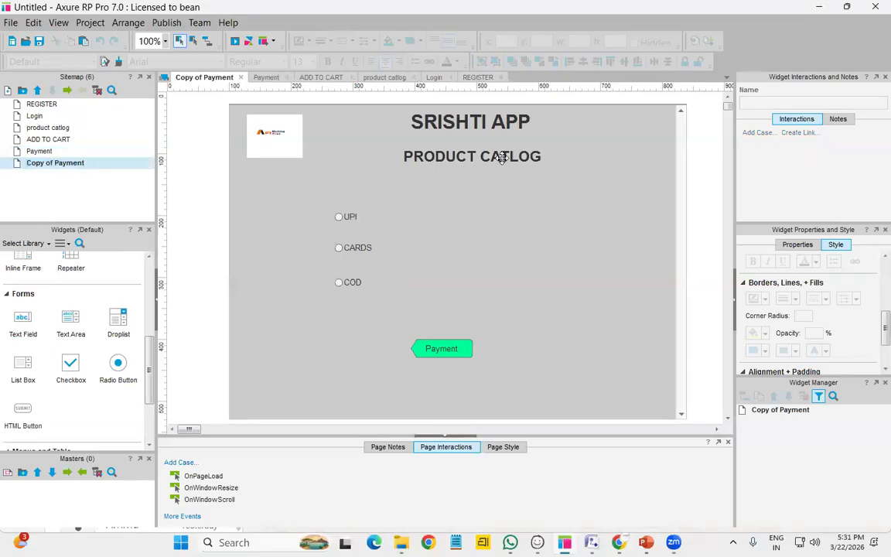
{"action": "double_click", "coordinate": [42, 151]}
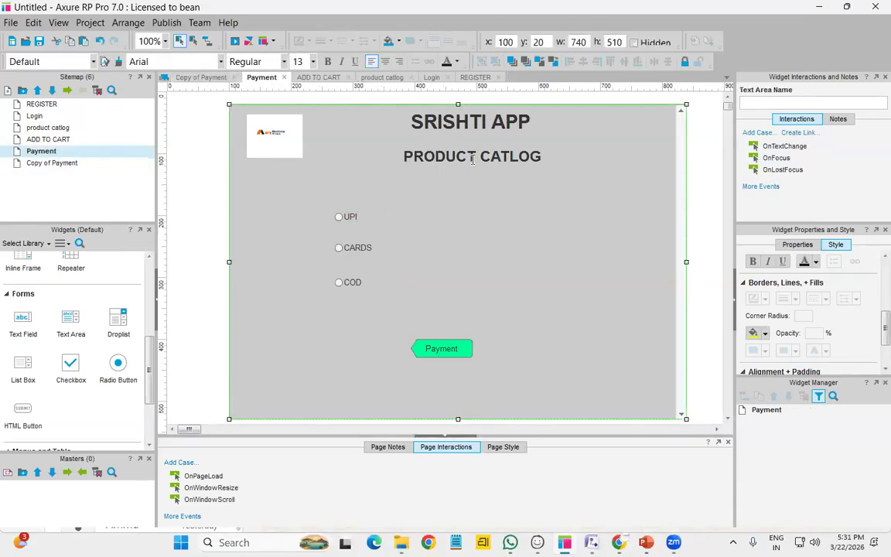
{"action": "double_click", "coordinate": [472, 158]}
{"action": "type", "text": "PAYMENT"}
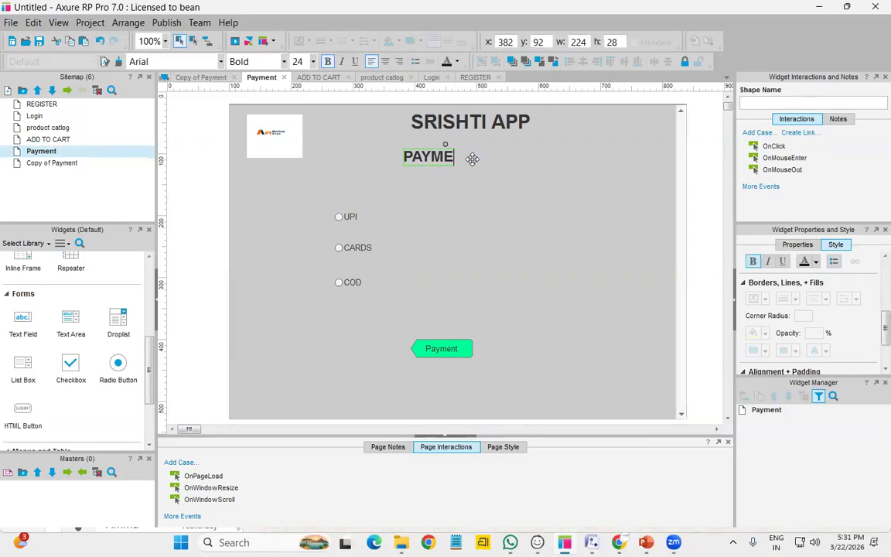
Retitle the Copy of Payment page heading 'ORDER DETAILS'
{"action": "double_click", "coordinate": [44, 163]}
{"action": "double_click", "coordinate": [529, 159]}
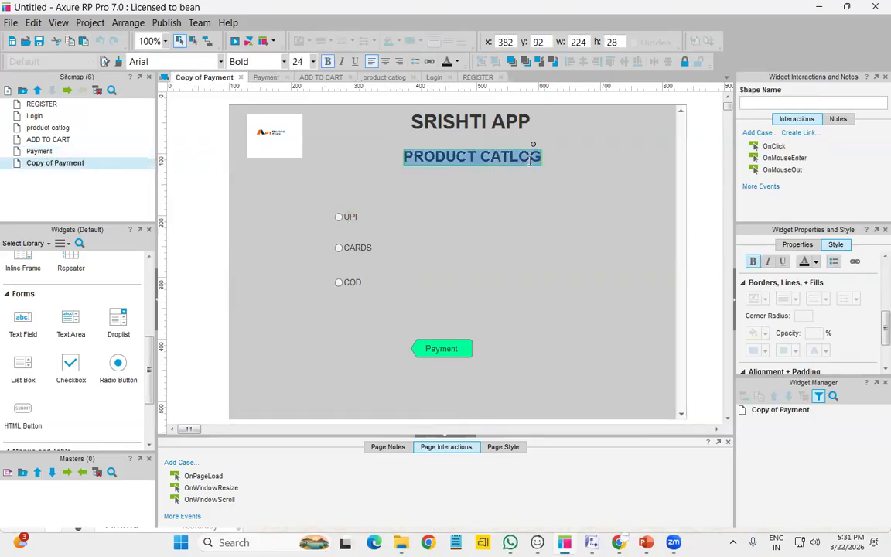
{"action": "type", "text": "ORDER D"}
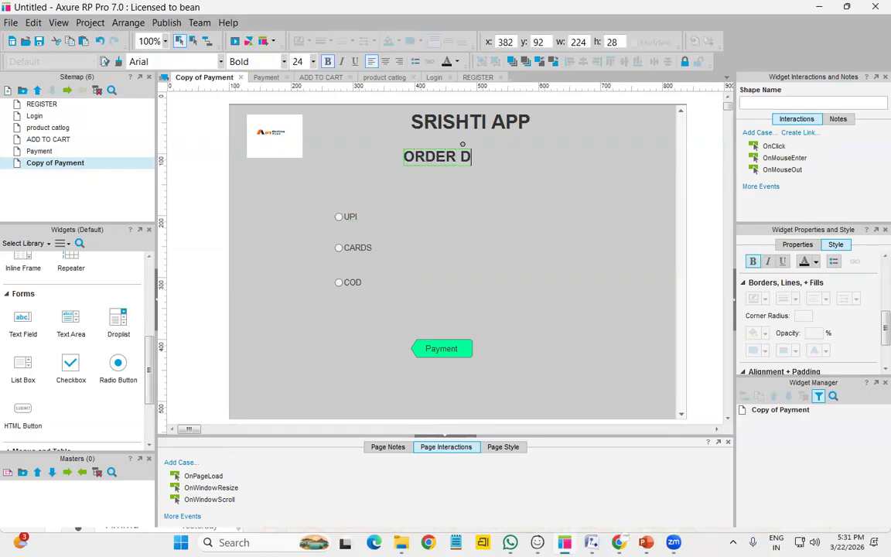
{"action": "type", "text": "ETAILS"}
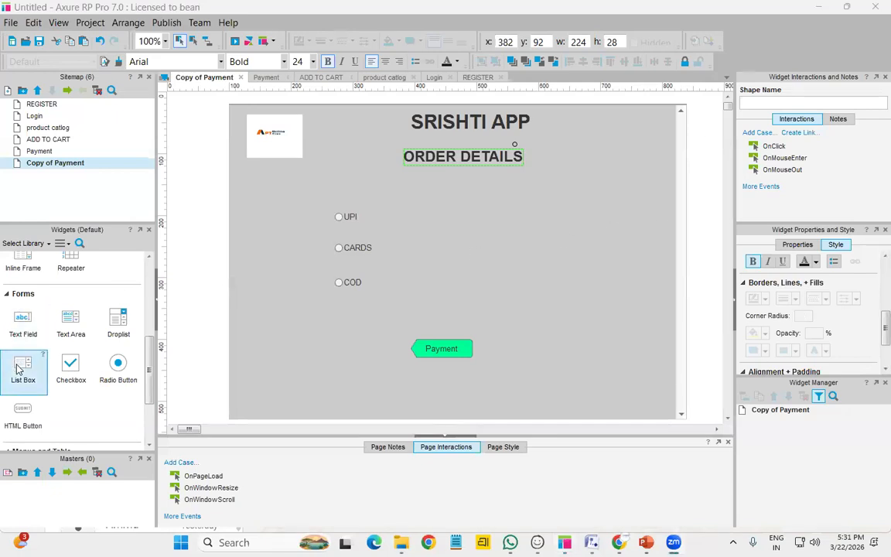
Add a rectangle below the heading, sized 360×170
{"action": "scroll", "coordinate": [23, 364], "scroll_direction": "up", "scroll_amount": 5}
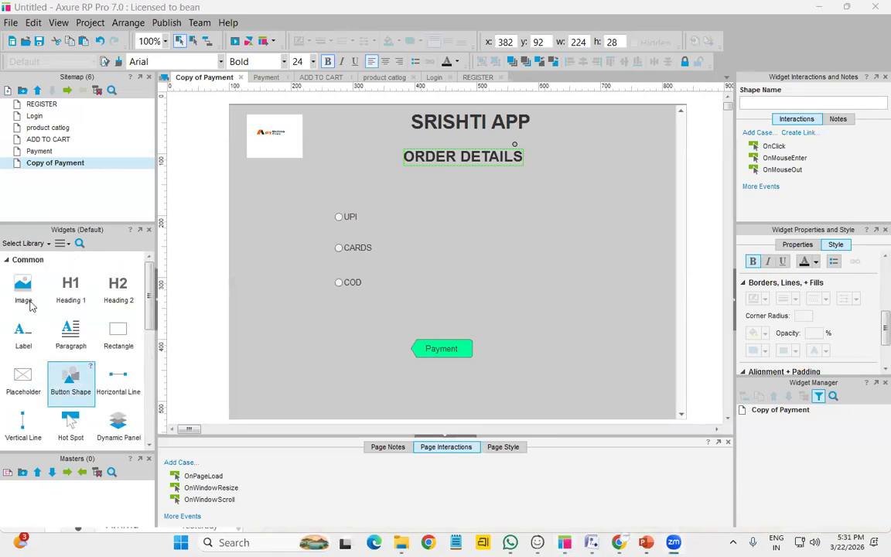
{"action": "left_click_drag", "start_coordinate": [117, 334], "coordinate": [322, 209]}
{"action": "left_click_drag", "start_coordinate": [447, 270], "coordinate": [544, 314]}
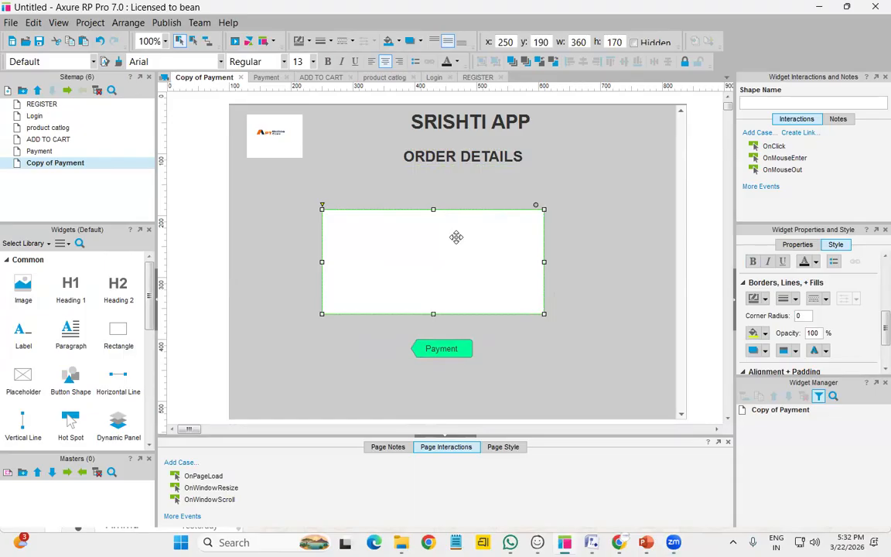
Put a Heading 1 reading 'ORDER DETAILS' inside the rectangle and resize the rectangle to 480×190
{"action": "double_click", "coordinate": [455, 237]}
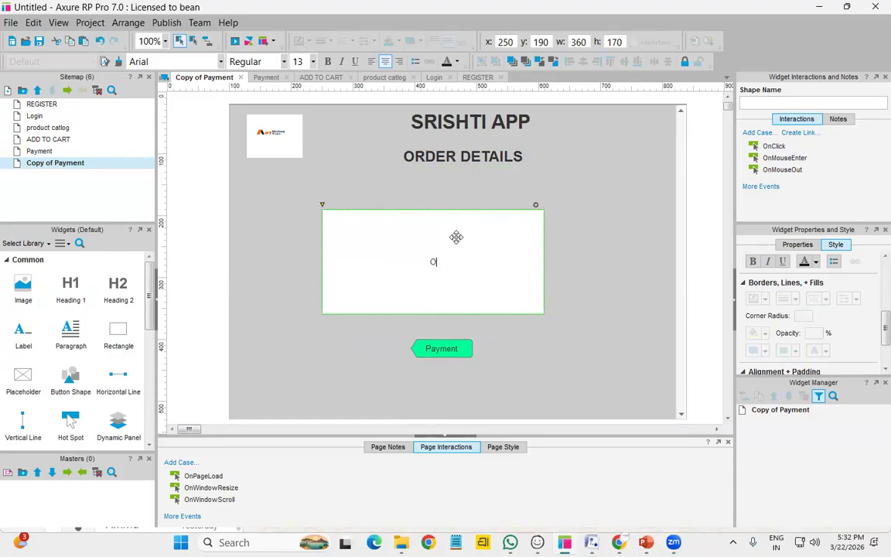
{"action": "left_click_drag", "start_coordinate": [69, 280], "coordinate": [363, 240]}
{"action": "double_click", "coordinate": [386, 255]}
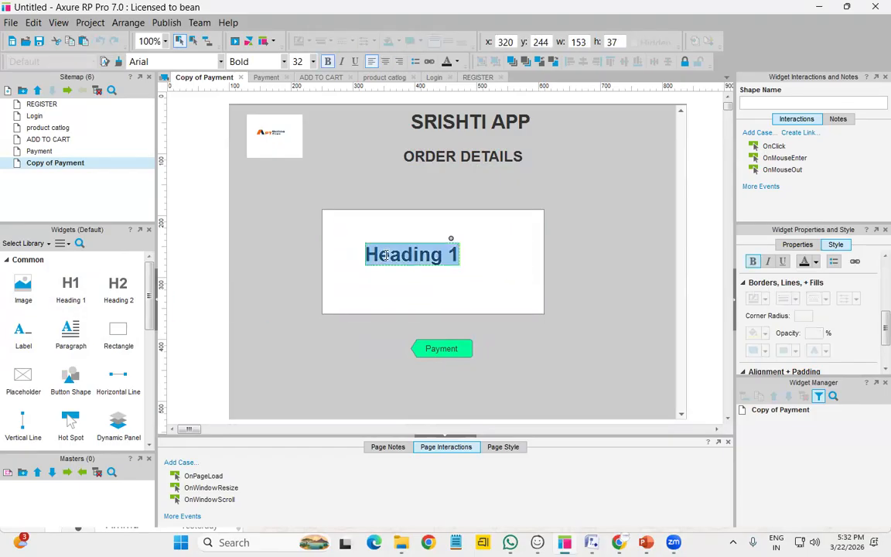
{"action": "type", "text": "O"}
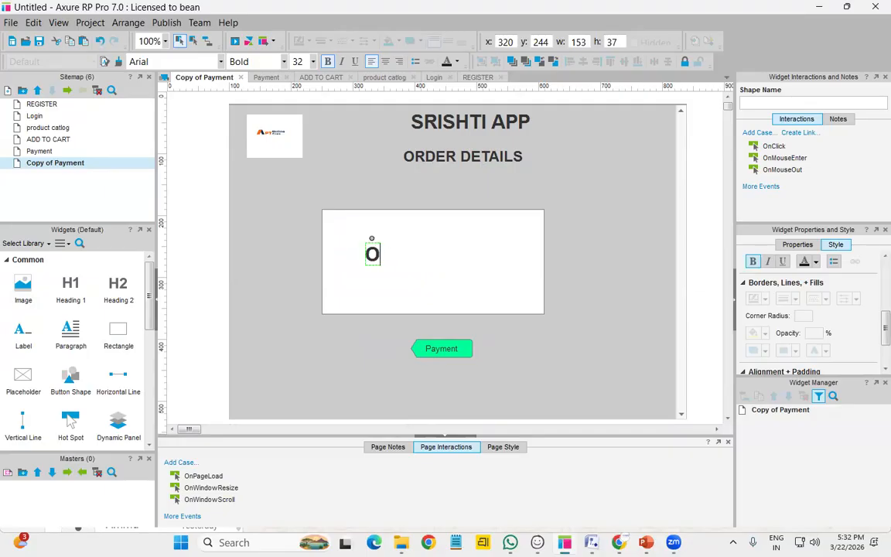
{"action": "type", "text": "RDER DET"}
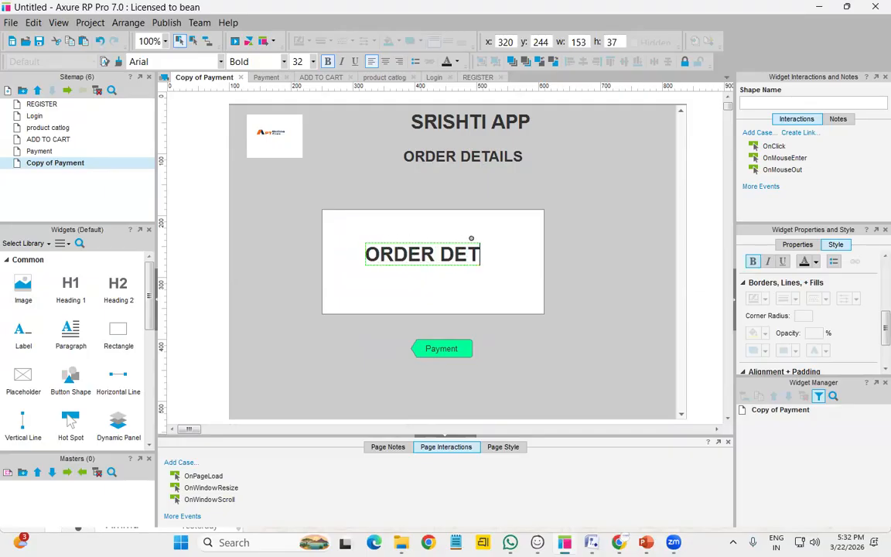
{"action": "type", "text": "AILS"}
{"action": "key", "text": "Escape"}
{"action": "left_click", "coordinate": [495, 285]}
{"action": "left_click_drag", "start_coordinate": [557, 317], "coordinate": [620, 327]}
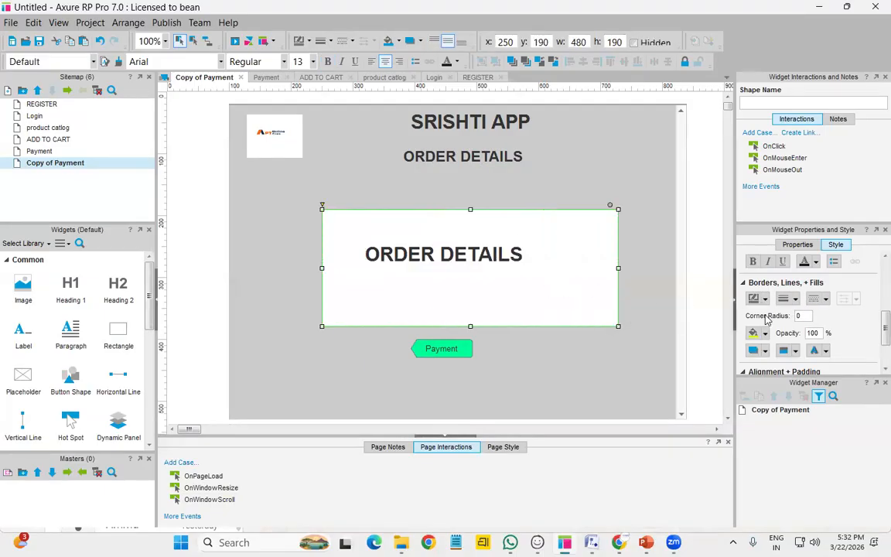
Fill the rectangle orange and move the Payment button lower, relabelled 'BACK'
{"action": "left_click", "coordinate": [764, 333]}
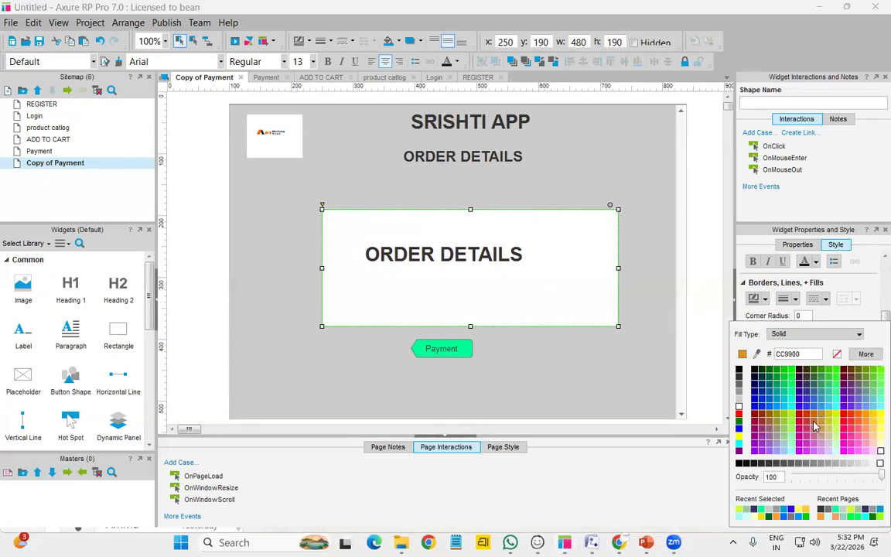
{"action": "left_click", "coordinate": [814, 423]}
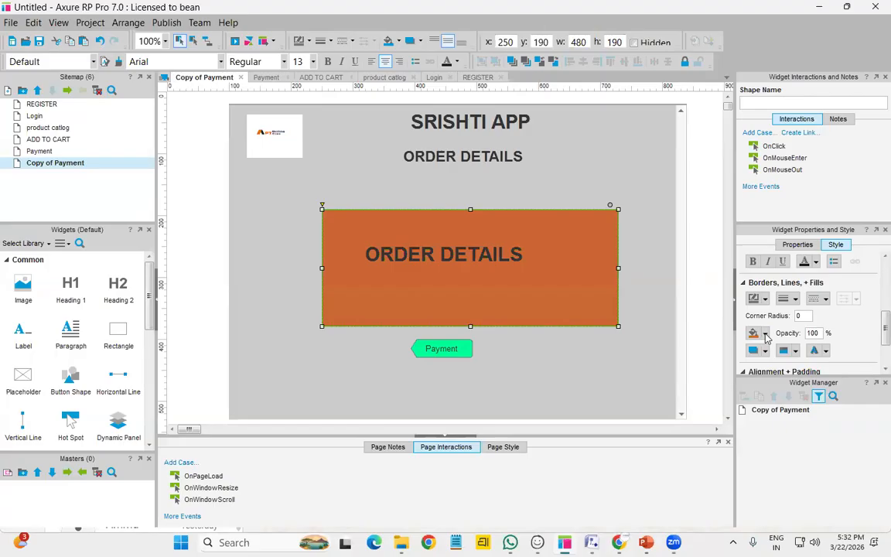
{"action": "left_click", "coordinate": [460, 352]}
{"action": "left_click_drag", "start_coordinate": [461, 352], "coordinate": [481, 371]}
{"action": "type", "text": "BACK"}
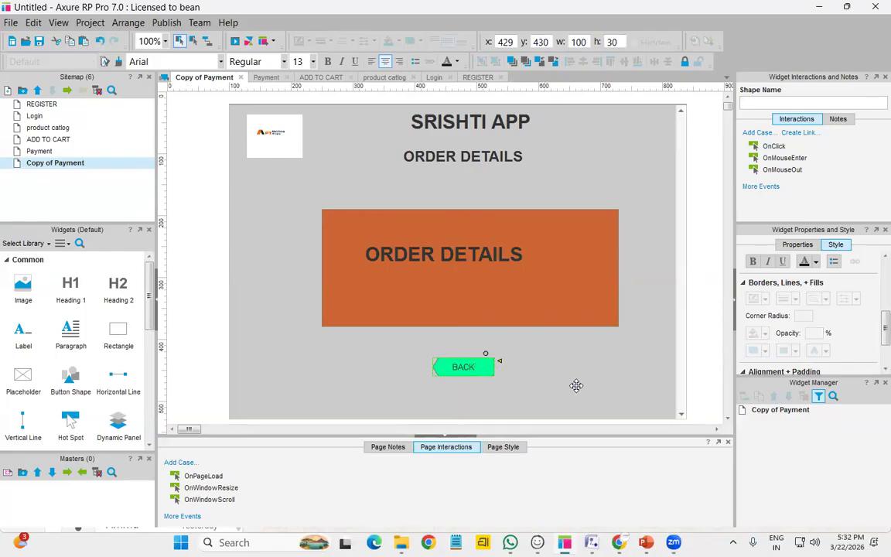
{"action": "left_click", "coordinate": [298, 290]}
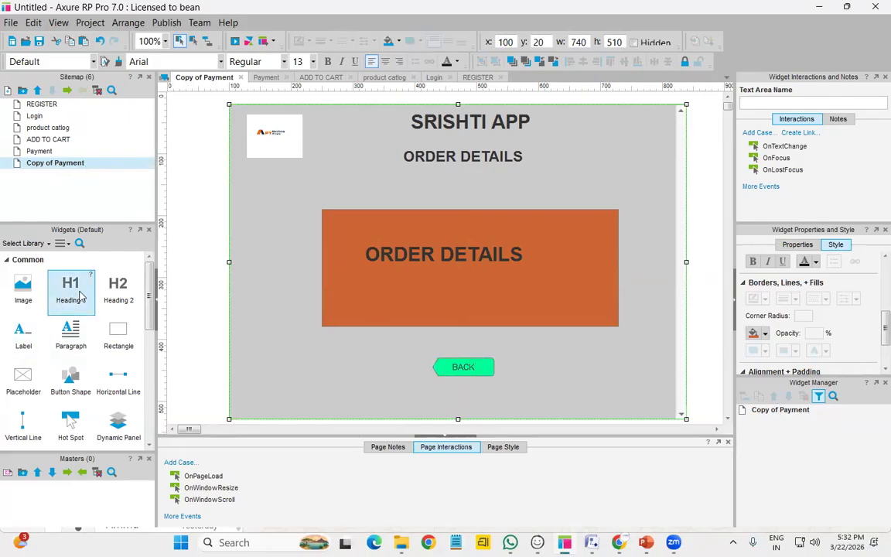
Place a button shape under the logo labelled 'MENU'
{"action": "left_click_drag", "start_coordinate": [71, 379], "coordinate": [253, 168]}
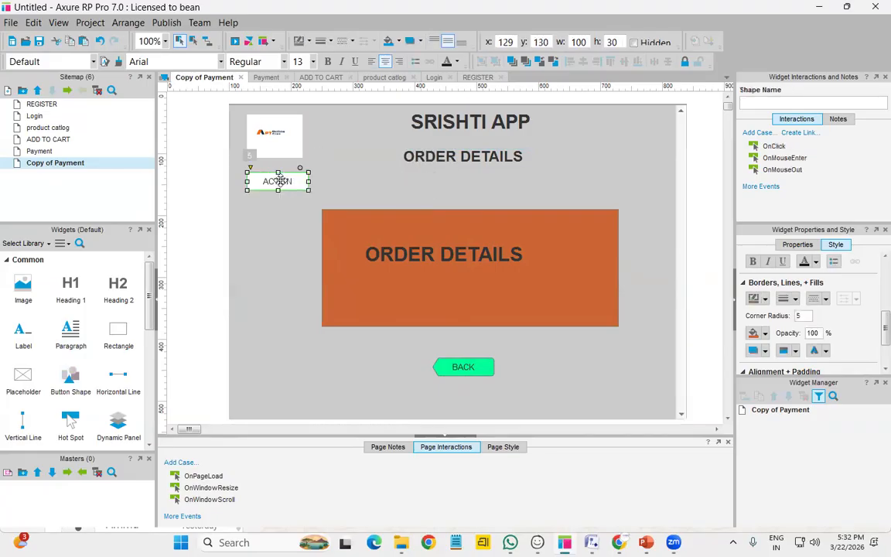
{"action": "double_click", "coordinate": [289, 186]}
{"action": "type", "text": "MENU"}
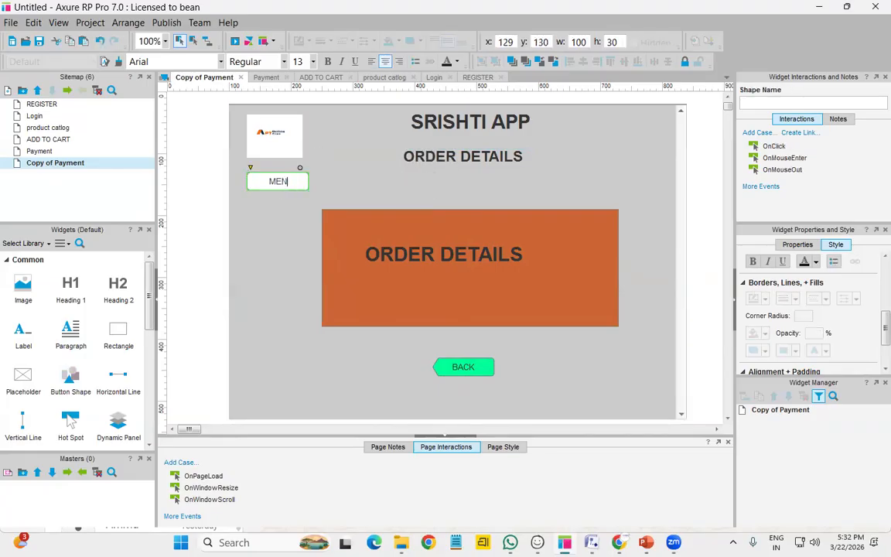
{"action": "left_click", "coordinate": [286, 309]}
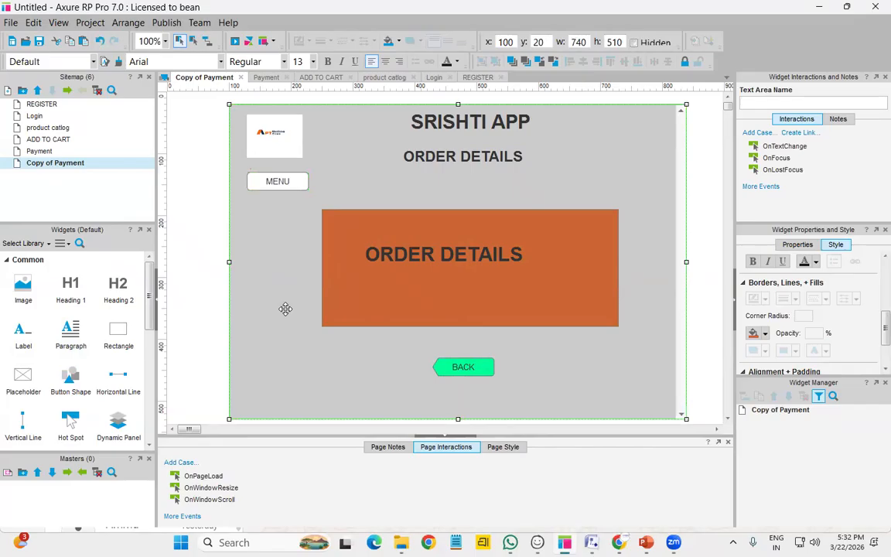
Link the REGISTER page's Register button to the Login page
{"action": "left_click", "coordinate": [38, 105]}
{"action": "double_click", "coordinate": [39, 104]}
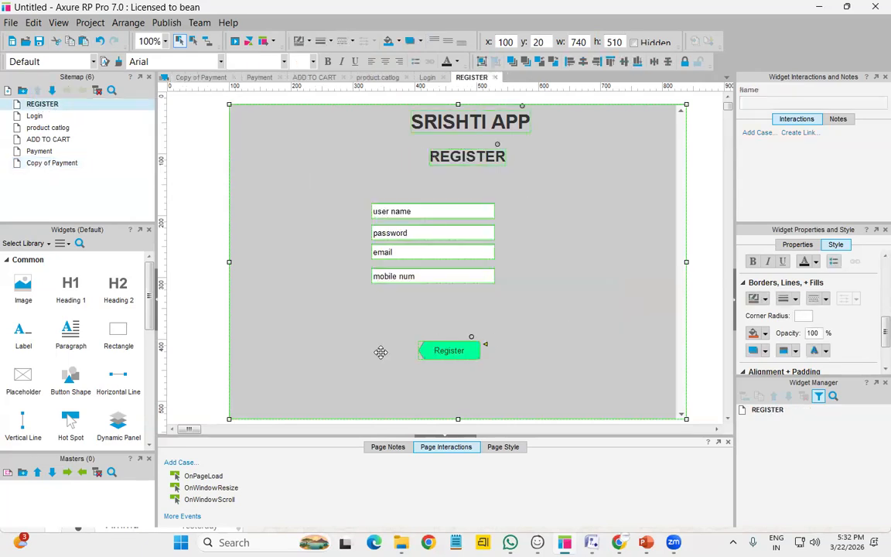
{"action": "left_click", "coordinate": [457, 355]}
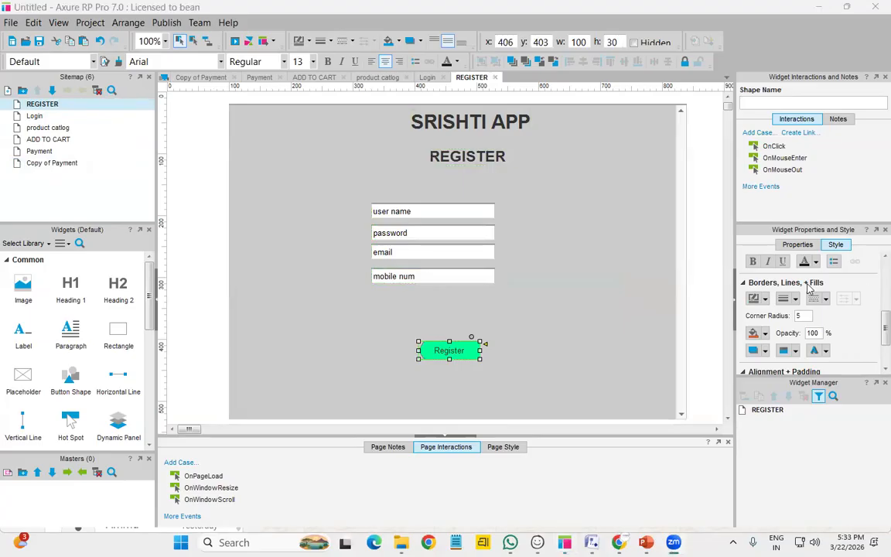
{"action": "left_click", "coordinate": [797, 245]}
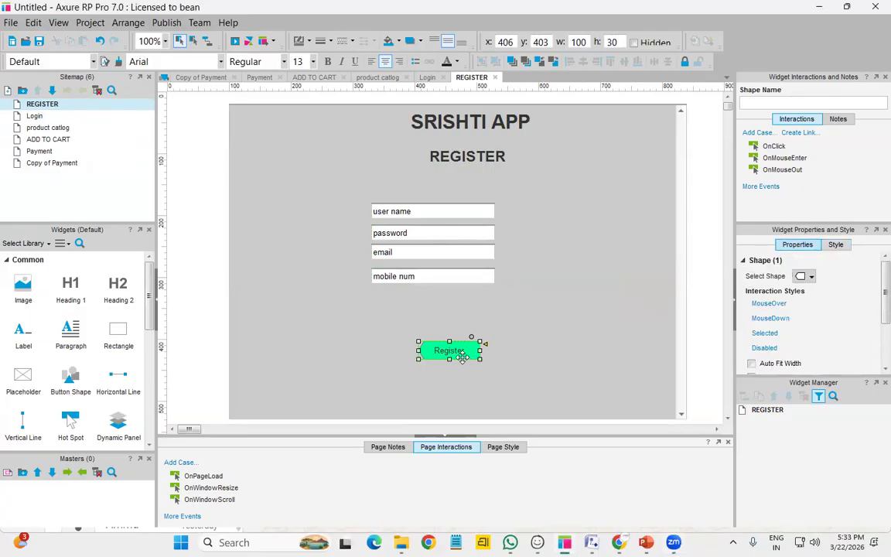
{"action": "key", "text": "ctrl+c"}
{"action": "left_click", "coordinate": [801, 133]}
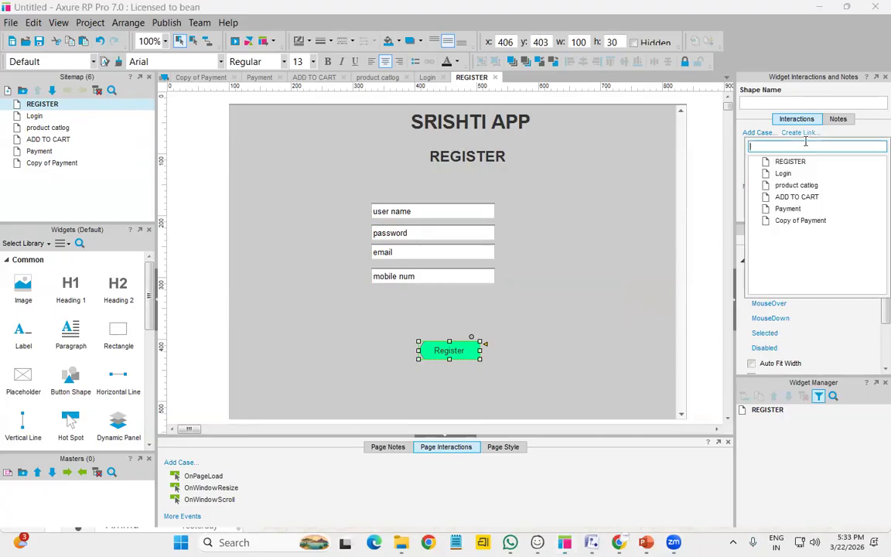
{"action": "left_click", "coordinate": [784, 175]}
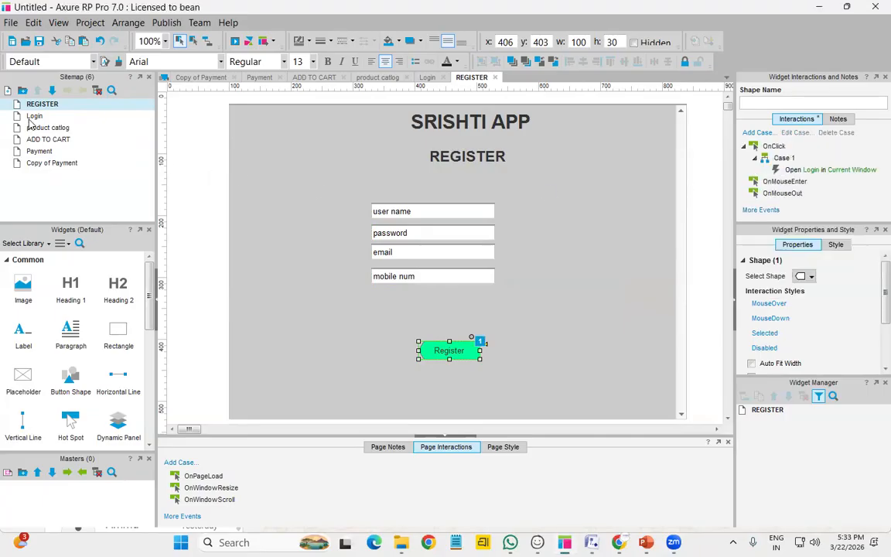
Link the Login page's login button to product catlog
{"action": "left_click", "coordinate": [32, 118]}
{"action": "double_click", "coordinate": [32, 116]}
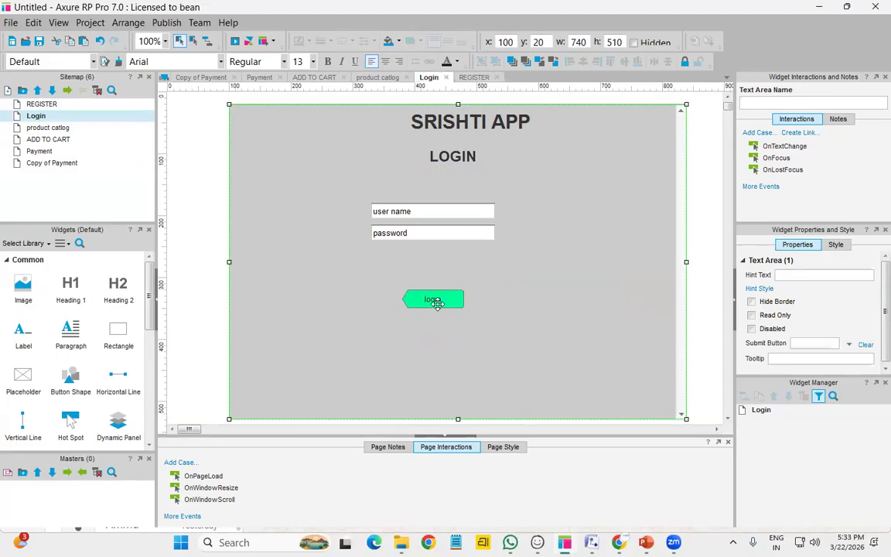
{"action": "left_click", "coordinate": [433, 299]}
{"action": "left_click", "coordinate": [802, 133]}
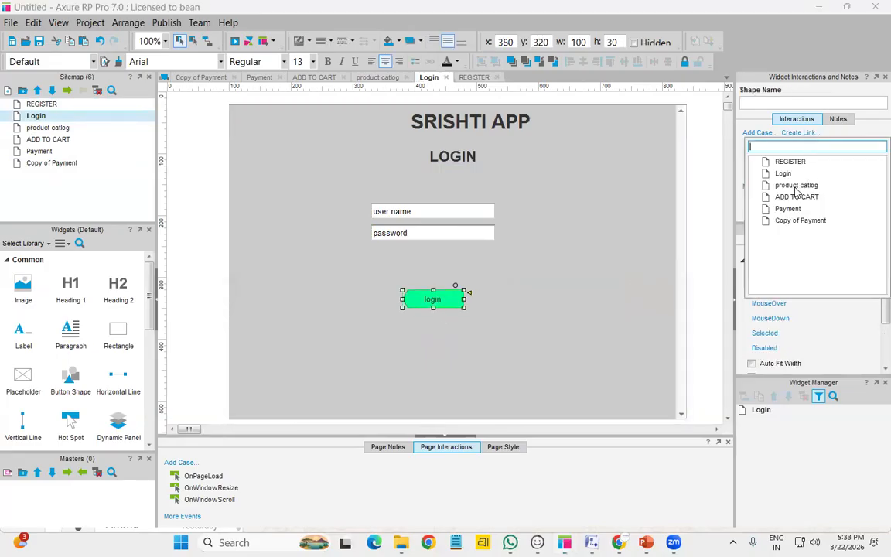
{"action": "left_click", "coordinate": [796, 187]}
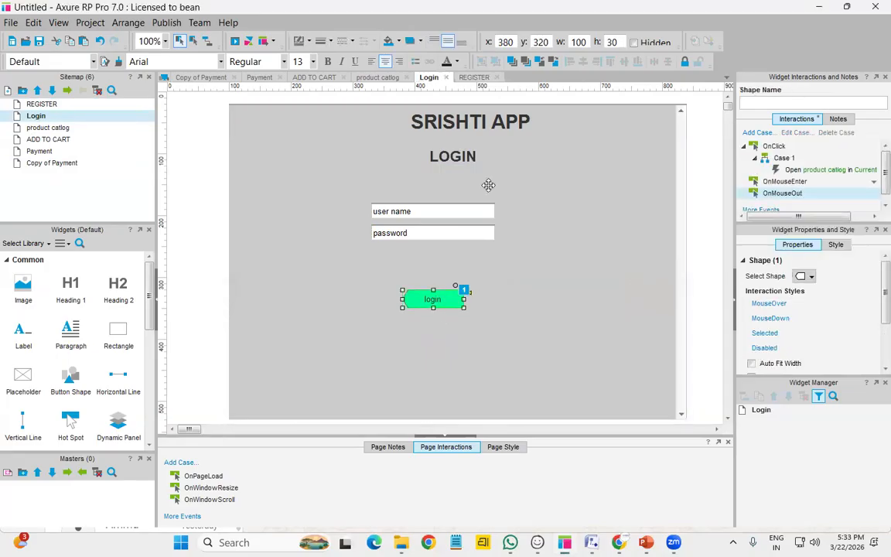
Link the ADD CART button on product catlog to the ADD TO CART page
{"action": "double_click", "coordinate": [35, 127]}
{"action": "left_click", "coordinate": [513, 314]}
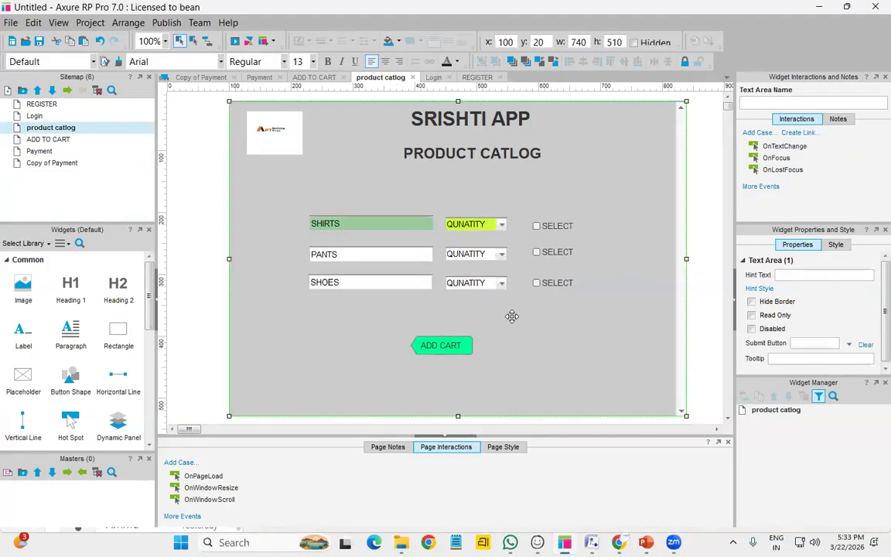
{"action": "left_click", "coordinate": [447, 346]}
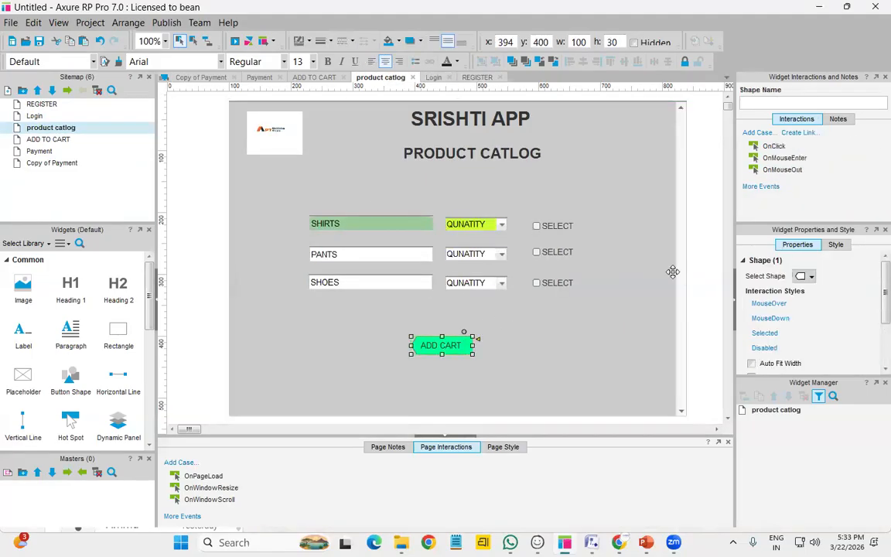
{"action": "left_click", "coordinate": [800, 134]}
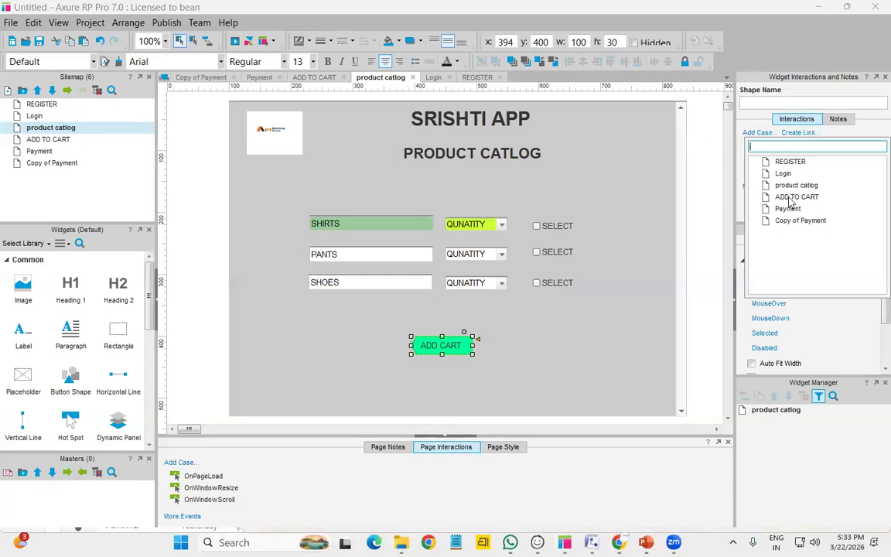
{"action": "left_click", "coordinate": [790, 199]}
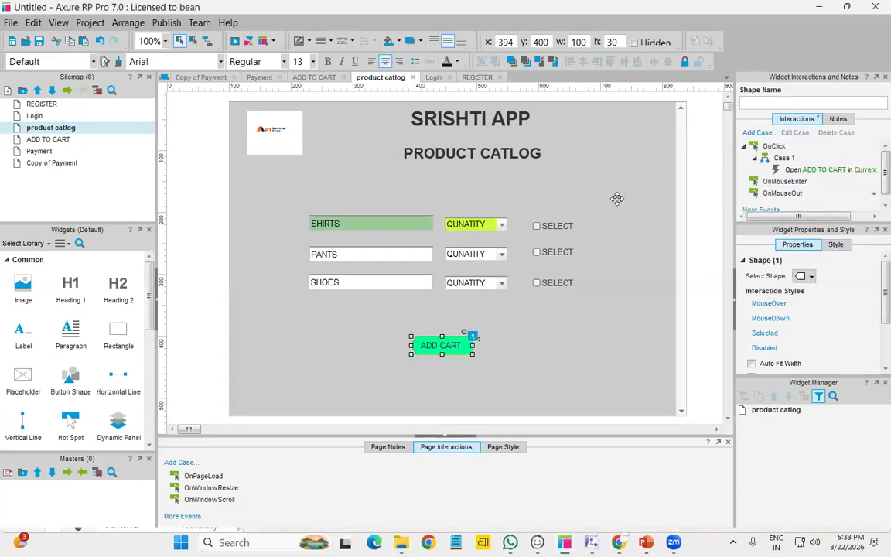
{"action": "double_click", "coordinate": [48, 140]}
Link the ADD TO CART page's Payment button to the Payment page
{"action": "left_click", "coordinate": [455, 350]}
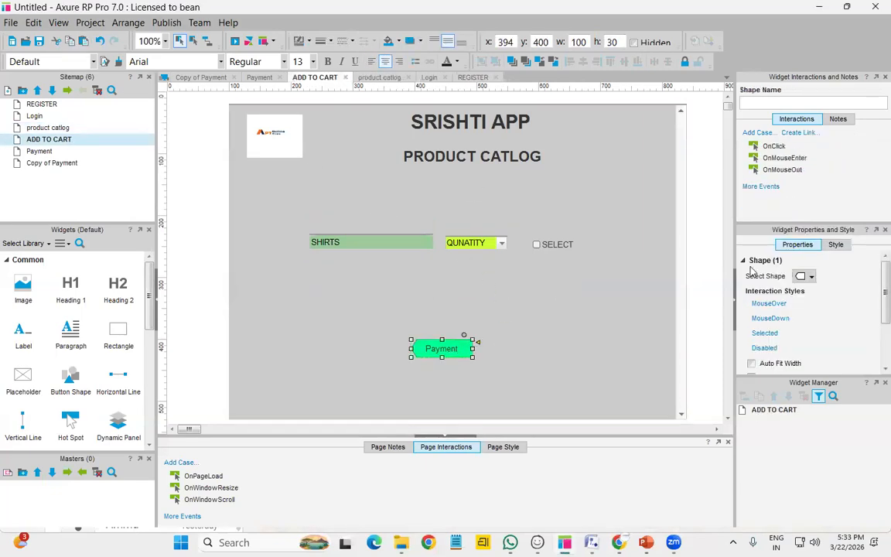
{"action": "left_click", "coordinate": [798, 135]}
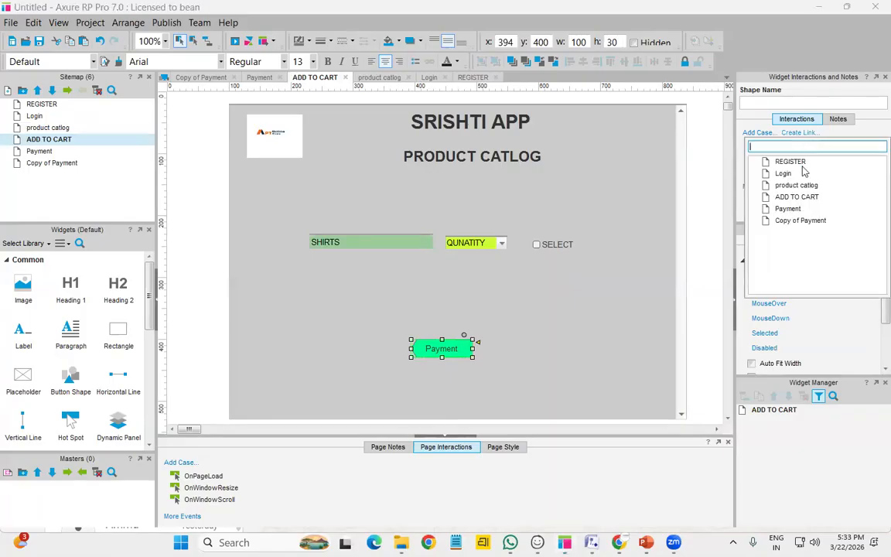
{"action": "left_click", "coordinate": [787, 209]}
Link the Payment page's button to Copy of Payment
{"action": "double_click", "coordinate": [39, 151]}
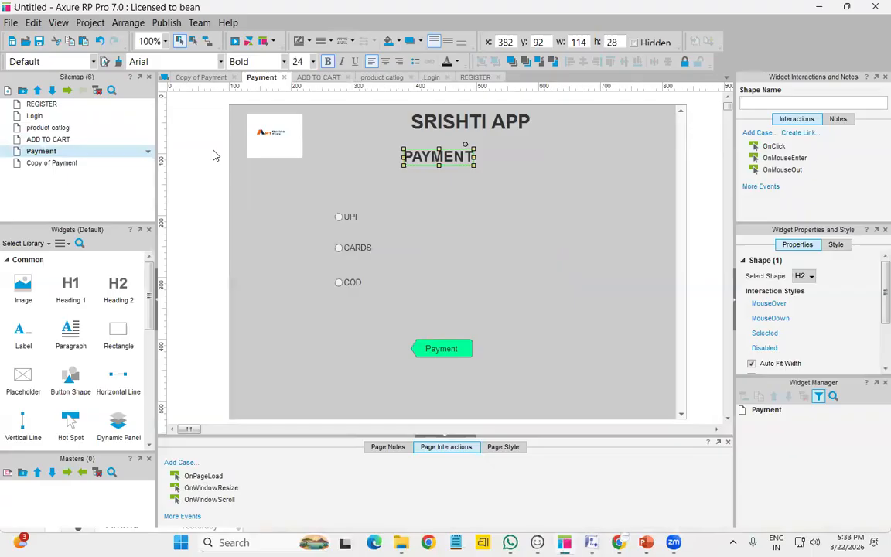
{"action": "left_click", "coordinate": [429, 349]}
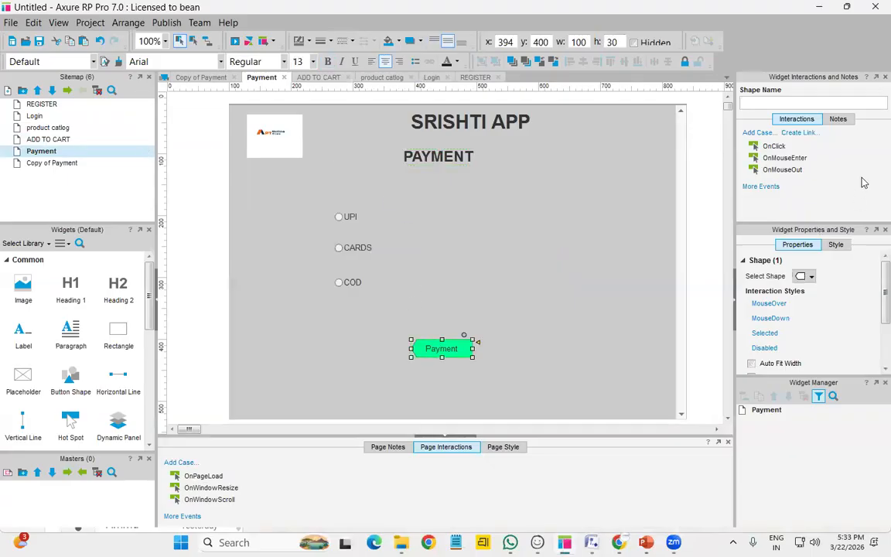
{"action": "left_click", "coordinate": [803, 134]}
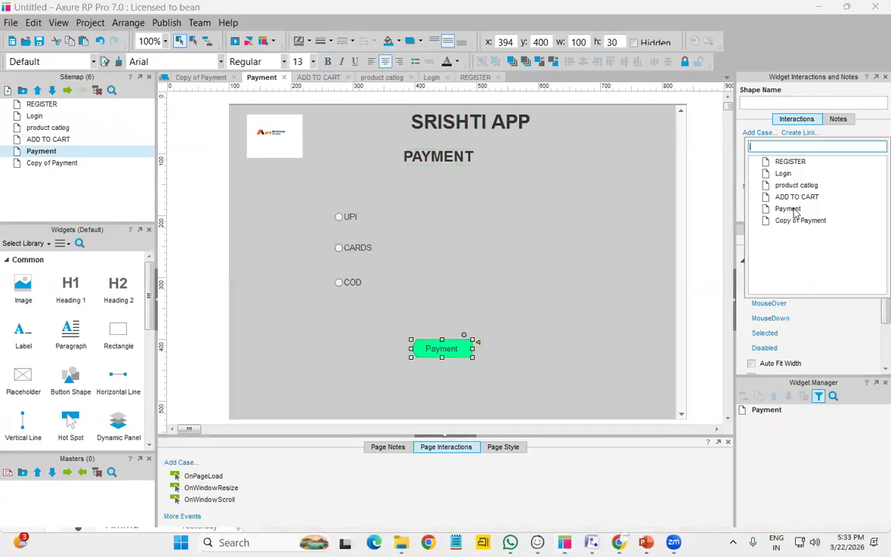
{"action": "left_click", "coordinate": [797, 221]}
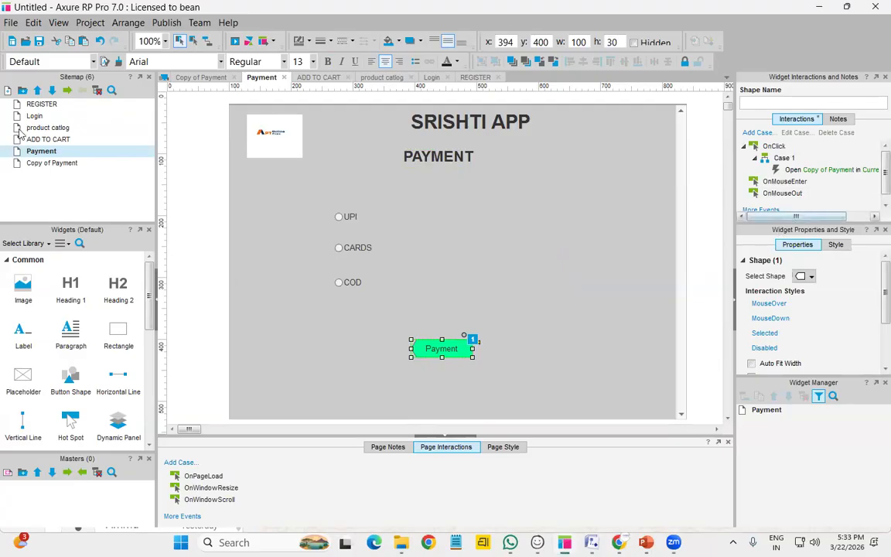
{"action": "right_click", "coordinate": [66, 164]}
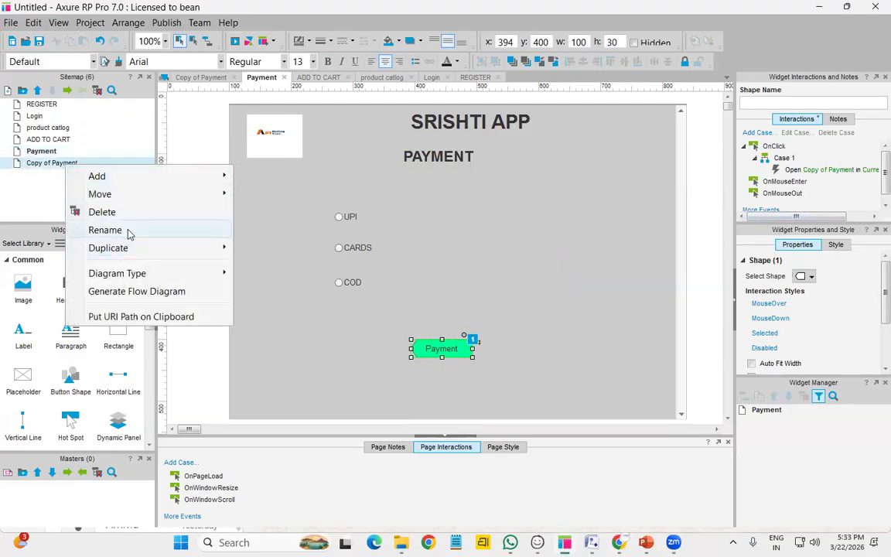
Rename the Copy of Payment page to 'order details'
{"action": "left_click", "coordinate": [104, 230]}
{"action": "type", "text": "order details"}
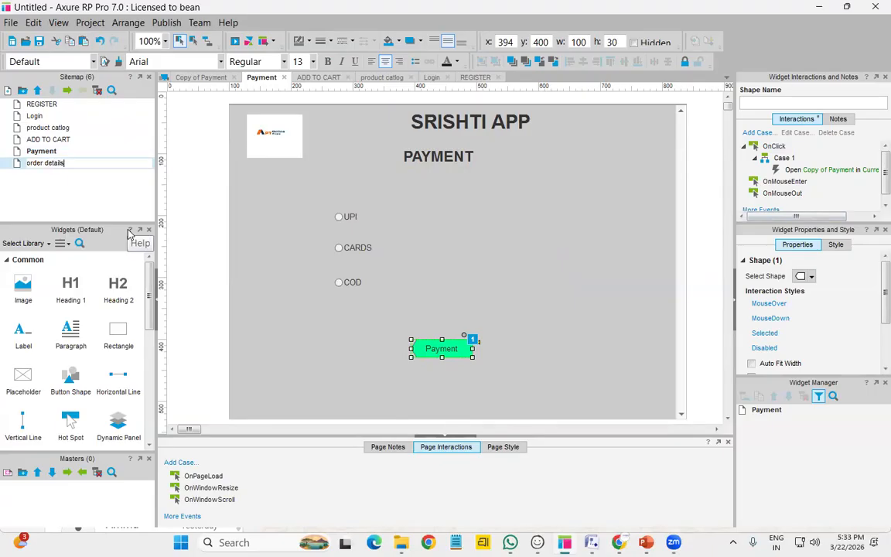
{"action": "key", "text": "Return"}
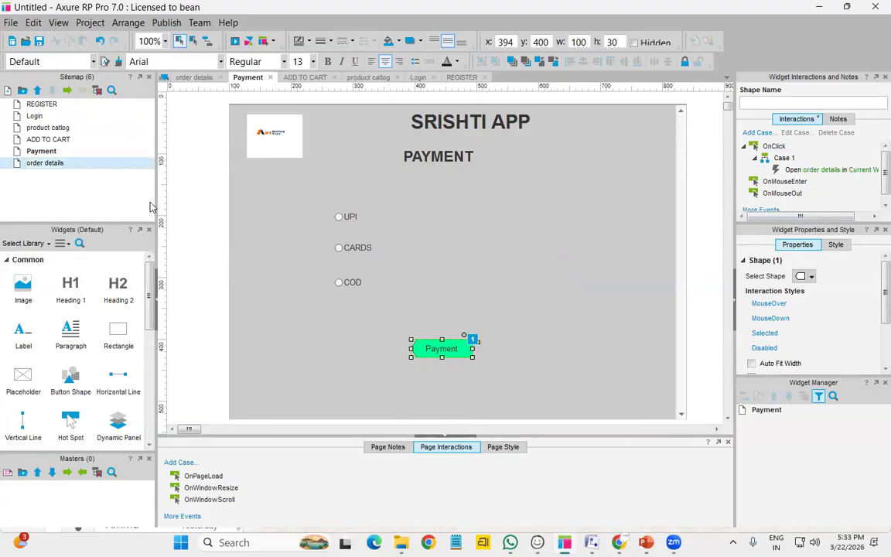
Open the order details page and start linking its MENU button
{"action": "double_click", "coordinate": [88, 164]}
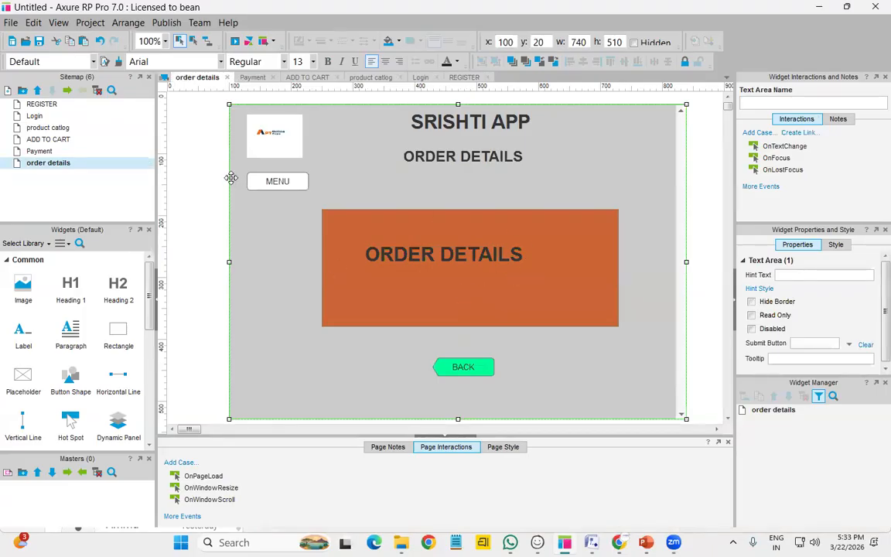
{"action": "left_click", "coordinate": [291, 180]}
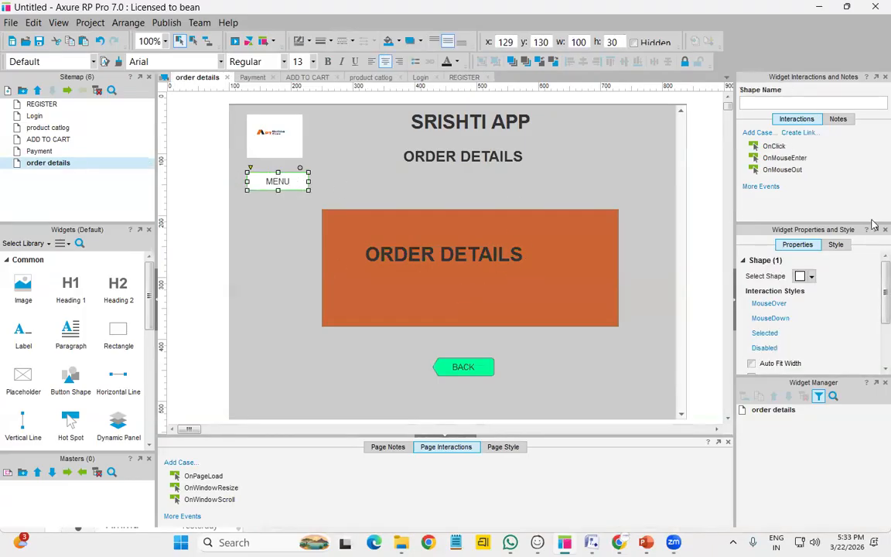
{"action": "left_click", "coordinate": [803, 133]}
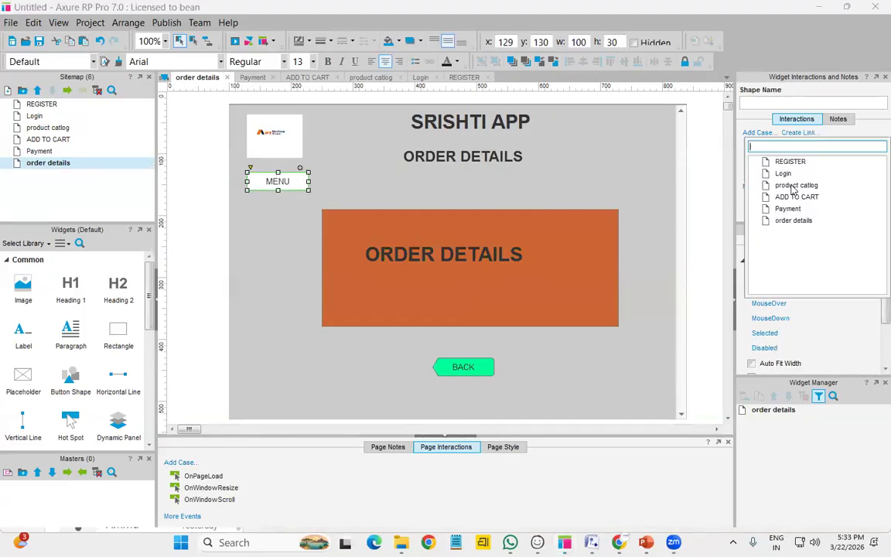
Link MENU to the product catlog page and BACK to the Payment page
{"action": "left_click", "coordinate": [797, 185]}
{"action": "left_click", "coordinate": [465, 370]}
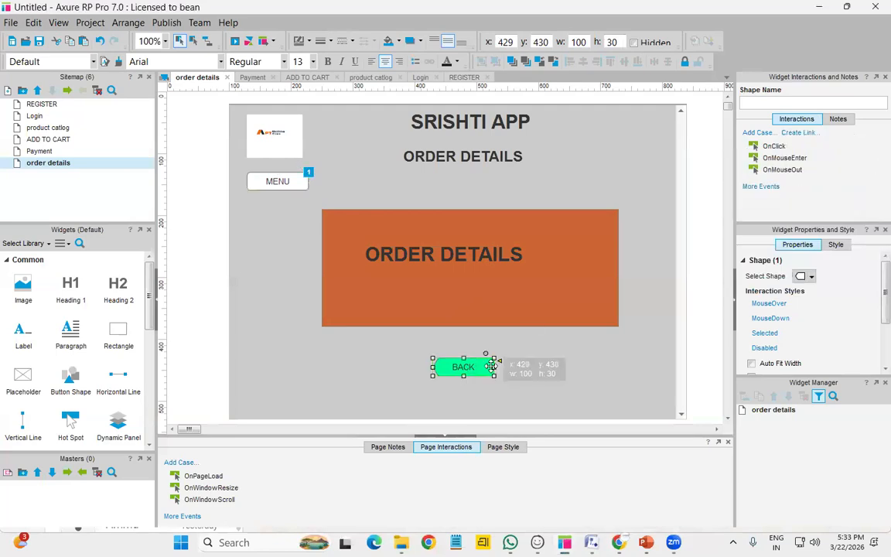
{"action": "left_click", "coordinate": [800, 133]}
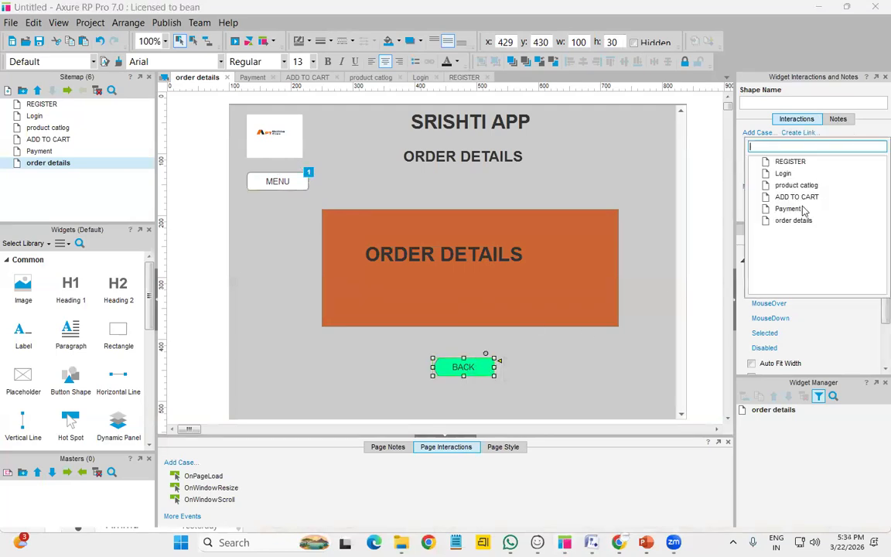
{"action": "left_click", "coordinate": [789, 207]}
Deselect the buttons and open the REGISTER page for editing
{"action": "left_click", "coordinate": [616, 383]}
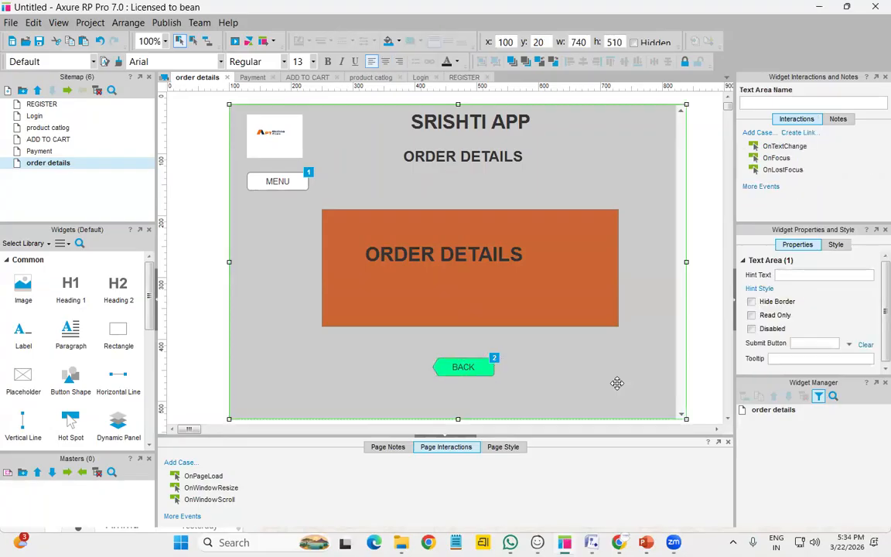
{"action": "left_click", "coordinate": [44, 104]}
{"action": "double_click", "coordinate": [44, 104]}
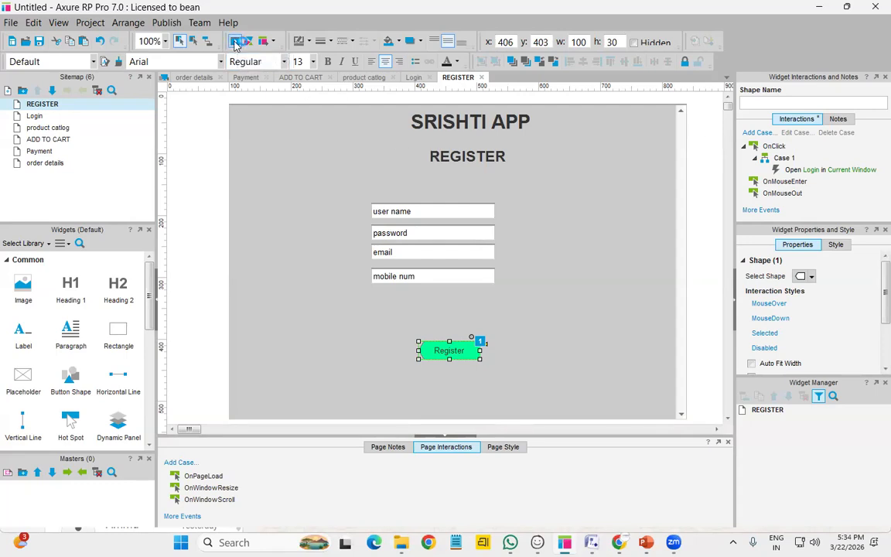
Preview the prototype in Edge with F5, showing the REGISTER page
{"action": "key", "text": "F5"}
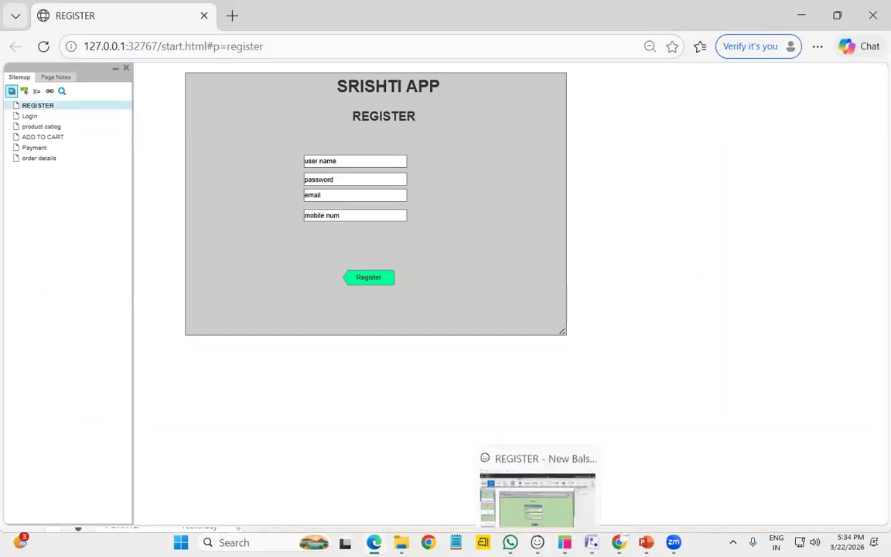
{"action": "left_click", "coordinate": [538, 542]}
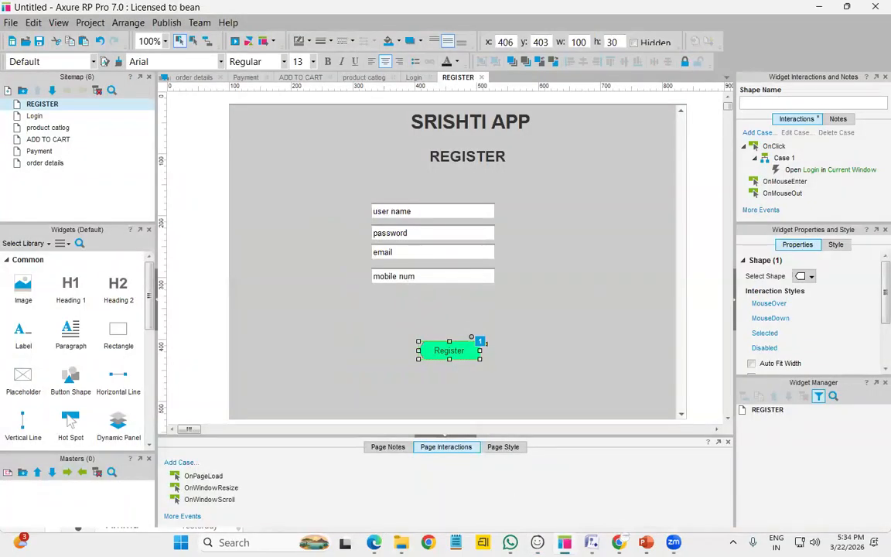
{"action": "left_click", "coordinate": [338, 475]}
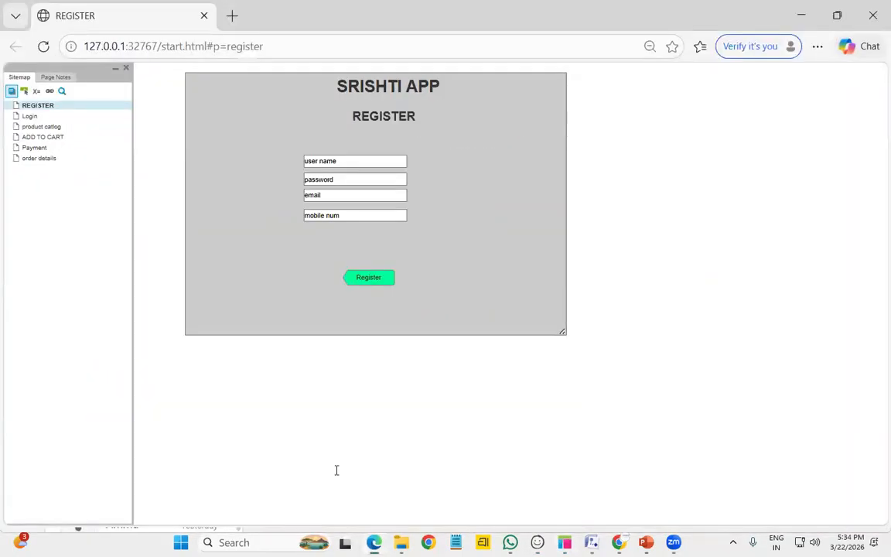
Enter a user name, password, email and mobile number into the REGISTER form fields
{"action": "left_click", "coordinate": [344, 161]}
{"action": "key", "text": "BackSpace"}
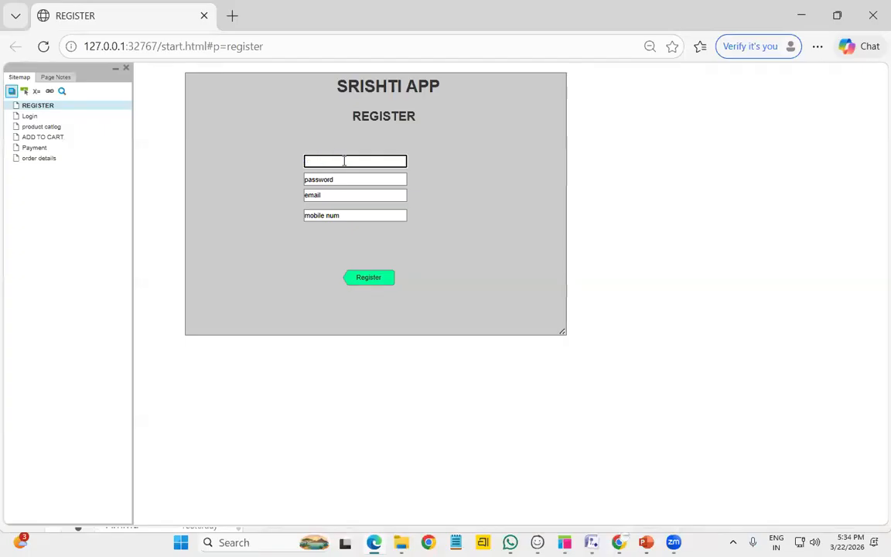
{"action": "type", "text": "vishnu"}
{"action": "left_click", "coordinate": [348, 179]}
{"action": "type", "text": "vishnu123"}
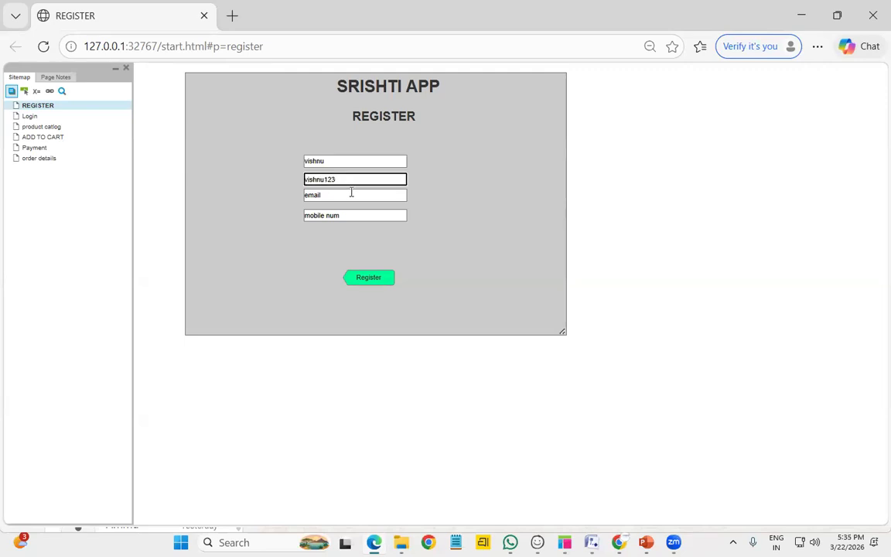
{"action": "left_click", "coordinate": [353, 194]}
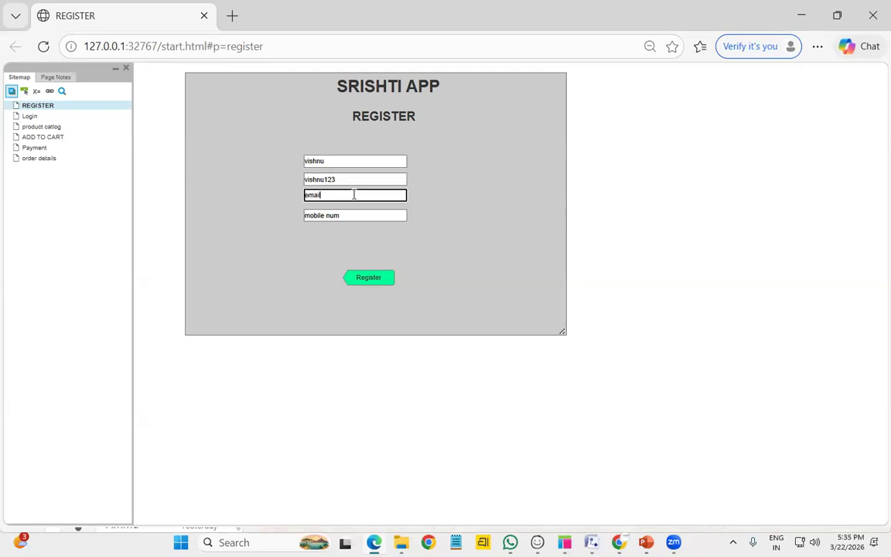
{"action": "triple_click", "coordinate": [341, 215]}
{"action": "type", "text": "989"}
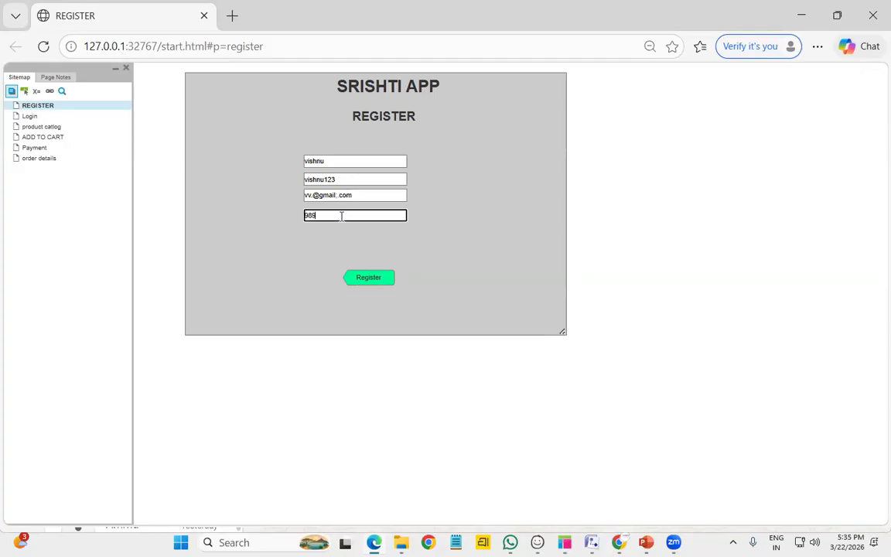
{"action": "type", "text": "89878"}
Submit the registration, then log in with the user name and password
{"action": "left_click", "coordinate": [367, 282]}
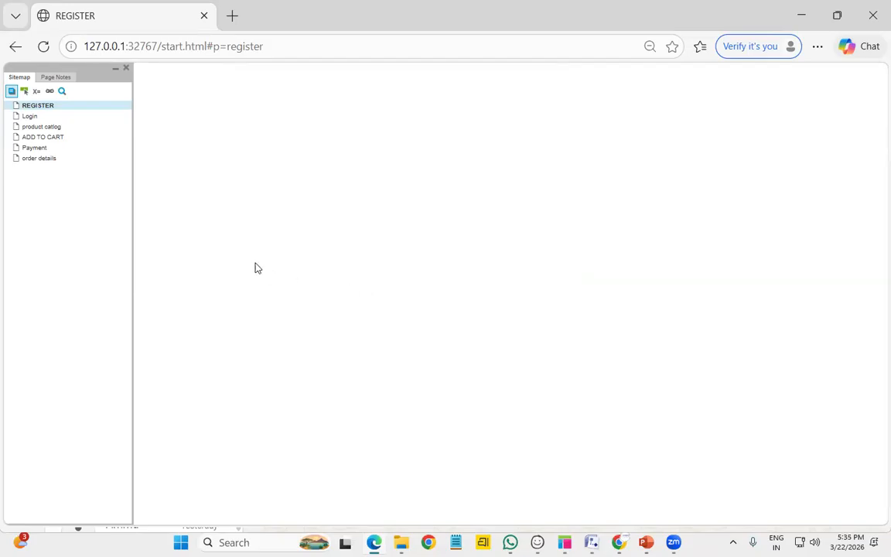
{"action": "left_click", "coordinate": [361, 160]}
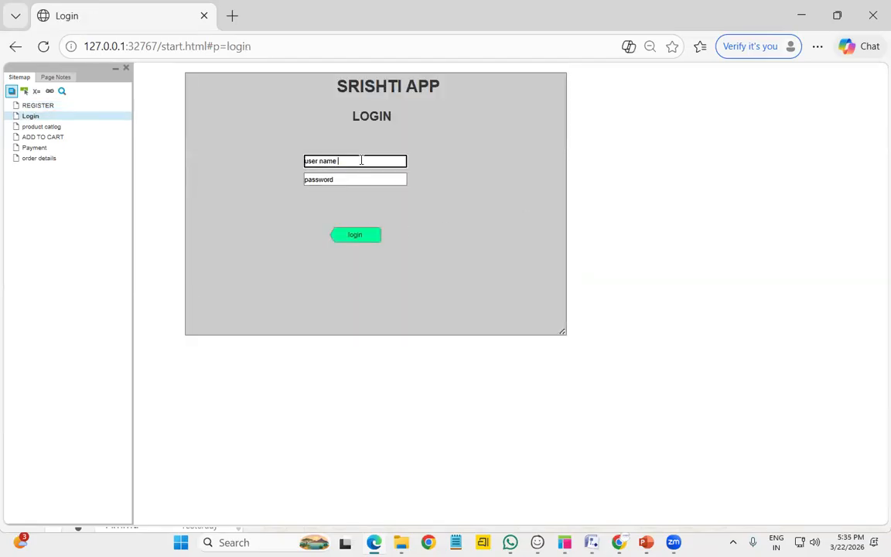
{"action": "triple_click", "coordinate": [361, 159]}
{"action": "type", "text": "vishnu"}
{"action": "left_click", "coordinate": [351, 180]}
{"action": "triple_click", "coordinate": [354, 179]}
{"action": "type", "text": "vishnu"}
{"action": "left_click", "coordinate": [362, 241]}
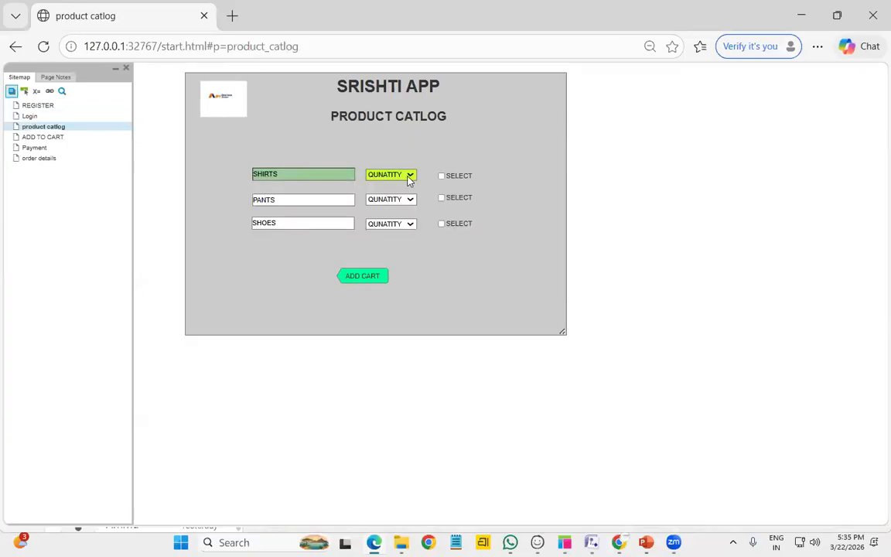
Choose quantities 4 shirts, 3 pants, 3 shoes, tick only SHIRTS, and add to cart
{"action": "left_click", "coordinate": [410, 176]}
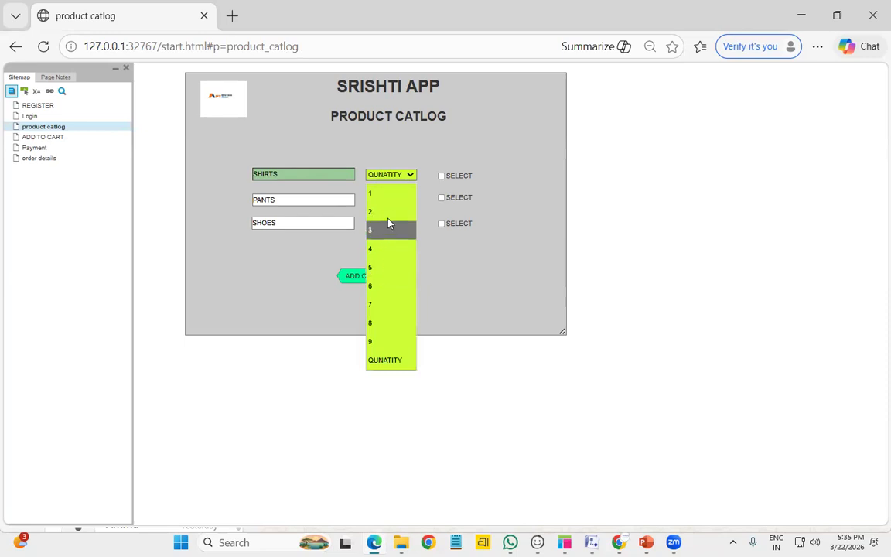
{"action": "left_click", "coordinate": [389, 249]}
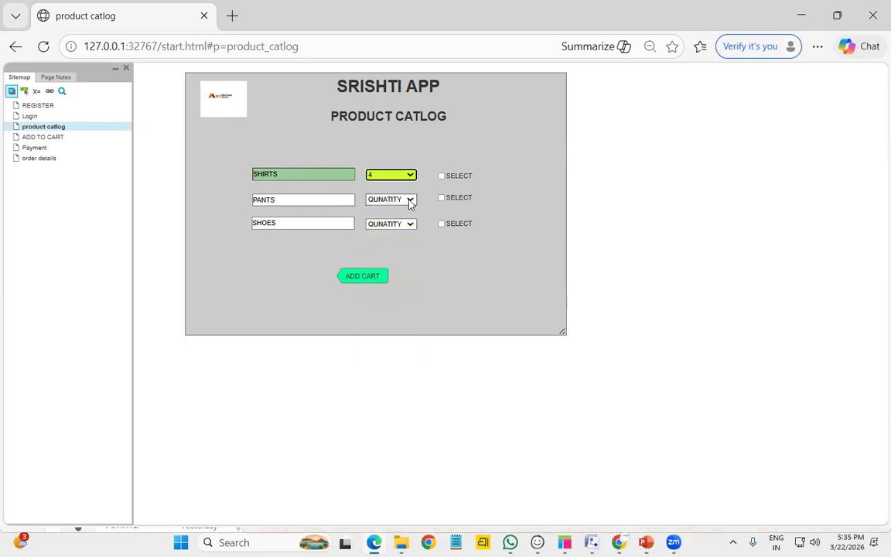
{"action": "left_click", "coordinate": [410, 200]}
{"action": "left_click", "coordinate": [384, 255]}
{"action": "left_click", "coordinate": [410, 225]}
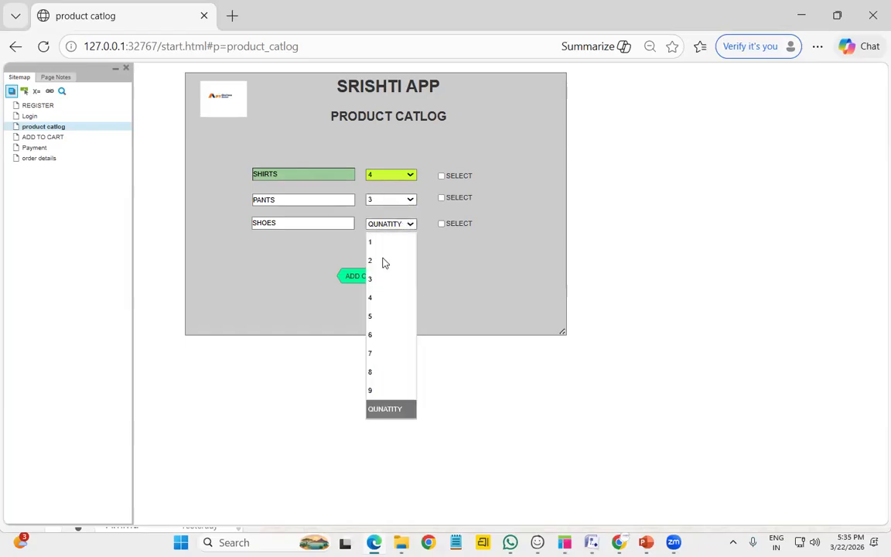
{"action": "left_click", "coordinate": [391, 277]}
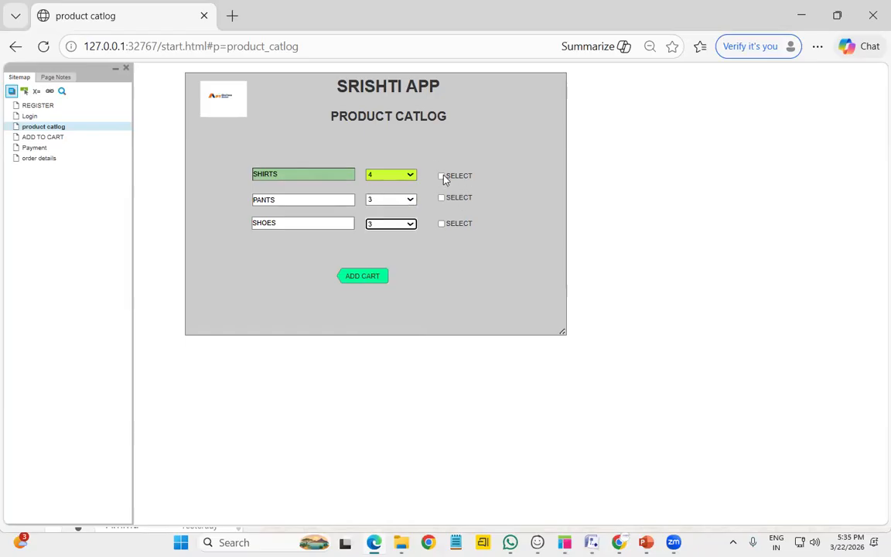
{"action": "left_click", "coordinate": [442, 177]}
{"action": "left_click", "coordinate": [442, 199]}
{"action": "left_click", "coordinate": [442, 199]}
{"action": "left_click", "coordinate": [372, 282]}
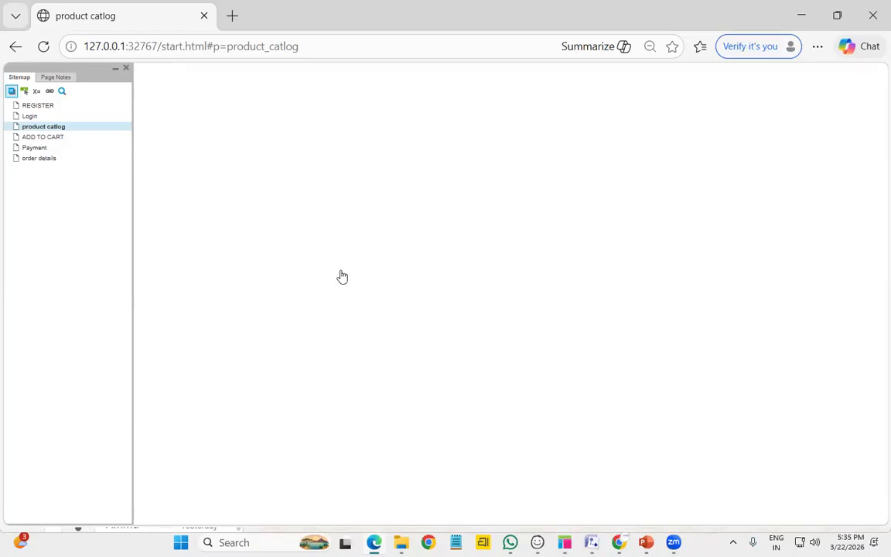
Set the cart quantity to 3, pay with UPI, and reach order details
{"action": "left_click", "coordinate": [411, 188]}
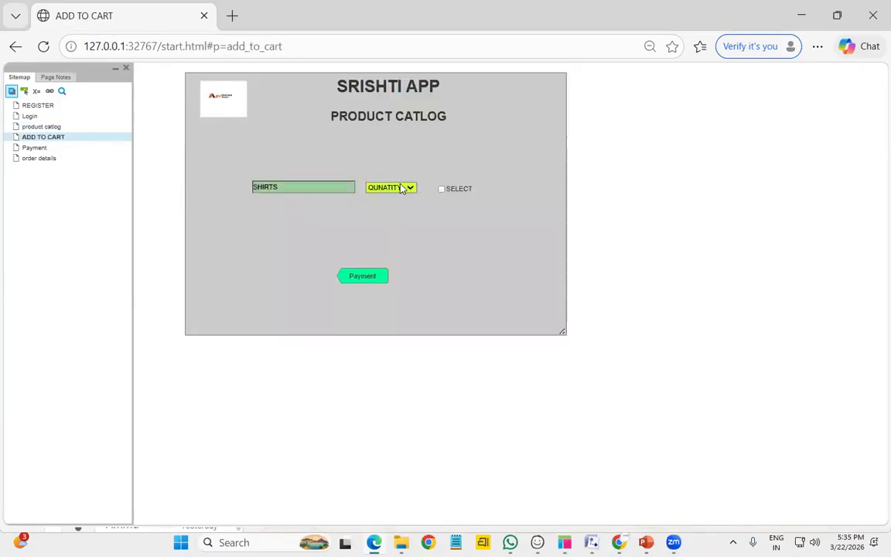
{"action": "left_click", "coordinate": [377, 246]}
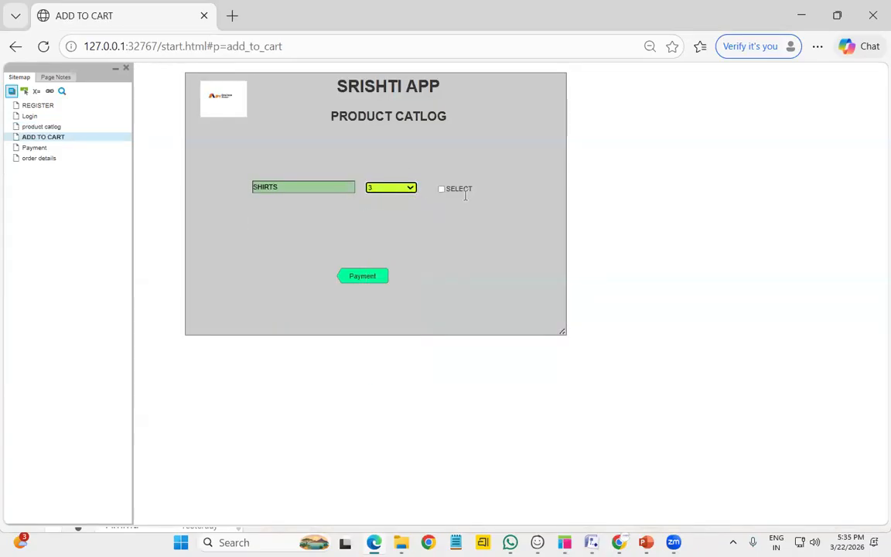
{"action": "left_click", "coordinate": [364, 281]}
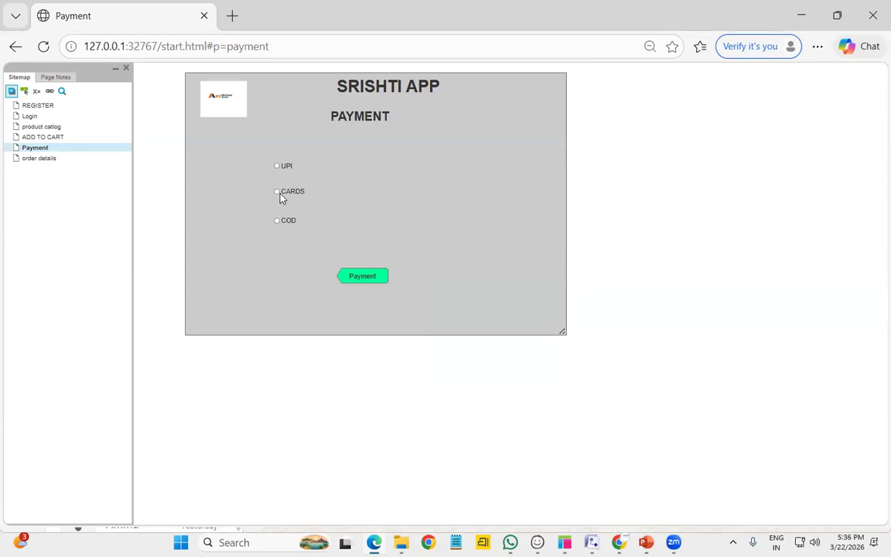
{"action": "left_click", "coordinate": [277, 167]}
{"action": "left_click", "coordinate": [357, 278]}
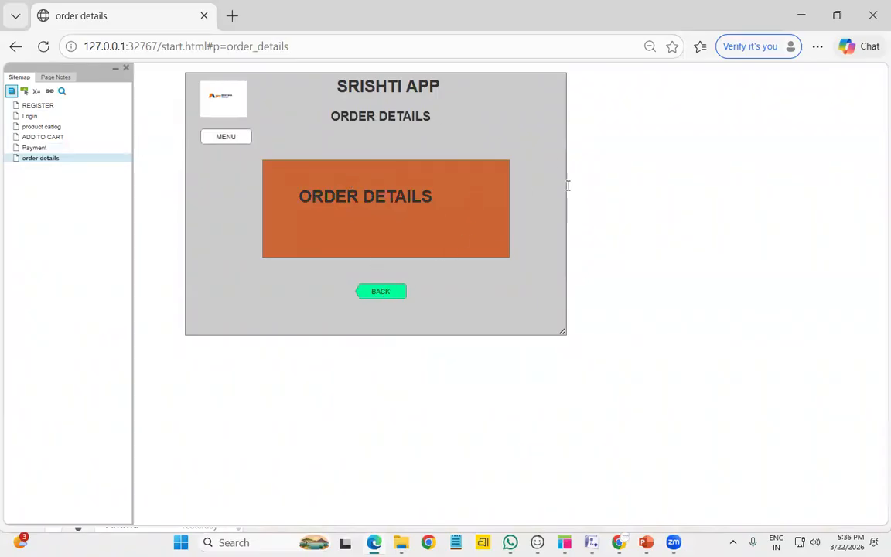
Test the BACK and MENU buttons from the order details page
{"action": "left_click", "coordinate": [390, 298]}
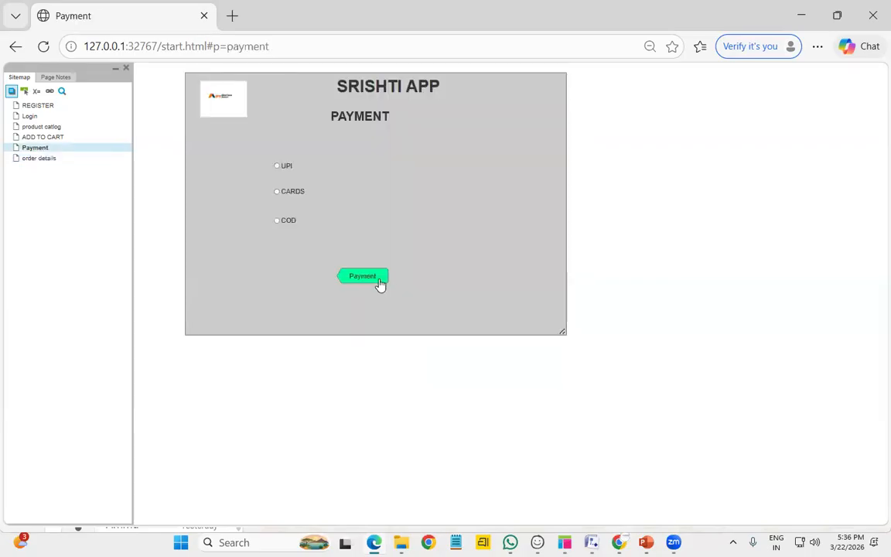
{"action": "left_click", "coordinate": [379, 278]}
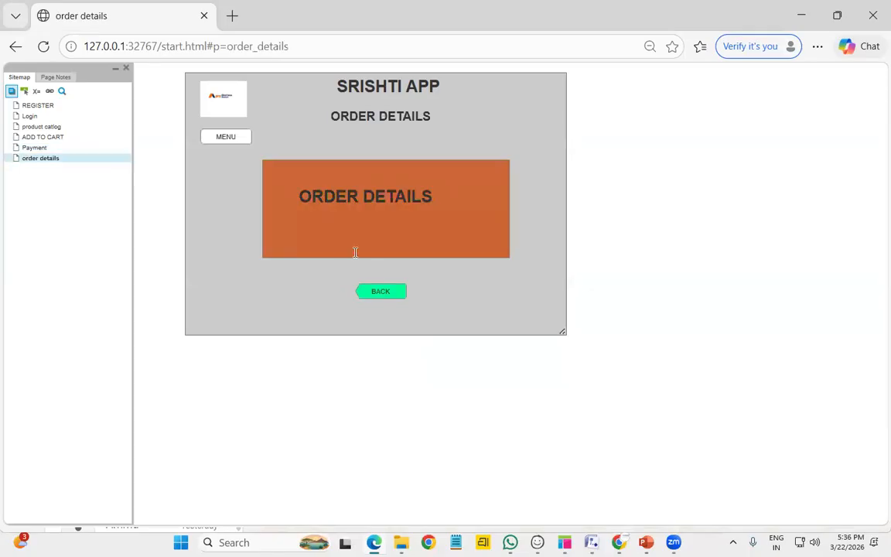
{"action": "left_click", "coordinate": [225, 139]}
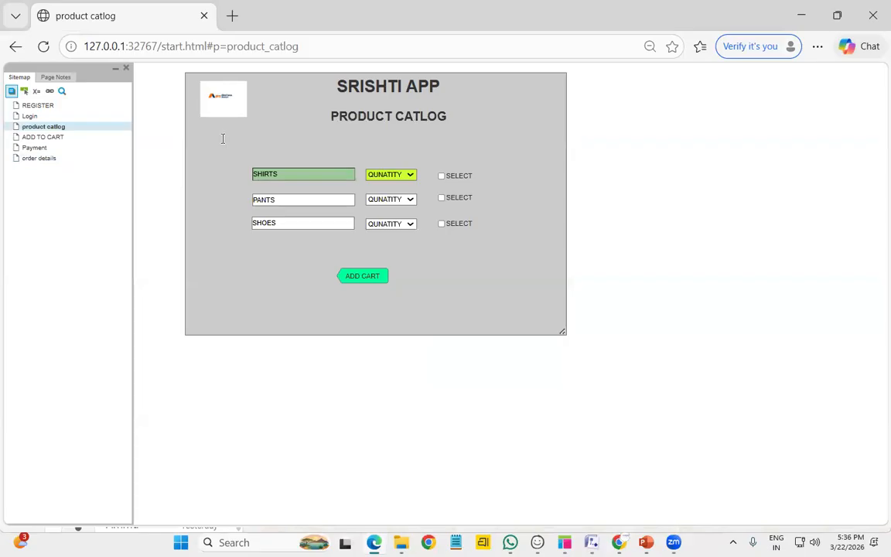
Open the Login page, try editing its user name field, then return to Axure
{"action": "left_click", "coordinate": [29, 116]}
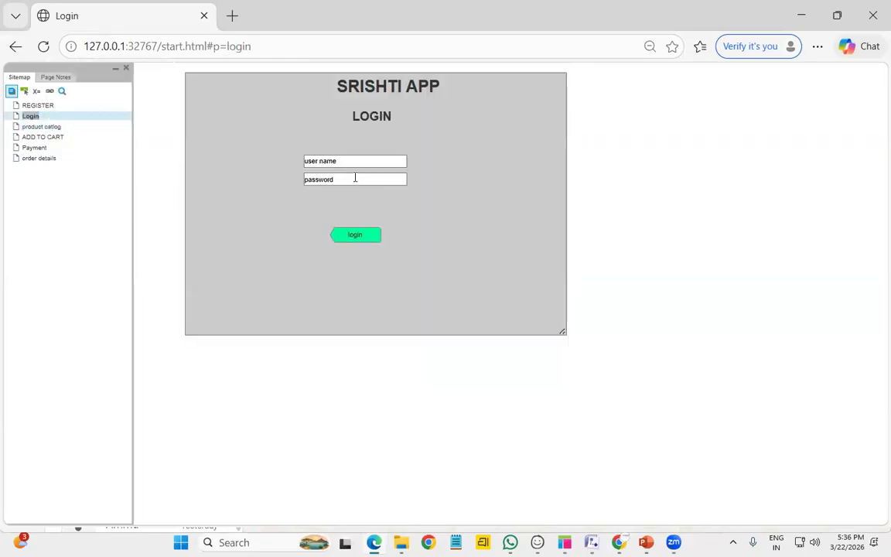
{"action": "left_click", "coordinate": [348, 160]}
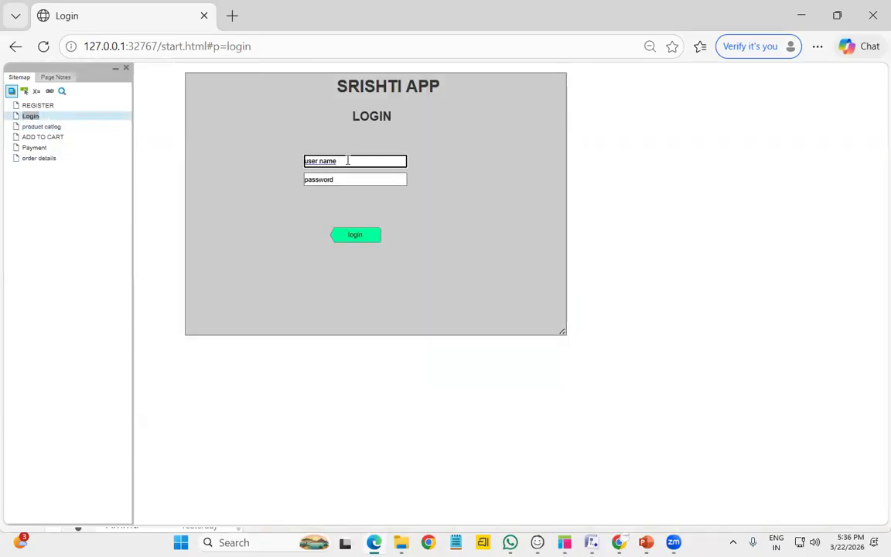
{"action": "key", "text": "BackSpace"}
{"action": "key", "text": "BackSpace"}
{"action": "key", "text": "BackSpace"}
{"action": "left_click", "coordinate": [484, 218]}
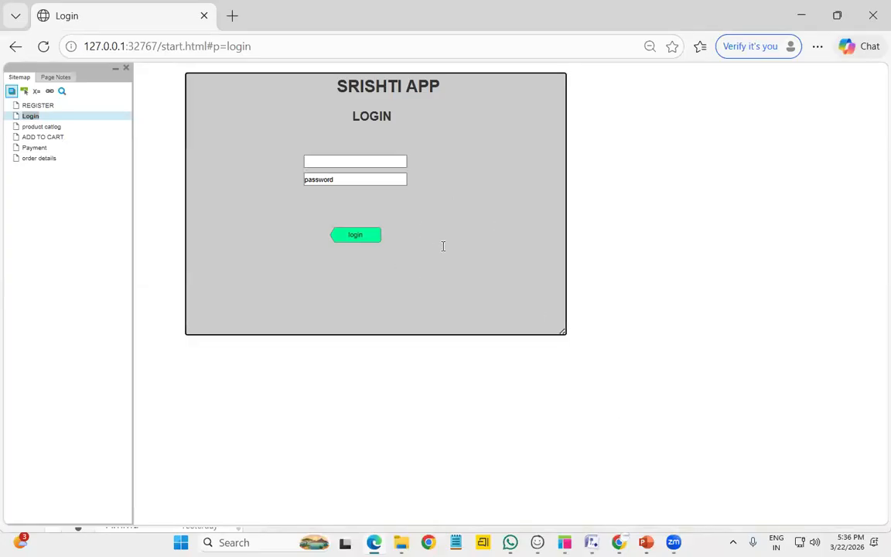
{"action": "left_click", "coordinate": [350, 160]}
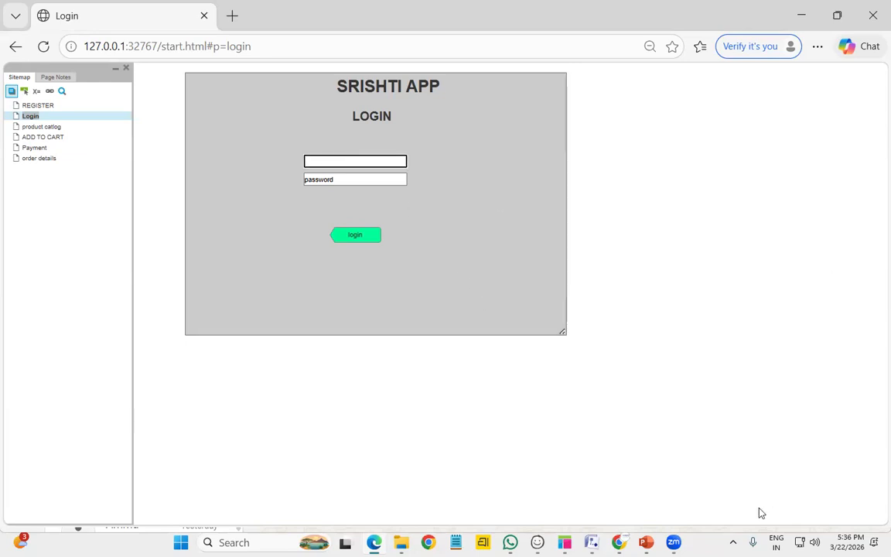
{"action": "left_click", "coordinate": [565, 543]}
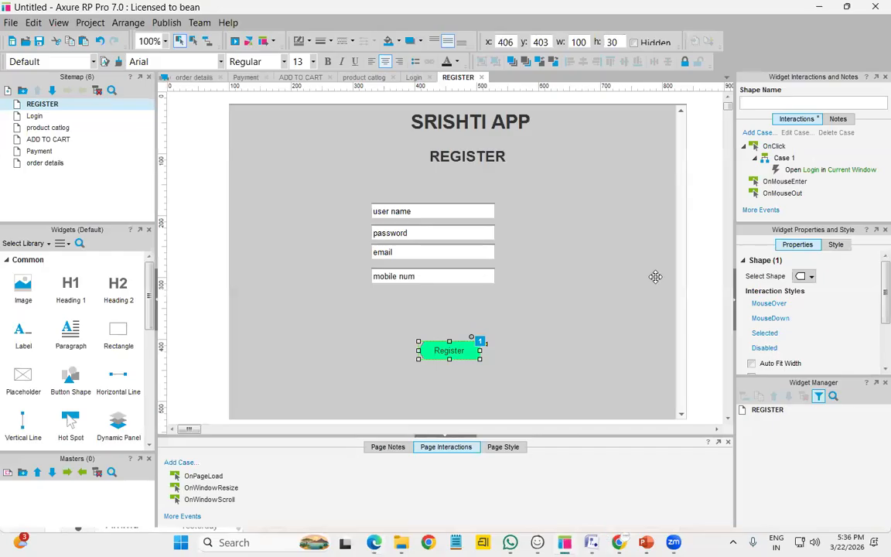
On Login, replace the user name field's default text with hint text 'username'
{"action": "double_click", "coordinate": [76, 118]}
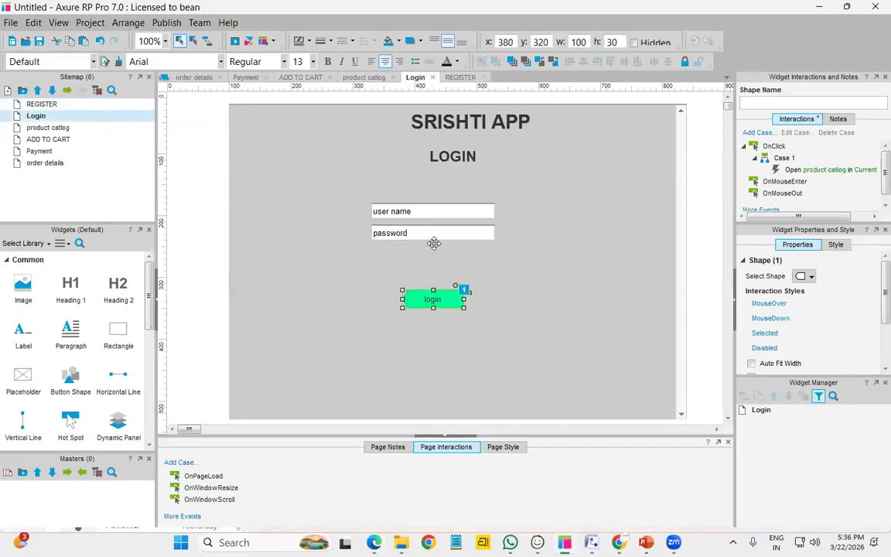
{"action": "left_click", "coordinate": [426, 214]}
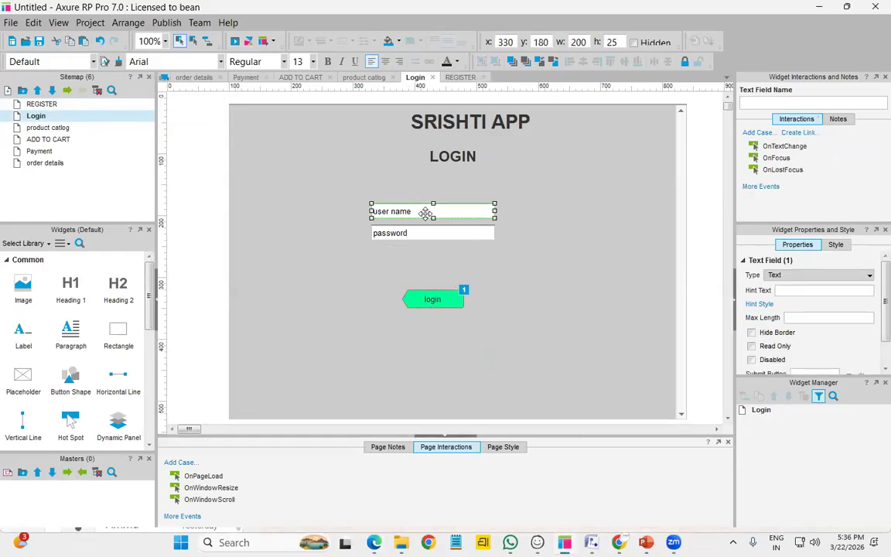
{"action": "double_click", "coordinate": [426, 213]}
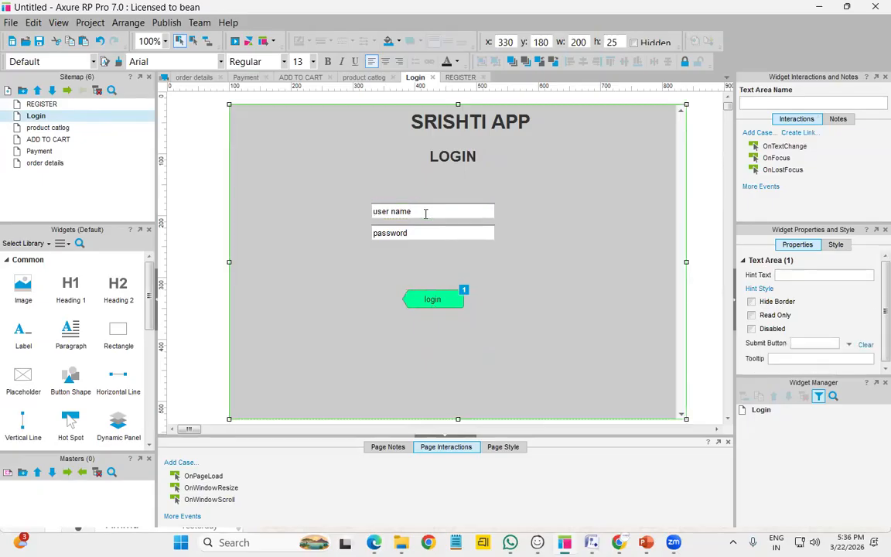
{"action": "key", "text": "Delete"}
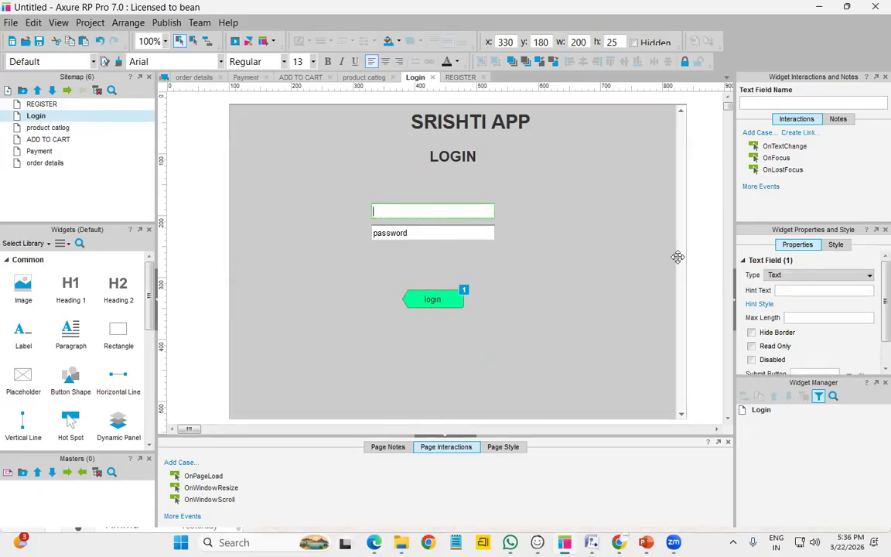
{"action": "left_click", "coordinate": [799, 290]}
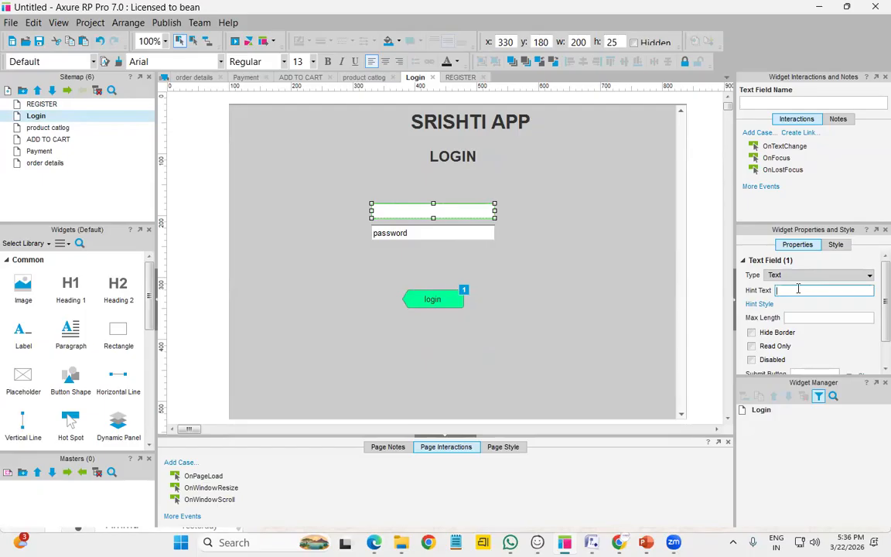
{"action": "type", "text": "username"}
Replace the password field's default text with hint text 'password'
{"action": "double_click", "coordinate": [465, 236]}
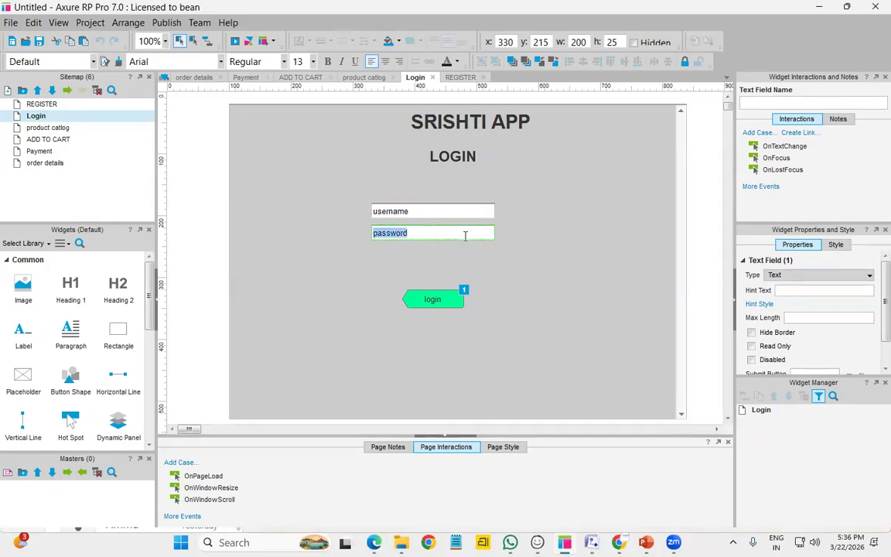
{"action": "key", "text": "BackSpace"}
{"action": "left_click", "coordinate": [793, 290]}
{"action": "type", "text": "password"}
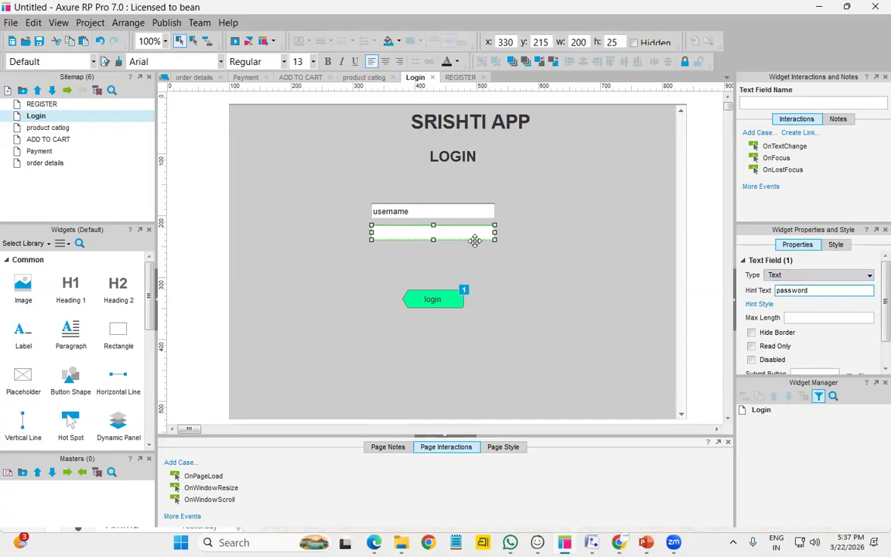
Set the password field's Type to Password and preview the prototype
{"action": "left_click", "coordinate": [468, 211]}
{"action": "left_click", "coordinate": [456, 234]}
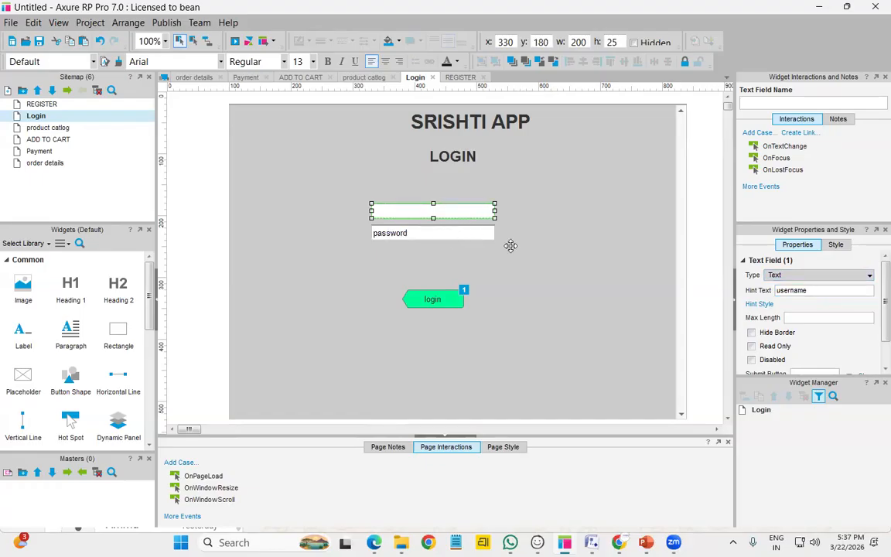
{"action": "left_click", "coordinate": [654, 286]}
{"action": "left_click", "coordinate": [460, 236]}
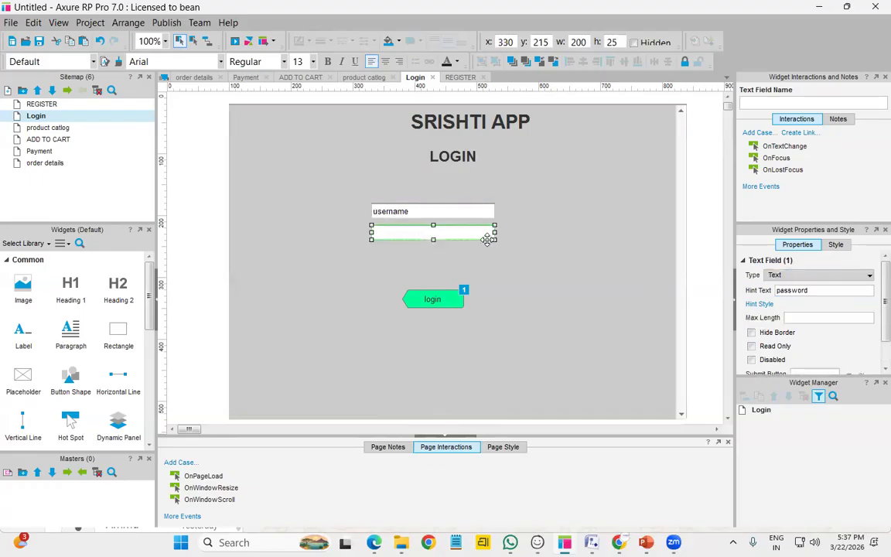
{"action": "left_click", "coordinate": [824, 276]}
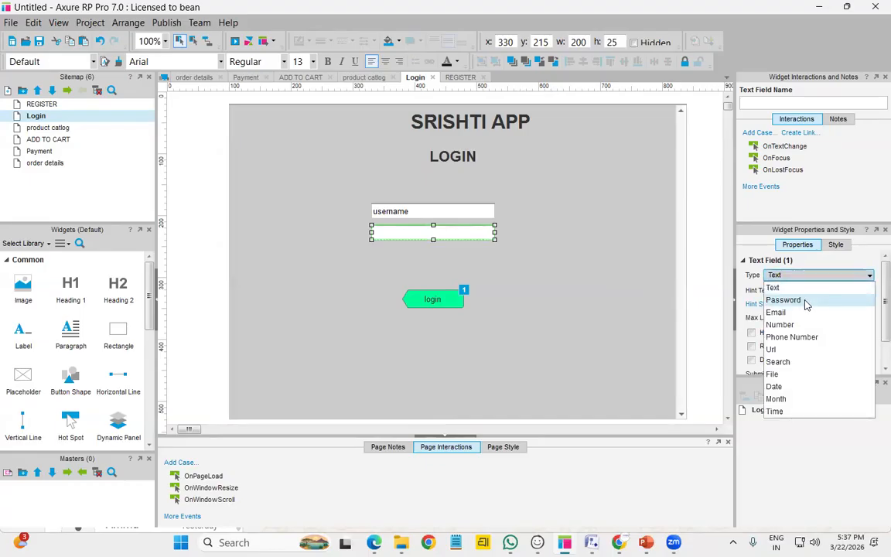
{"action": "left_click", "coordinate": [805, 302]}
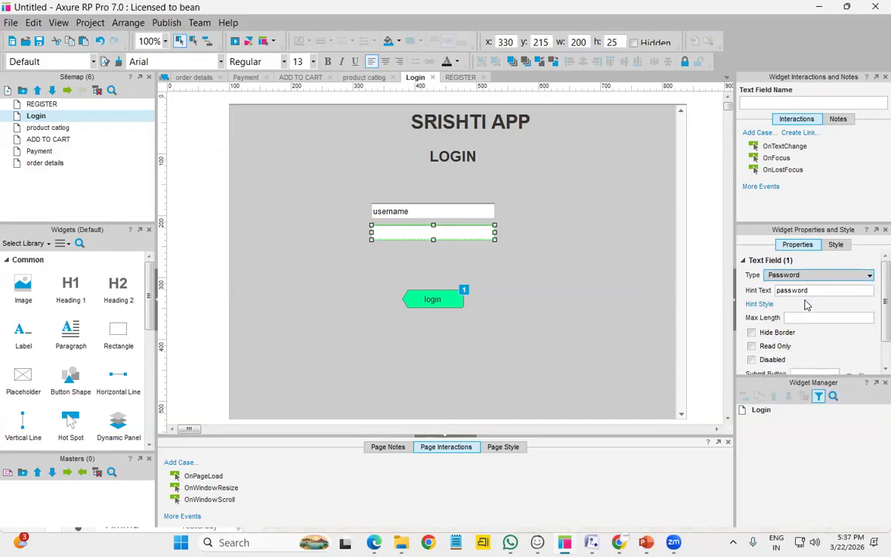
{"action": "left_click", "coordinate": [235, 40]}
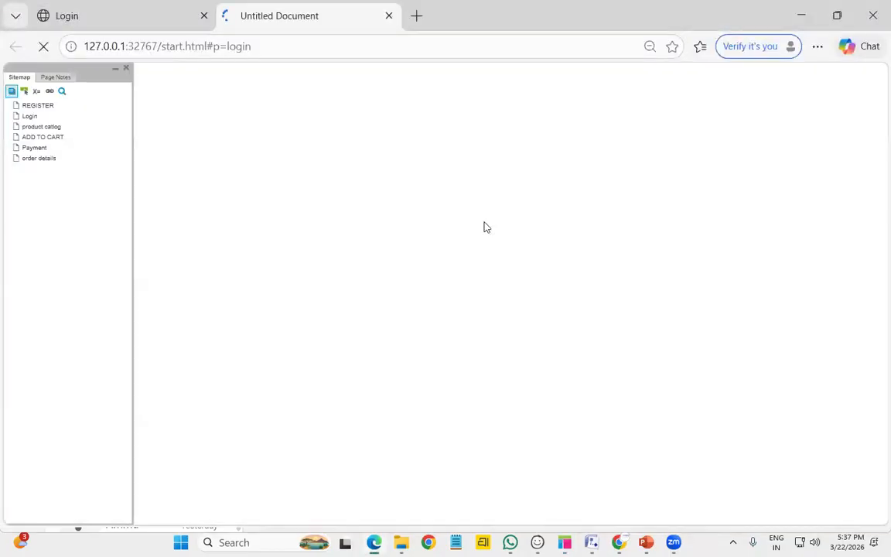
Type a username and password on Login and toggle the password reveal icon
{"action": "left_click", "coordinate": [348, 164]}
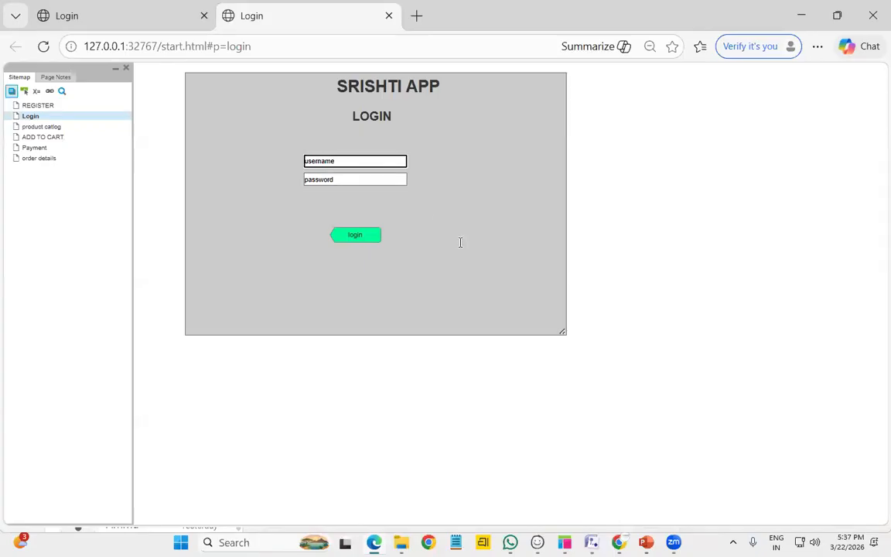
{"action": "type", "text": "vishnu"}
{"action": "left_click", "coordinate": [345, 181]}
{"action": "type", "text": "123456"}
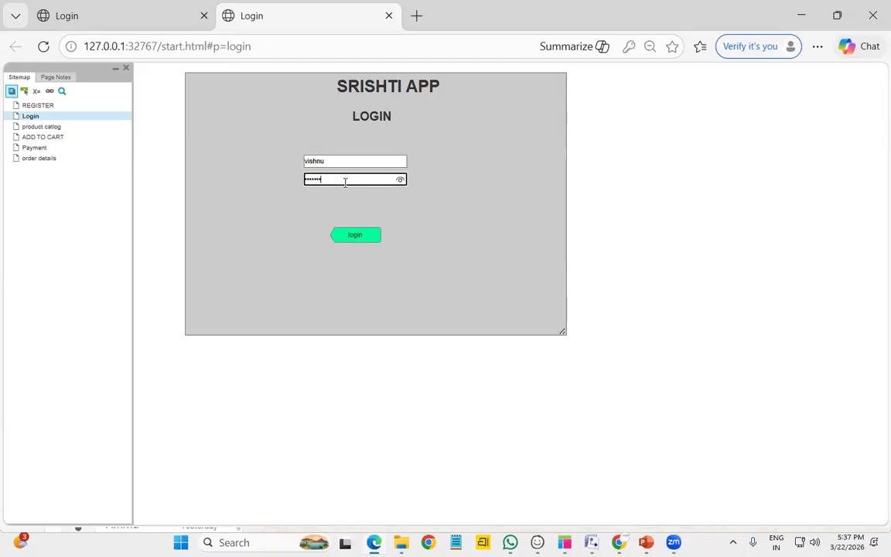
{"action": "left_click", "coordinate": [399, 181]}
Open REGISTER, dismiss the sign-in popups, and type into its password field
{"action": "left_click", "coordinate": [45, 108]}
{"action": "left_click", "coordinate": [569, 104]}
{"action": "left_click", "coordinate": [628, 252]}
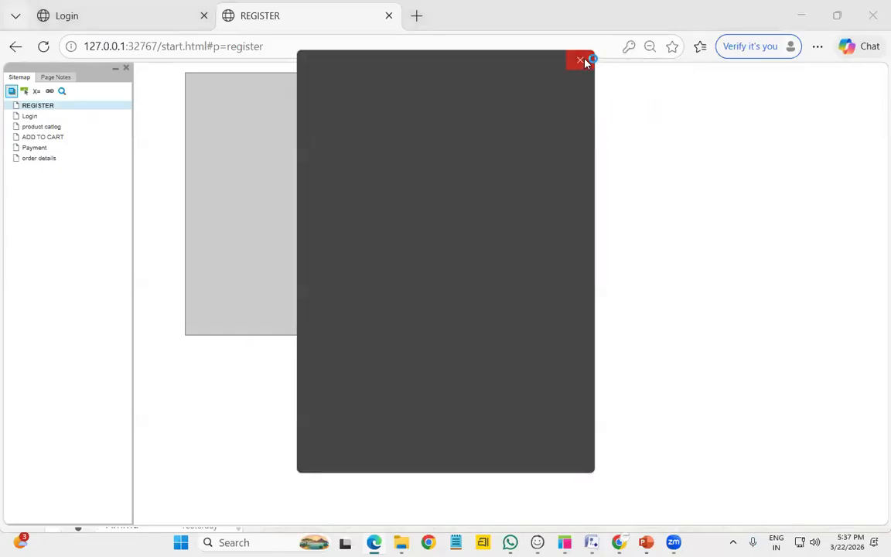
{"action": "left_click", "coordinate": [581, 61]}
{"action": "left_click", "coordinate": [344, 179]}
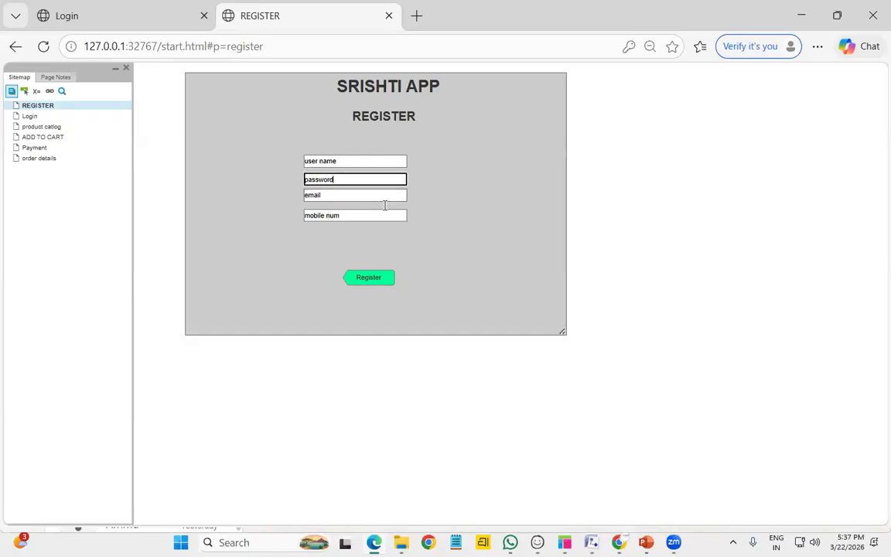
{"action": "type", "text": "uyguyg"}
Revisit Login, return to REGISTER, and decline saving the password
{"action": "left_click", "coordinate": [29, 115]}
{"action": "left_click", "coordinate": [352, 180]}
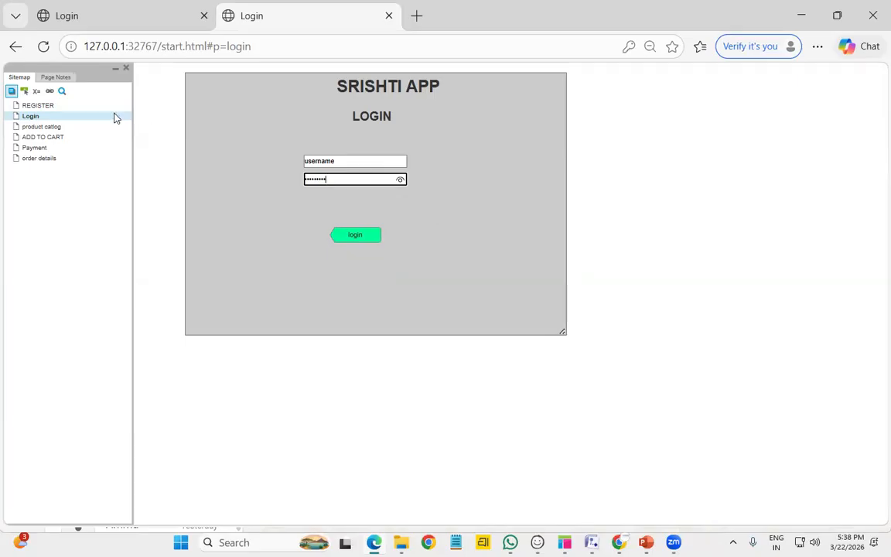
{"action": "left_click", "coordinate": [41, 106]}
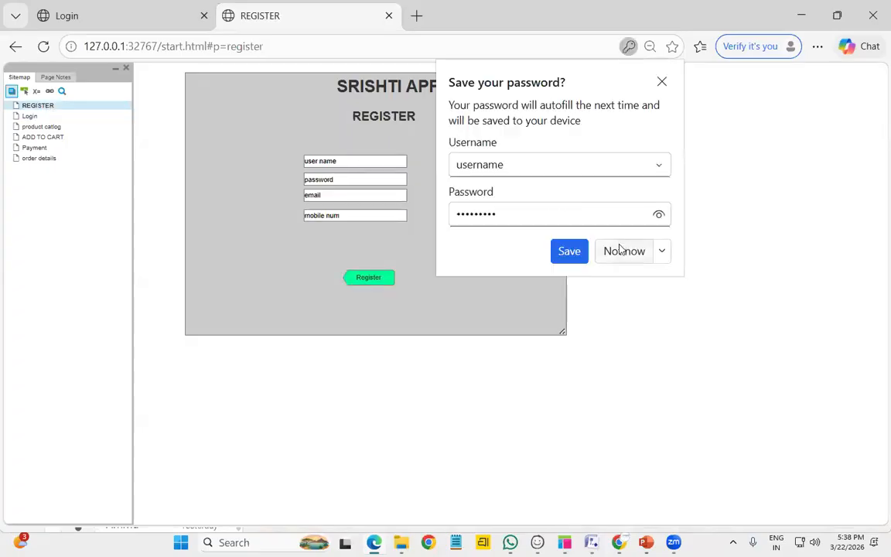
{"action": "left_click", "coordinate": [625, 251]}
Back in Axure, open REGISTER and inspect the user name field's hint and type
{"action": "key", "text": "alt+Tab"}
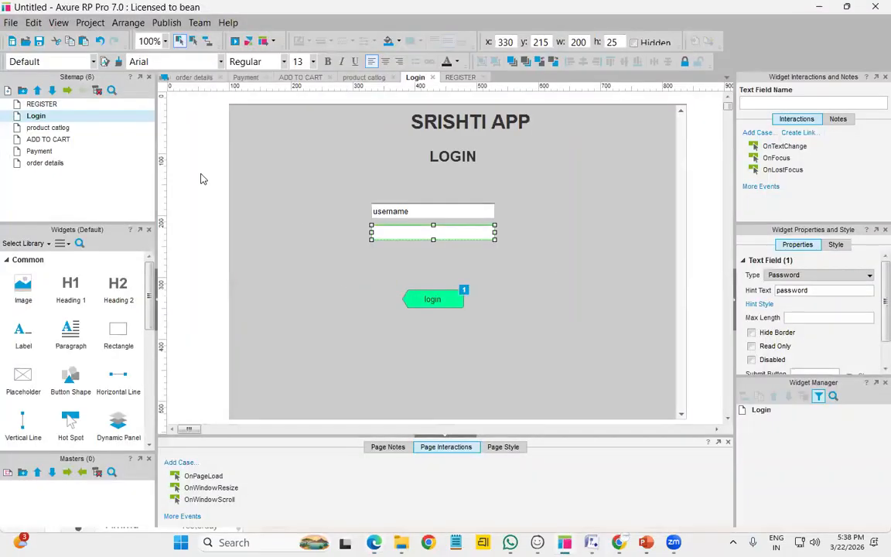
{"action": "double_click", "coordinate": [43, 105]}
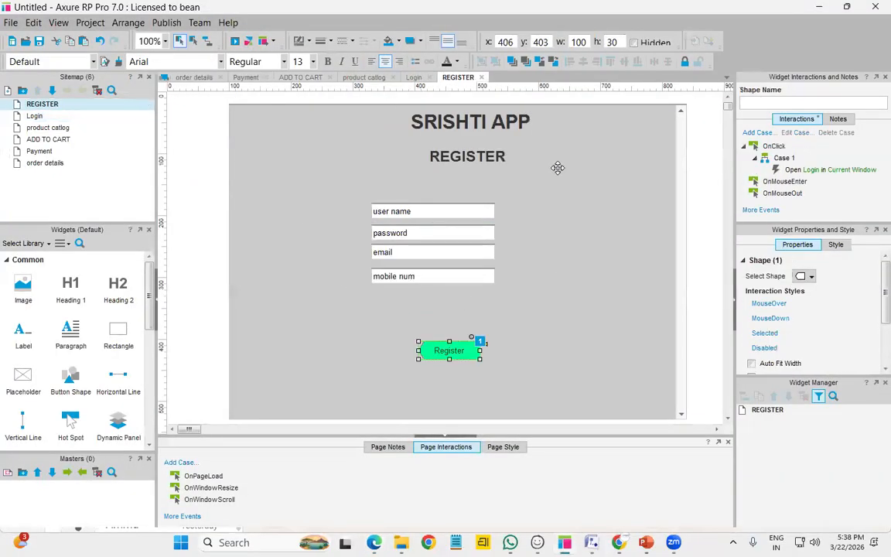
{"action": "left_click", "coordinate": [464, 212]}
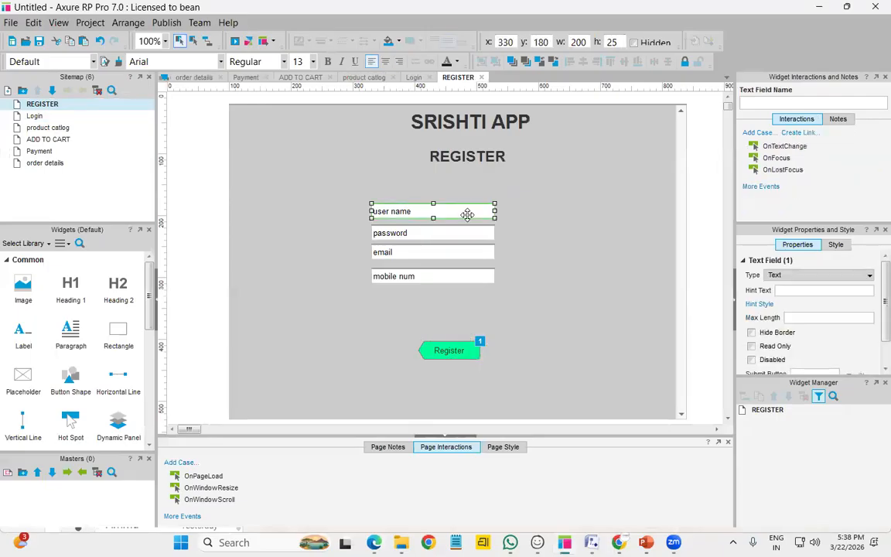
{"action": "left_click", "coordinate": [812, 290]}
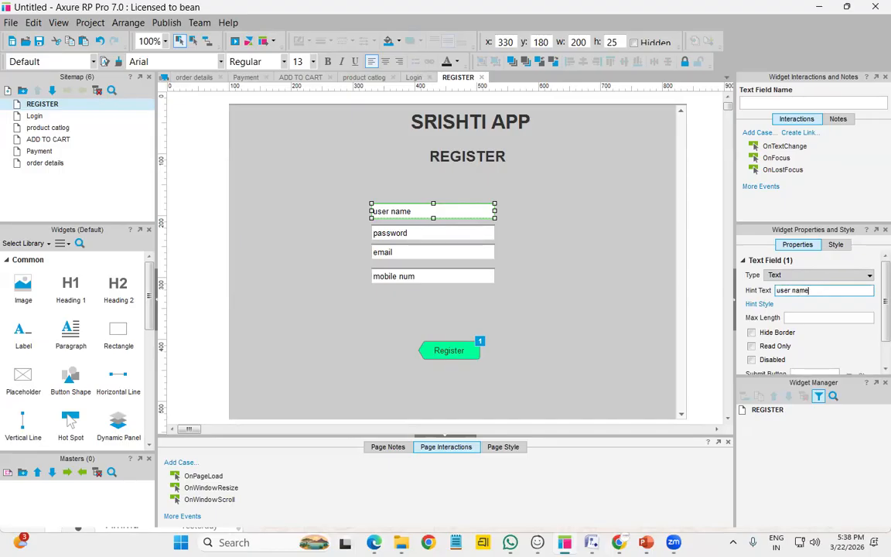
{"action": "left_click", "coordinate": [820, 275]}
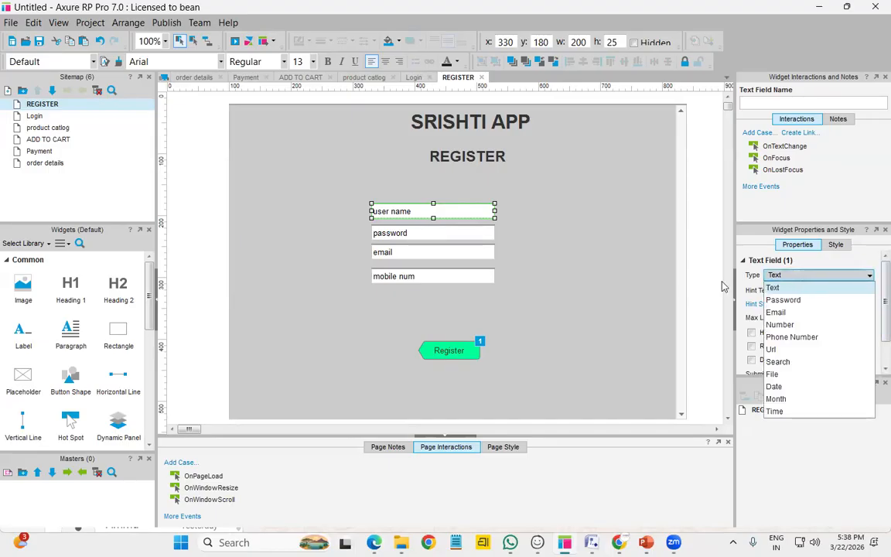
{"action": "left_click", "coordinate": [515, 243]}
Clear the user name and password field text and give password the hint 'password'
{"action": "left_click", "coordinate": [471, 240]}
{"action": "double_click", "coordinate": [469, 238]}
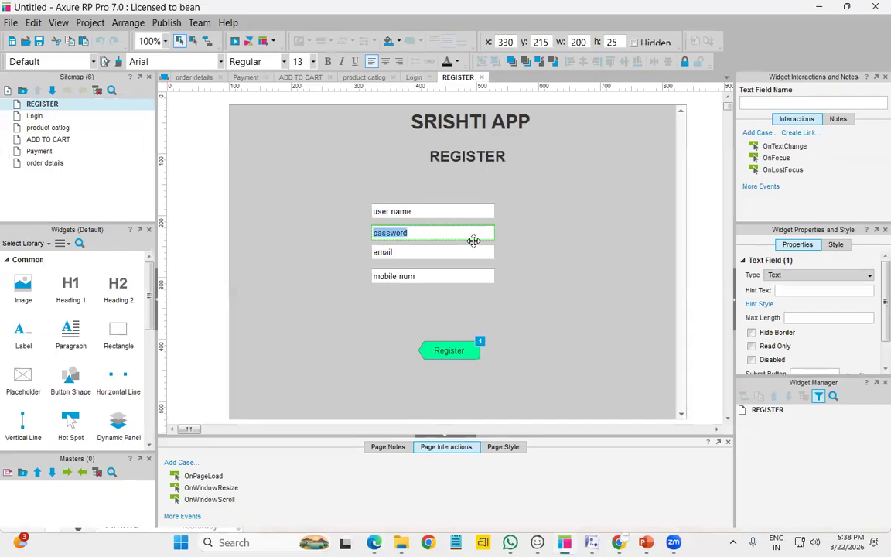
{"action": "key", "text": "BackSpace"}
{"action": "double_click", "coordinate": [446, 208]}
{"action": "key", "text": "BackSpace"}
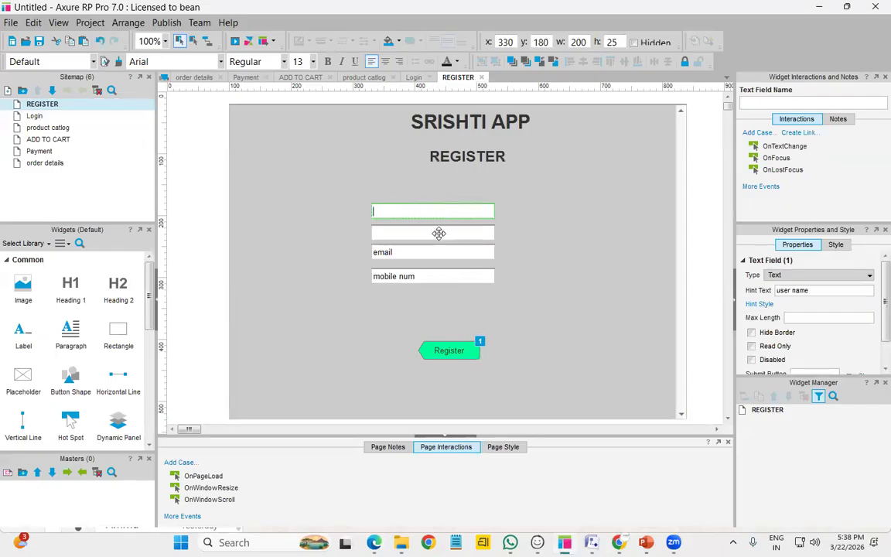
{"action": "left_click", "coordinate": [438, 233]}
{"action": "left_click", "coordinate": [825, 290]}
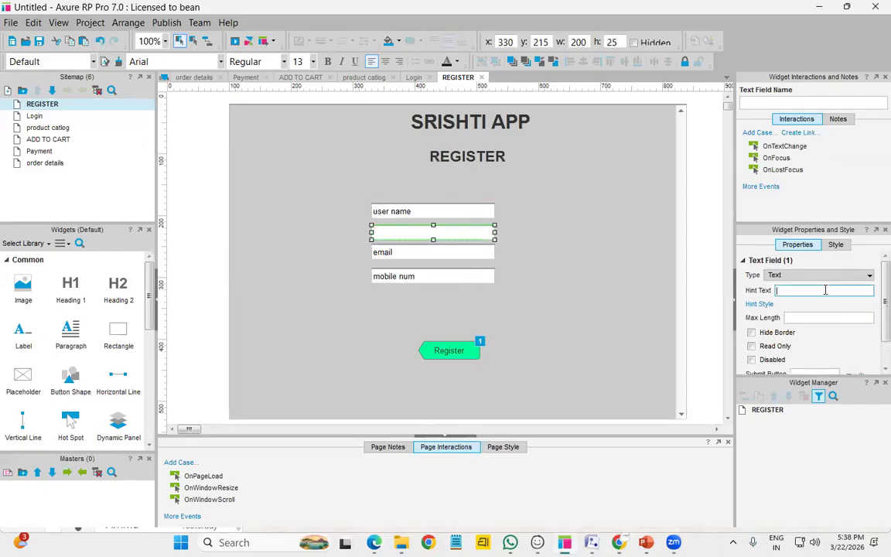
{"action": "type", "text": "password"}
Clear the email field's text and set its Type to Email
{"action": "left_click", "coordinate": [437, 253]}
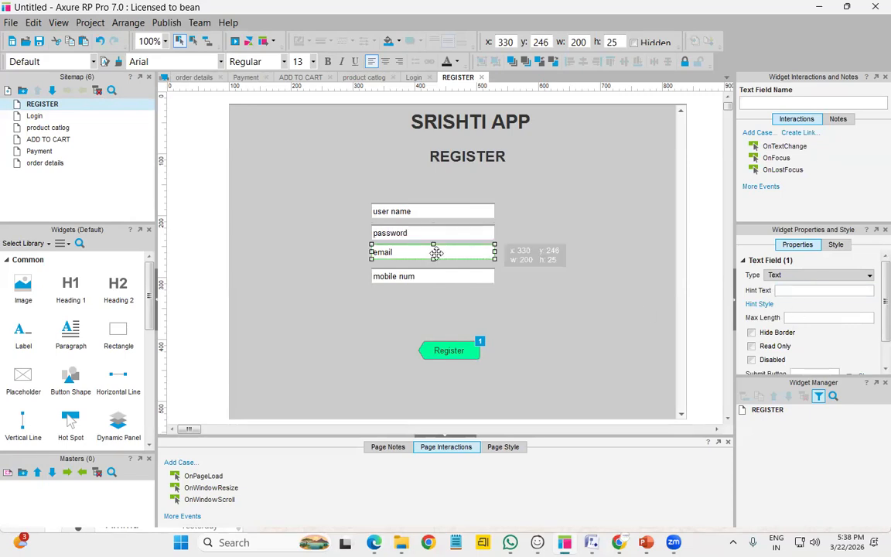
{"action": "double_click", "coordinate": [436, 253]}
{"action": "key", "text": "BackSpace"}
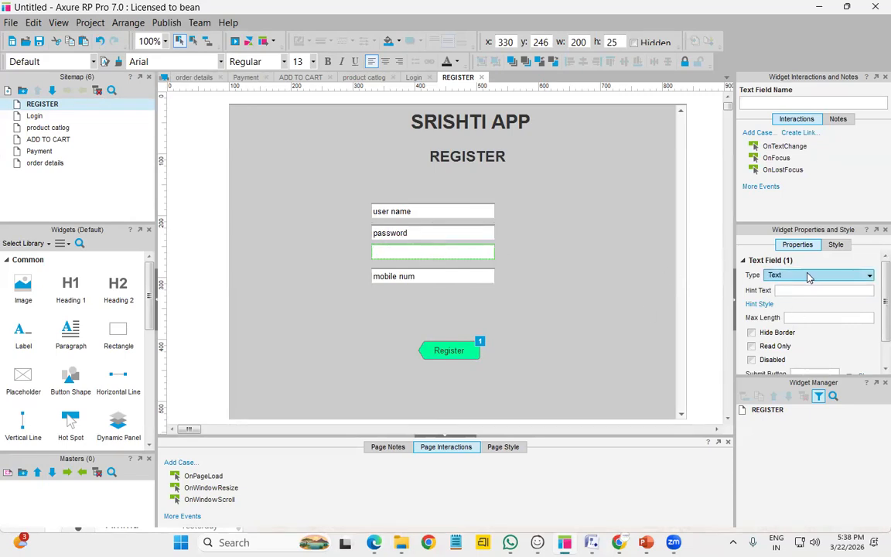
{"action": "left_click", "coordinate": [809, 276]}
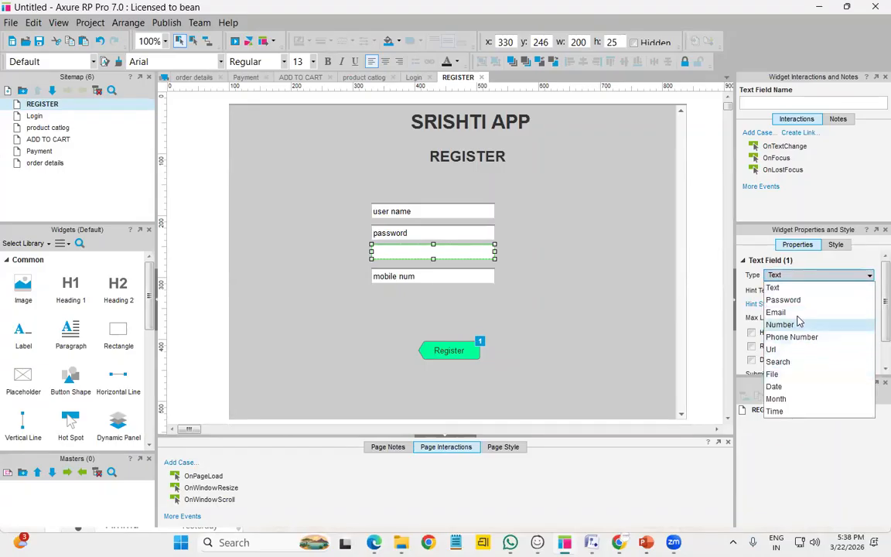
{"action": "left_click", "coordinate": [797, 312]}
{"action": "left_click", "coordinate": [794, 291]}
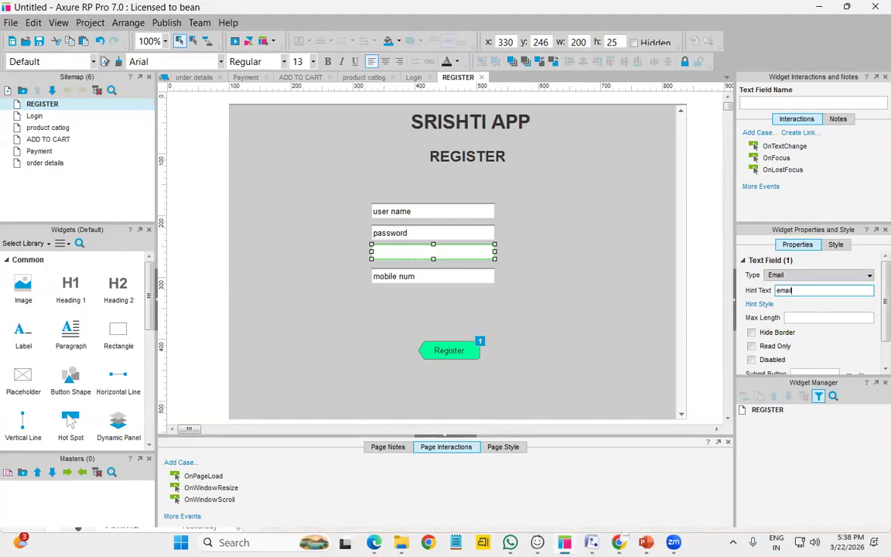
Make the mobile field a Phone Number input with hint text 'M number'
{"action": "left_click", "coordinate": [448, 279]}
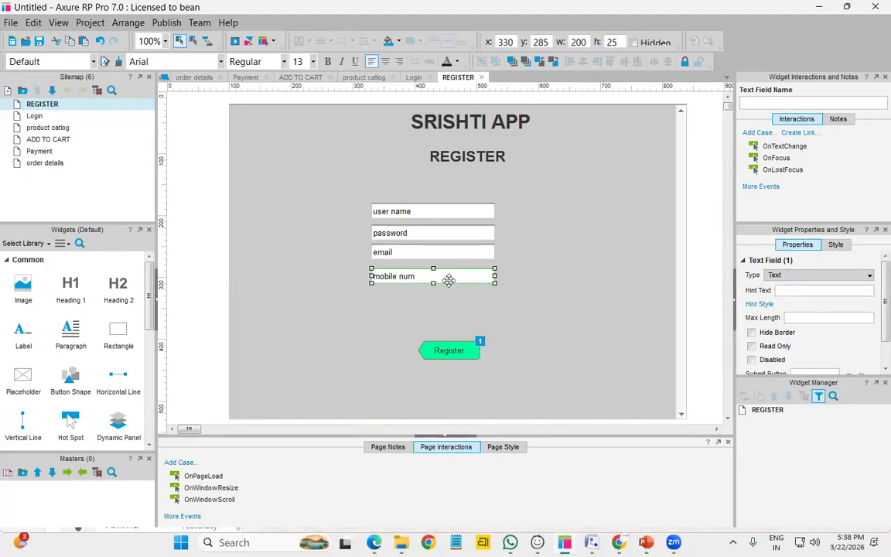
{"action": "double_click", "coordinate": [454, 278]}
{"action": "key", "text": "BackSpace"}
{"action": "left_click", "coordinate": [801, 288]}
{"action": "left_click", "coordinate": [804, 276]}
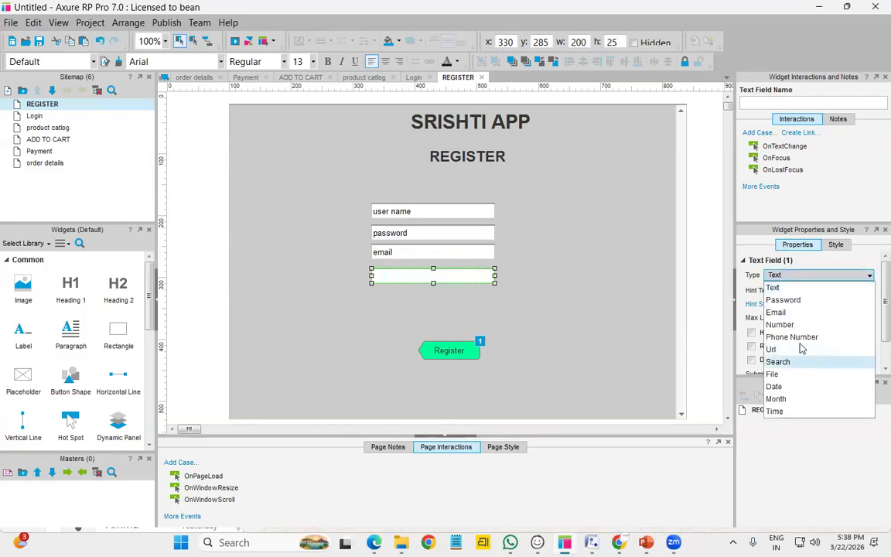
{"action": "left_click", "coordinate": [802, 338]}
{"action": "left_click", "coordinate": [799, 290]}
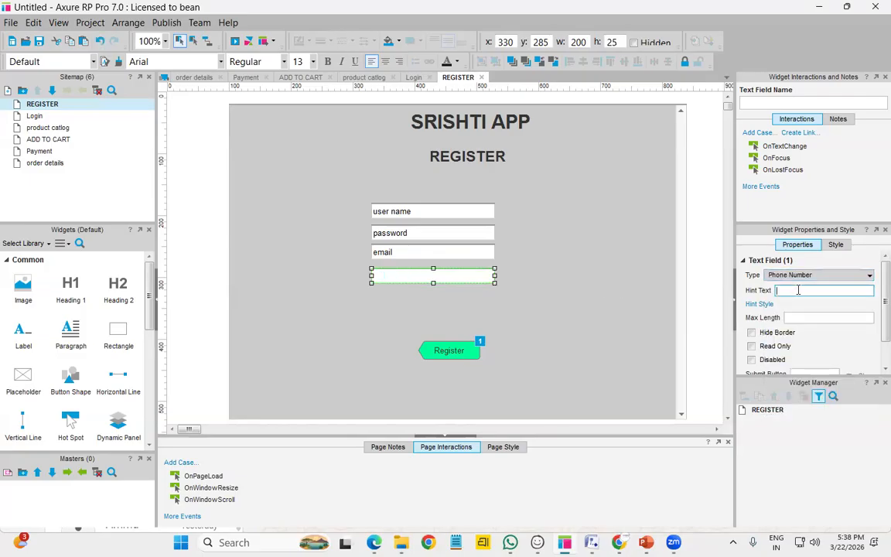
{"action": "type", "text": "number"}
{"action": "key", "text": "Home"}
{"action": "type", "text": "M"}
{"action": "left_click", "coordinate": [606, 295]}
Preview and fill the Register form's mobile, email and password, then submit it
{"action": "left_click", "coordinate": [232, 43]}
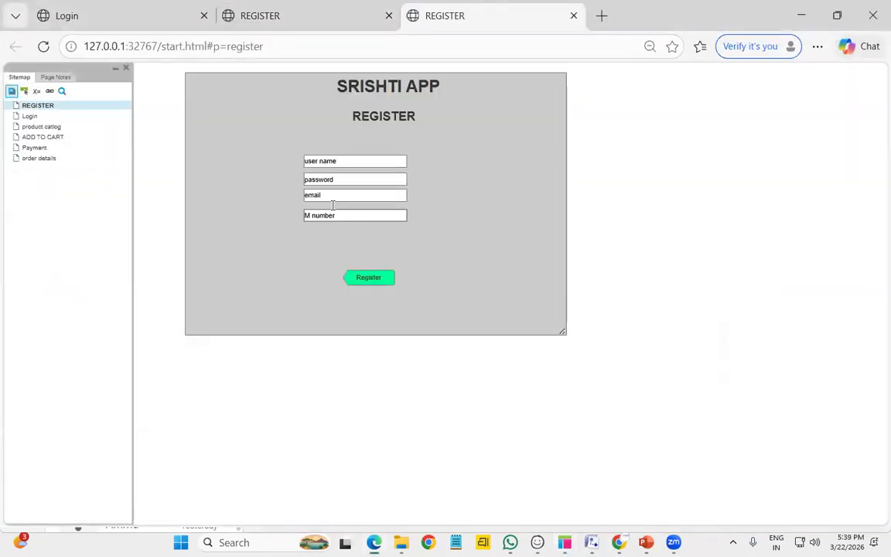
{"action": "left_click", "coordinate": [350, 216]}
{"action": "key", "text": "BackSpace"}
{"action": "key", "text": "BackSpace"}
{"action": "key", "text": "BackSpace"}
{"action": "key", "text": "BackSpace"}
{"action": "key", "text": "BackSpace"}
{"action": "key", "text": "BackSpace"}
{"action": "key", "text": "BackSpace"}
{"action": "key", "text": "BackSpace"}
{"action": "key", "text": "BackSpace"}
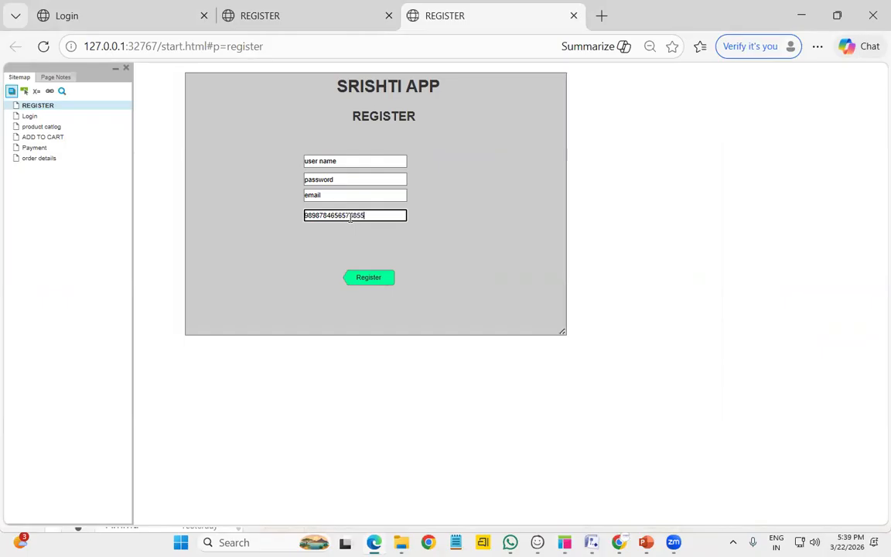
{"action": "double_click", "coordinate": [343, 195]}
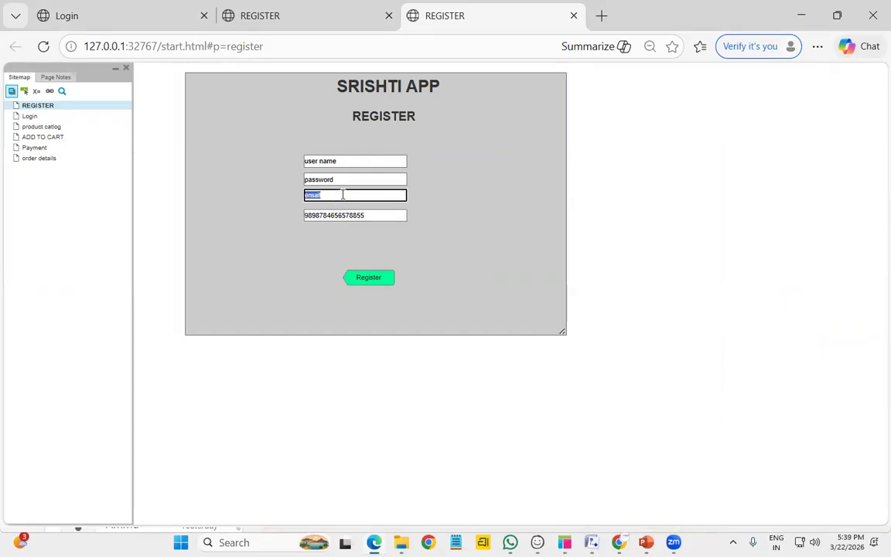
{"action": "type", "text": "gudyguy"}
{"action": "left_click", "coordinate": [345, 178]}
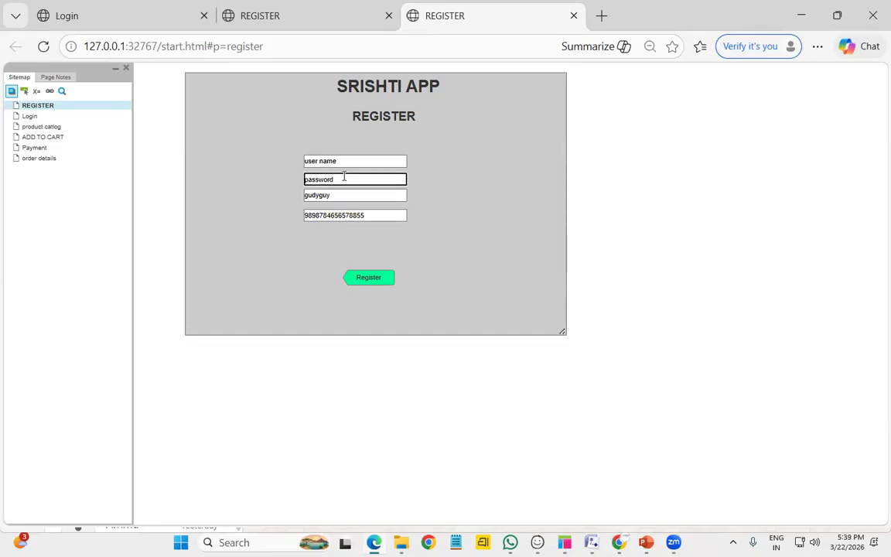
{"action": "type", "text": "ddfdffg"}
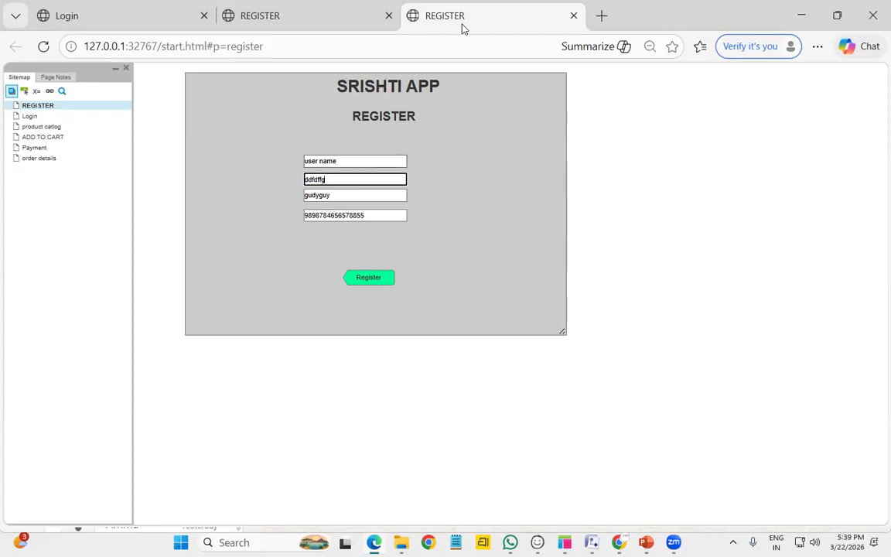
{"action": "left_click", "coordinate": [348, 160]}
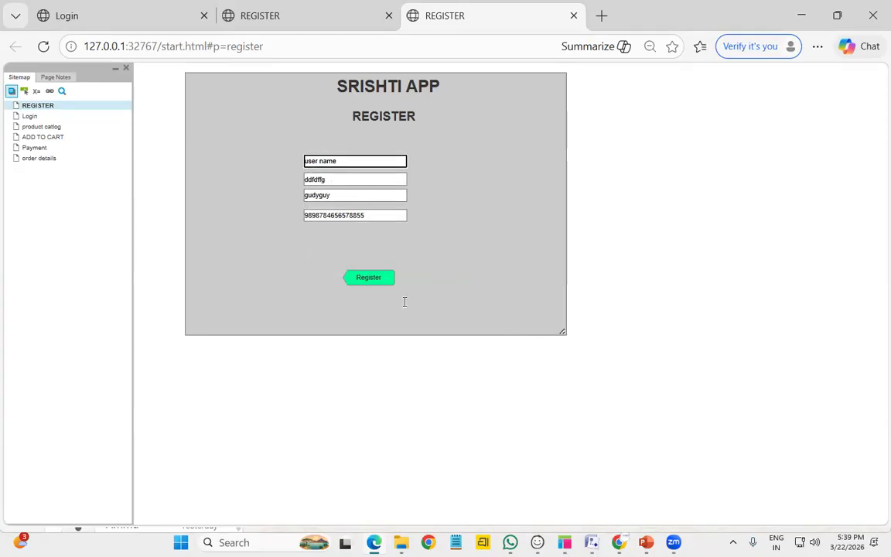
{"action": "left_click", "coordinate": [367, 279]}
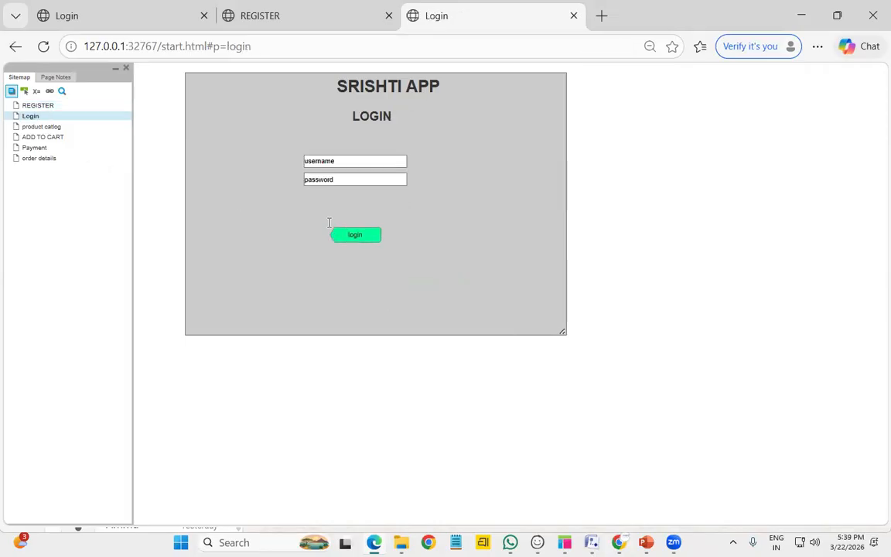
Log in with a username and password, dismiss the save-password offer, and return to Axure
{"action": "left_click", "coordinate": [345, 158]}
{"action": "type", "text": "vishnu"}
{"action": "left_click", "coordinate": [355, 179]}
{"action": "type", "text": "123456789"}
{"action": "left_click", "coordinate": [400, 182]}
{"action": "left_click", "coordinate": [368, 239]}
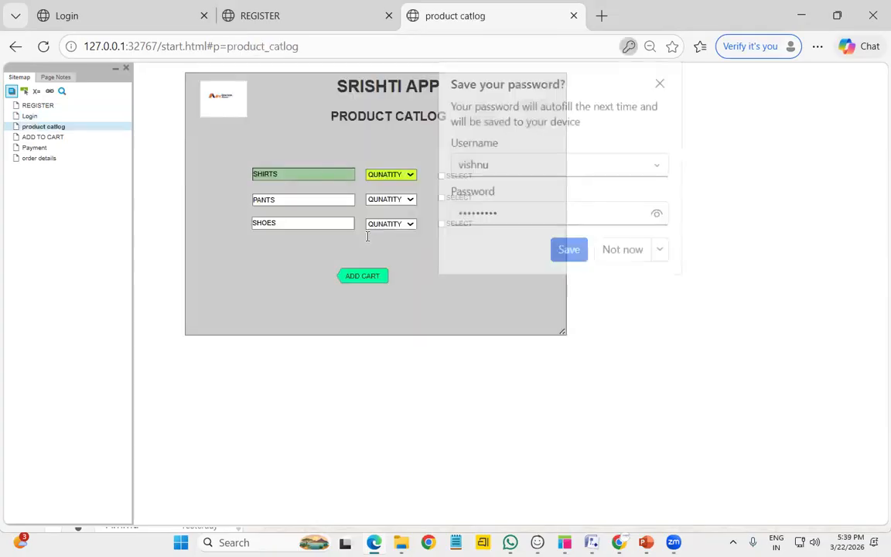
{"action": "left_click", "coordinate": [628, 254]}
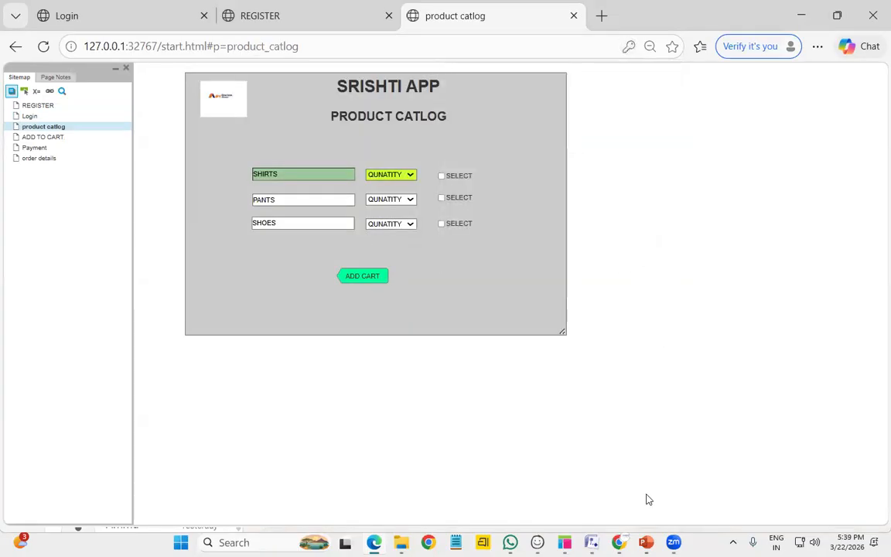
{"action": "left_click", "coordinate": [801, 15]}
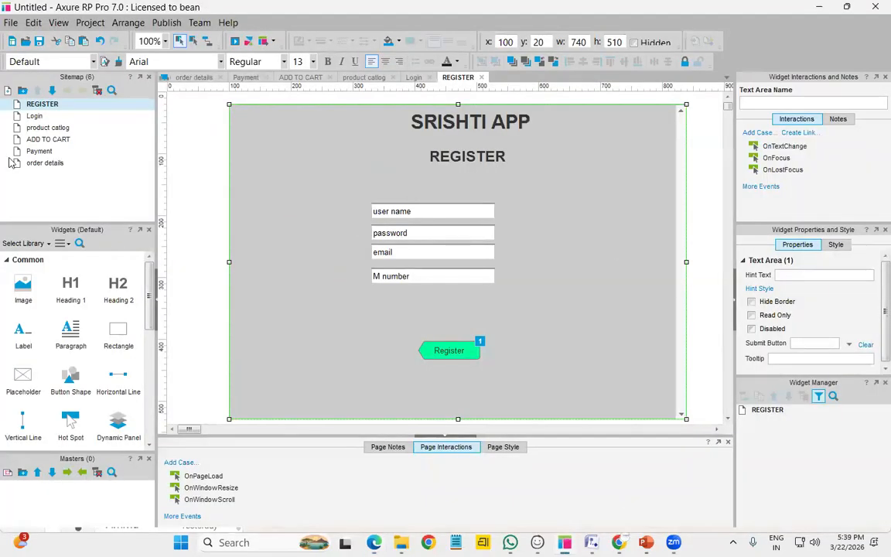
Set the REGISTER page's password field Type to Password so its input is masked
{"action": "left_click", "coordinate": [449, 234]}
{"action": "left_click", "coordinate": [809, 276]}
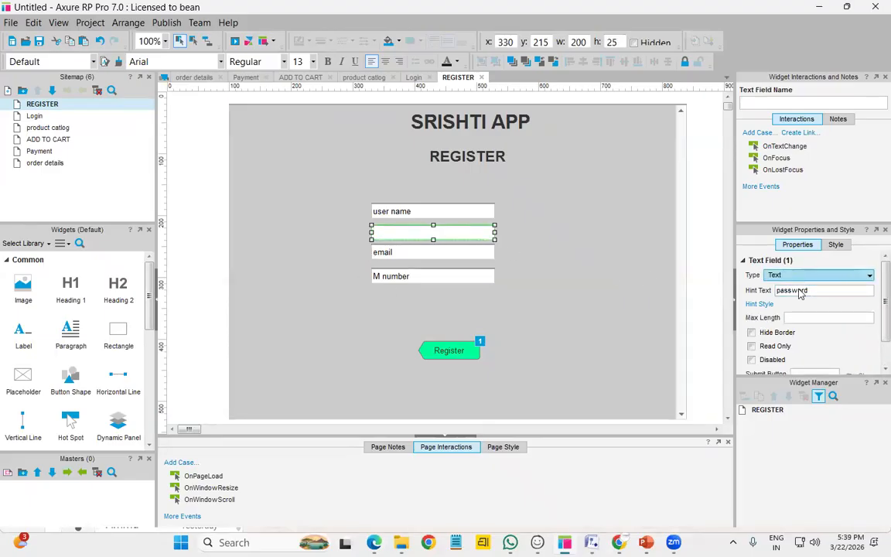
{"action": "left_click", "coordinate": [783, 300]}
Open the Login page and select its login button to inspect its click case
{"action": "left_click", "coordinate": [614, 253]}
{"action": "double_click", "coordinate": [34, 116]}
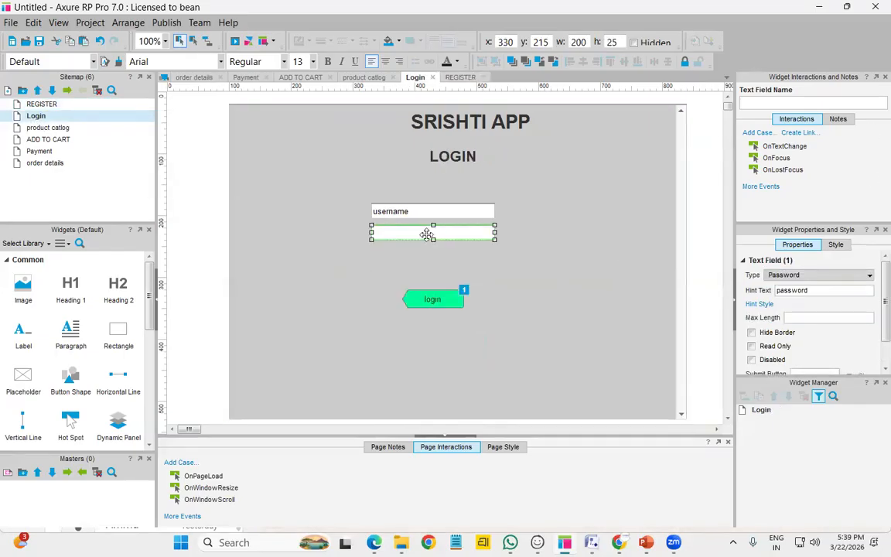
{"action": "left_click", "coordinate": [438, 302]}
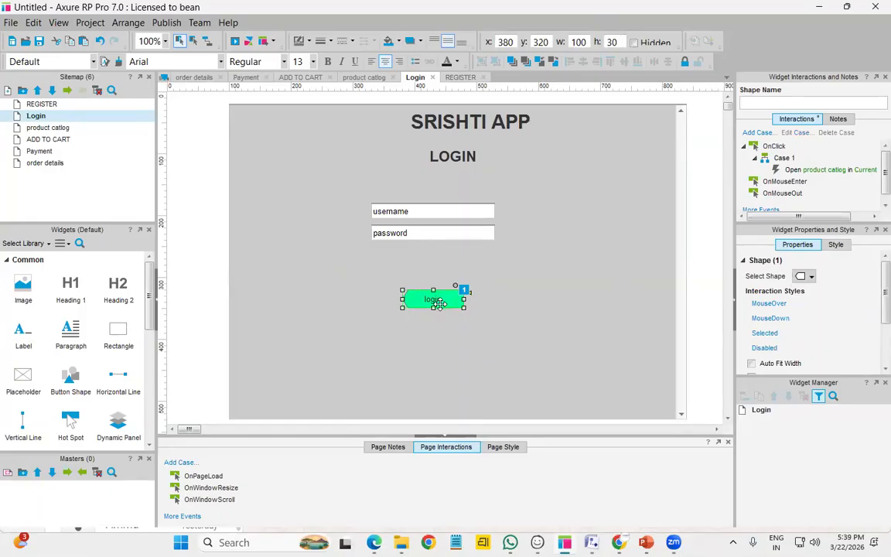
{"action": "double_click", "coordinate": [794, 160]}
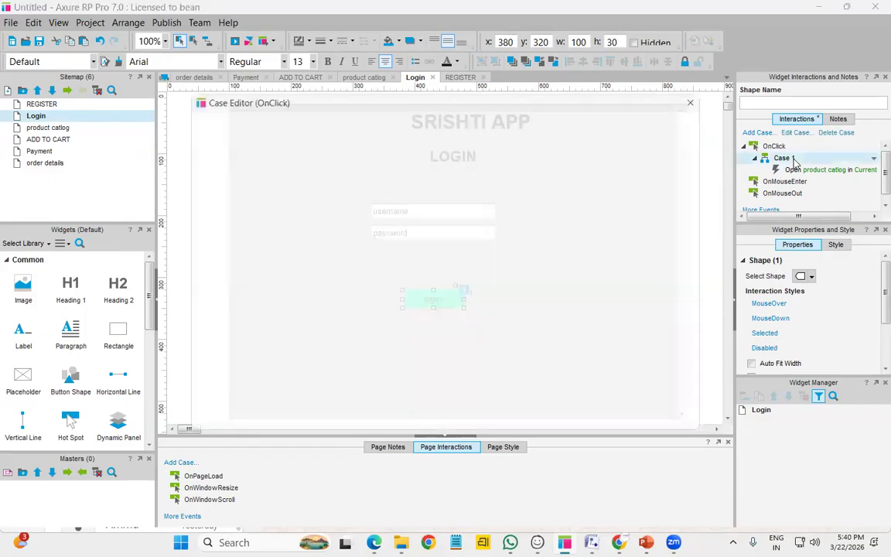
{"action": "left_click", "coordinate": [430, 164]}
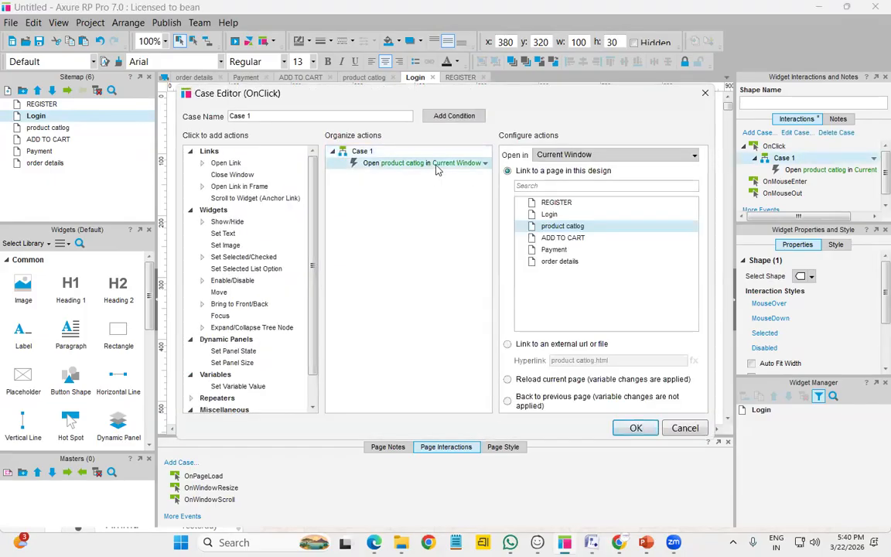
{"action": "left_click", "coordinate": [379, 151]}
{"action": "double_click", "coordinate": [379, 152]}
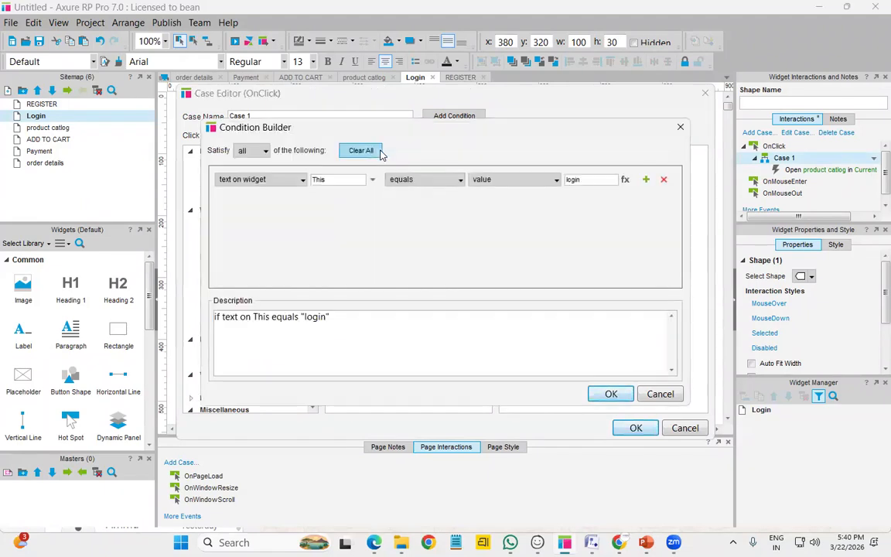
{"action": "left_click", "coordinate": [293, 183]}
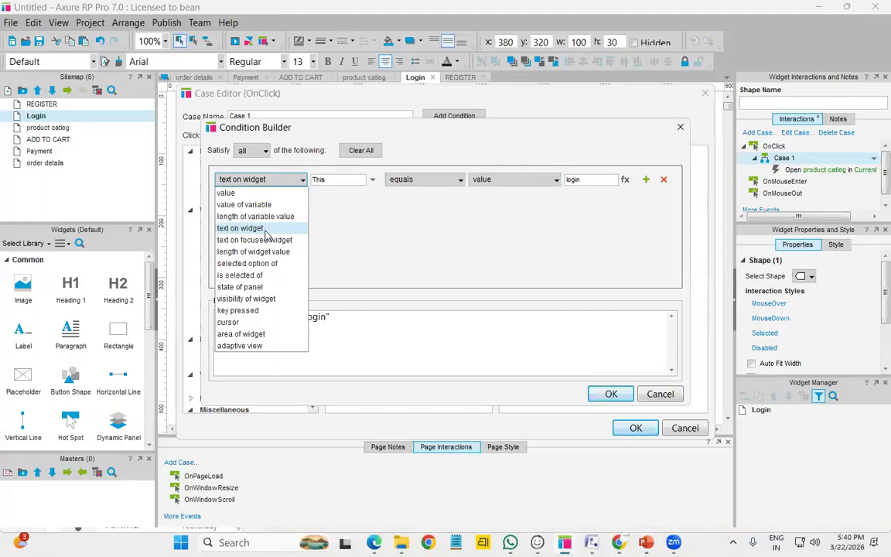
{"action": "left_click", "coordinate": [392, 228]}
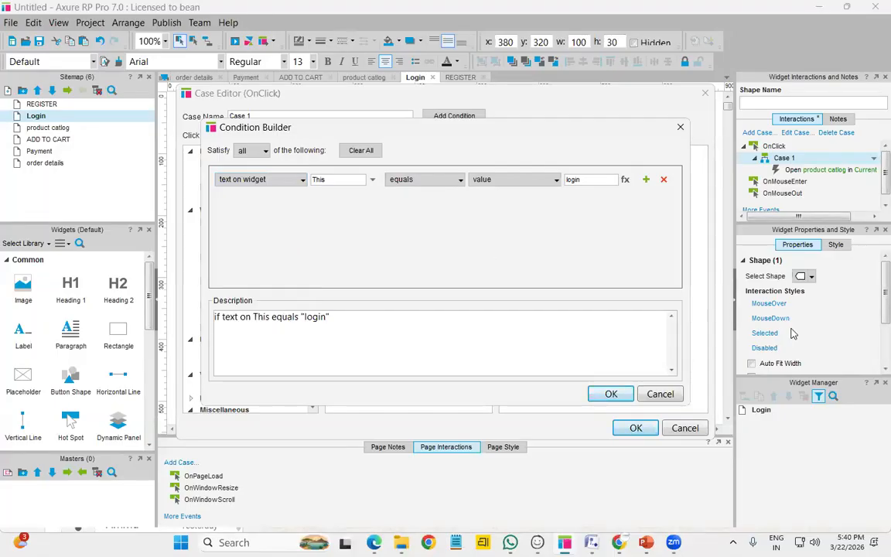
{"action": "left_click", "coordinate": [662, 393]}
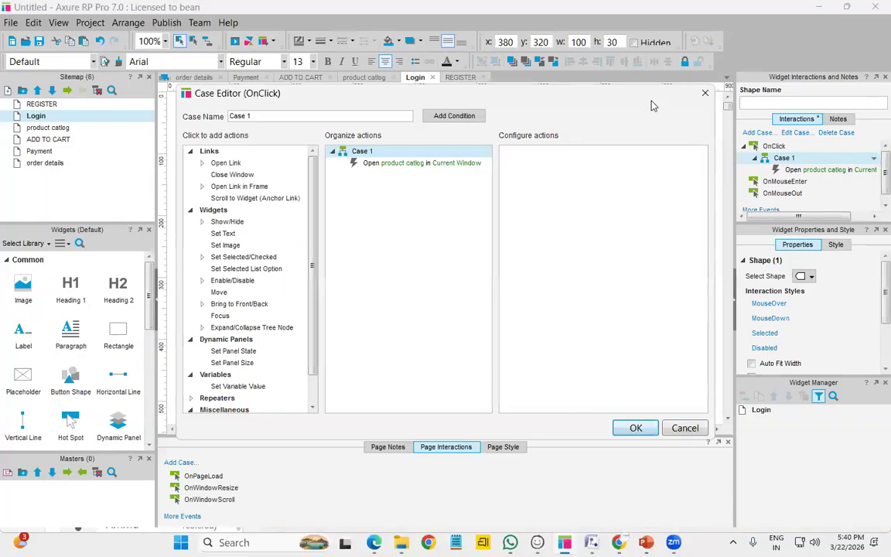
{"action": "left_click", "coordinate": [704, 94]}
Name the Login page's username text field 'username'
{"action": "left_click", "coordinate": [431, 216]}
{"action": "left_click", "coordinate": [768, 103]}
{"action": "type", "text": "u"}
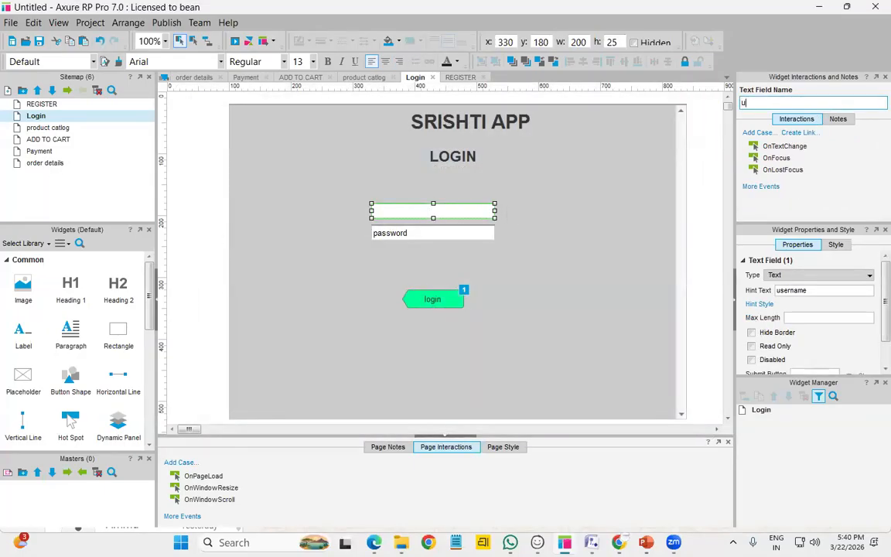
{"action": "type", "text": "sername"}
{"action": "left_click", "coordinate": [412, 249]}
Start naming the password text field 'password', then select the login button
{"action": "left_click", "coordinate": [483, 233]}
{"action": "left_click", "coordinate": [757, 102]}
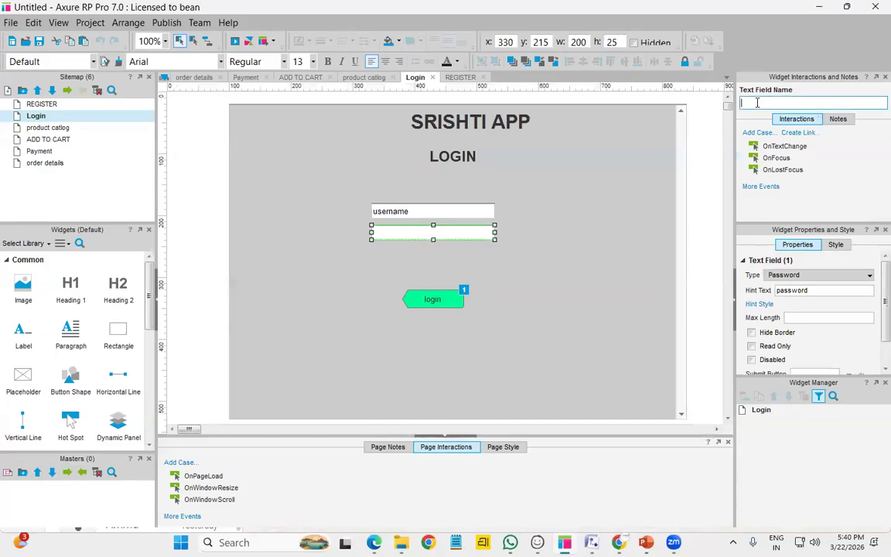
{"action": "type", "text": "password"}
{"action": "left_click", "coordinate": [542, 281]}
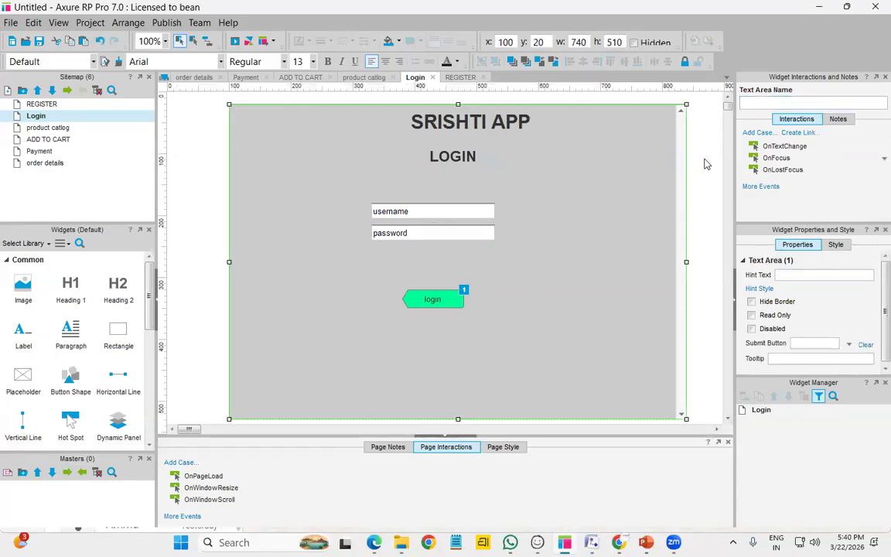
{"action": "left_click", "coordinate": [432, 299]}
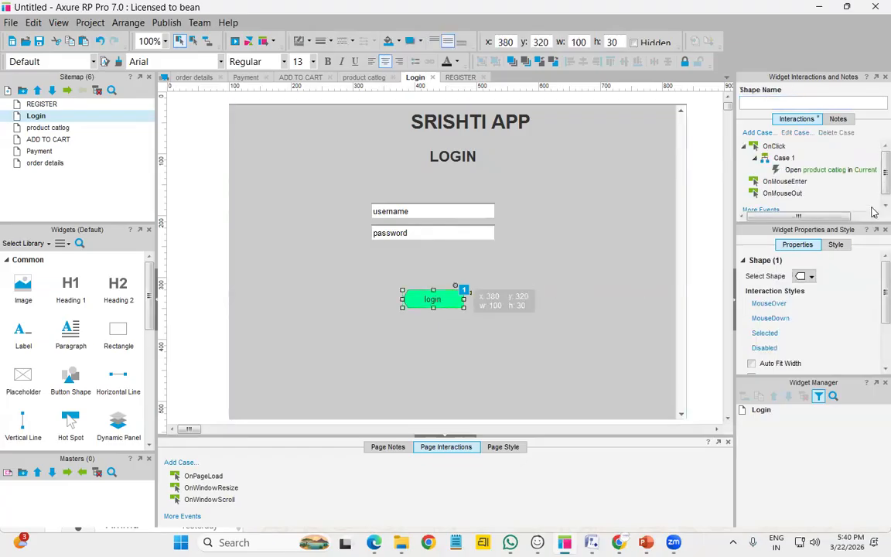
Add a condition to the login case requiring the username field's text to equal the required username
{"action": "double_click", "coordinate": [781, 160]}
{"action": "double_click", "coordinate": [362, 152]}
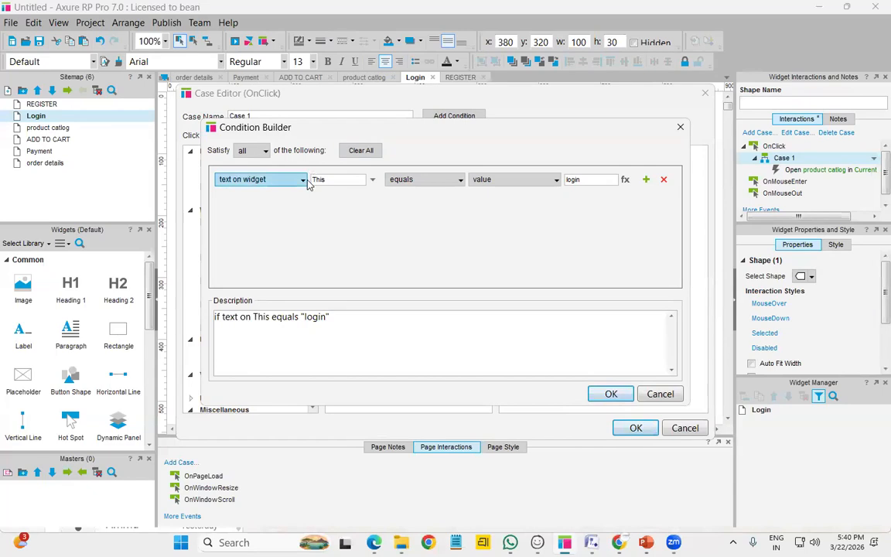
{"action": "left_click", "coordinate": [372, 180]}
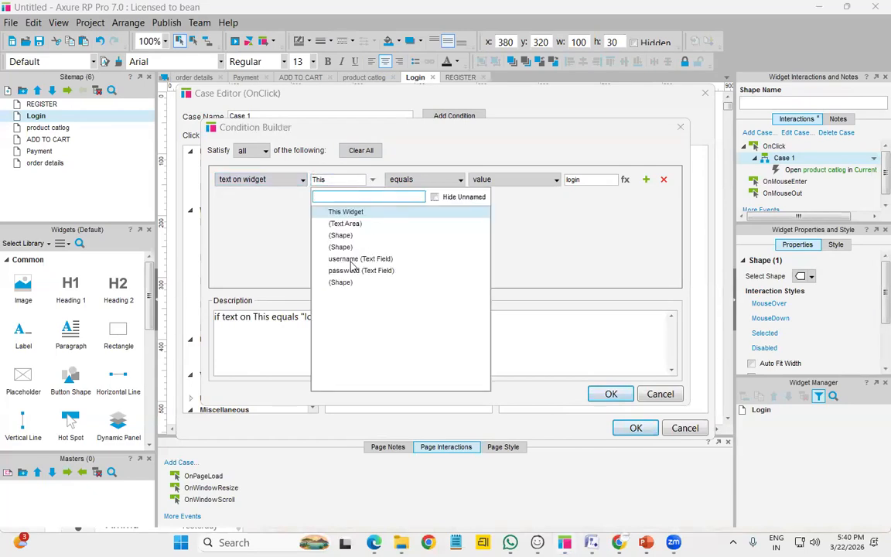
{"action": "left_click", "coordinate": [352, 260]}
{"action": "left_click", "coordinate": [586, 180]}
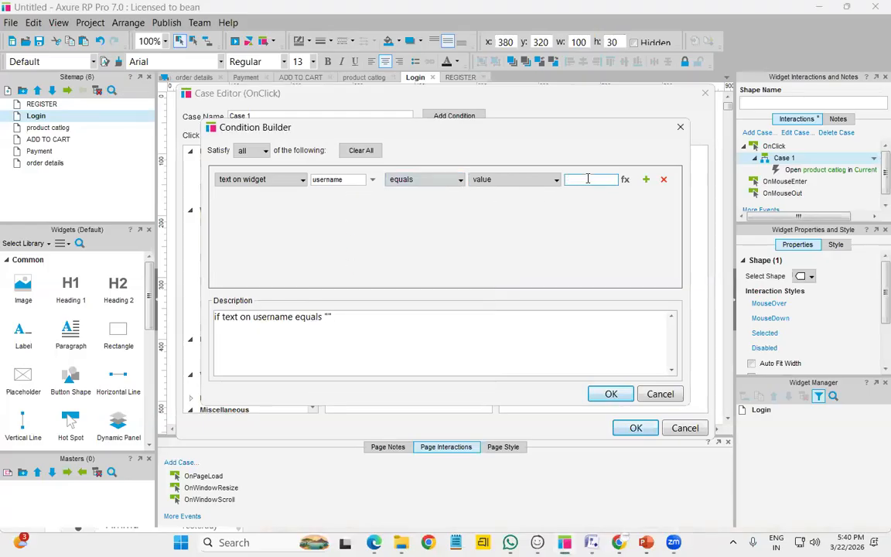
{"action": "type", "text": "Srishti"}
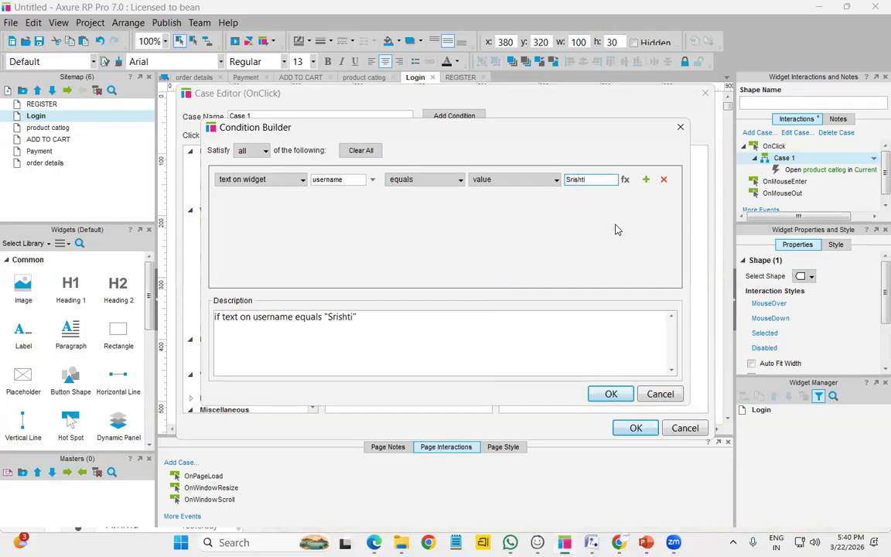
Add a second condition matching the password field to the required password, save the case, and preview
{"action": "left_click", "coordinate": [647, 180]}
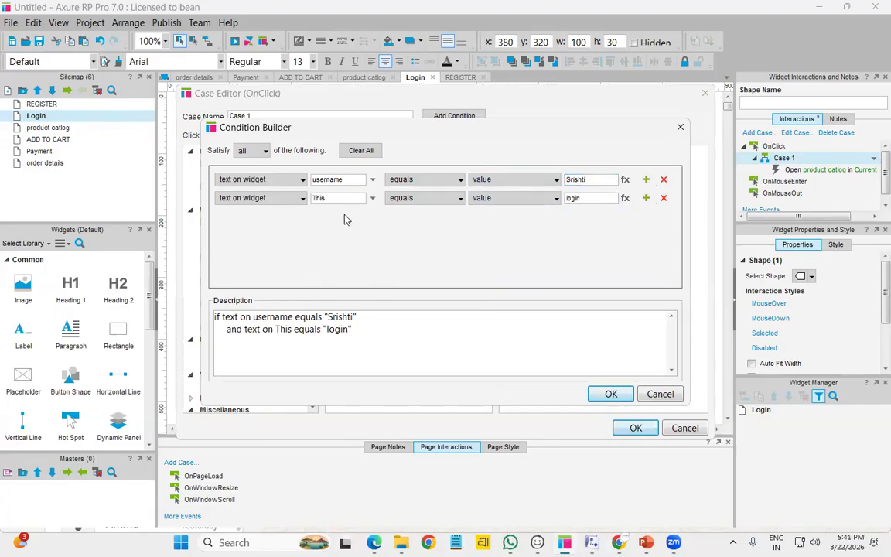
{"action": "left_click", "coordinate": [374, 199]}
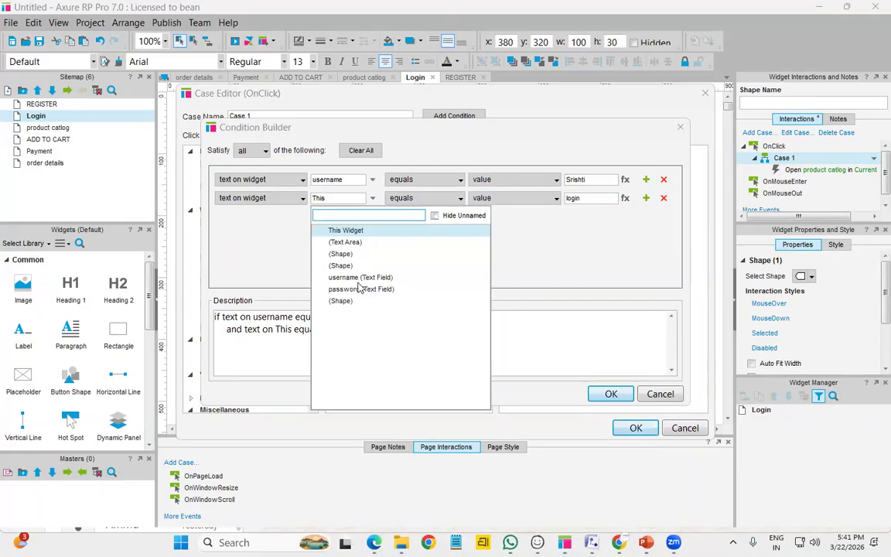
{"action": "left_click", "coordinate": [327, 286]}
{"action": "left_click", "coordinate": [586, 198]}
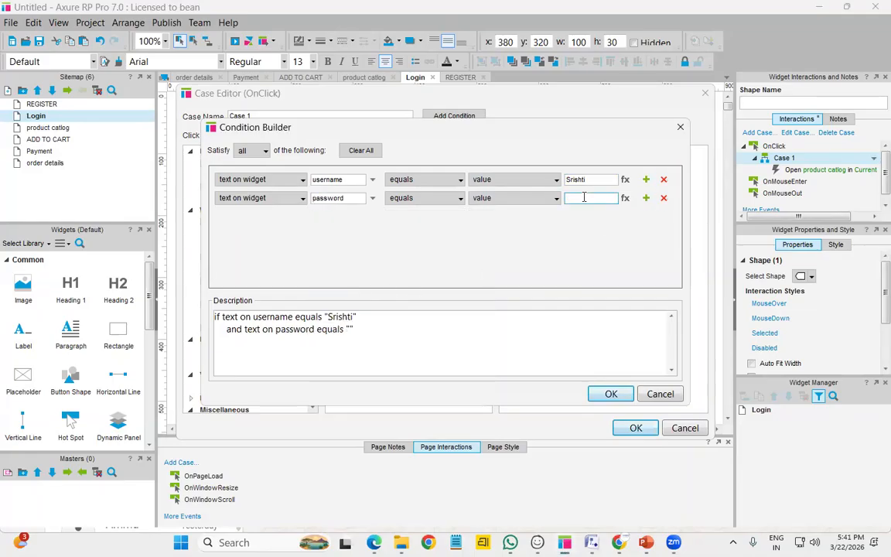
{"action": "type", "text": "srishti"}
{"action": "key", "text": "BackSpace"}
{"action": "key", "text": "BackSpace"}
{"action": "key", "text": "BackSpace"}
{"action": "key", "text": "BackSpace"}
{"action": "key", "text": "BackSpace"}
{"action": "key", "text": "BackSpace"}
{"action": "key", "text": "BackSpace"}
{"action": "type", "text": "S@1234"}
{"action": "left_click", "coordinate": [611, 396]}
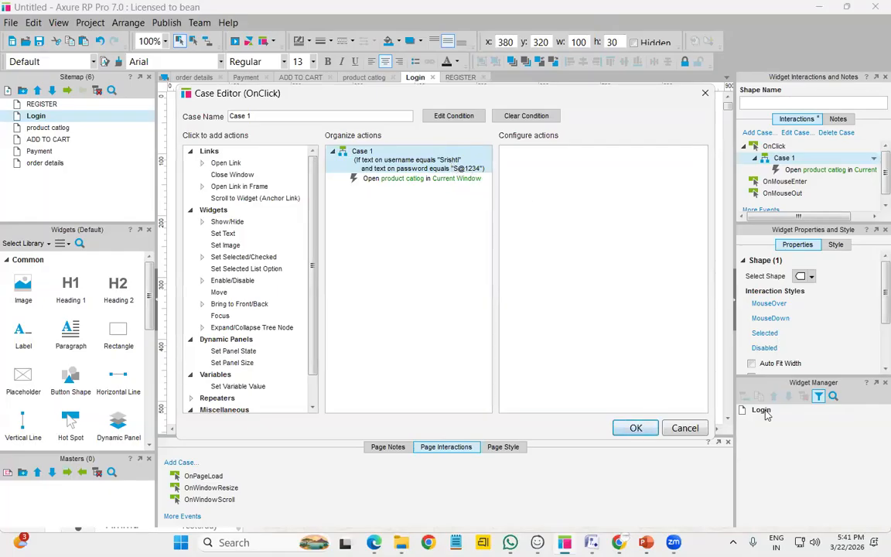
{"action": "left_click", "coordinate": [636, 428]}
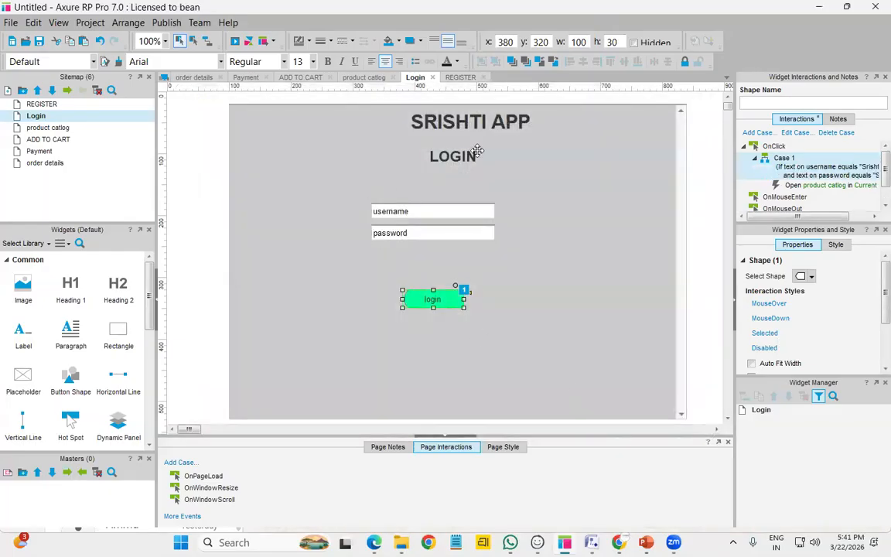
{"action": "left_click", "coordinate": [235, 41]}
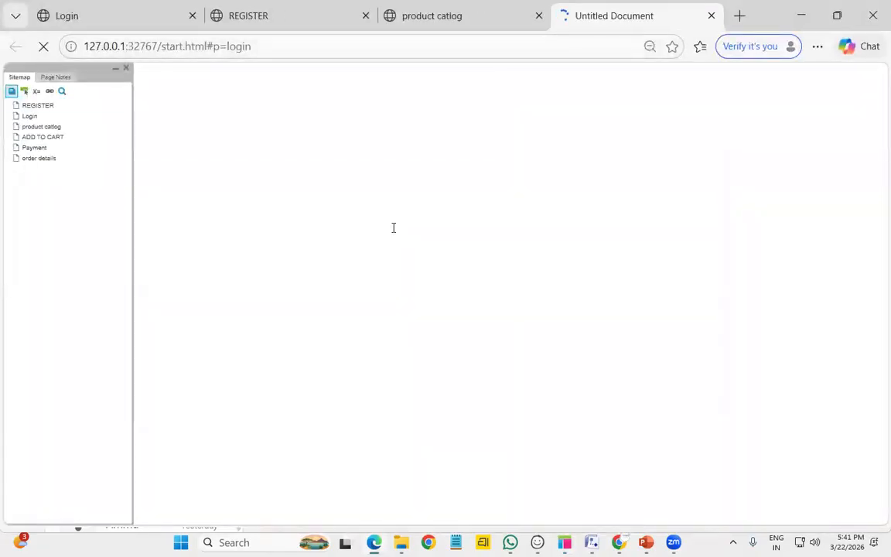
Try logging in with an all-lowercase username and the password, which fails
{"action": "left_click", "coordinate": [362, 163]}
{"action": "type", "text": "shtishti"}
{"action": "left_click", "coordinate": [366, 181]}
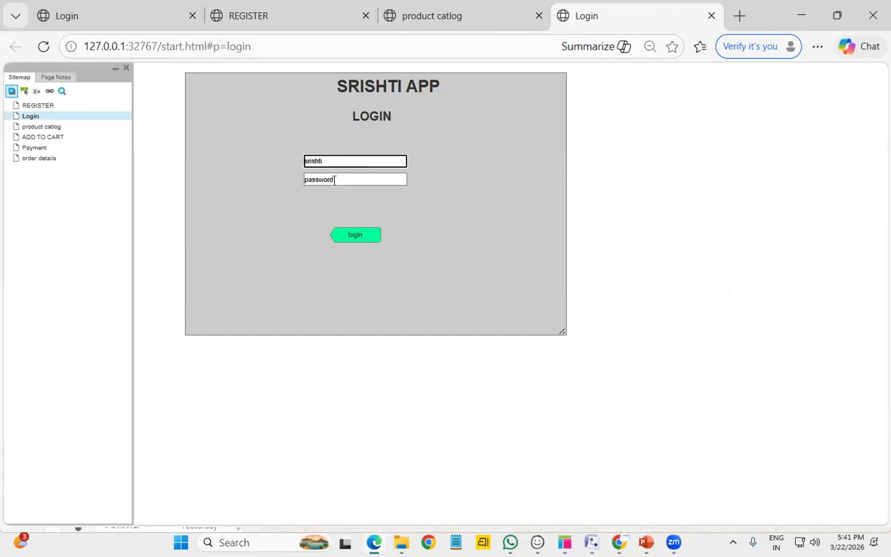
{"action": "type", "text": "•"}
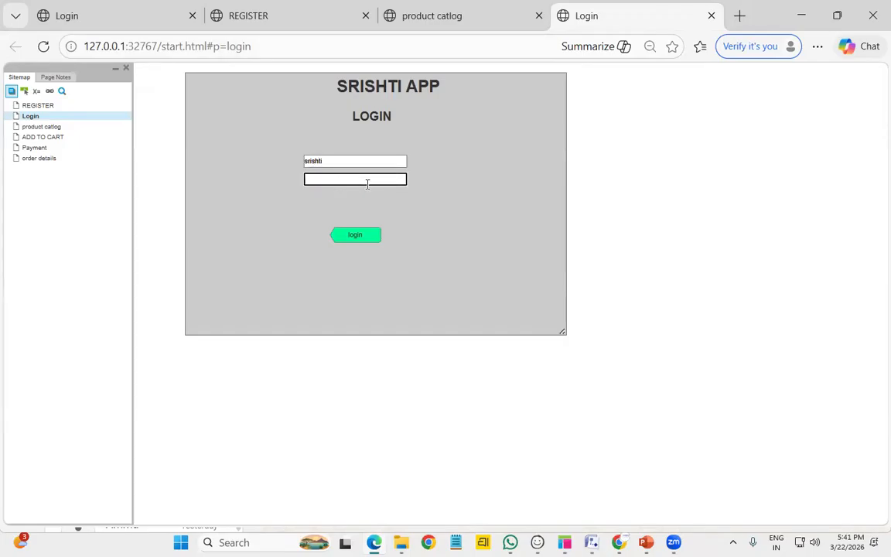
{"action": "type", "text": "••••"}
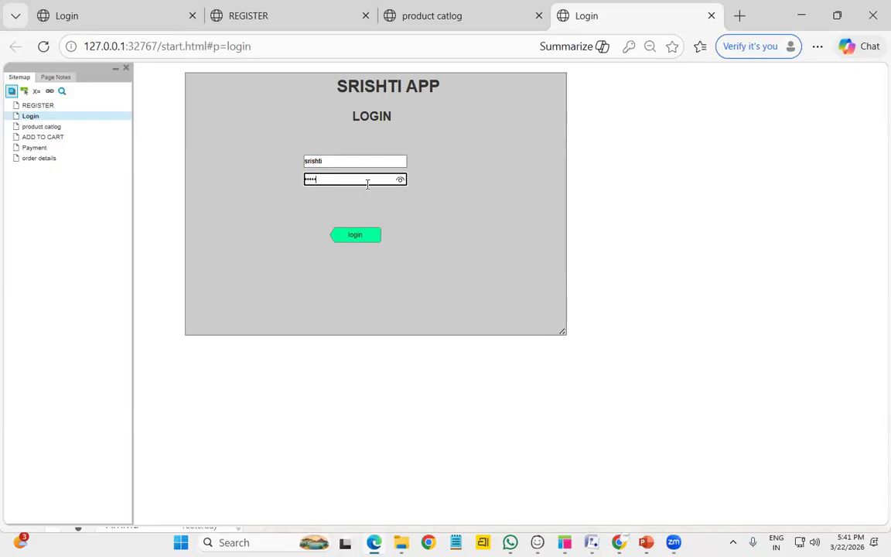
{"action": "left_click", "coordinate": [352, 239]}
Capitalise the username's first letter, log in successfully, and decline saving the password
{"action": "left_click", "coordinate": [337, 158]}
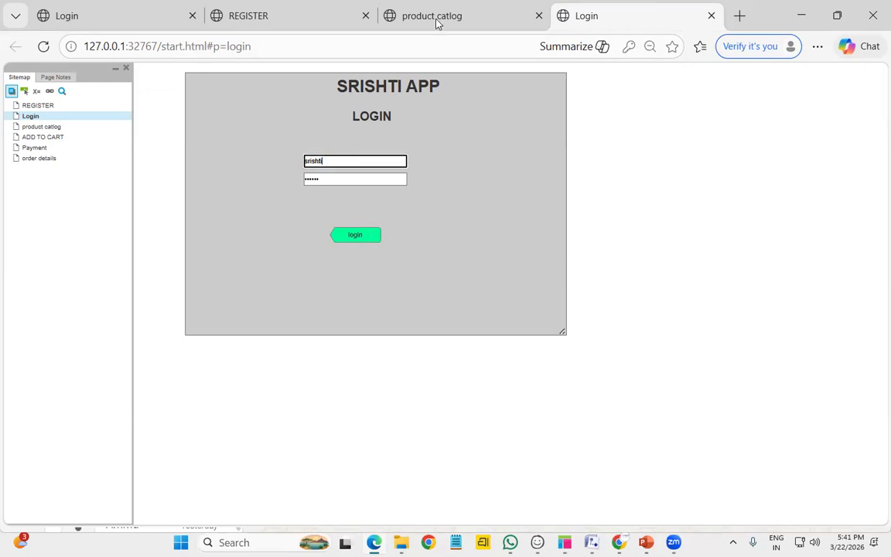
{"action": "left_click", "coordinate": [566, 541]}
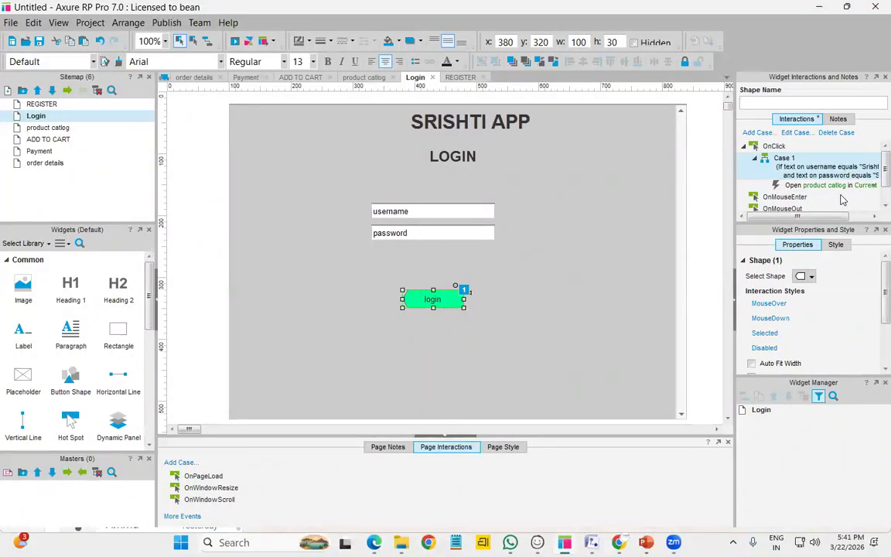
{"action": "left_click_drag", "start_coordinate": [834, 218], "coordinate": [844, 217]}
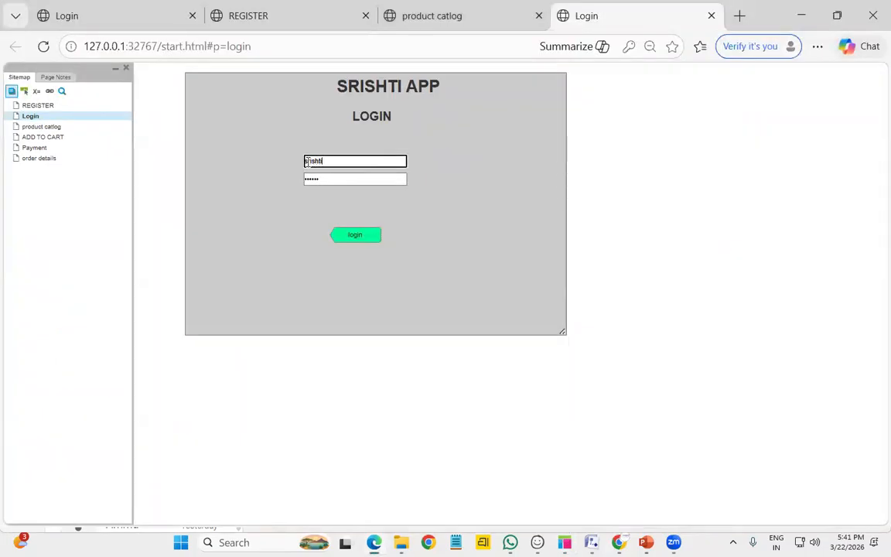
{"action": "key", "text": "BackSpace"}
{"action": "type", "text": "S"}
{"action": "left_click", "coordinate": [353, 236]}
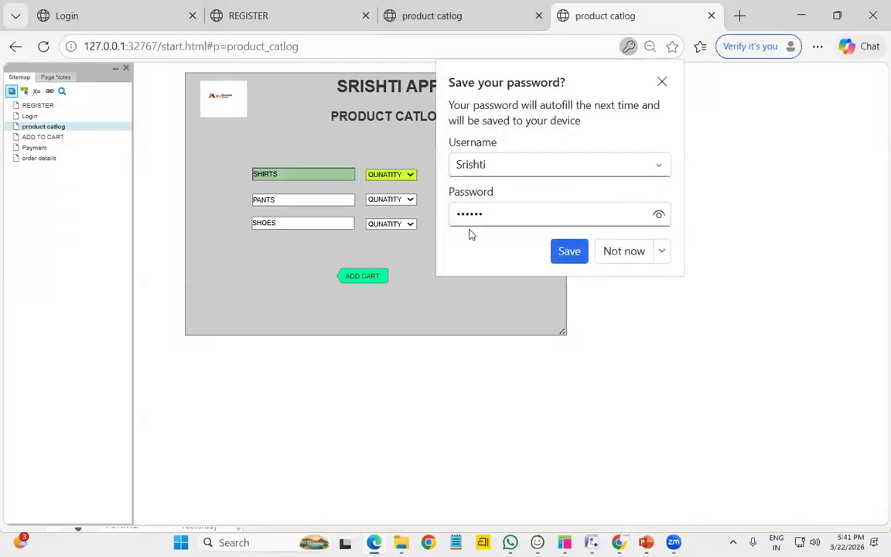
{"action": "left_click", "coordinate": [619, 251]}
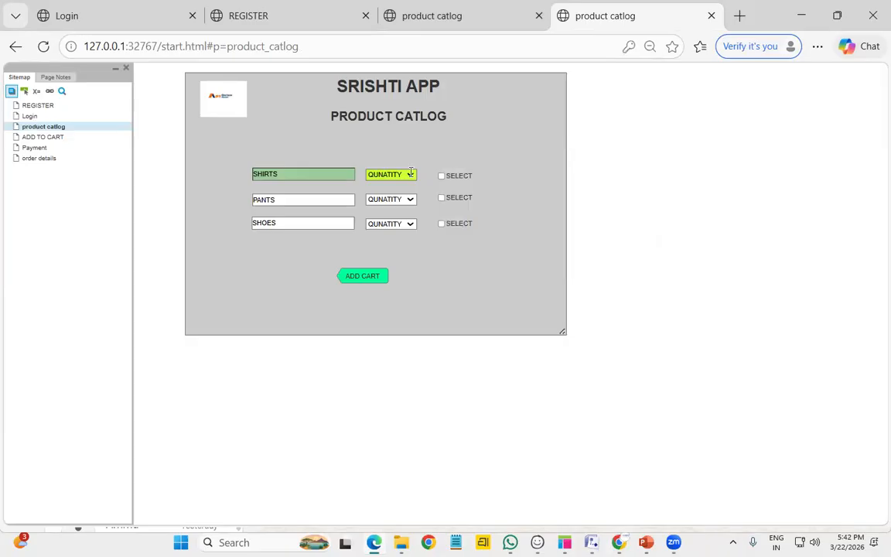
Attempt login with a wrong username and confirm the page stays on Login
{"action": "left_click", "coordinate": [331, 162]}
{"action": "type", "text": "vishnu"}
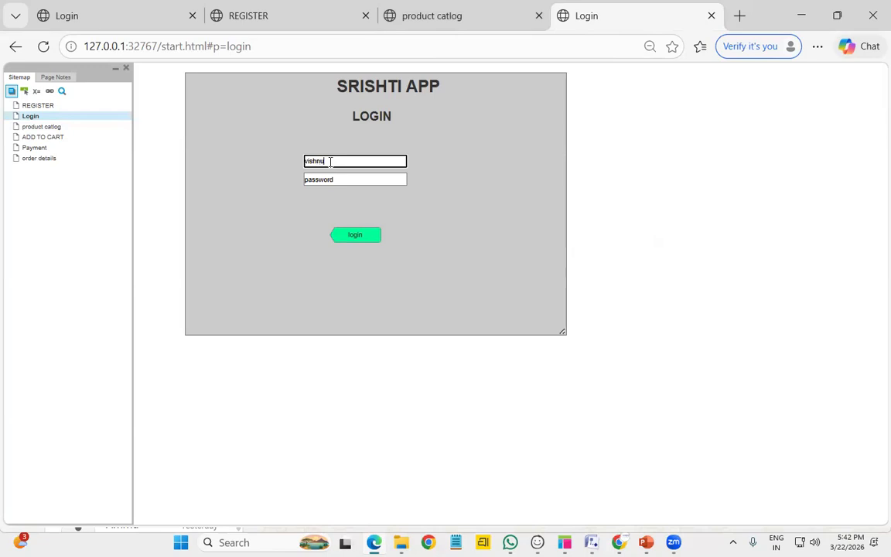
{"action": "left_click", "coordinate": [336, 179]}
{"action": "type", "text": "********"}
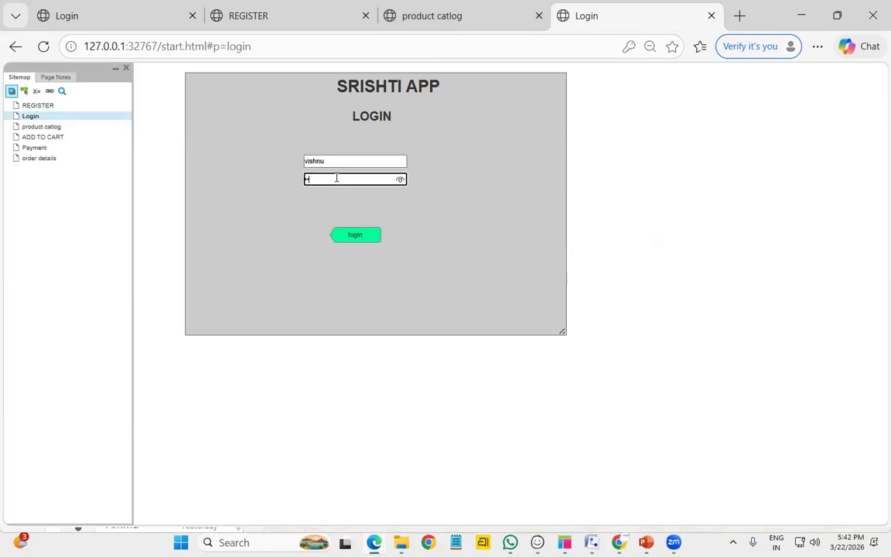
{"action": "left_click", "coordinate": [371, 238]}
{"action": "double_click", "coordinate": [372, 237]}
{"action": "left_click", "coordinate": [350, 241]}
{"action": "double_click", "coordinate": [355, 241]}
{"action": "left_click", "coordinate": [533, 239]}
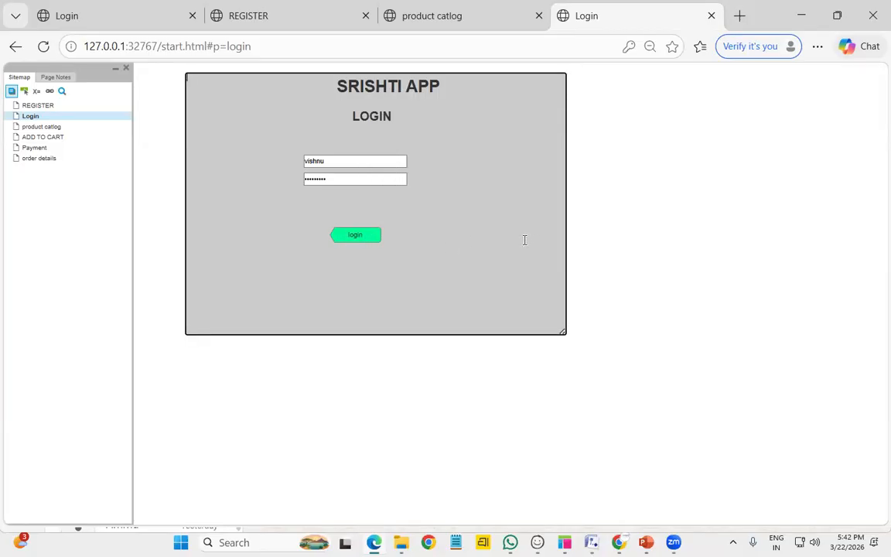
Log in with the correct credentials, dismiss the save prompt, and open the order details page
{"action": "double_click", "coordinate": [340, 160]}
{"action": "type", "text": "shris"}
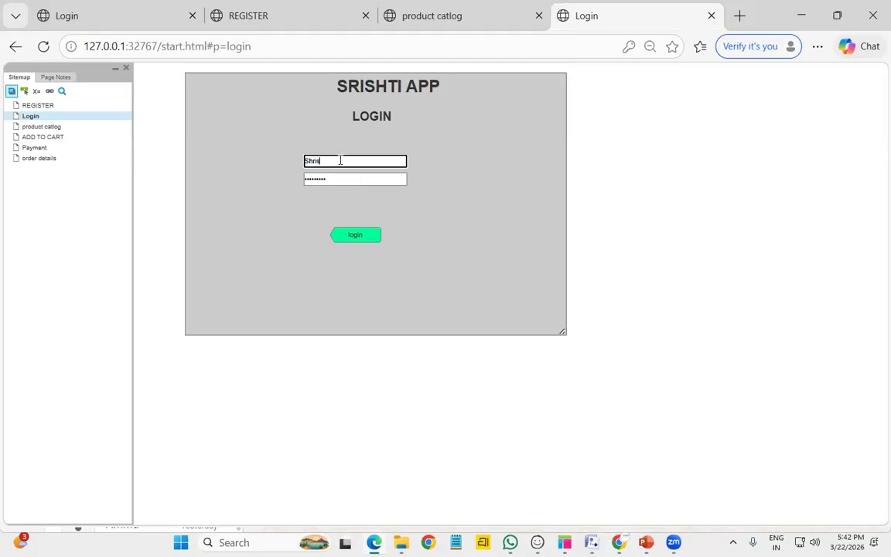
{"action": "key", "text": "BackSpace"}
{"action": "key", "text": "BackSpace"}
{"action": "type", "text": "rishti"}
{"action": "double_click", "coordinate": [348, 179]}
{"action": "key", "text": "BackSpace"}
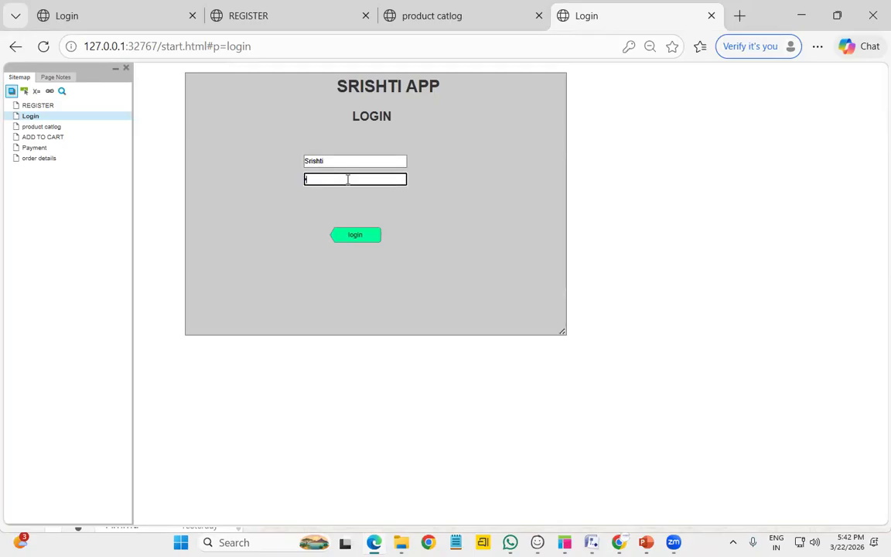
{"action": "type", "text": "••••••"}
{"action": "left_click", "coordinate": [358, 239]}
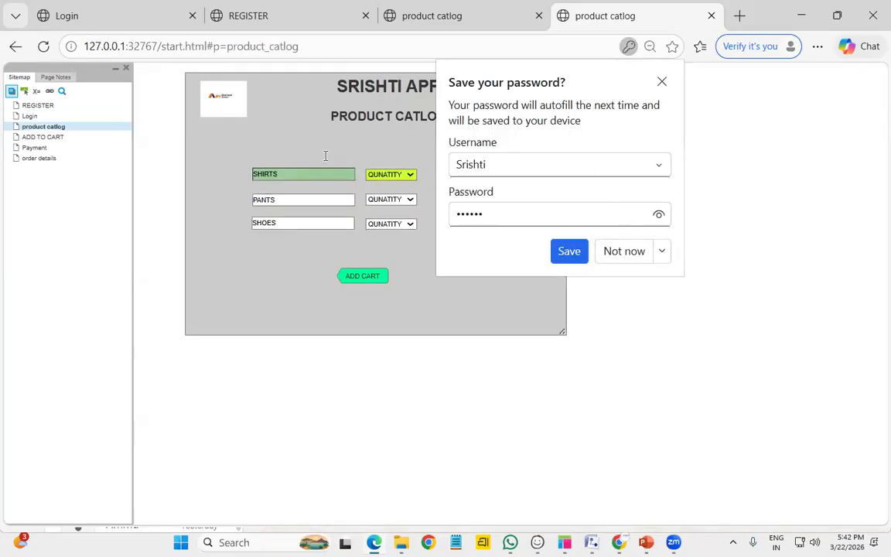
{"action": "left_click", "coordinate": [635, 253]}
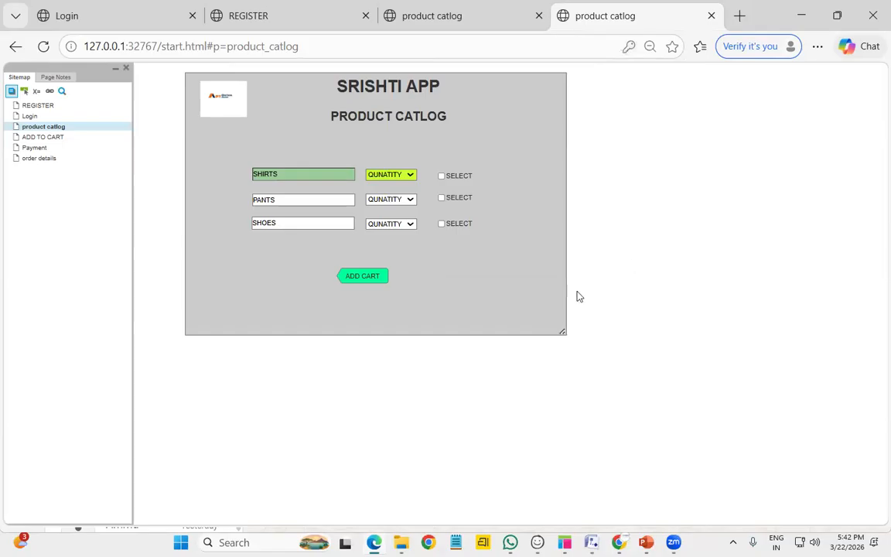
{"action": "left_click", "coordinate": [39, 159]}
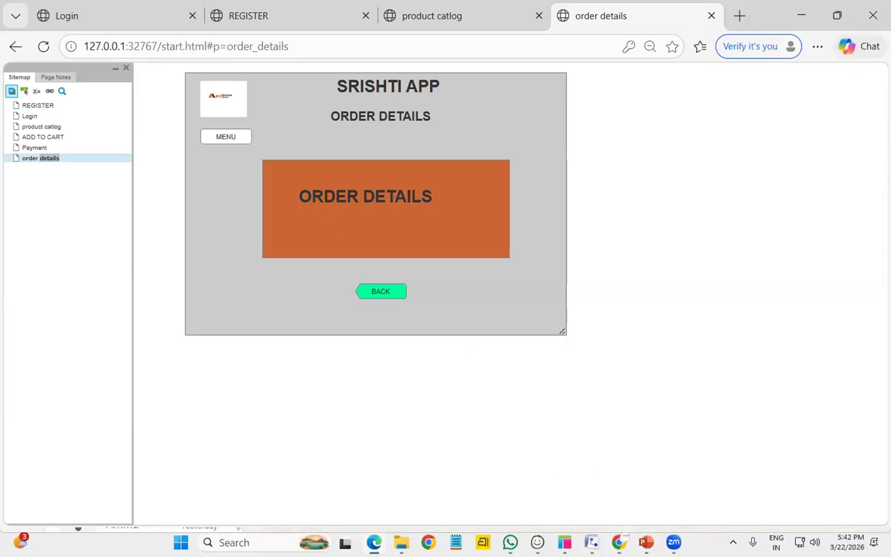
{"action": "left_click", "coordinate": [564, 543]}
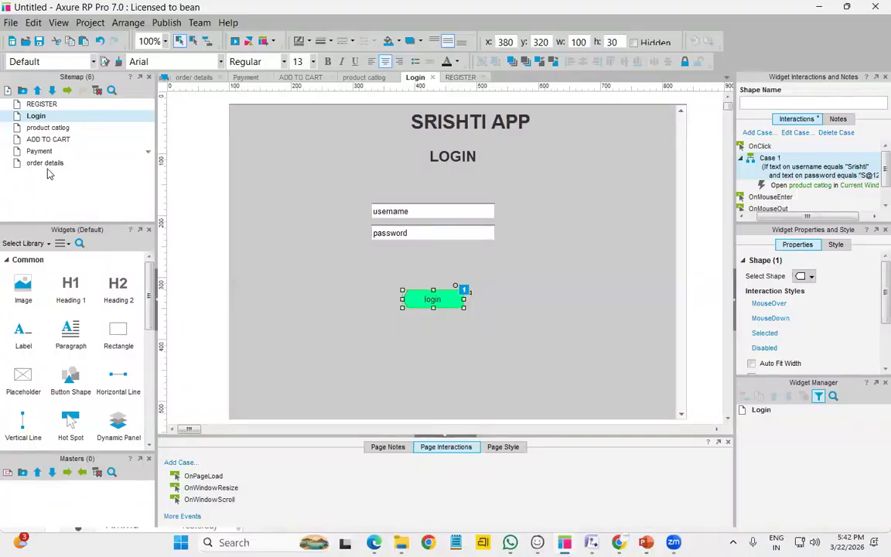
Give the order details MENU button a red #FF3333 mouse-over fill and preview it
{"action": "double_click", "coordinate": [47, 168]}
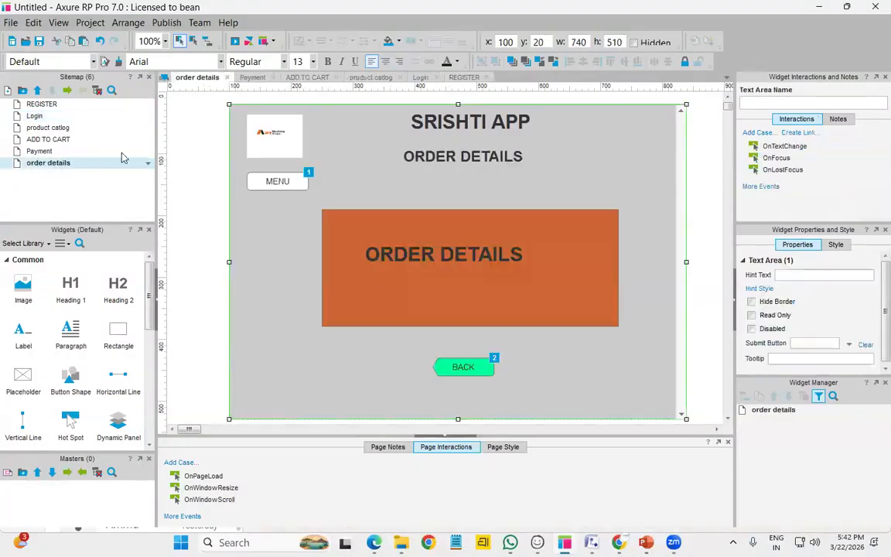
{"action": "left_click", "coordinate": [272, 183]}
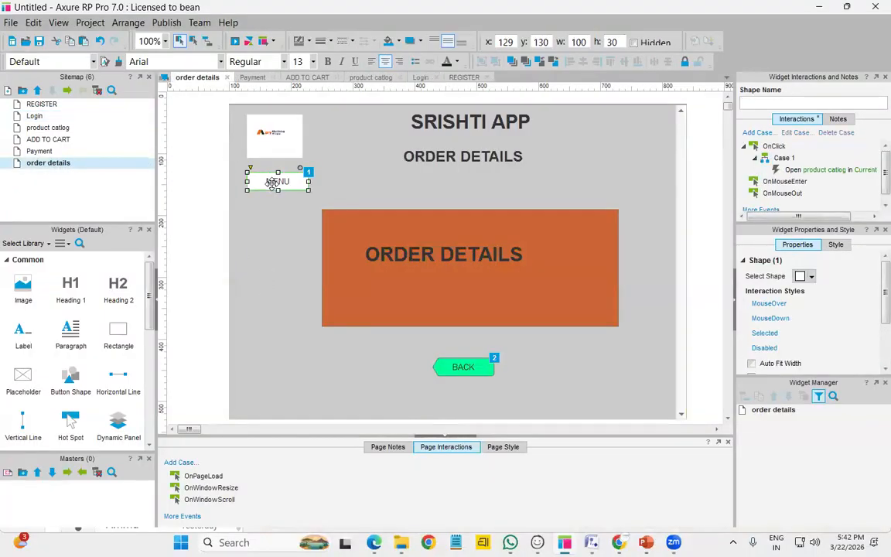
{"action": "left_click", "coordinate": [769, 305]}
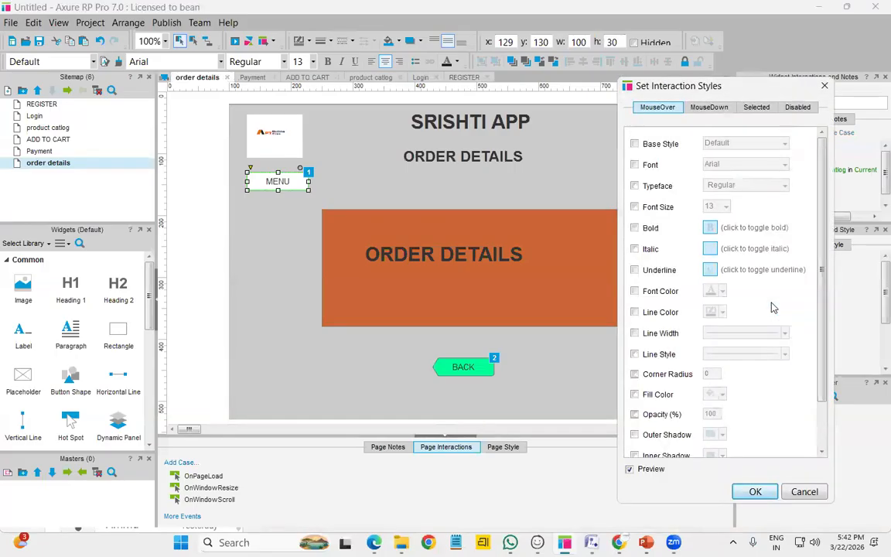
{"action": "left_click", "coordinate": [635, 395]}
{"action": "left_click", "coordinate": [722, 396]}
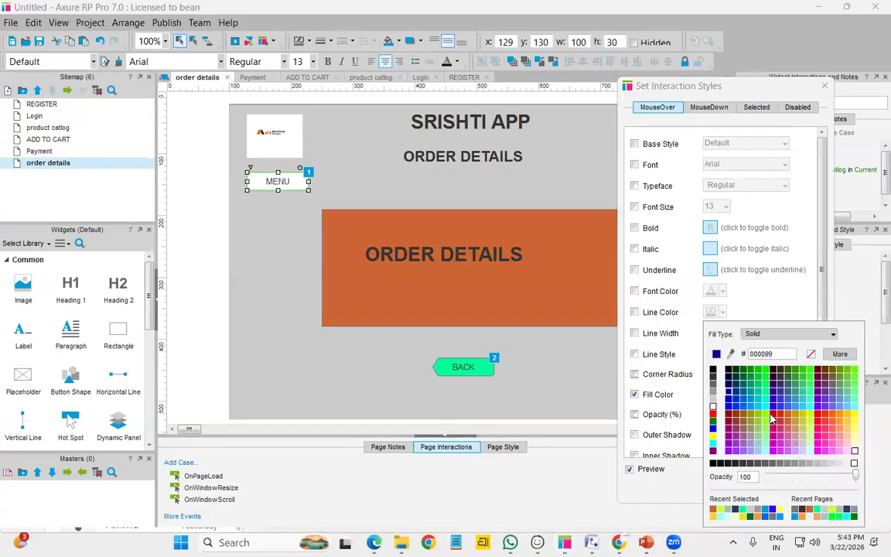
{"action": "left_click", "coordinate": [820, 423]}
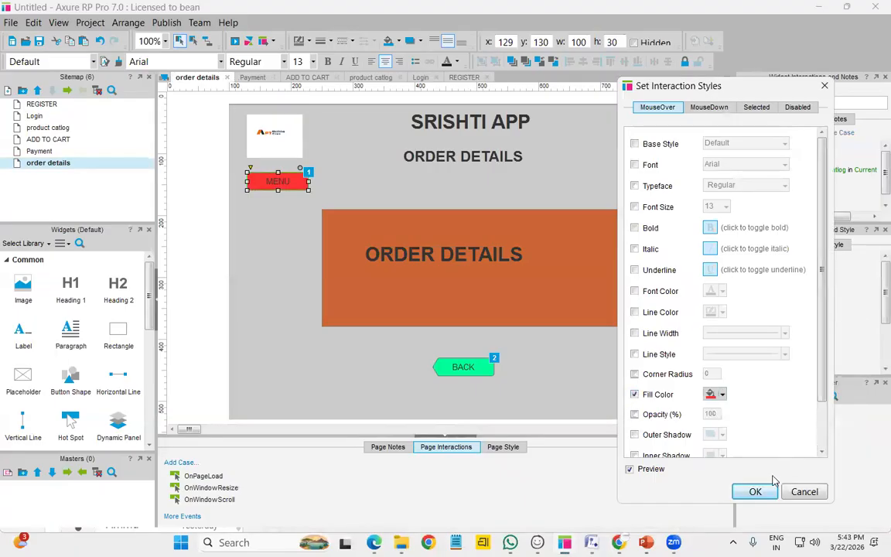
{"action": "left_click", "coordinate": [754, 491]}
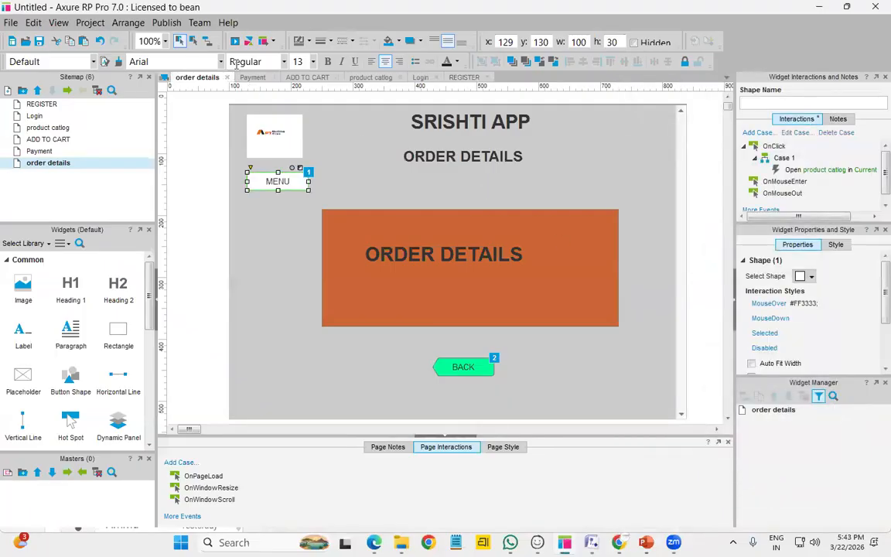
{"action": "left_click", "coordinate": [234, 41]}
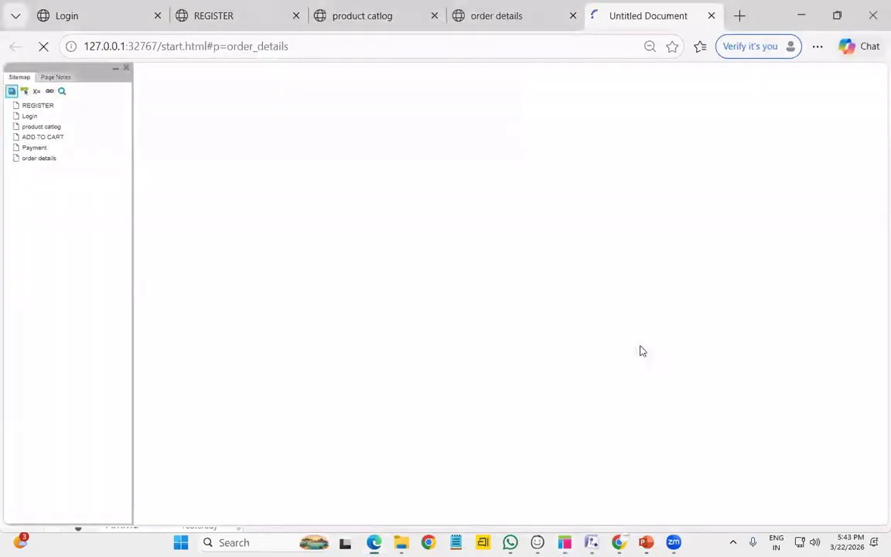